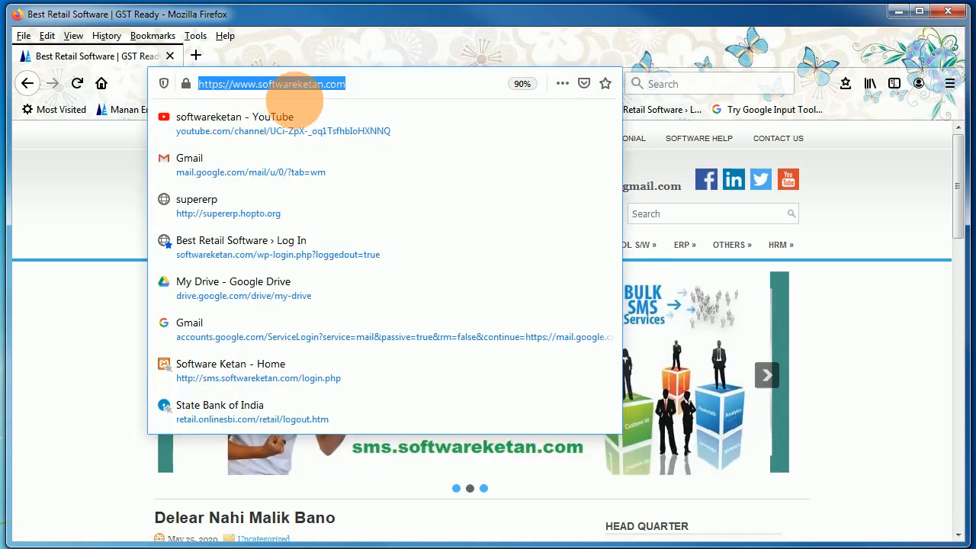
- Highlight the softwareketan.com address, then browse the site menus across to HOSPITALS & DOCTORS
left_click(369, 91)
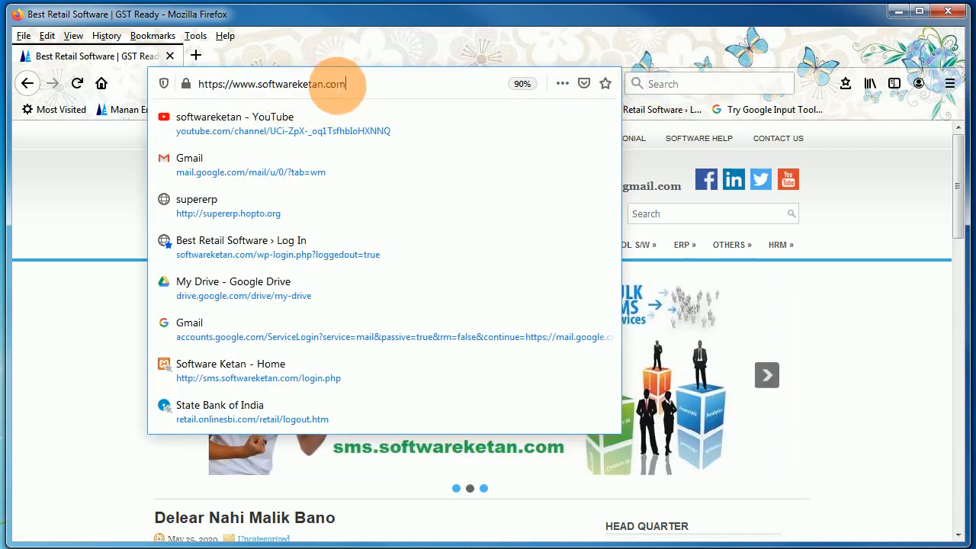
left_click_drag(347, 84, 222, 84)
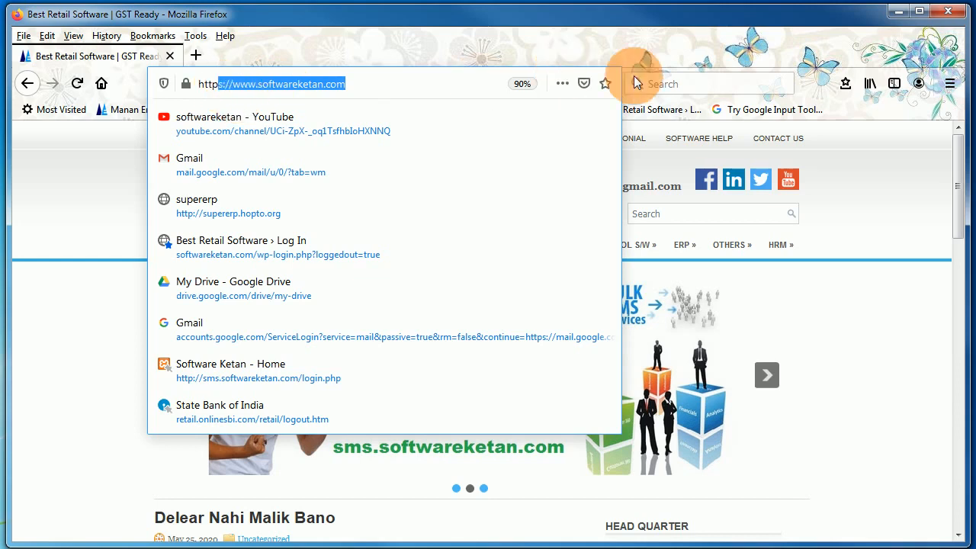
left_click(664, 82)
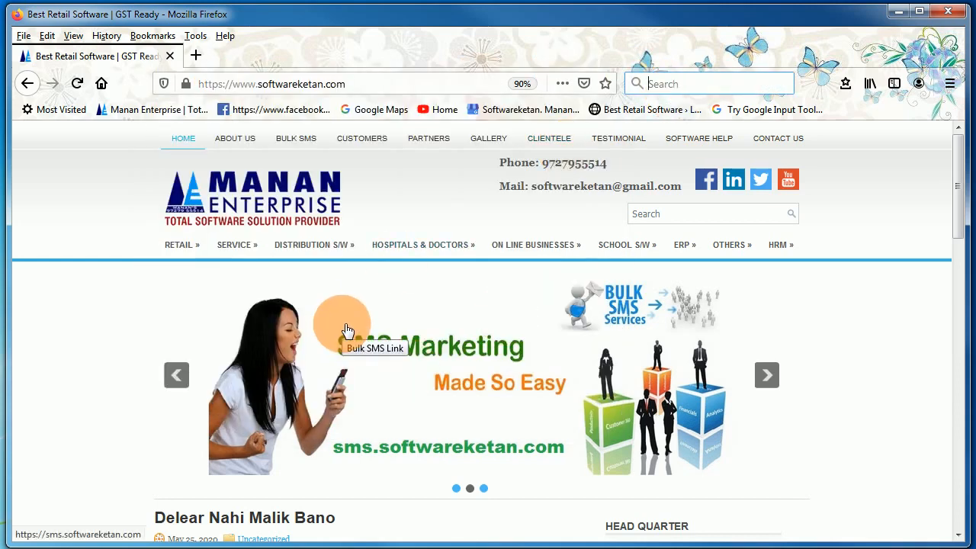
mouse_move(320, 250)
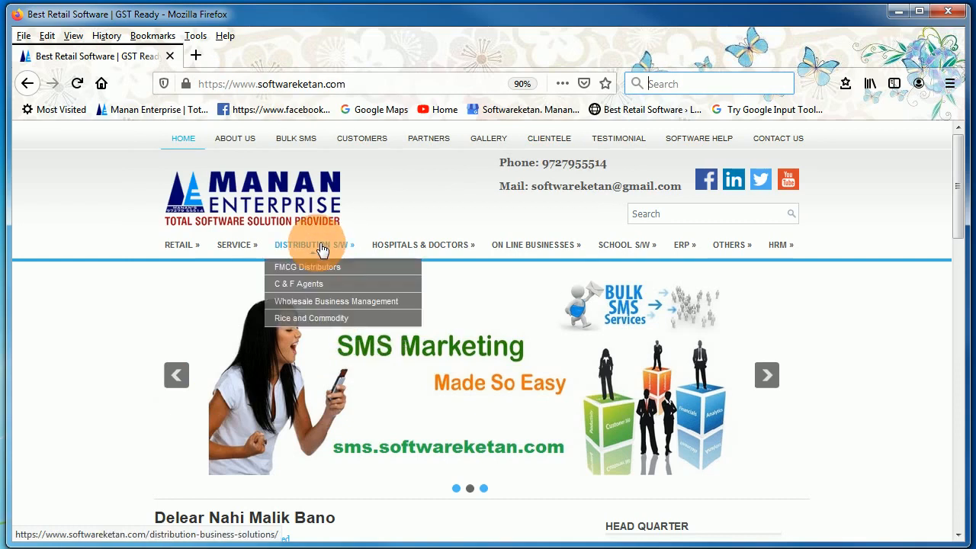
mouse_move(185, 251)
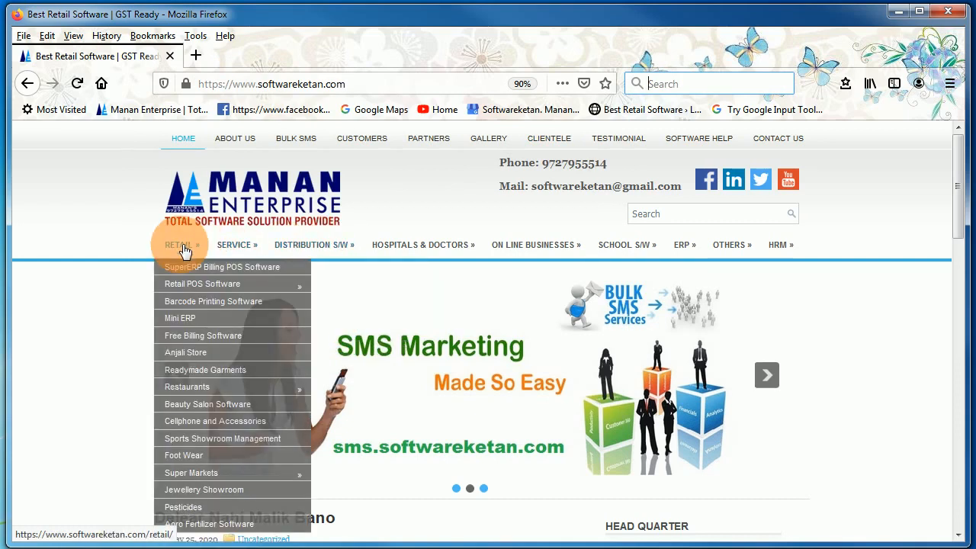
mouse_move(231, 250)
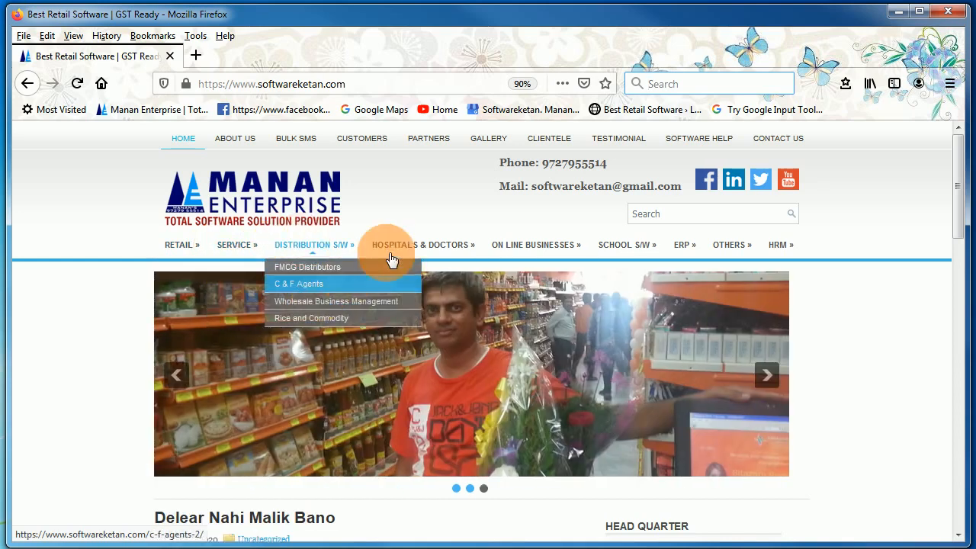
mouse_move(427, 252)
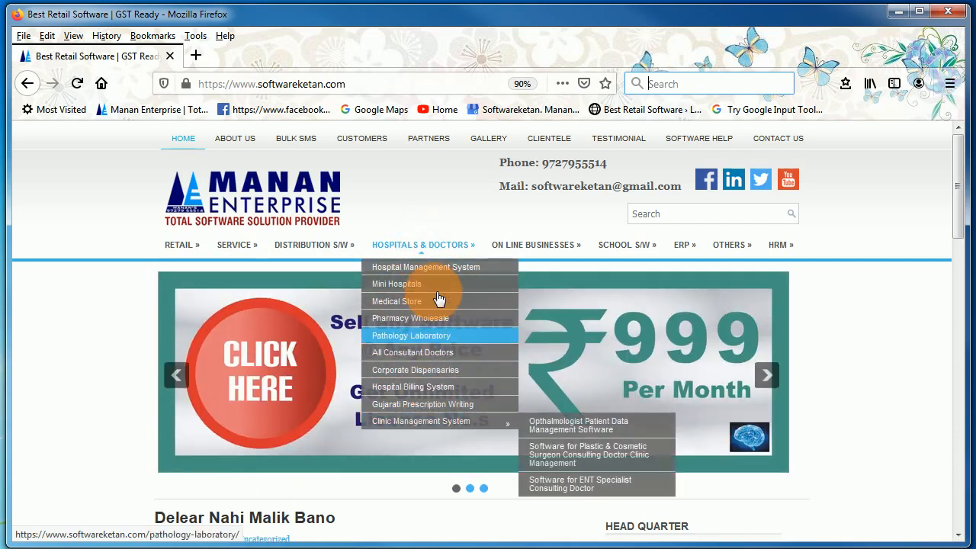
- Open the Medical Store product page, look through it, and open its pharmacy software Download link
left_click(438, 303)
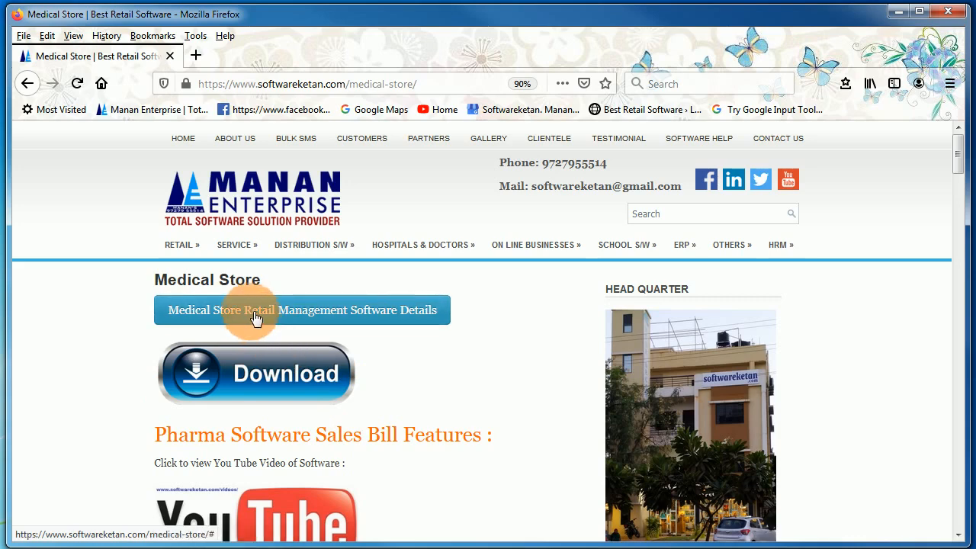
scroll(368, 414, "down", 3)
scroll(366, 409, "down", 13)
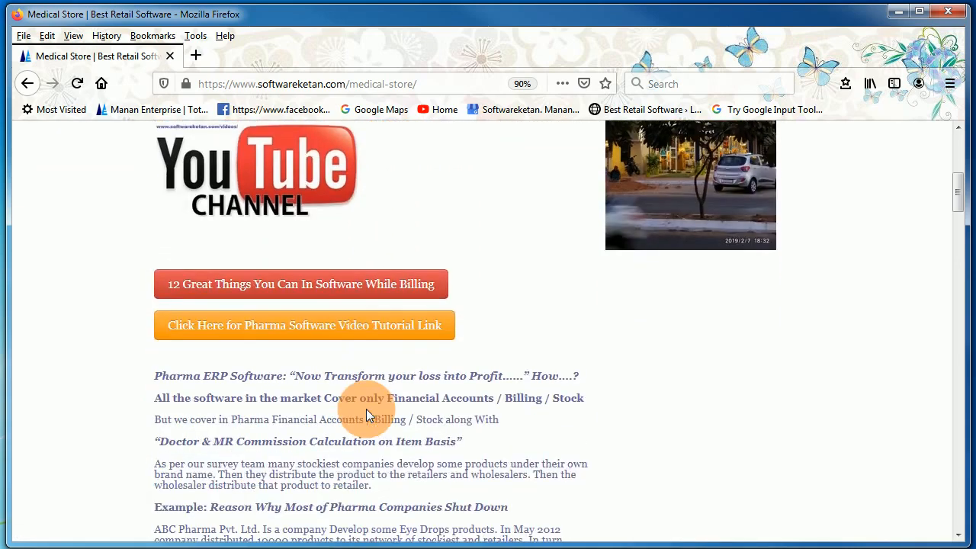
scroll(371, 415, "down", 10)
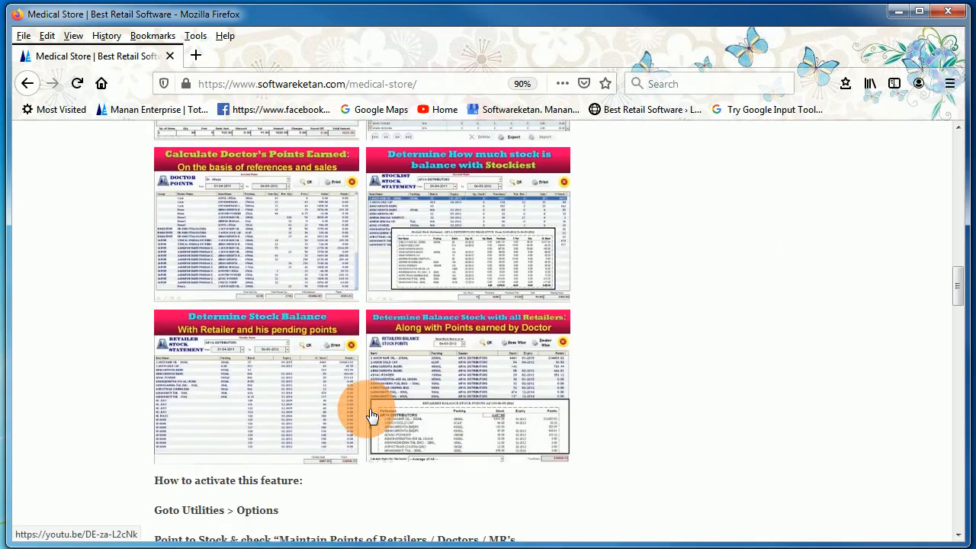
scroll(369, 415, "up", 20)
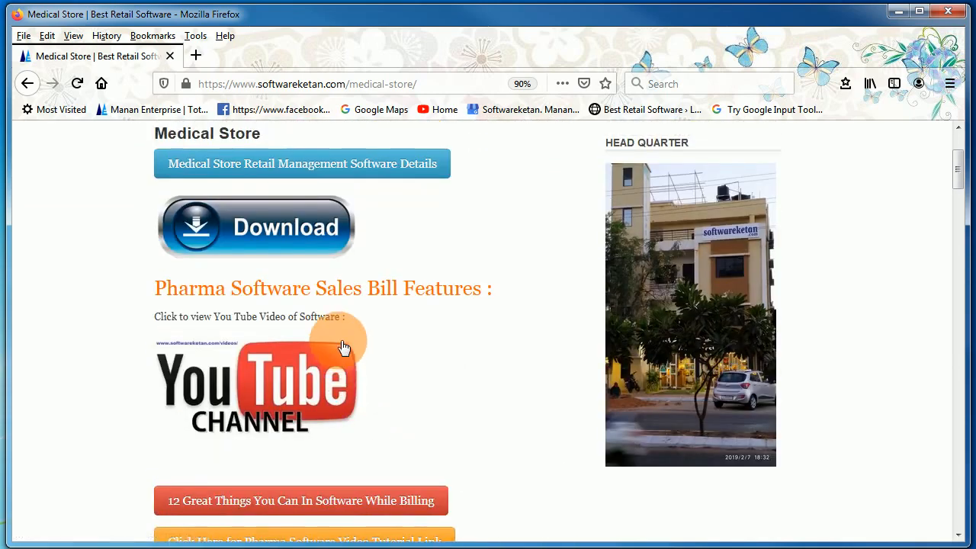
scroll(348, 326, "up", 3)
left_click(267, 370)
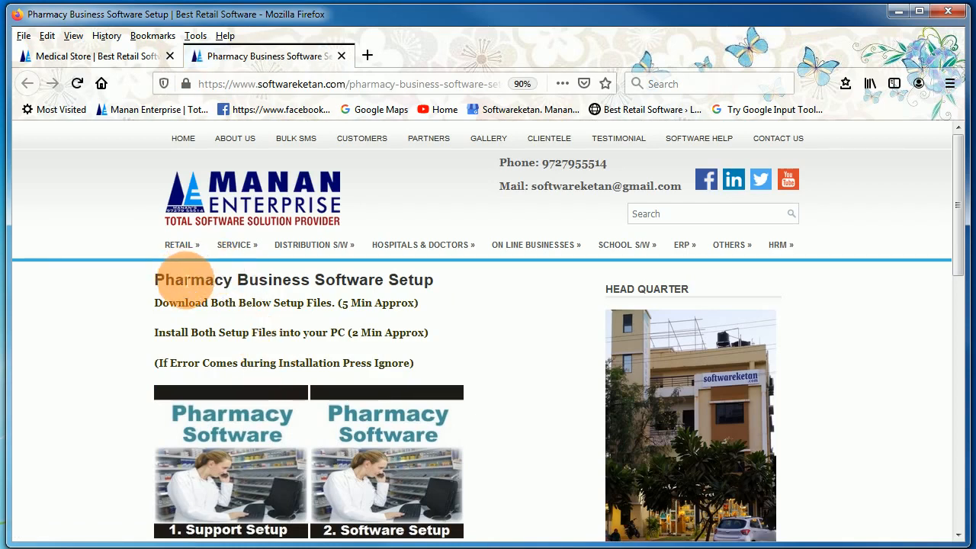
- Highlight the setup page's heading, install-both-files instruction, 5-minute estimate and installation-error note
left_click_drag(179, 280, 386, 285)
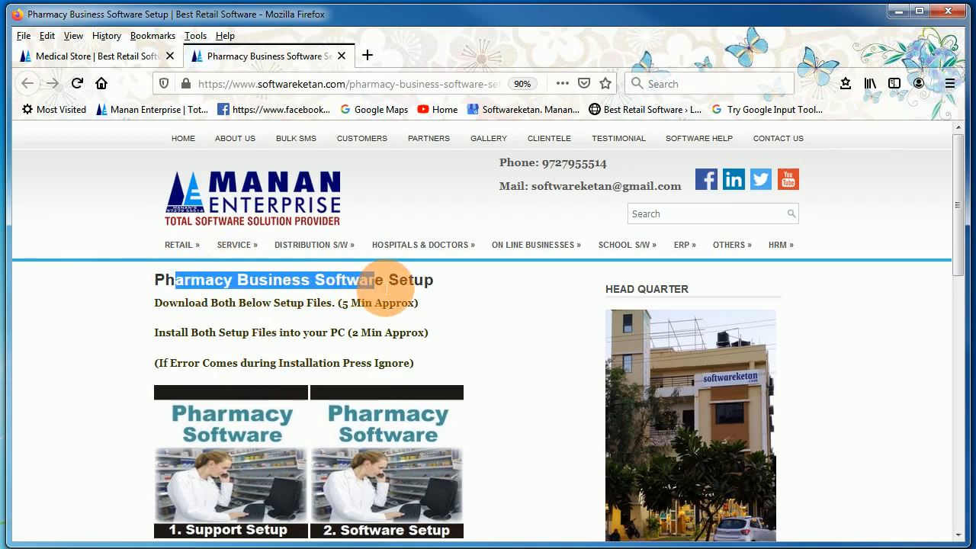
left_click(190, 297)
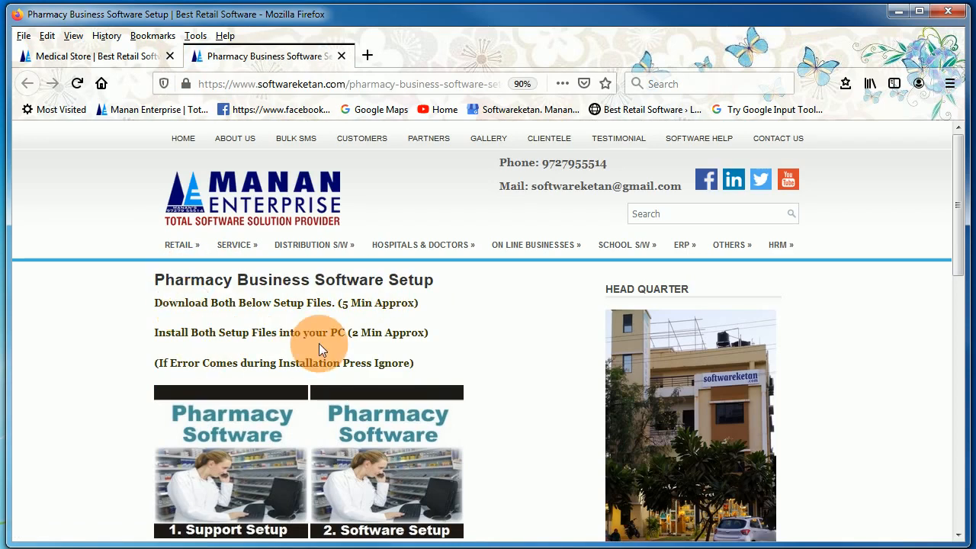
scroll(319, 344, "down", 2)
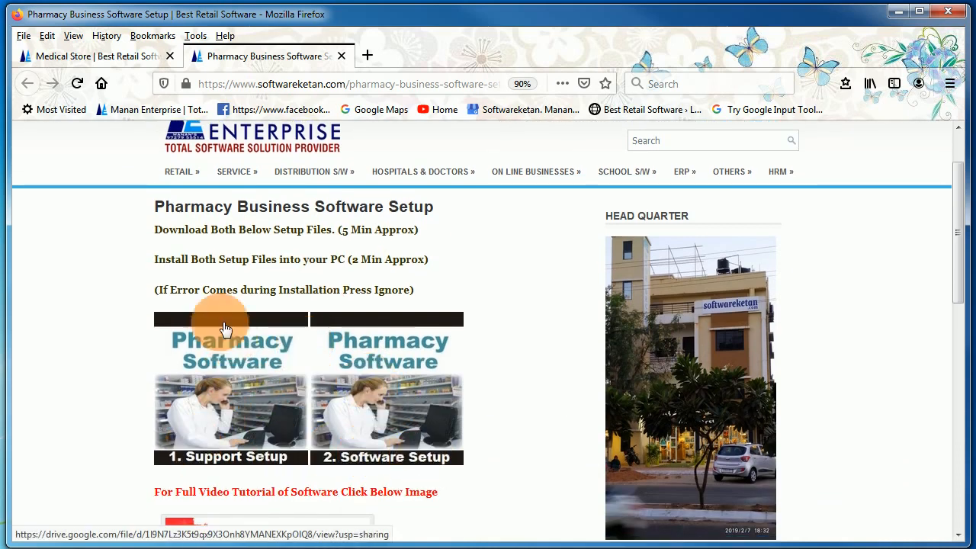
left_click_drag(175, 260, 396, 265)
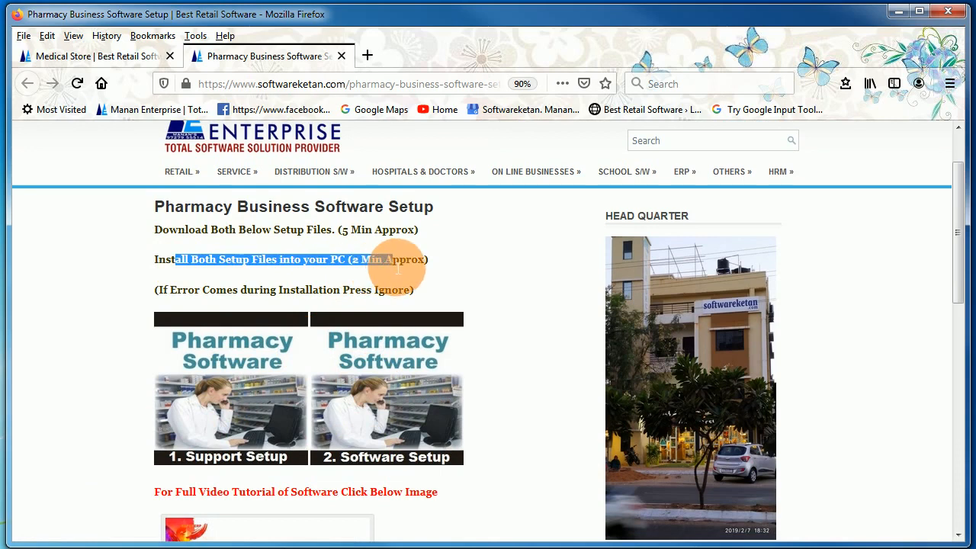
left_click_drag(313, 230, 379, 239)
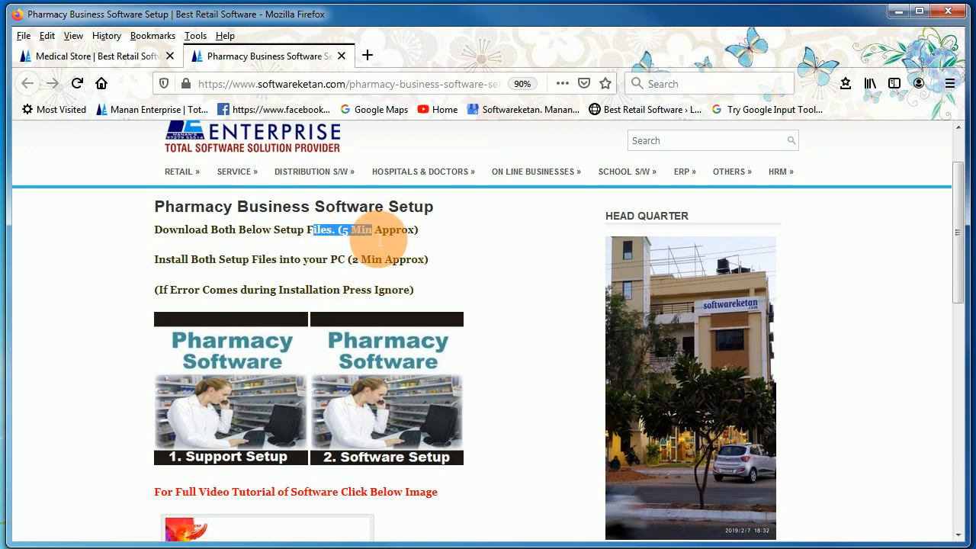
left_click_drag(181, 259, 380, 267)
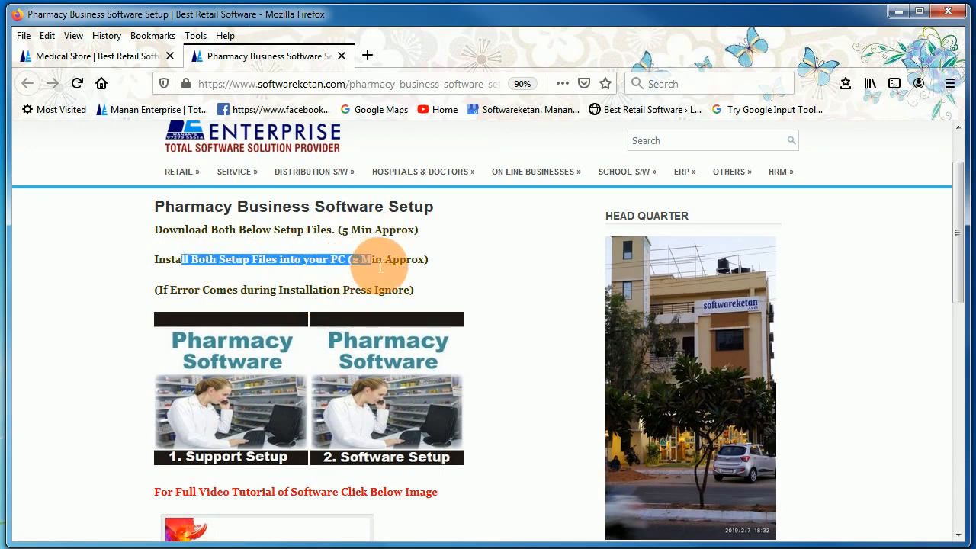
left_click_drag(227, 291, 349, 290)
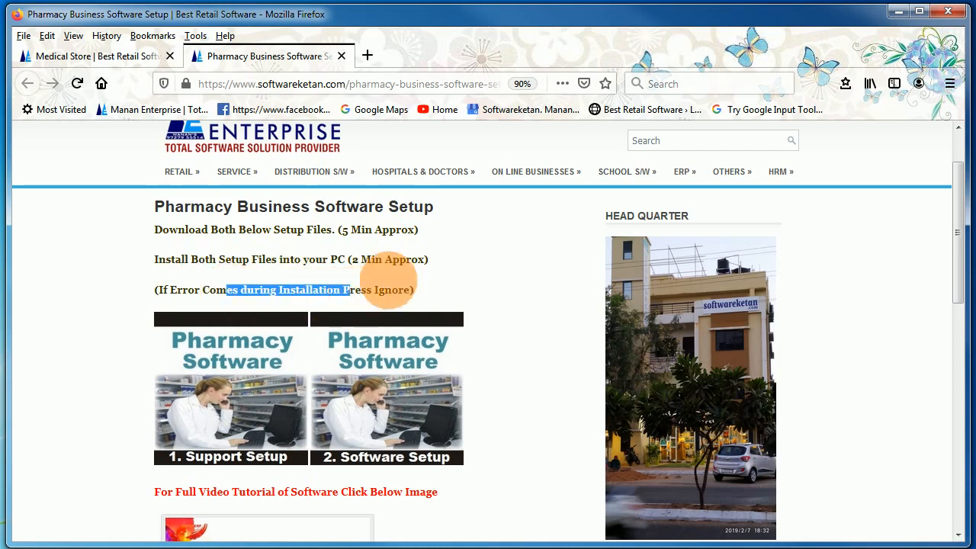
left_click(412, 290)
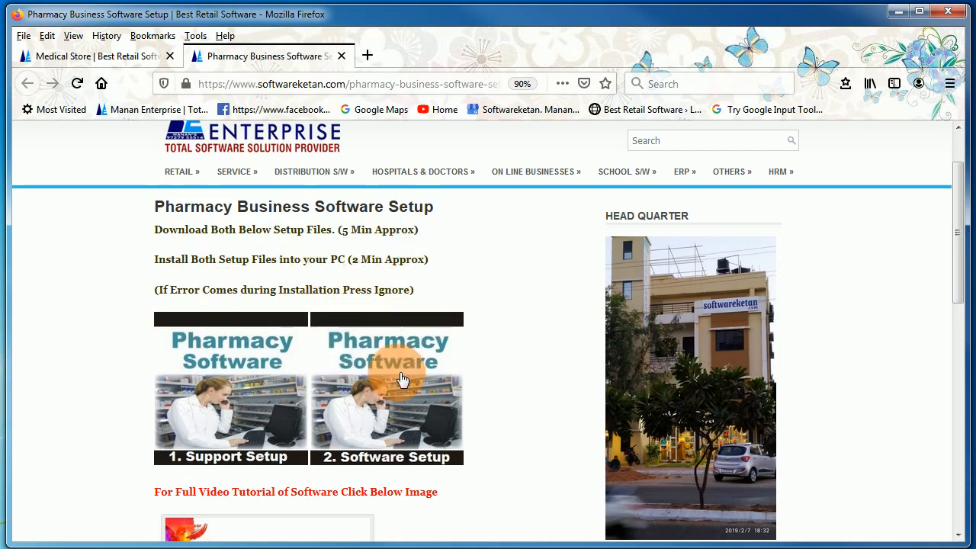
- Open the '1. Support Setup' file in Google Drive
scroll(295, 425, "down", 3)
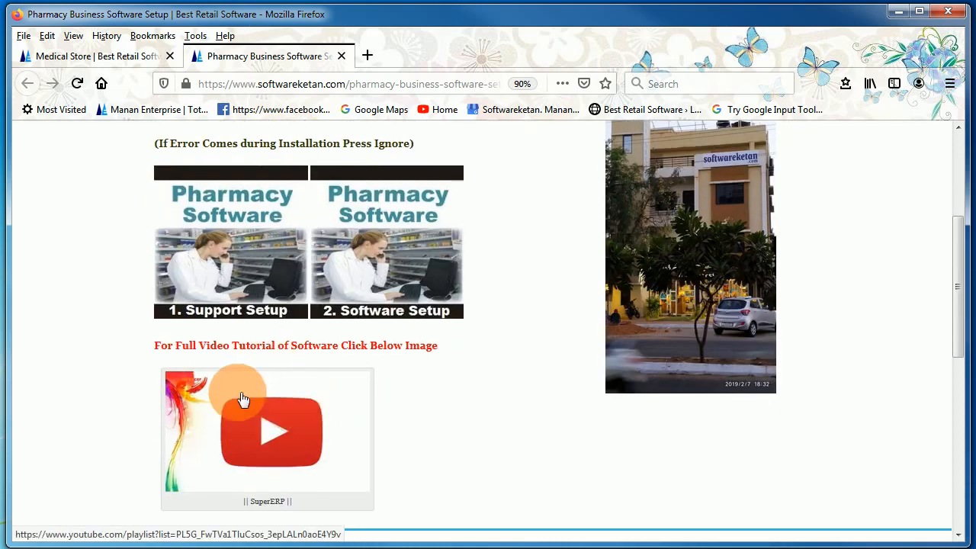
scroll(271, 412, "up", 3)
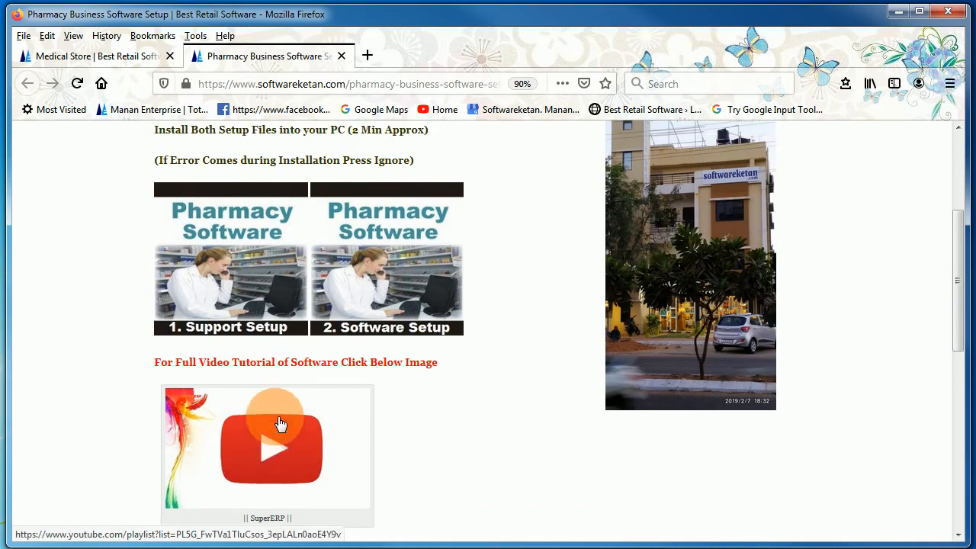
left_click(216, 399)
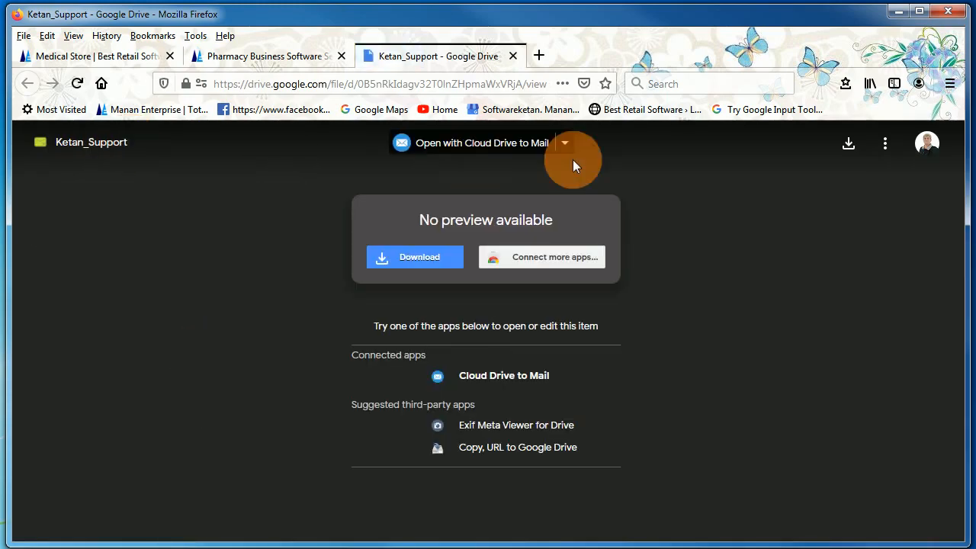
- Save Ketan_Support.exe from Google Drive, then return to the Pharmacy Business Software Setup tab
left_click(847, 145)
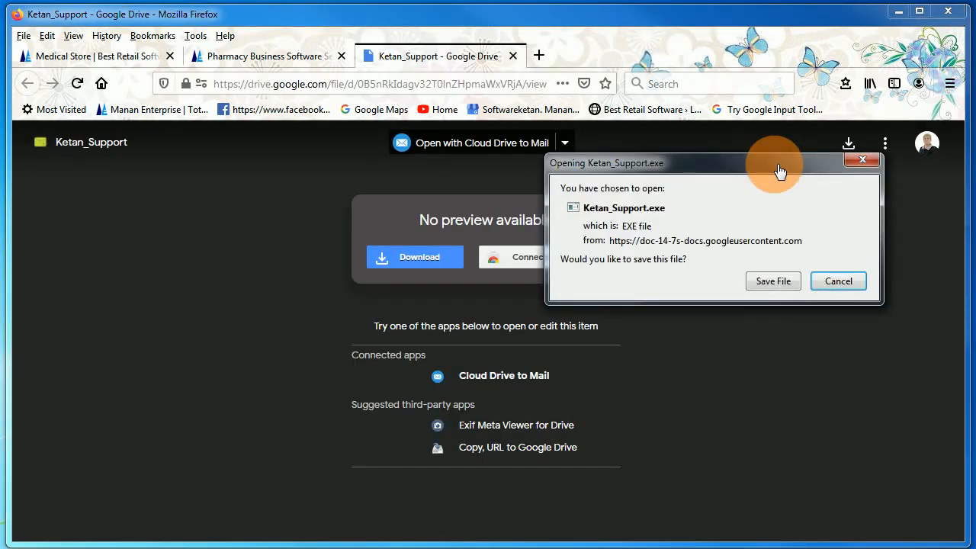
left_click(772, 282)
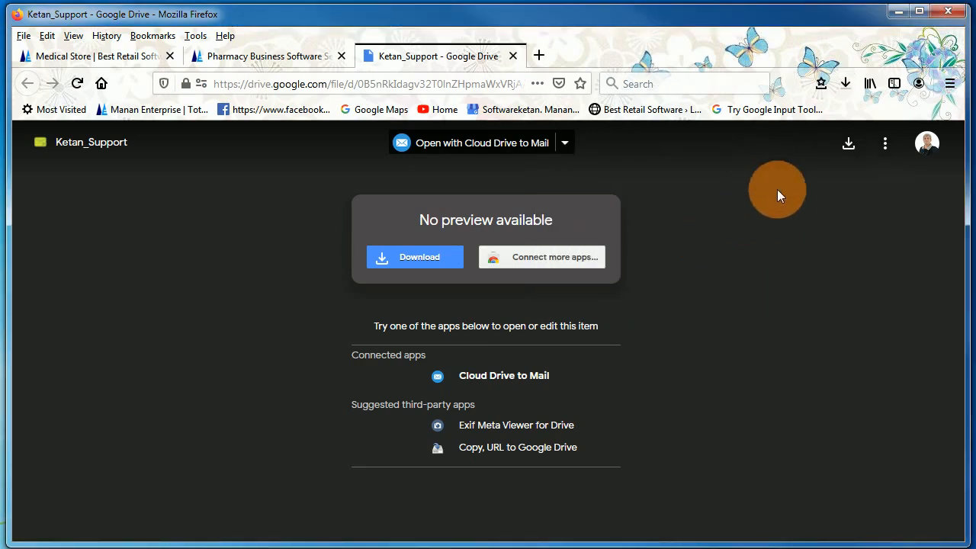
left_click(259, 58)
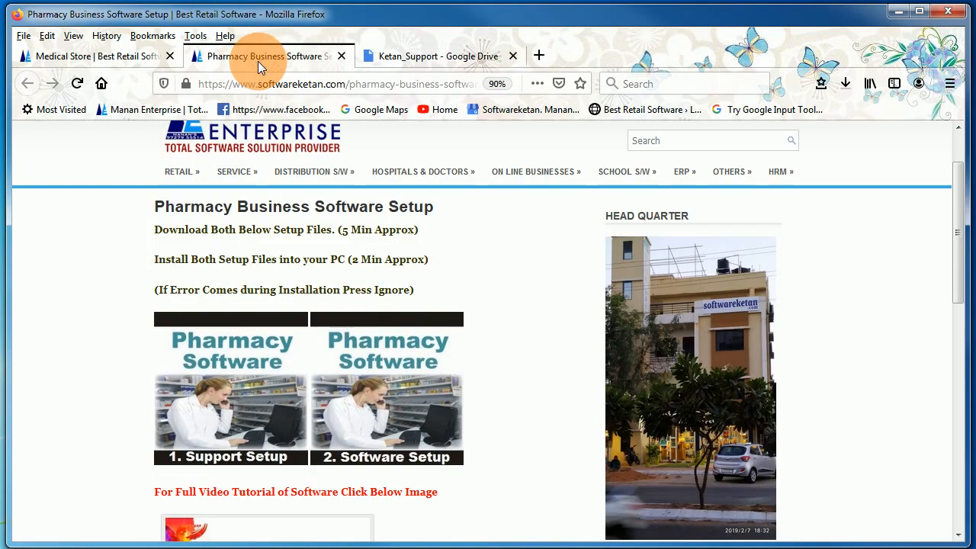
- Download and save Miracle_setup.exe from the Software Setup link, then open Ketan_Support.exe's folder
left_click(382, 374)
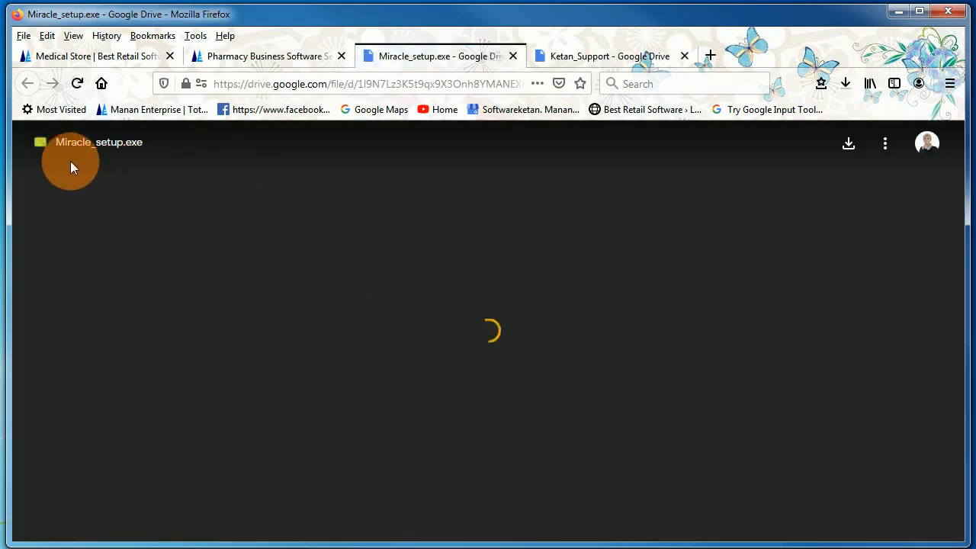
left_click(850, 149)
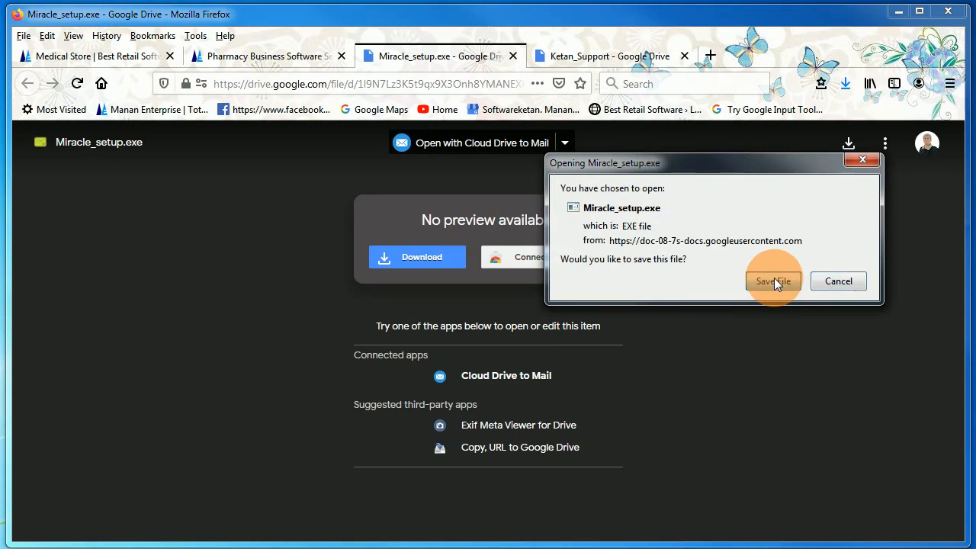
left_click(774, 280)
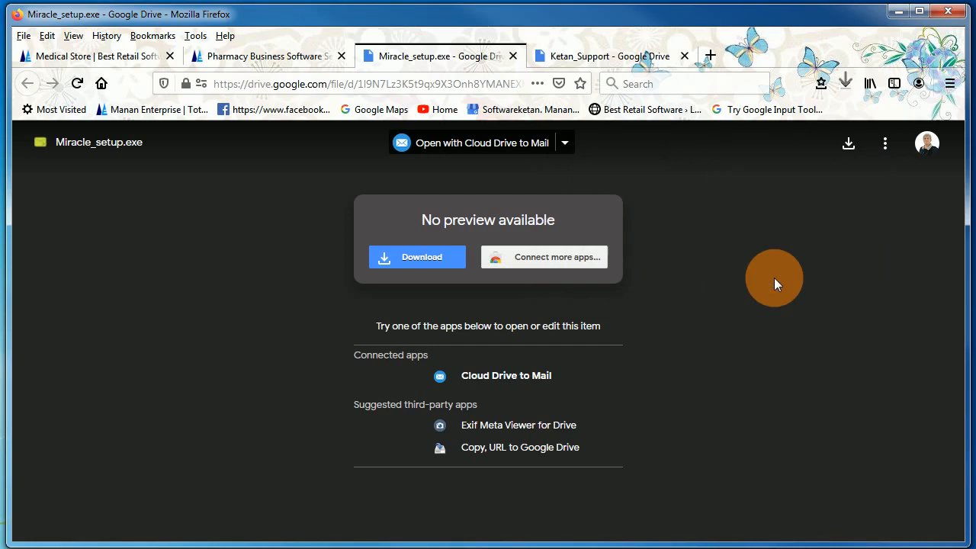
left_click(844, 87)
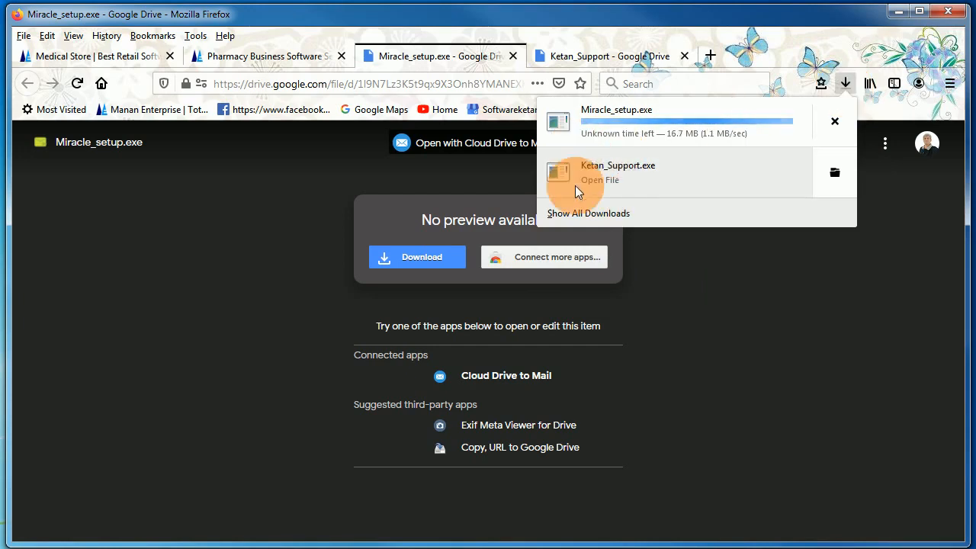
left_click(835, 176)
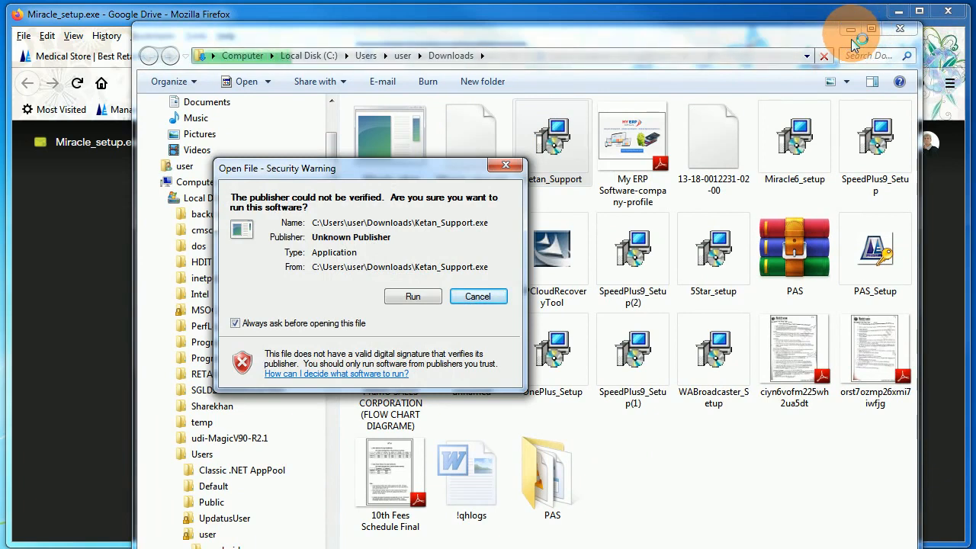
- Run Ketan_Support.exe despite the security warning and minimize Explorer and Firefox
left_click(408, 296)
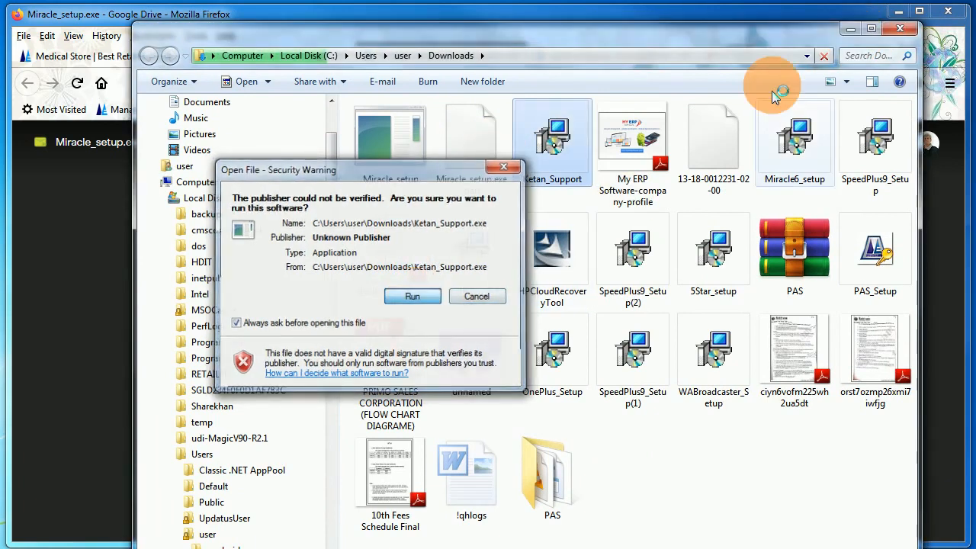
left_click(851, 29)
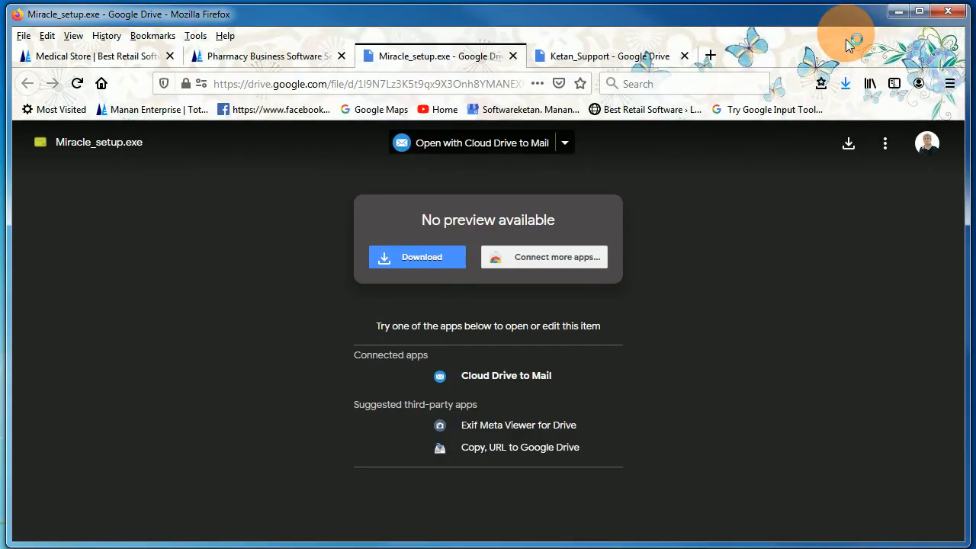
left_click(898, 11)
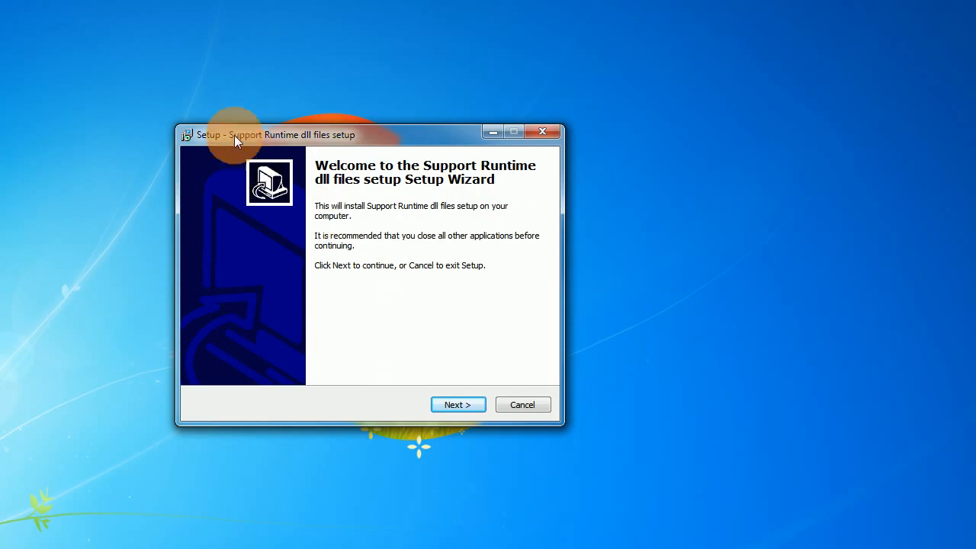
- Install the Support Runtime dll files, ignore the unrar.dll registration error, and finish the wizard
left_click(456, 404)
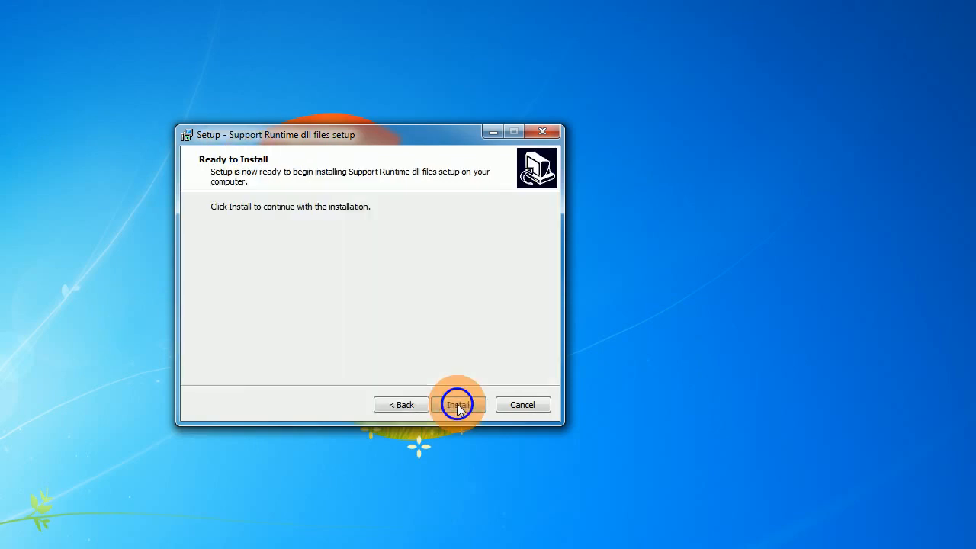
left_click(456, 404)
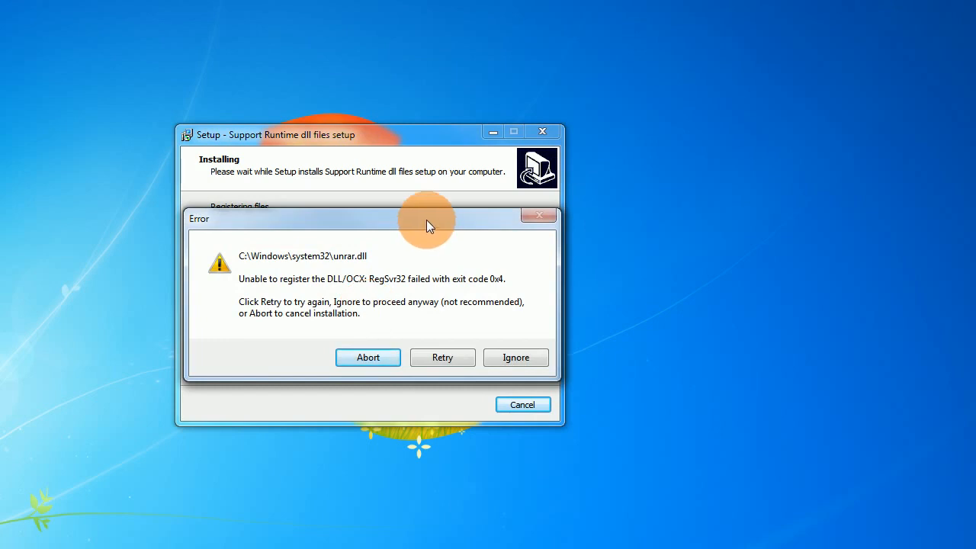
left_click_drag(426, 220, 374, 219)
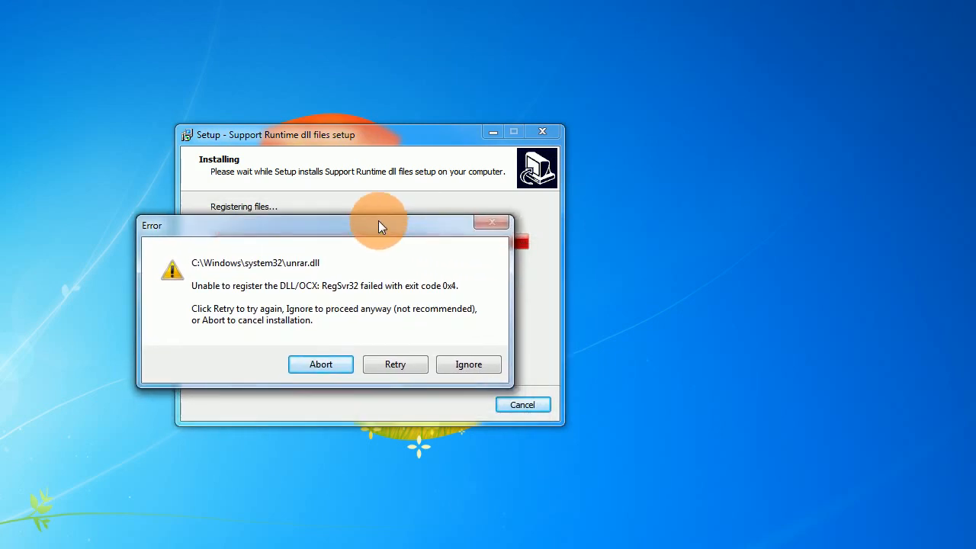
left_click(462, 358)
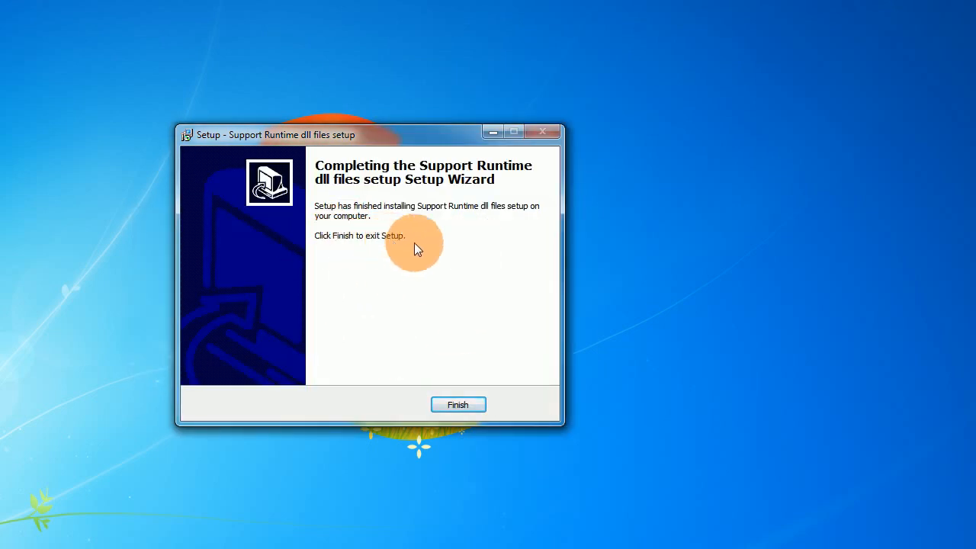
left_click(458, 403)
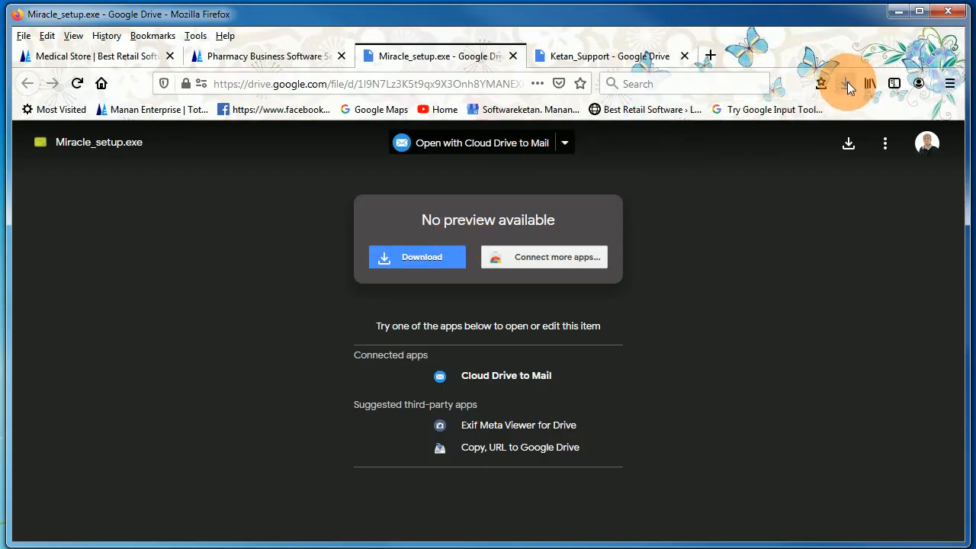
- Run Miracle_setup.exe from its Downloads folder past the security warning and move beyond the welcome page
left_click(847, 82)
left_click(835, 123)
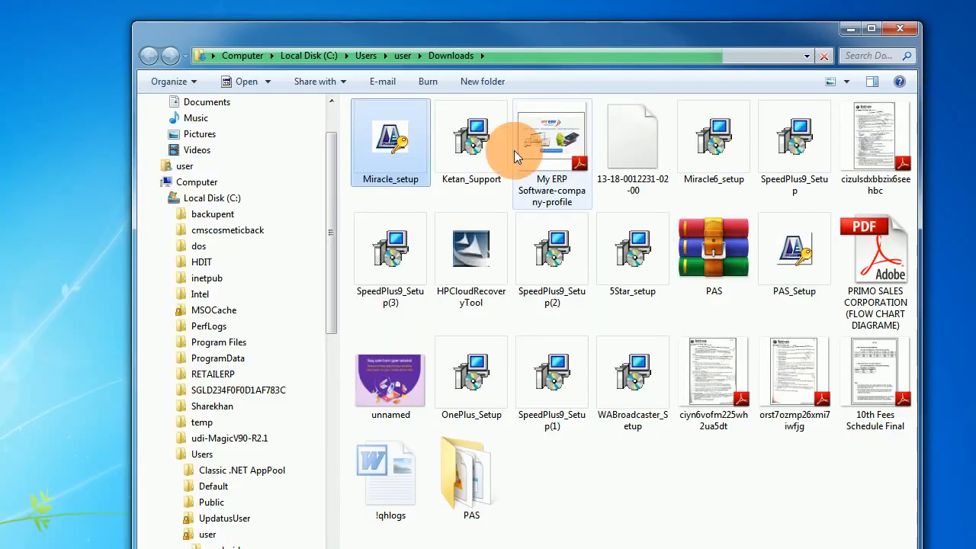
double_click(383, 136)
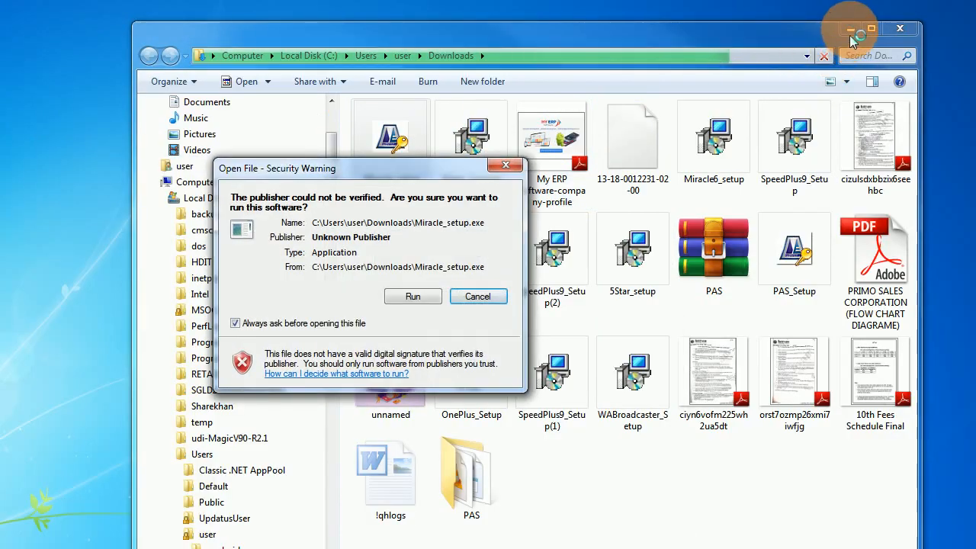
left_click(413, 296)
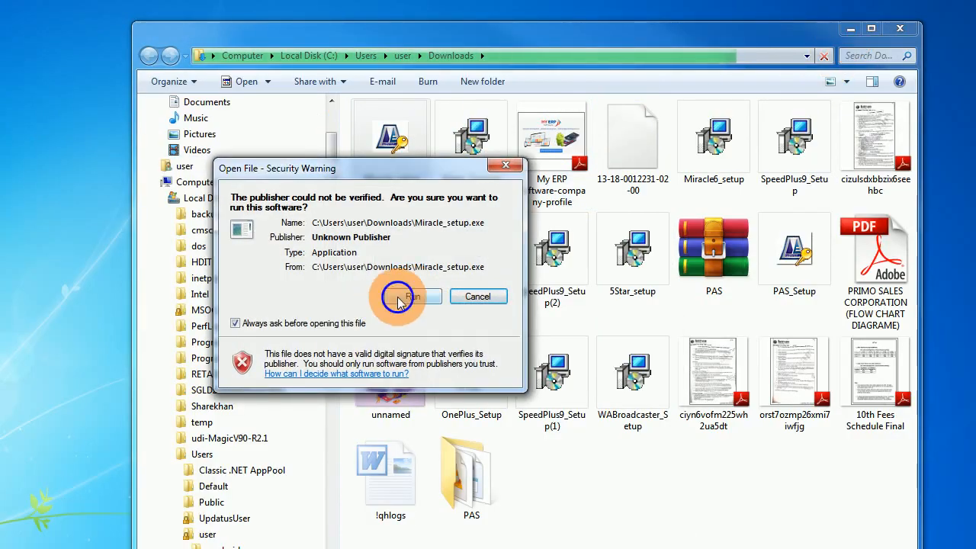
left_click(854, 29)
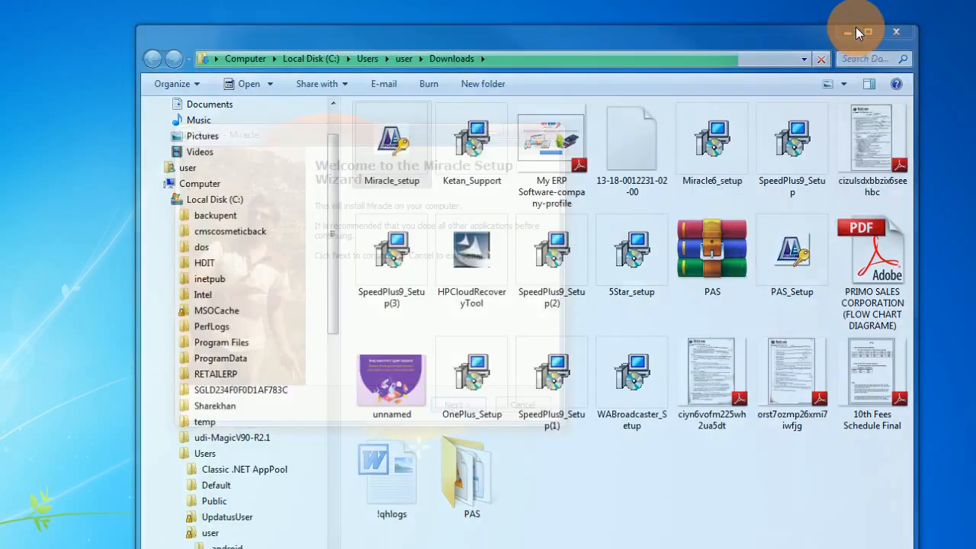
left_click(466, 405)
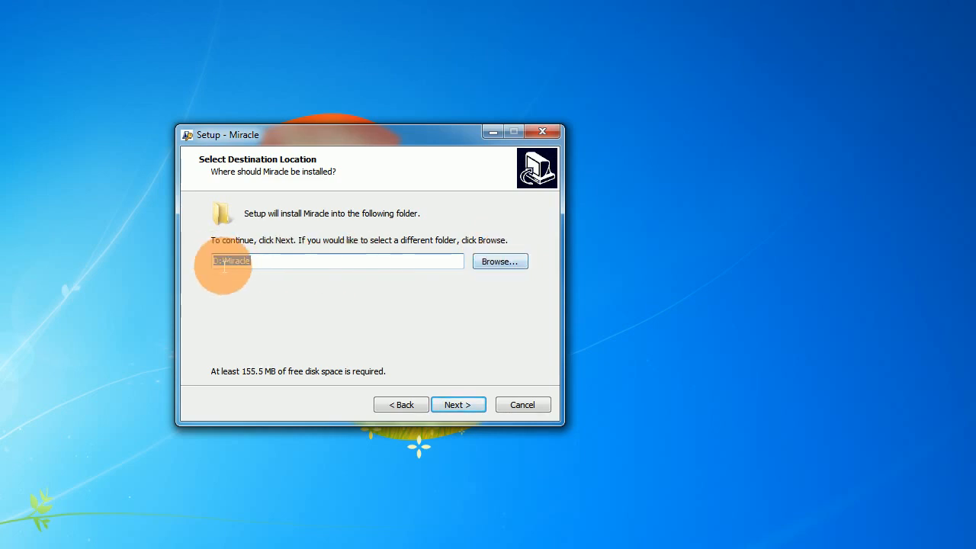
- Install Miracle to D:\Miracle, Start Menu folder Miracle, with desktop and Quick Launch icons
left_click(446, 405)
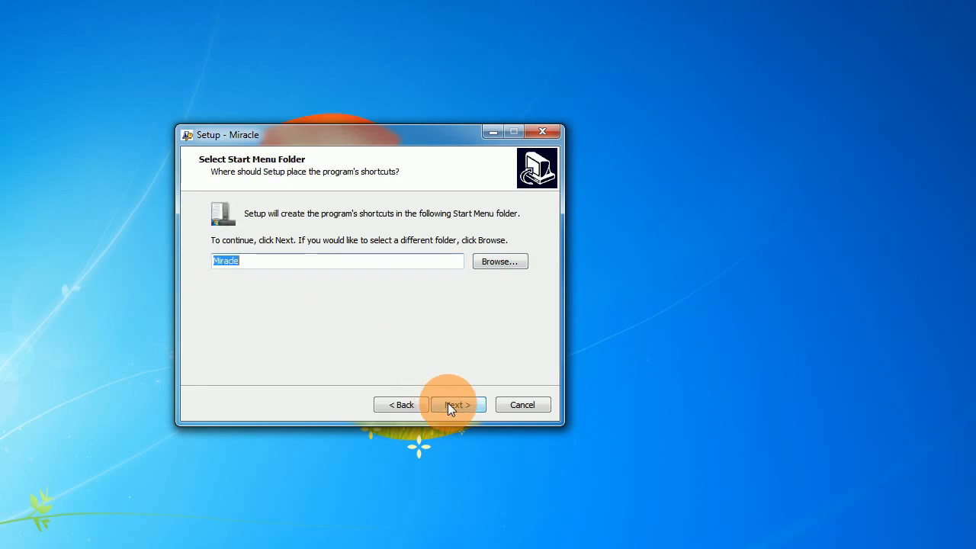
left_click(448, 405)
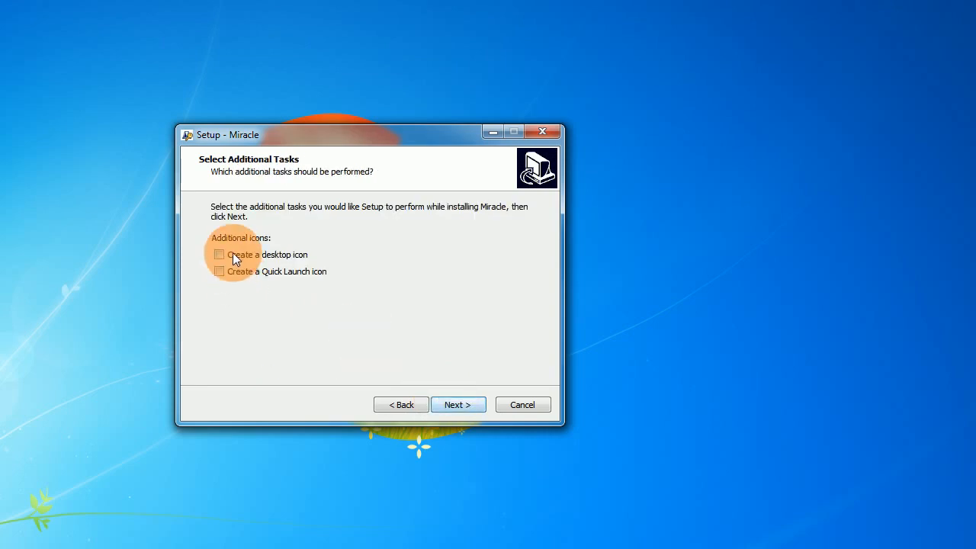
left_click(254, 256)
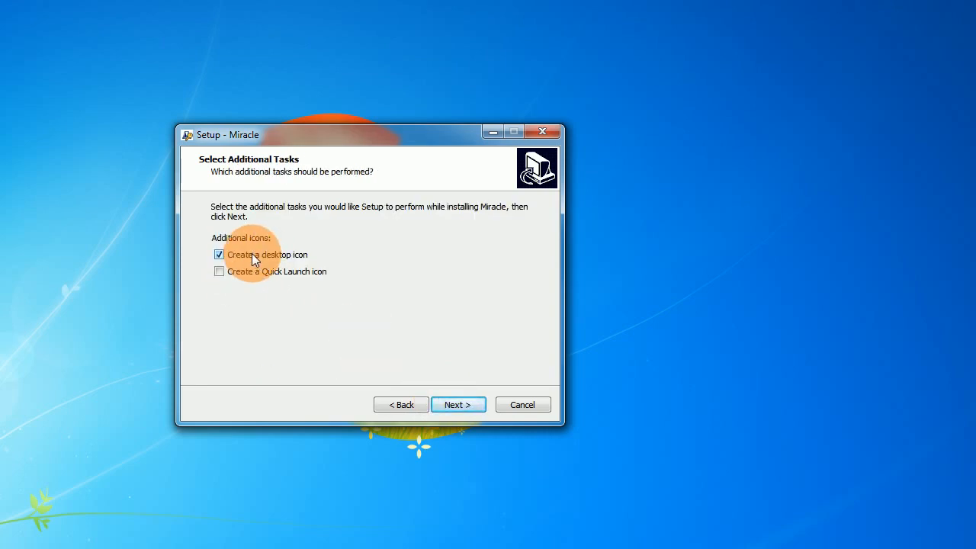
left_click(251, 272)
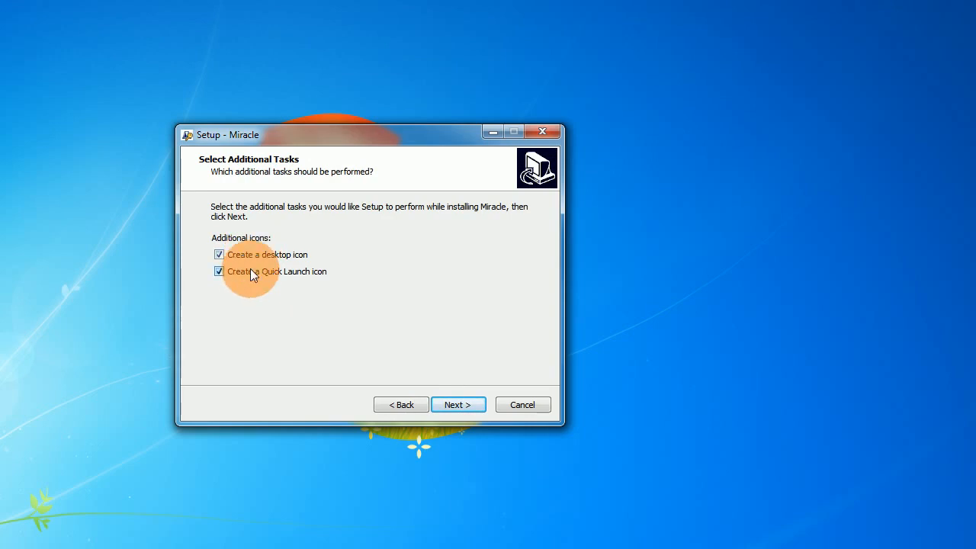
left_click(455, 404)
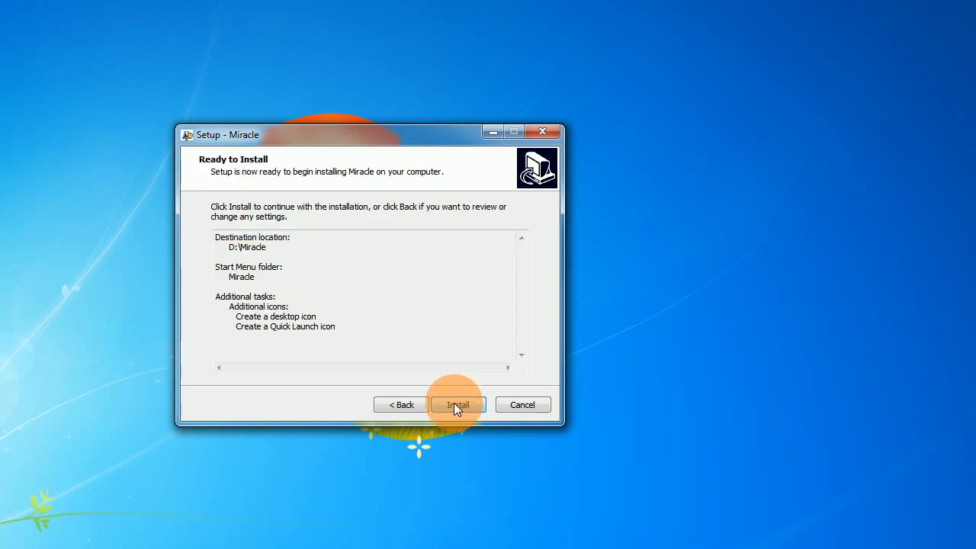
left_click(458, 406)
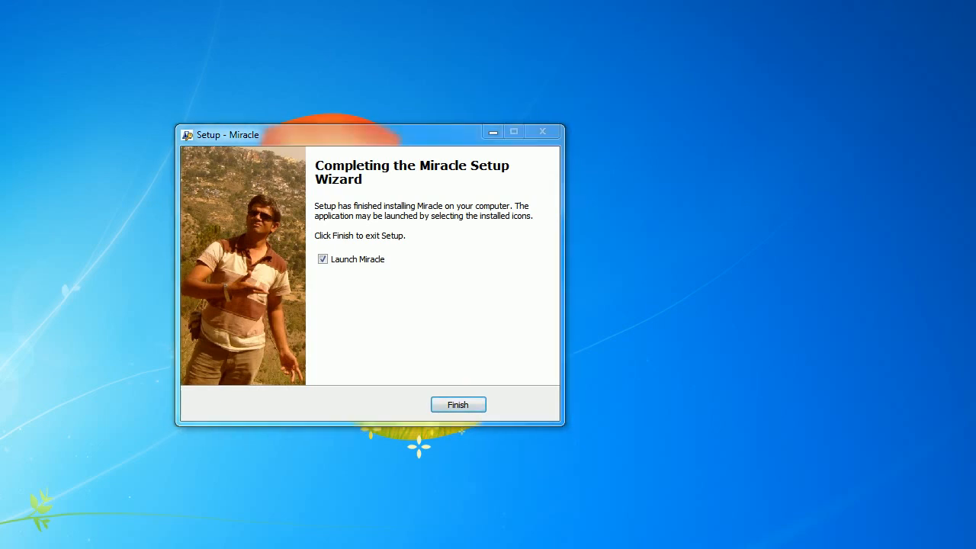
left_click_drag(159, 100, 135, 80)
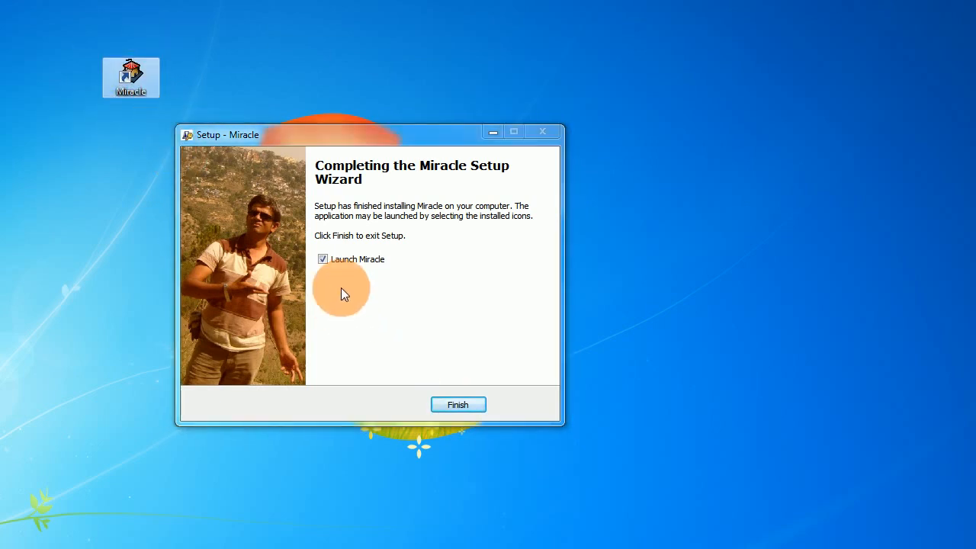
- Finish setup to launch Miracle, then drag its Select Company window larger to fill the screen
left_click(460, 407)
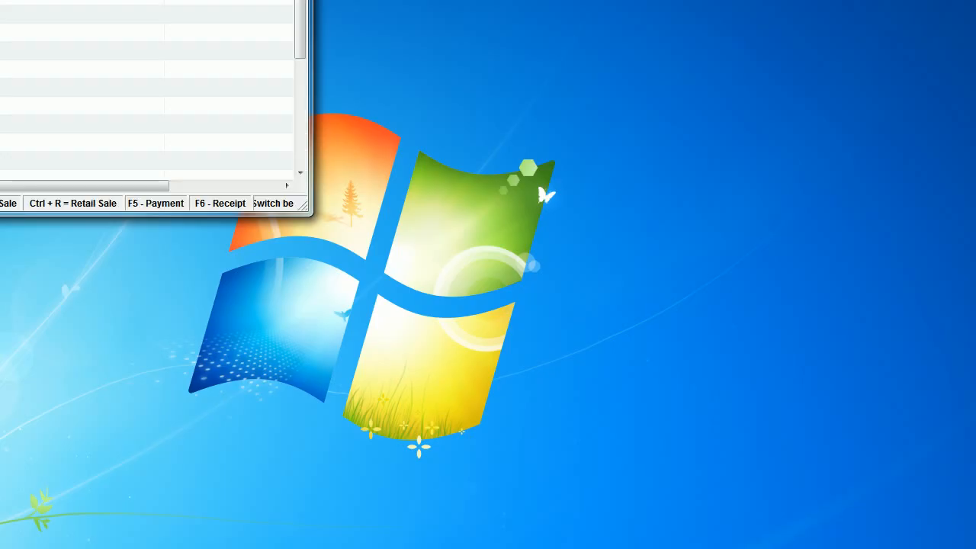
left_click_drag(304, 205, 449, 372)
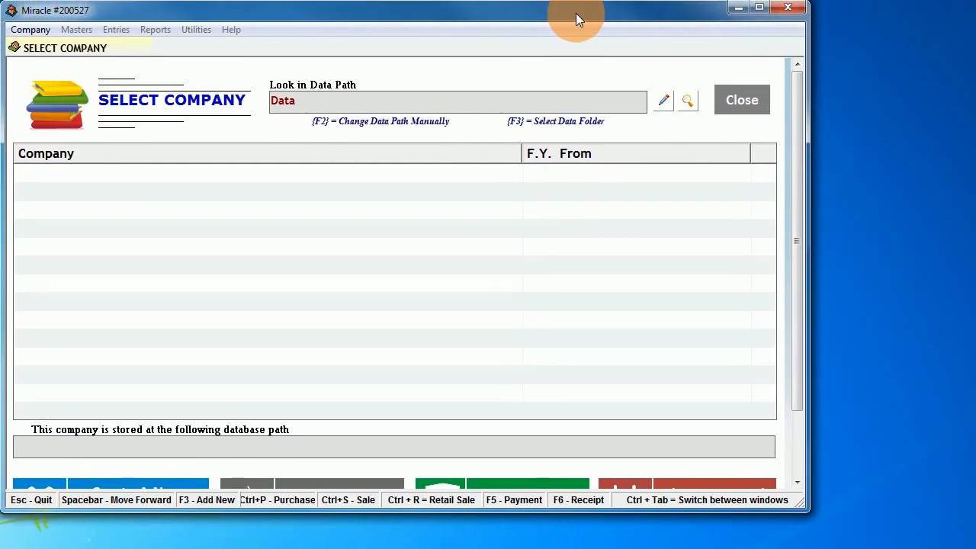
left_click_drag(814, 516, 974, 547)
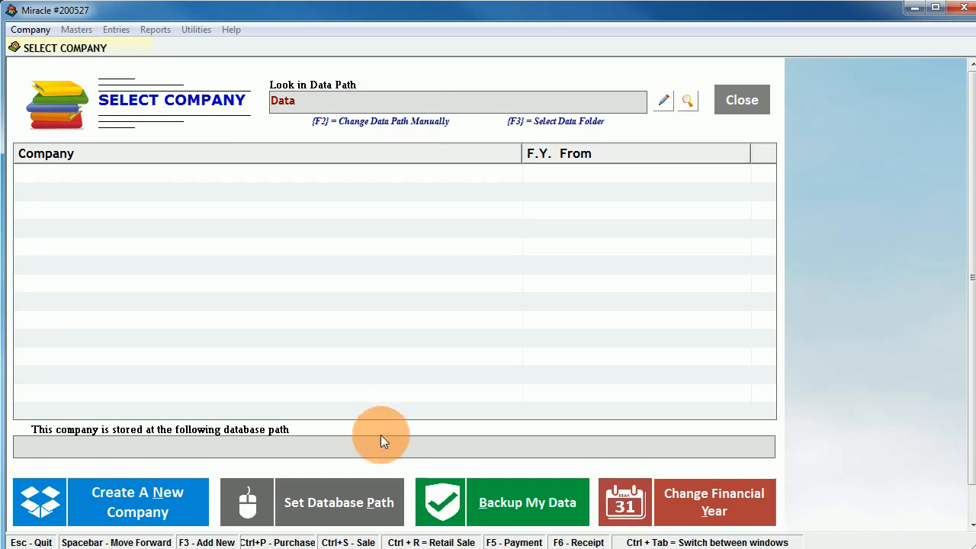
- Set the database path to the D:\Miracle\Data folder, apply it and acknowledge the confirmation
left_click(349, 497)
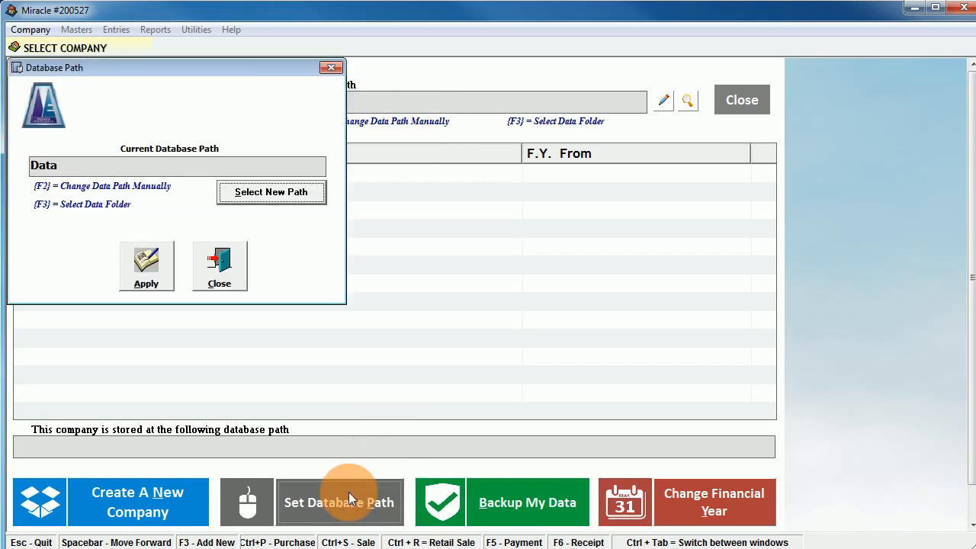
left_click(249, 190)
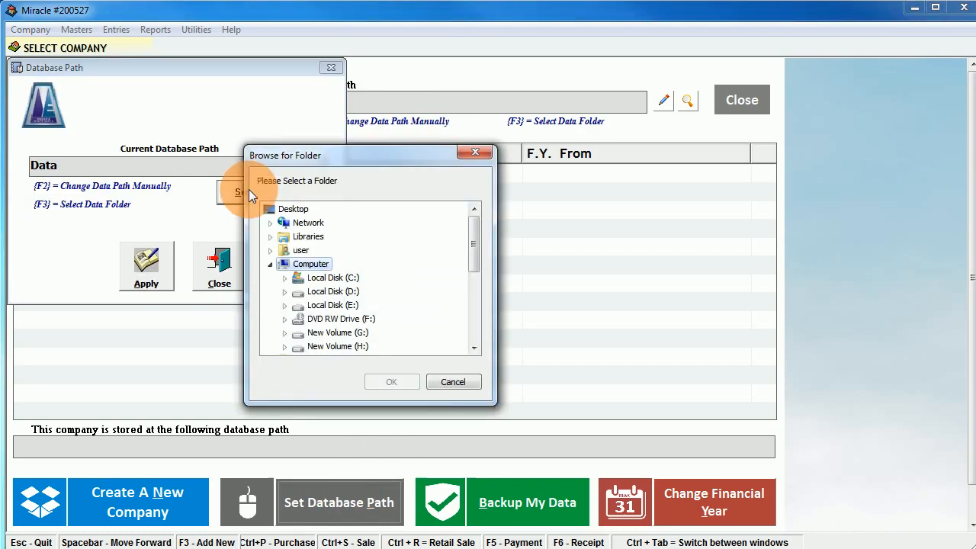
left_click(284, 296)
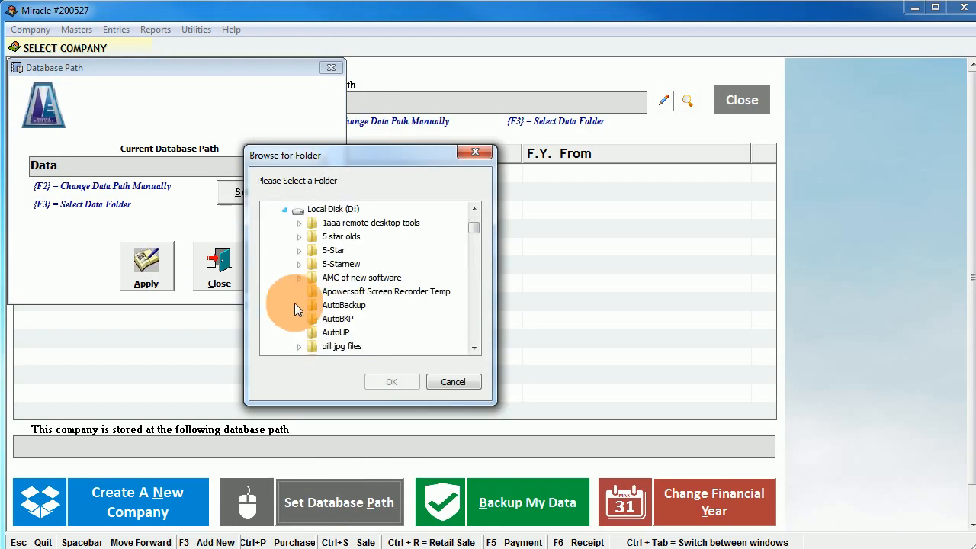
left_click(316, 342)
type("mi")
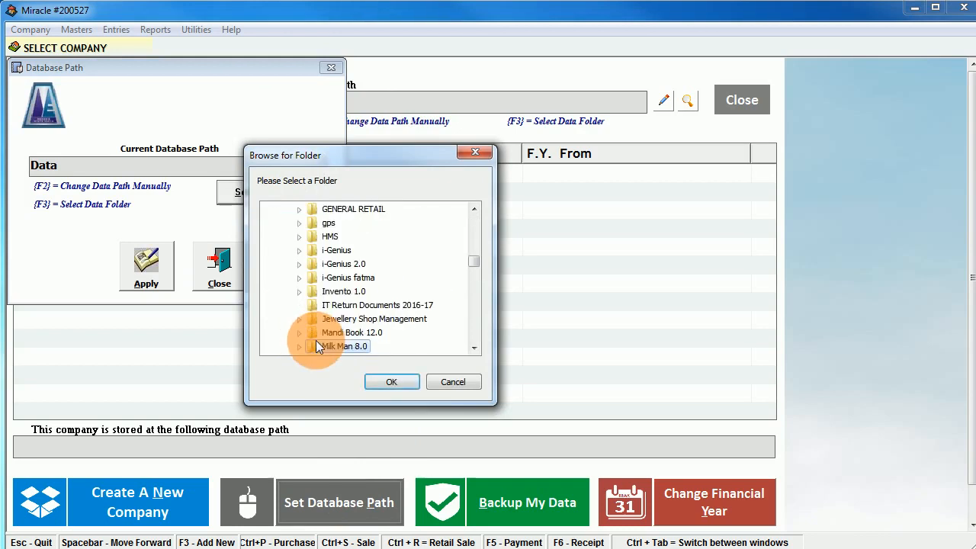
scroll(327, 352, "down", 3)
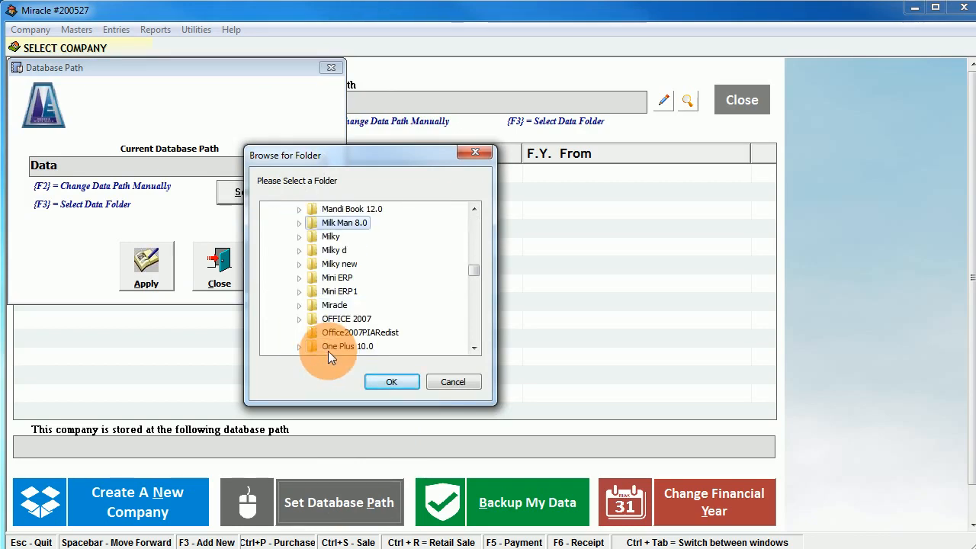
left_click(301, 304)
left_click(385, 379)
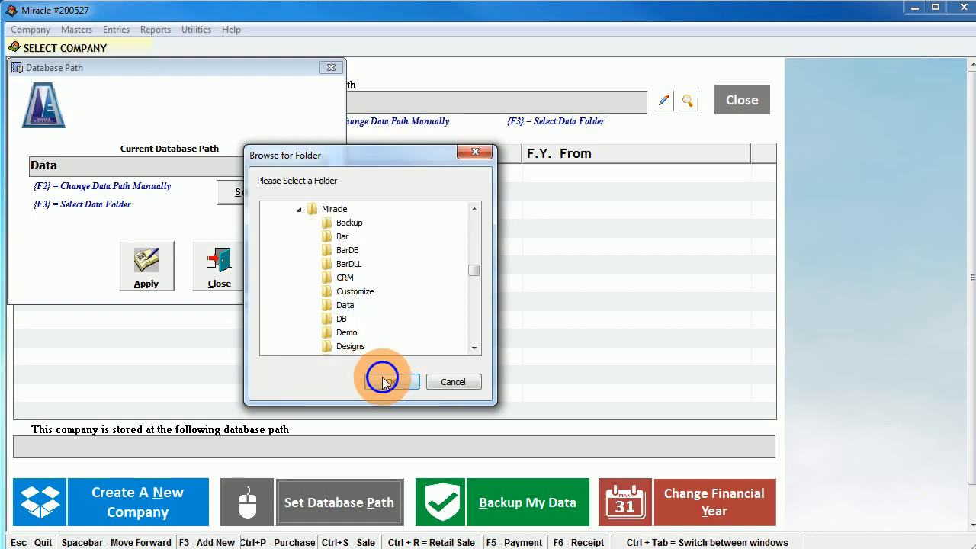
left_click(163, 268)
left_click(420, 325)
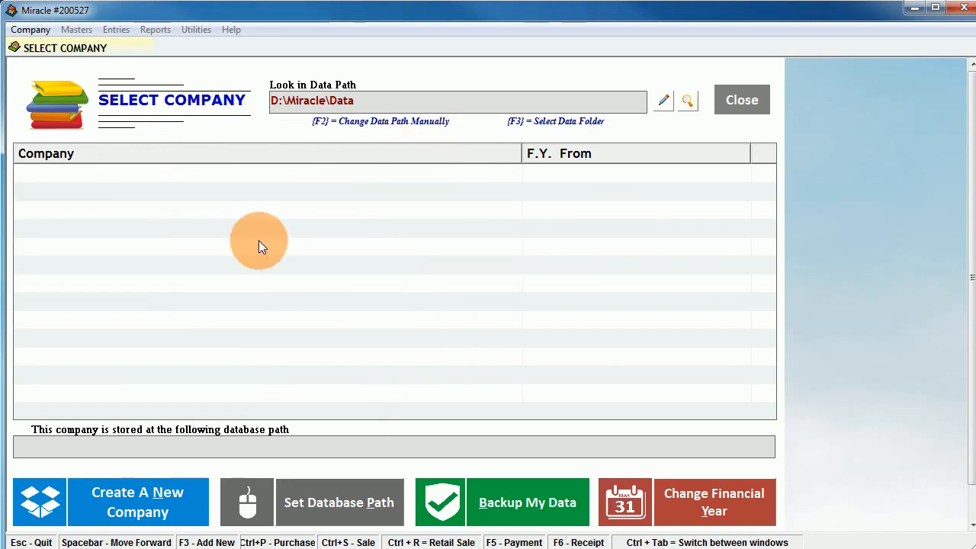
- Create company Softwareketan Medical Store, entering its address and choosing state Gujarat (code 24)
left_click(139, 509)
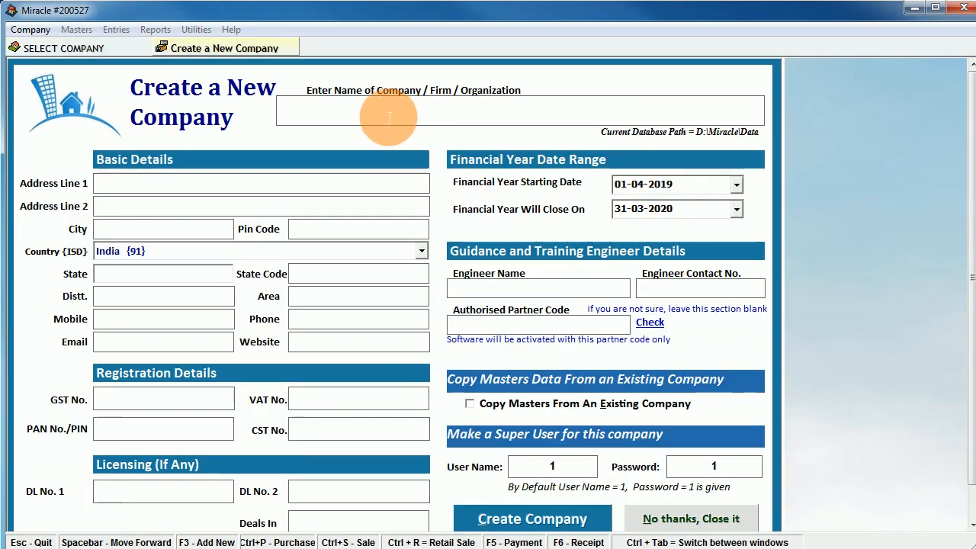
type("Softwa")
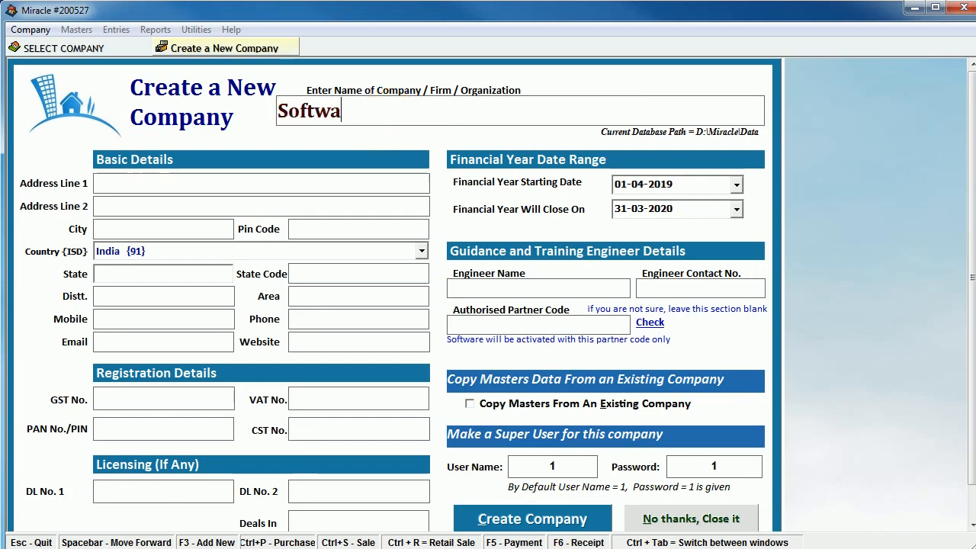
type("reketan ")
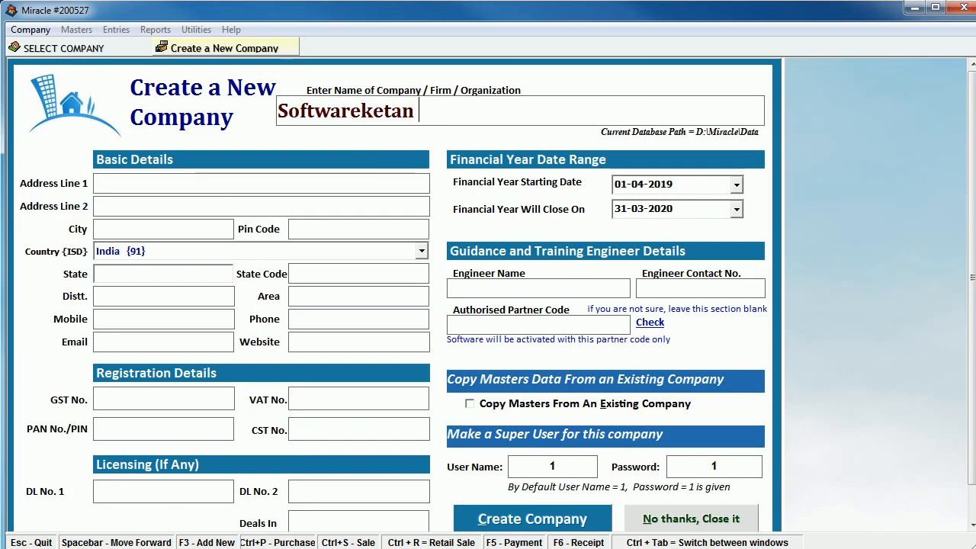
type("Medi")
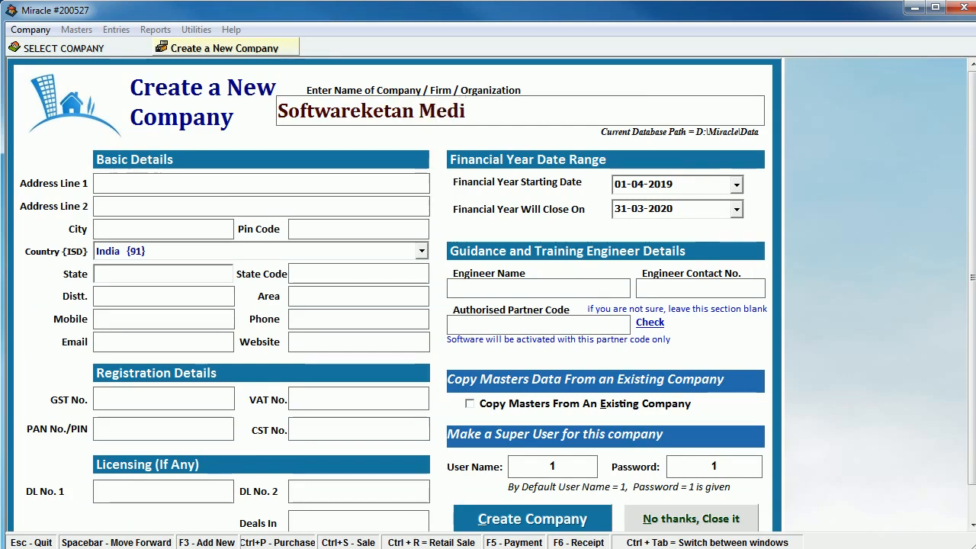
type("cal Store")
key("Return")
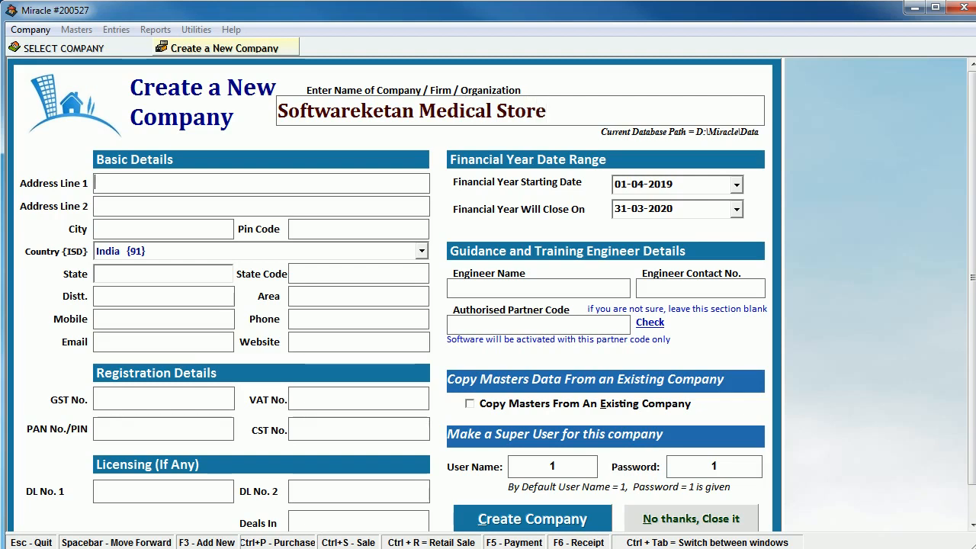
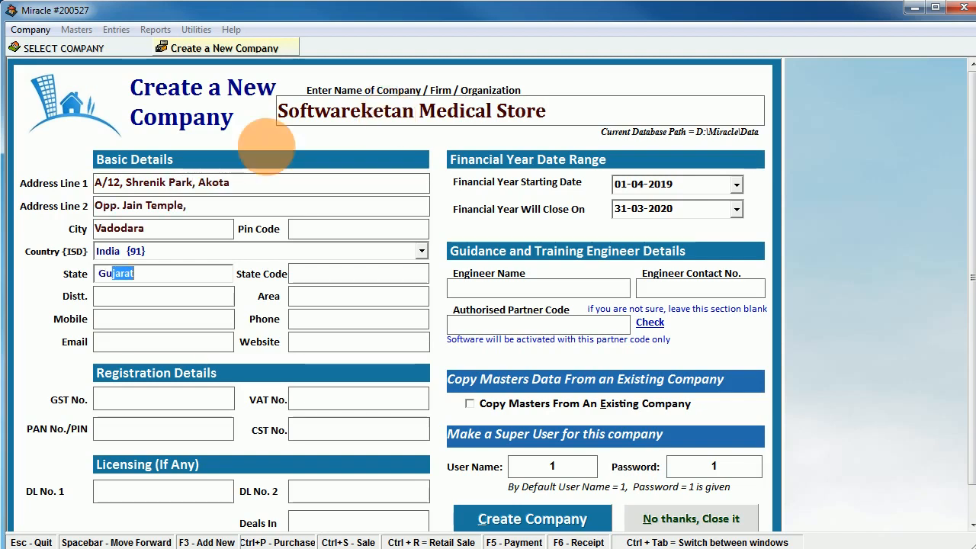
left_click_drag(148, 278, 67, 276)
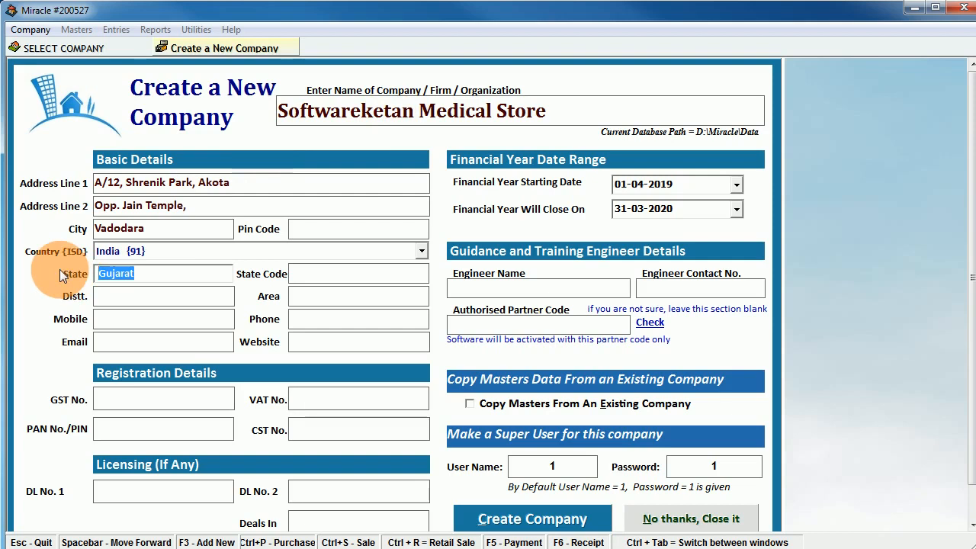
type("gu")
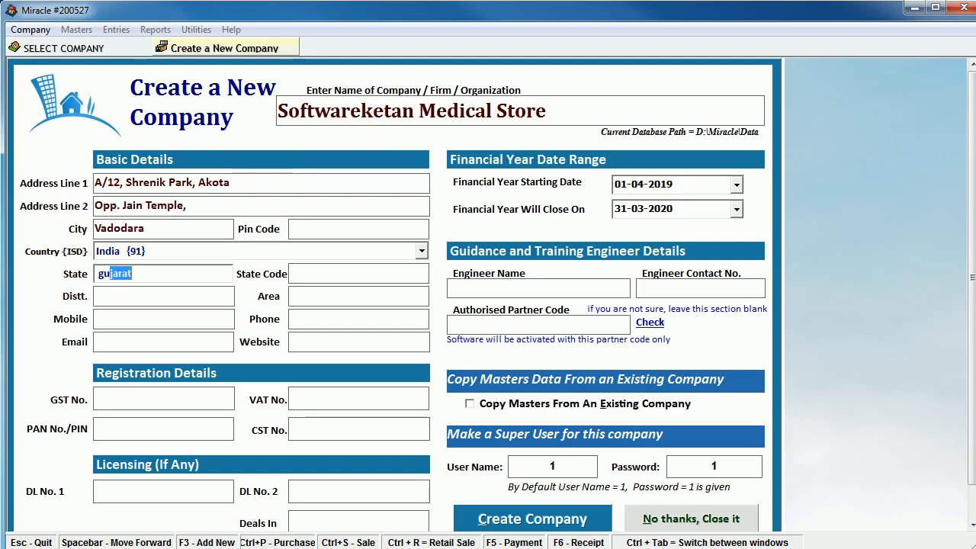
key("Return")
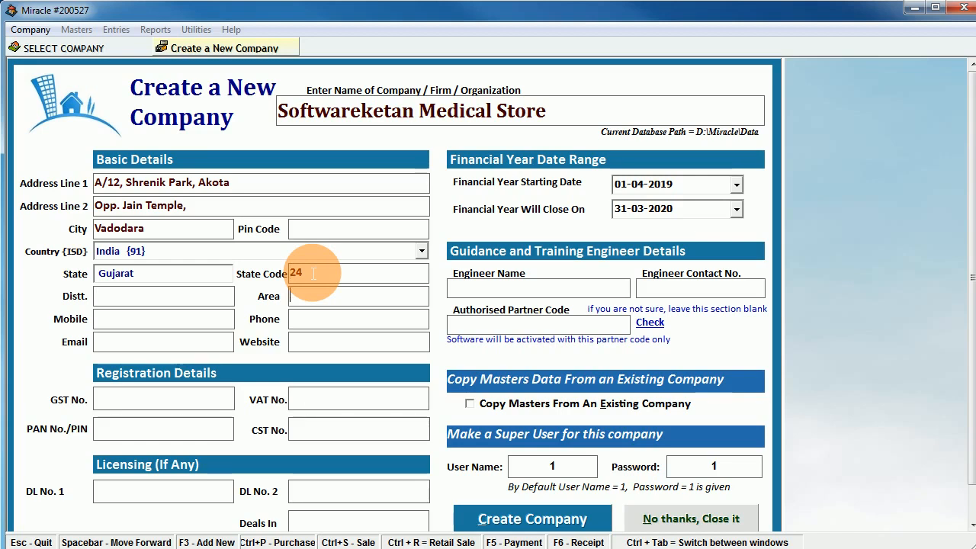
- Enter the store's mobile number, e-mail address and GST number
key("Return")
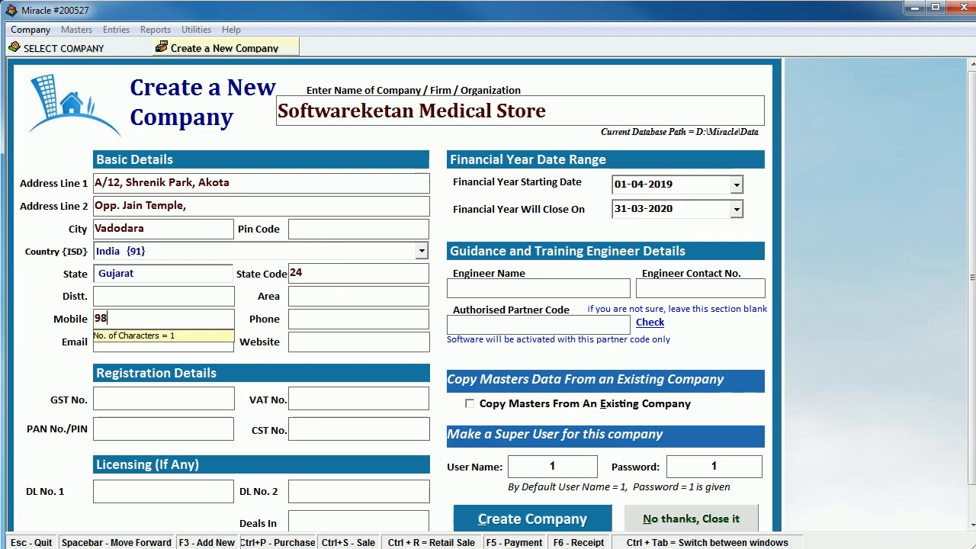
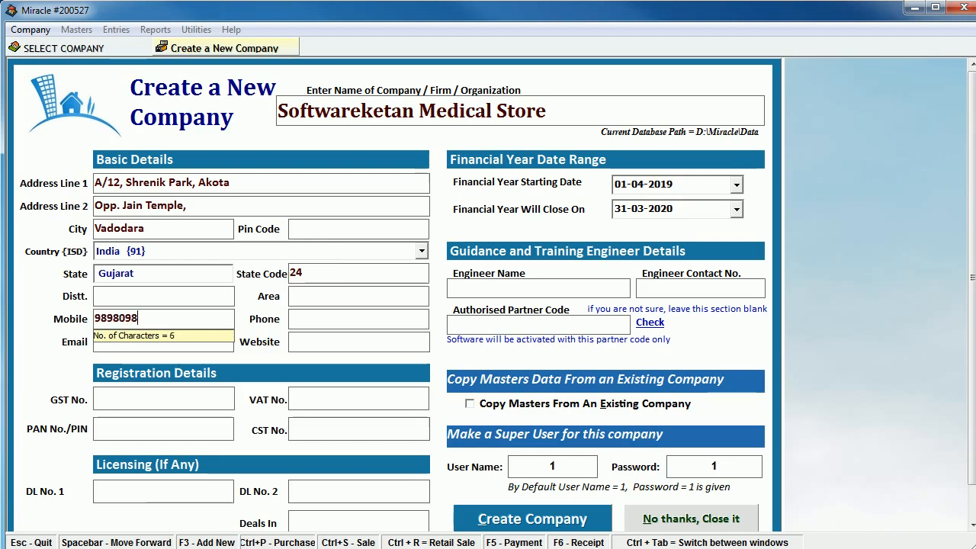
key("Return")
key("Return")
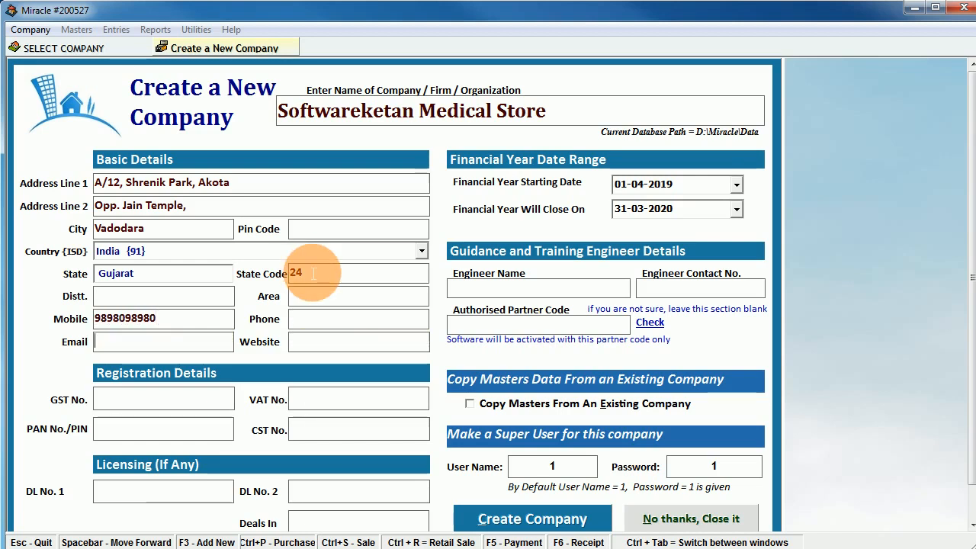
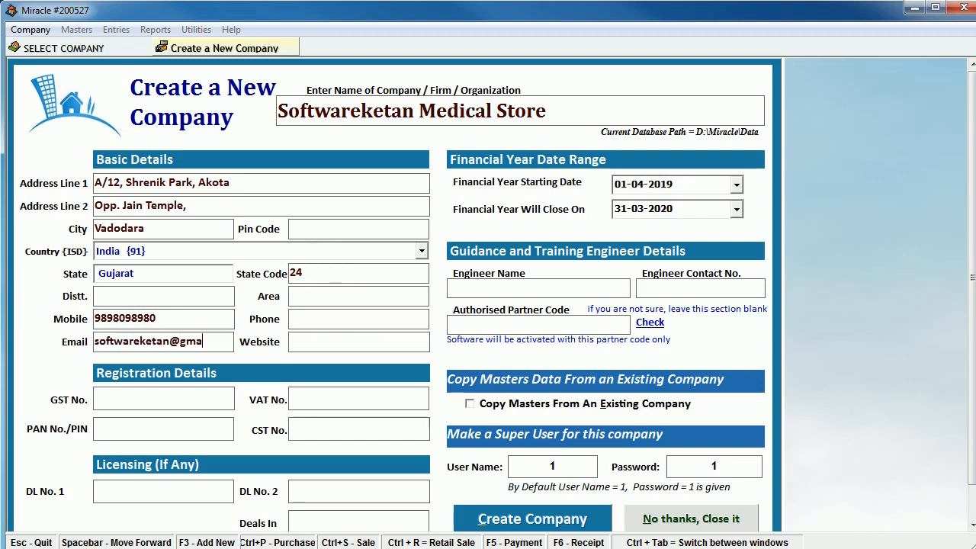
key("Return")
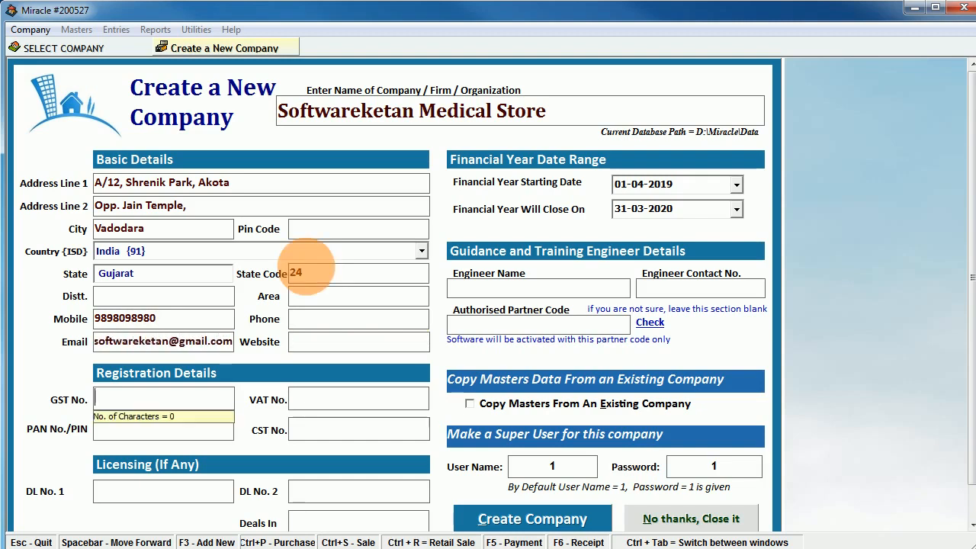
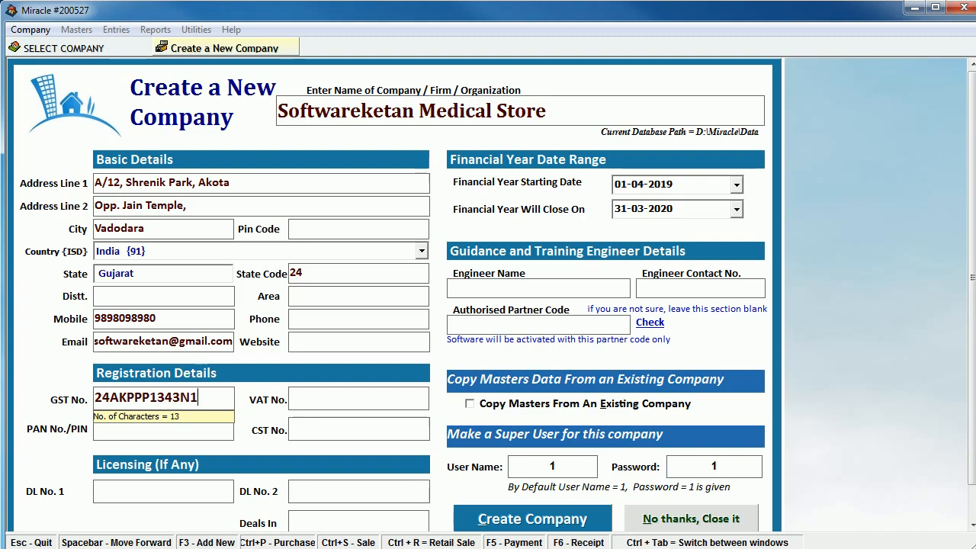
key("Tab")
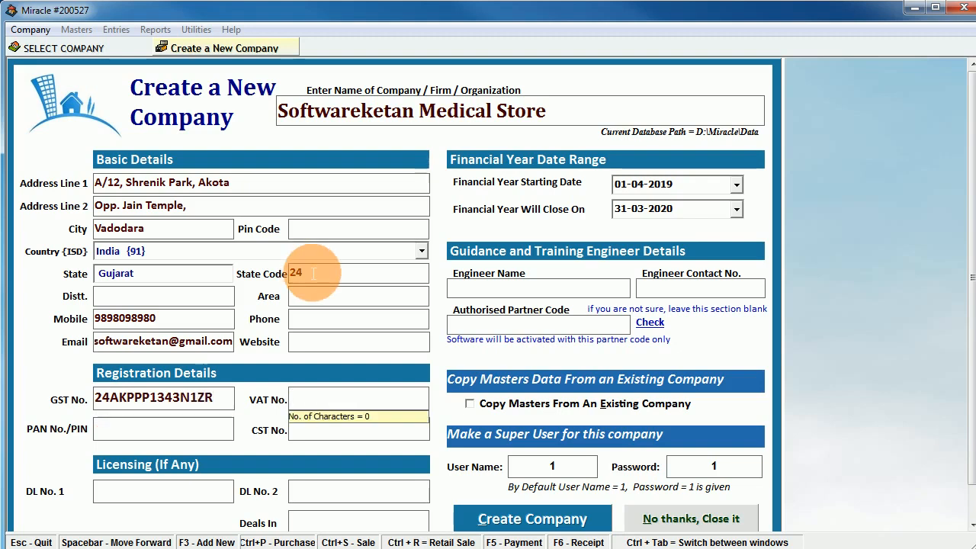
- Fill in drug licence numbers 1 and 2, fixing a typo in the first
key("Tab")
key("Tab")
key("Tab")
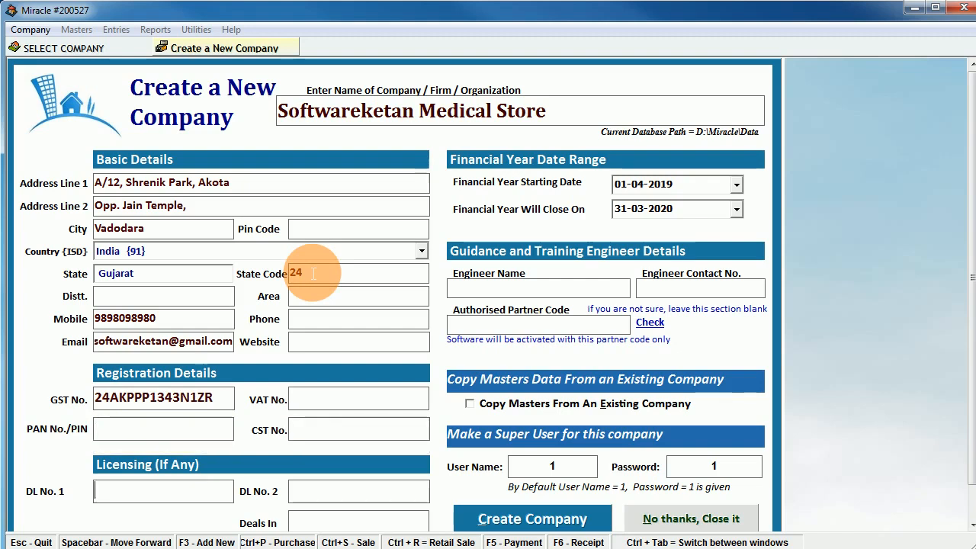
type("DL")
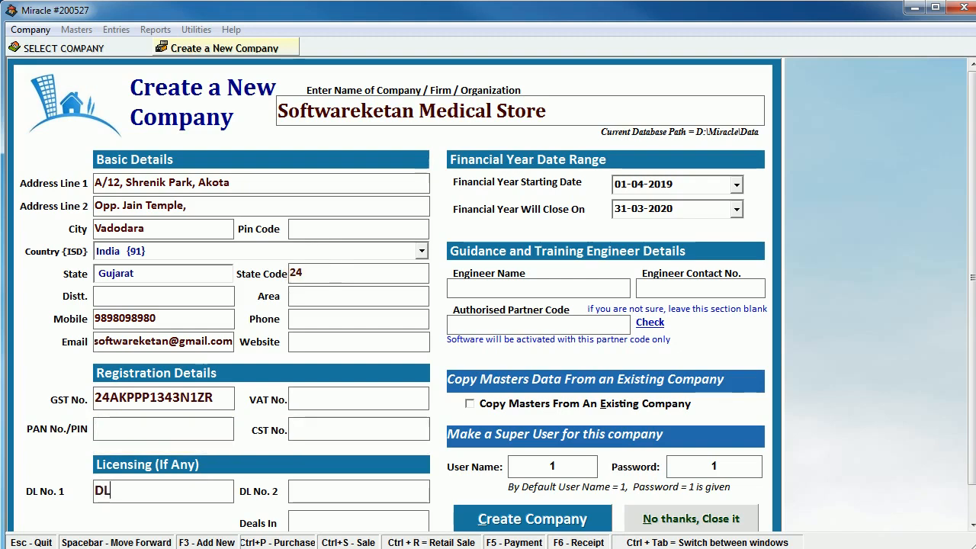
type(" 12345")
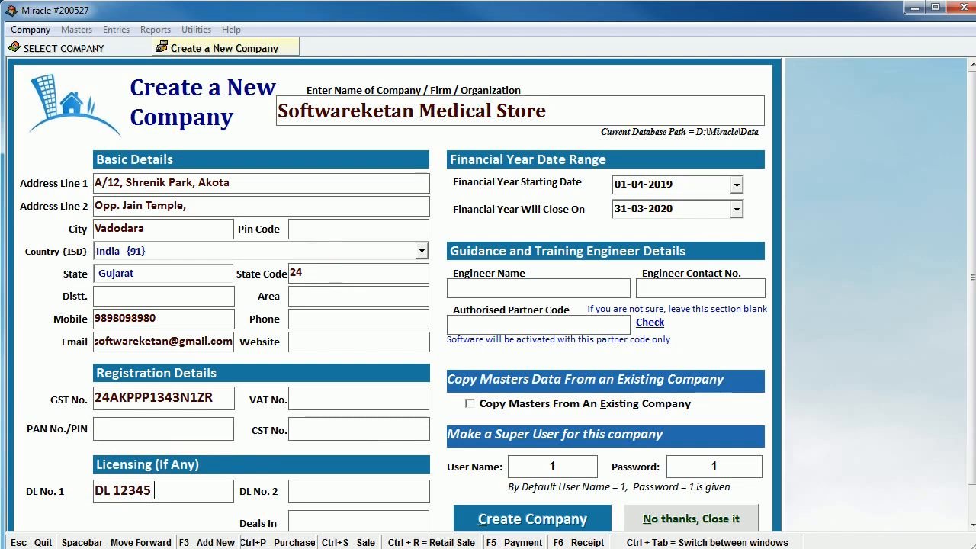
type(" 20a1")
key("BackSpace")
key("BackSpace")
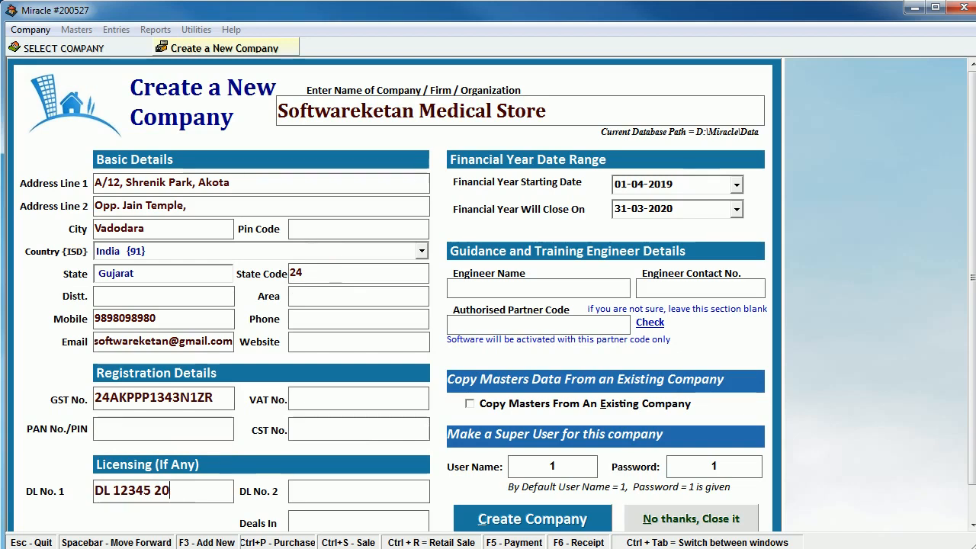
type("A1")
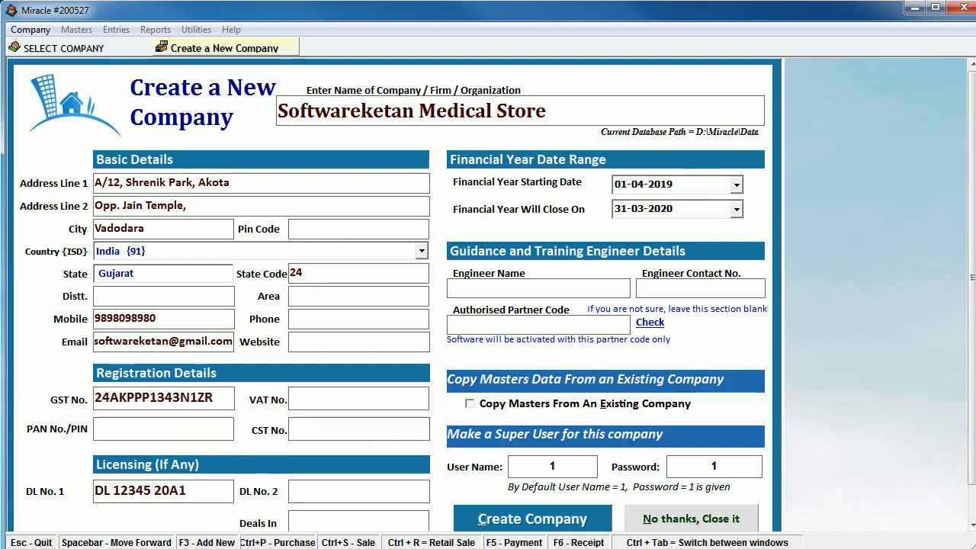
type("DL 45678 ")
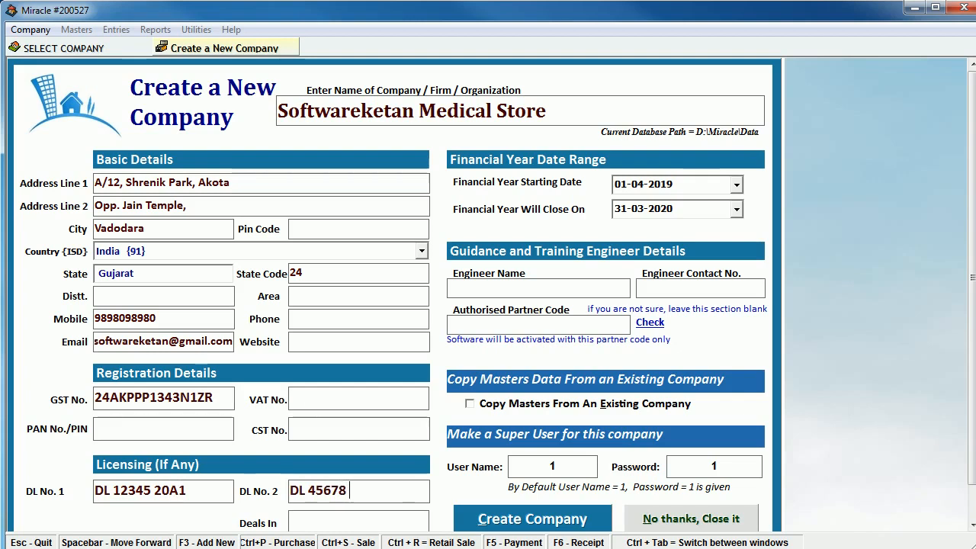
type("21A2")
key("Return")
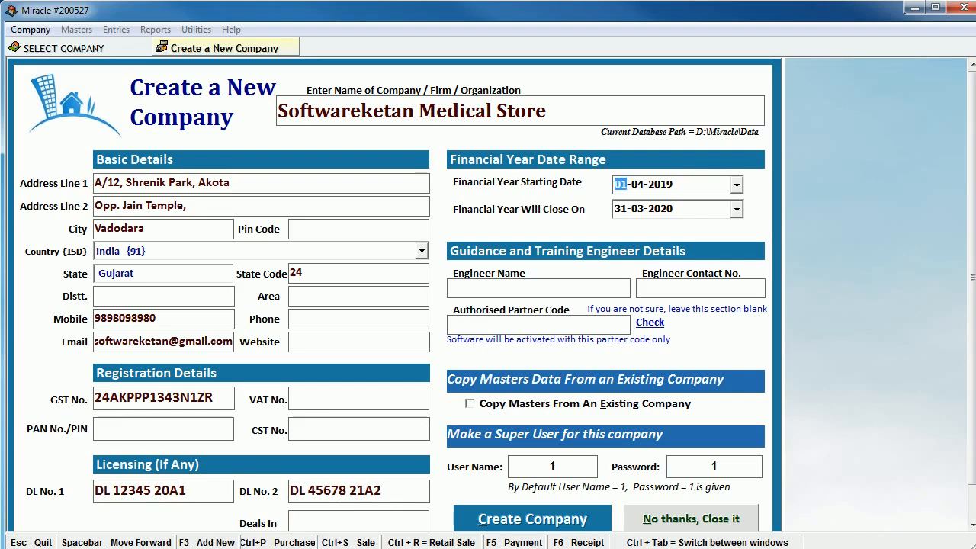
- Confirm the financial year dates and enter the engineer's name and contact number
left_click(655, 181)
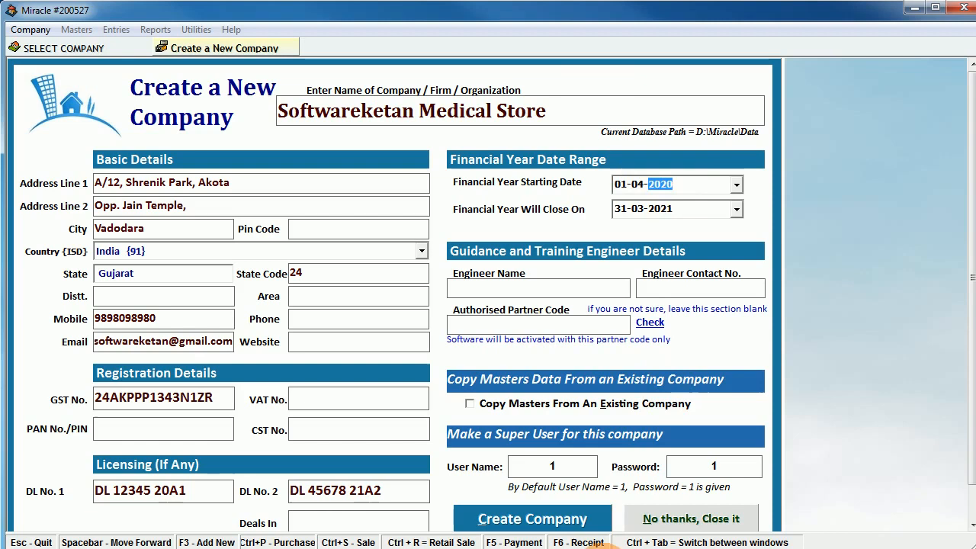
left_click(657, 210)
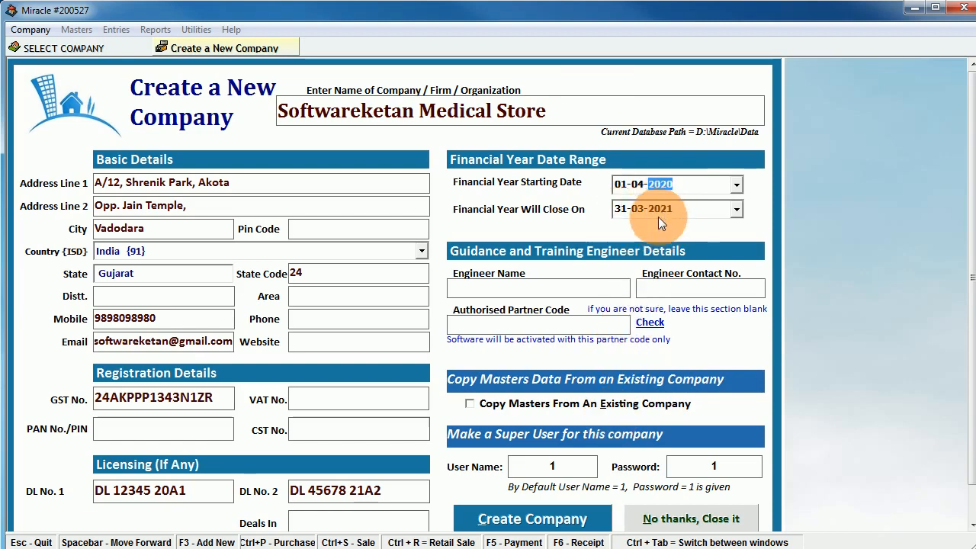
left_click(510, 289)
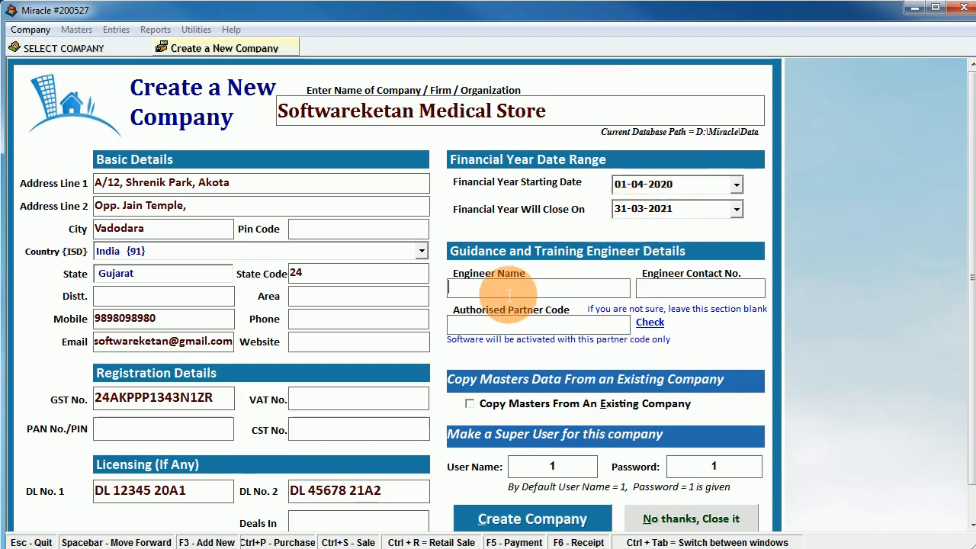
type("KET")
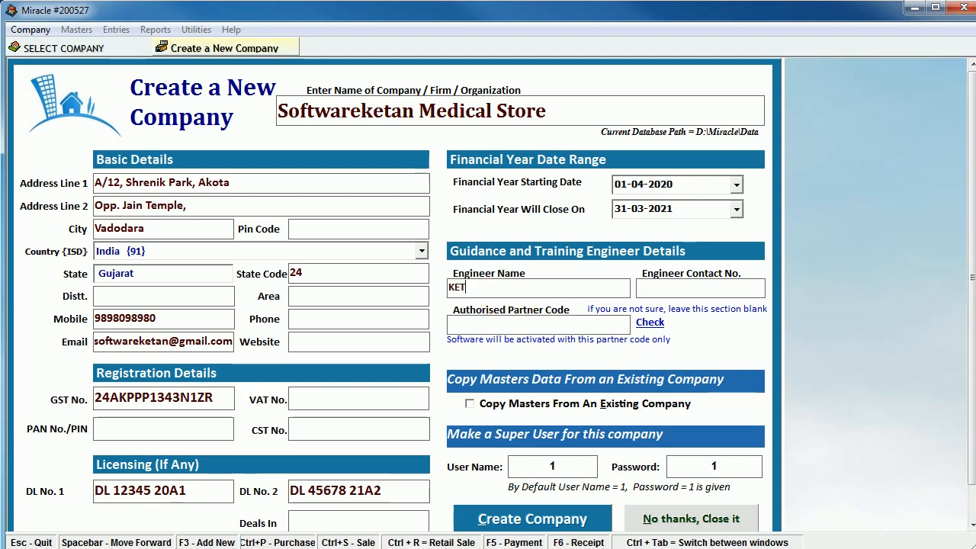
type("AN PATEL")
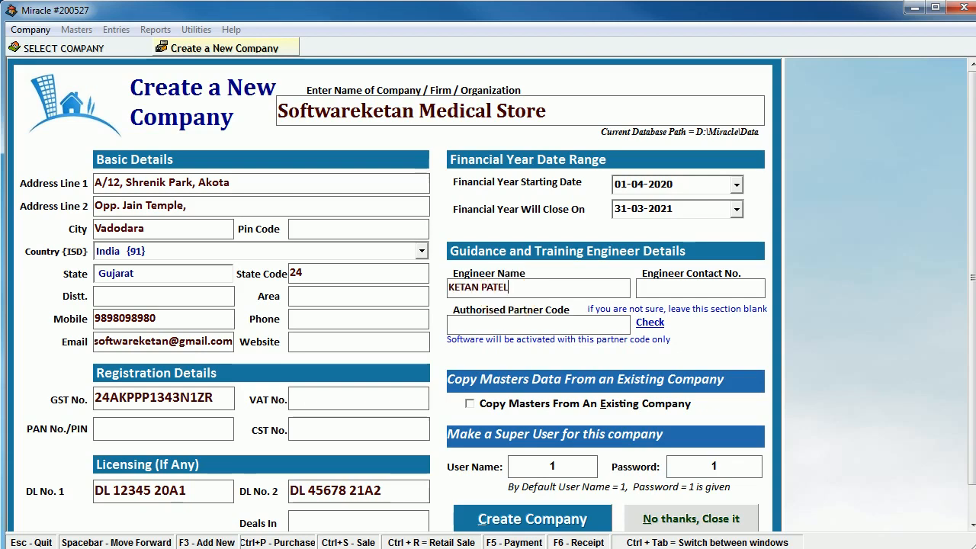
key("Return")
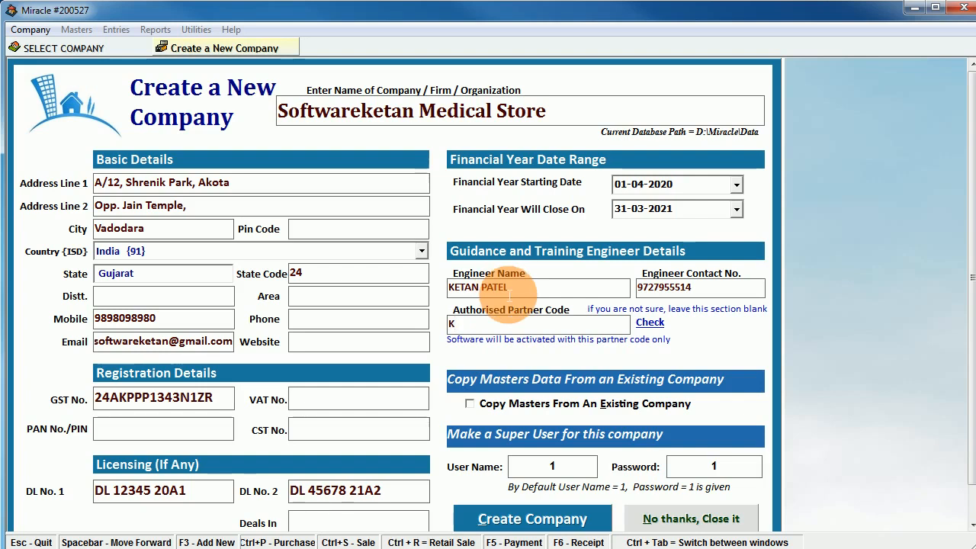
type("k97279")
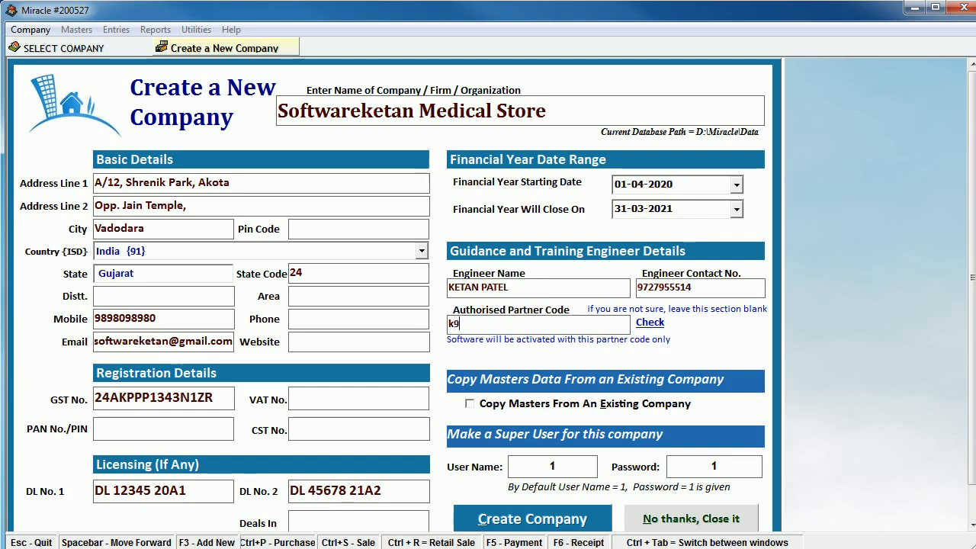
- Keep the default user name and password and create the company
key("Tab")
key("Tab")
key("Tab")
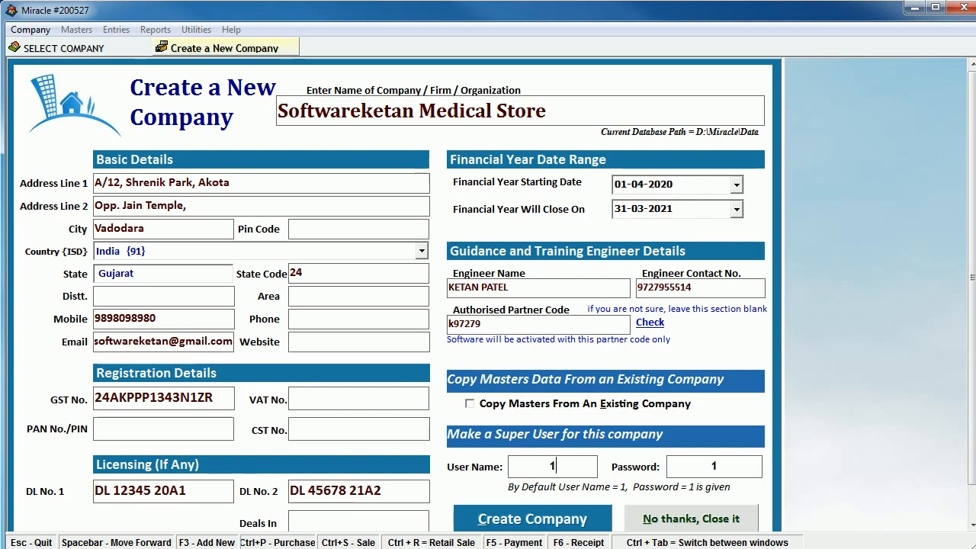
key("Tab")
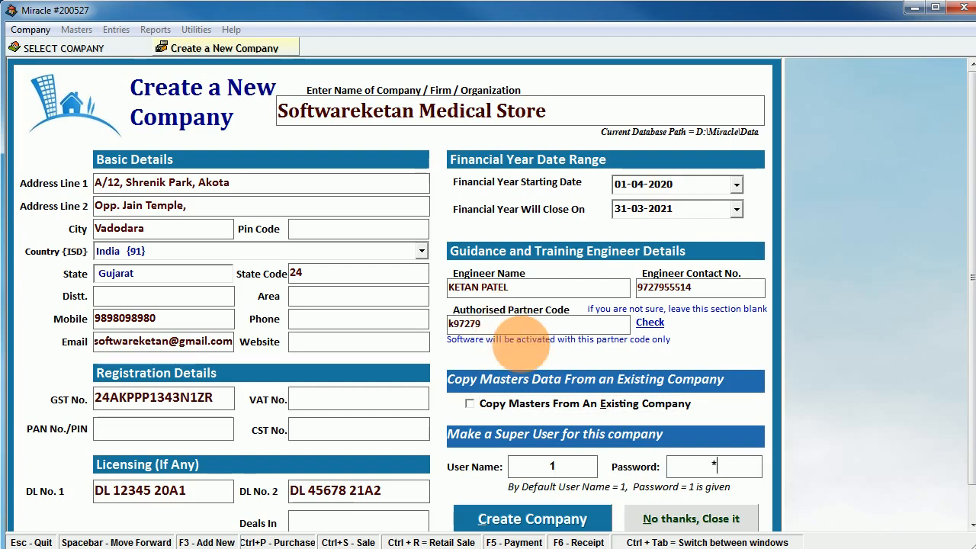
left_click(544, 519)
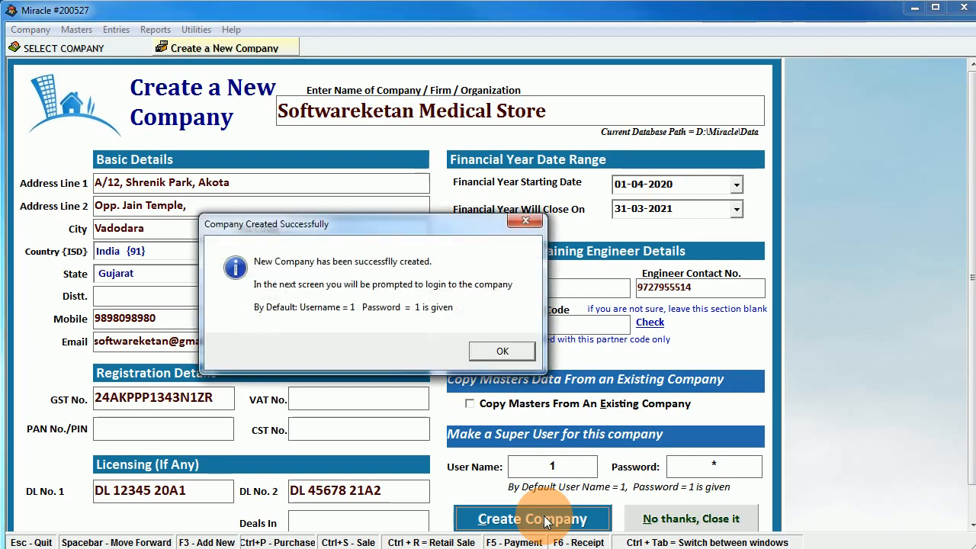
- Acknowledge the creation message and log in as user 1 with the super-user password
left_click(496, 351)
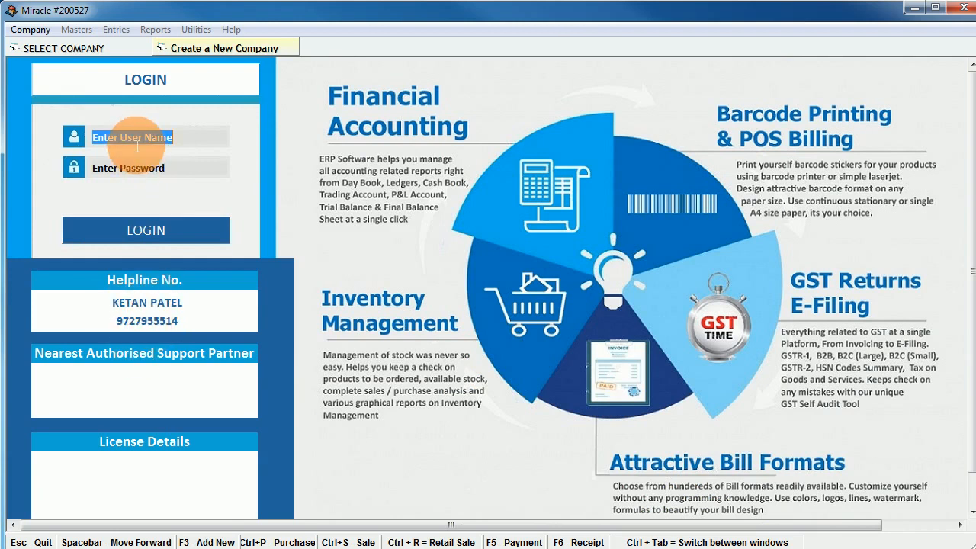
type("1")
key("Tab")
type("1")
key("Tab")
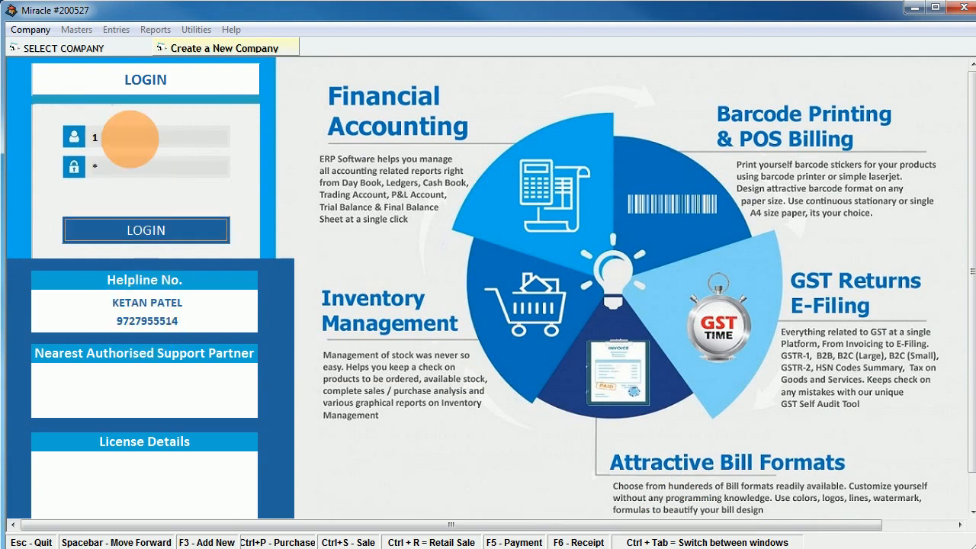
key("Return")
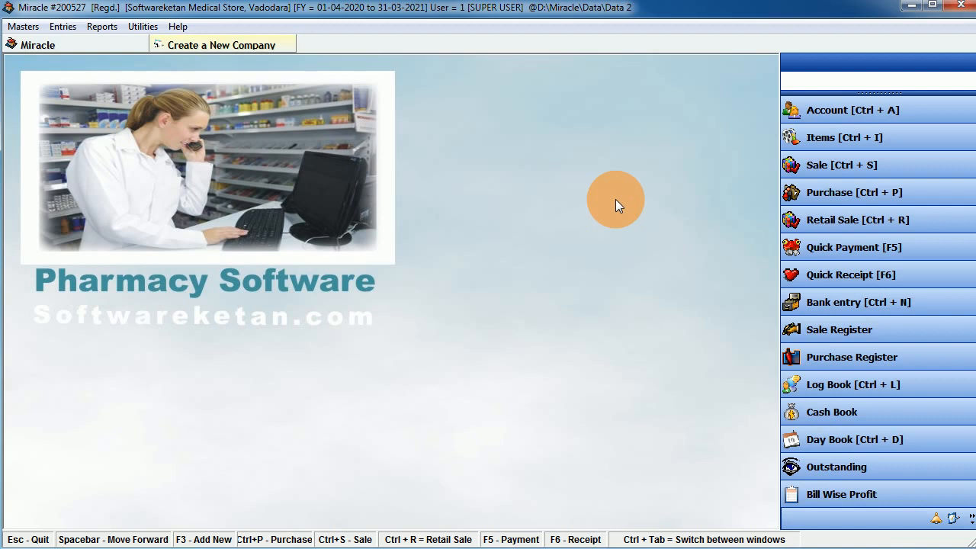
left_click(23, 28)
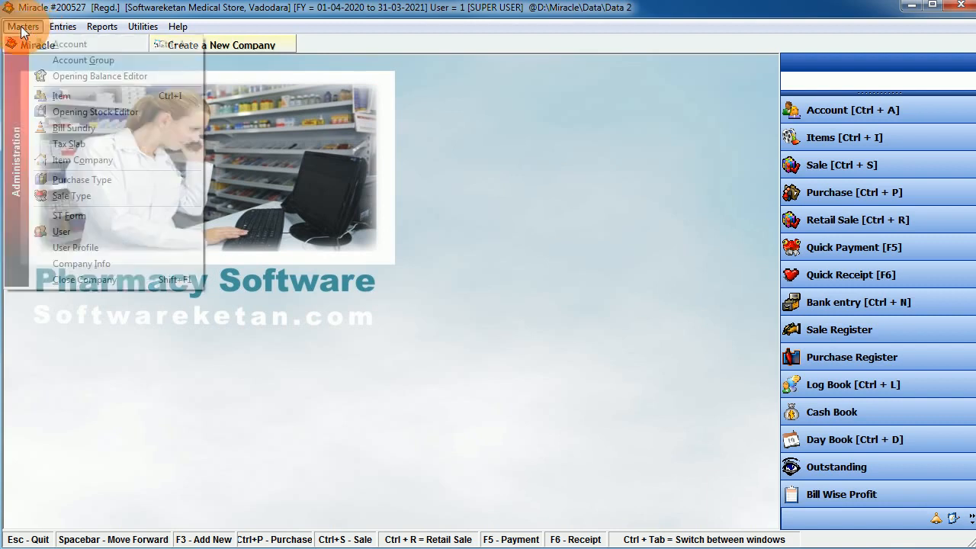
left_click(83, 266)
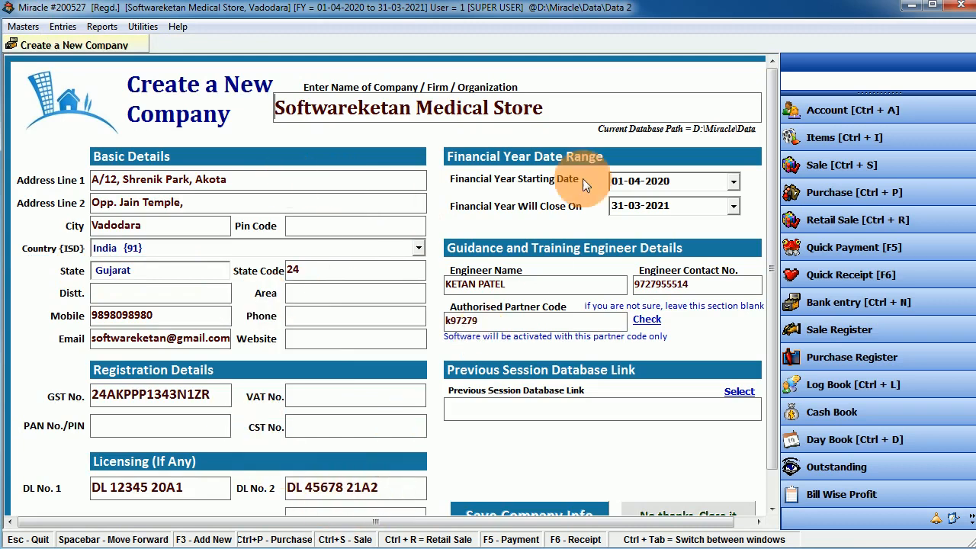
left_click_drag(385, 492, 319, 491)
left_click_drag(183, 488, 142, 497)
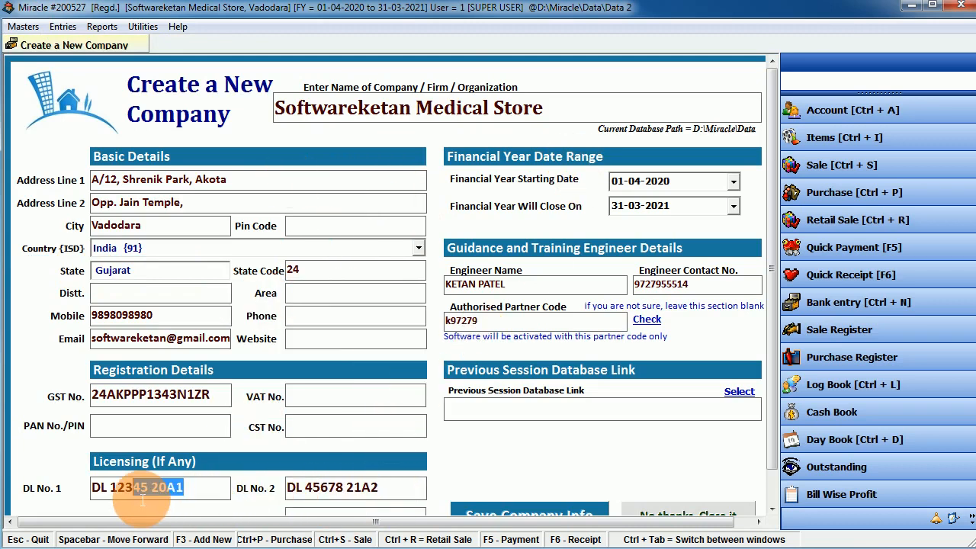
left_click(539, 515)
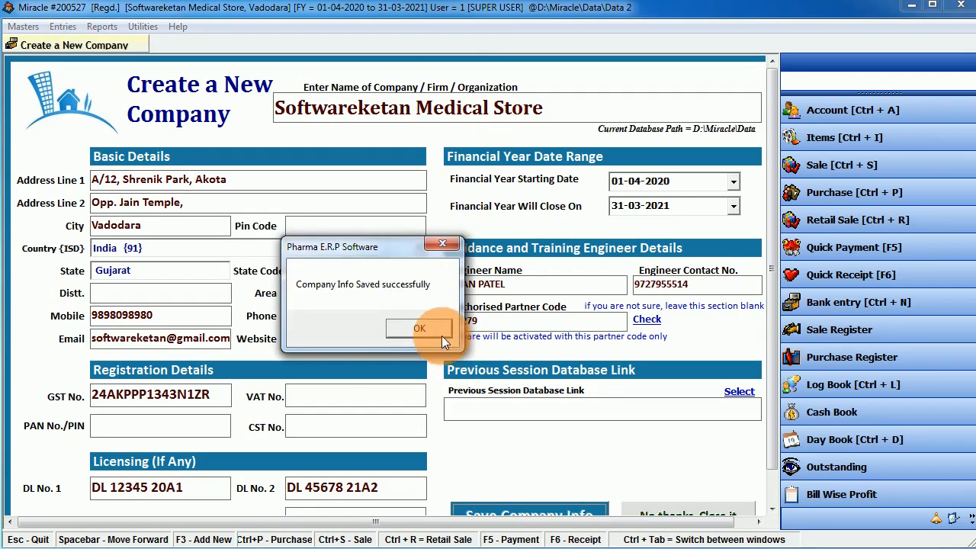
left_click(427, 329)
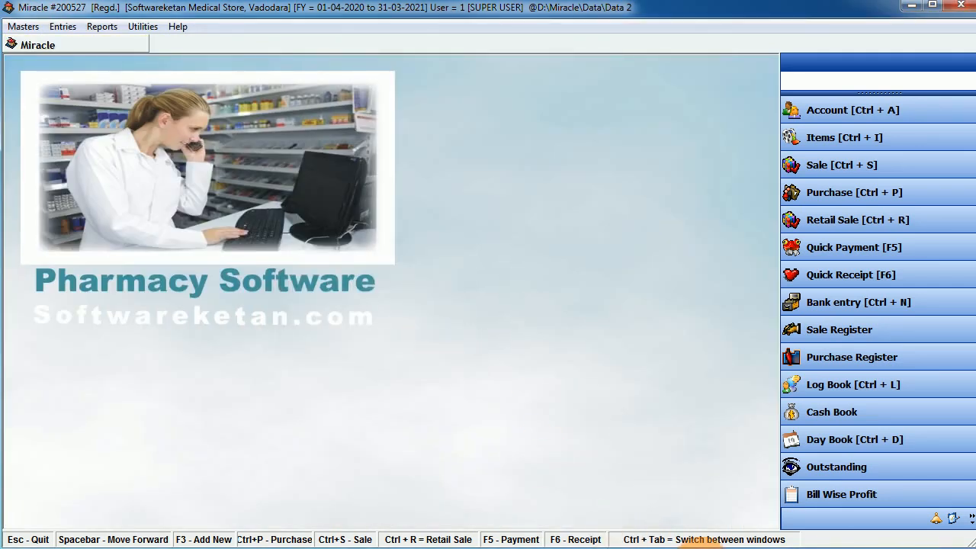
left_click(592, 7)
left_click_drag(592, 7, 594, 0)
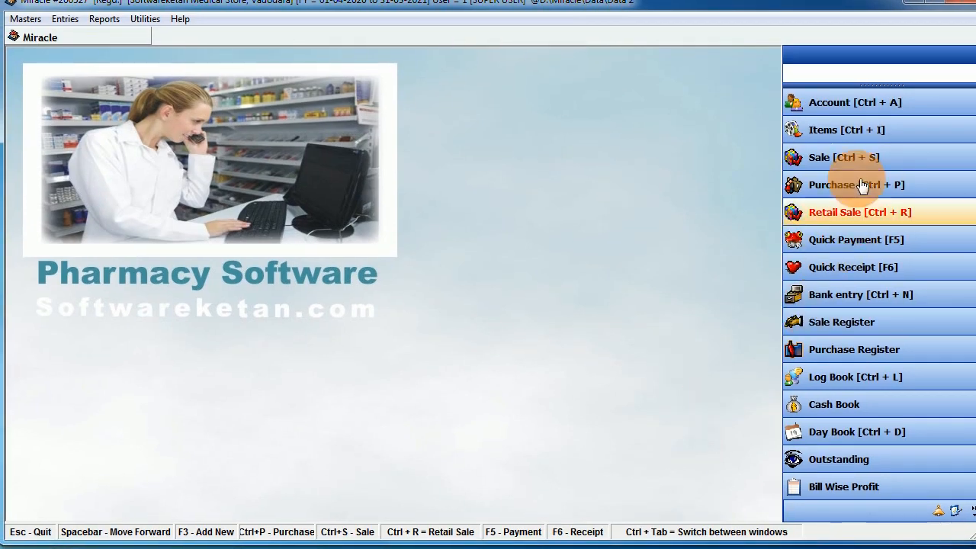
left_click(837, 151)
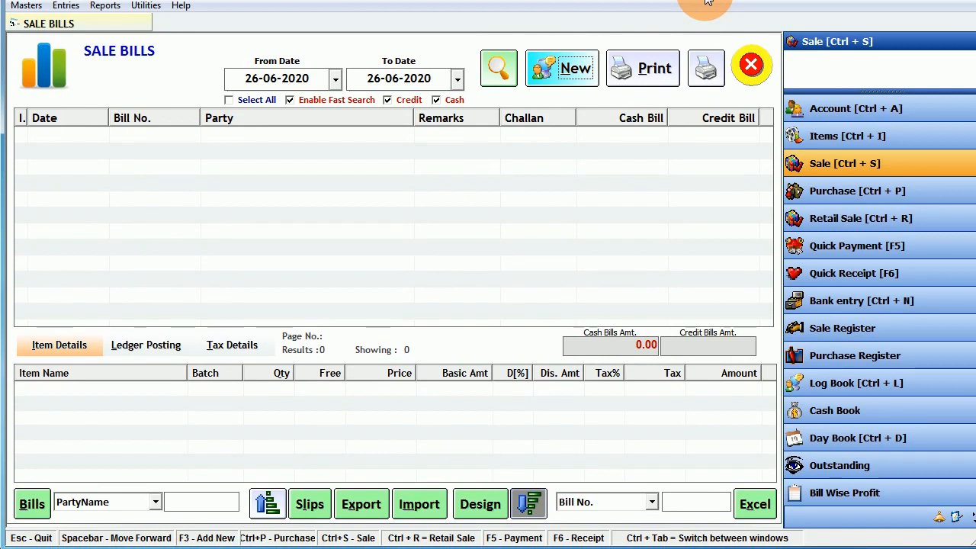
left_click(751, 64)
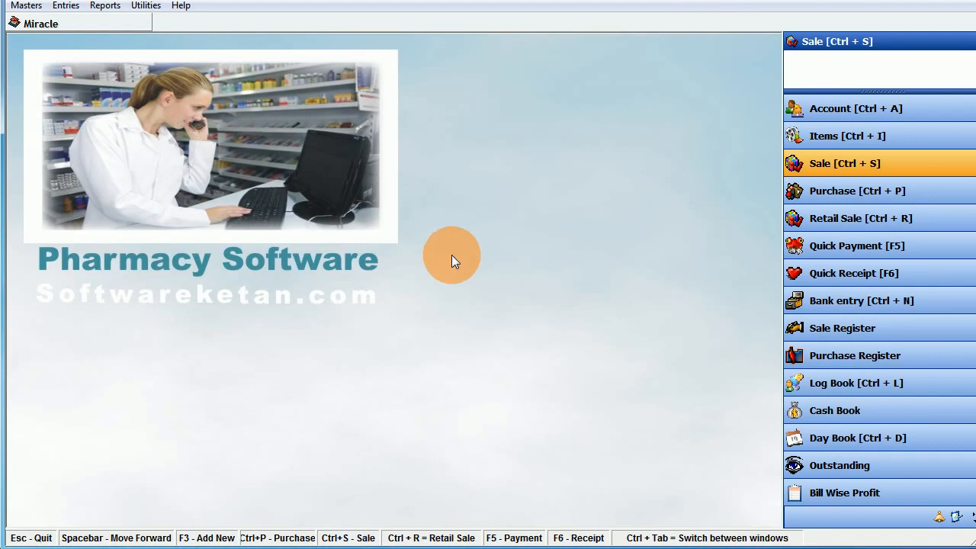
- Start a new item named Ciplox 100Tab
left_click(852, 148)
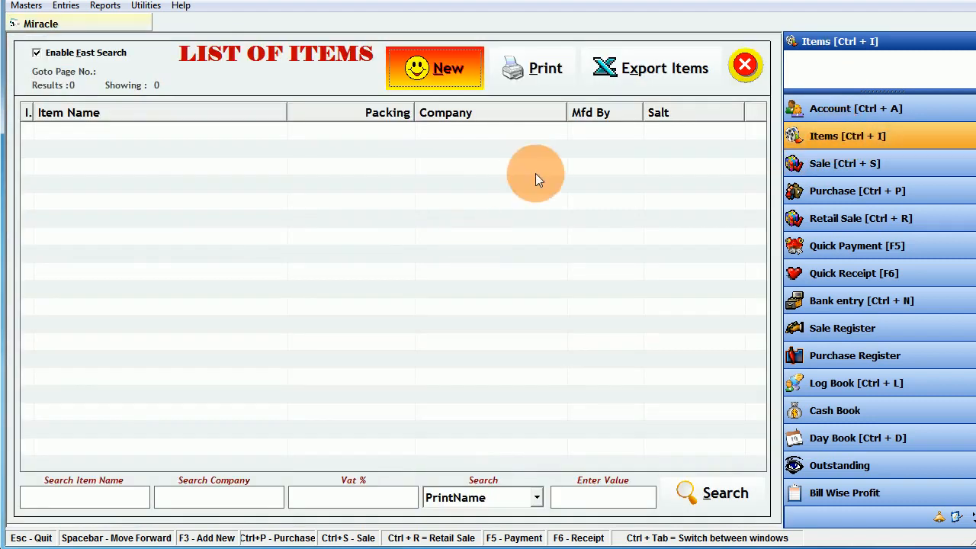
left_click(454, 73)
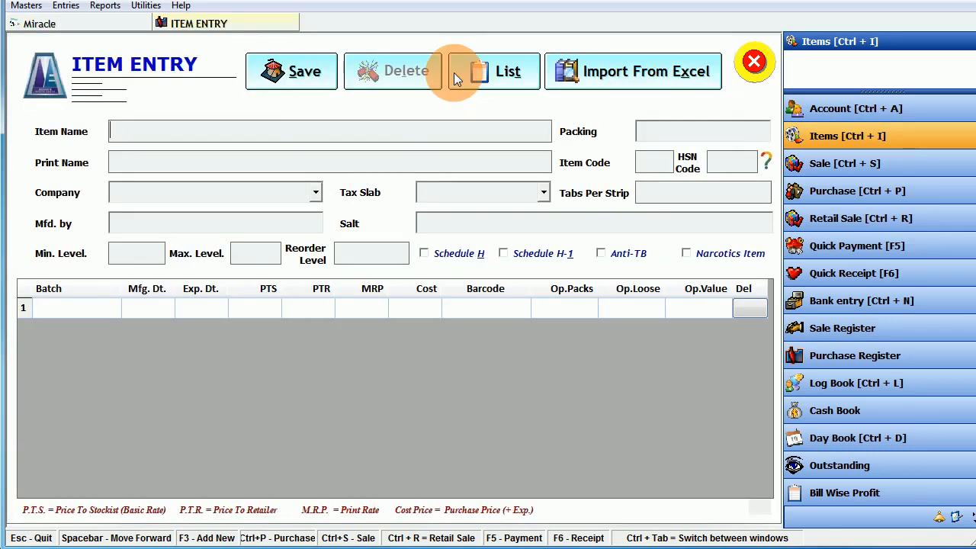
type("Cip")
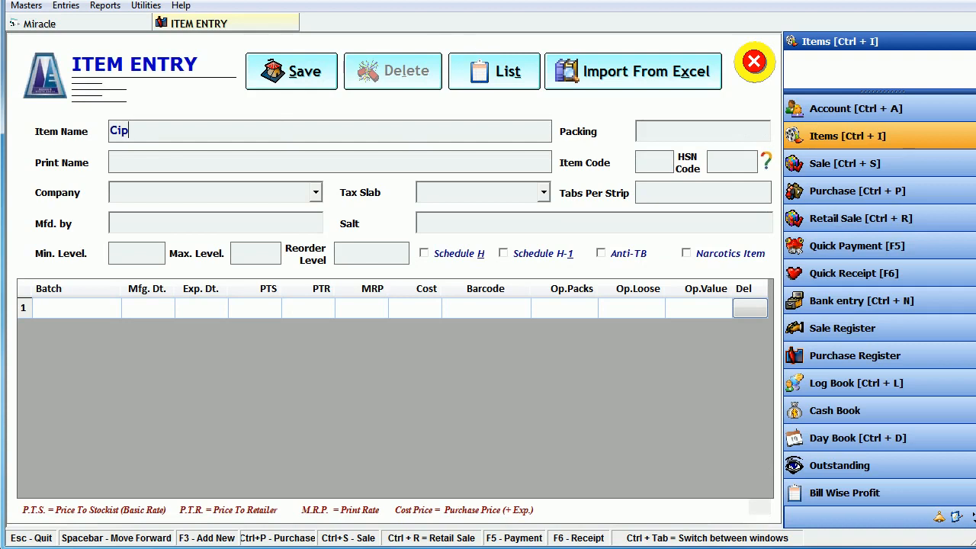
type("lox 1")
type("-- Tab")
key("BackSpace")
key("BackSpace")
key("BackSpace")
key("BackSpace")
key("BackSpace")
key("BackSpace")
type("1")
key("BackSpace")
type("00Tab")
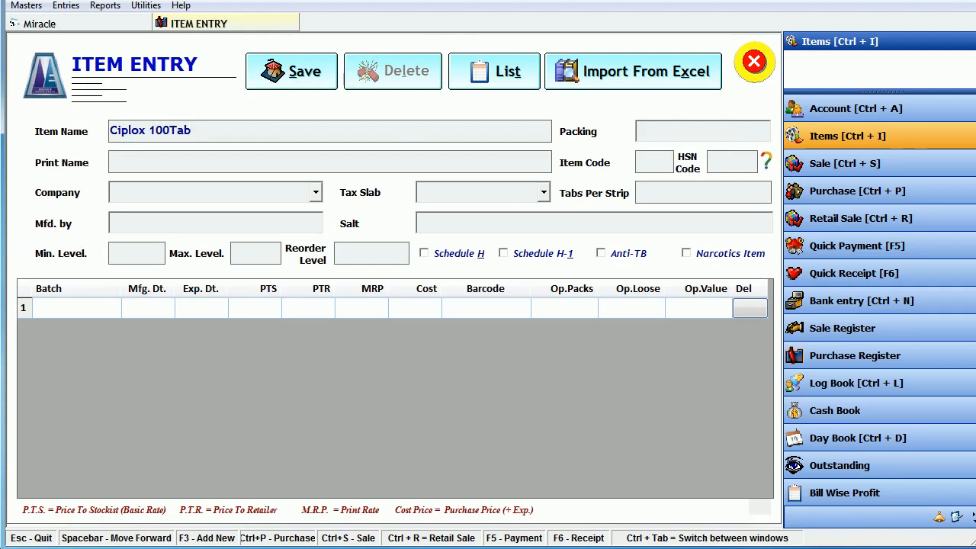
key("Return")
- Set packing 1x10, HSN code 4567, company GENERAL and tax slab 05% GST
type("1x10")
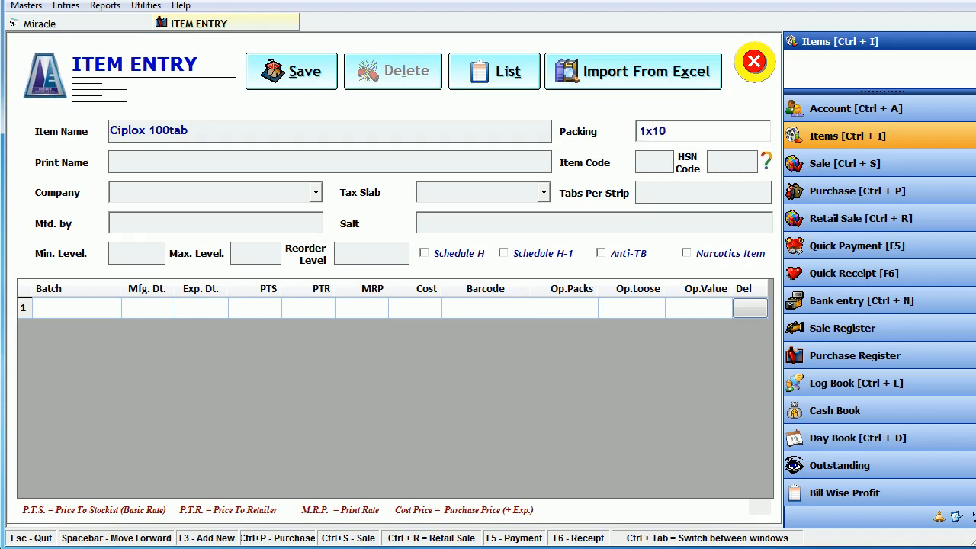
key("Return")
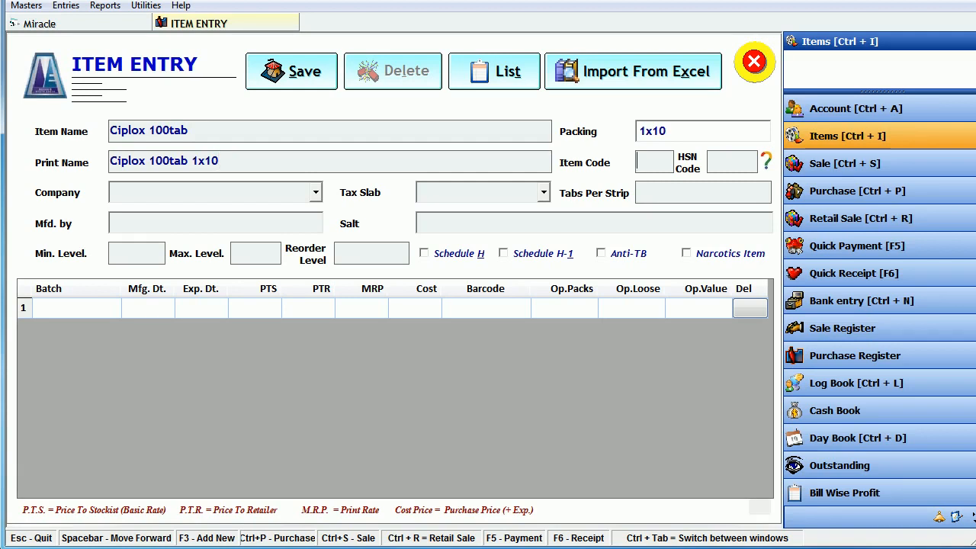
key("Return")
type("4567")
key("Return")
key("Return")
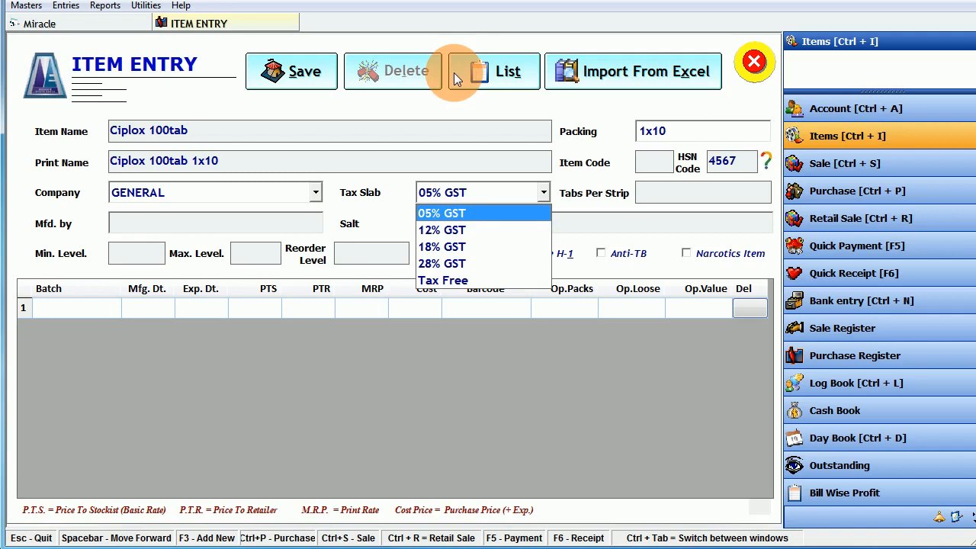
key("Down")
key("Down")
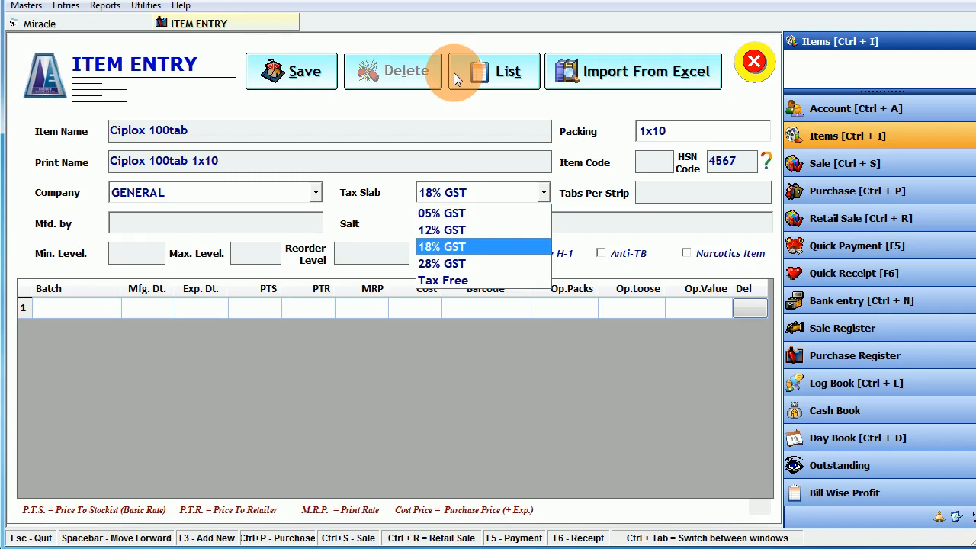
key("Down")
key("Down")
key("Up")
key("Up")
key("Up")
key("Up")
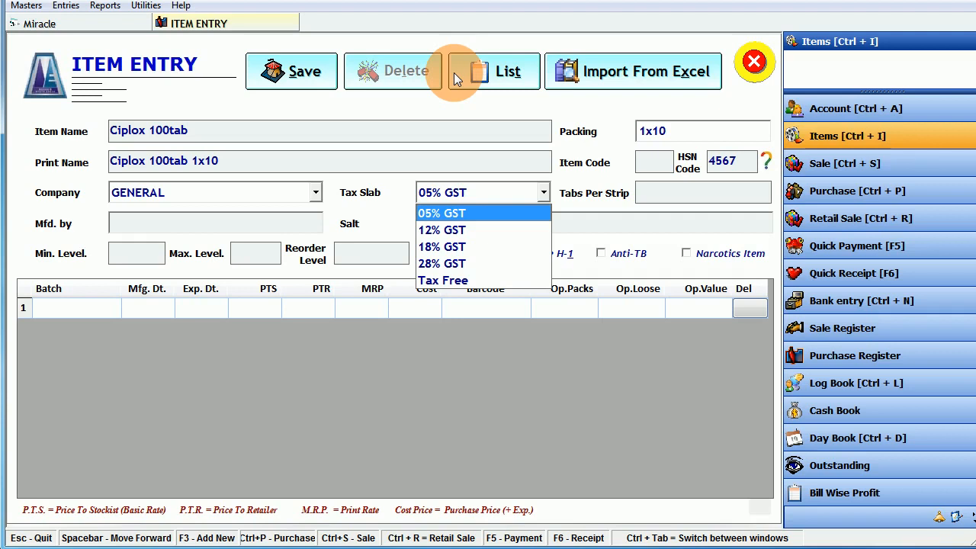
key("Return")
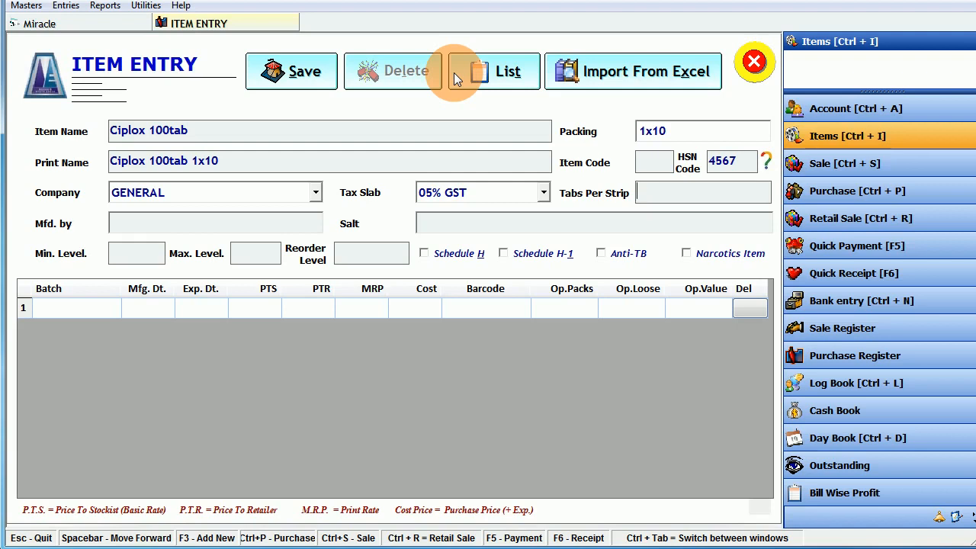
- Enter 10 tabs per strip, manufacturer Cipla Ltd. and salt Ciprofloxacin, and tick Narcotics Item
type("10")
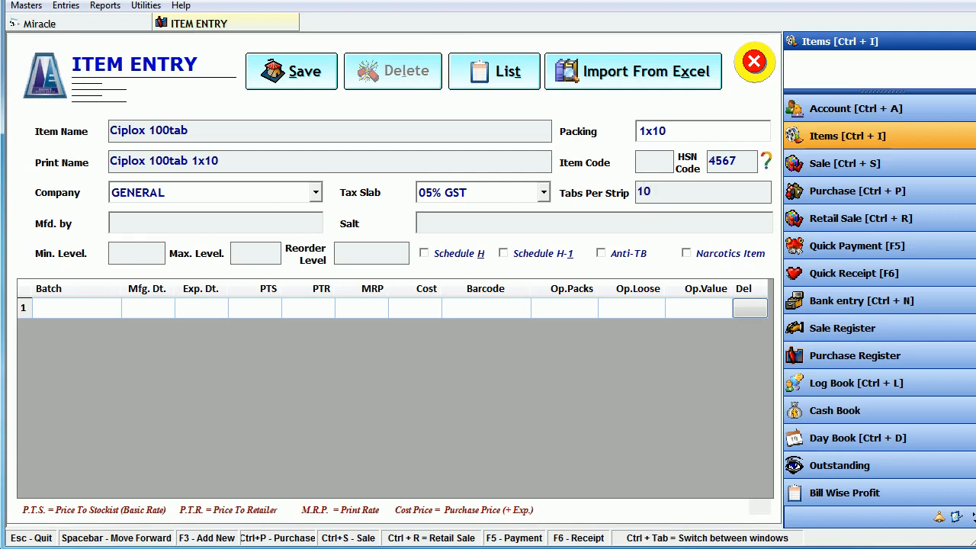
type("C")
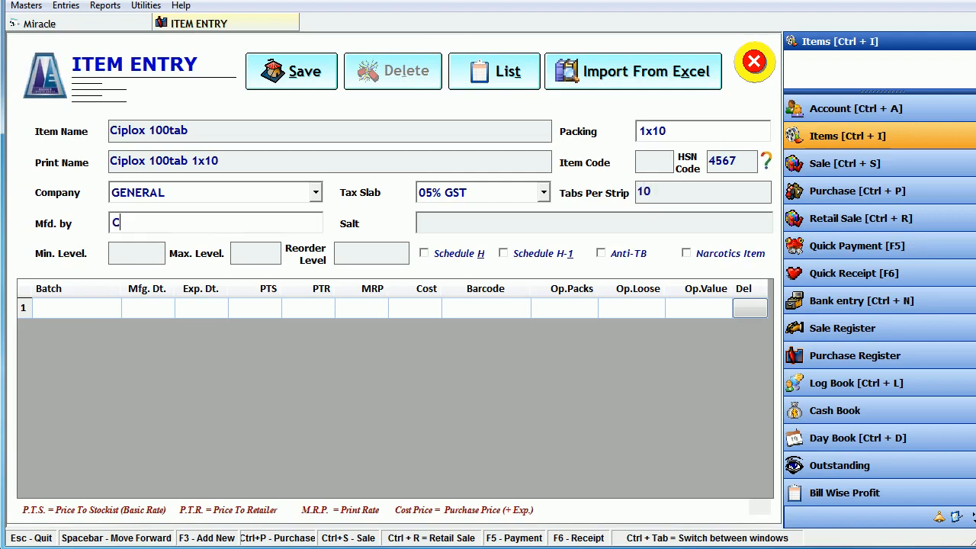
type("ipla Ltd.")
type("Ci")
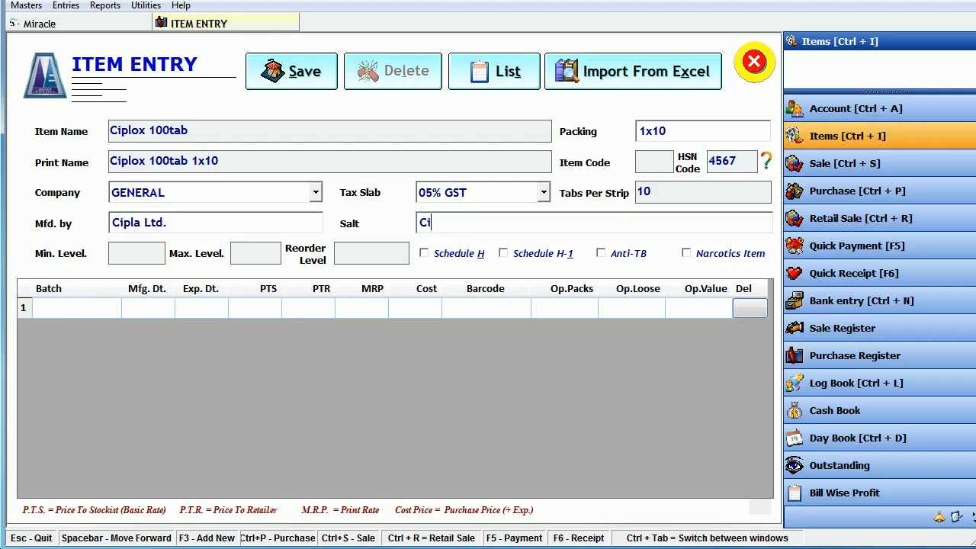
type("profloxacin")
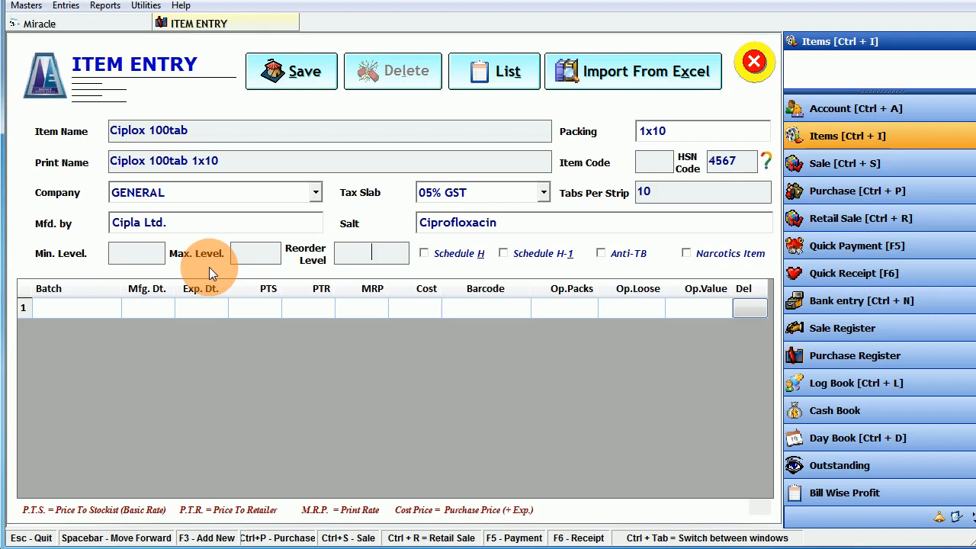
key("Return")
key("Return")
key("Return")
key("Return")
left_click(686, 253)
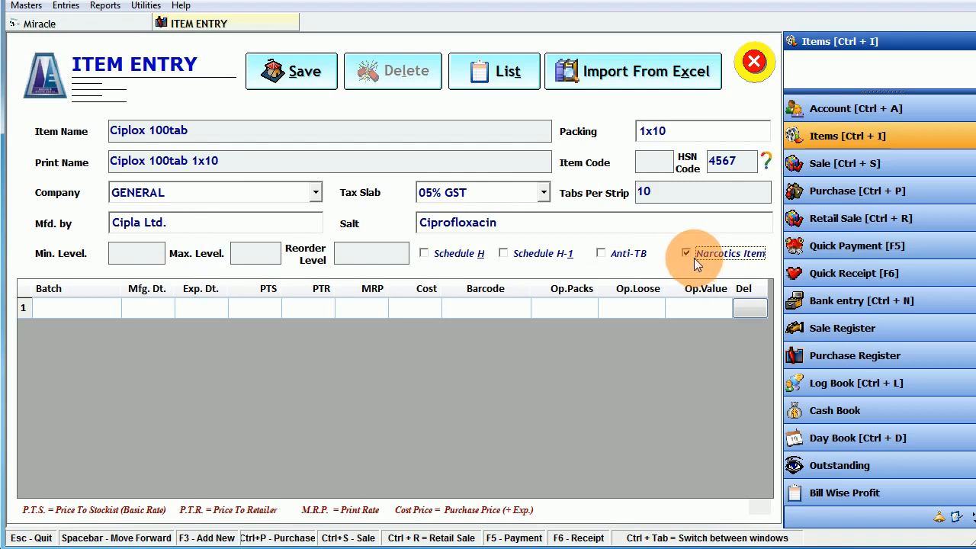
key("Return")
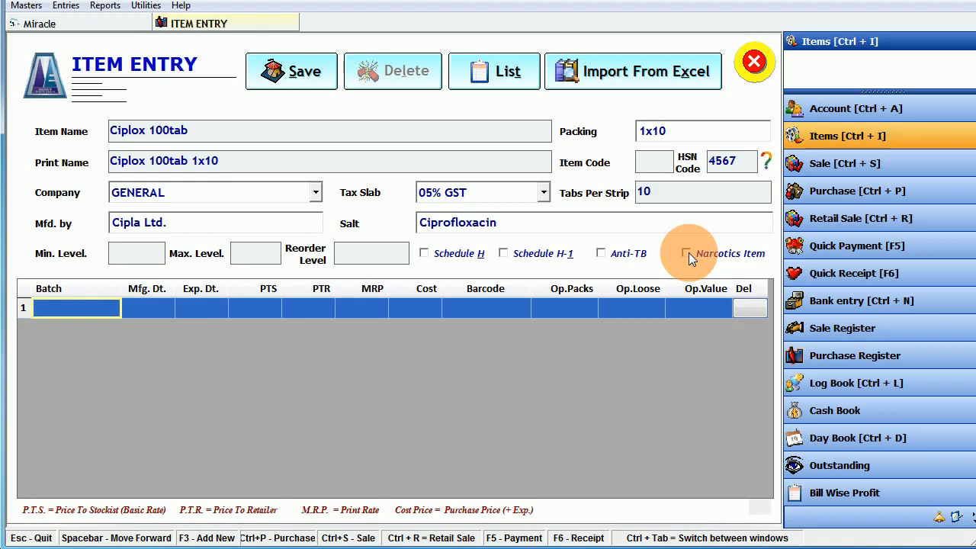
- Enter batch ABC-123 with expiry 10-2024 and PTS 75
type("ABC")
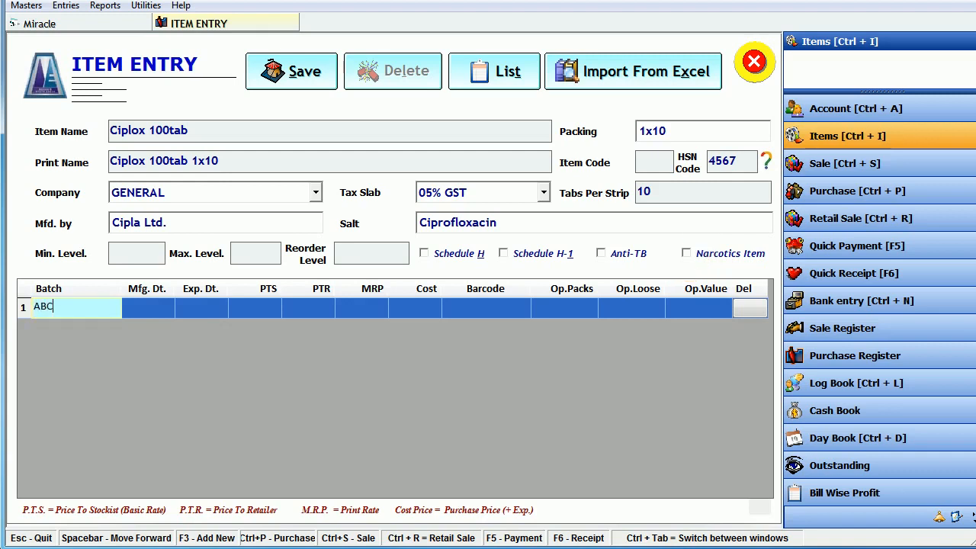
type("-123")
key("Return")
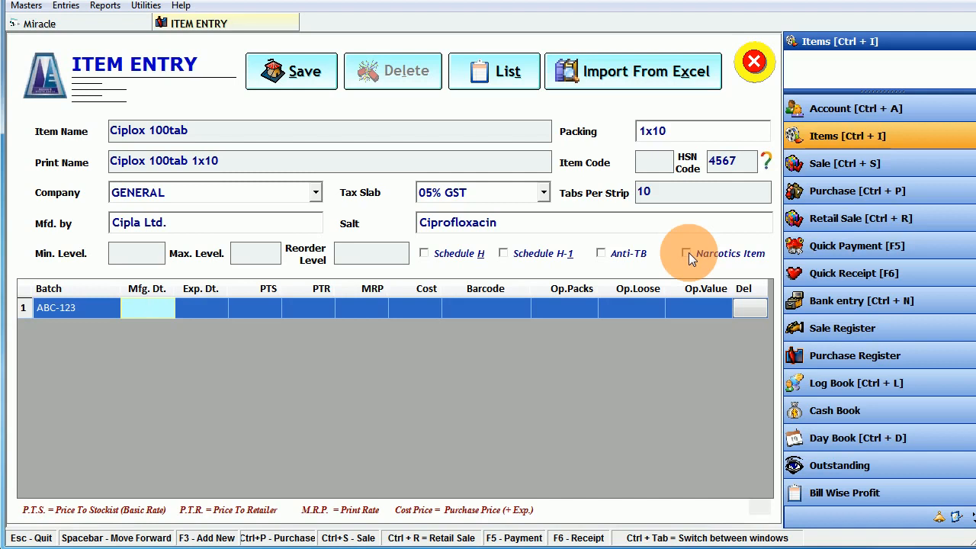
key("Return")
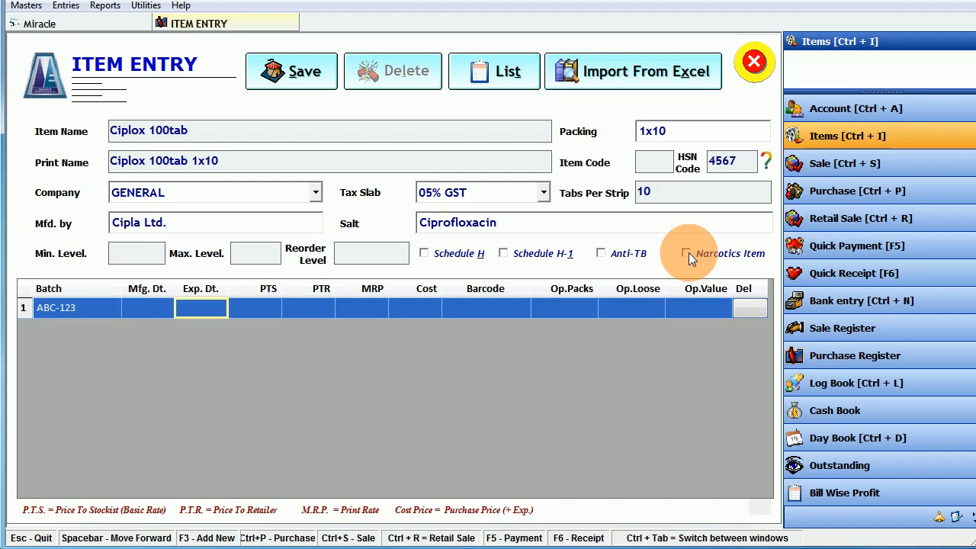
type("10")
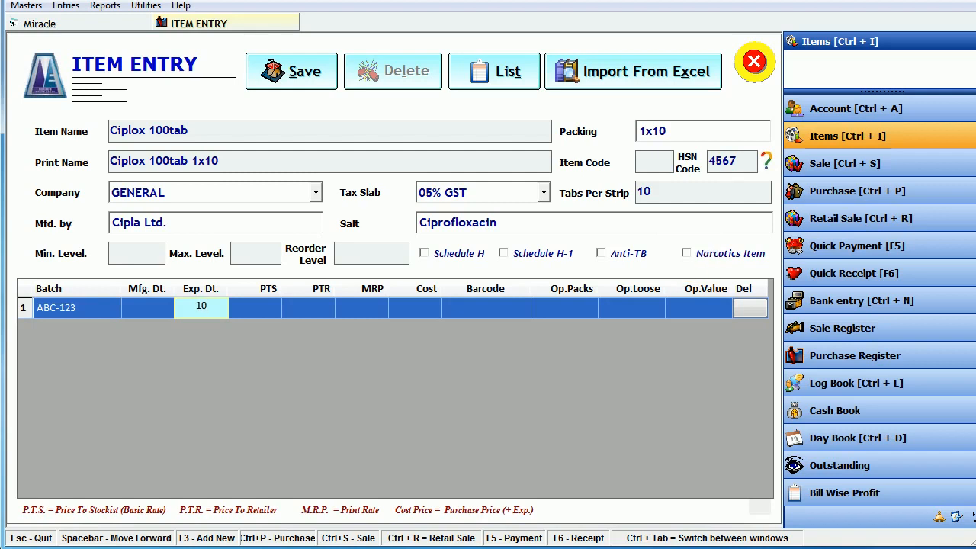
type("-2024")
left_click(688, 256)
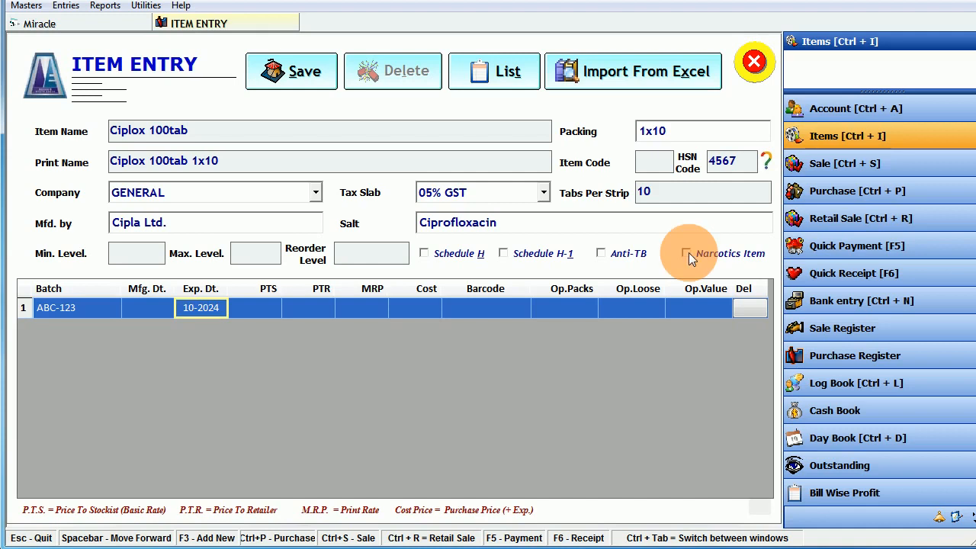
key("Return")
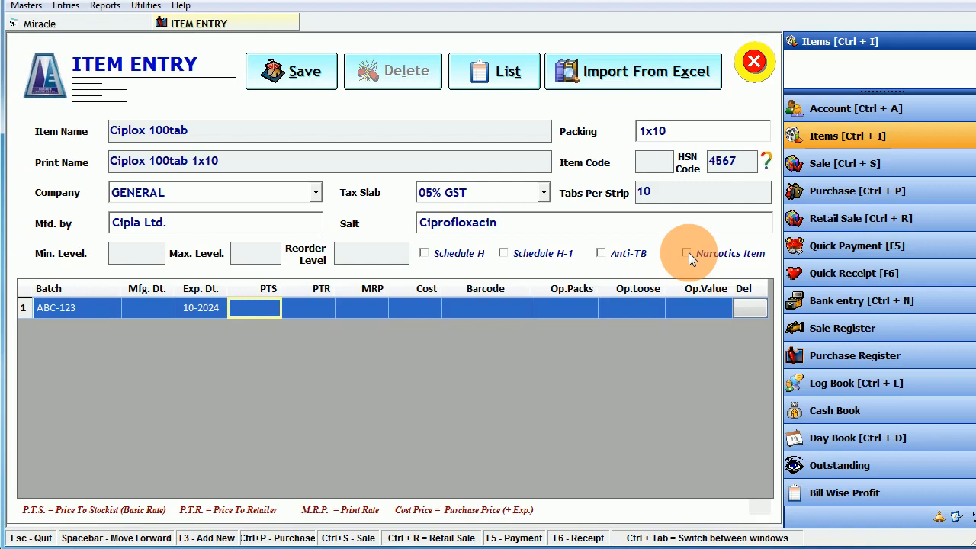
type("75")
key("Return")
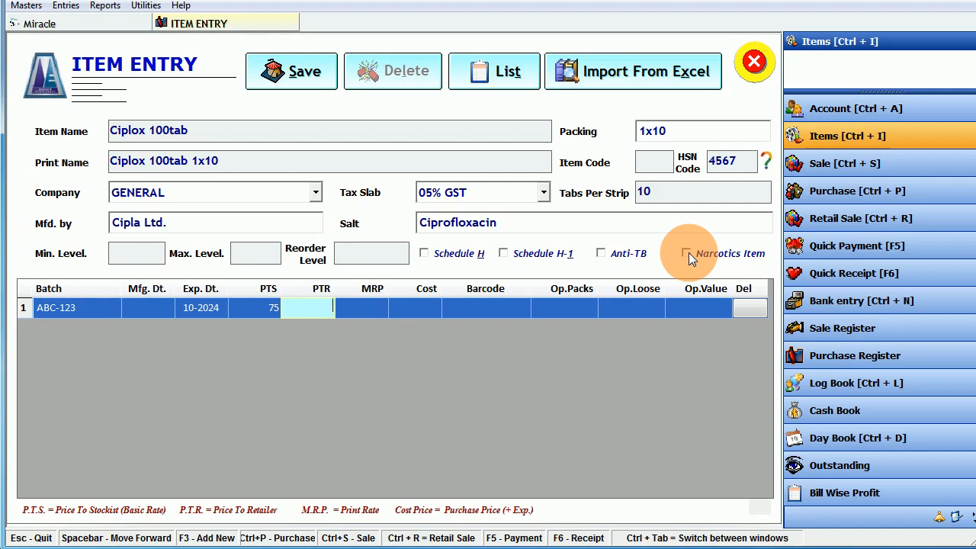
- Set PTR 100, MRP 100, cost 70 and 10 opening packs, then save the item
type("100")
key("Return")
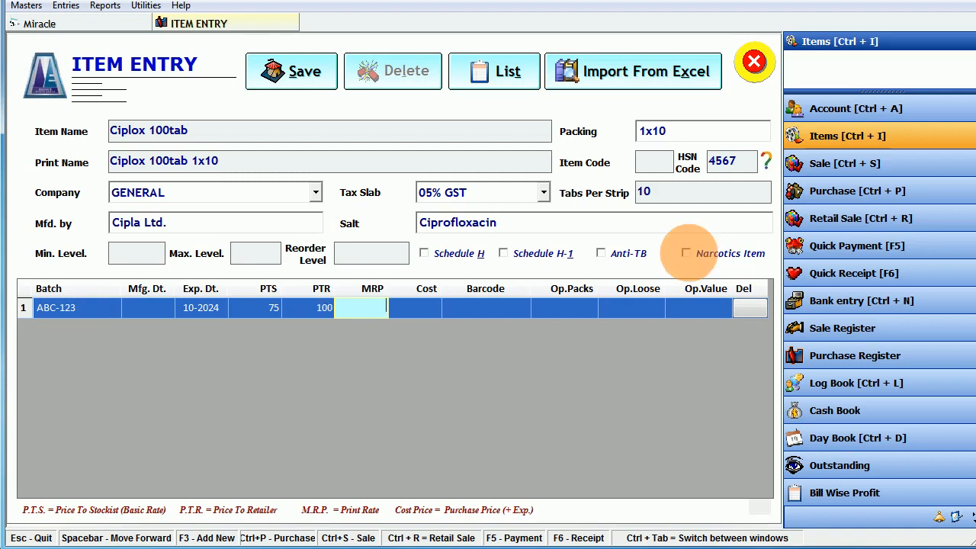
type("100")
key("Return")
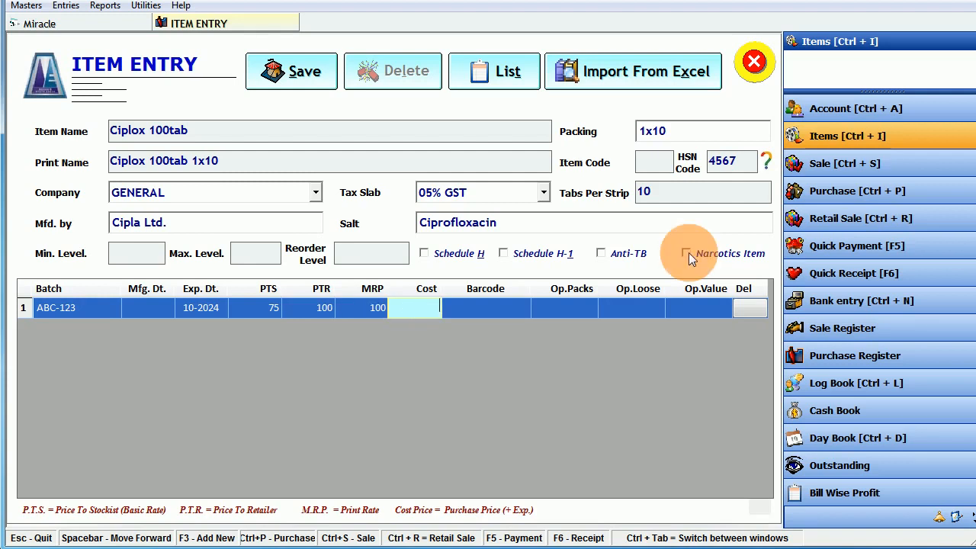
type("70")
key("Return")
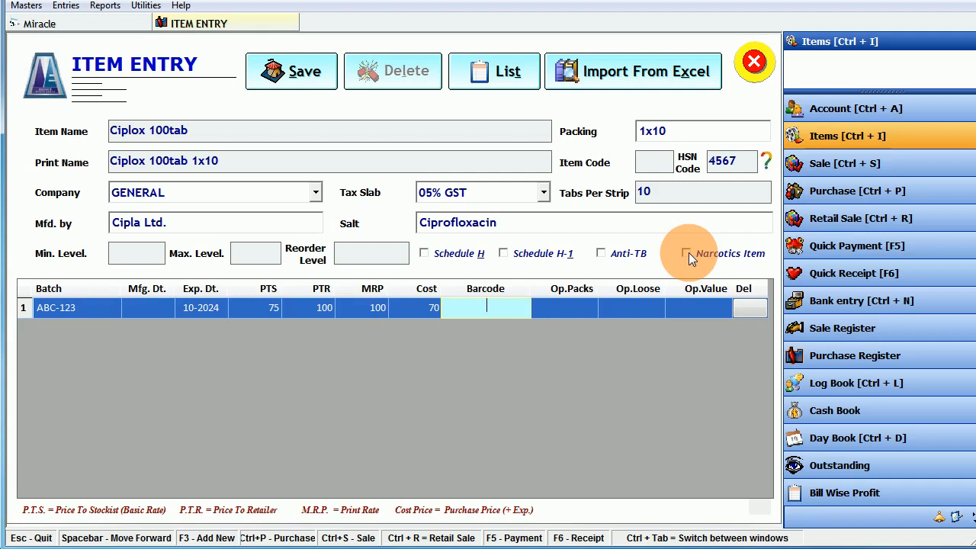
key("Return")
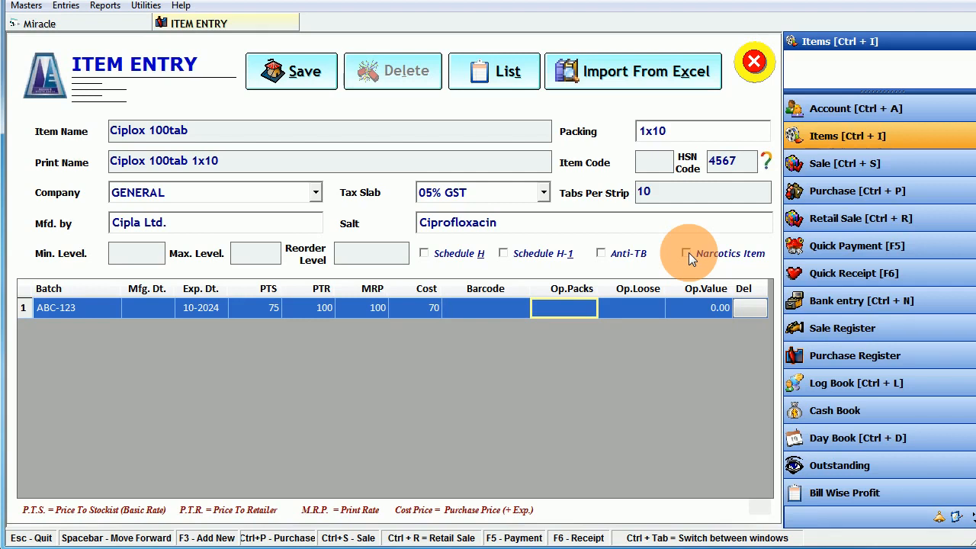
type("10")
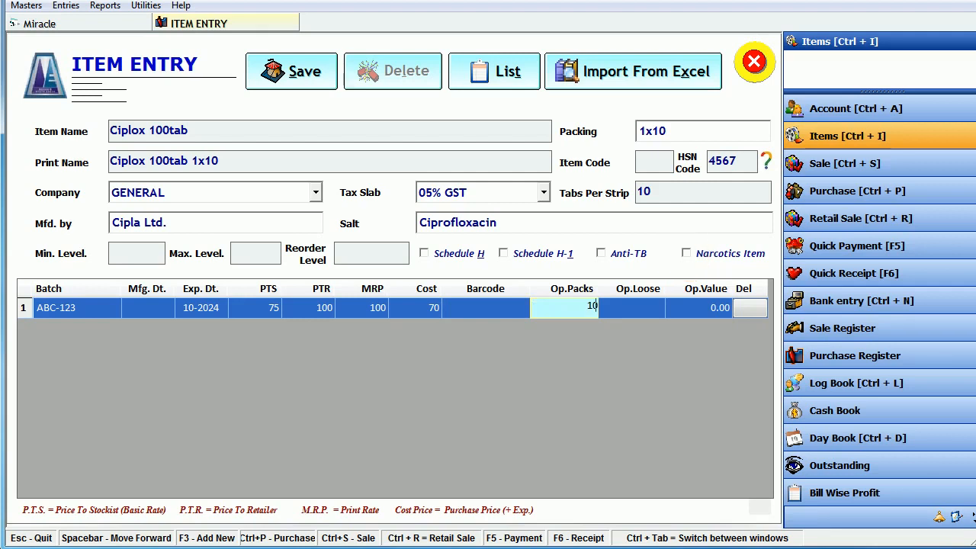
key("Return")
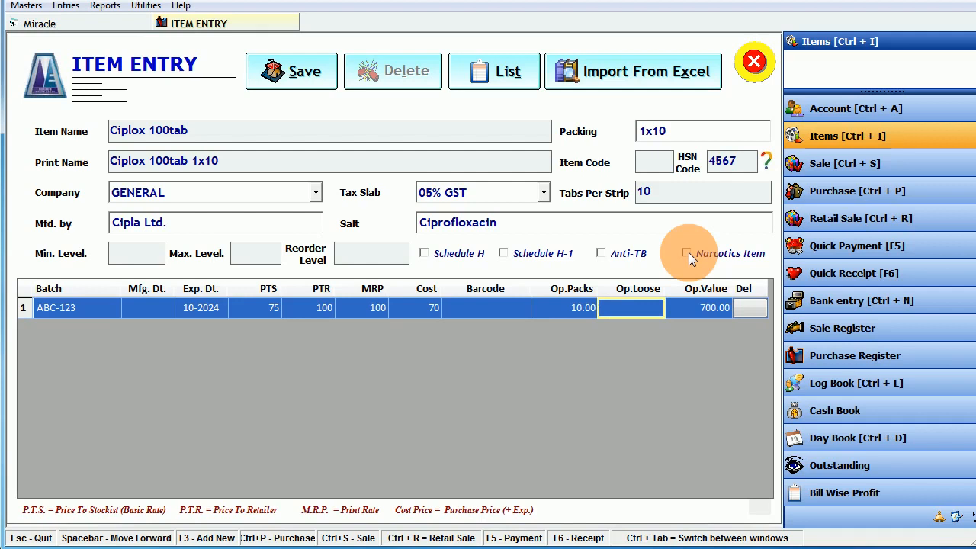
key("Return")
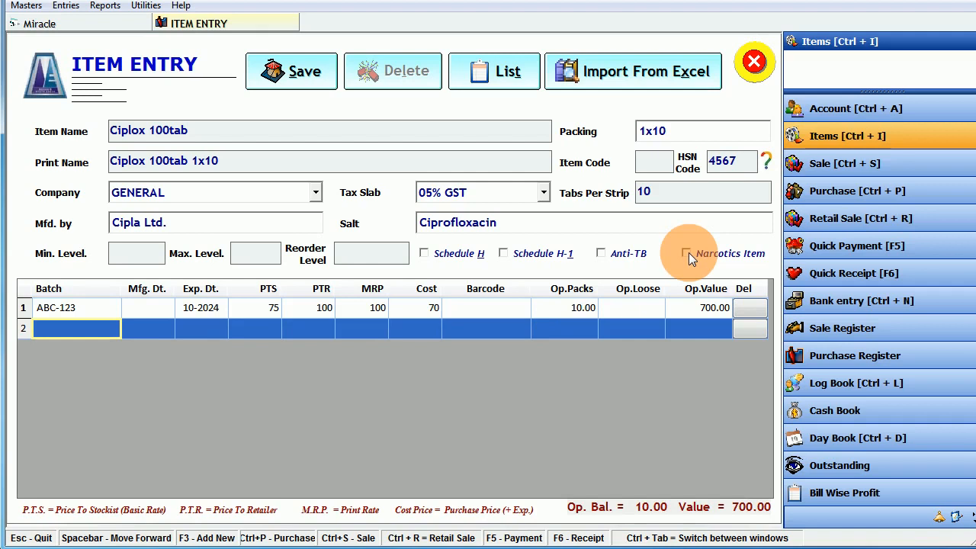
left_click(293, 77)
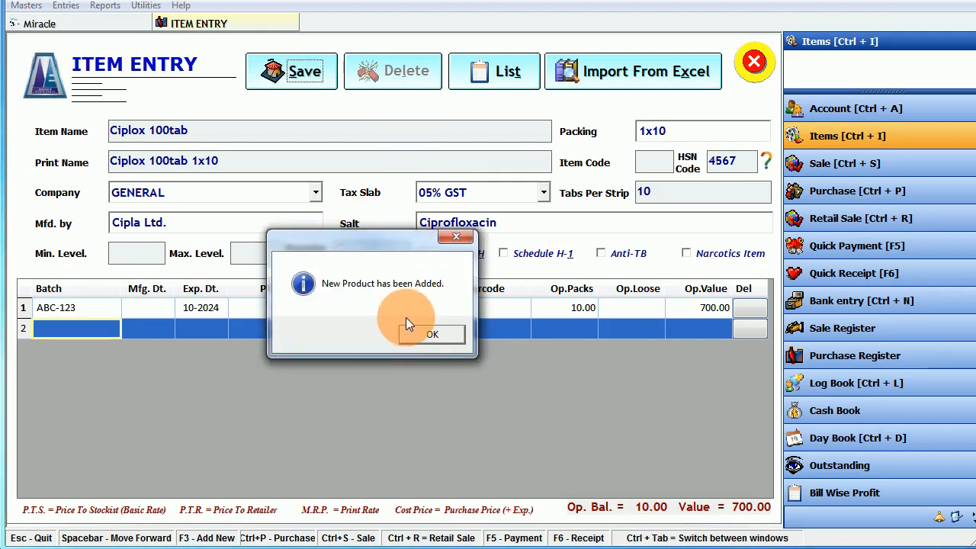
left_click(420, 335)
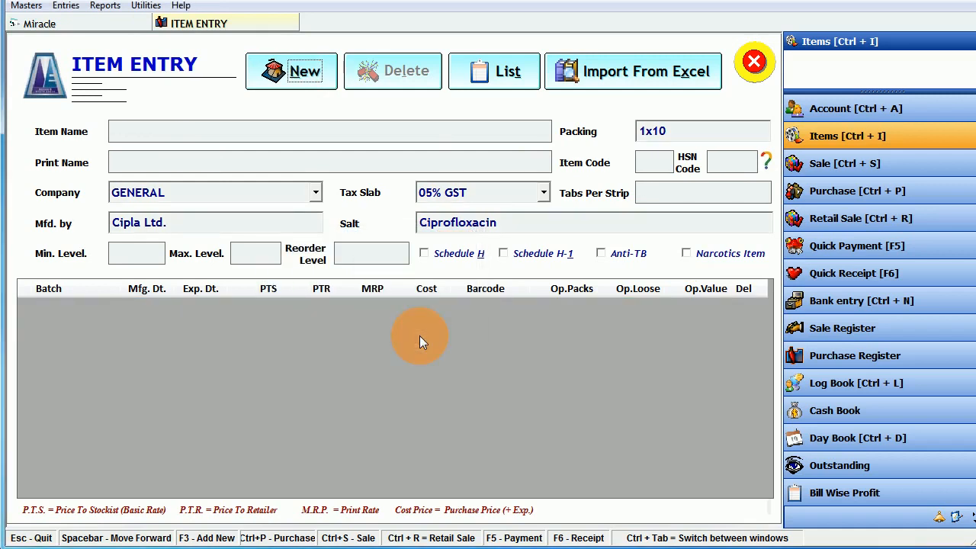
- Open Ciplox 100tab from the saved items list and launch the Excel import utility
left_click(494, 74)
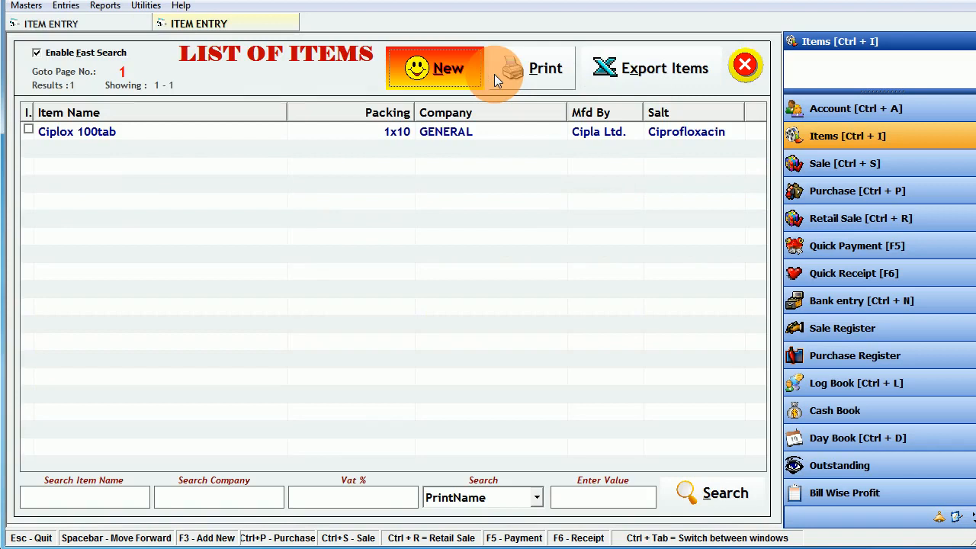
left_click(122, 131)
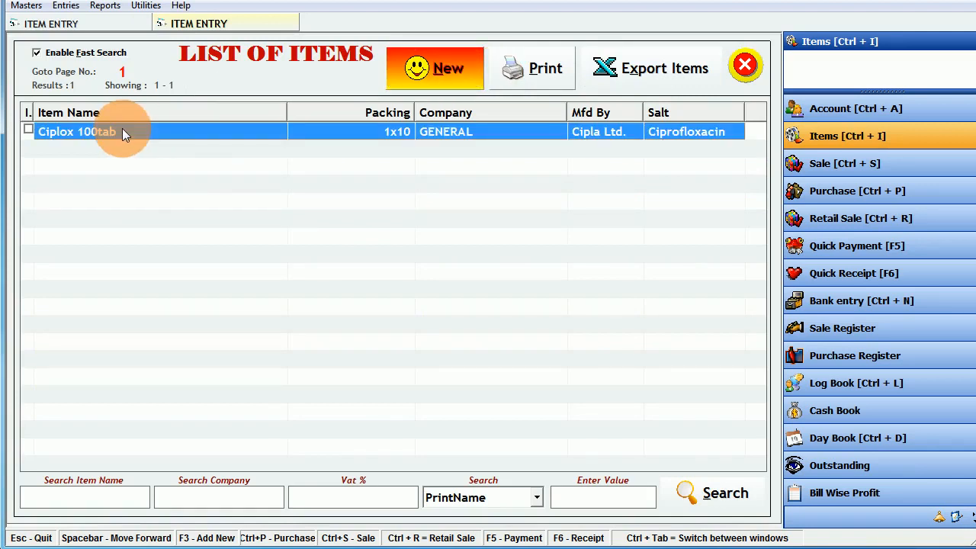
double_click(122, 131)
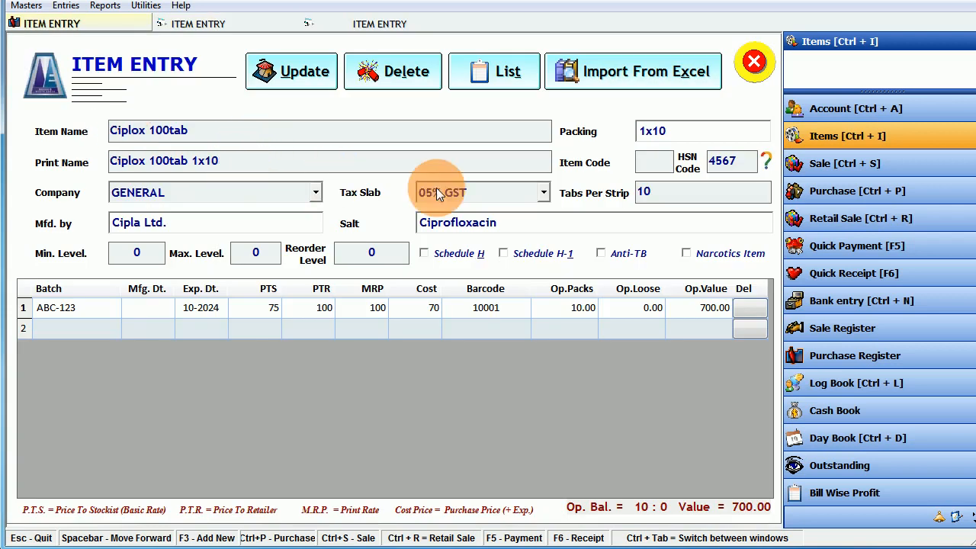
left_click(656, 197)
left_click(675, 131)
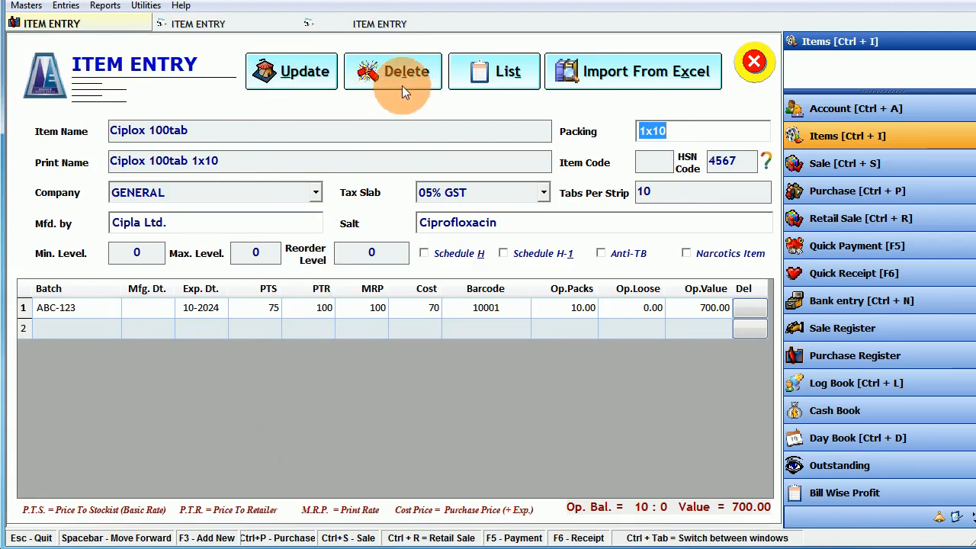
left_click(614, 74)
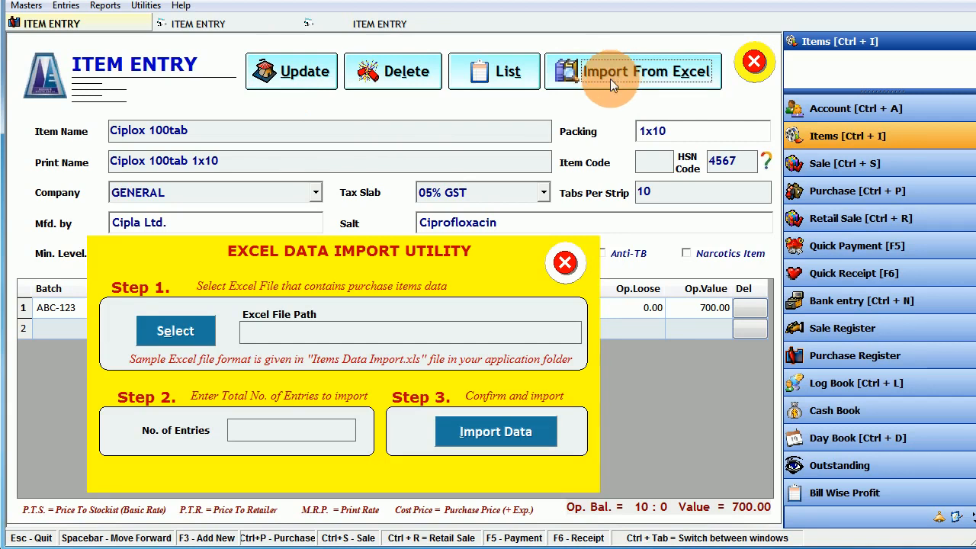
- Cancel the spreadsheet file selection, then close the Excel import utility and the Ciplox 100tab form
left_click(203, 336)
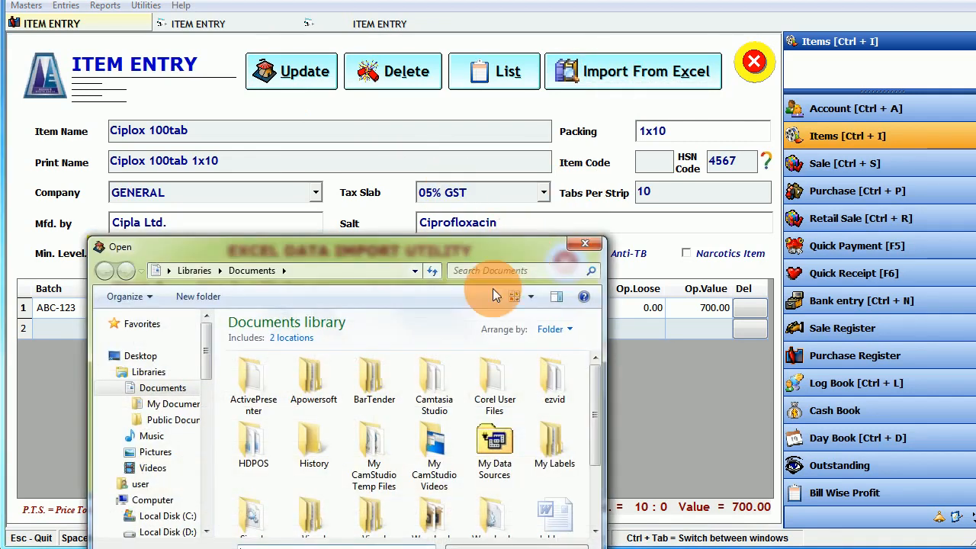
left_click(585, 243)
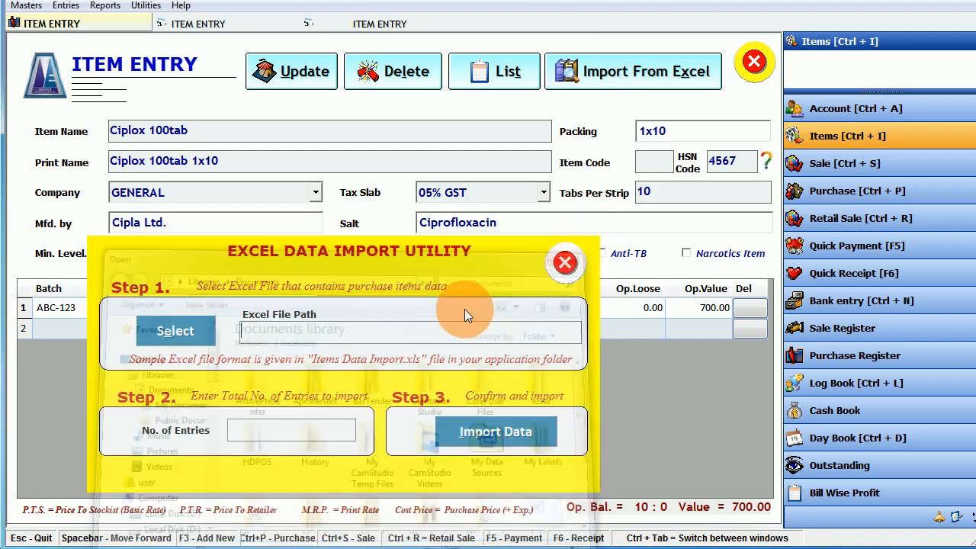
left_click(565, 264)
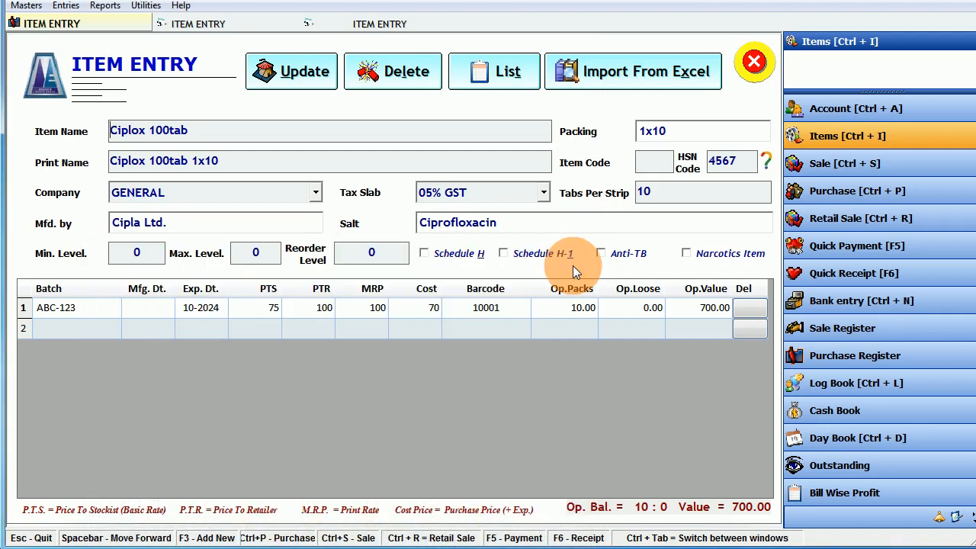
left_click(754, 65)
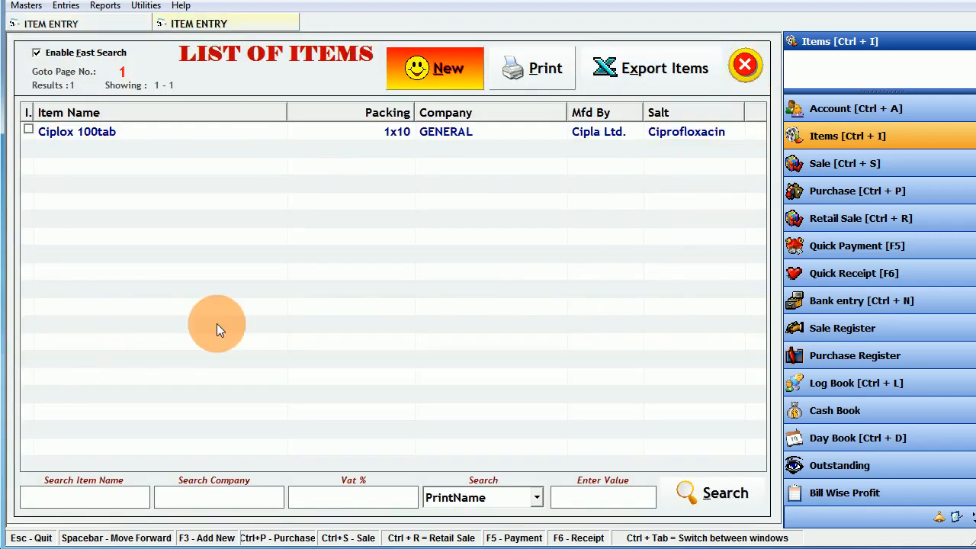
- Close the Ciplox item windows, reopen Items, and export all items with opening stock to Excel
left_click(126, 133)
left_click(742, 65)
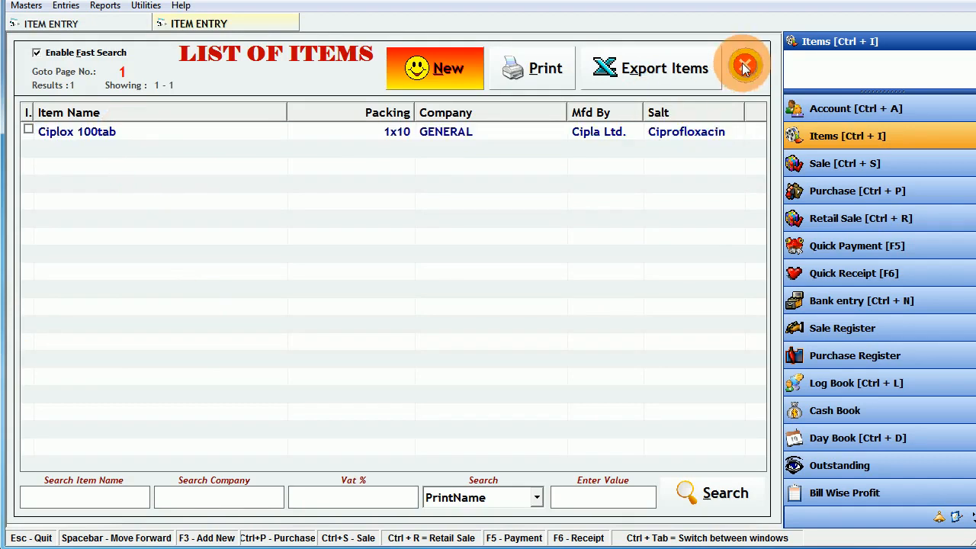
left_click(746, 65)
left_click(831, 141)
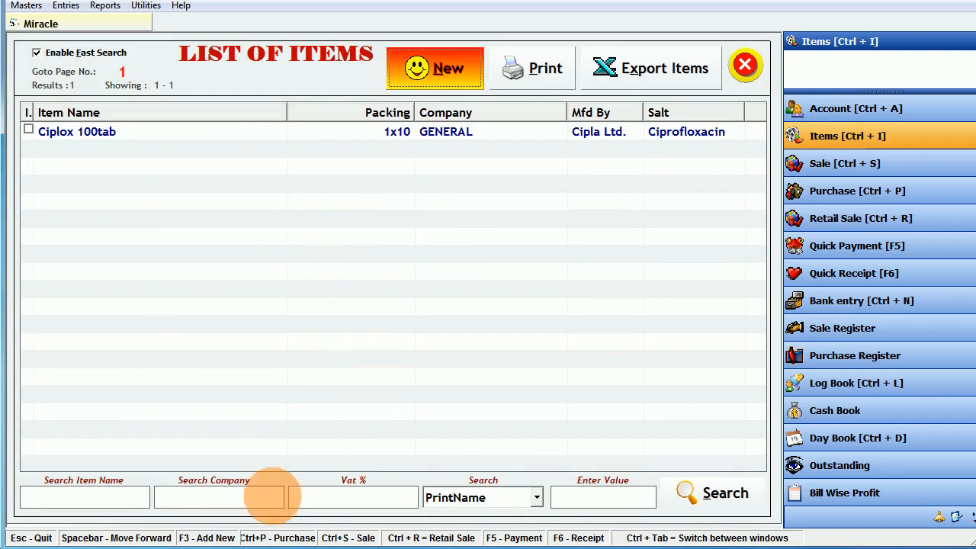
left_click(623, 72)
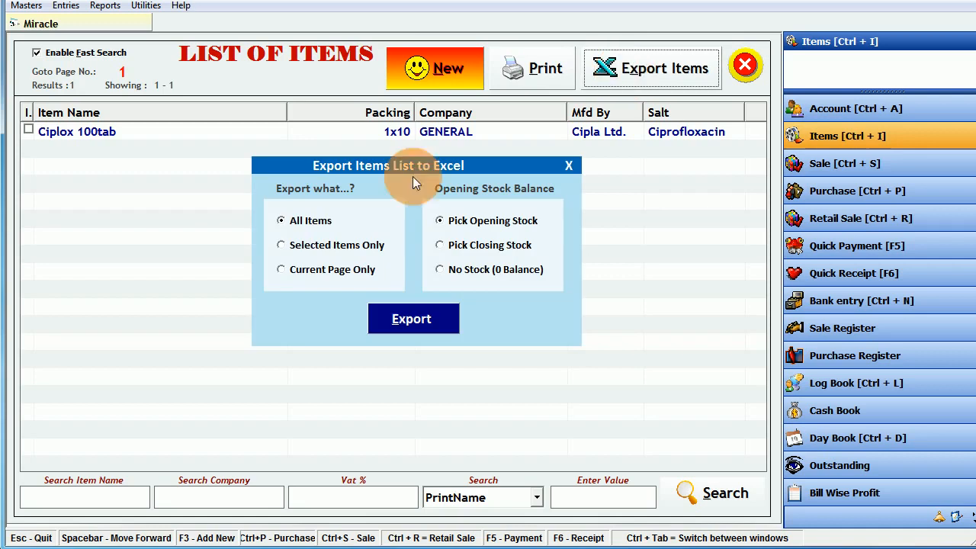
left_click(397, 320)
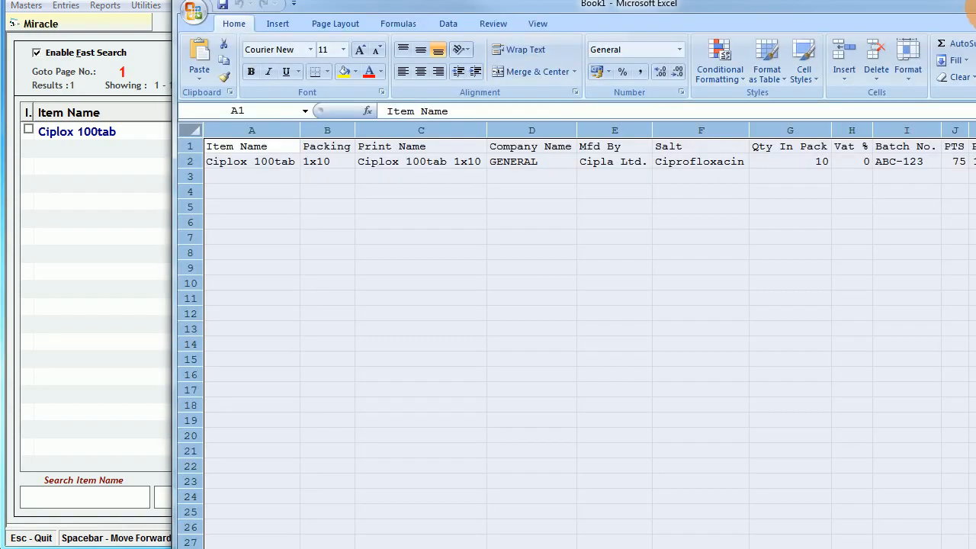
- Reposition and widen the Excel window and review Ciplox's HSN code 4567 and GST columns
left_click_drag(975, 7, 827, 62)
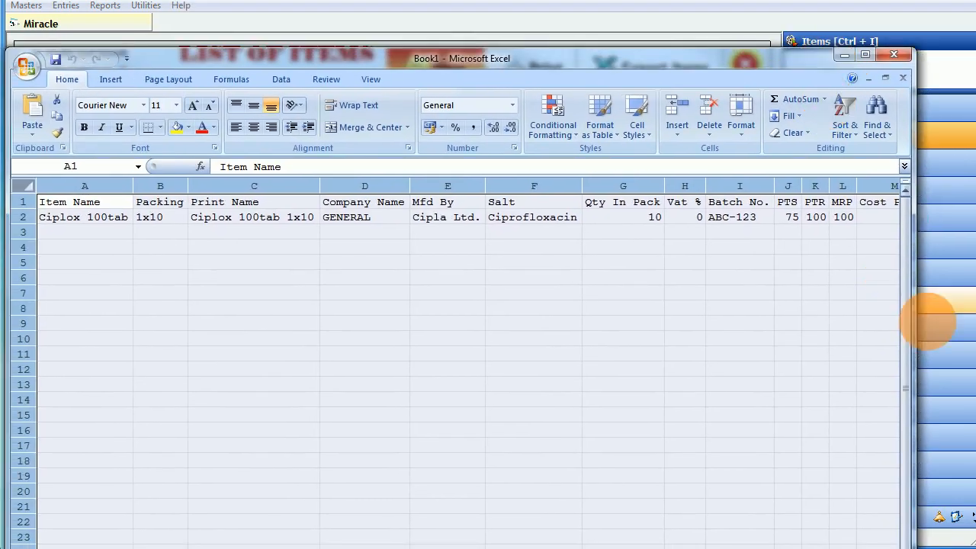
left_click_drag(917, 334, 935, 334)
scroll(709, 299, "down", 7)
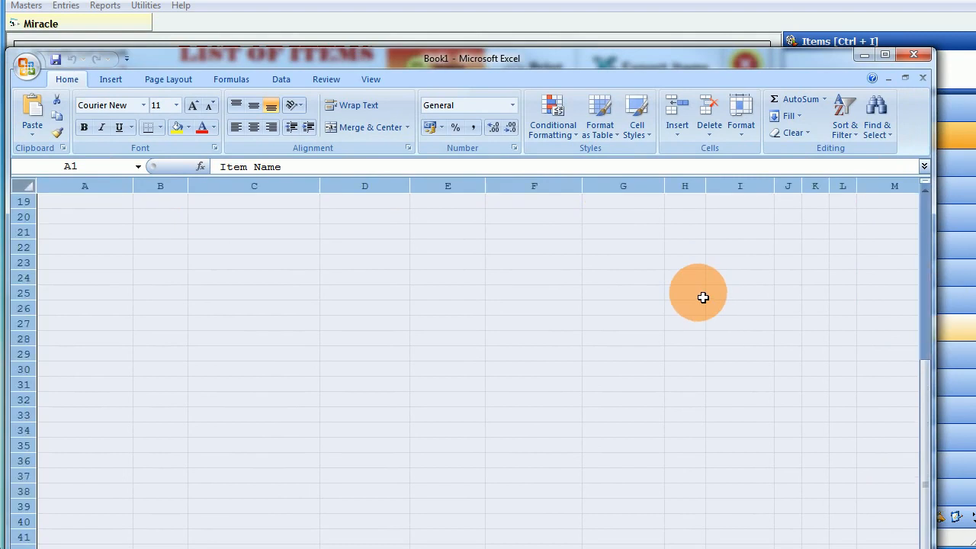
scroll(710, 299, "up", 7)
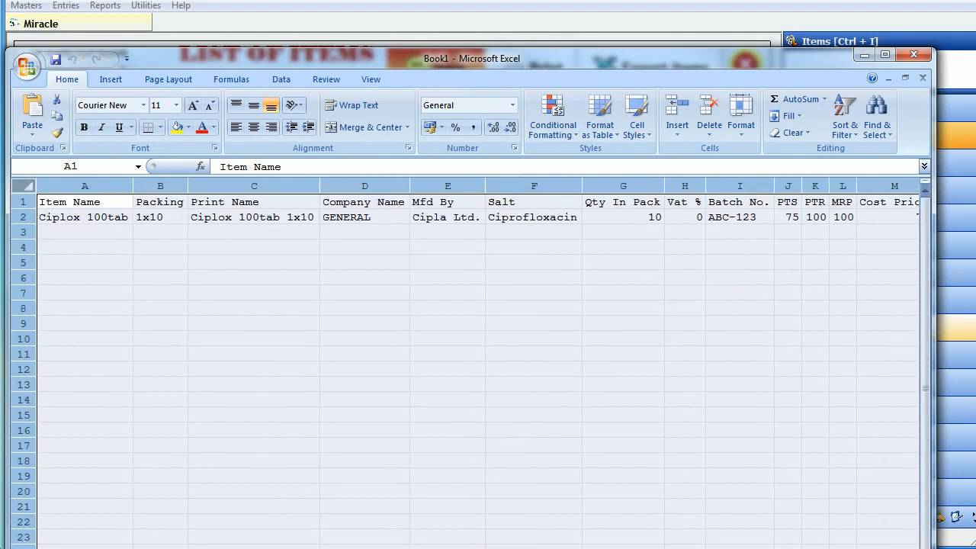
scroll(477, 366, "right", 15)
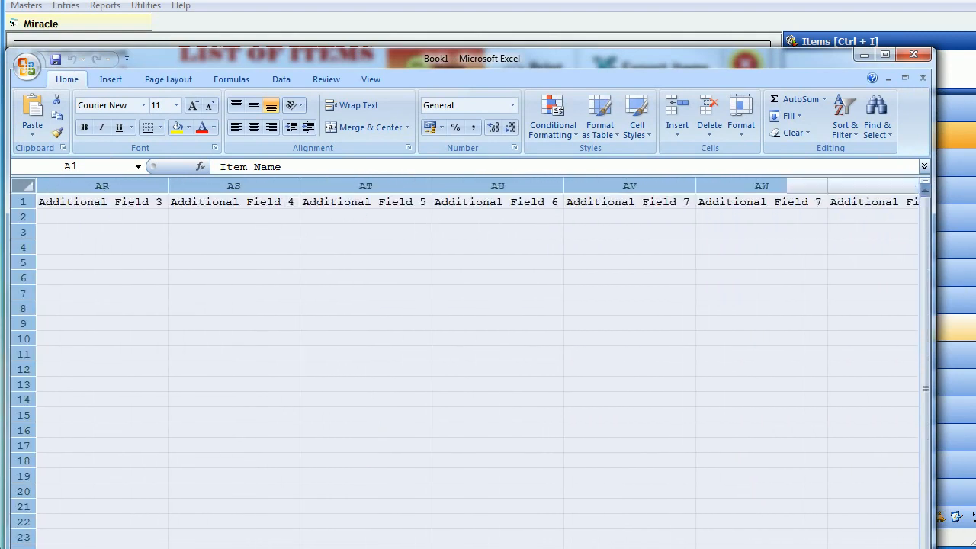
scroll(478, 366, "right", 2)
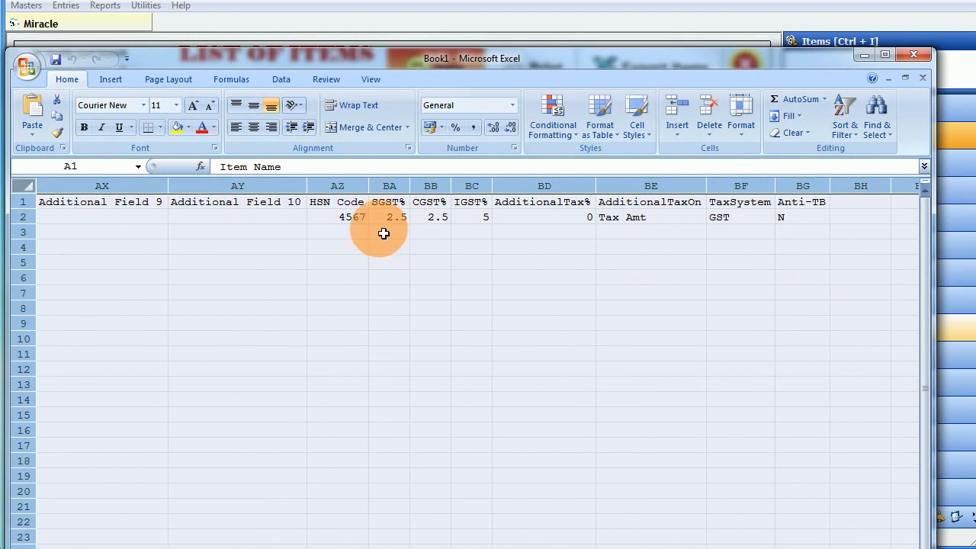
left_click_drag(385, 221, 467, 222)
left_click(344, 219)
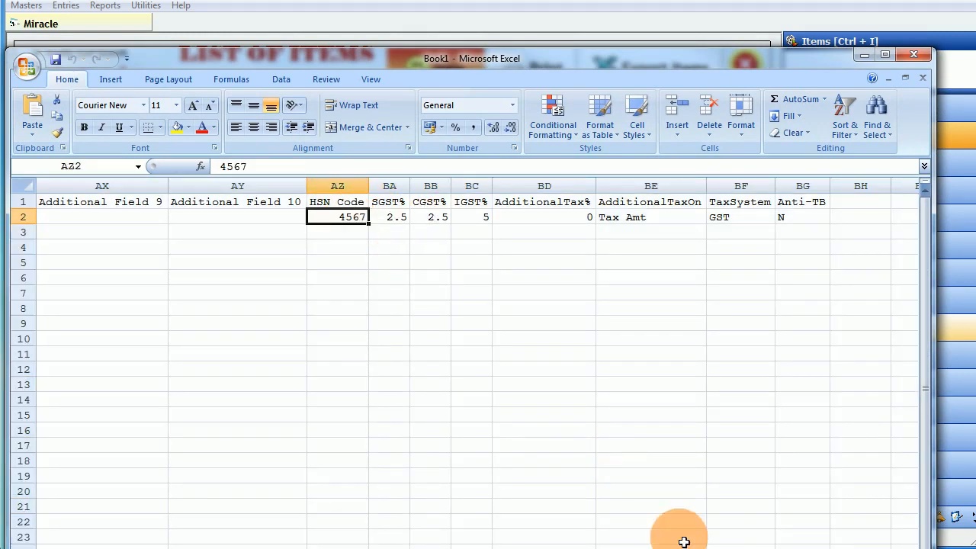
- Close the Book1 workbook without saving changes
scroll(477, 366, "left", 5)
scroll(477, 366, "left", 10)
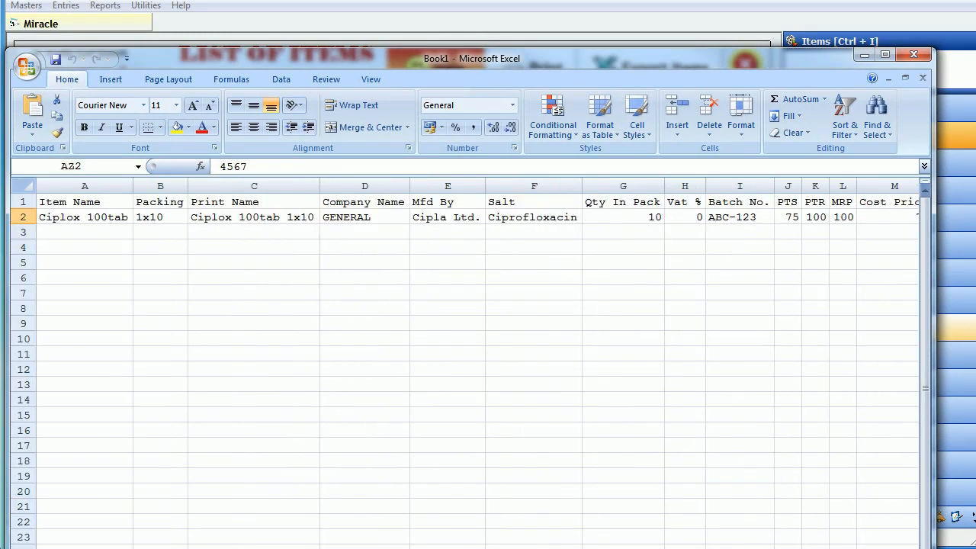
left_click(908, 55)
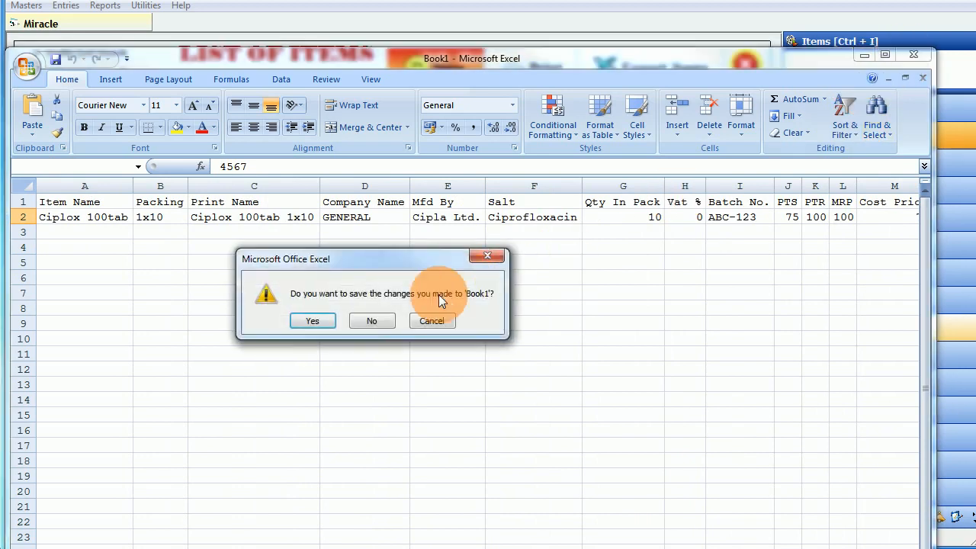
left_click(382, 318)
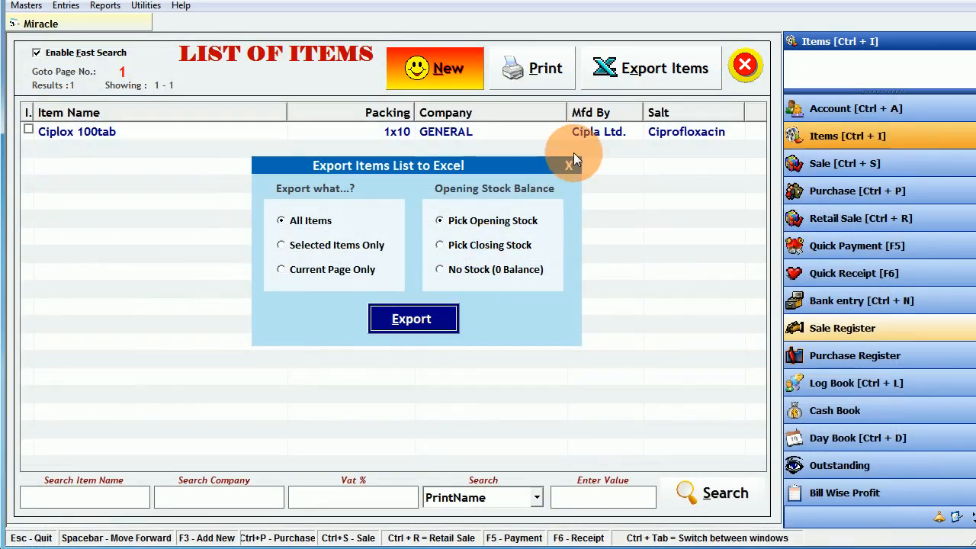
- Close the export options and the Item Entry form, returning to the Items list
left_click(569, 164)
left_click(453, 65)
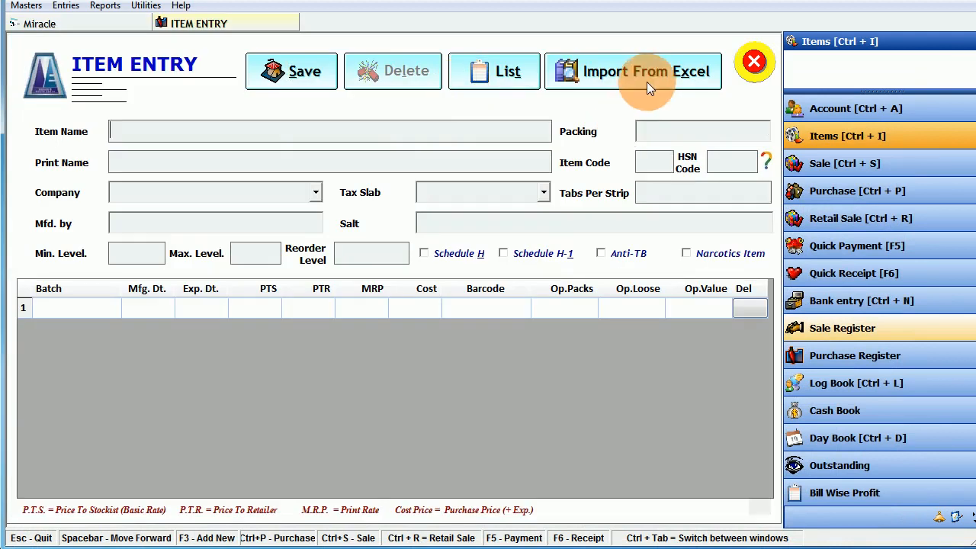
left_click(753, 61)
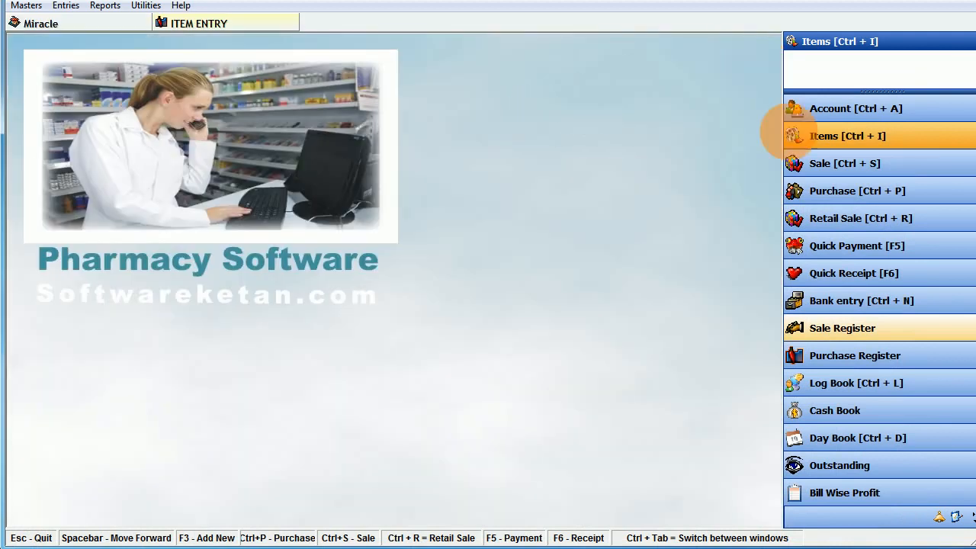
left_click(799, 136)
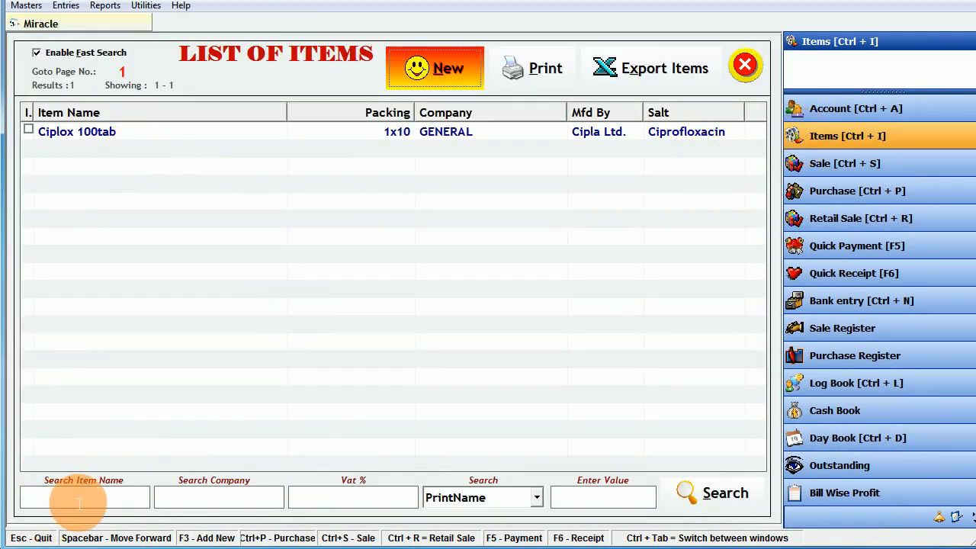
- Search the item list by PrintName, then close it and open the Sale bills register
left_click(206, 502)
left_click(331, 502)
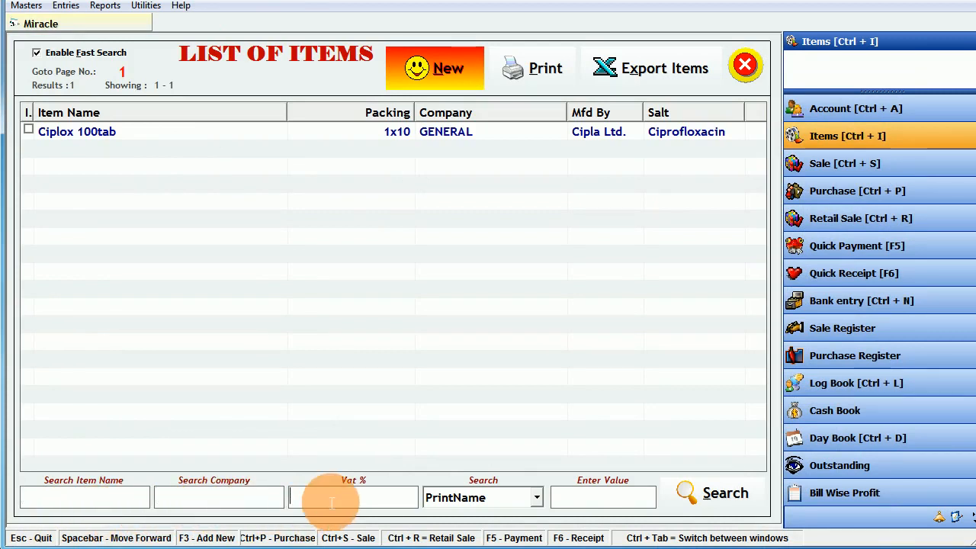
left_click(515, 497)
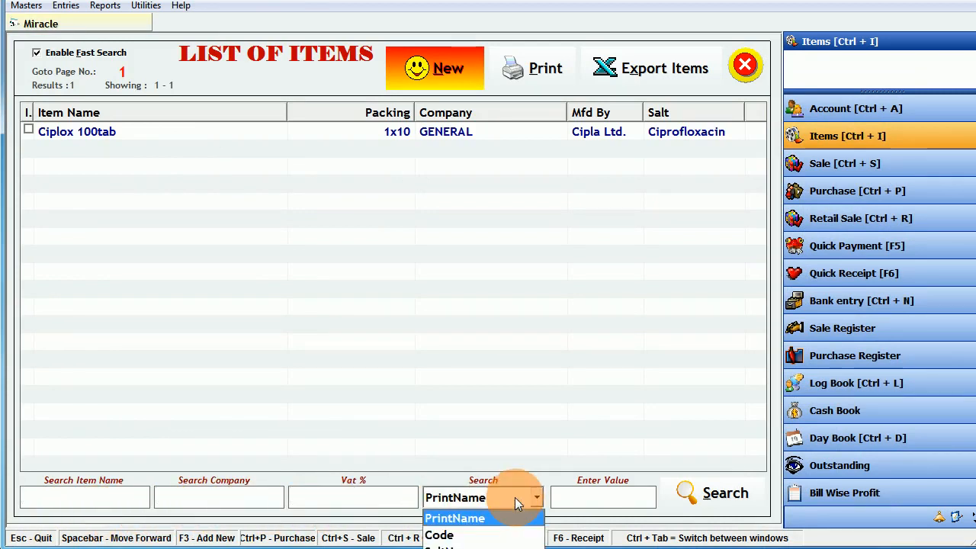
left_click(500, 516)
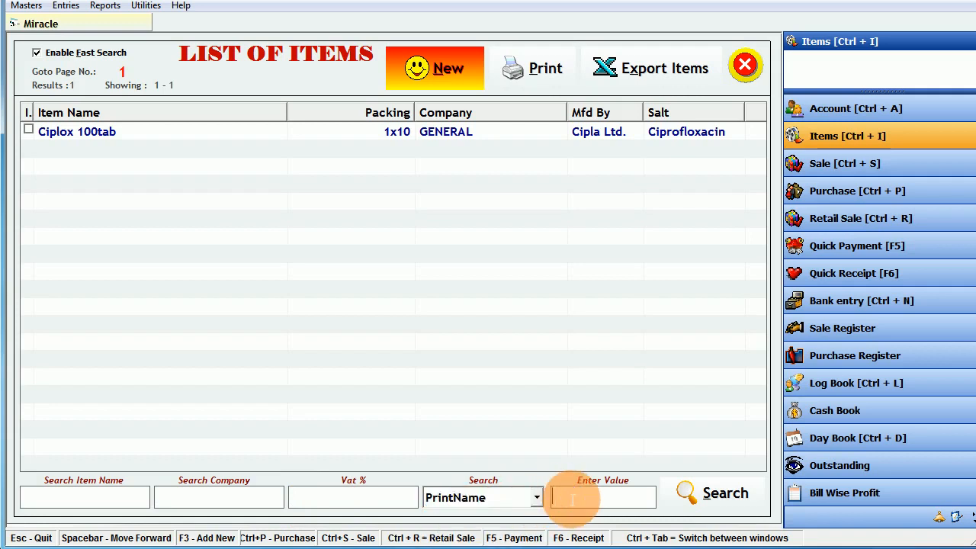
left_click(713, 495)
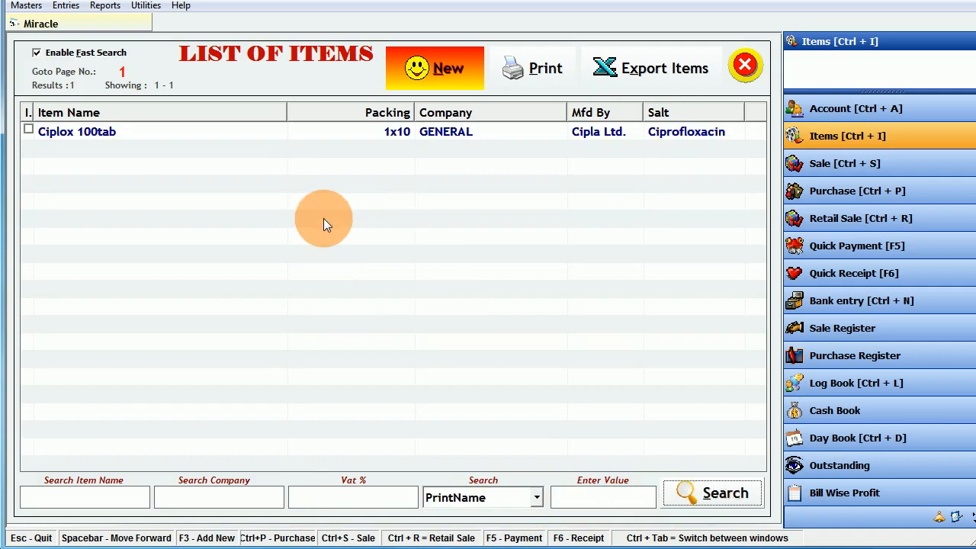
left_click(745, 66)
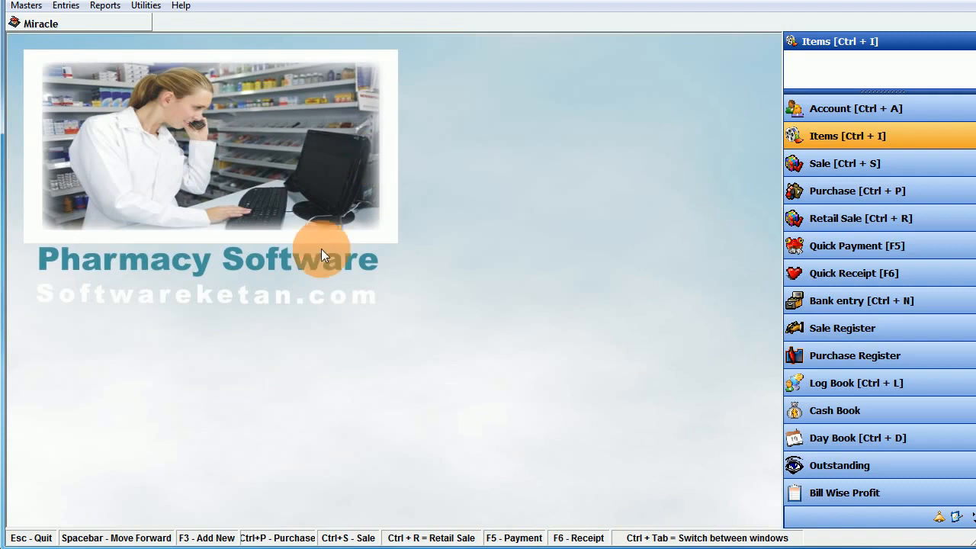
left_click(844, 171)
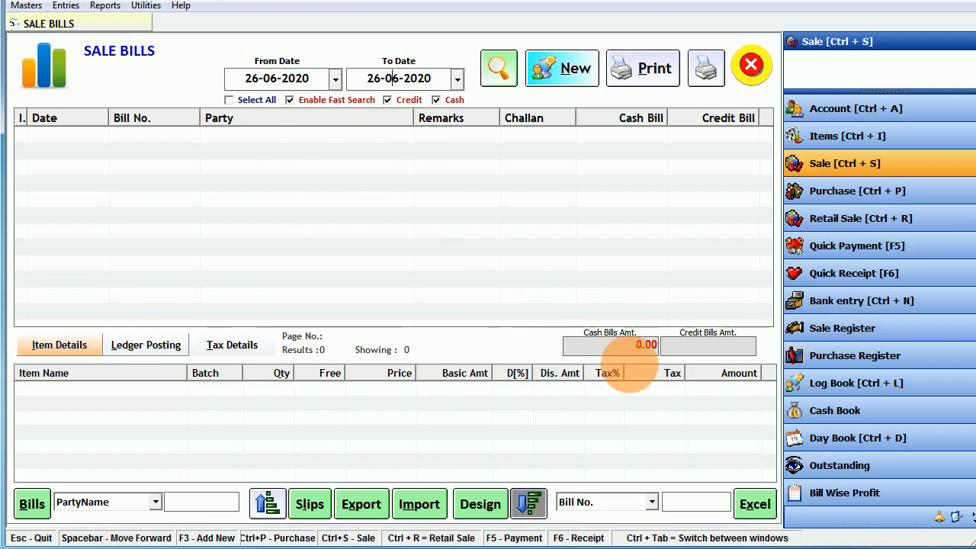
- Start a new sale bill with Cash terms, Cash party and Sales sale type
left_click(641, 345)
left_click(740, 350)
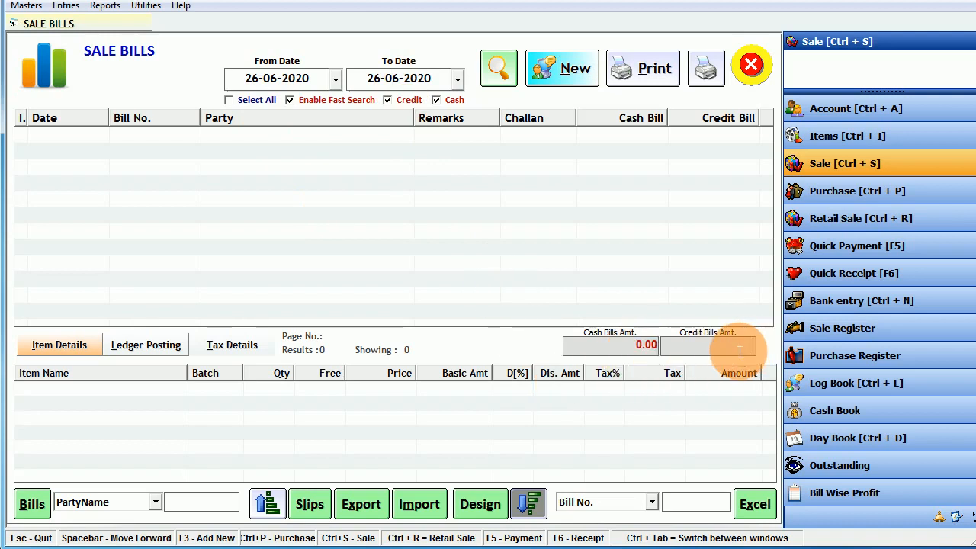
left_click(569, 79)
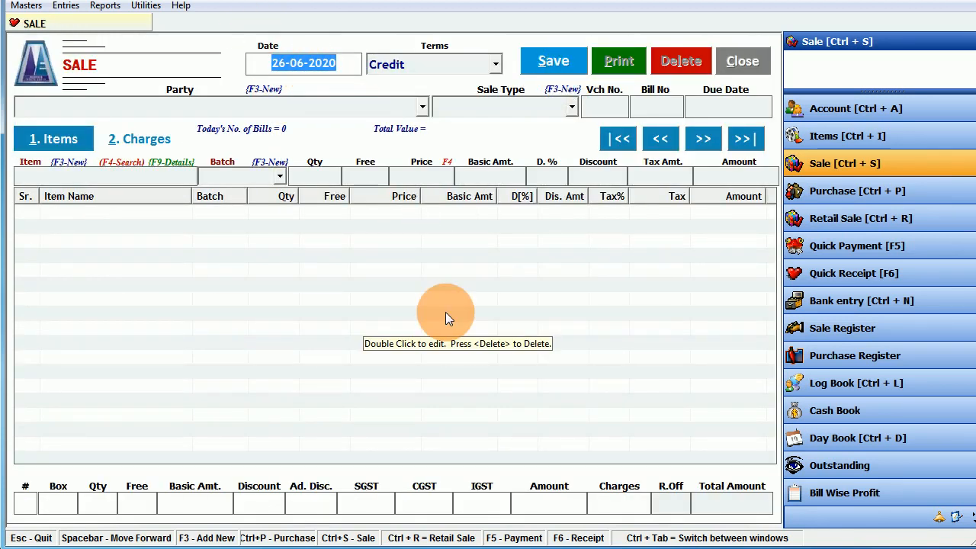
key("Return")
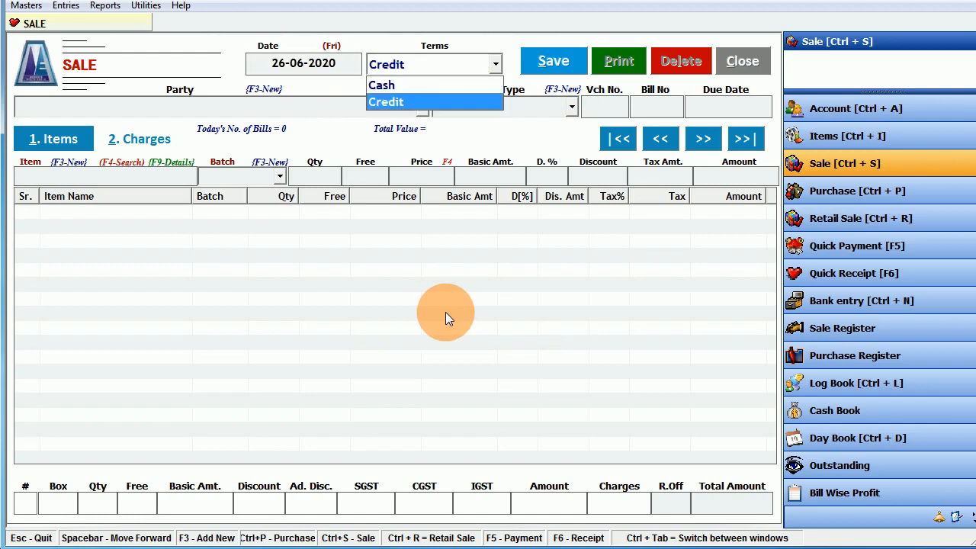
key("Up")
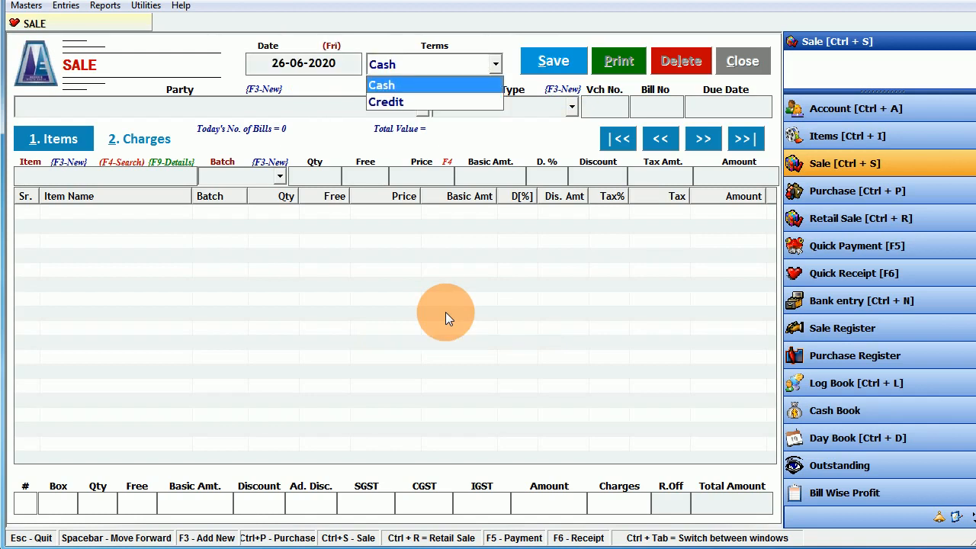
key("Return")
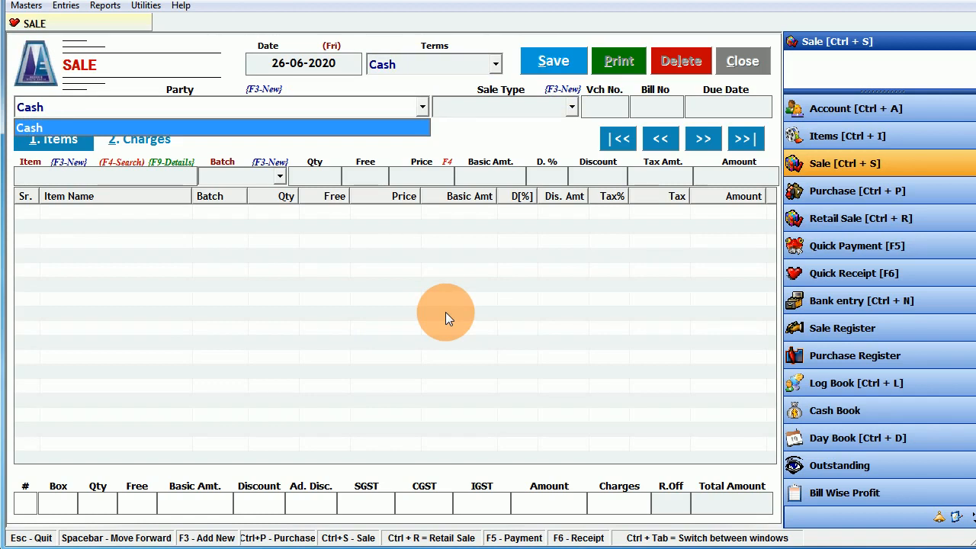
key("Return")
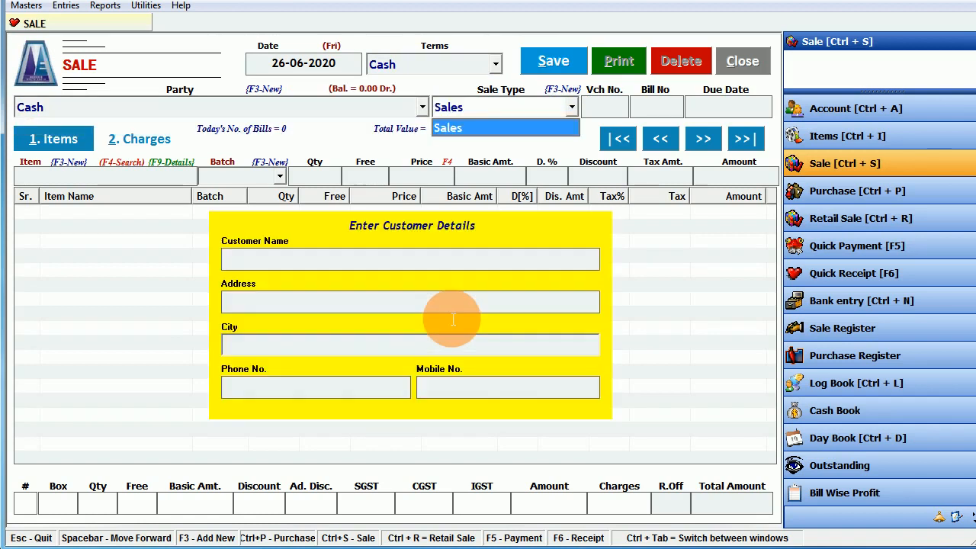
key("Return")
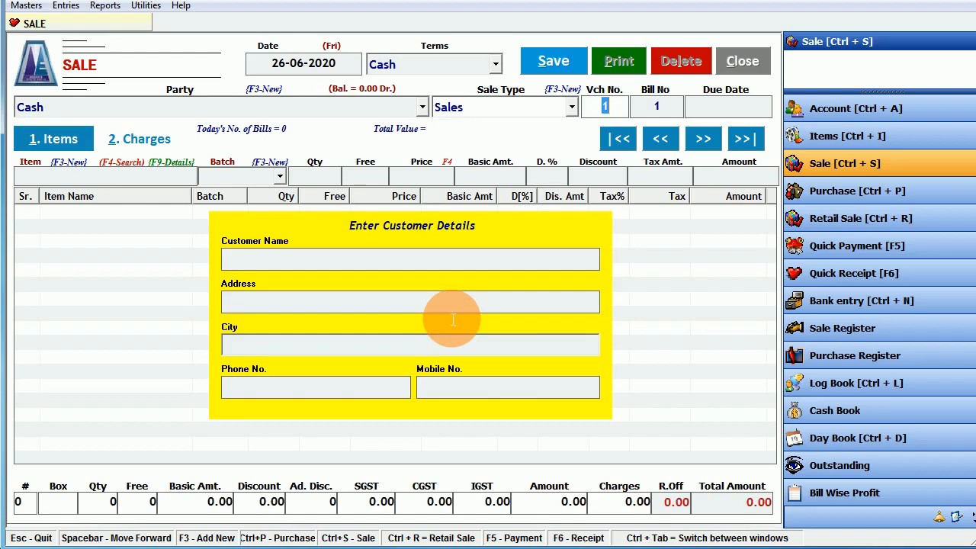
- Enter the customer's name, address, city and mobile number to reach the item list
key("Return")
key("Return")
key("Return")
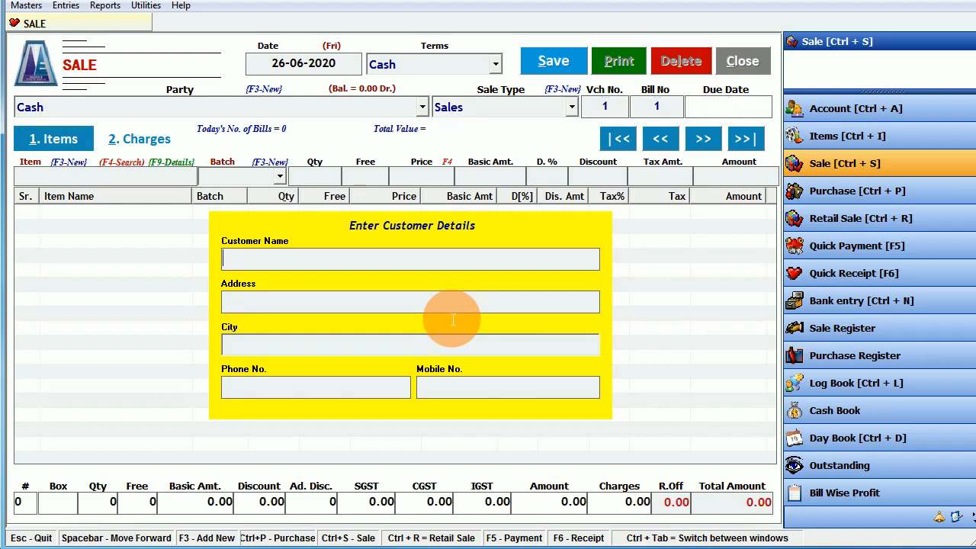
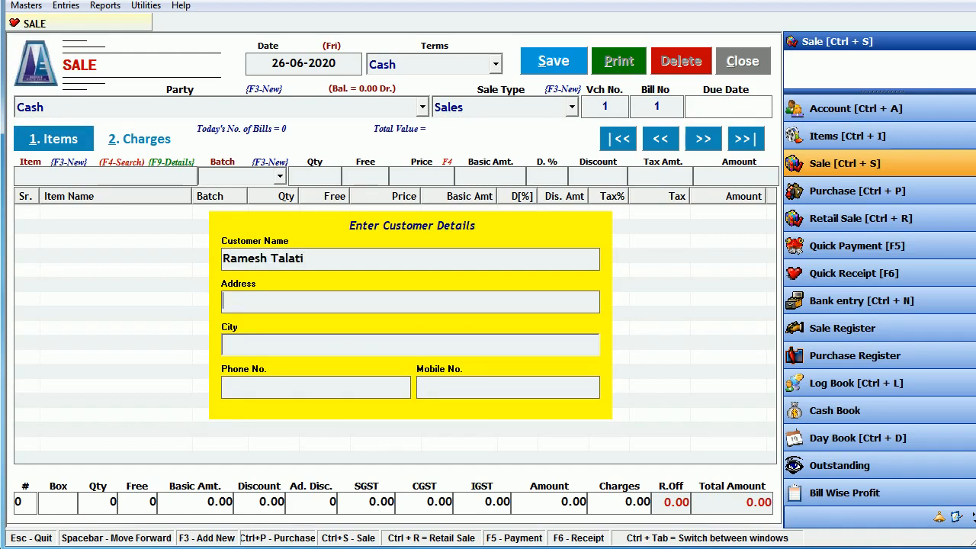
type("Ramesh Park")
key("Return")
type("V")
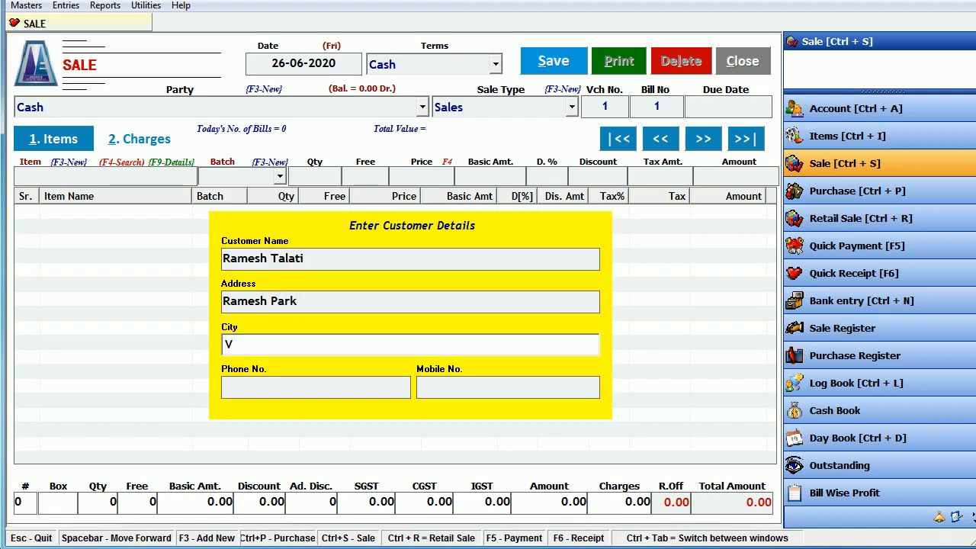
type("adodara")
key("Return")
key("Return")
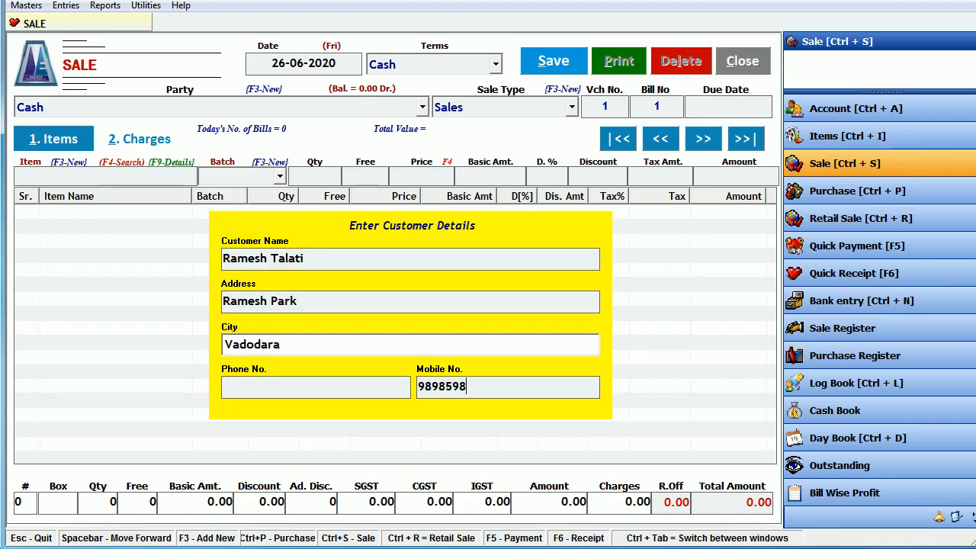
key("Return")
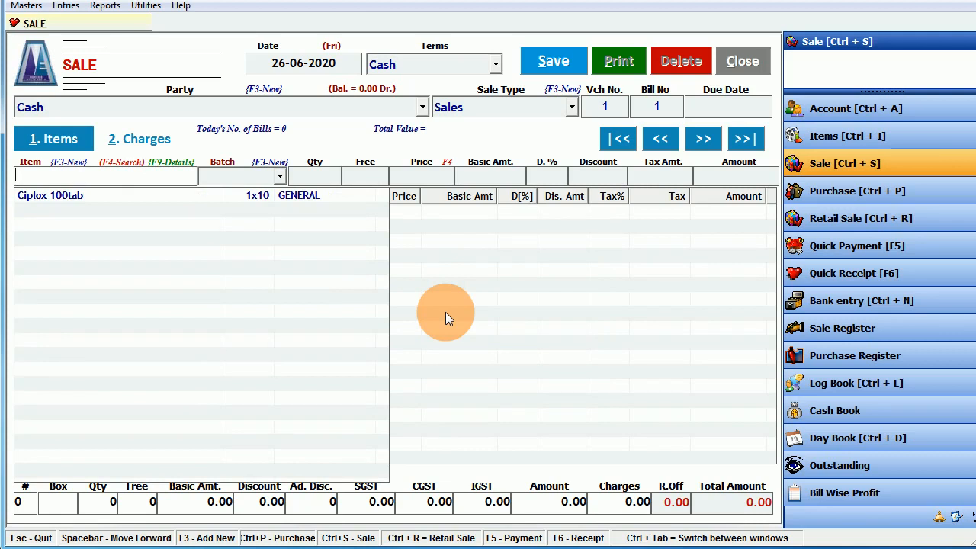
- Add 1 Ciplox 100tab from batch ABC-123 to the bill, amounting to 105.00
type("ci")
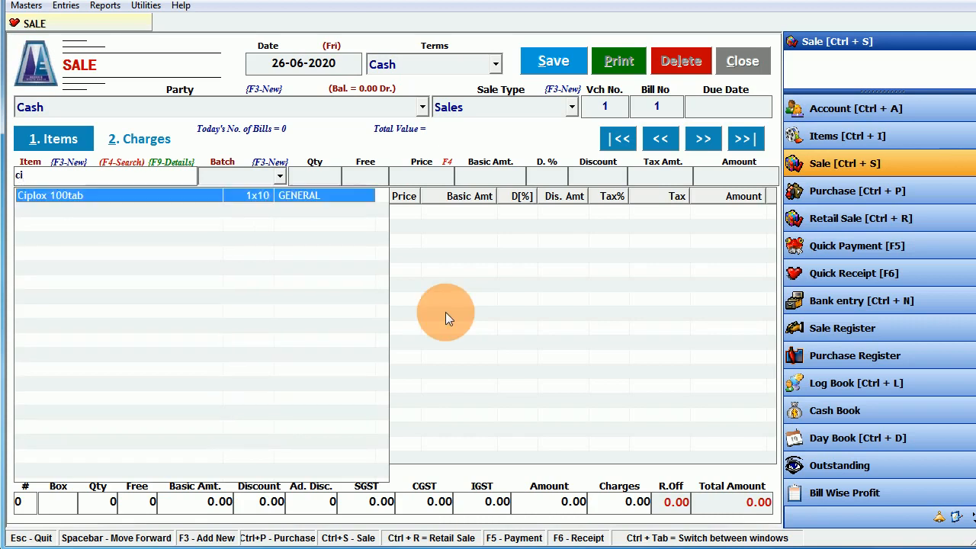
key("Return")
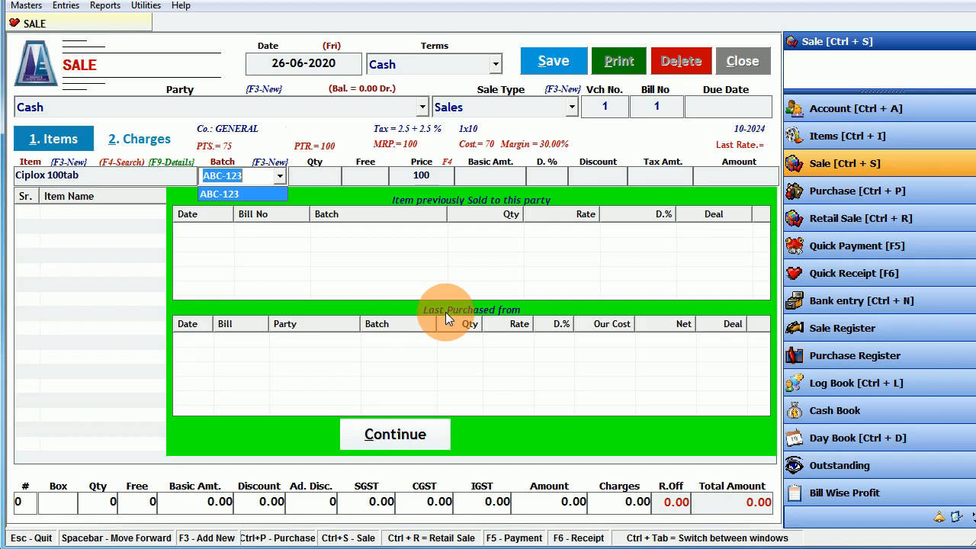
key("Return")
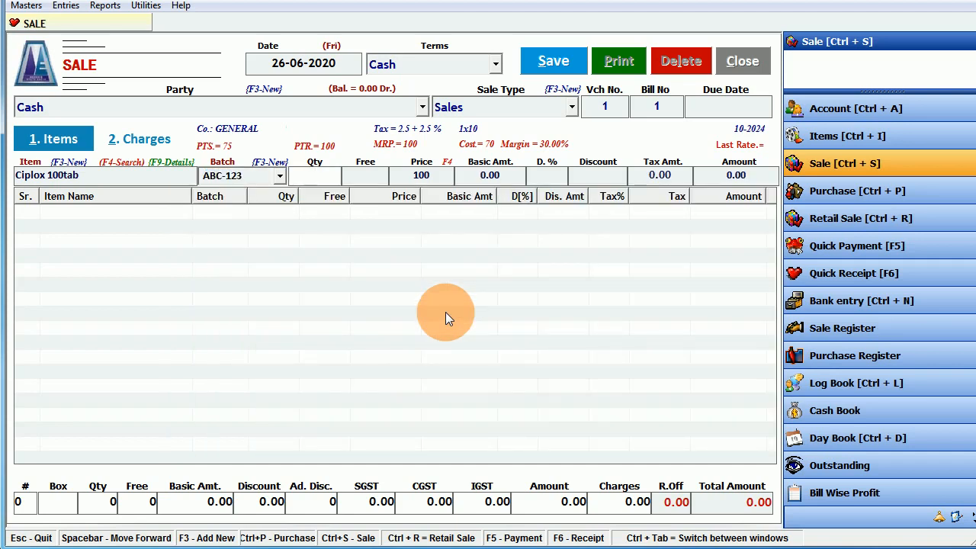
type("1")
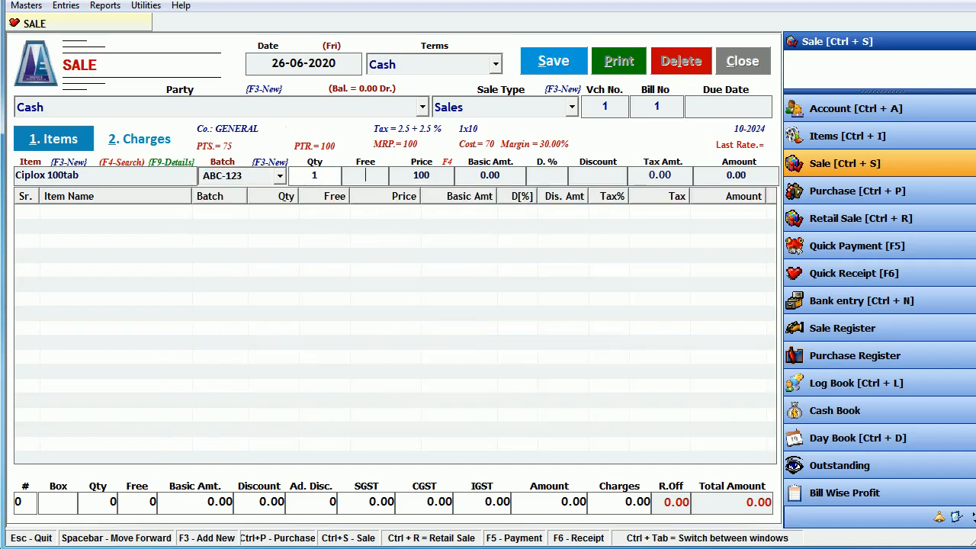
key("Return")
key("Return")
key("Return")
key("Return")
key("Return")
key("Return")
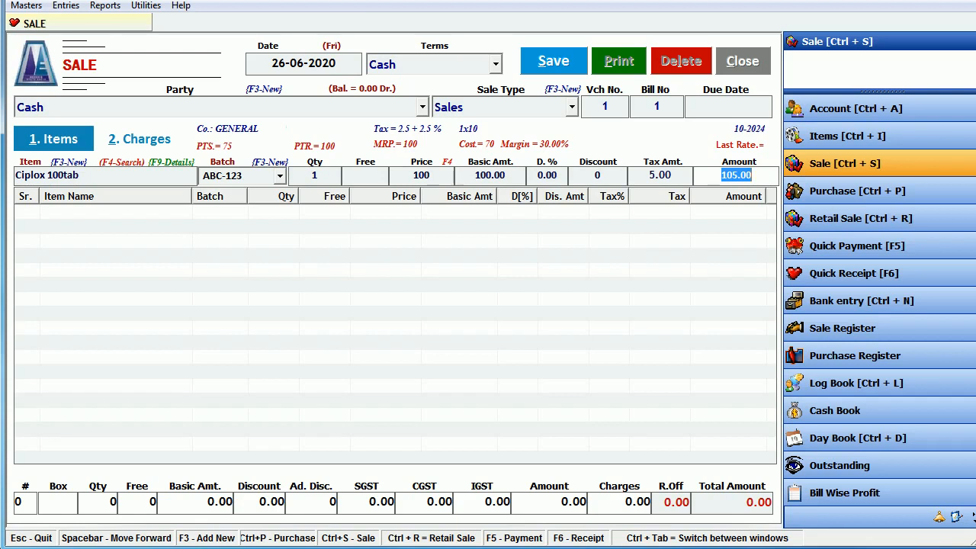
- Make the Sales sale type Tax Inclusive, with heading TAX INVOICE and M.R.P. default price
left_click(27, 6)
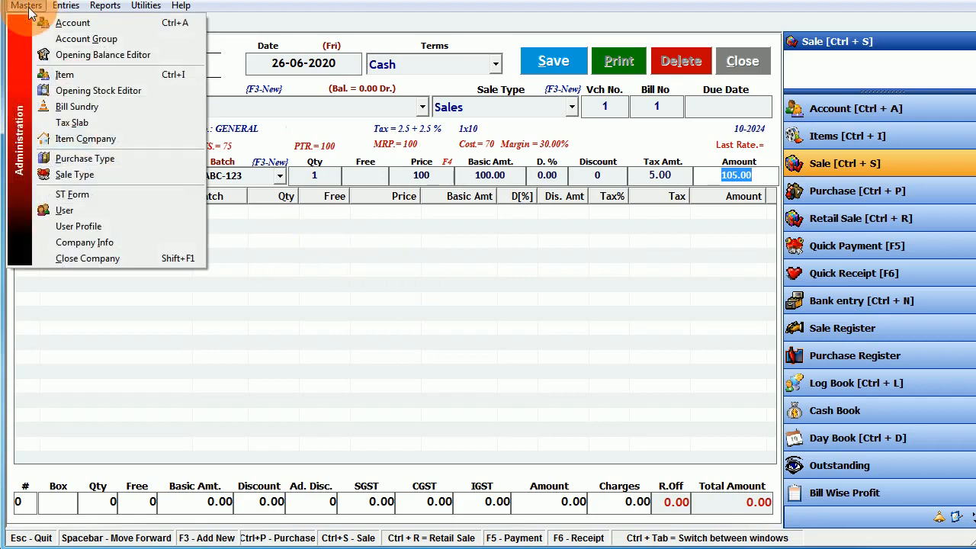
left_click(76, 176)
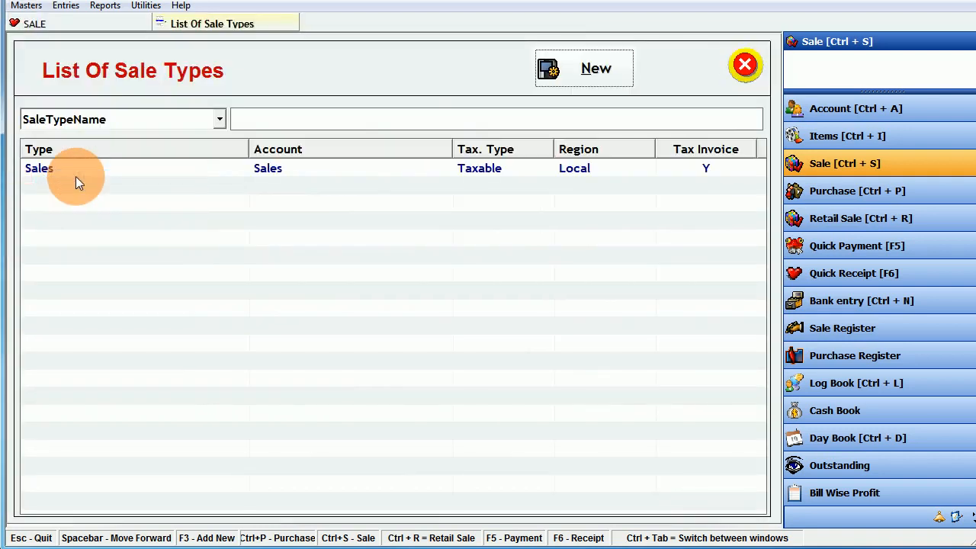
double_click(328, 171)
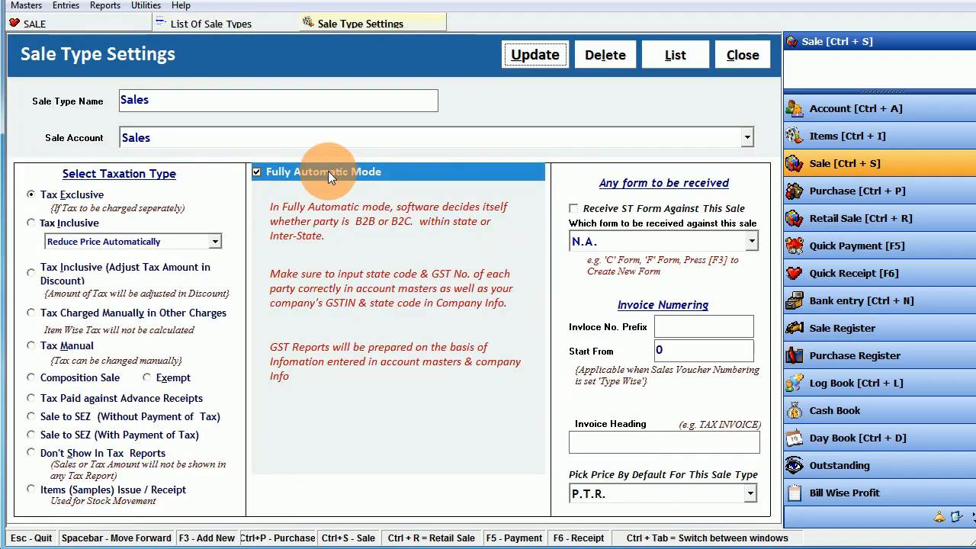
left_click(70, 222)
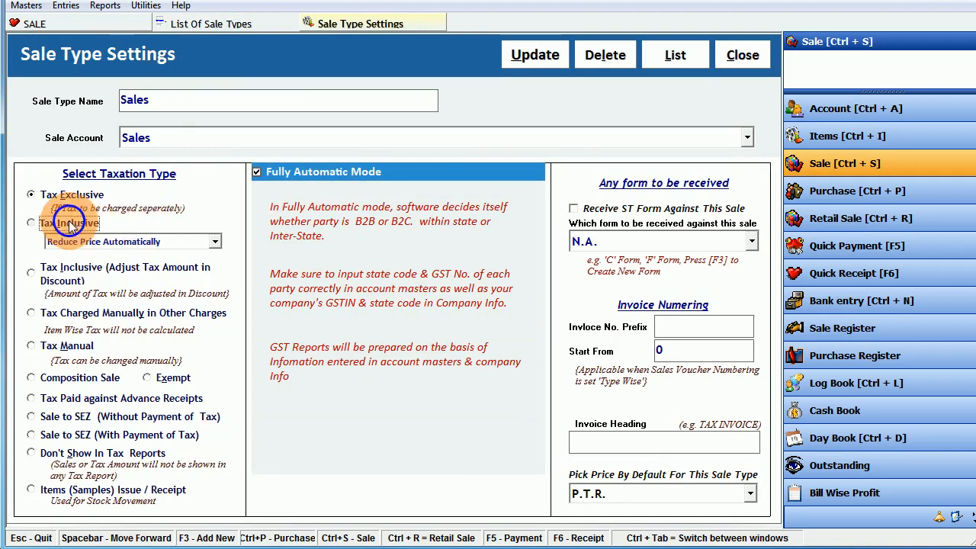
left_click(598, 445)
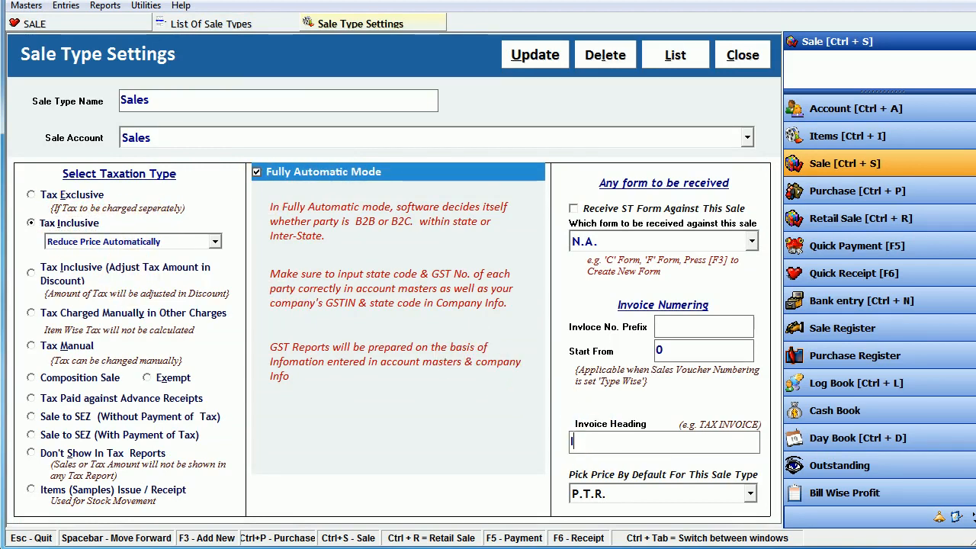
type("TAX INVOIC")
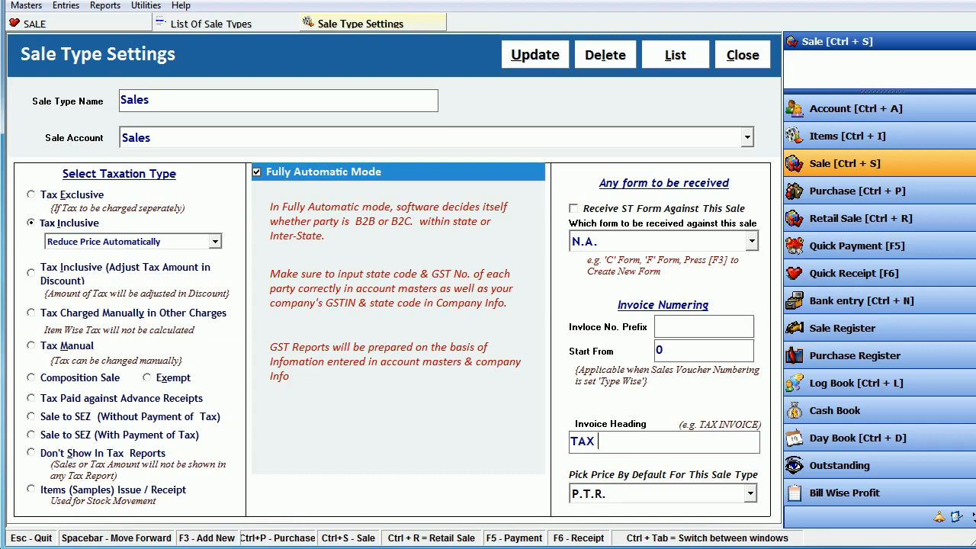
type("E")
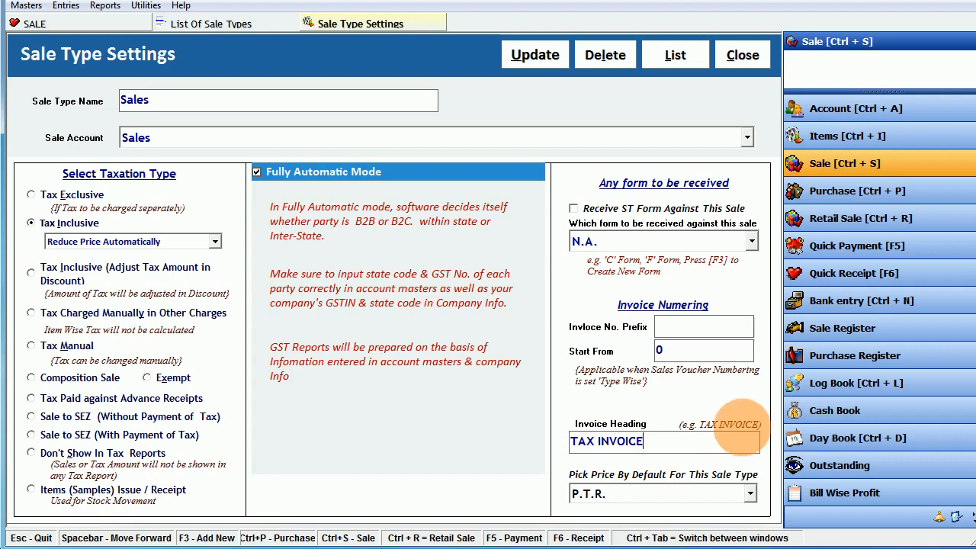
left_click(728, 494)
left_click(728, 496)
left_click(727, 494)
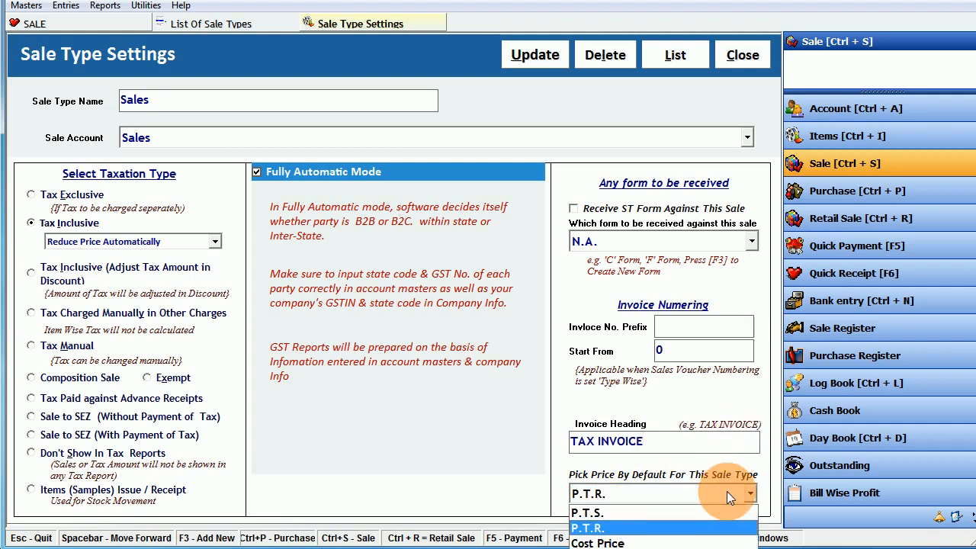
left_click(602, 536)
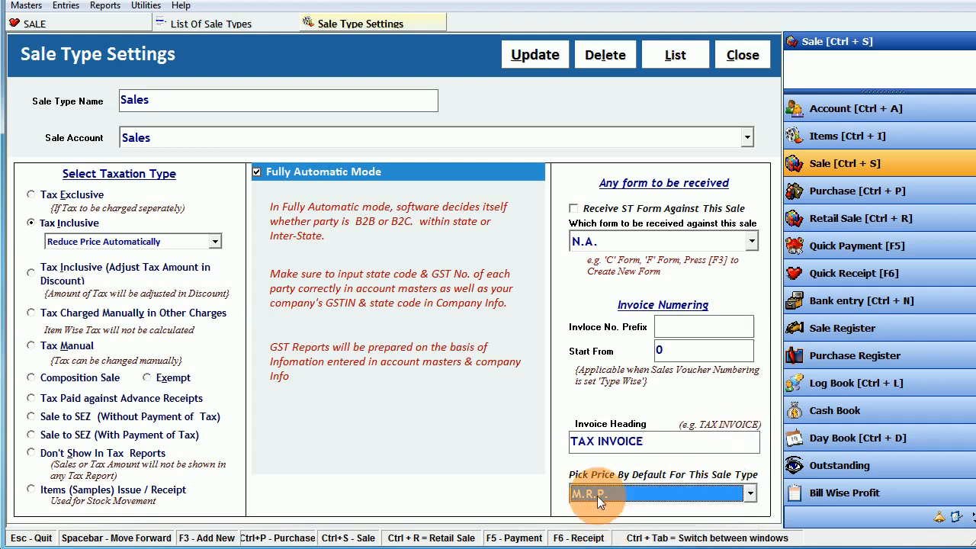
- Save the Sales sale type changes and close back to the sale bill
left_click(536, 55)
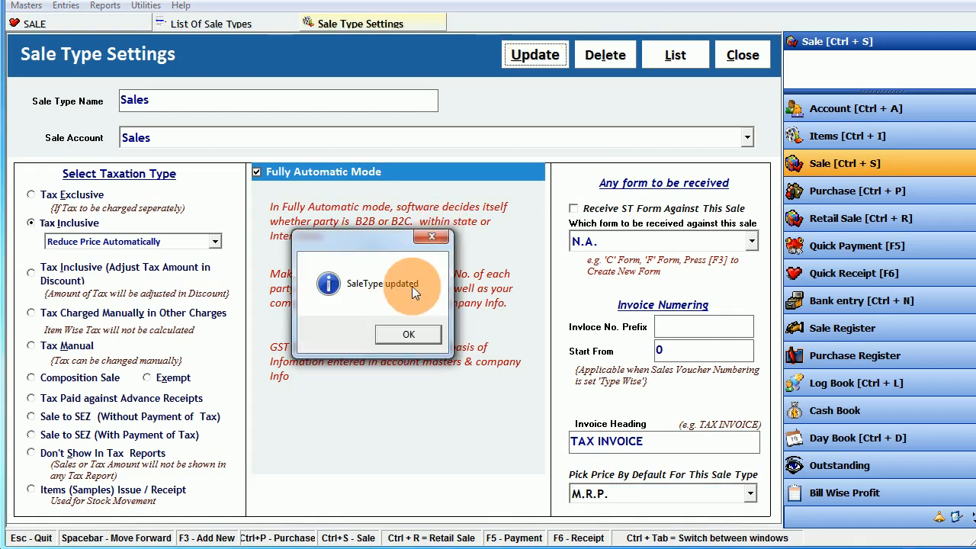
left_click(410, 335)
left_click(740, 56)
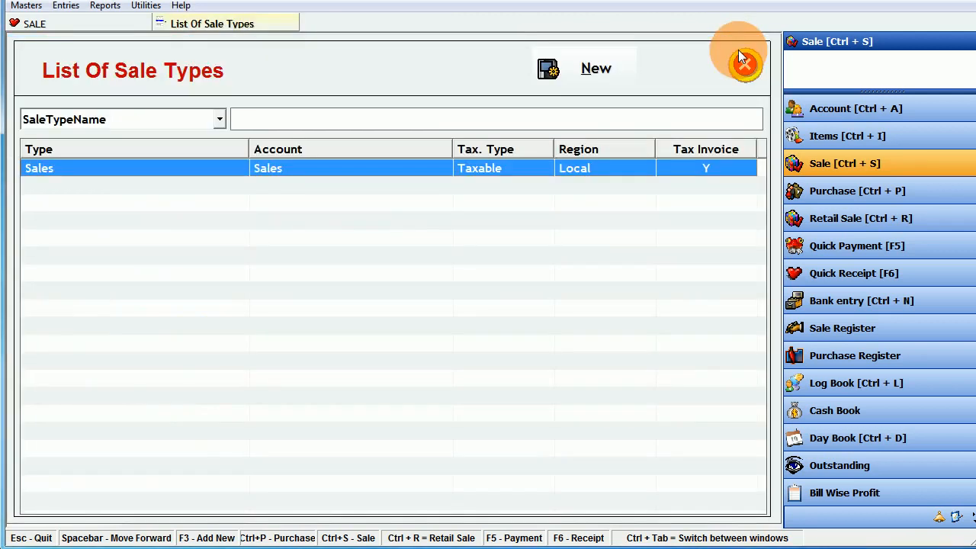
left_click(741, 61)
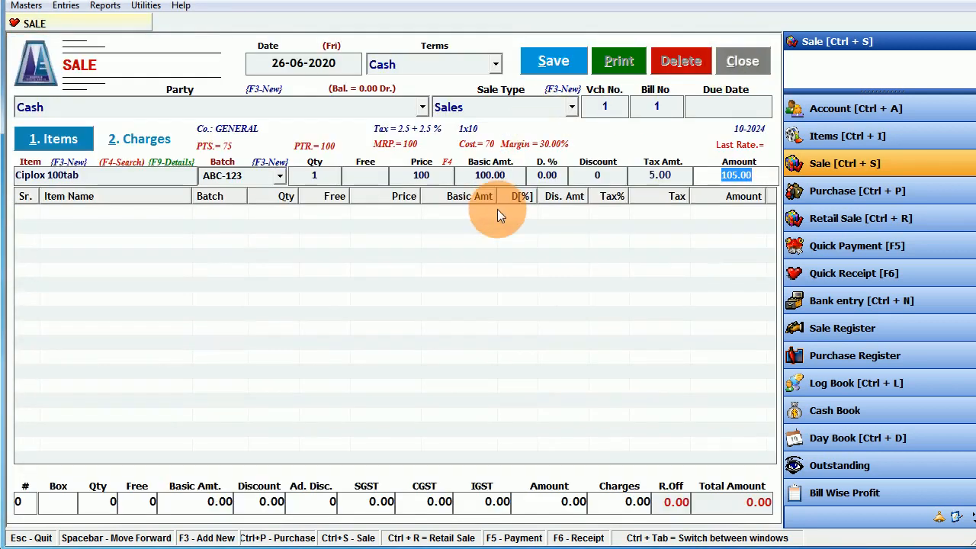
- Enable Maintain Box & Loose, referring-doctor details in sales and salesman-wise reporting, and apply
left_click(145, 7)
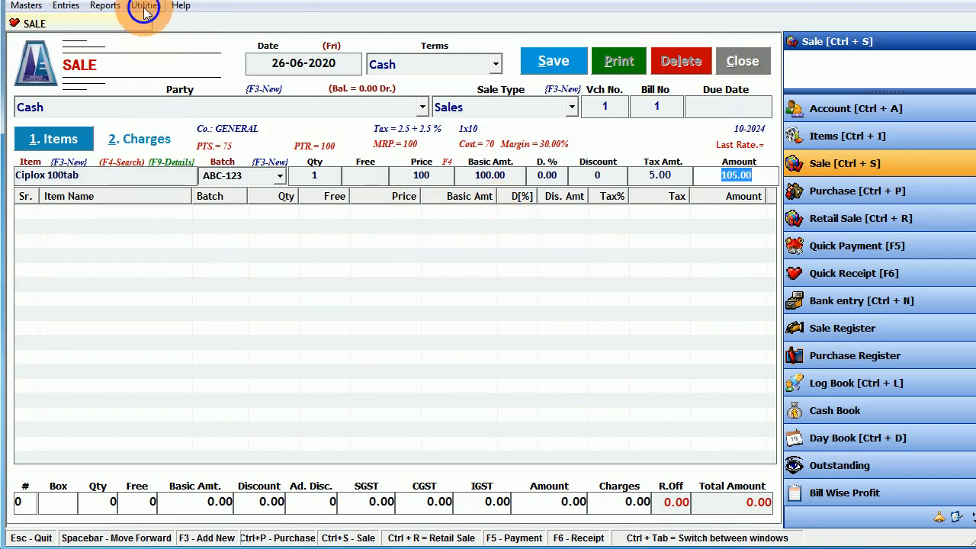
left_click(201, 280)
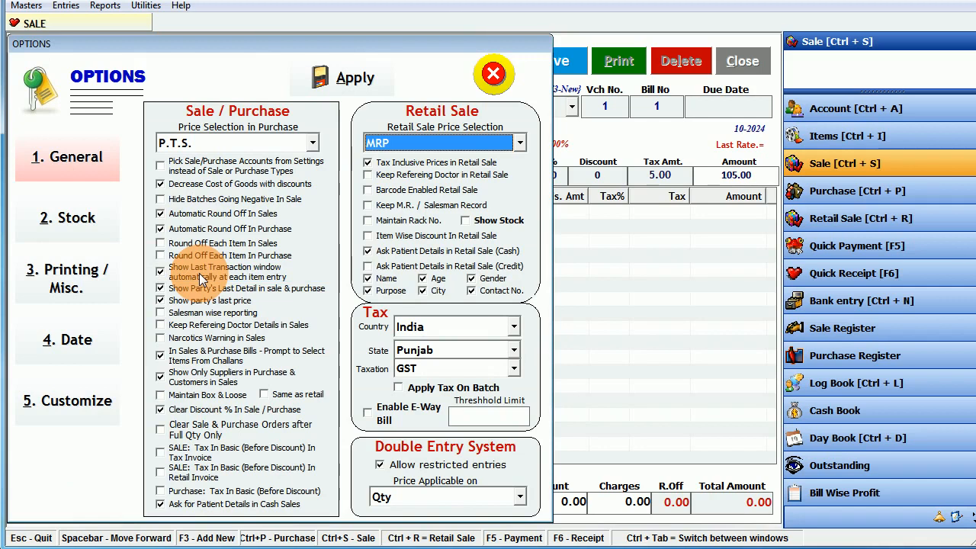
left_click(186, 394)
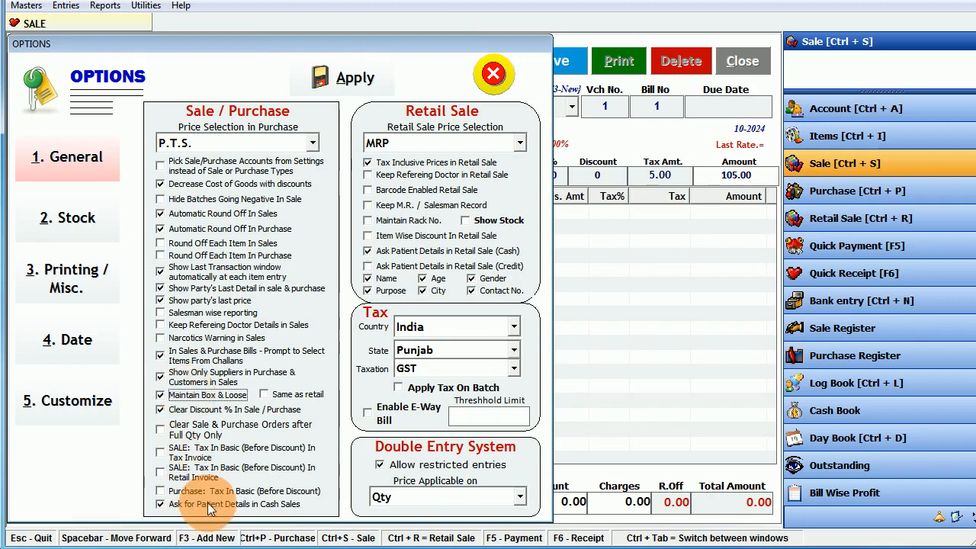
left_click(197, 324)
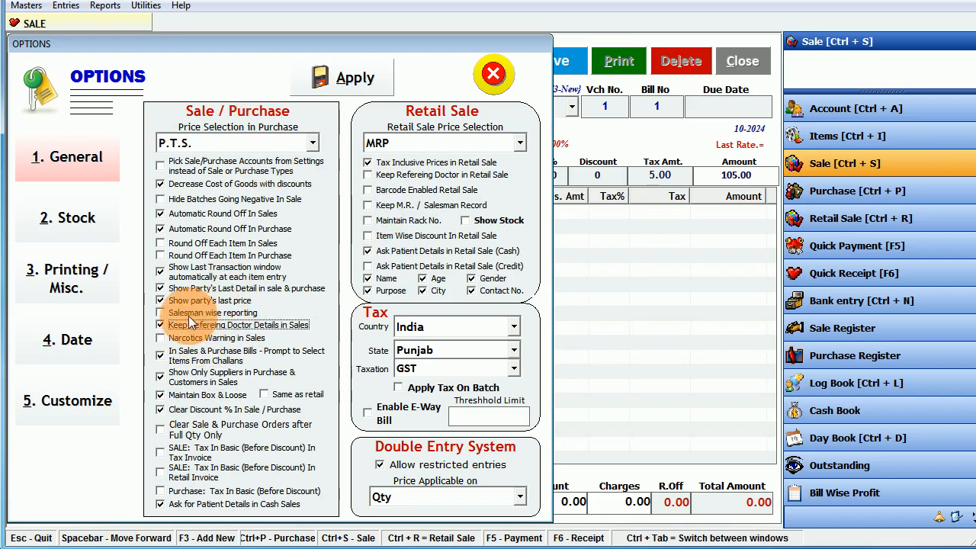
left_click(186, 312)
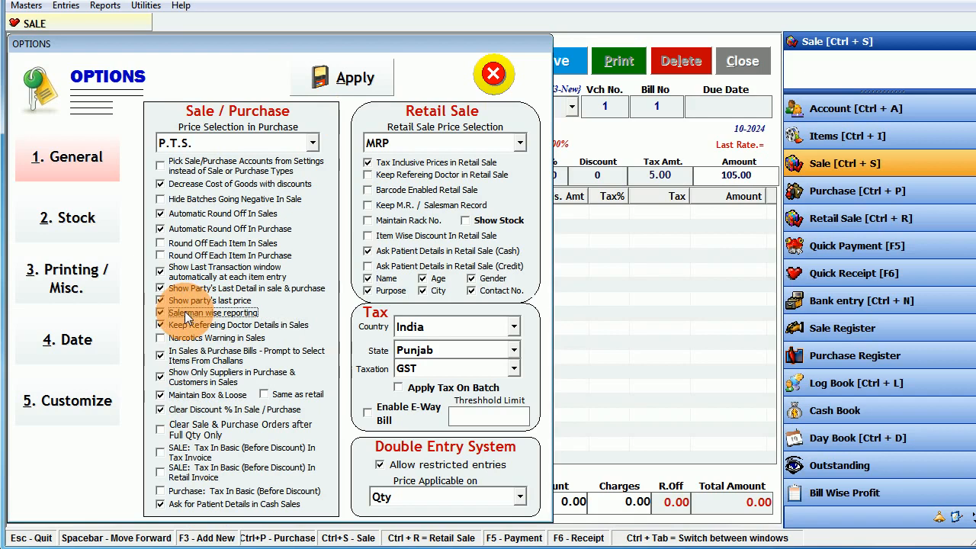
left_click(342, 80)
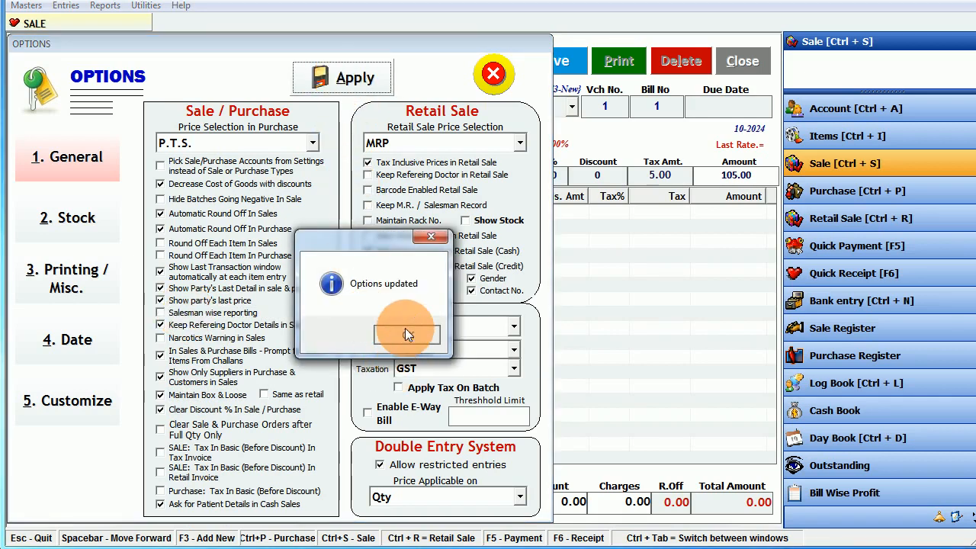
left_click(405, 334)
left_click(494, 73)
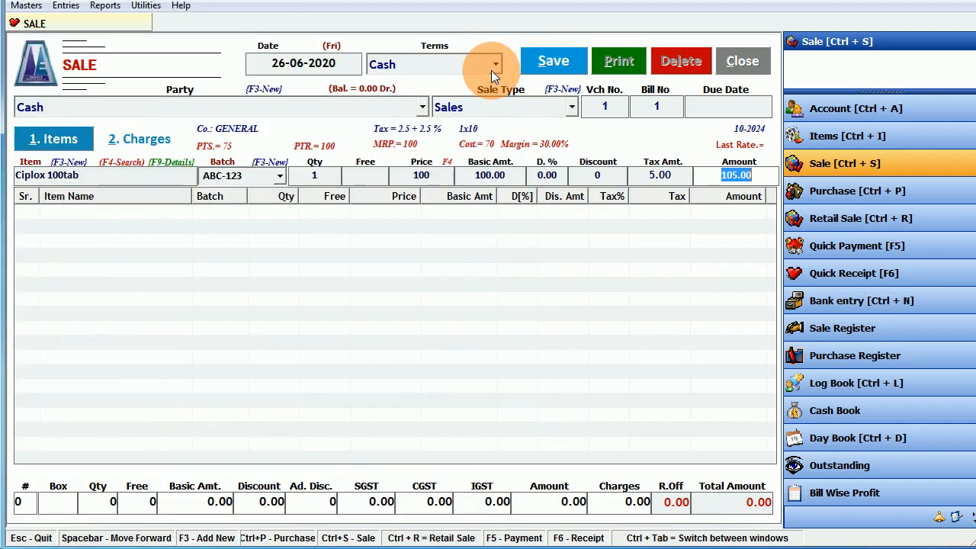
- Return to the bill's sale type and move past the bill number to the doctor field
left_click(480, 108)
key("Return")
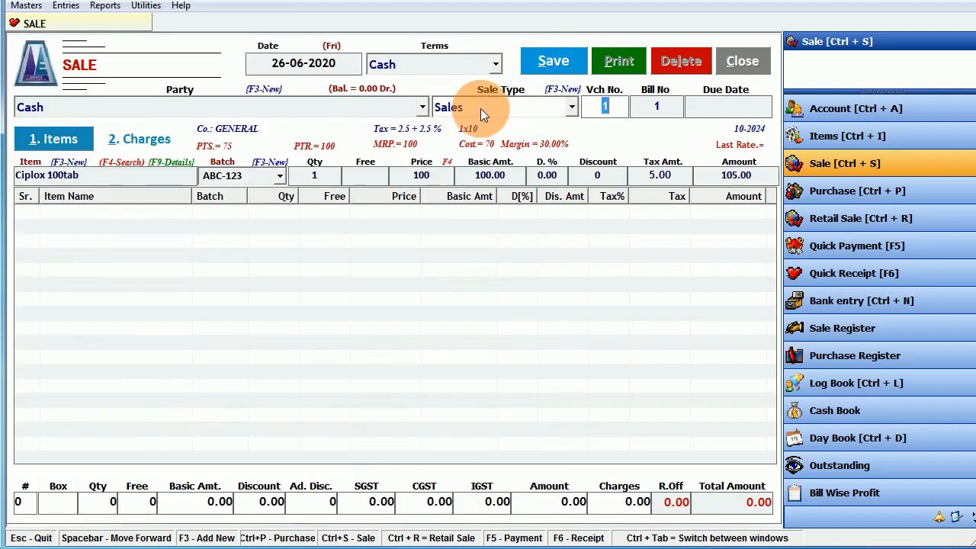
key("Return")
key("Return")
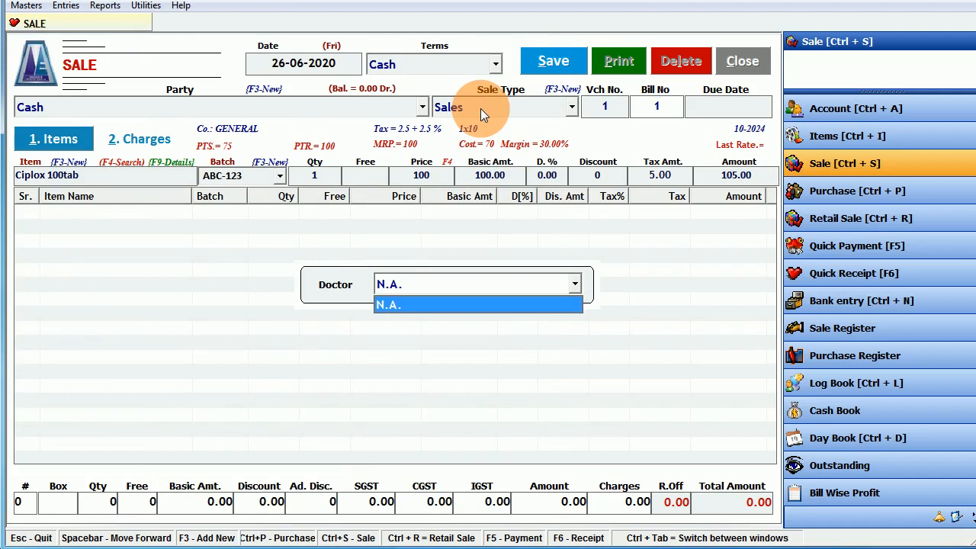
- Create and save a new Doctor account with the referring doctor's name
key("F3")
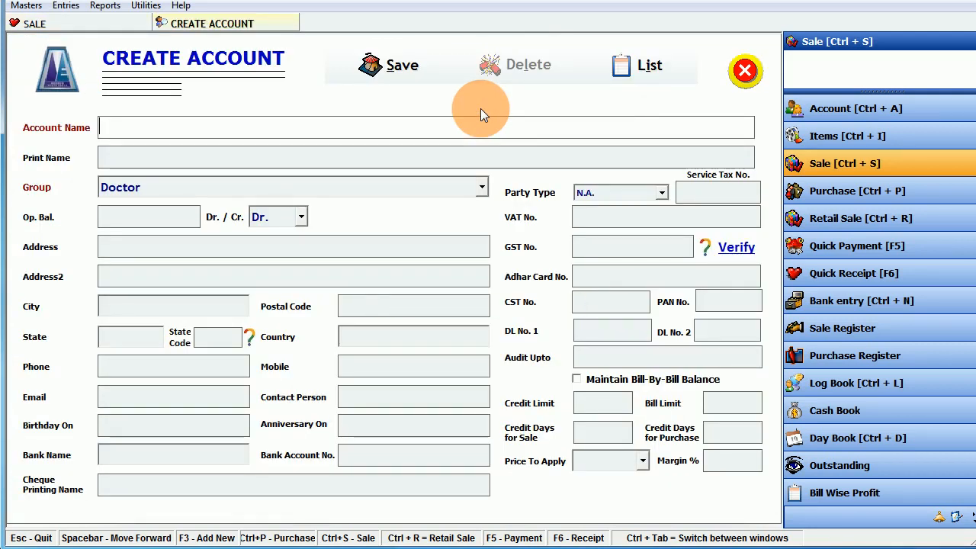
type("dR")
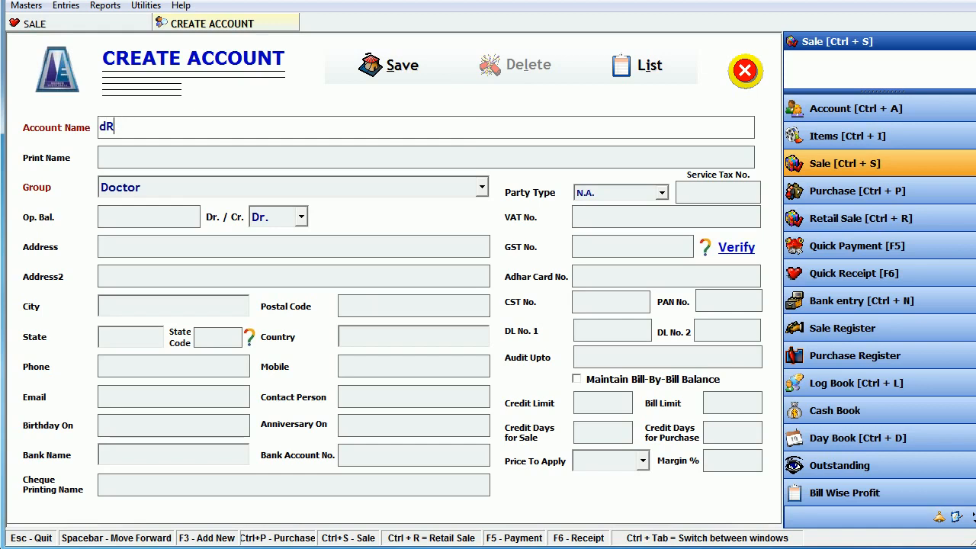
key("BackSpace")
key("BackSpace")
key("Return")
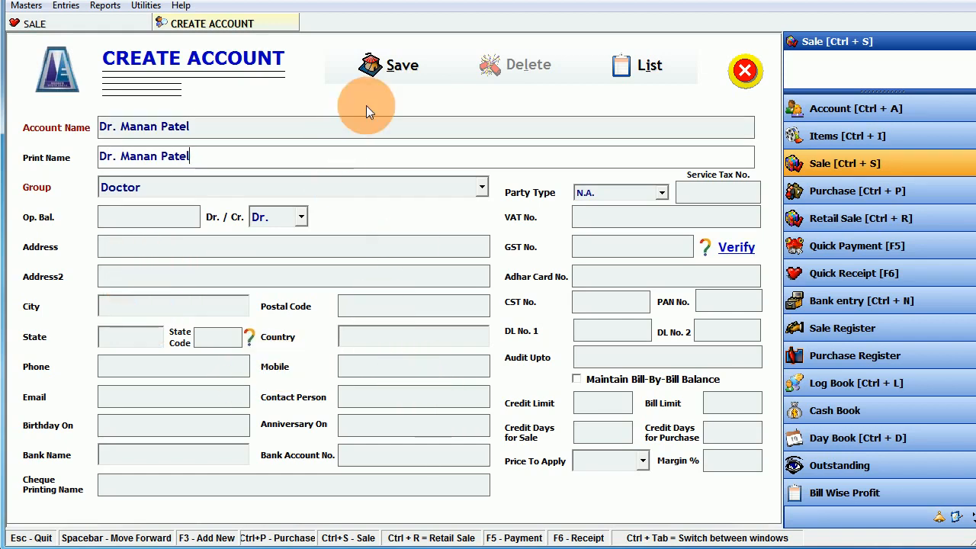
left_click(385, 68)
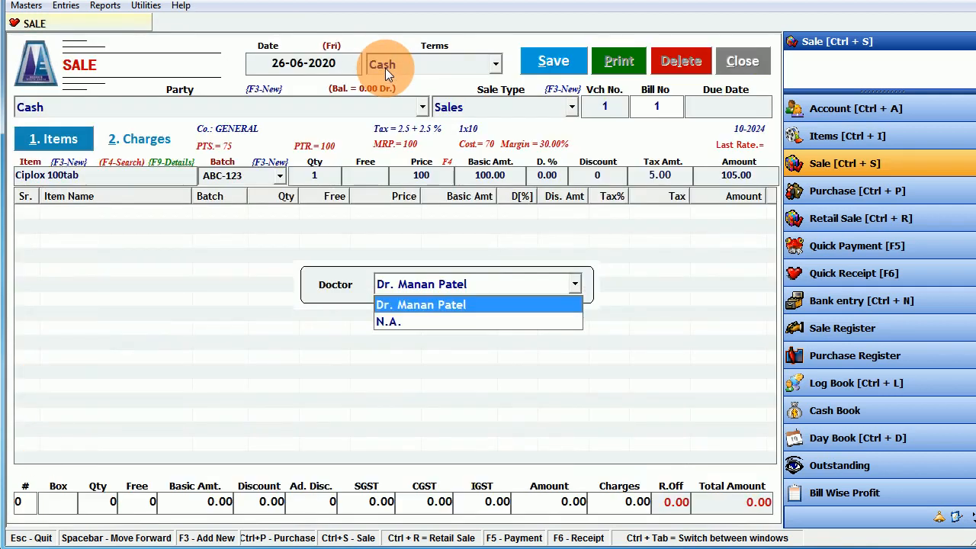
- Assign the new doctor and add Ciplox 100tab, batch ABC-123, as 1 box plus 5 loose (15)
key("Return")
key("Return")
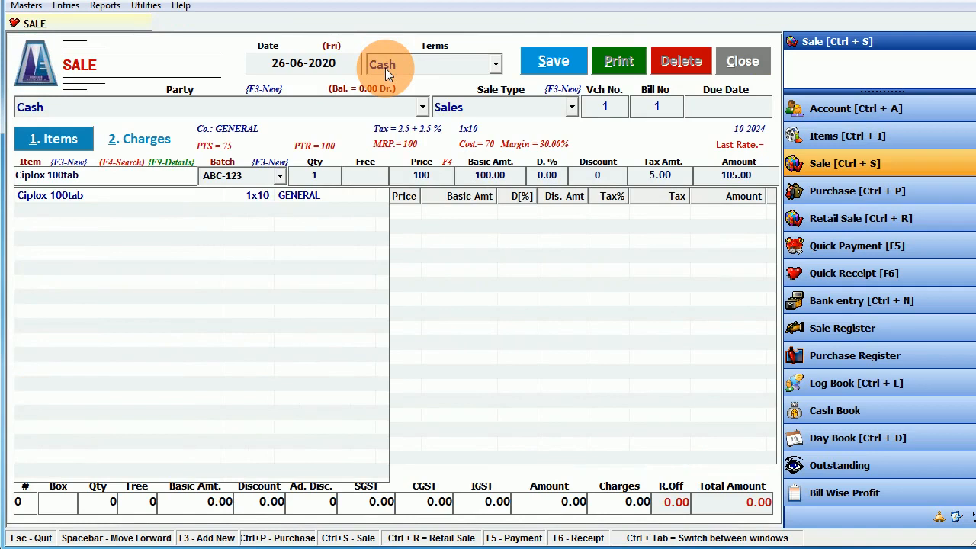
key("Down")
key("Return")
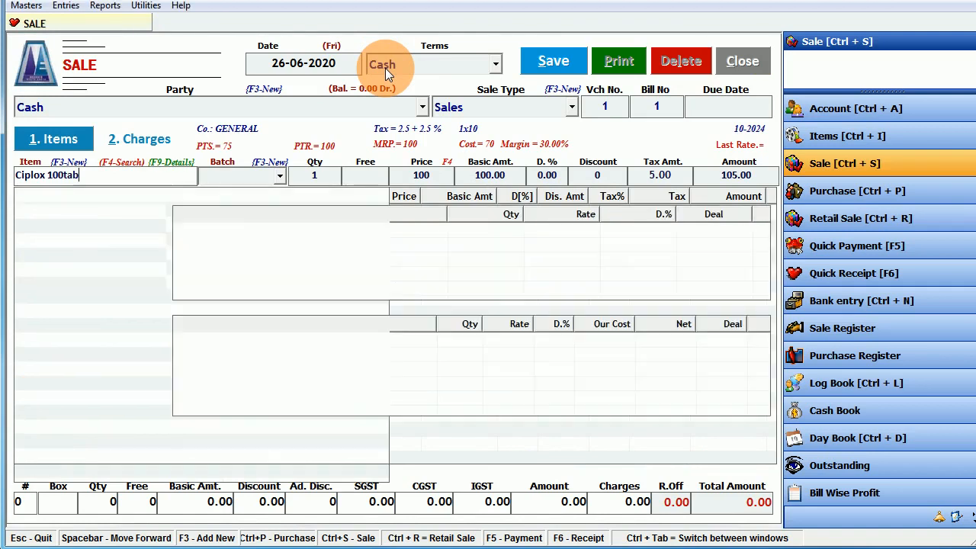
key("Return")
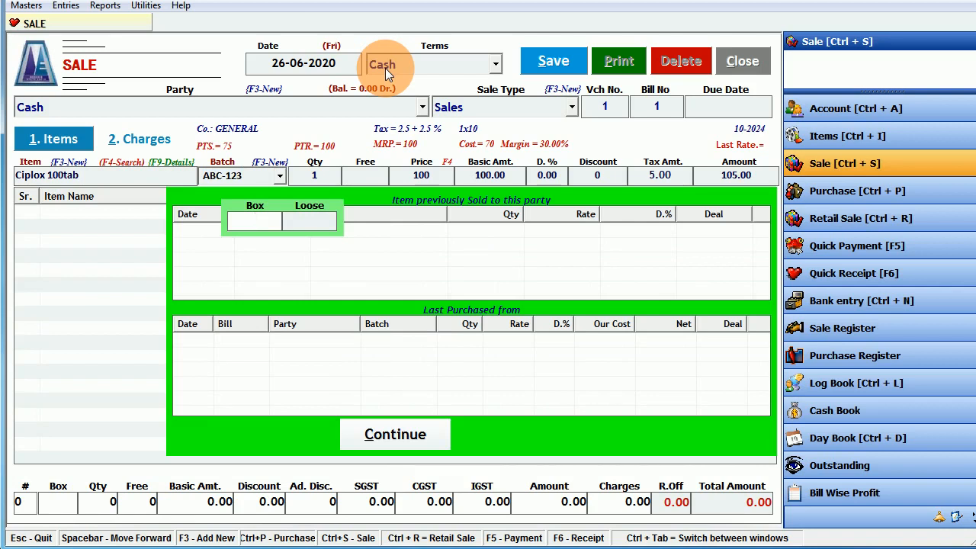
type("1")
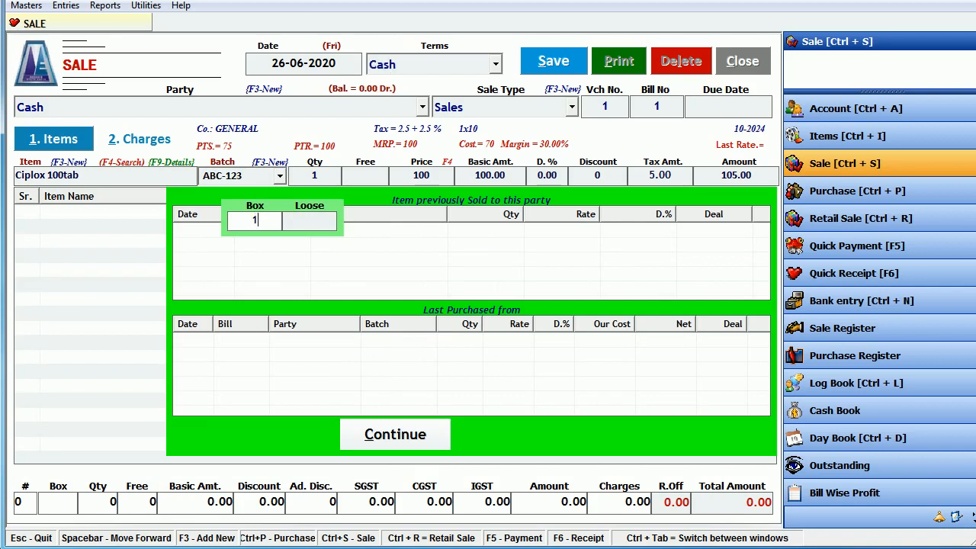
key("Return")
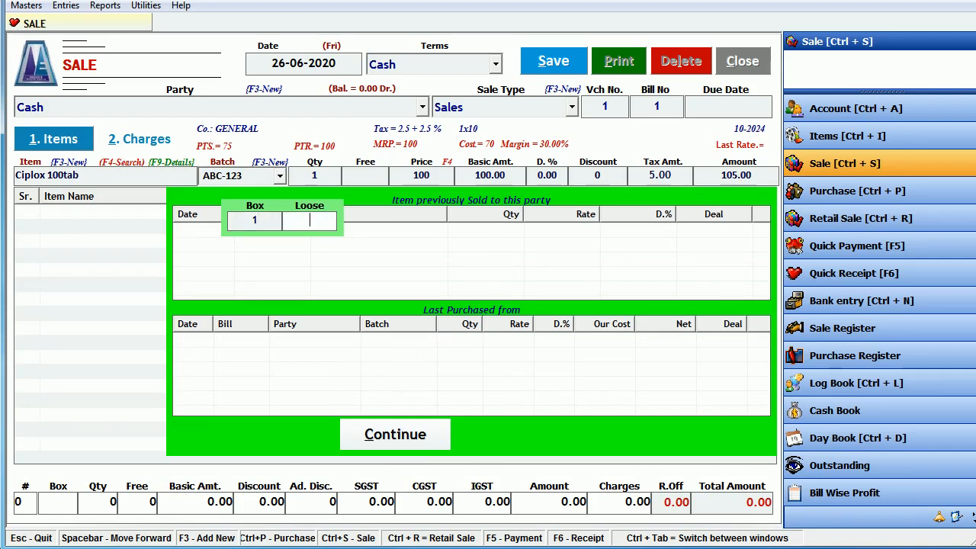
type("5")
key("Return")
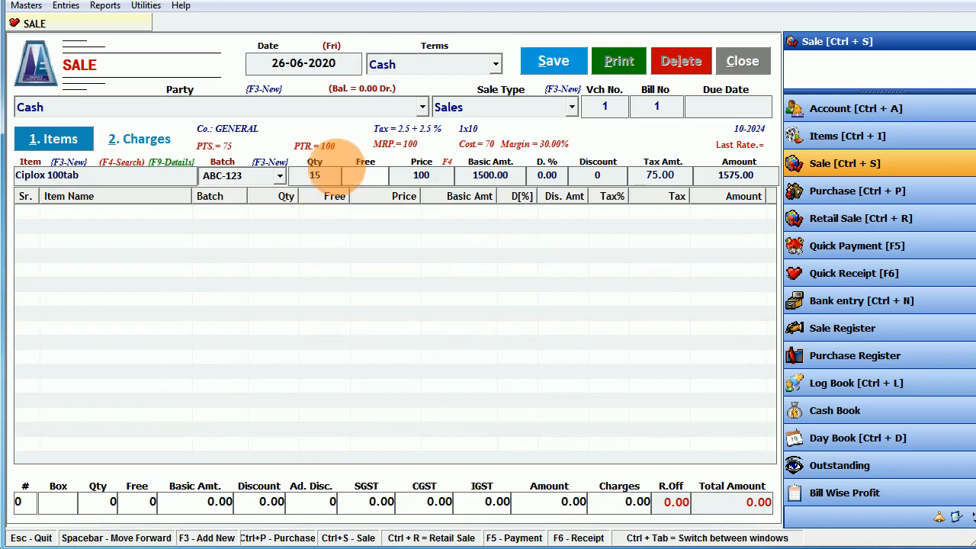
- Set a net price of 100 and add the Ciplox line, totalling 1500.00
key("F4")
key("Return")
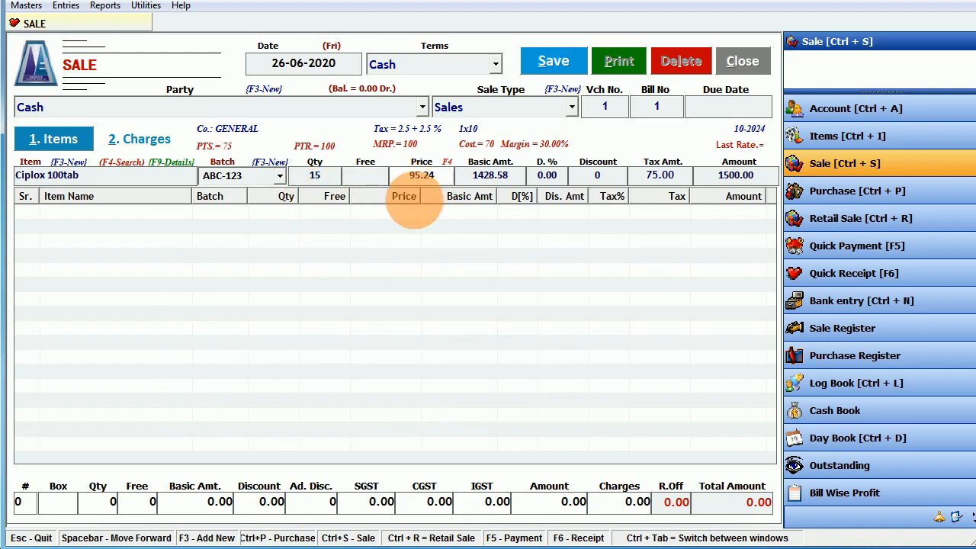
key("Return")
key("Return")
key("Return")
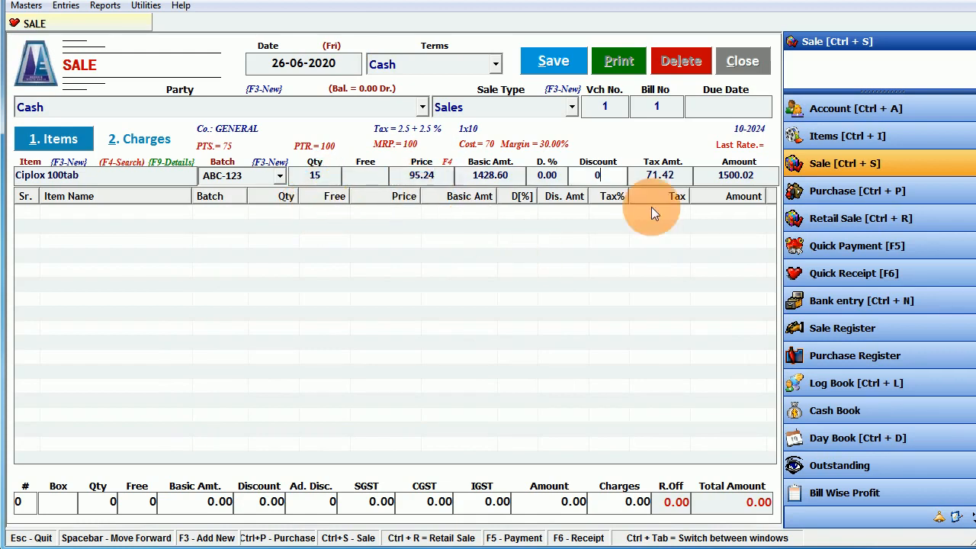
key("Return")
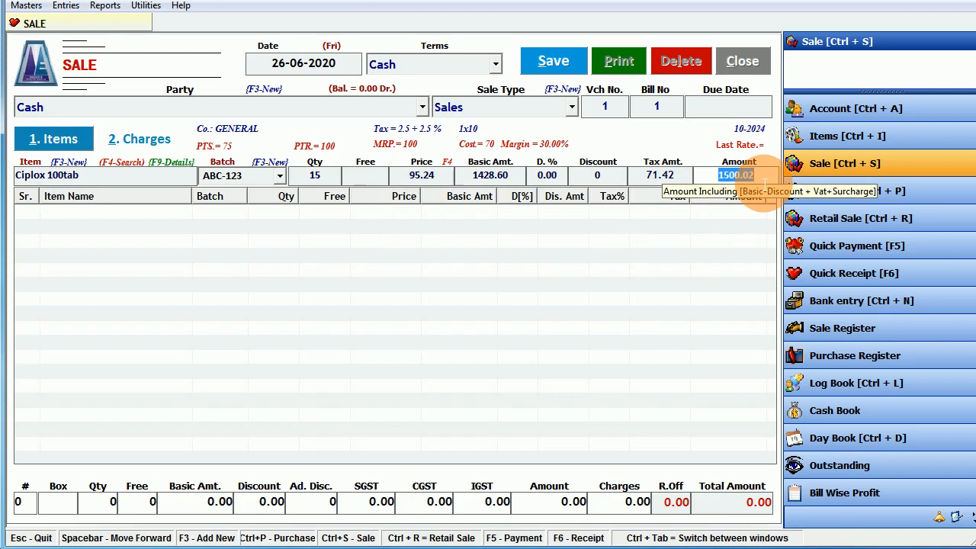
key("Return")
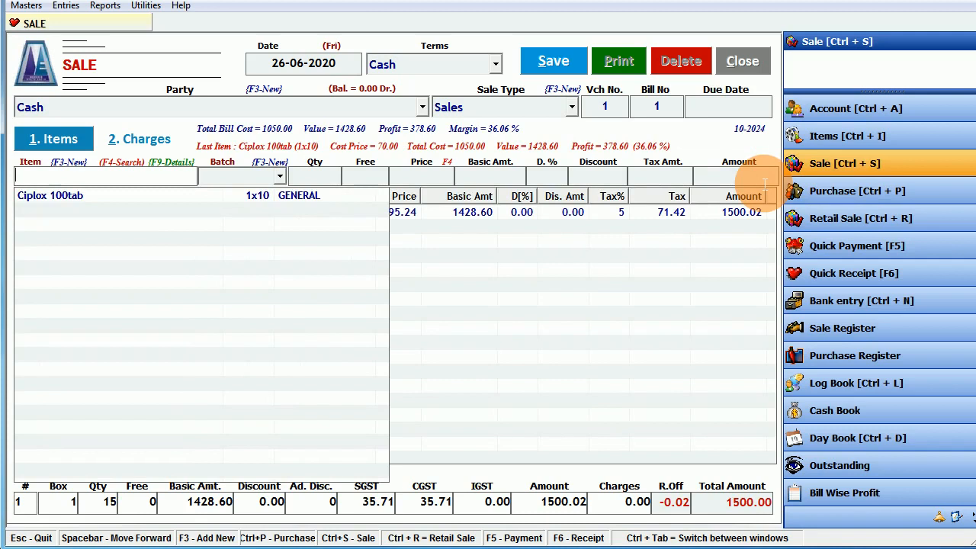
left_click(481, 287)
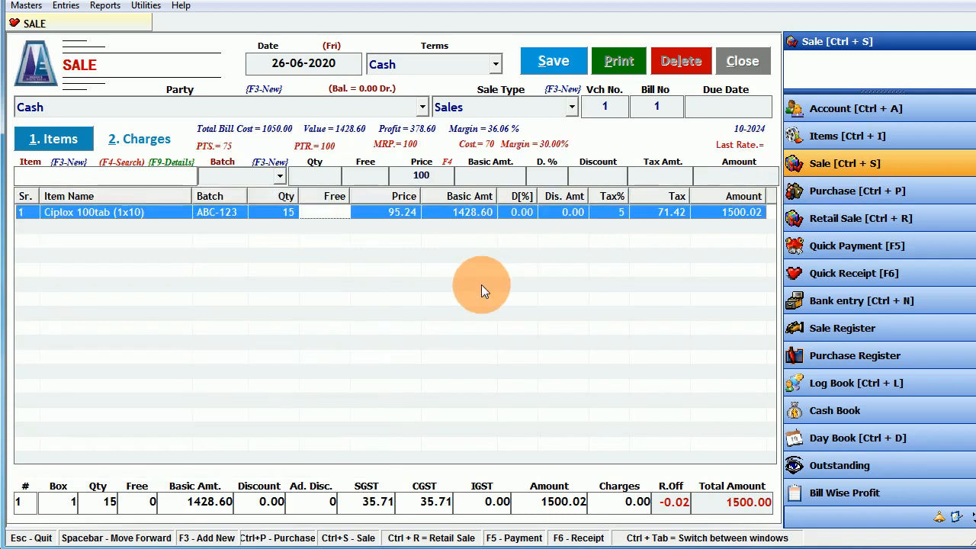
- From the bill's Item field, press F3 for a blank Item Entry form
left_click(130, 182)
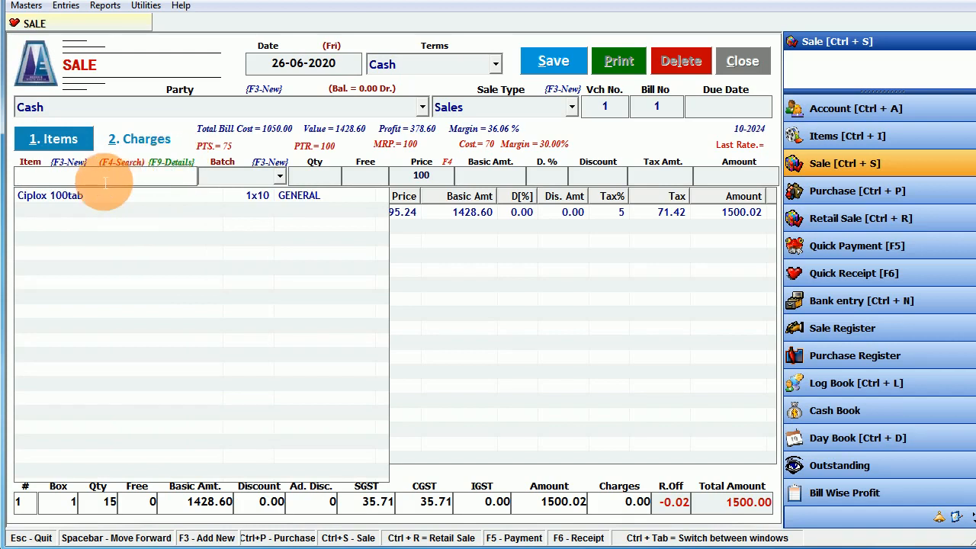
key("F3")
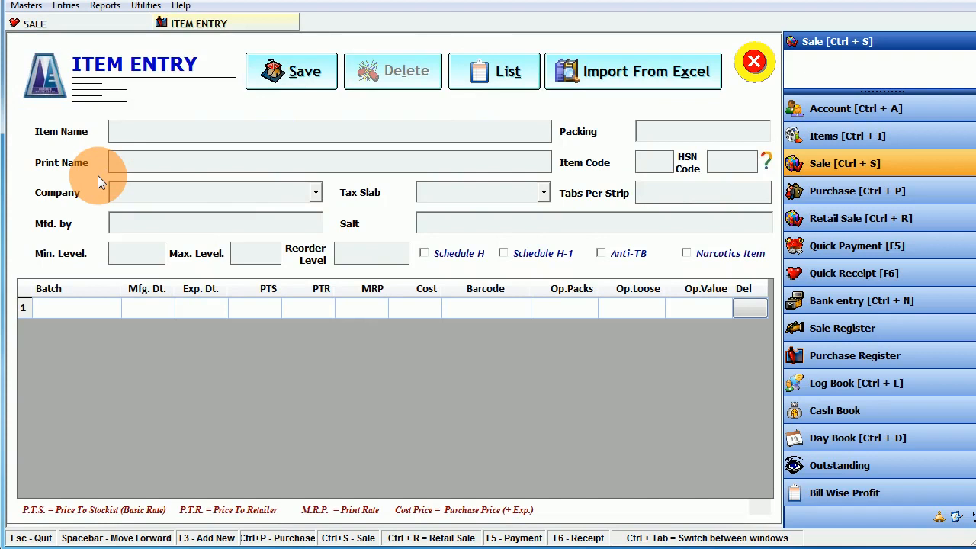
- Enter the item name Alprax 100tab with packing 1x10 and HSN code 4568
type("Al")
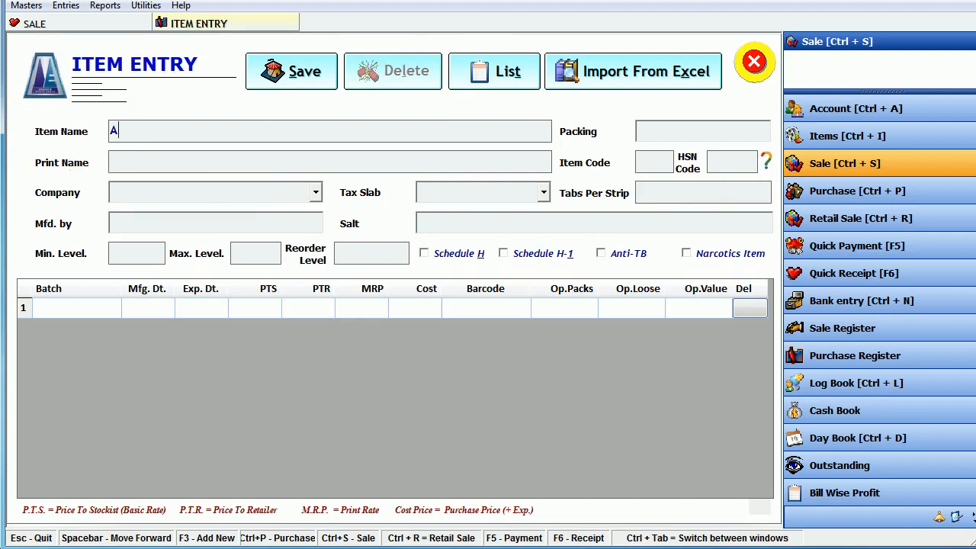
type("prax 100Tsb")
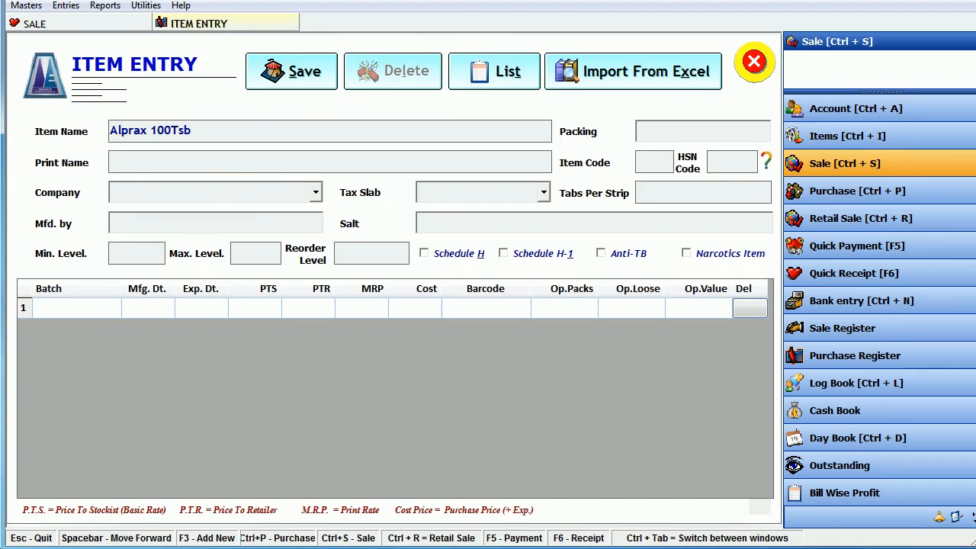
key("BackSpace")
key("BackSpace")
type("ab")
key("Return")
type("1")
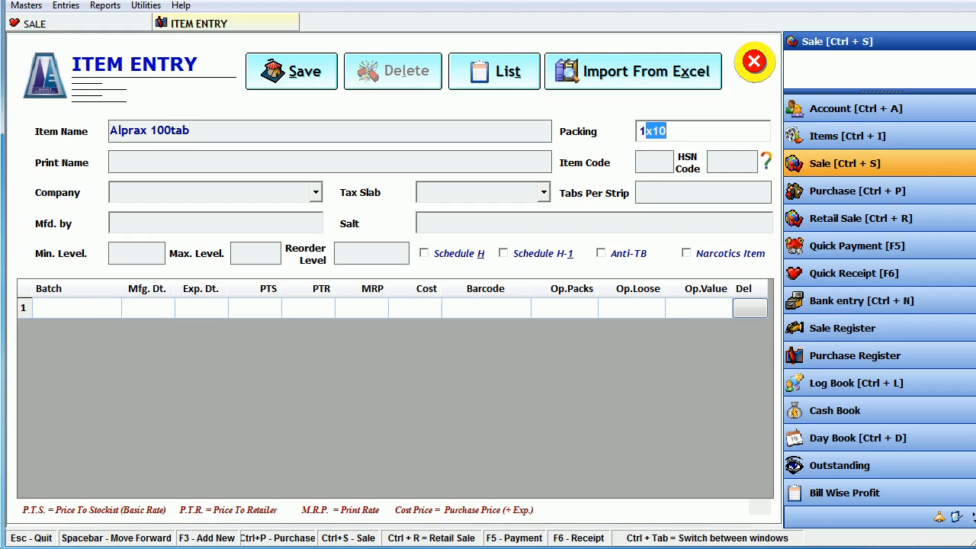
type("x10")
key("Return")
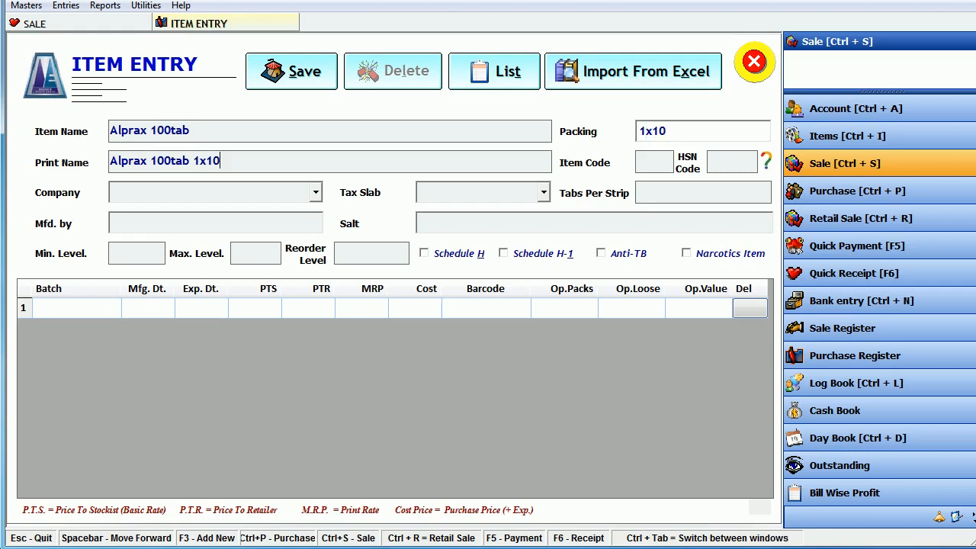
key("Return")
type("4568")
key("Return")
key("Return")
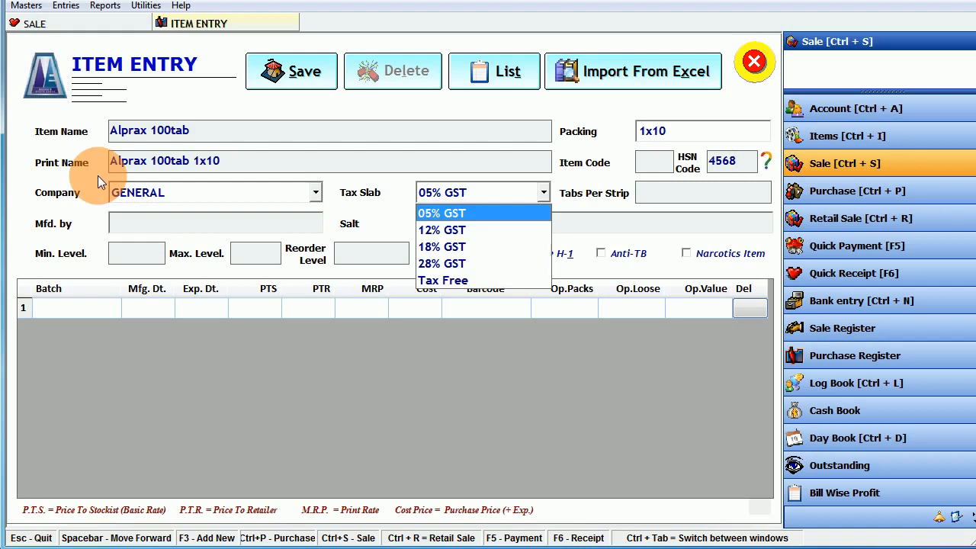
- Choose the 12% GST tax slab, 10 tabs per strip, Torrent Pharma as manufacturer, and Alprazolam as salt
key("Down")
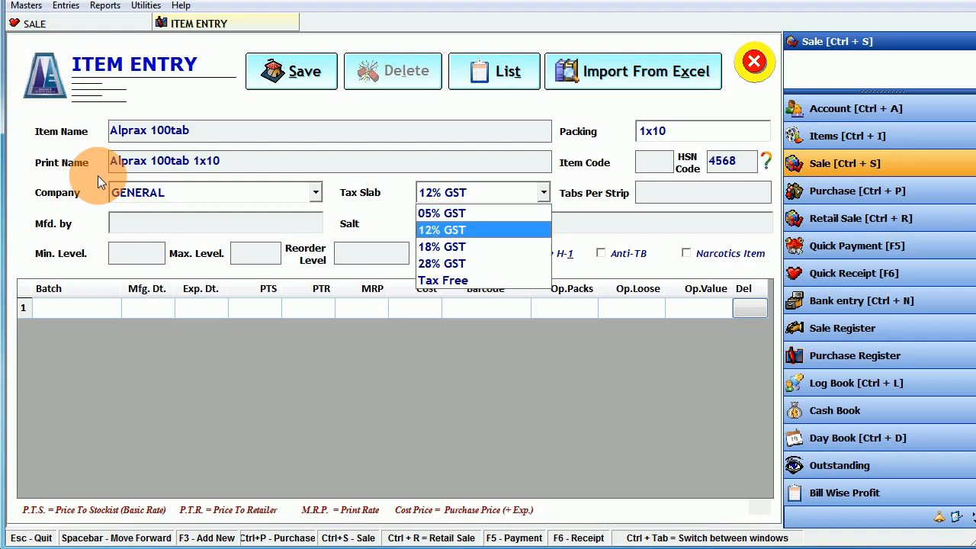
key("Return")
type("10")
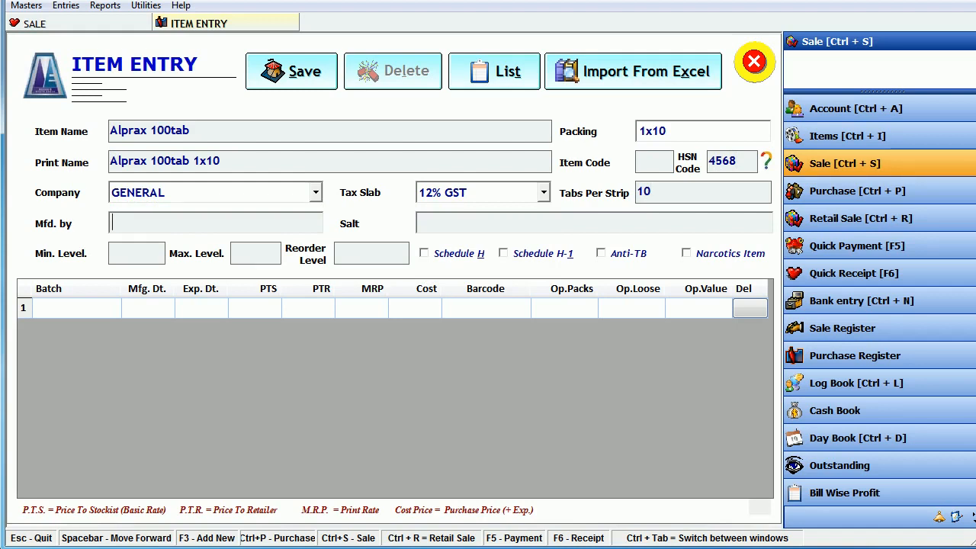
key("Return")
type("c")
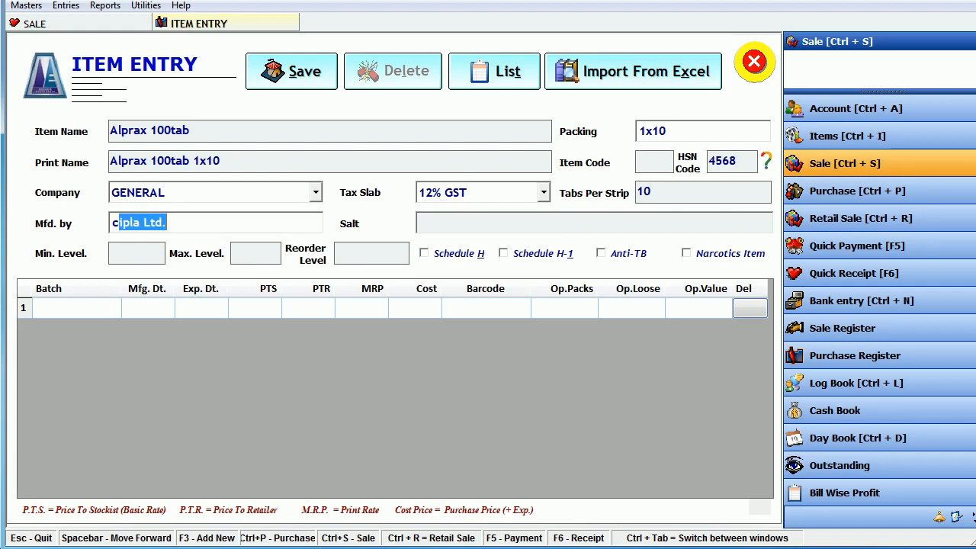
key("BackSpace")
key("BackSpace")
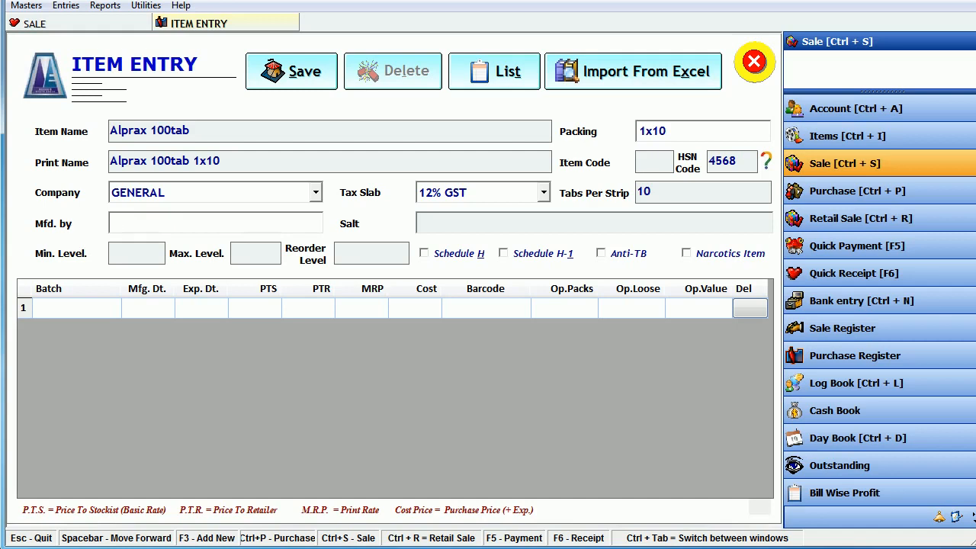
type("Torrent Pharma")
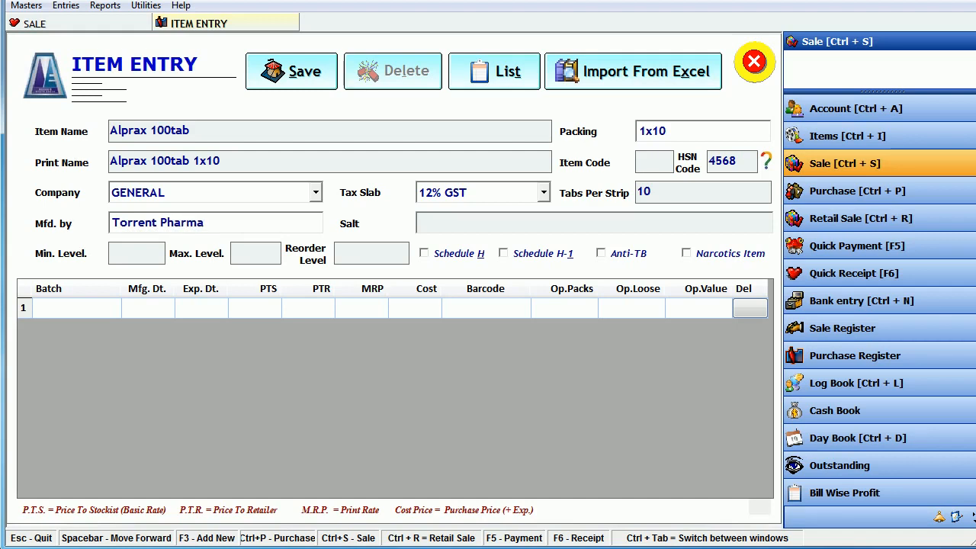
type("A")
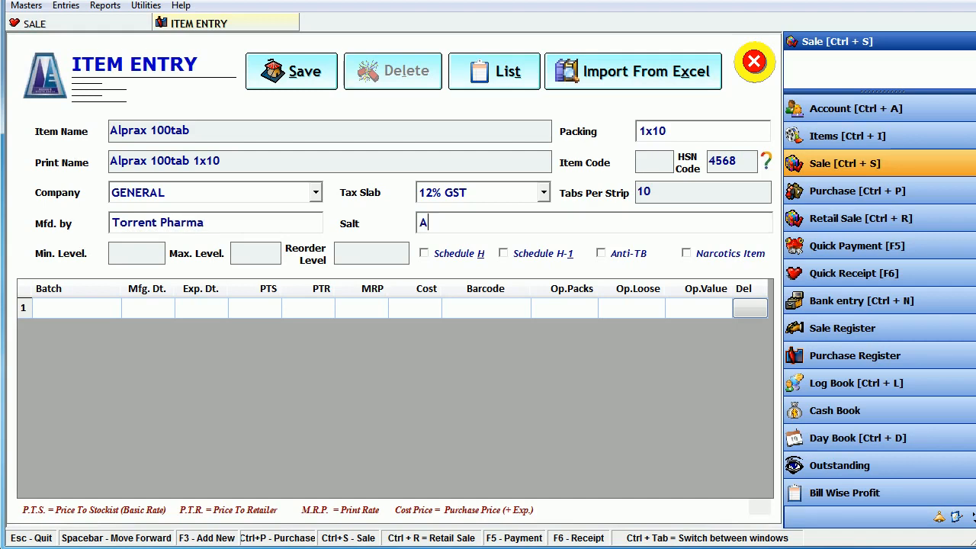
type("lprazolam")
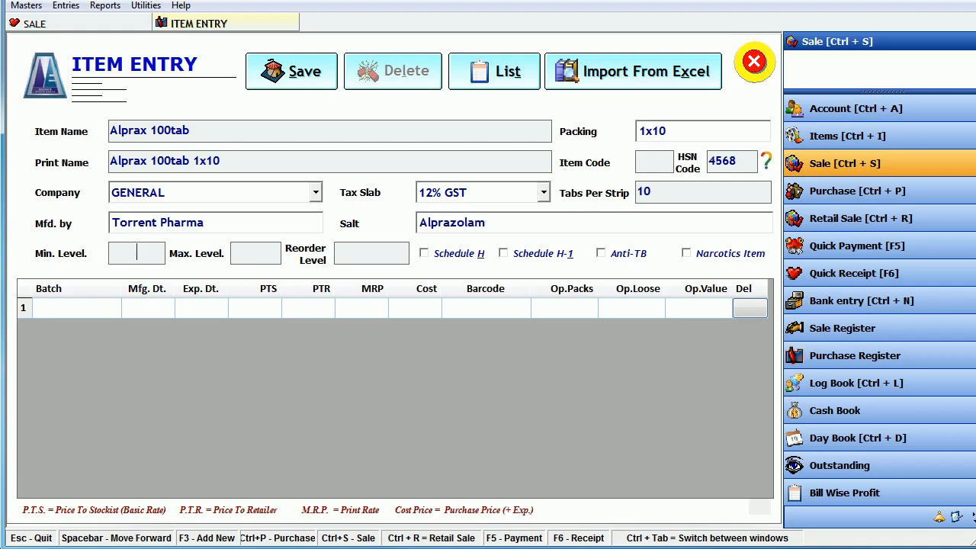
key("Return")
key("Return")
key("Return")
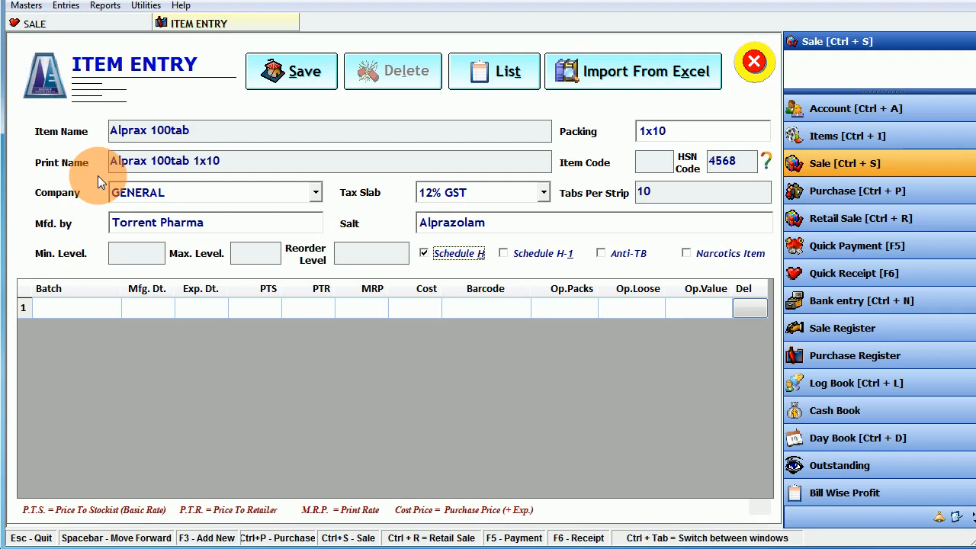
- Add opening stock batch DEF34-AB, expiring 05-2025, with PTS 50 and PTR 50
key("Tab")
key("Tab")
key("Tab")
key("Tab")
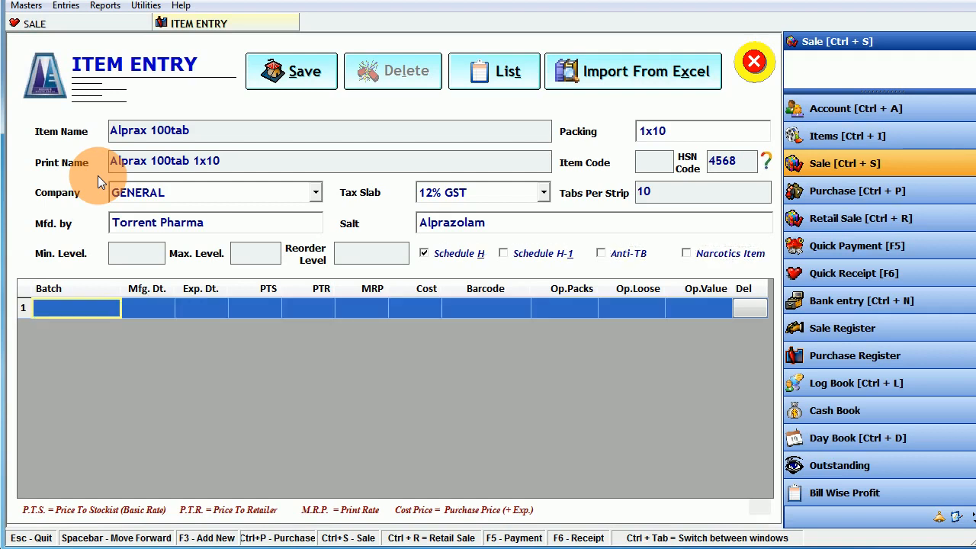
type("DE")
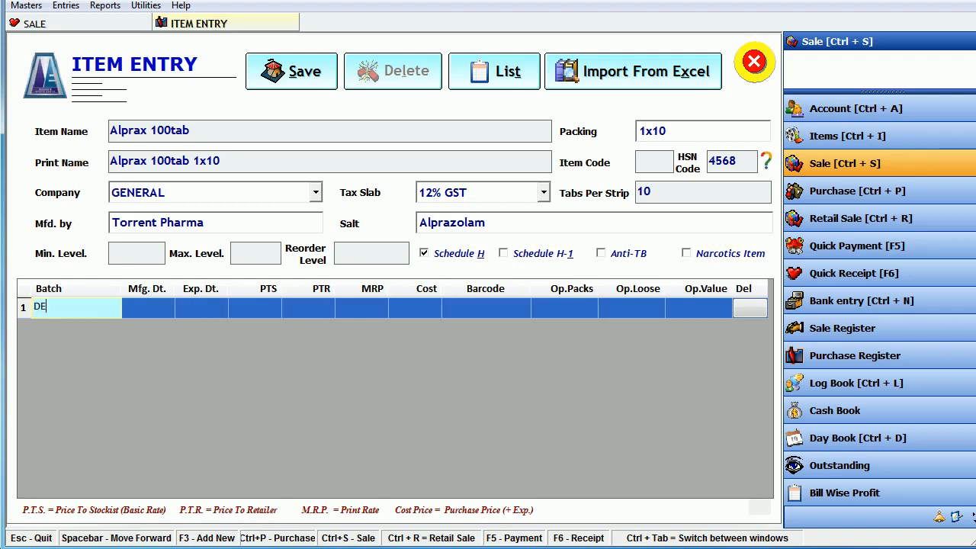
type("F34-AB")
key("Return")
key("Return")
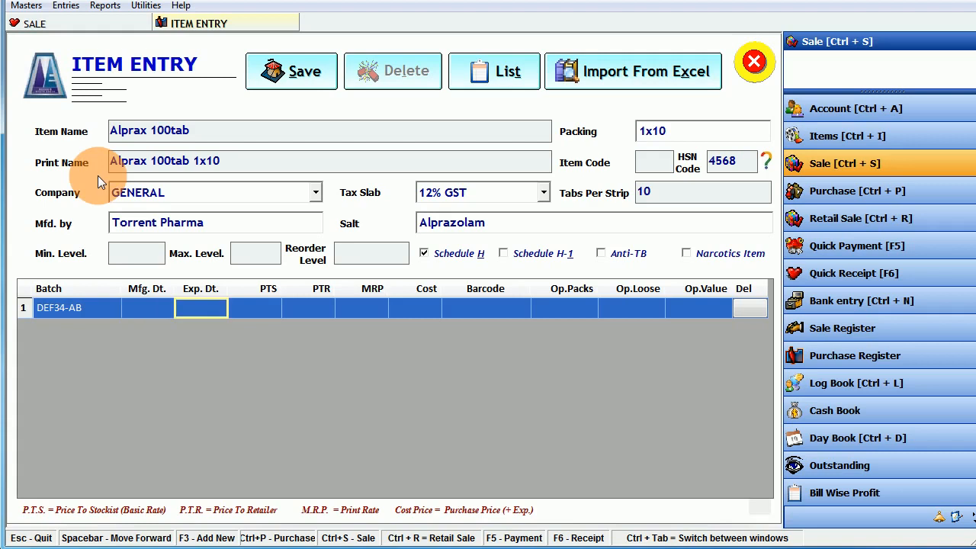
type("05-")
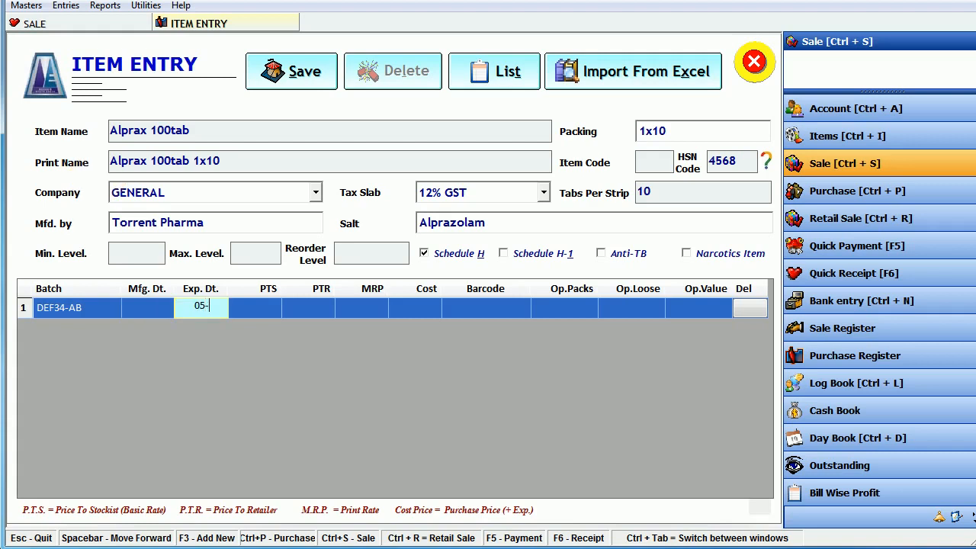
type("2025")
left_click(98, 175)
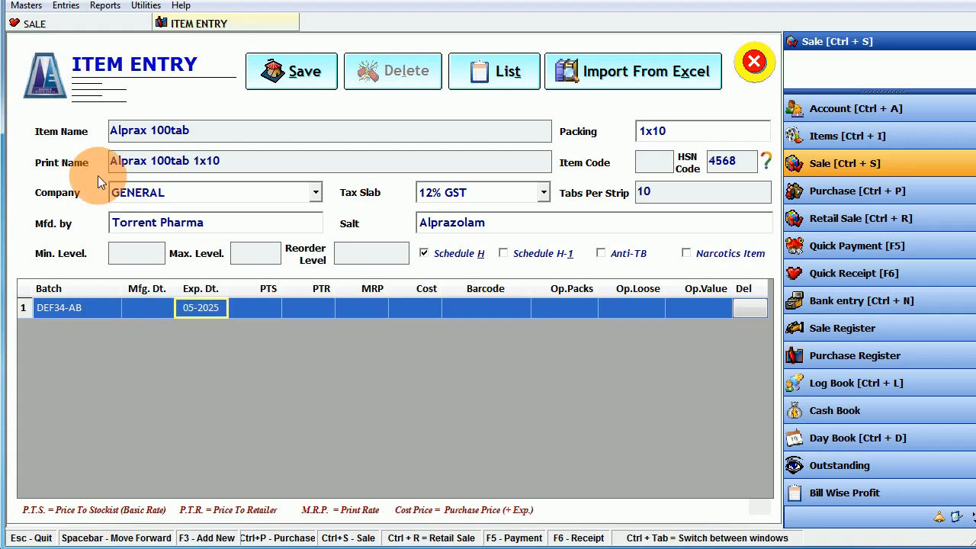
key("Return")
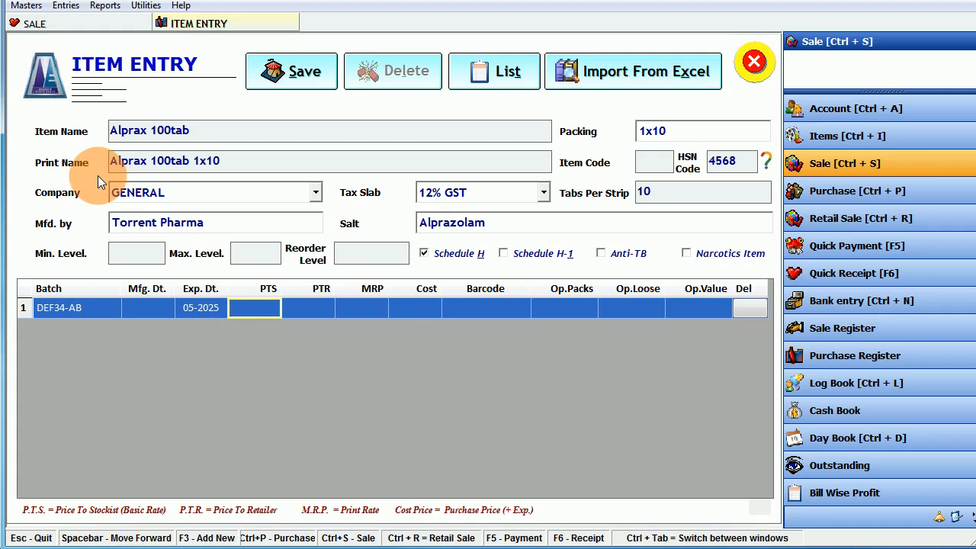
type("50")
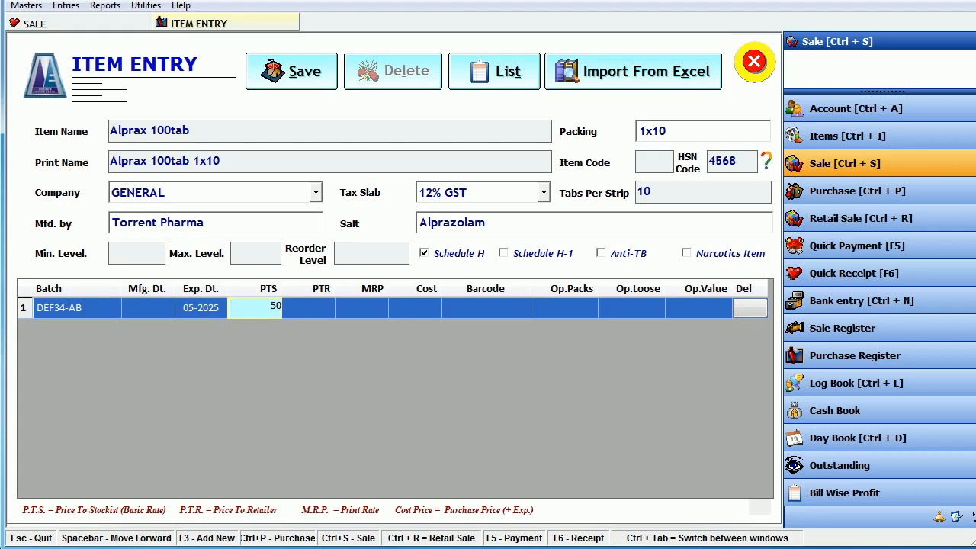
key("Return")
type("50")
key("Return")
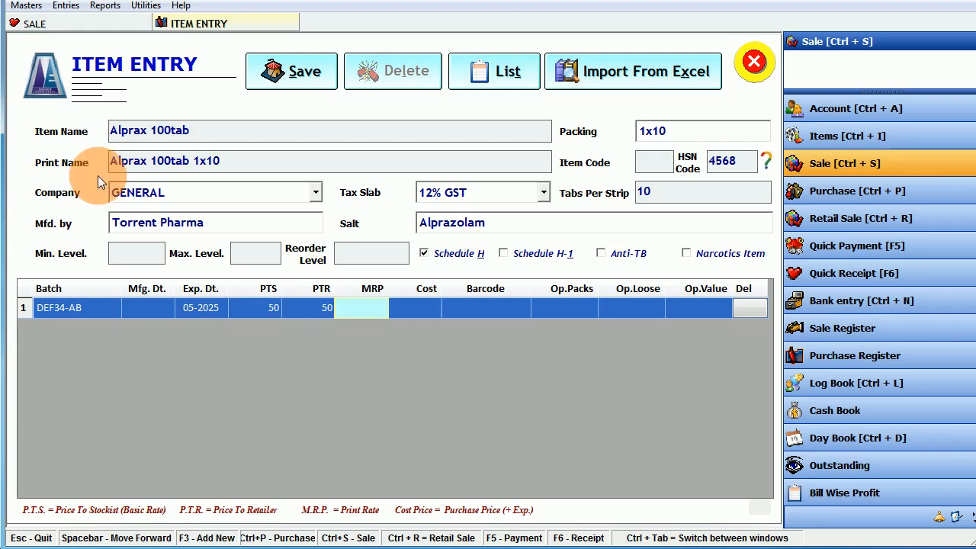
- Set MRP 65, cost 40 and 10 opening packs, then save the Alprax item
type("65")
key("Return")
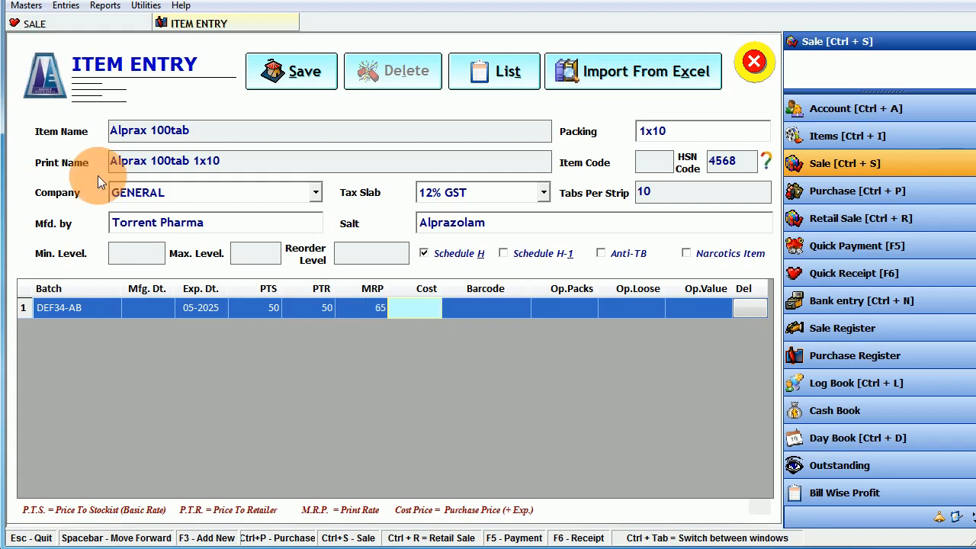
type("40")
key("Return")
key("Return")
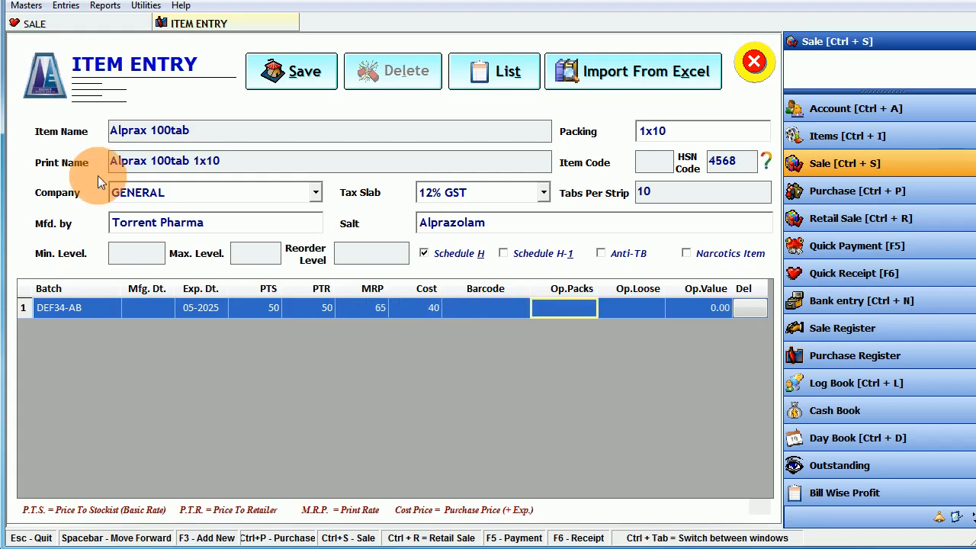
type("10")
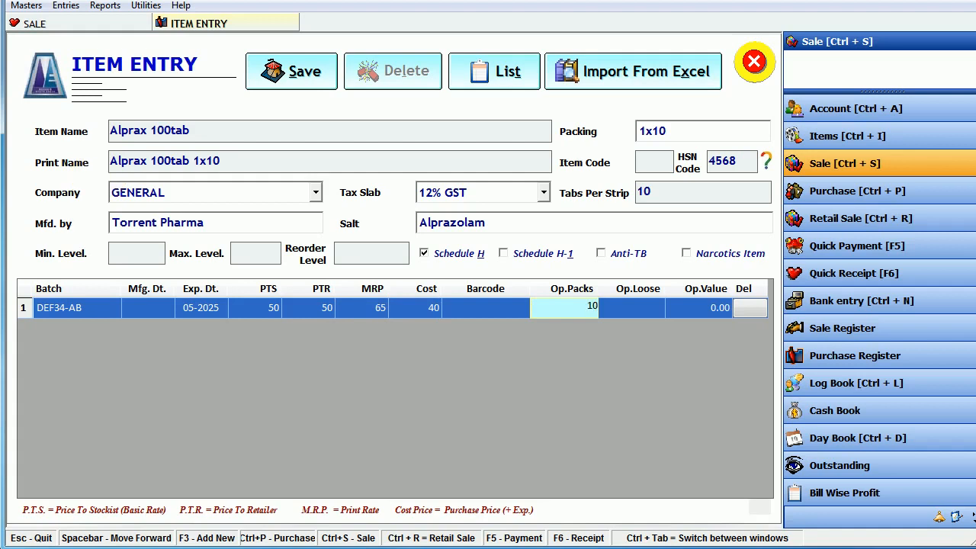
key("Return")
key("Return")
key("Return")
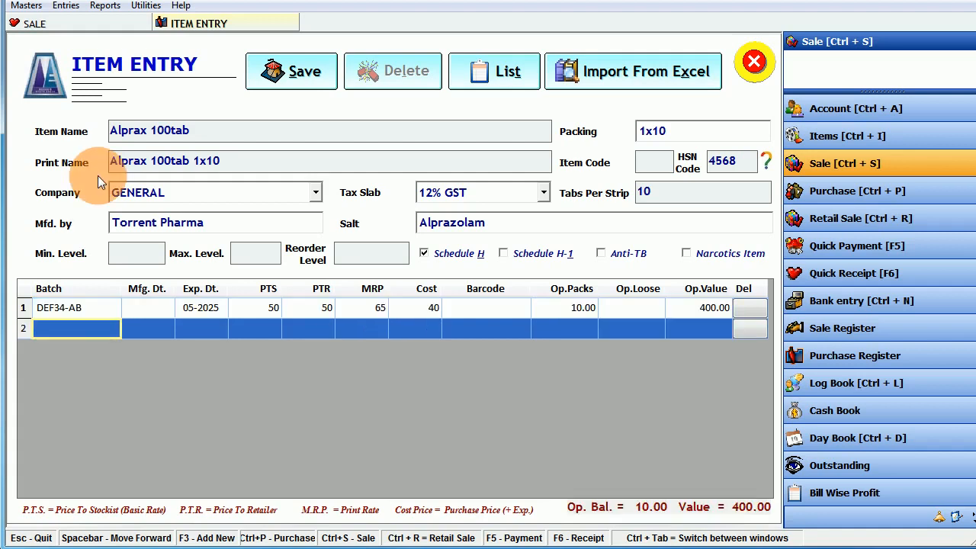
left_click(255, 76)
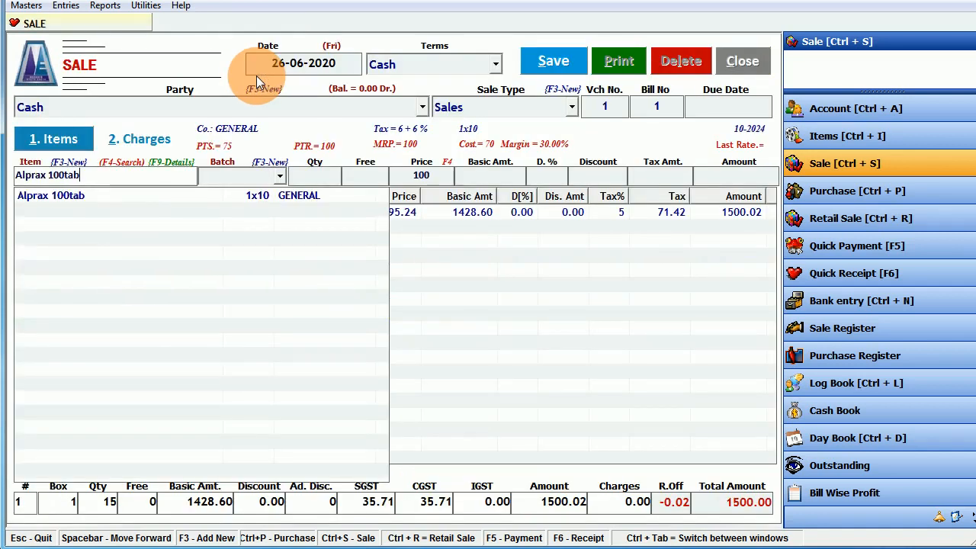
- Bill one box of Alprax 100tab, batch DEF34-AB, at tax-inclusive net price 65
key("Down")
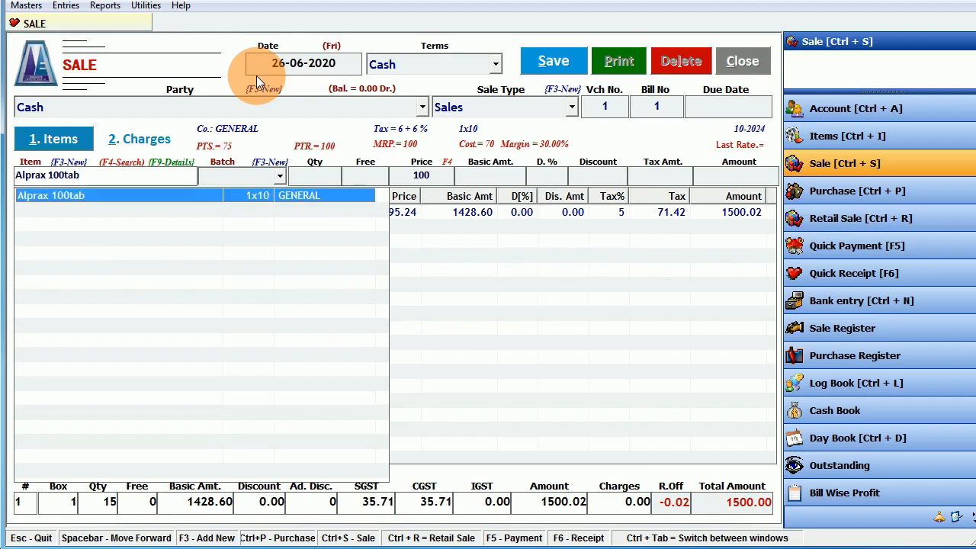
key("Return")
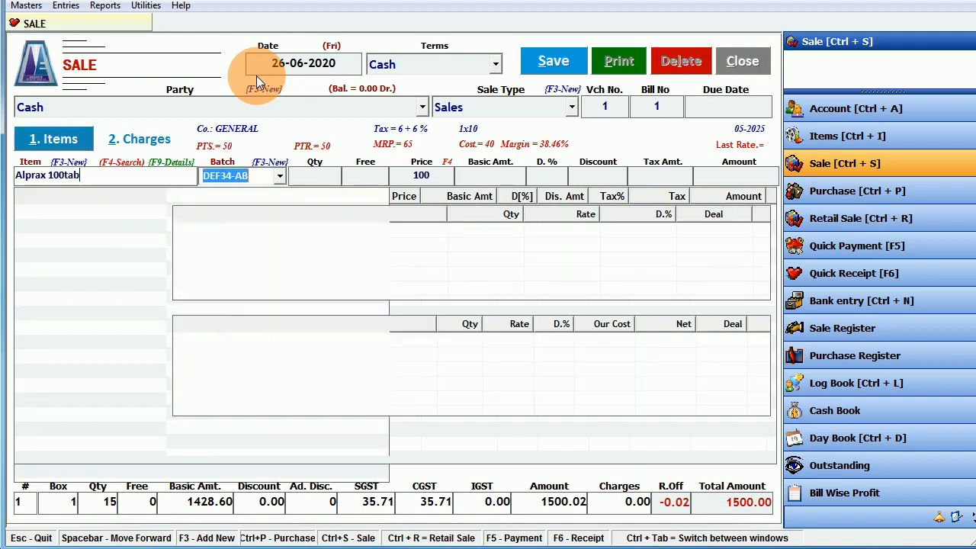
key("Return")
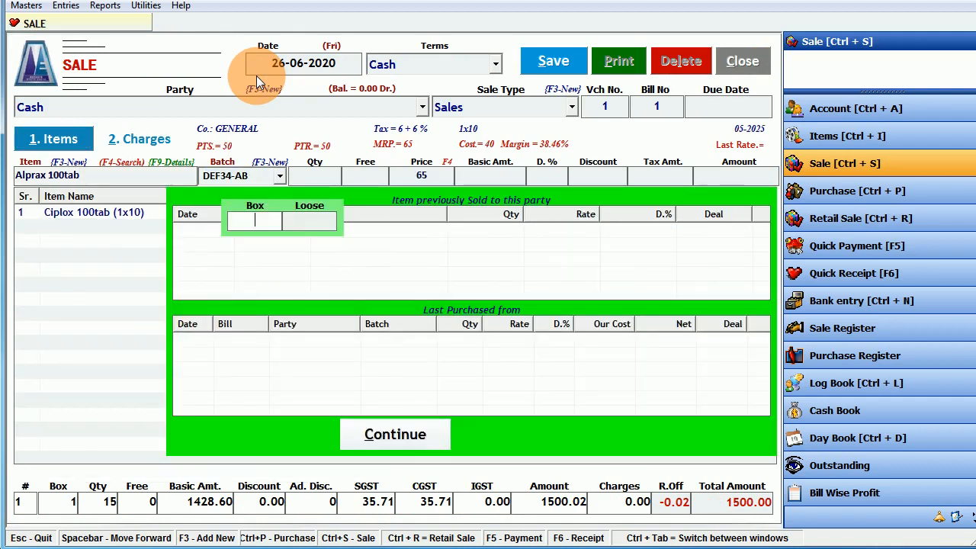
type("1")
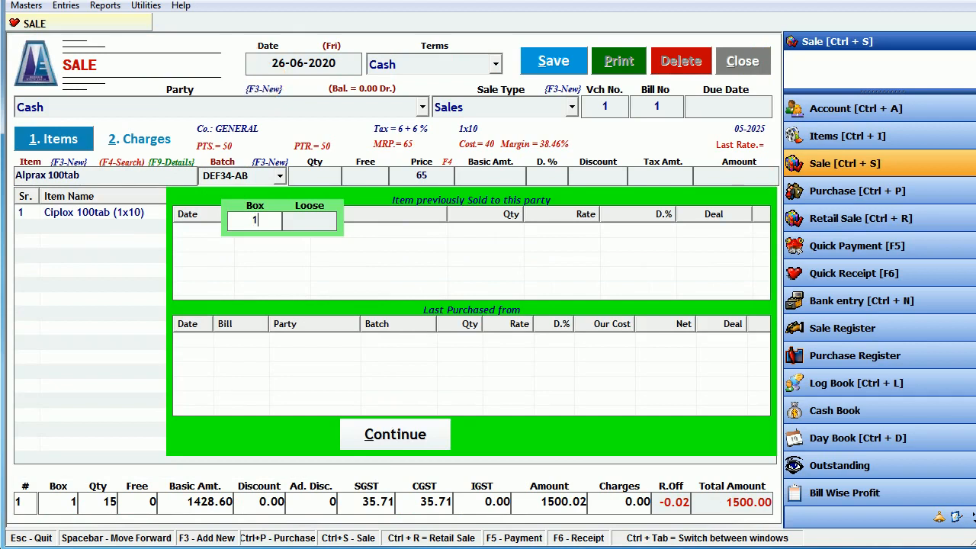
key("Return")
key("Return")
key("F4")
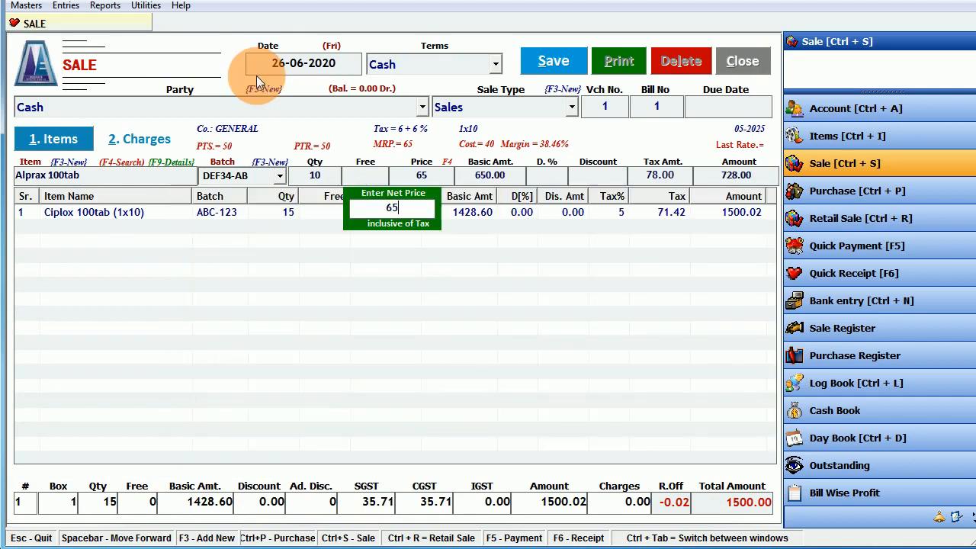
key("Return")
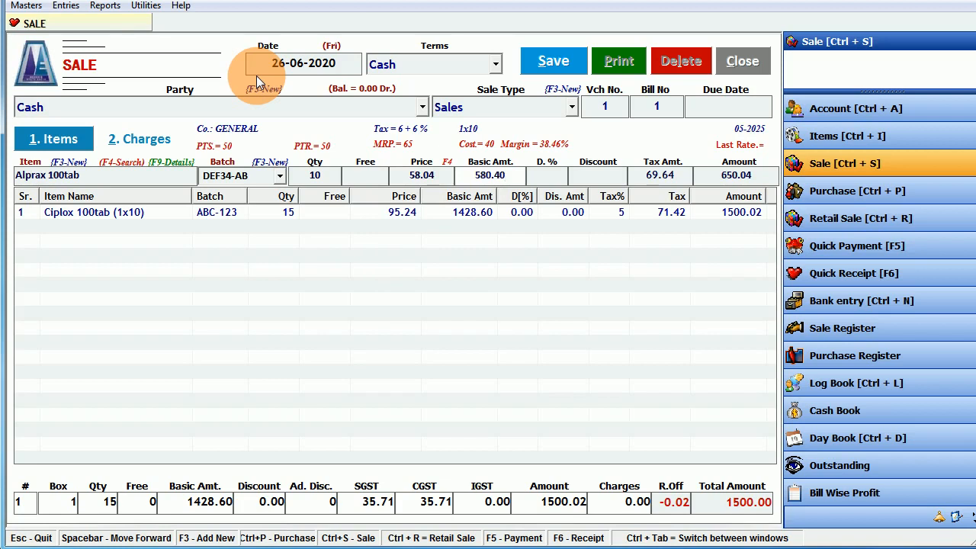
key("Return")
key("Return")
key("Return")
key("Return")
key("Return")
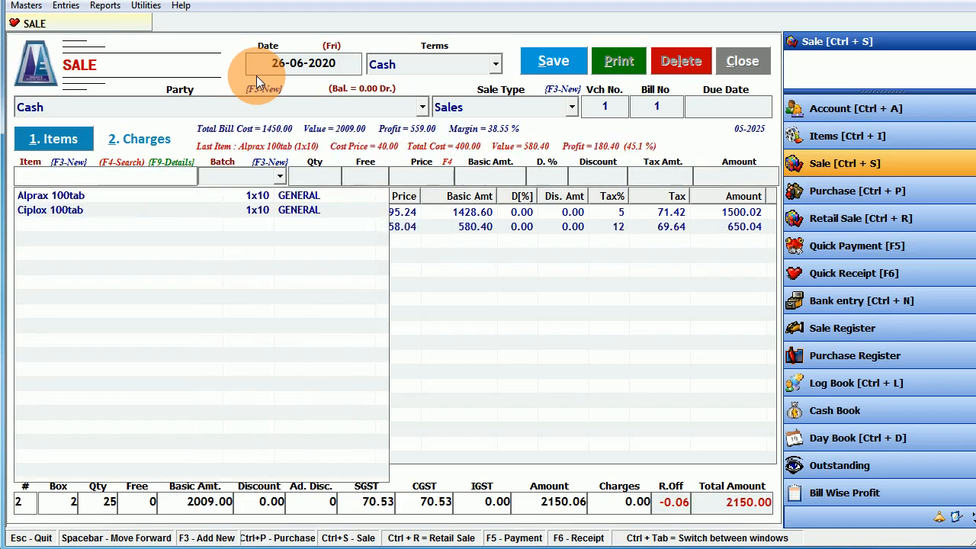
left_click(483, 326)
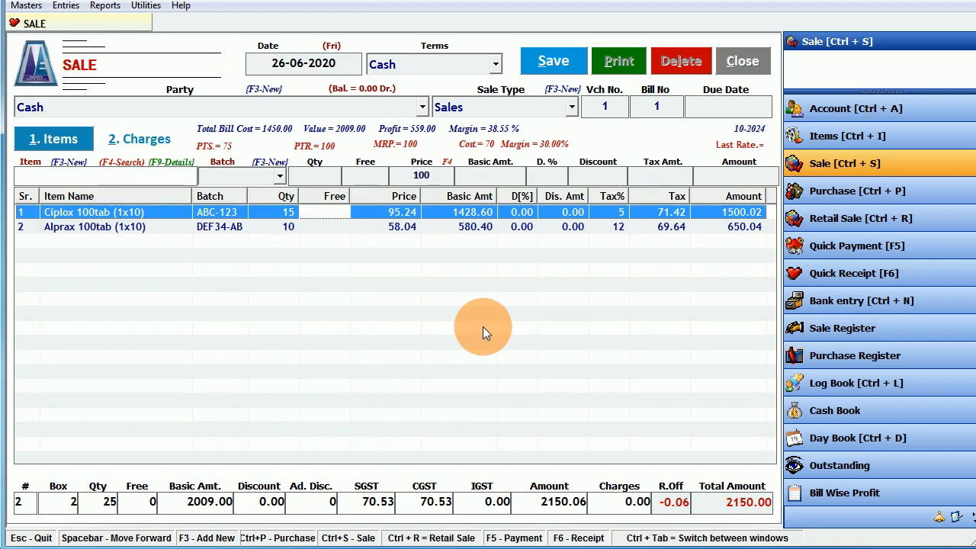
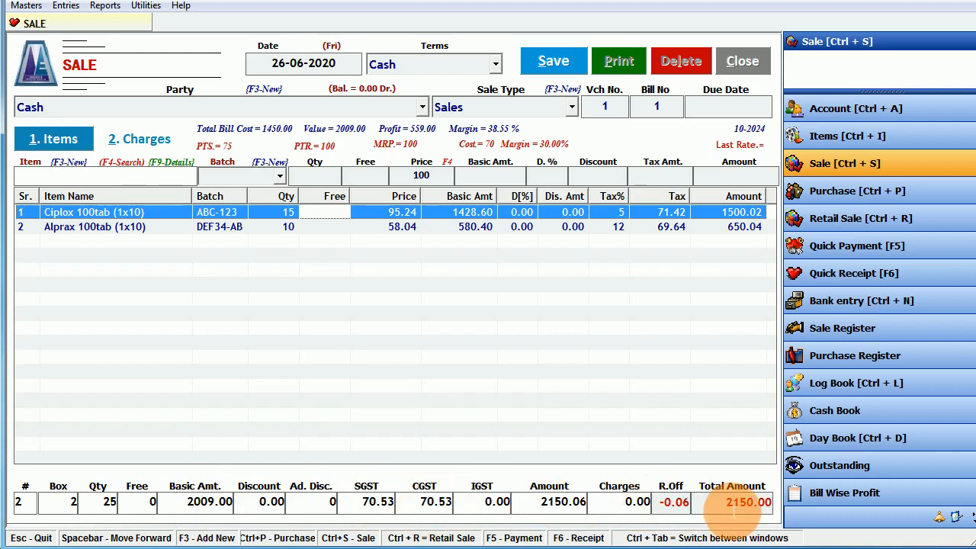
- Save the 2150.00 cash sale bill, acknowledge the saved message, and agree to print it
left_click(553, 61)
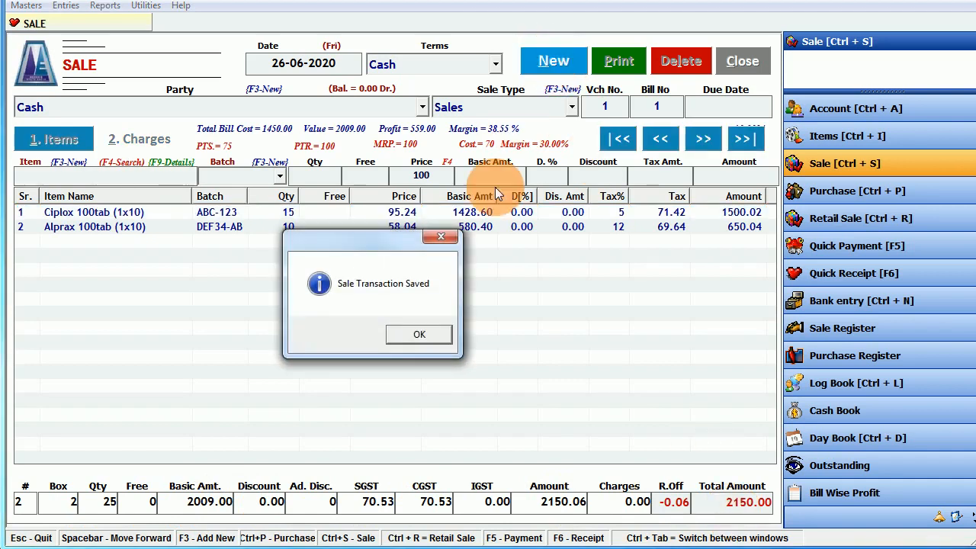
left_click(417, 336)
left_click(417, 335)
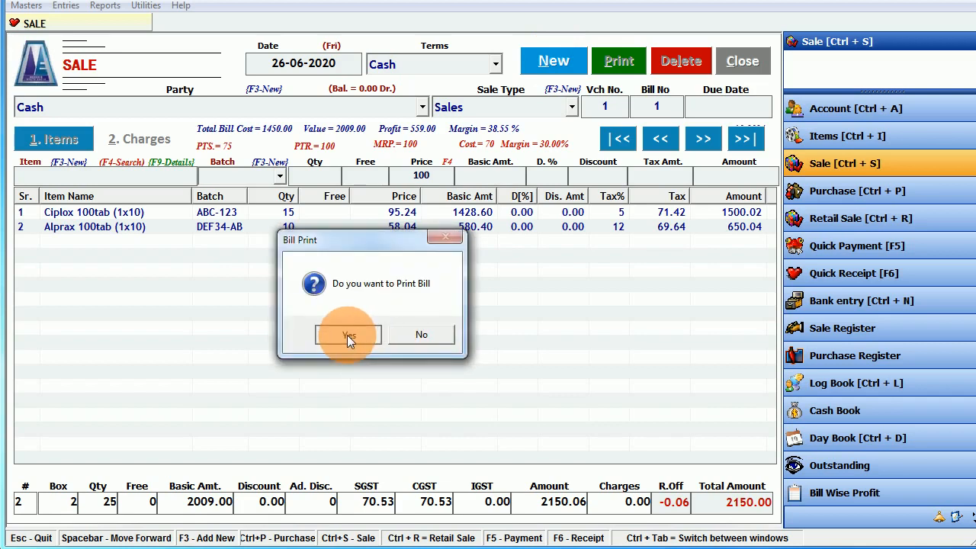
left_click(347, 335)
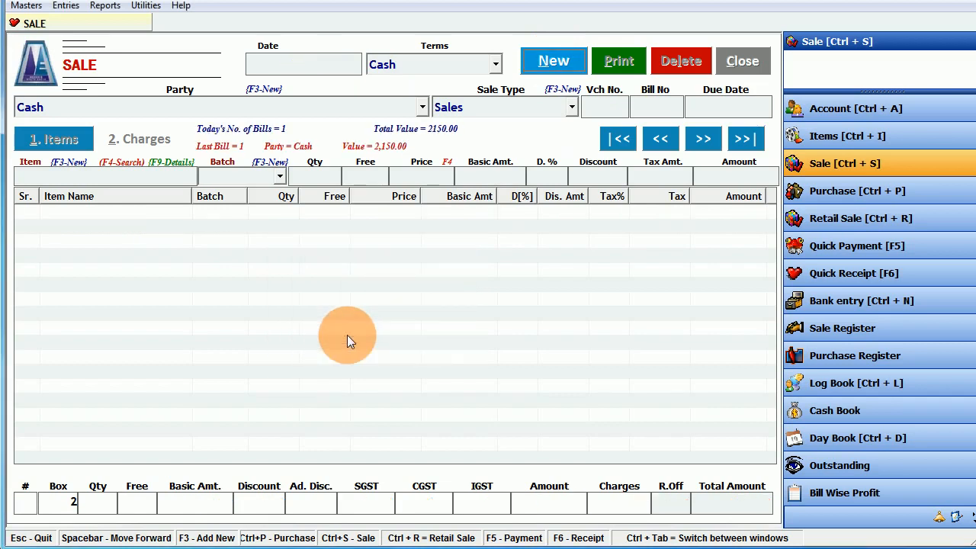
left_click(776, 485)
- Choose the Half print format and try a preview, dismissing the resulting error
left_click(760, 522)
left_click(760, 522)
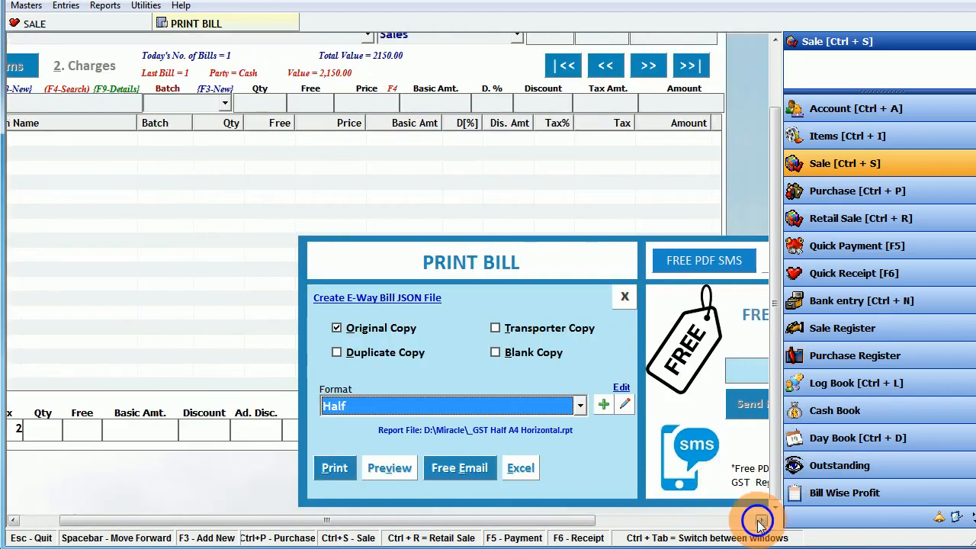
left_click(760, 522)
left_click(760, 522)
left_click(761, 522)
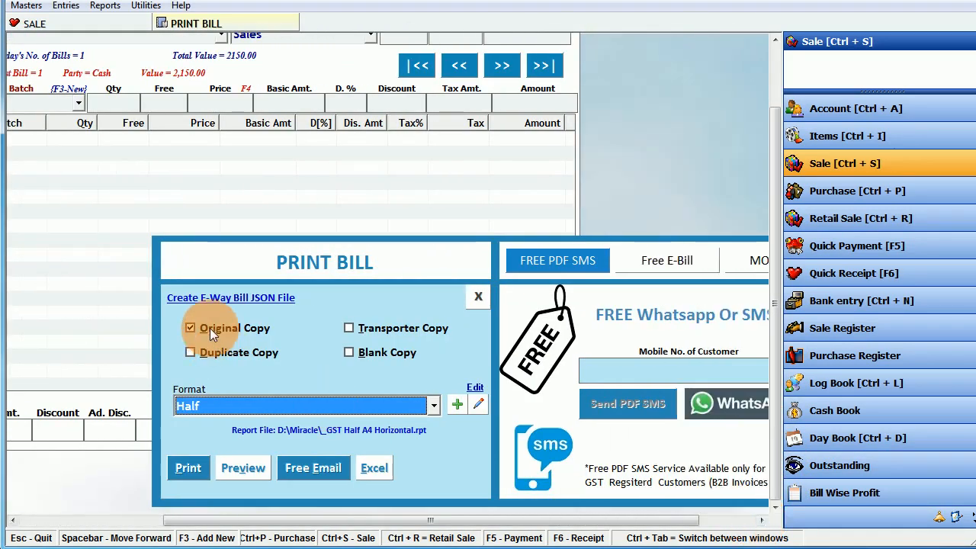
left_click(209, 408)
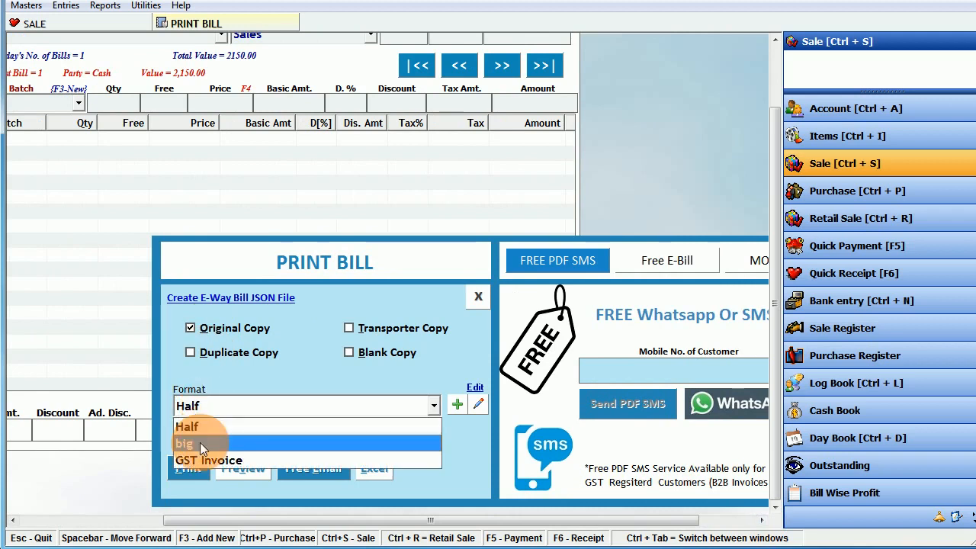
left_click(197, 430)
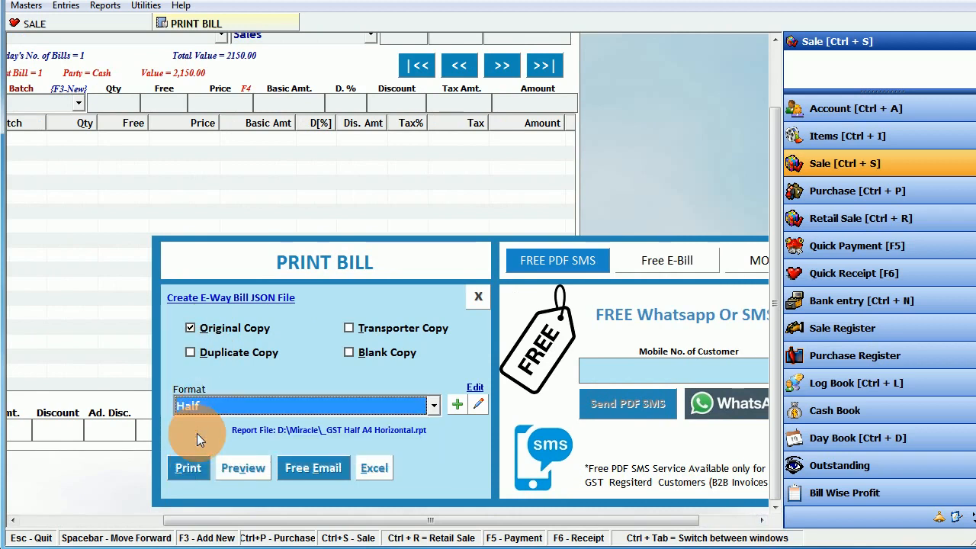
left_click(239, 469)
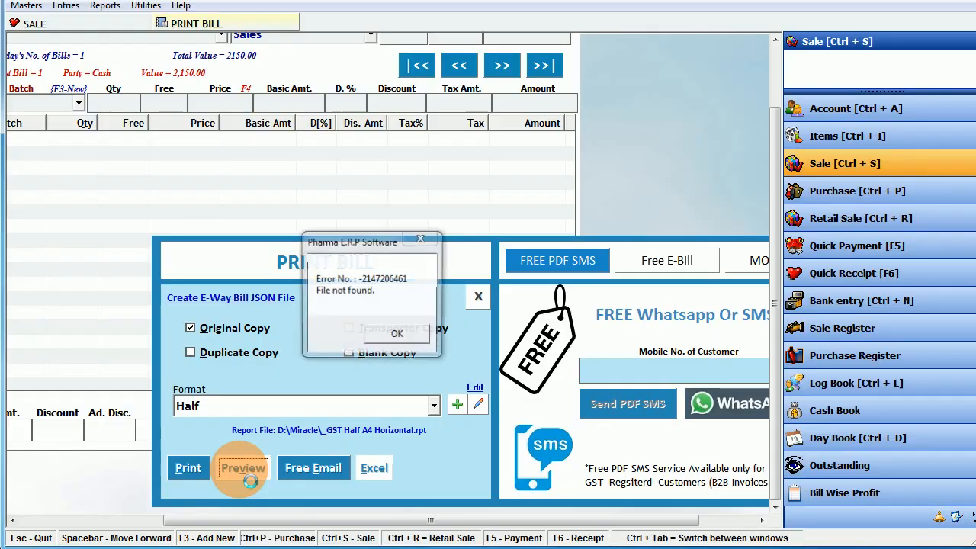
left_click(396, 336)
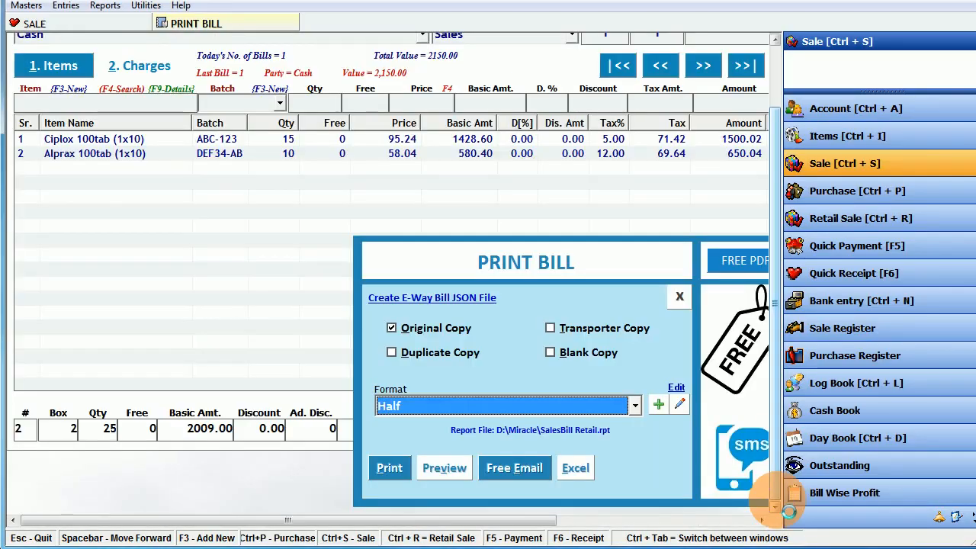
- Keep Half format with only Original Copy ticked, then preview the bill
left_click(523, 407)
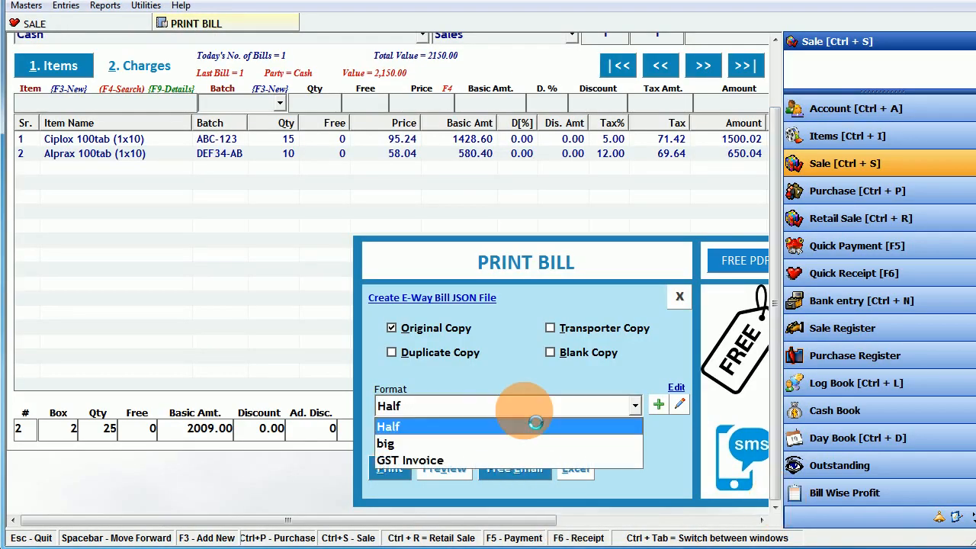
left_click(393, 427)
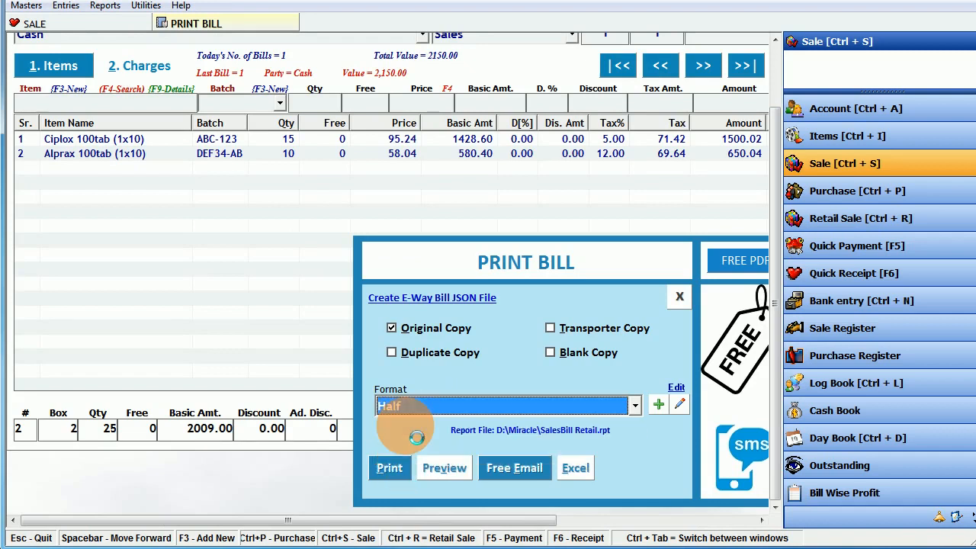
left_click(429, 348)
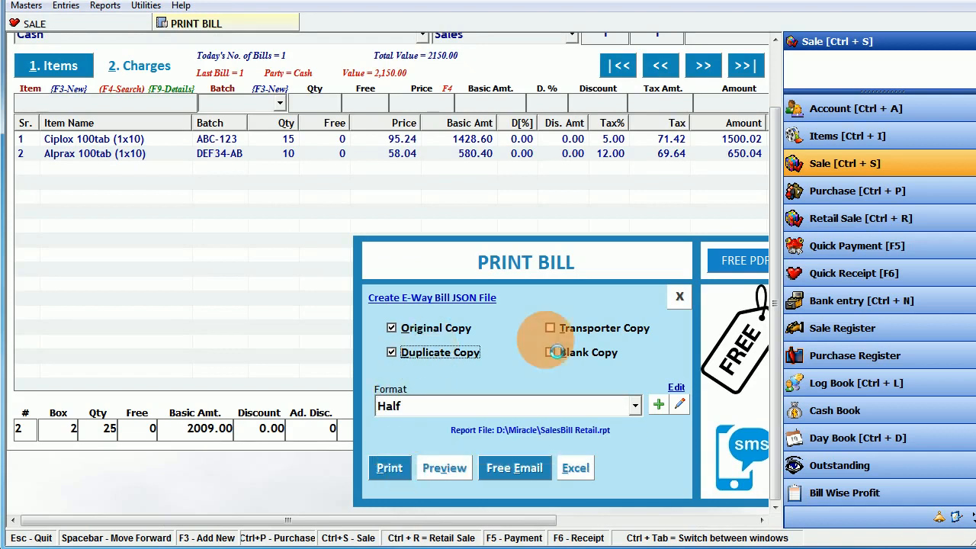
left_click(455, 353)
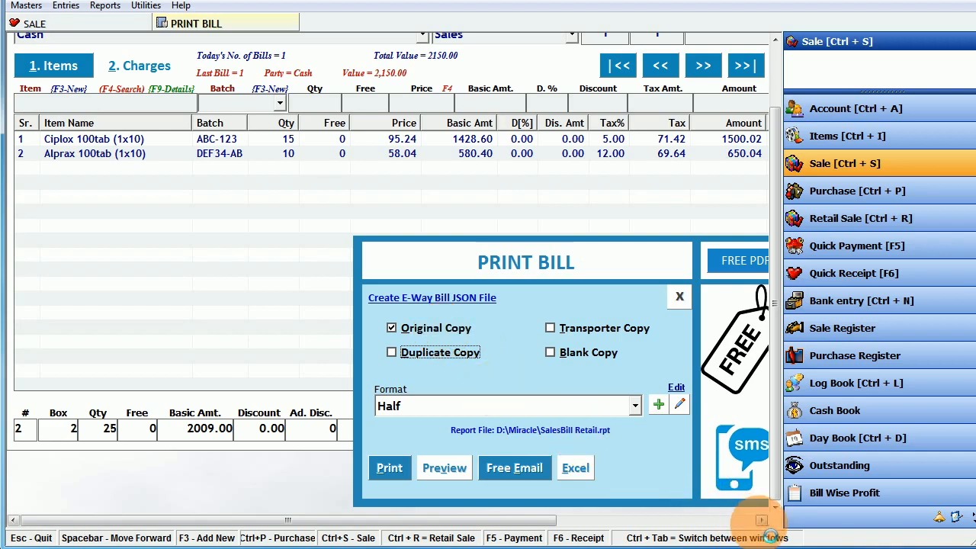
left_click(760, 519)
left_click(761, 521)
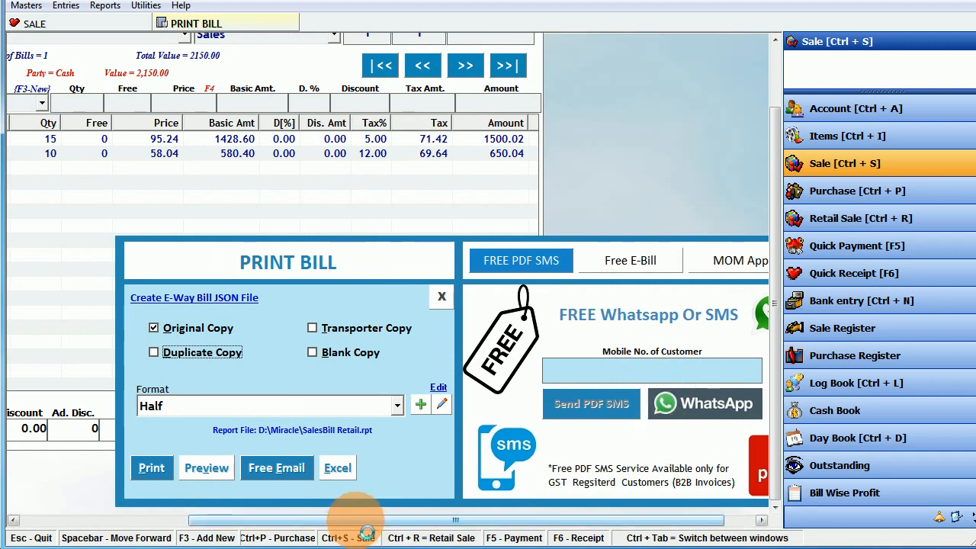
left_click_drag(366, 523, 115, 518)
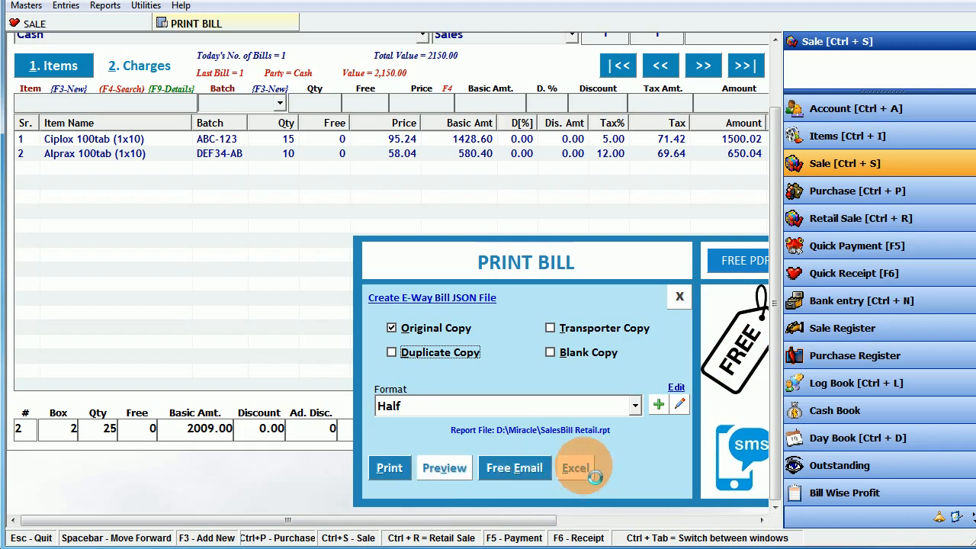
left_click(447, 471)
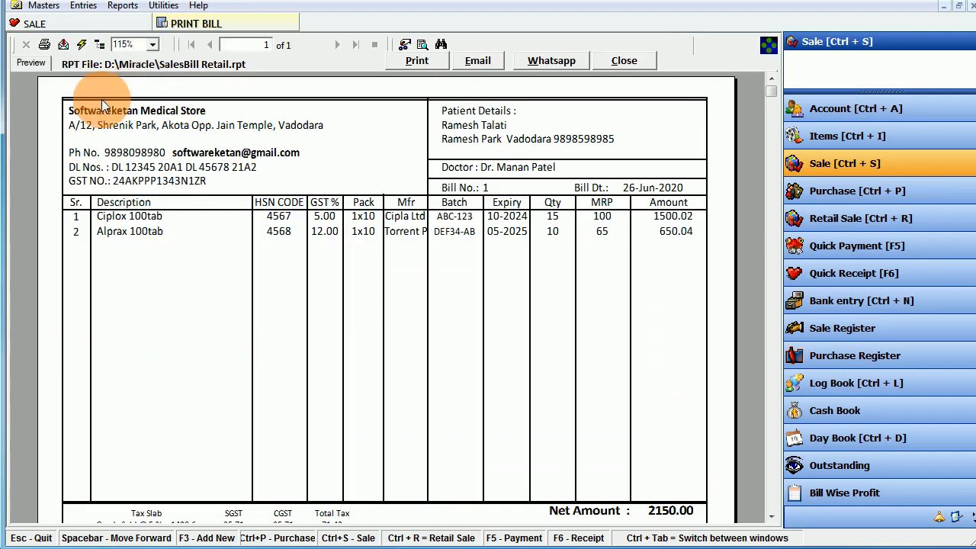
- Inspect the store header: name, address, phone and e-mail, DL Nos. and GST NO. lines
left_click_drag(96, 110, 164, 124)
left_click(167, 126)
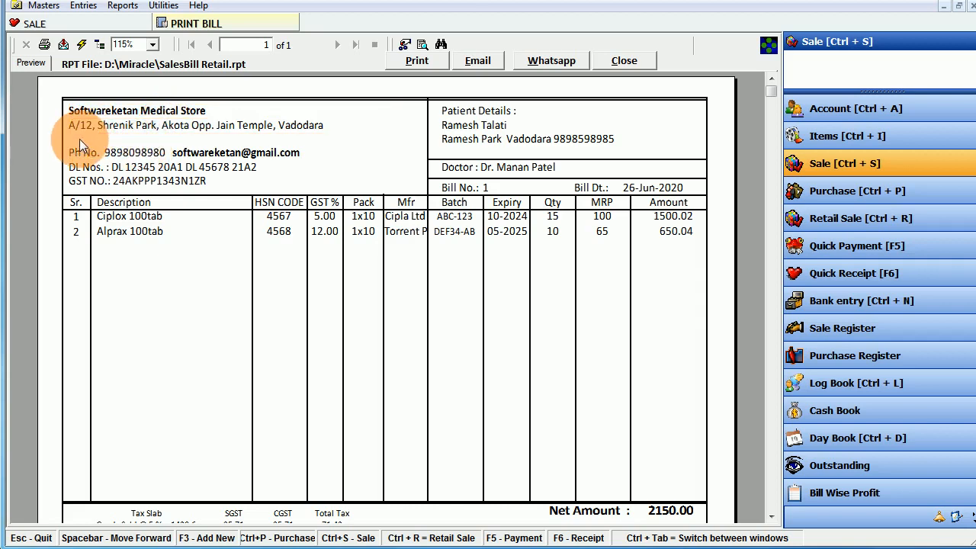
left_click(116, 154)
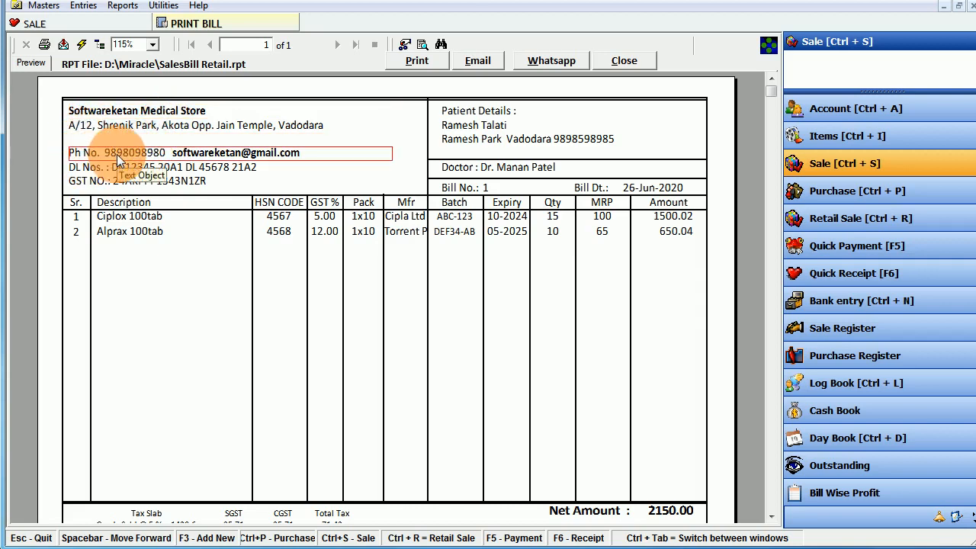
left_click(197, 169)
left_click(160, 183)
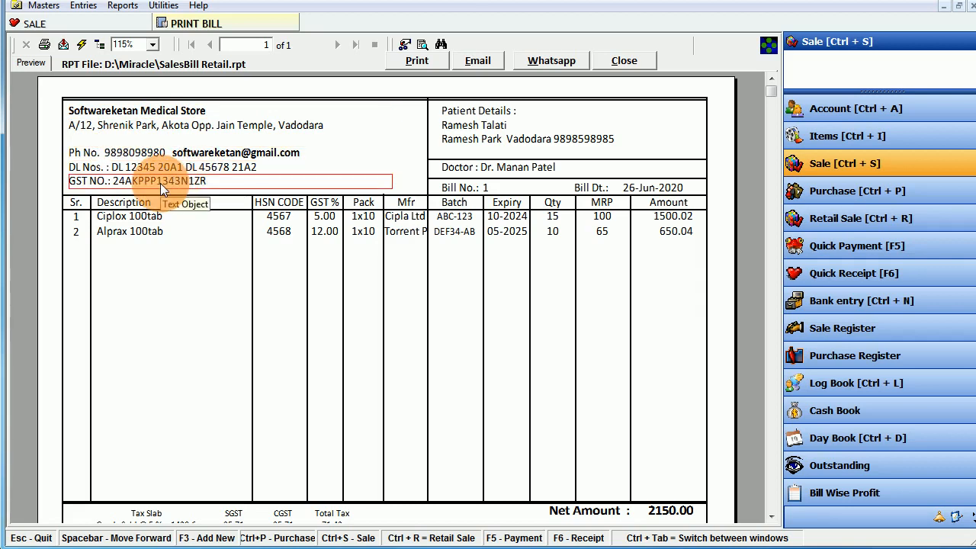
- Inspect the patient and doctor details, bill number 1 and bill date 26-Jun-2020
left_click(468, 113)
left_click(468, 126)
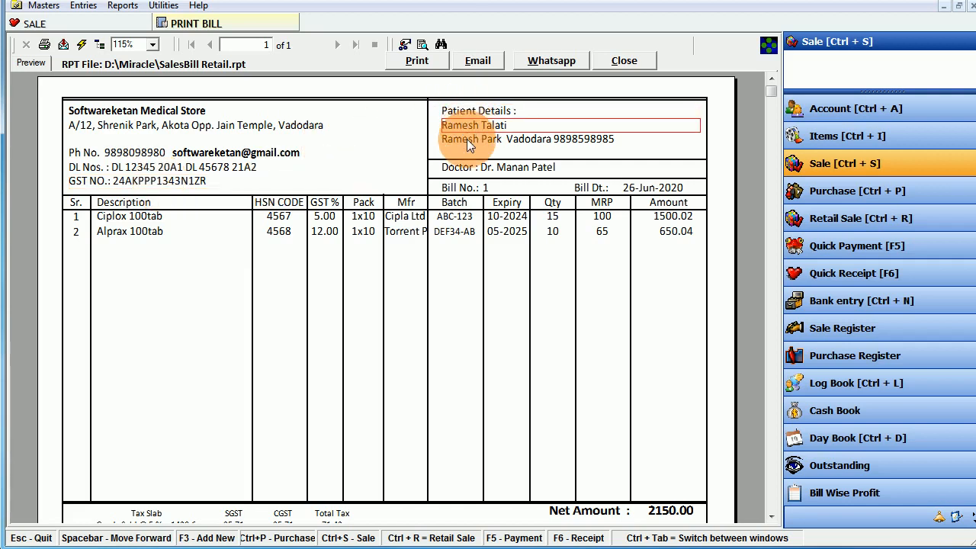
left_click(467, 139)
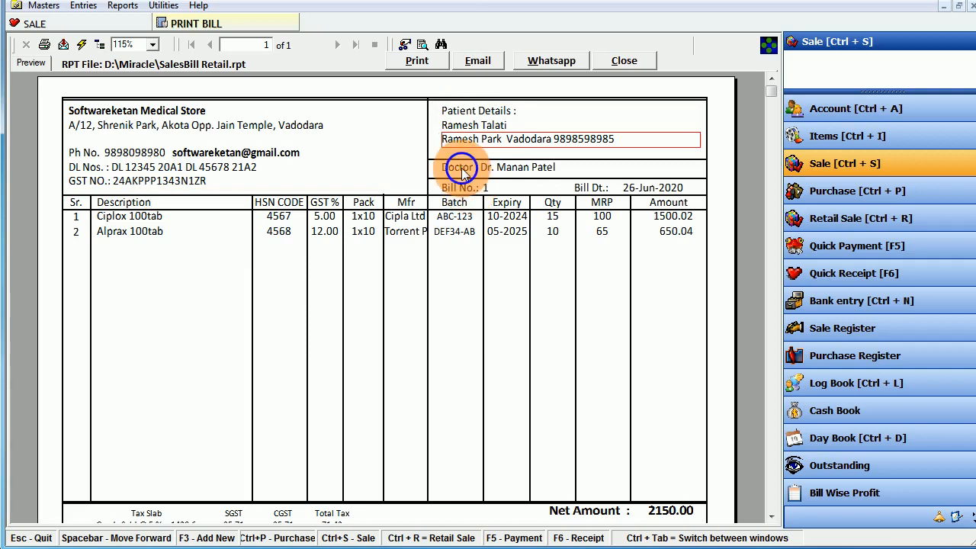
left_click(483, 168)
left_click(469, 188)
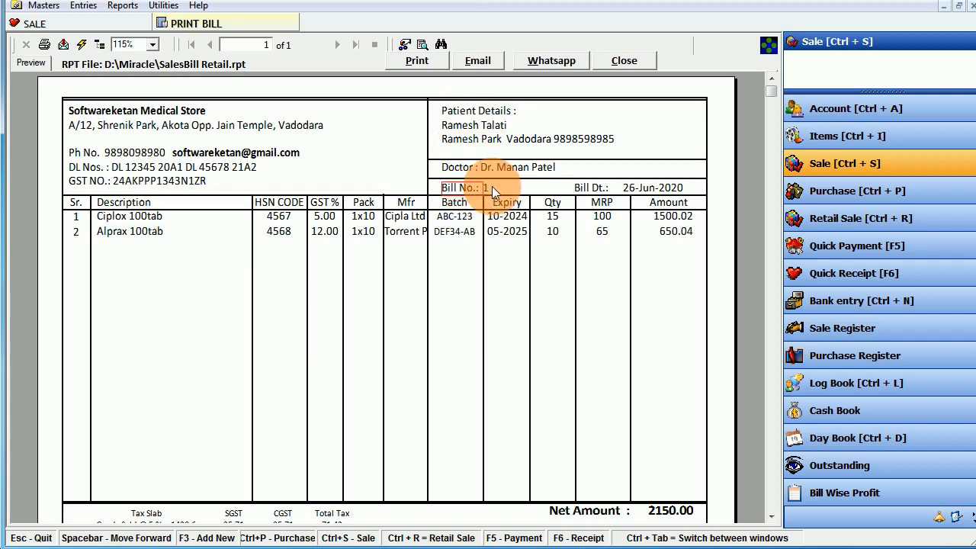
left_click(491, 187)
left_click(596, 193)
left_click(656, 189)
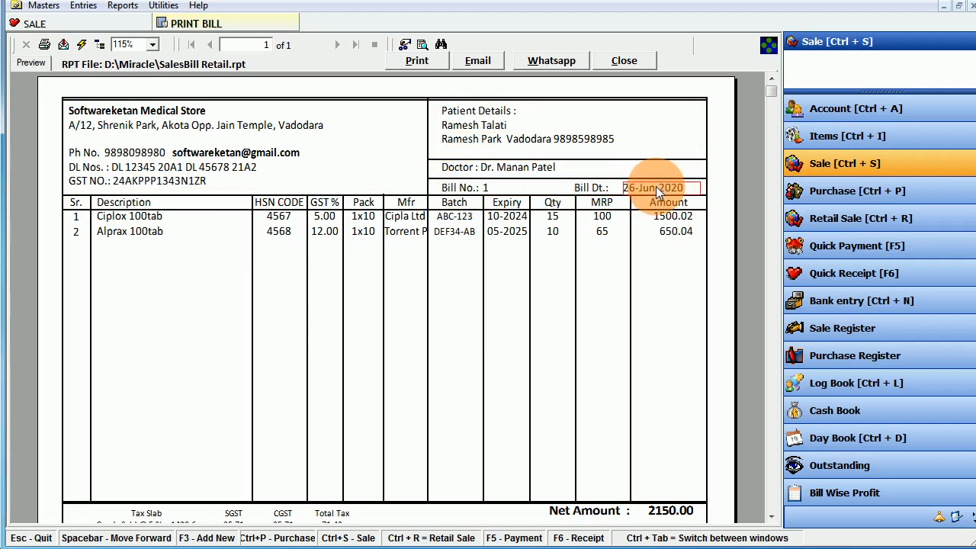
- Review the Ciplox and Alprax lines: HSN 4568, GST 5.00 and 12.00, pack 1x10, manufacturer
left_click(149, 216)
left_click(131, 231)
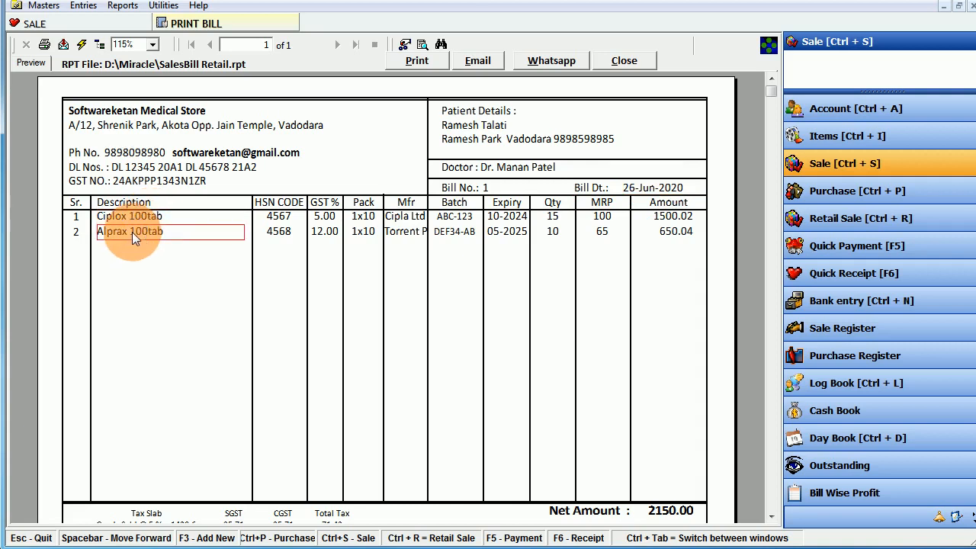
left_click(278, 232)
left_click(323, 217)
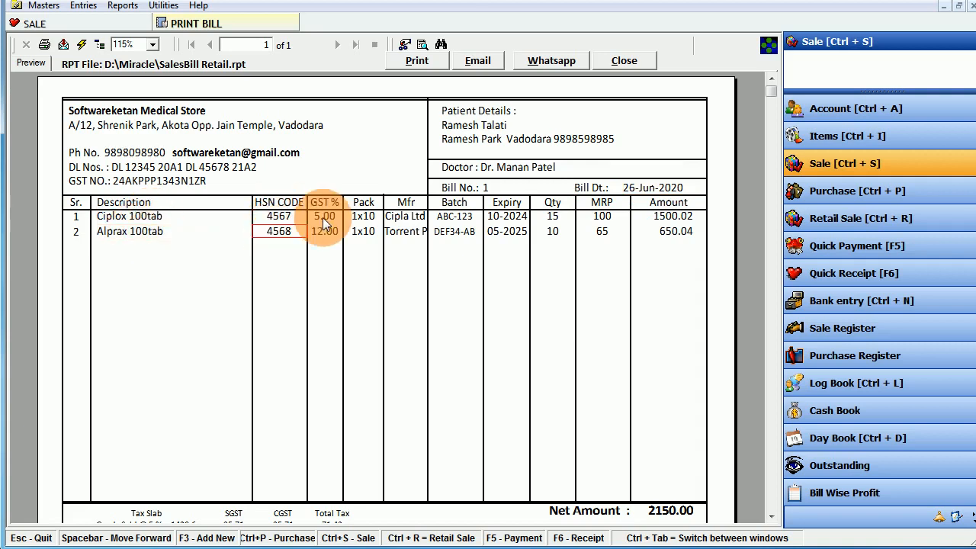
left_click(325, 229)
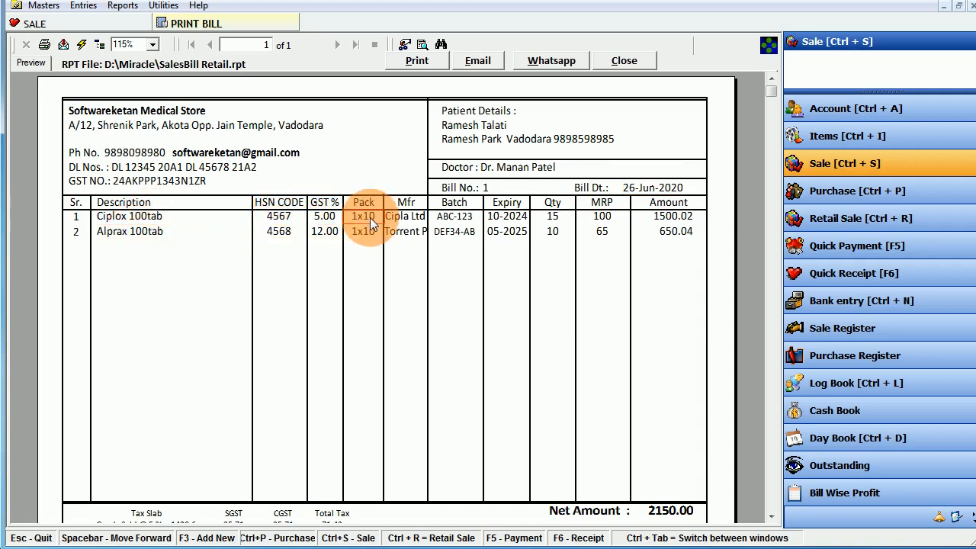
left_click(366, 230)
left_click(409, 215)
left_click(406, 234)
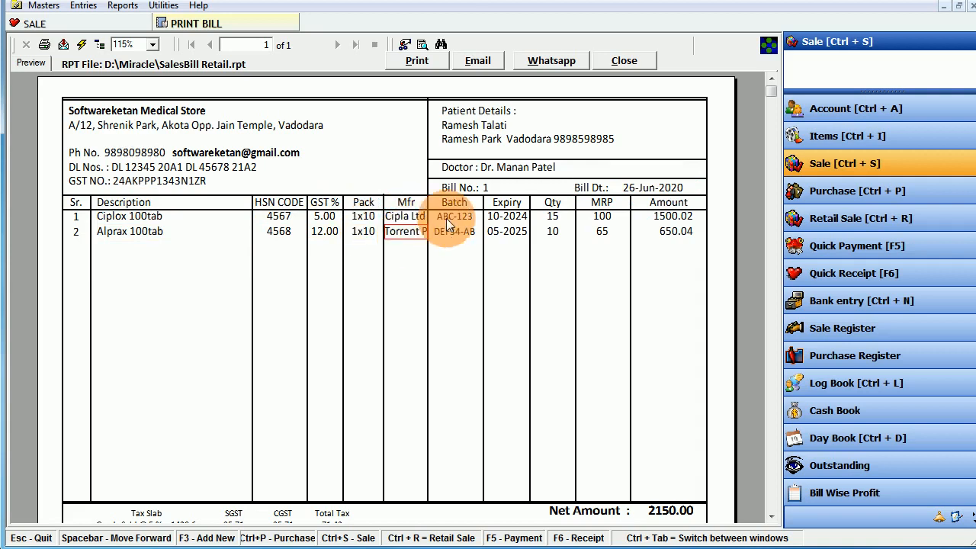
- Review batch ABC-123, expiry dates, quantities 15 and 10, MRP 65 and line amount 650.04
left_click(447, 219)
left_click(509, 219)
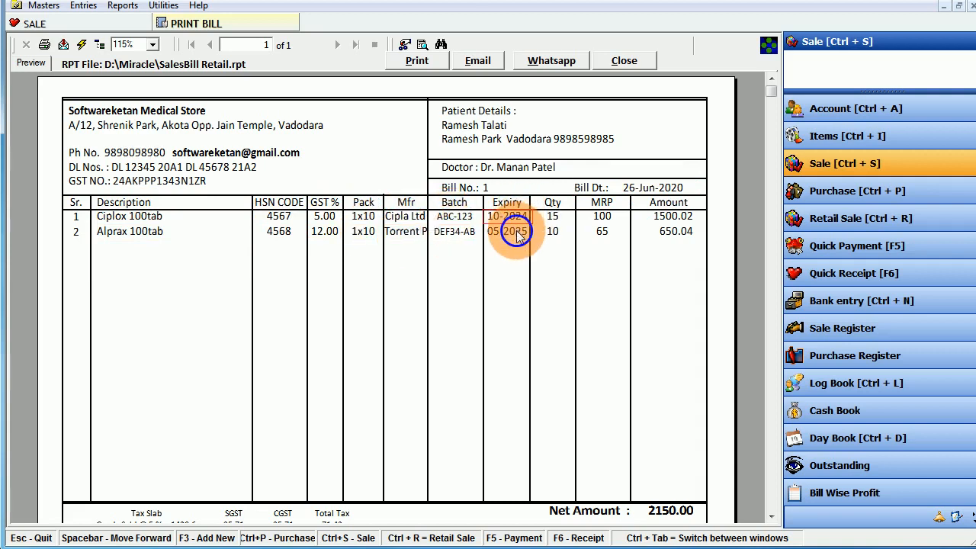
left_click(556, 217)
left_click(556, 232)
left_click(602, 232)
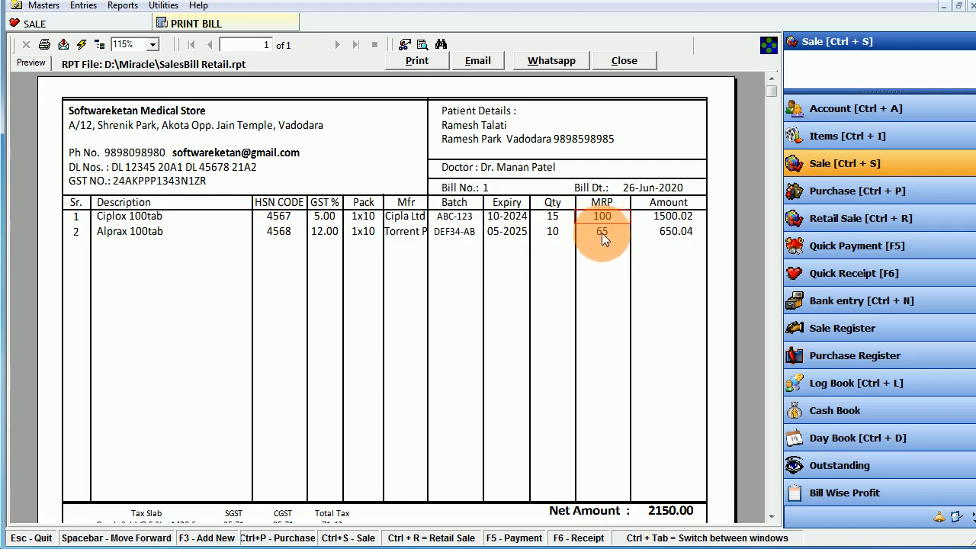
left_click(681, 233)
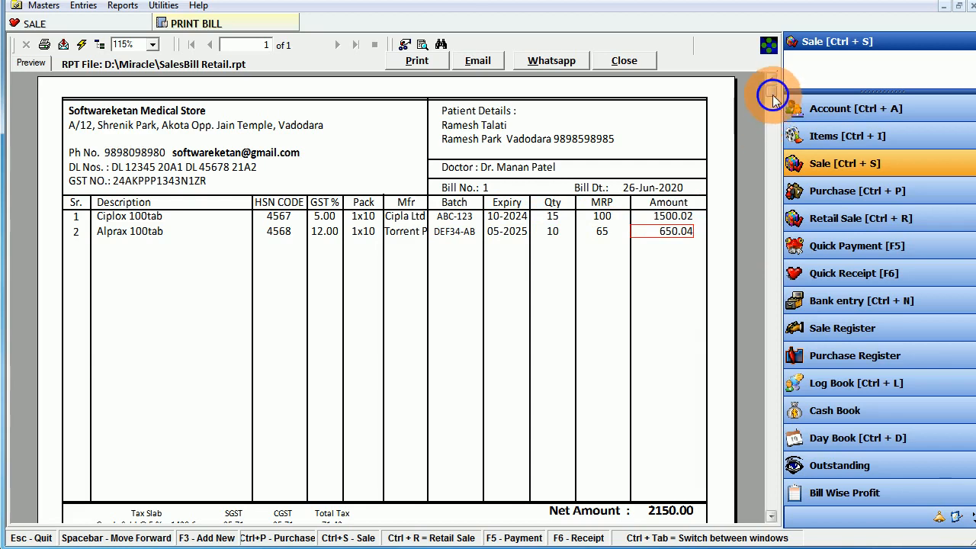
- Review the 2150.00 net amount and the SGST, CGST, total tax and tax slab summary, then close the preview
left_click_drag(772, 95, 755, 249)
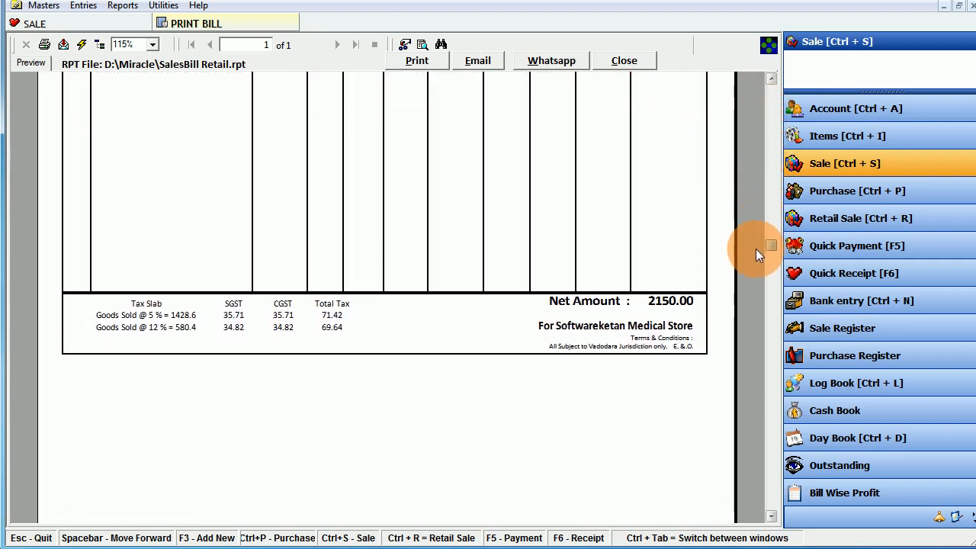
left_click(668, 299)
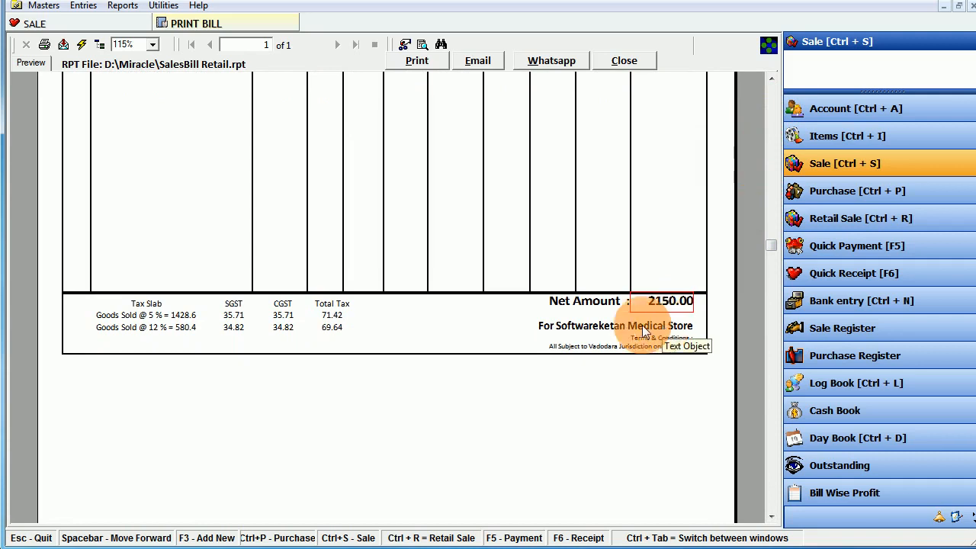
left_click(229, 327)
left_click(283, 328)
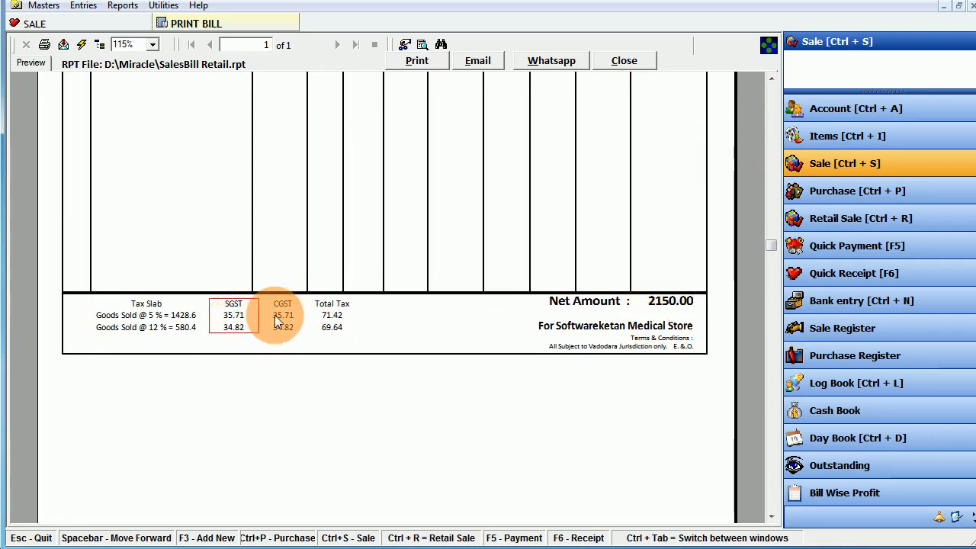
left_click(326, 323)
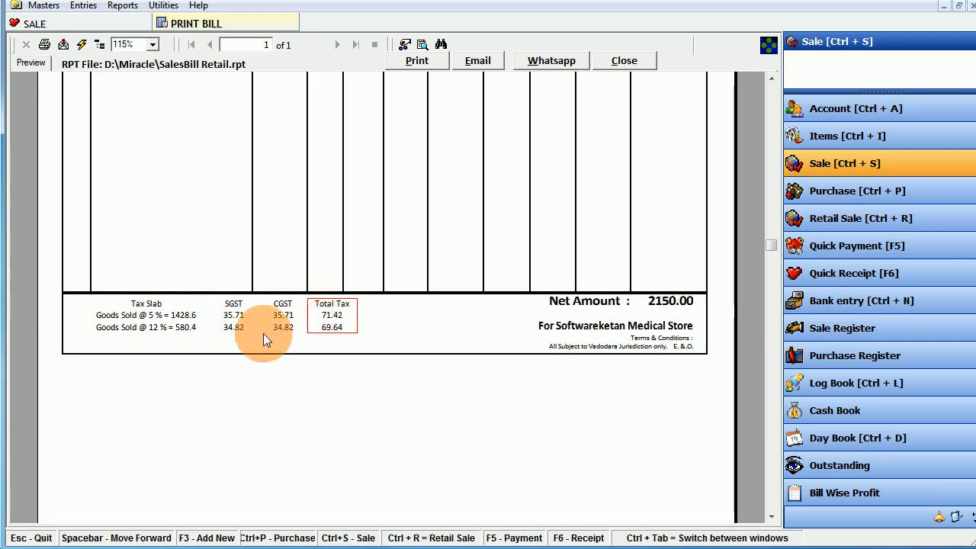
left_click(172, 326)
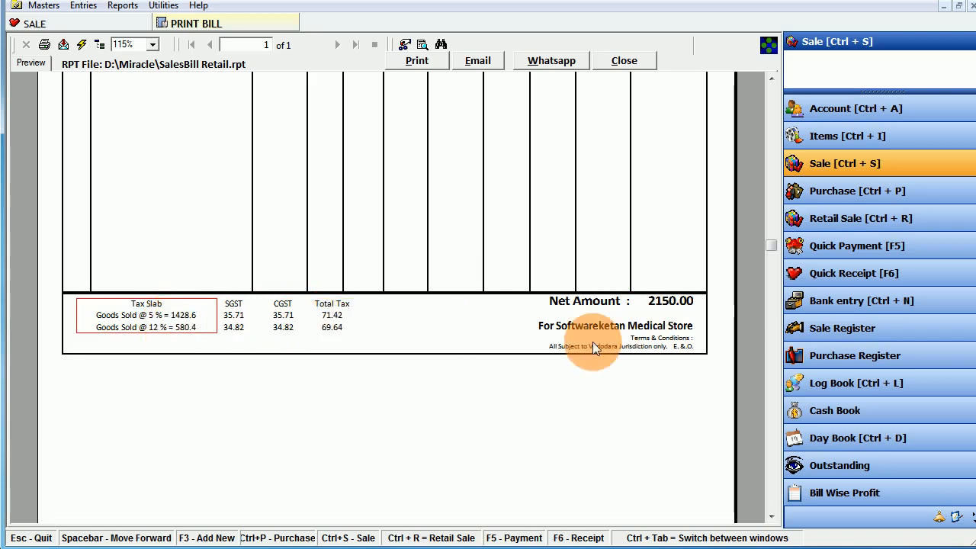
left_click_drag(772, 244, 772, 93)
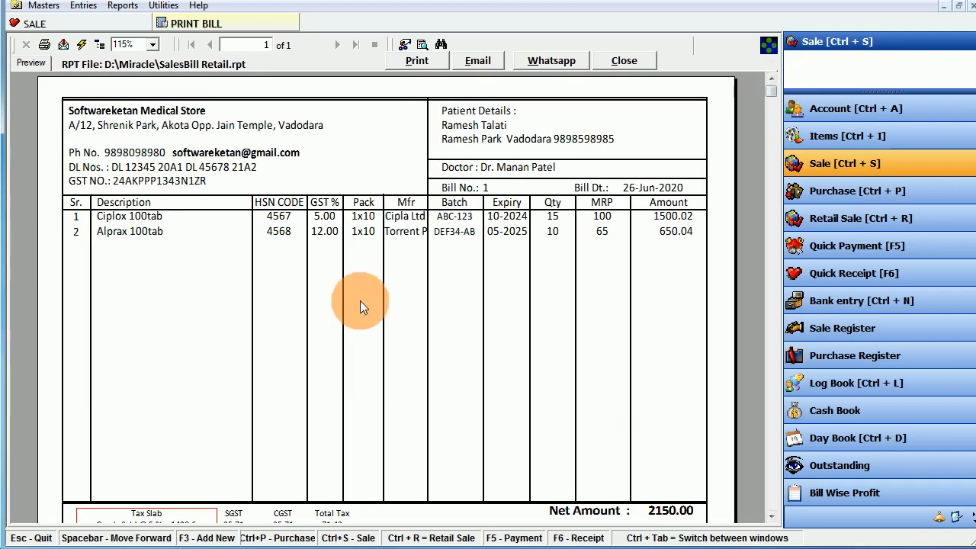
left_click(624, 61)
- Close the print options and the Sale form, cancelling the blank pending transaction
left_click(680, 296)
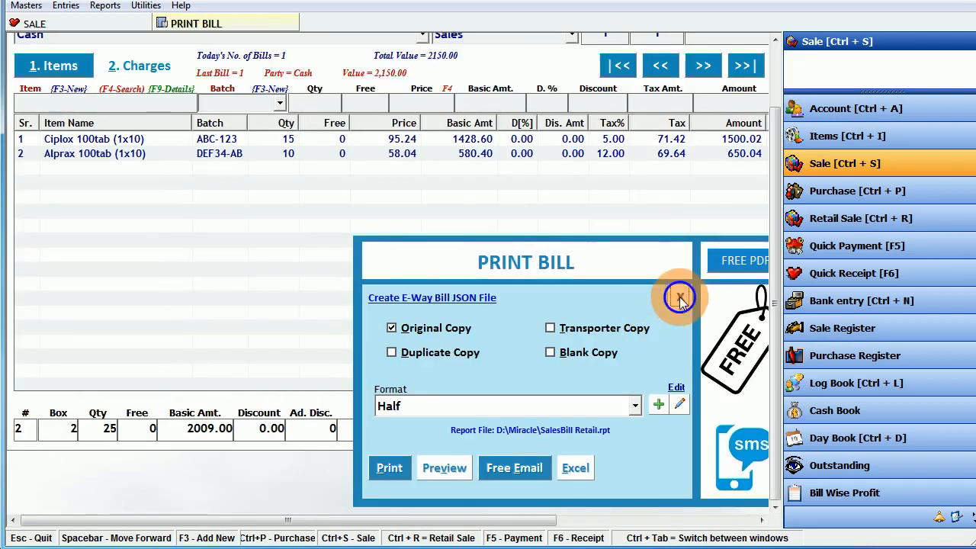
scroll(773, 115, "up", 2)
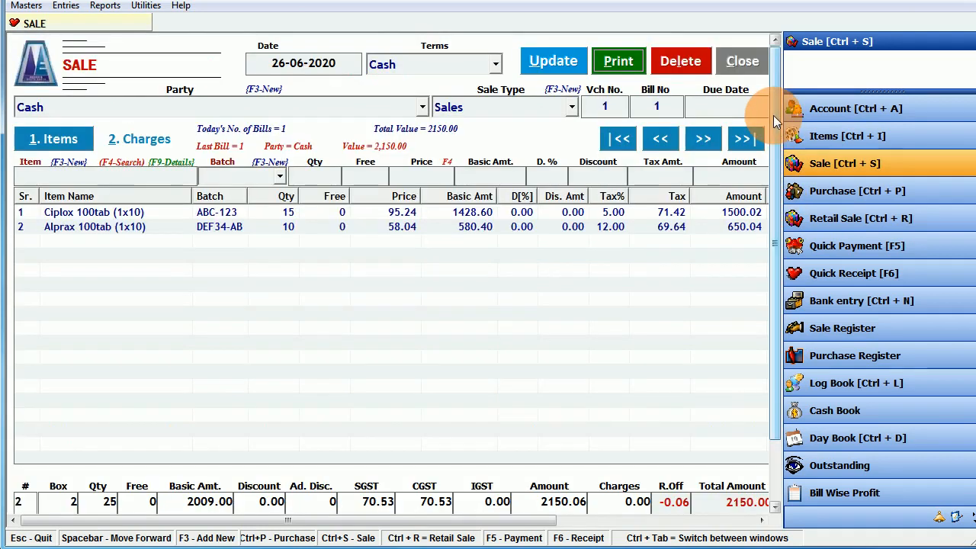
left_click(738, 62)
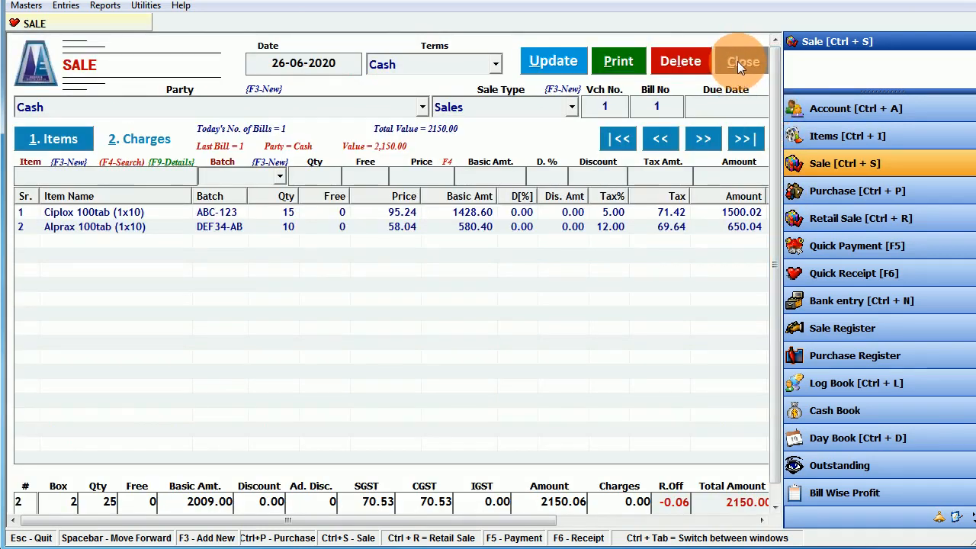
left_click(374, 334)
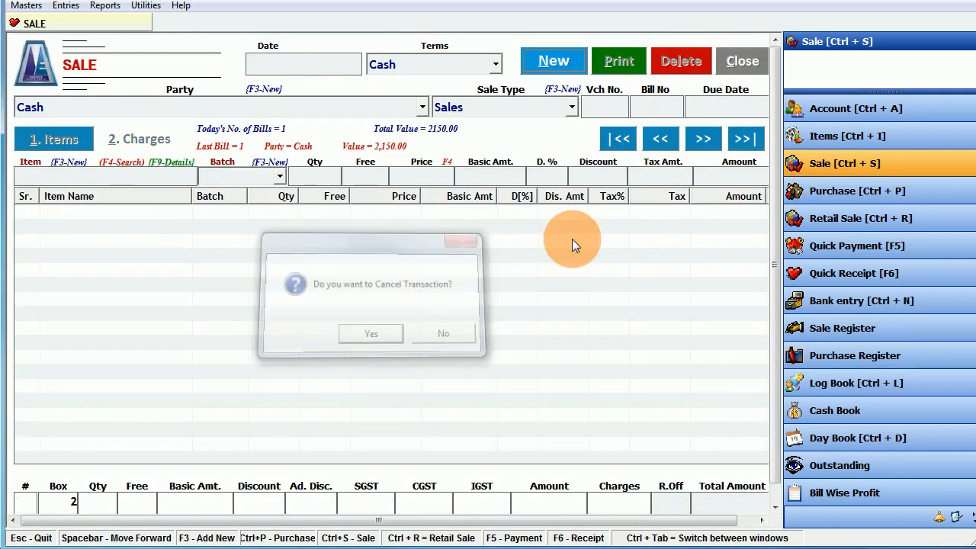
left_click(735, 66)
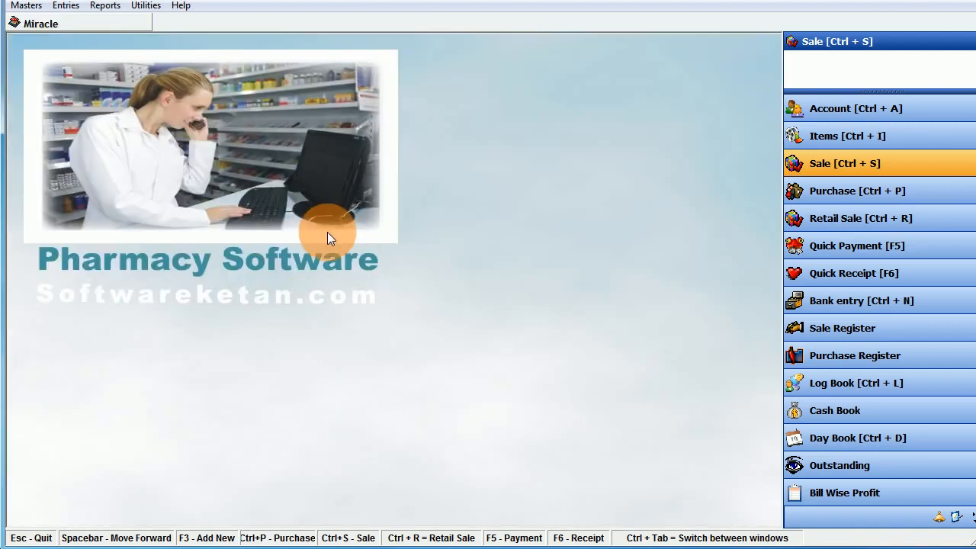
- Open the Sale Bills list, view bill 1's Ciplox and Alprax lines, and check the search-by options
left_click(827, 167)
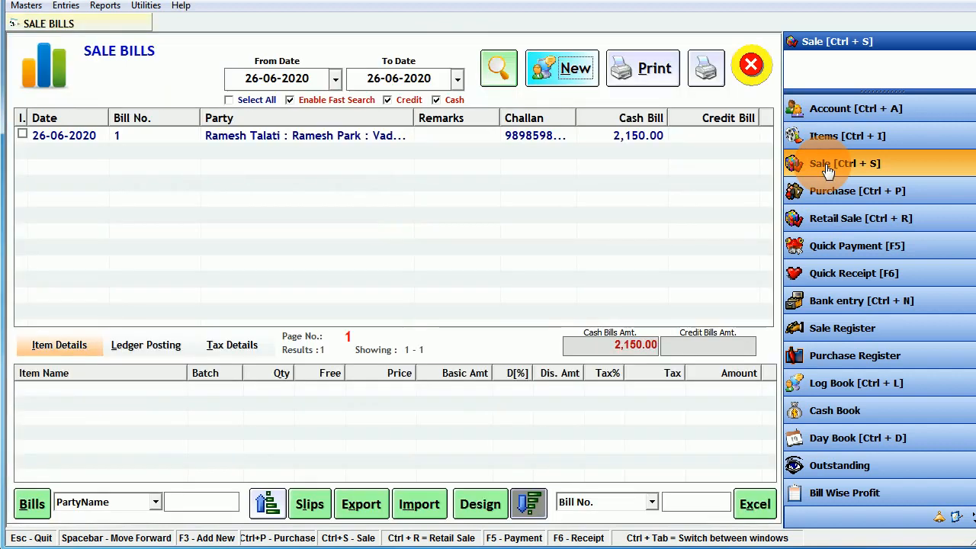
left_click(303, 138)
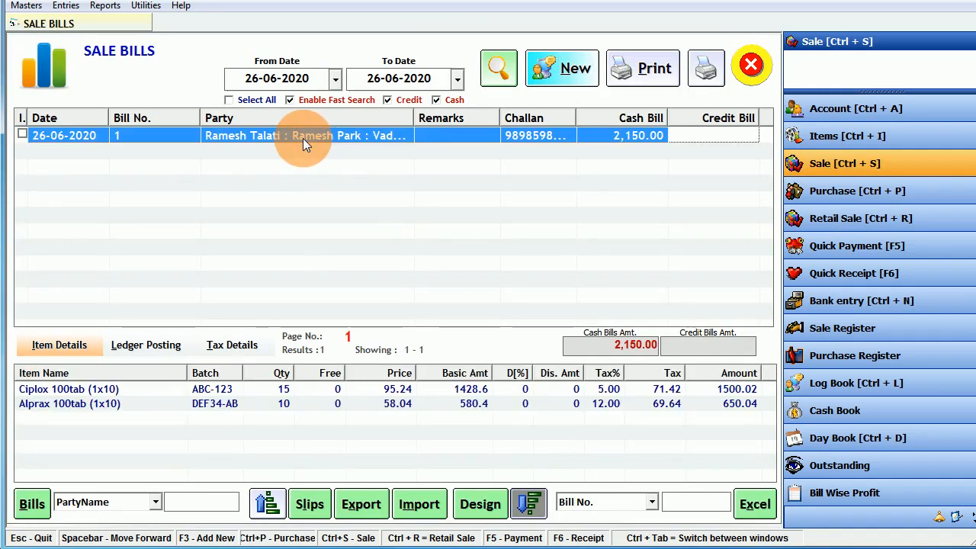
left_click(135, 390)
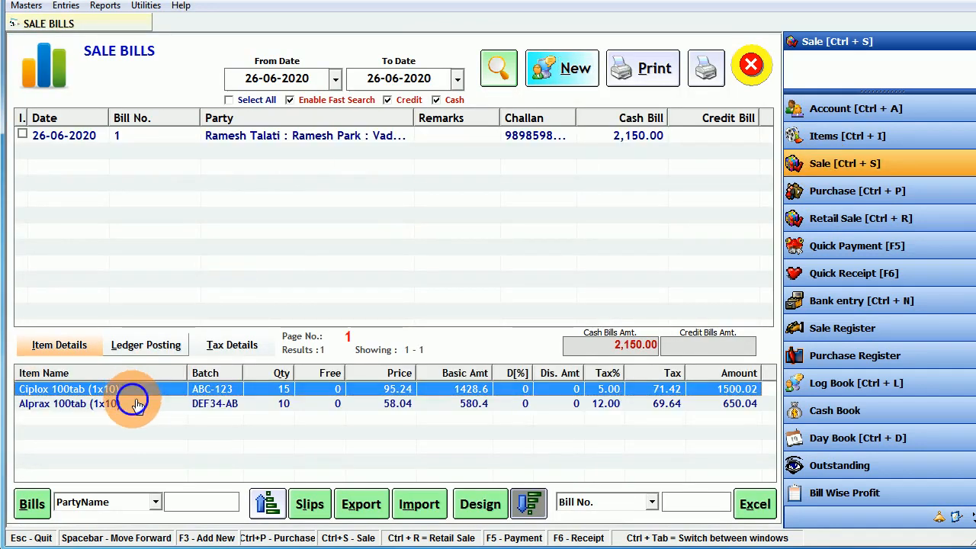
left_click(137, 404)
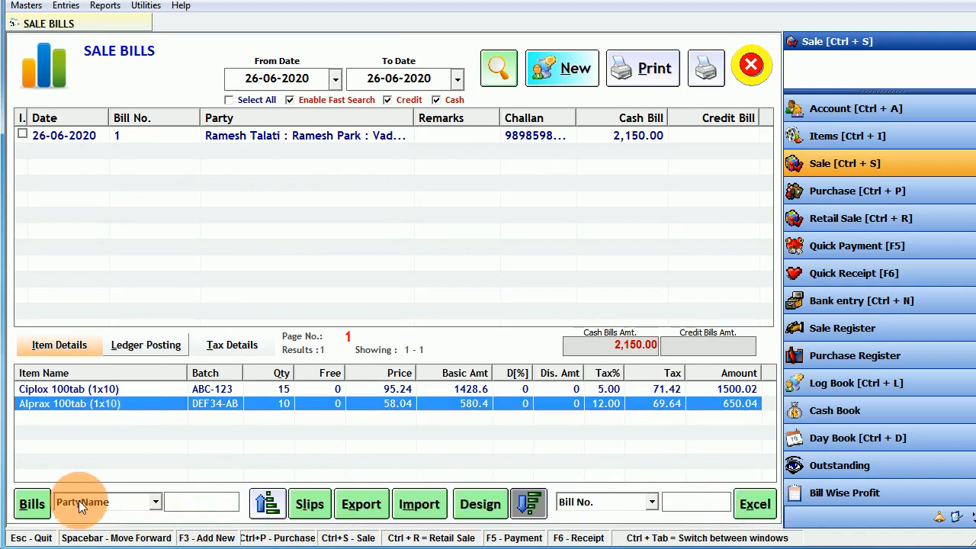
left_click(379, 138)
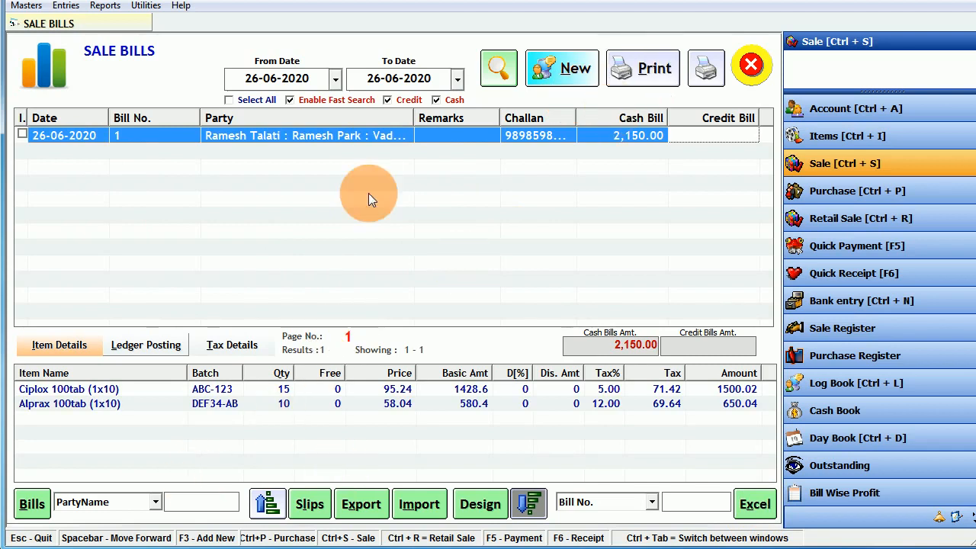
left_click(145, 502)
left_click(153, 504)
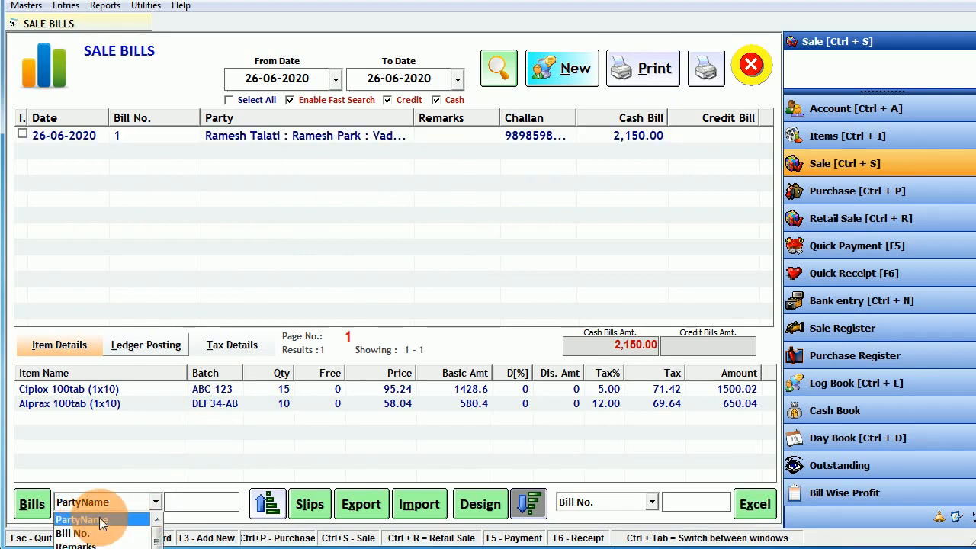
- Search bills by party name and switch the second search field from Bill No. to Remarks
left_click(181, 503)
left_click(202, 502)
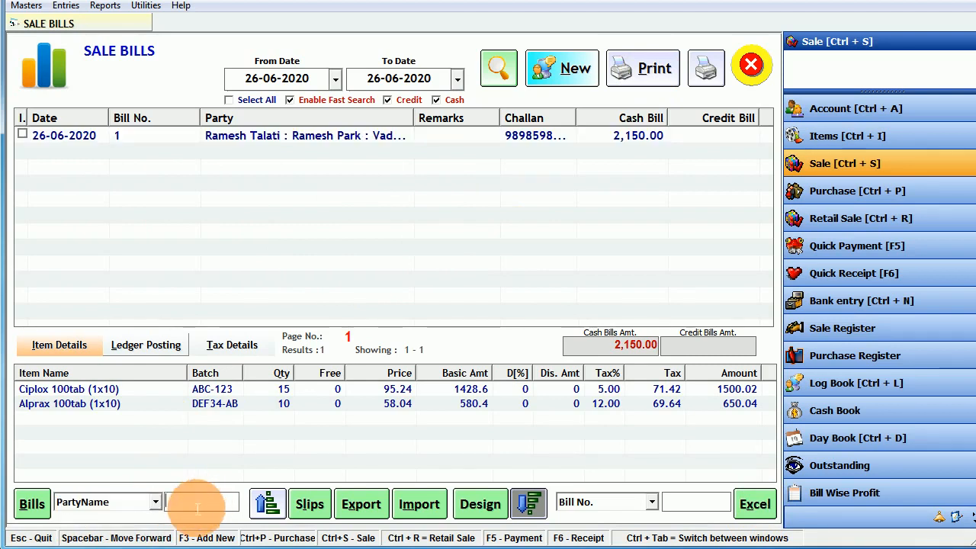
left_click(652, 502)
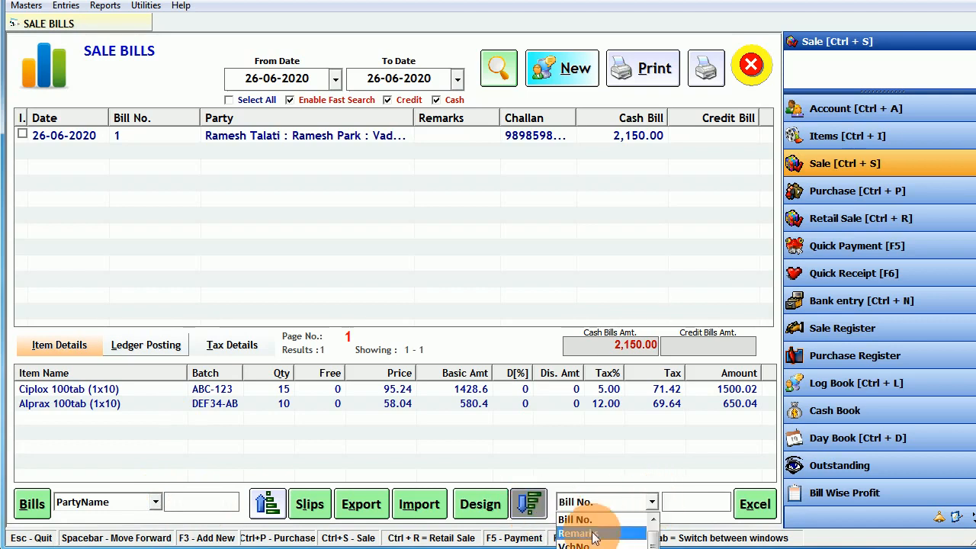
left_click(610, 531)
left_click(679, 505)
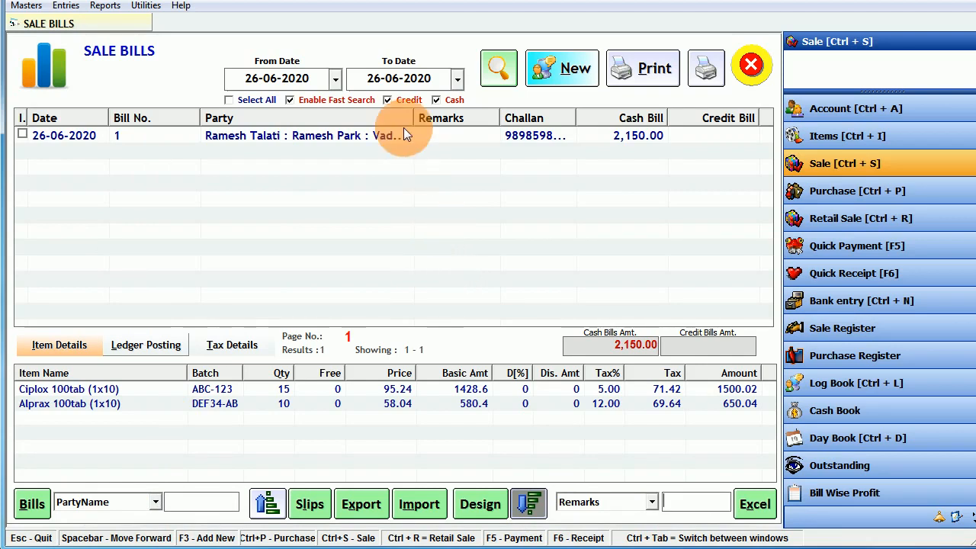
- Toggle the Credit and Cash filters and Select All, then rerun the bill search
left_click(390, 101)
left_click(437, 101)
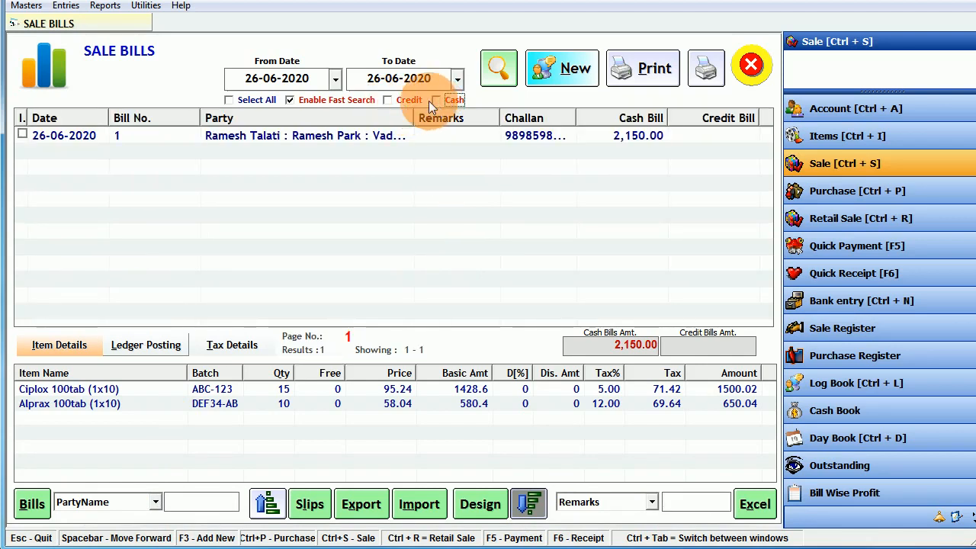
left_click(439, 100)
left_click(405, 100)
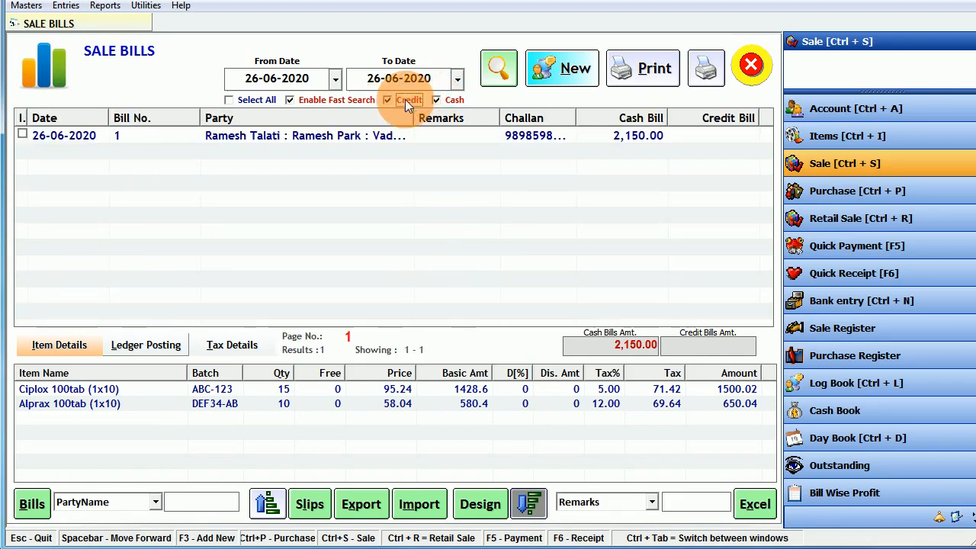
left_click(245, 101)
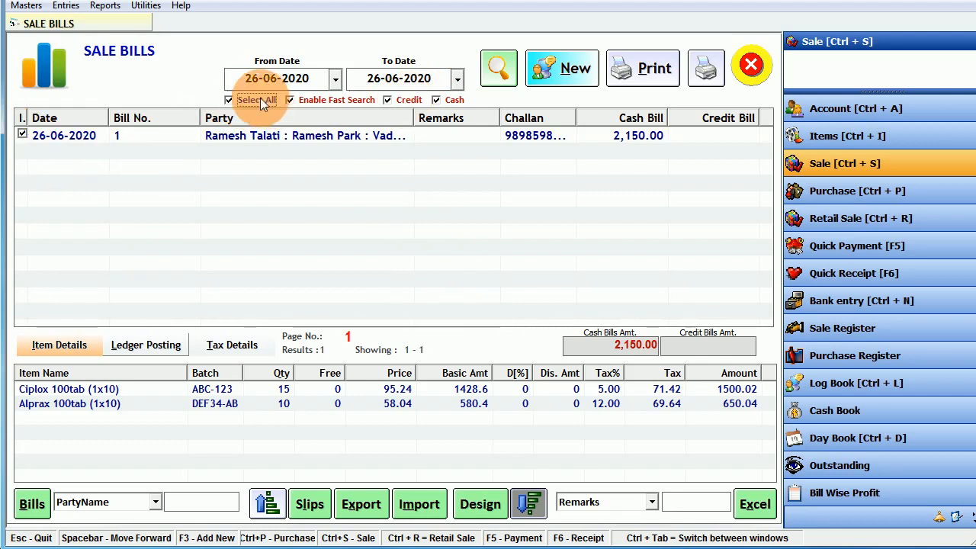
left_click(257, 100)
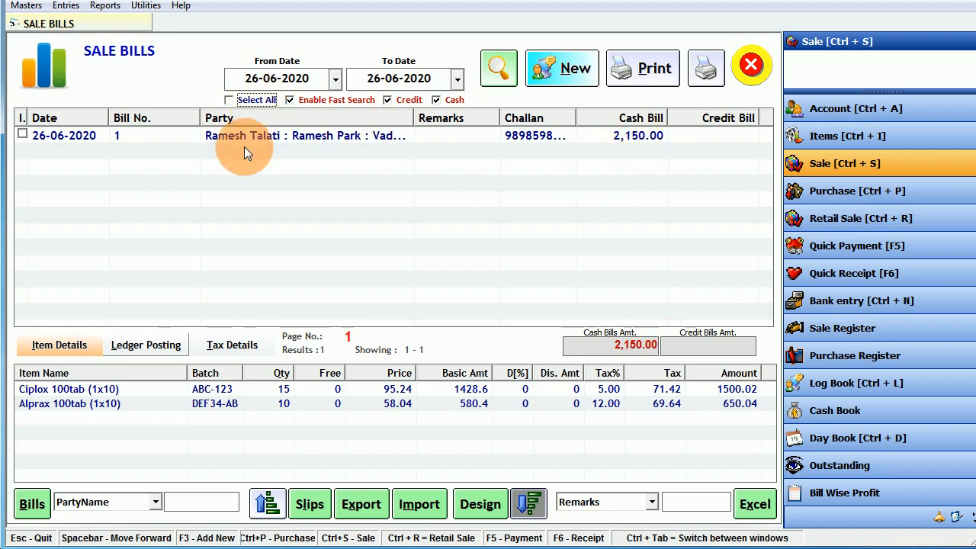
left_click(498, 72)
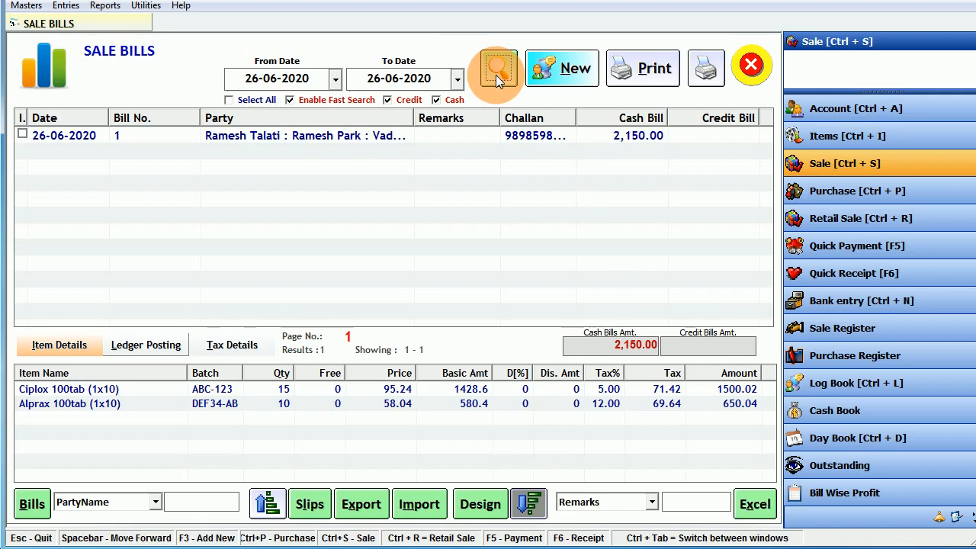
- Search bills dated 01-06-2020 to 30-06-2020, then close the Sale Bills list
left_click(336, 80)
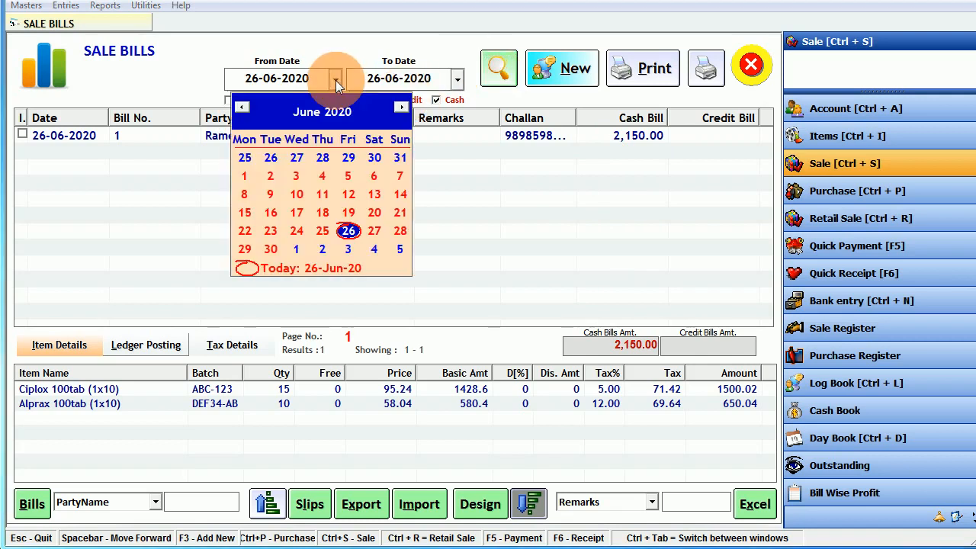
left_click(244, 175)
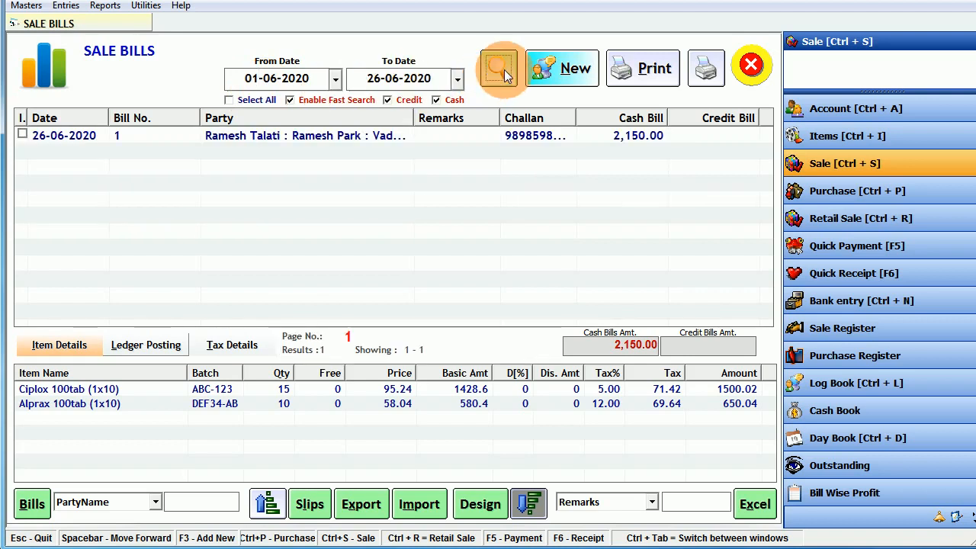
left_click(456, 80)
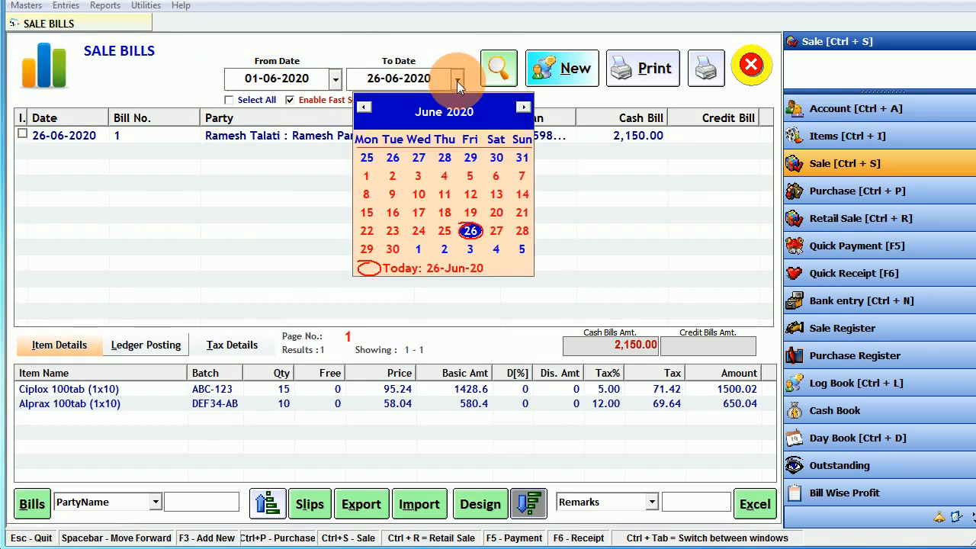
left_click(392, 249)
left_click(492, 77)
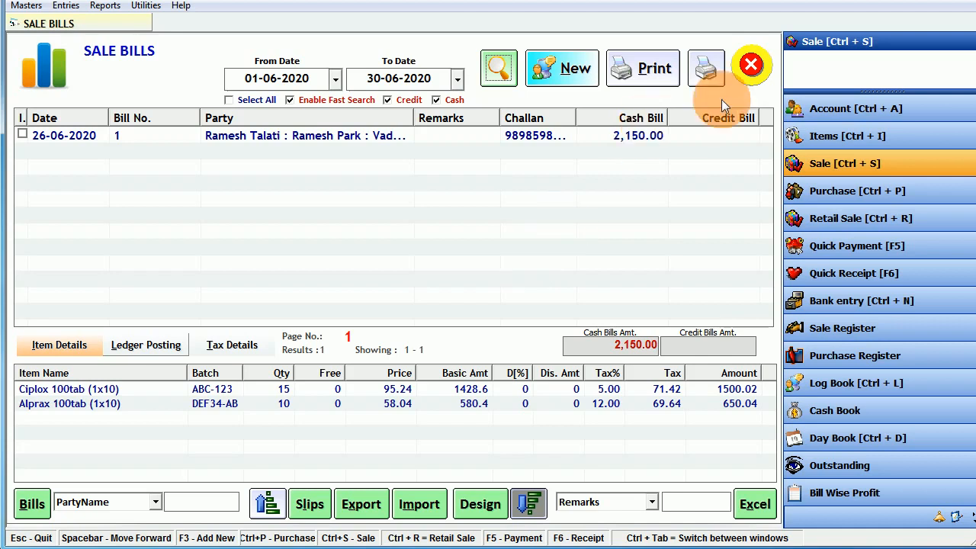
left_click(749, 67)
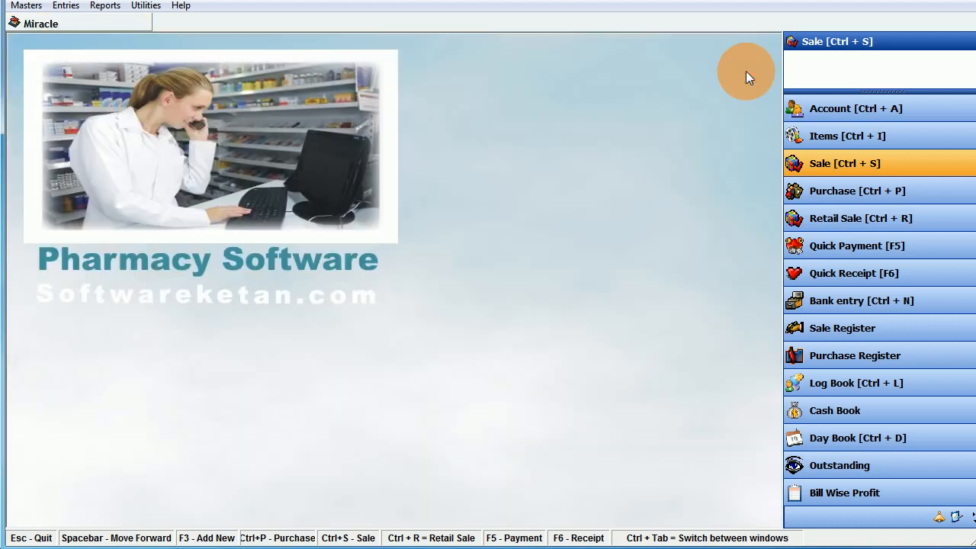
- Start a new credit purchase and create party A Roy Agency with a credit balance type
left_click(853, 195)
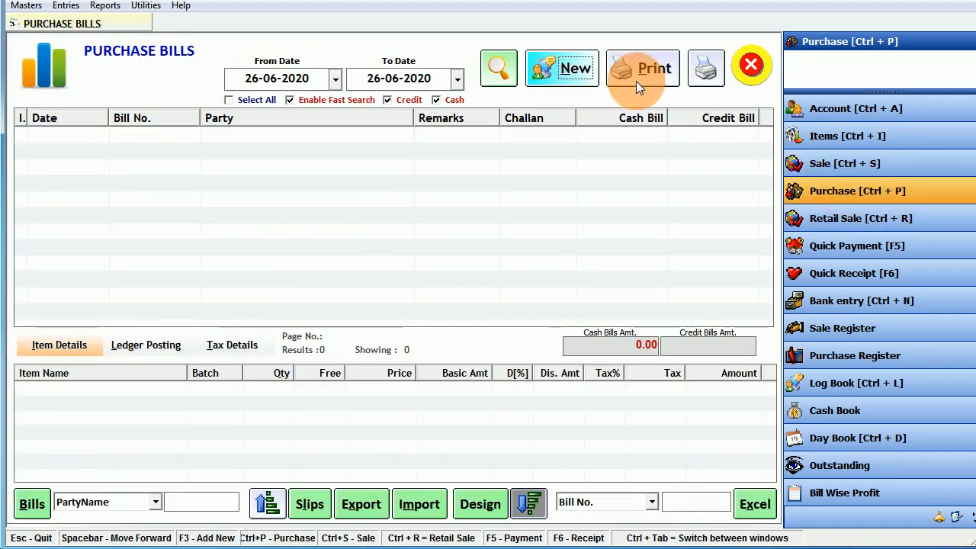
left_click(575, 67)
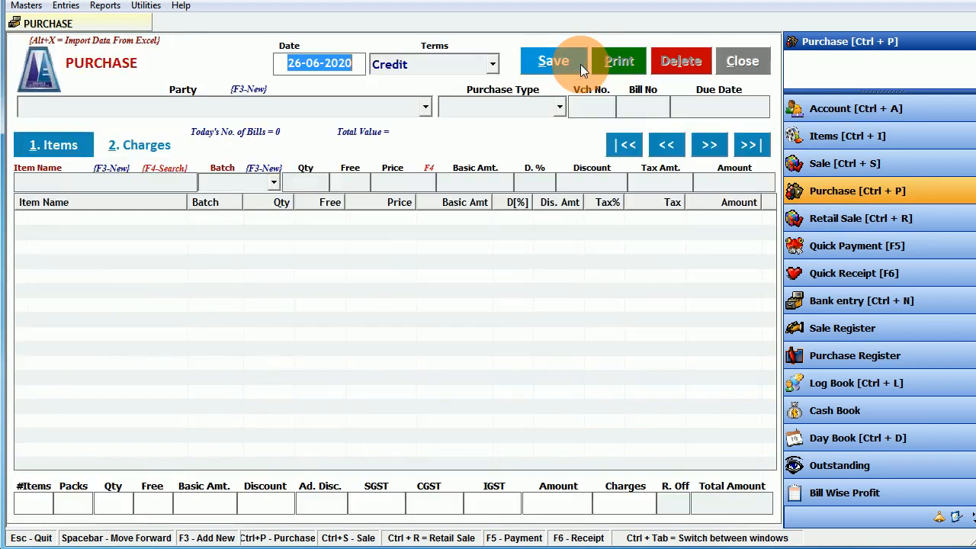
key("Return")
key("Return")
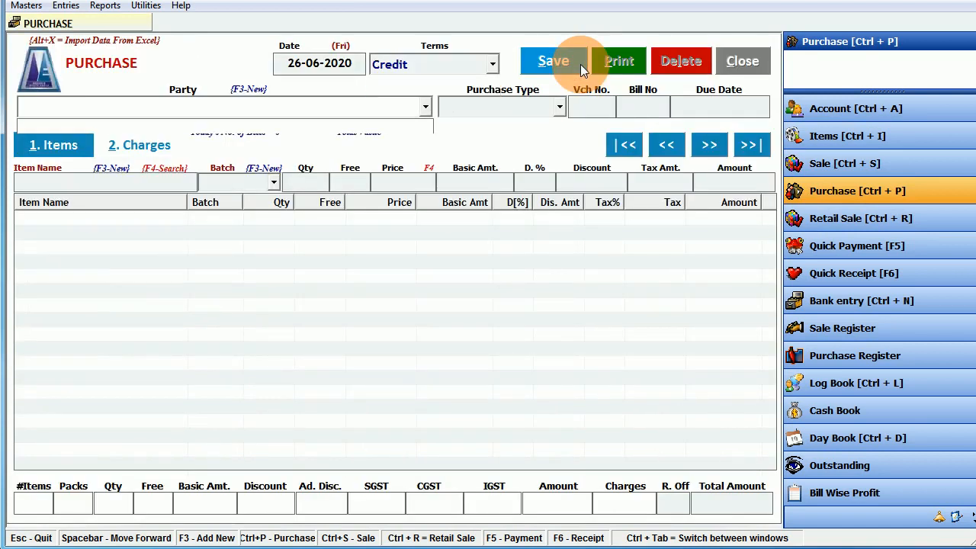
key("F3")
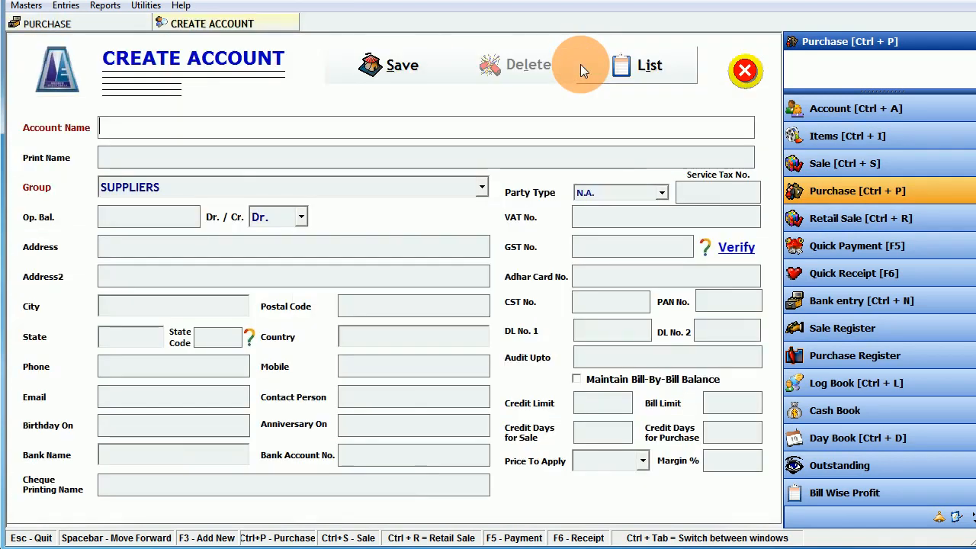
type("A Ro")
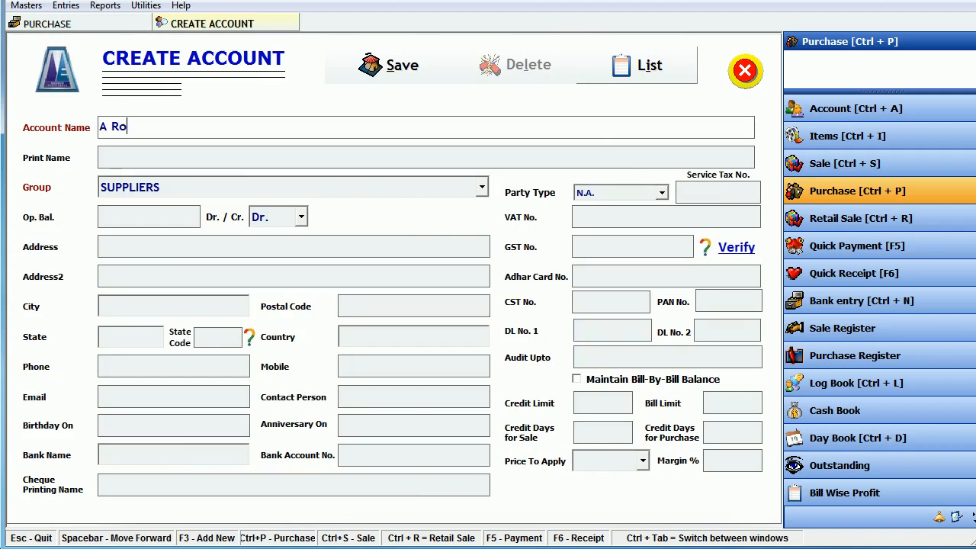
type("y Agency")
key("Return")
key("Return")
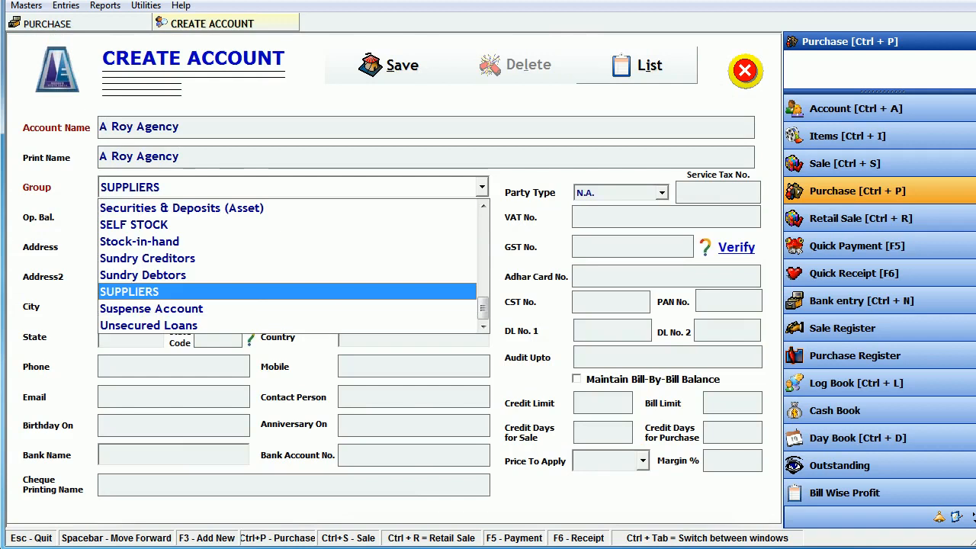
key("Return")
key("Return")
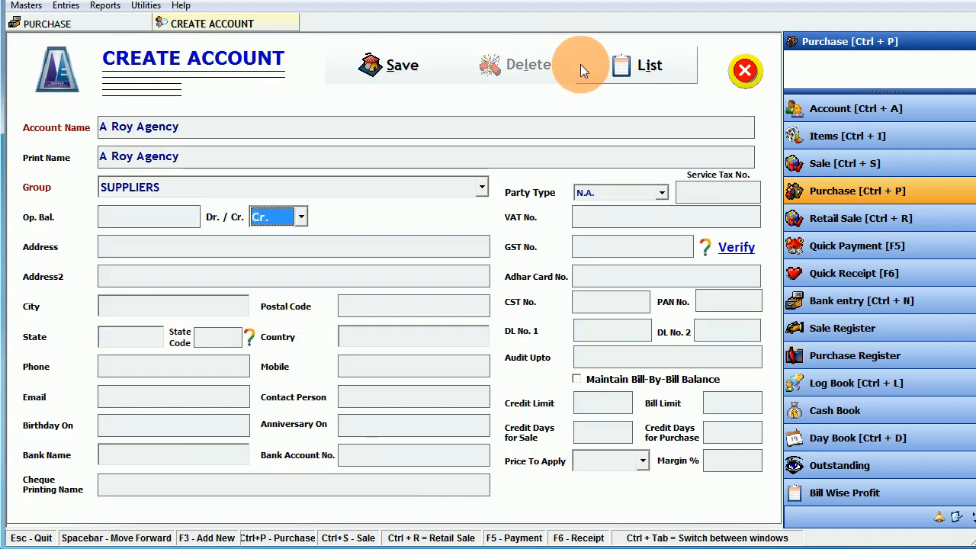
- Set the supplier's state to Gujarat, enter its GST number, and save the account
left_click(126, 252)
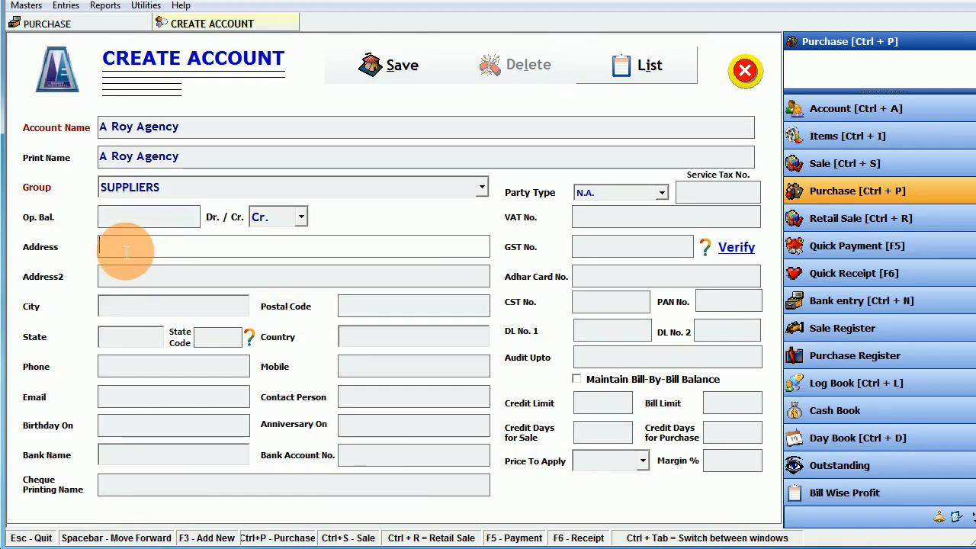
left_click(125, 309)
left_click(123, 341)
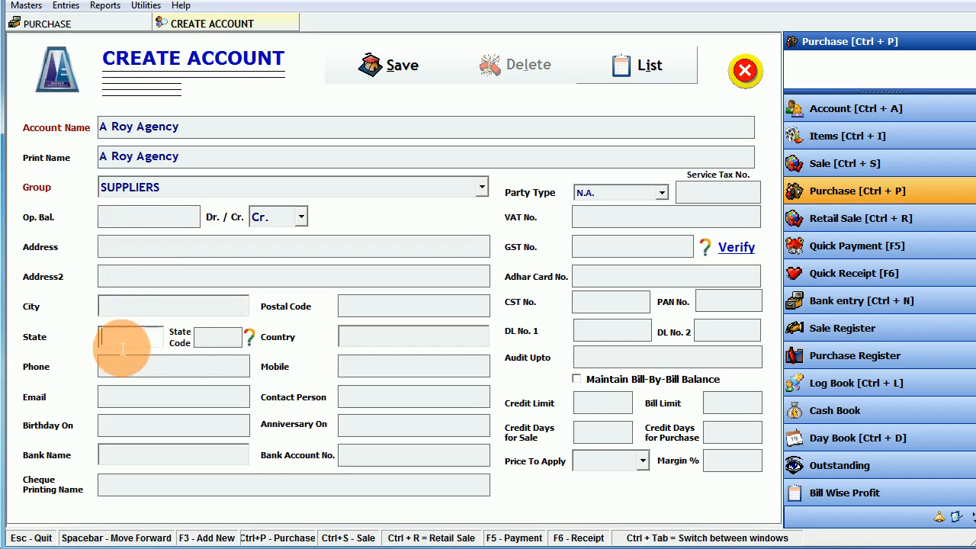
type("Gu")
key("Return")
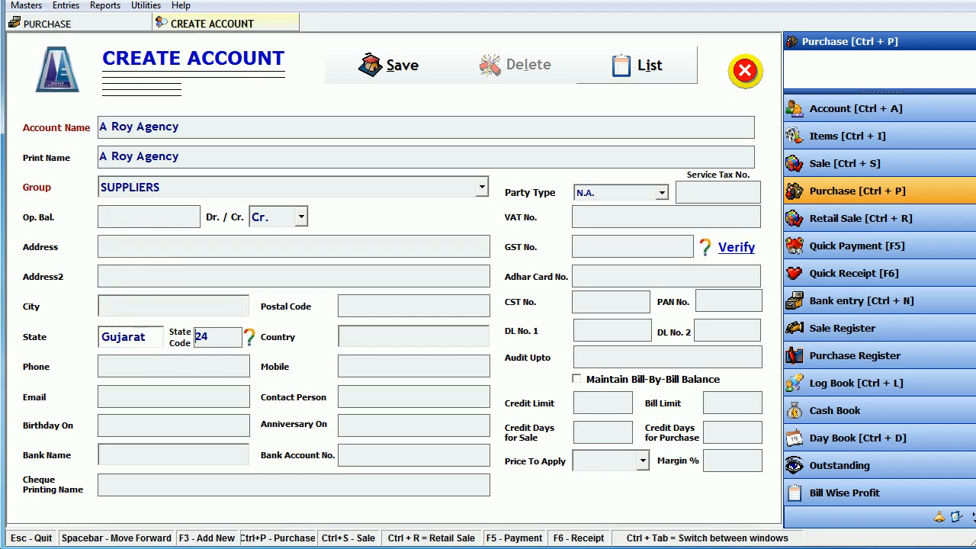
key("Return")
key("Return")
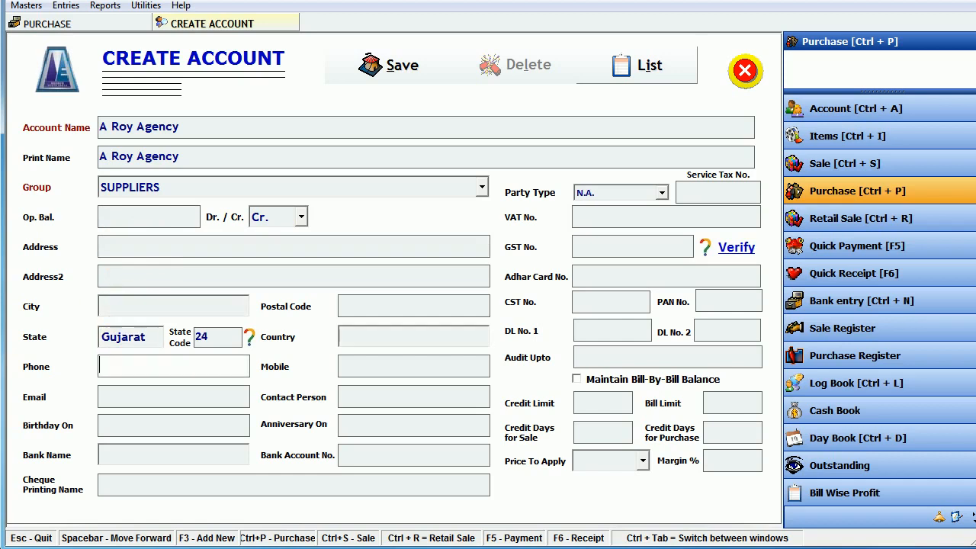
key("Return")
key("Return")
key("Return")
key("Return")
key("Return")
key("Return")
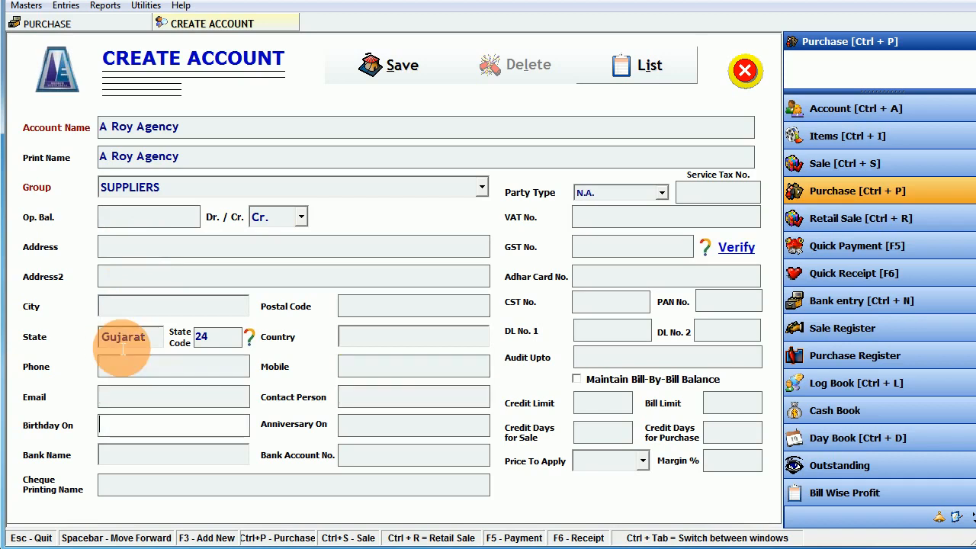
key("Return")
key("Return")
key("Return")
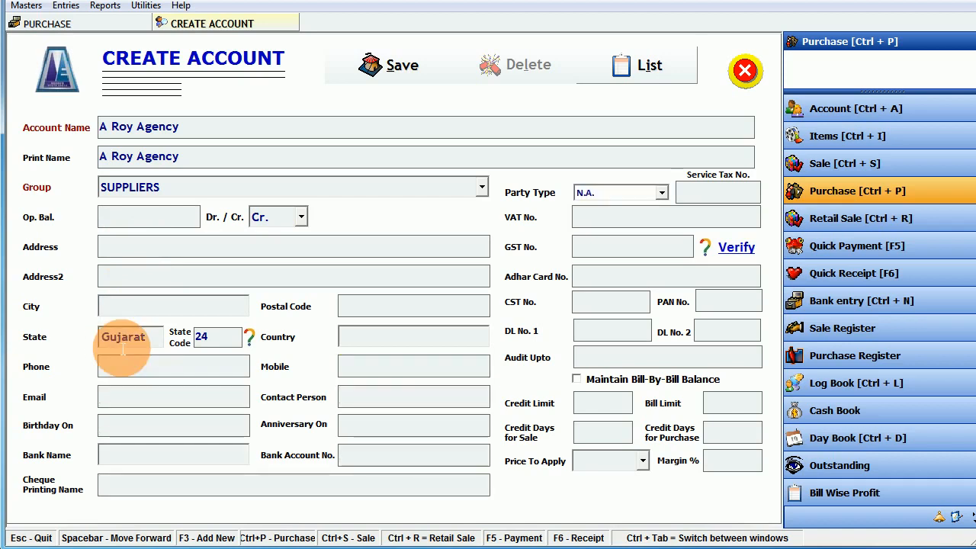
key("Return")
key("Return")
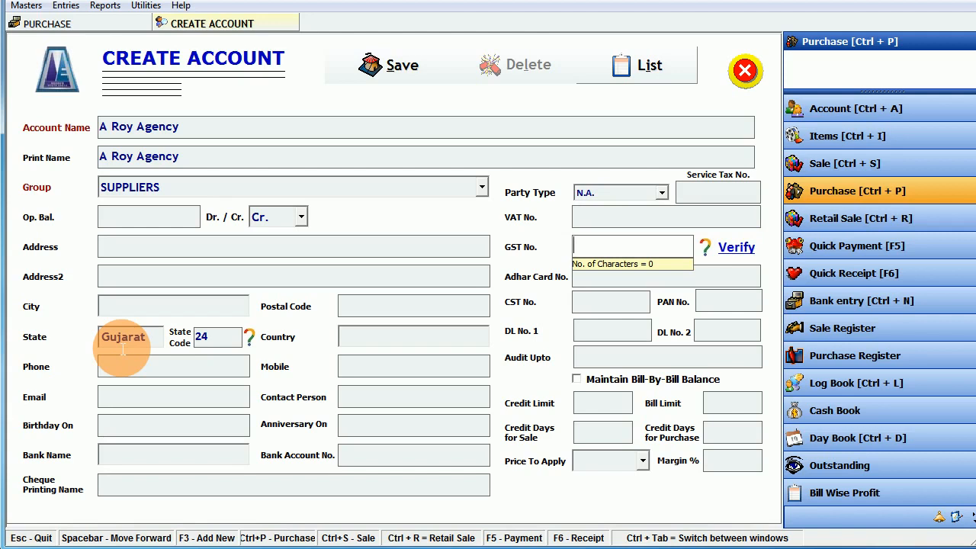
type("24a")
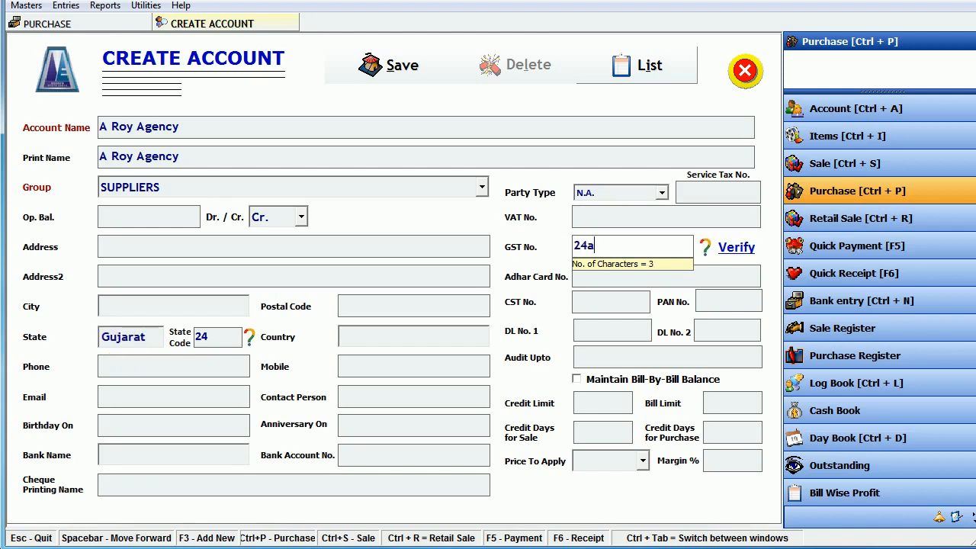
type("bcde1234a1zw")
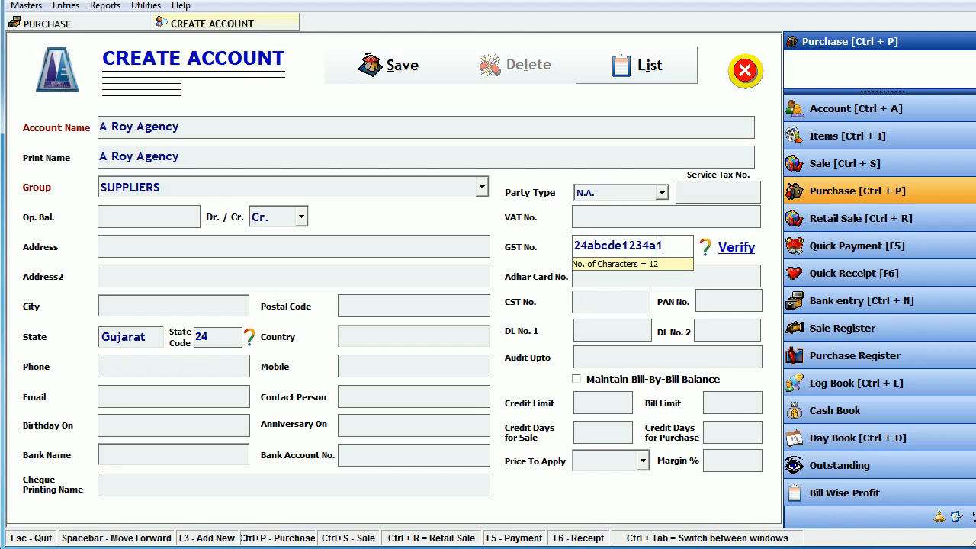
key("Return")
left_click(123, 347)
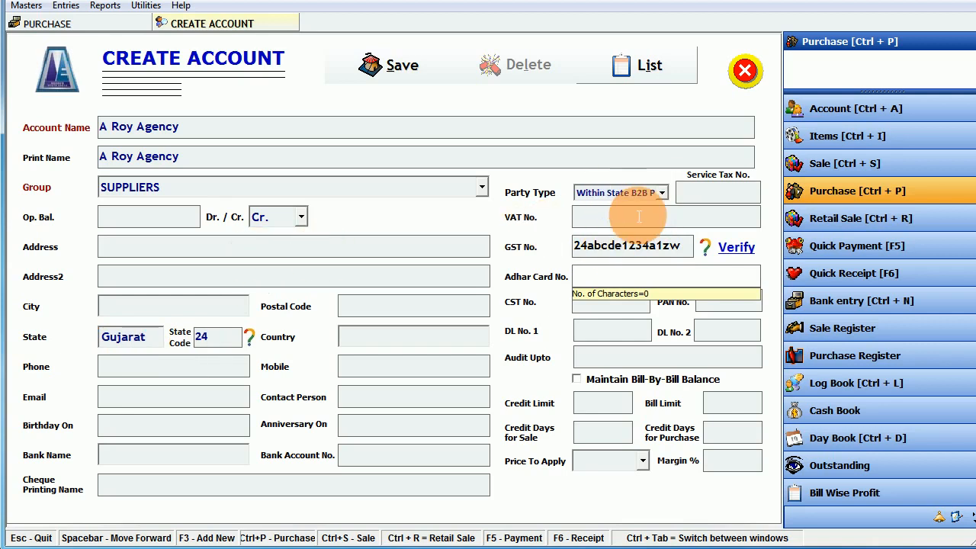
left_click(399, 67)
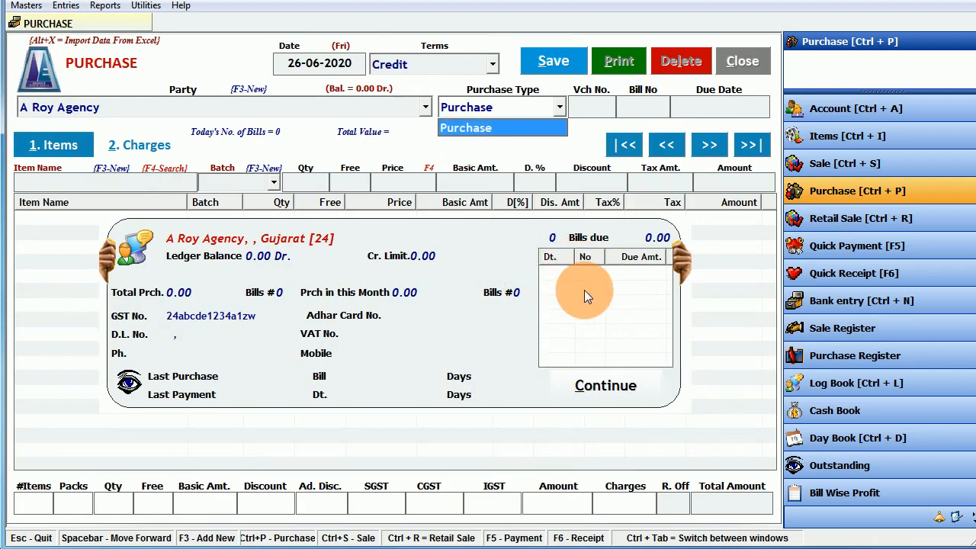
- Enter purchase bill number 250 and choose Alprax 100tab as the first item
key("Return")
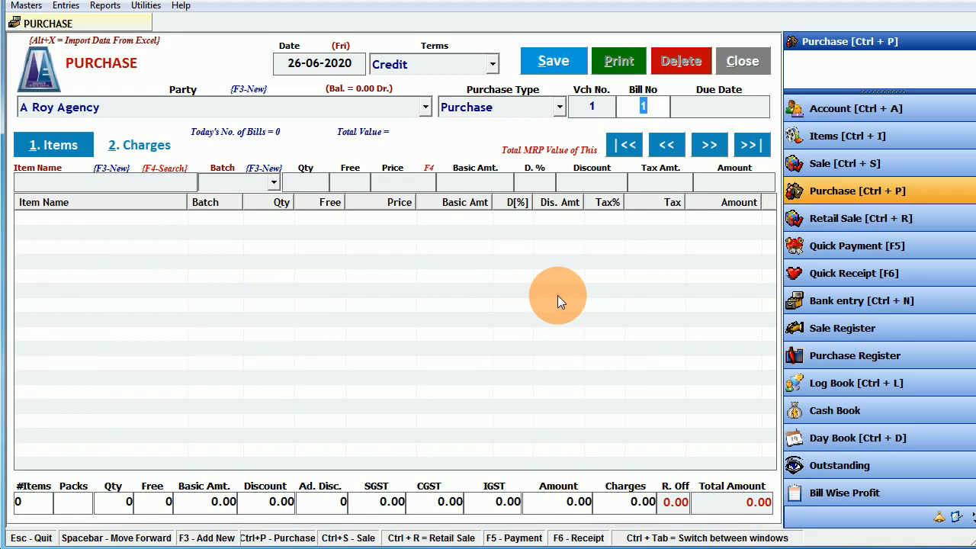
type("250")
key("Return")
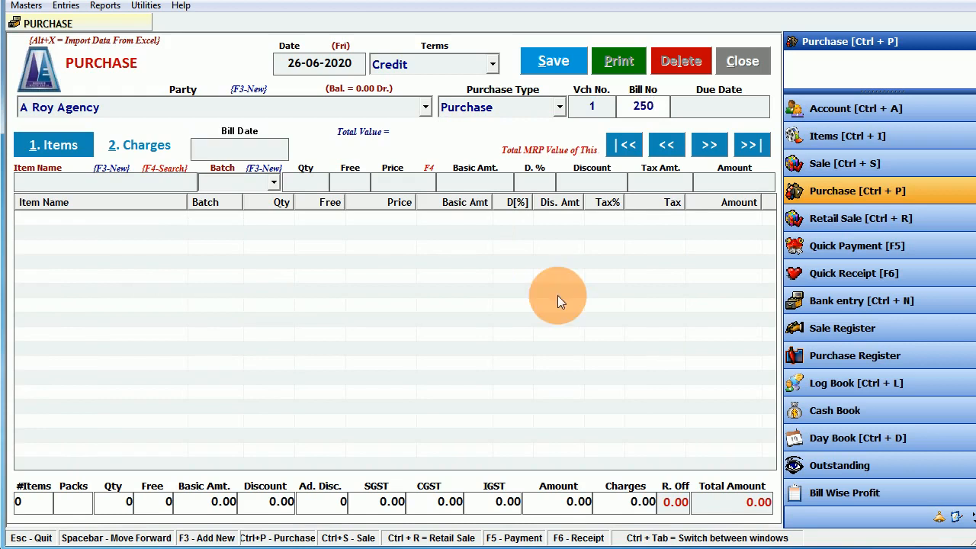
key("Return")
key("Return")
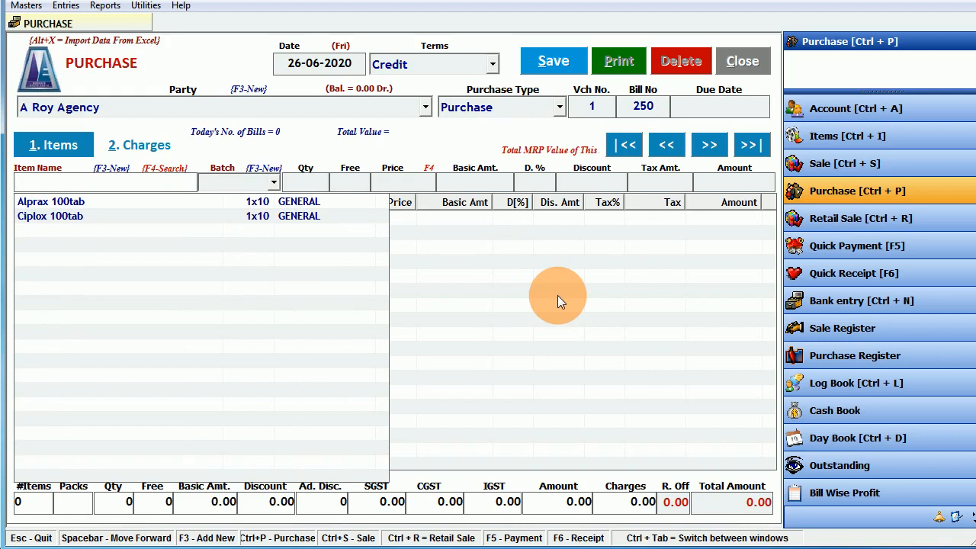
key("Down")
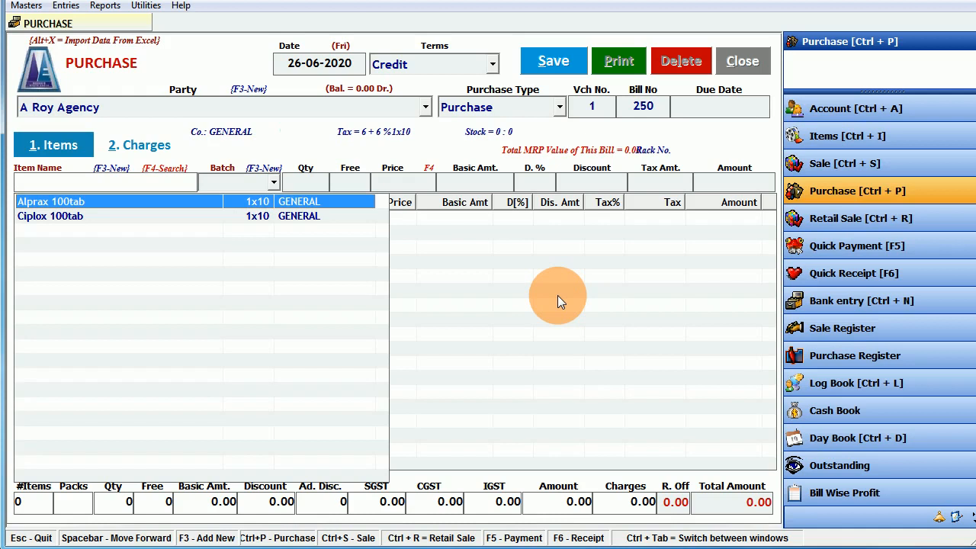
key("Return")
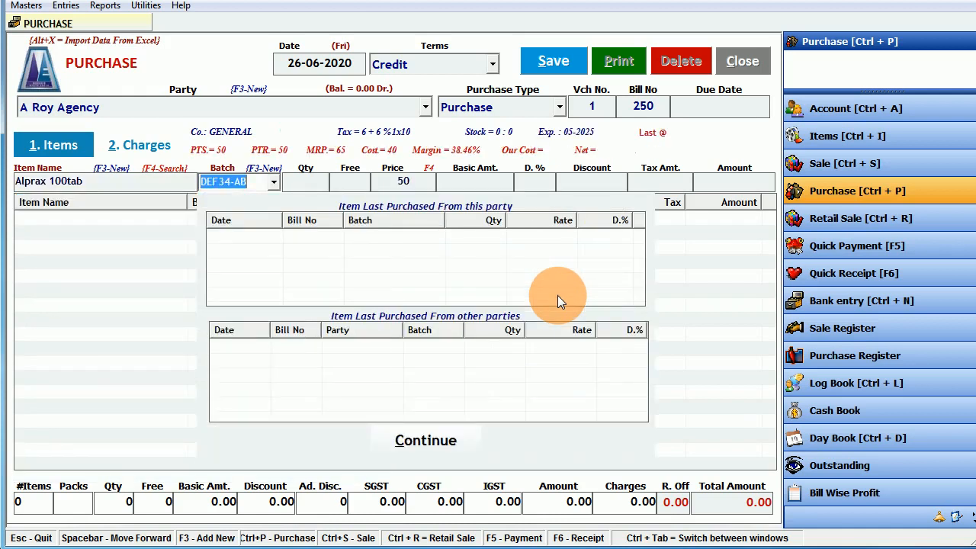
key("F3")
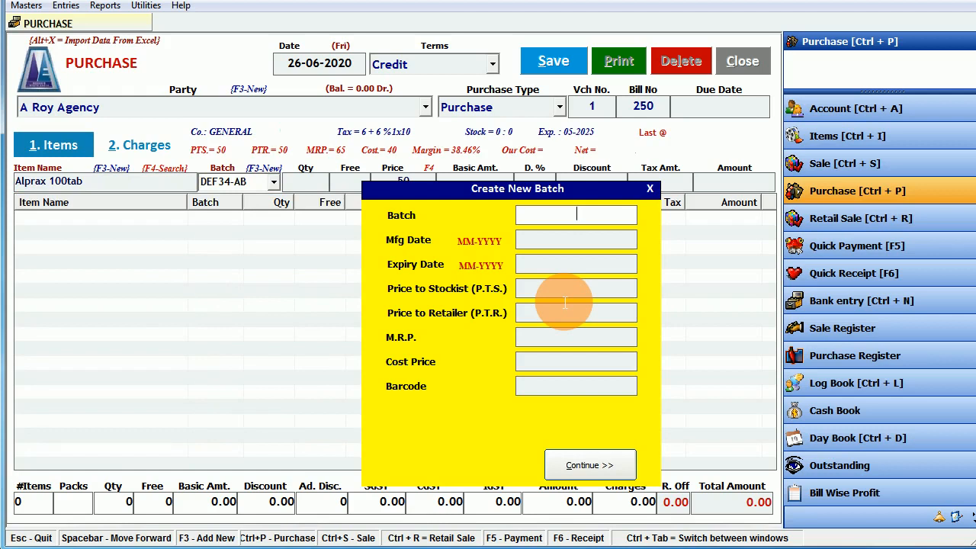
- Create Alprax batch fersn: expiry 10-2026, PTS 65, PTR 70, MRP 75, cost 60
type("fersn")
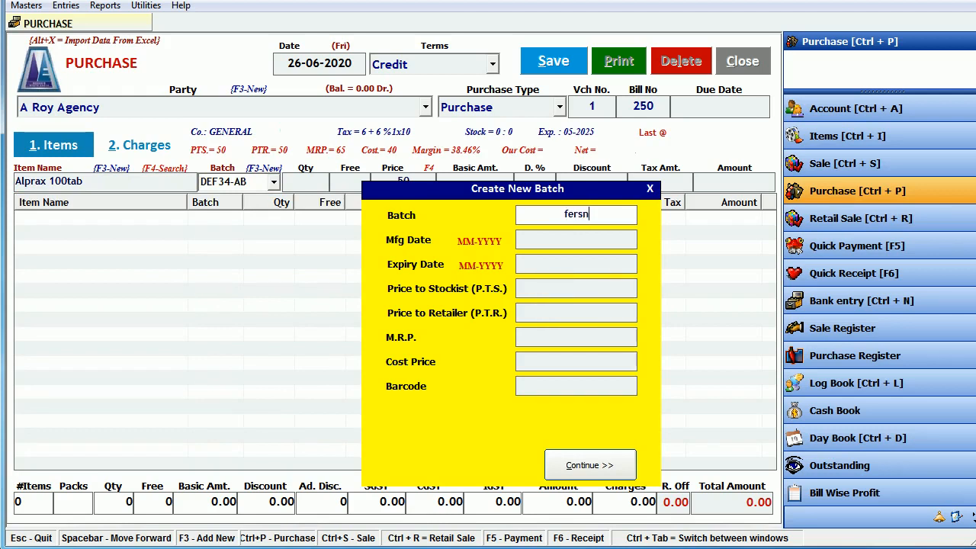
key("Return")
key("Return")
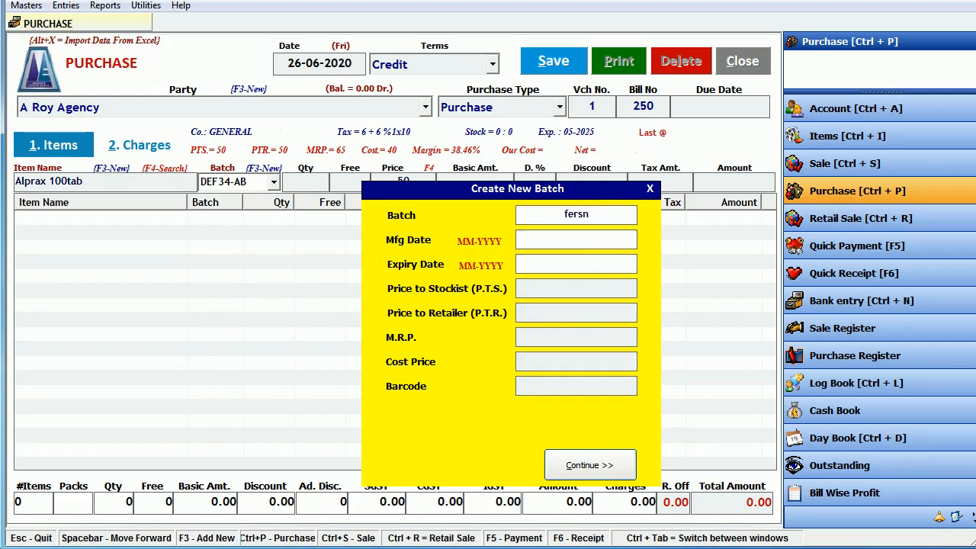
type("10-2026")
key("Return")
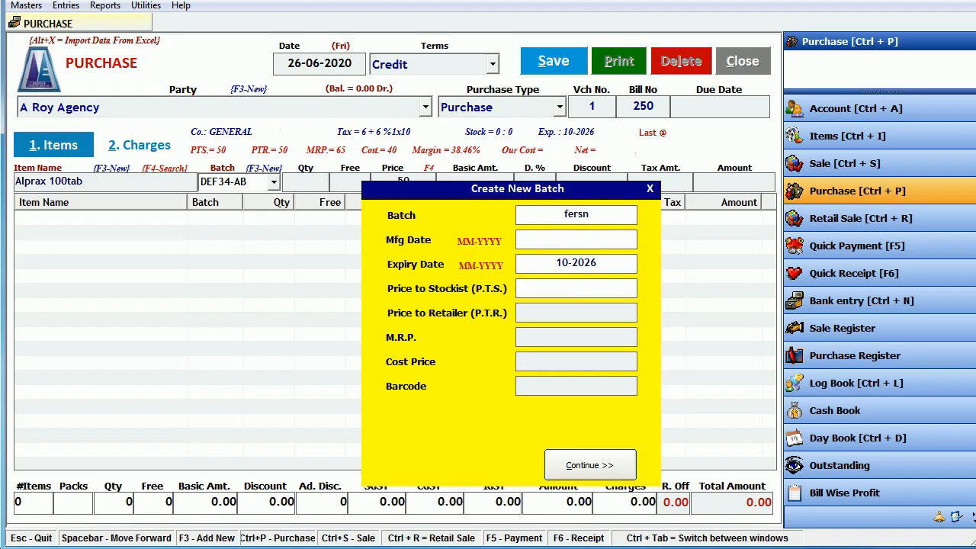
type("65")
key("Return")
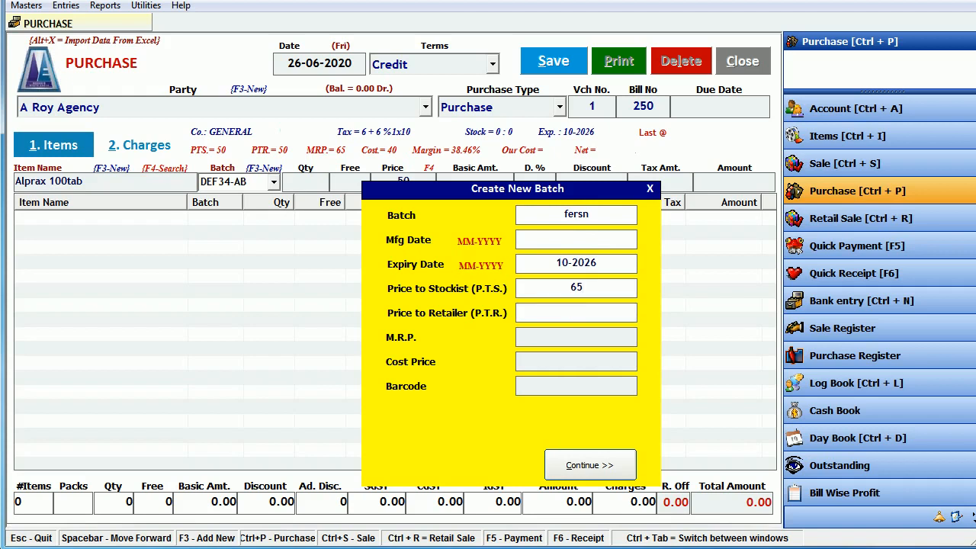
type("70")
key("Return")
type("7")
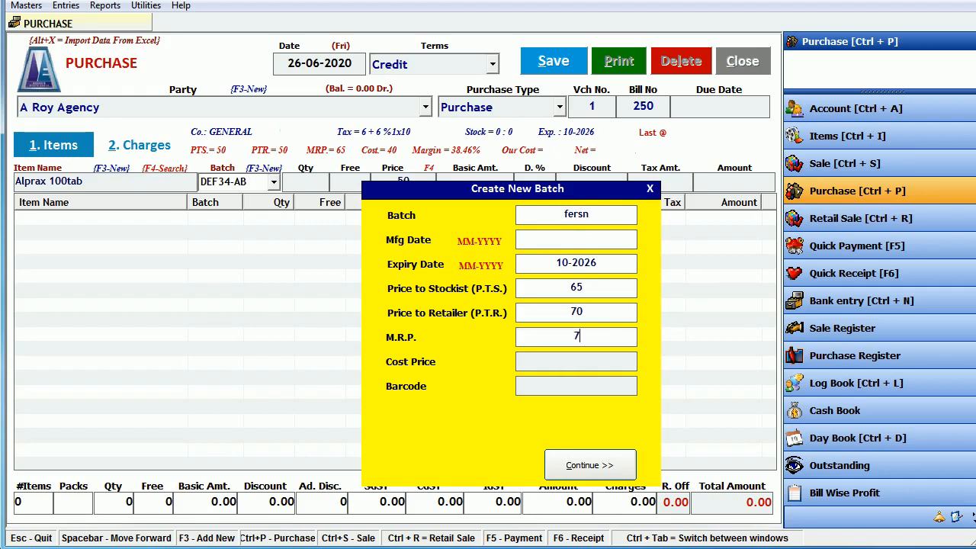
type("5")
key("Return")
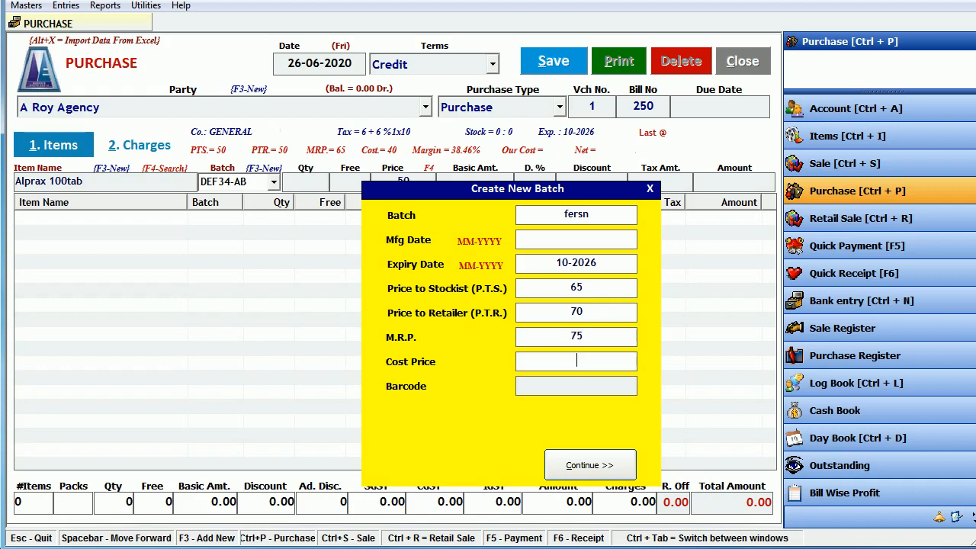
type("60")
key("Return")
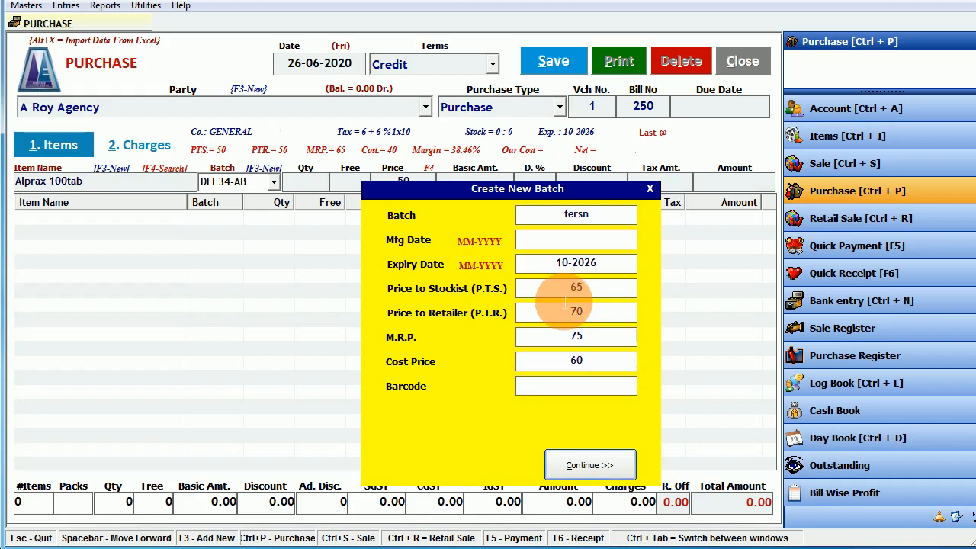
key("Return")
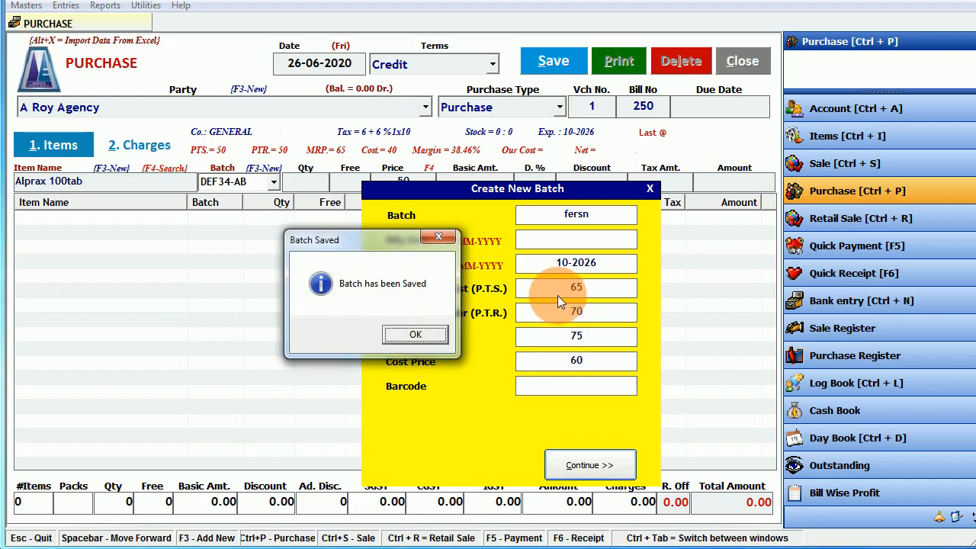
key("Return")
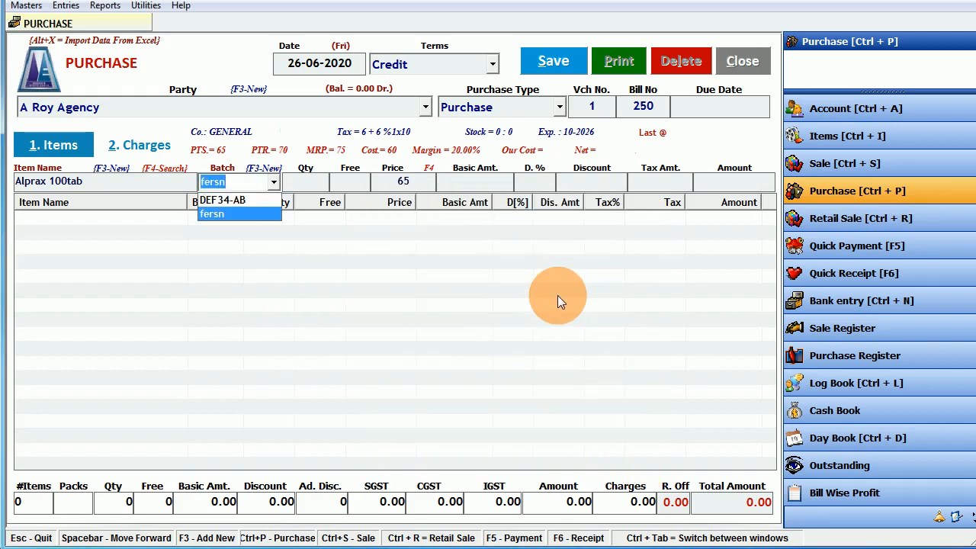
- Enter 10 boxes (100 tablets) of Alprax 100tab, batch fersn, at 65 each
key("Return")
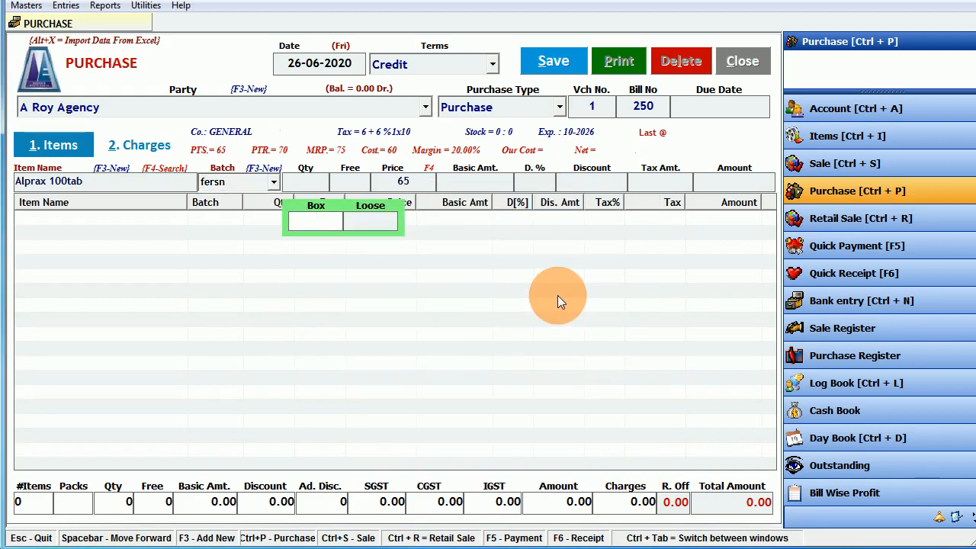
type("10")
key("Return")
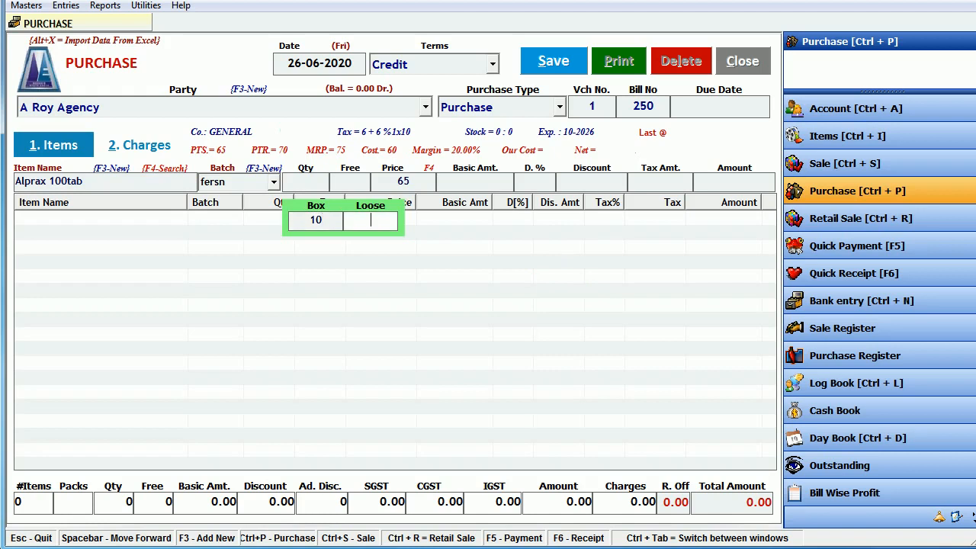
key("Return")
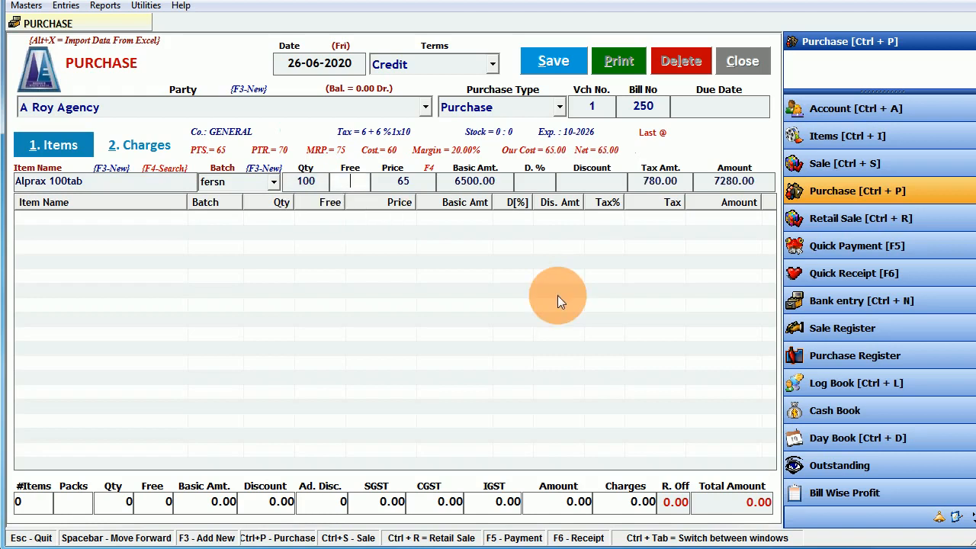
key("Return")
key("Return")
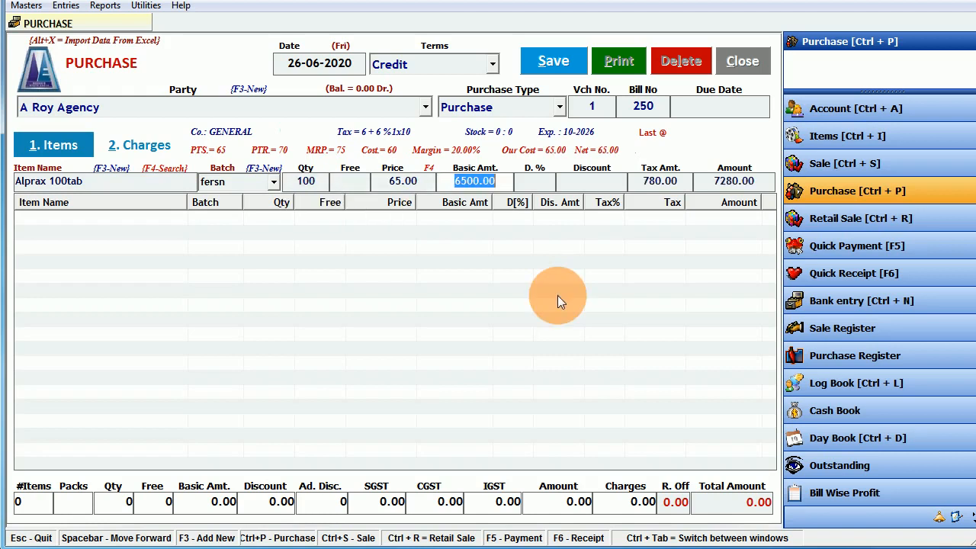
key("Return")
key("Return")
key("Return")
key("Return")
key("Return")
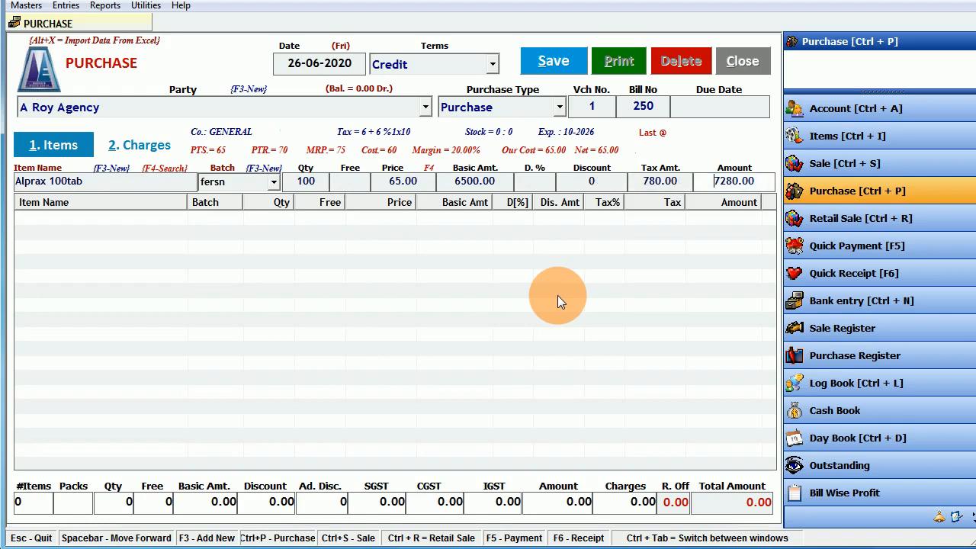
left_click(491, 384)
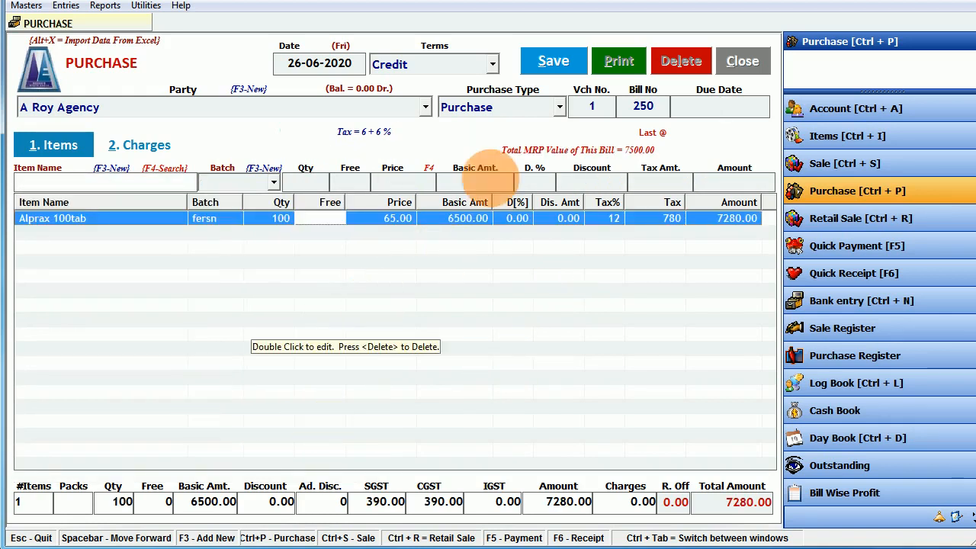
- Save purchase bill 250 totalling 7280.00 and close the purchase form
left_click(554, 64)
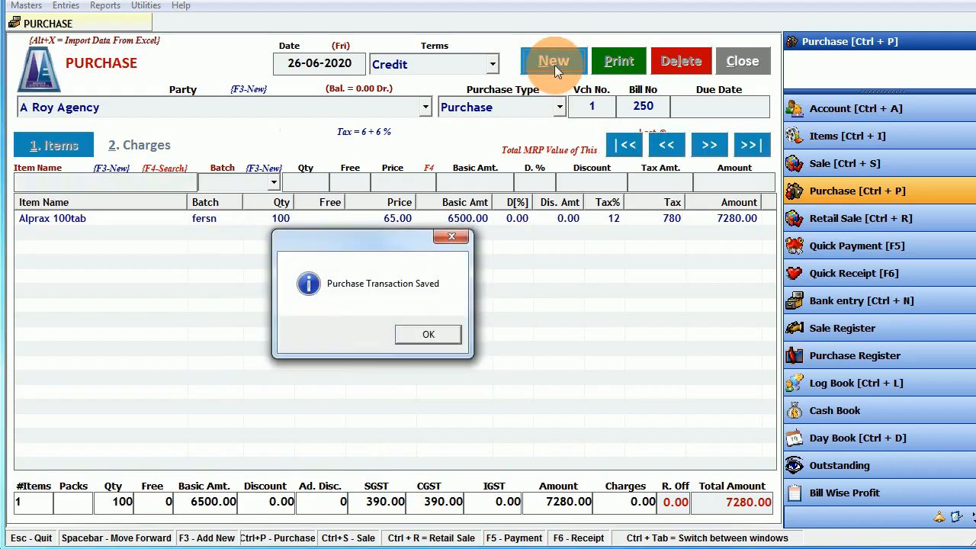
left_click(440, 336)
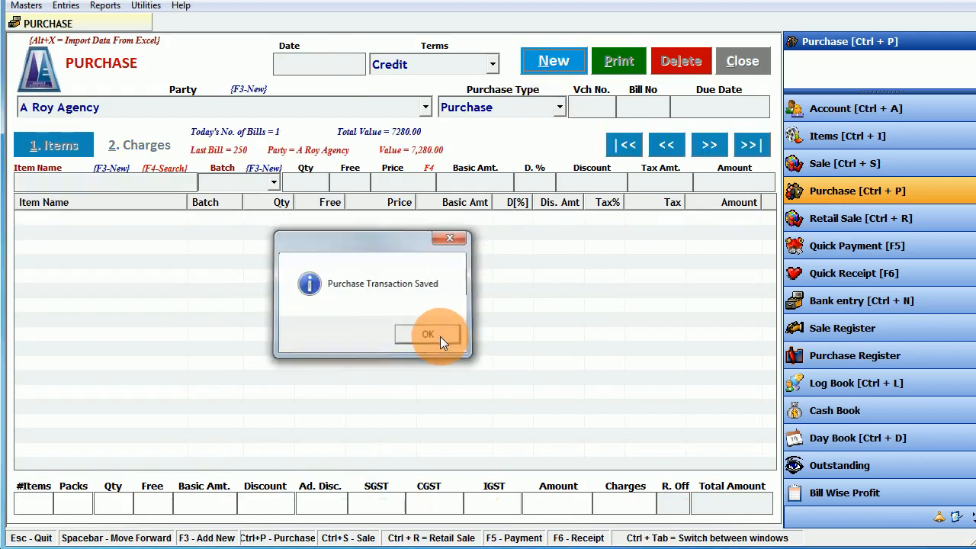
left_click(742, 64)
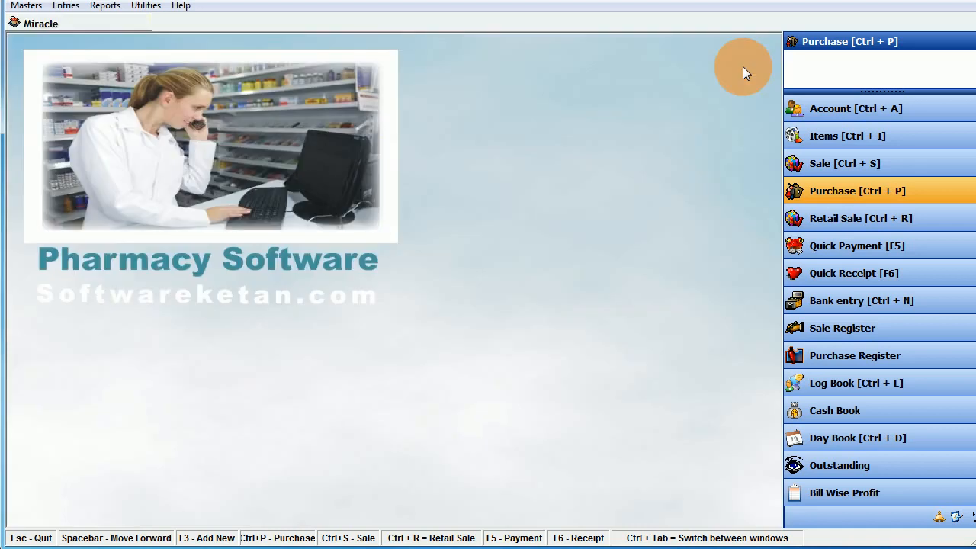
left_click(828, 466)
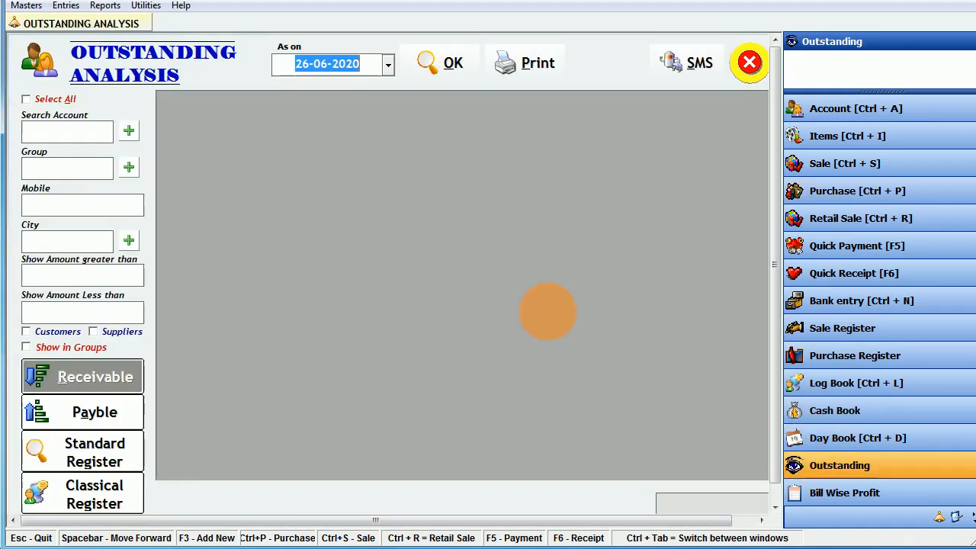
left_click(107, 416)
left_click(440, 61)
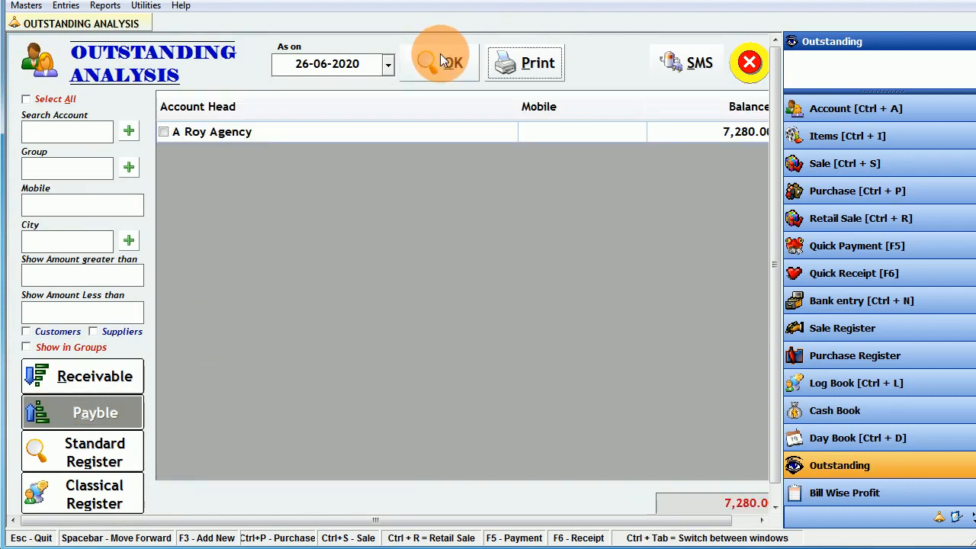
left_click(242, 131)
double_click(251, 126)
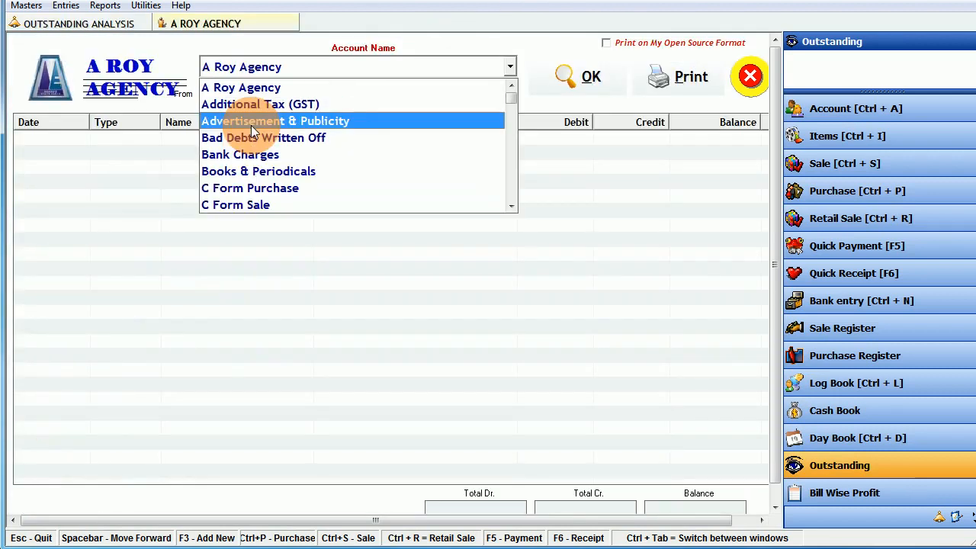
left_click(457, 70)
left_click(553, 76)
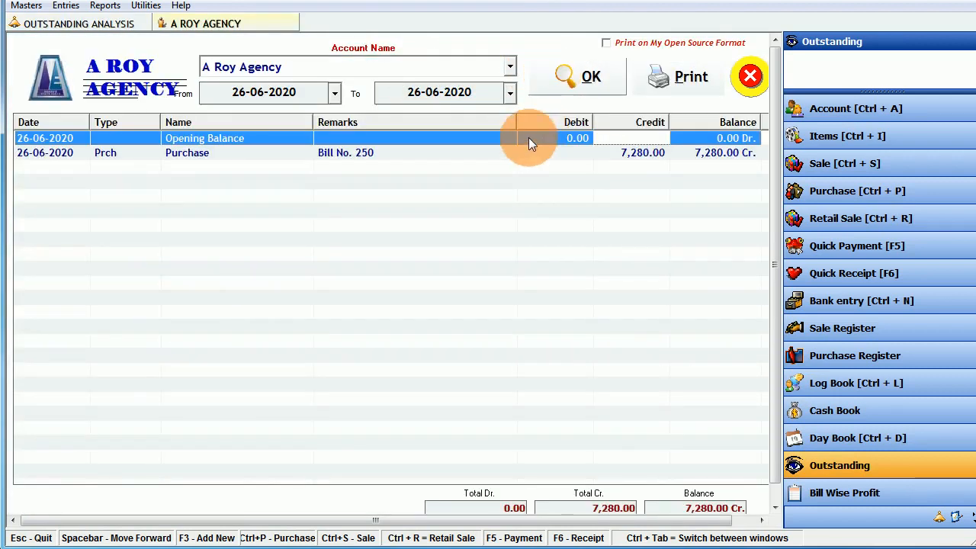
left_click(625, 153)
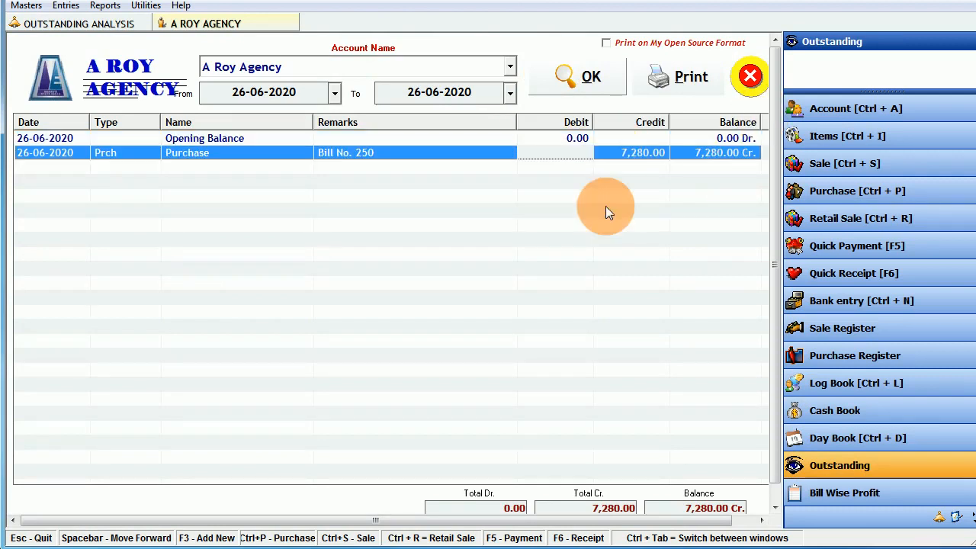
left_click(746, 84)
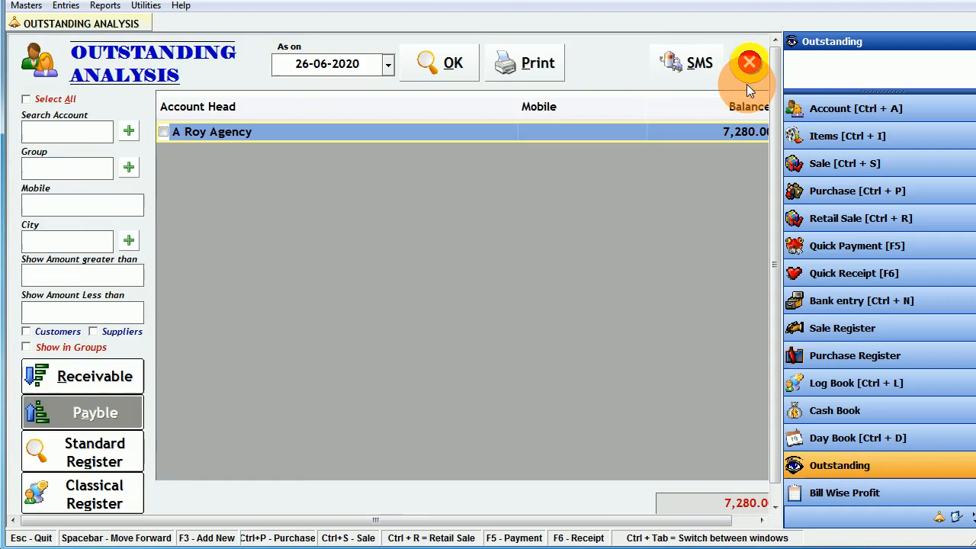
left_click(749, 63)
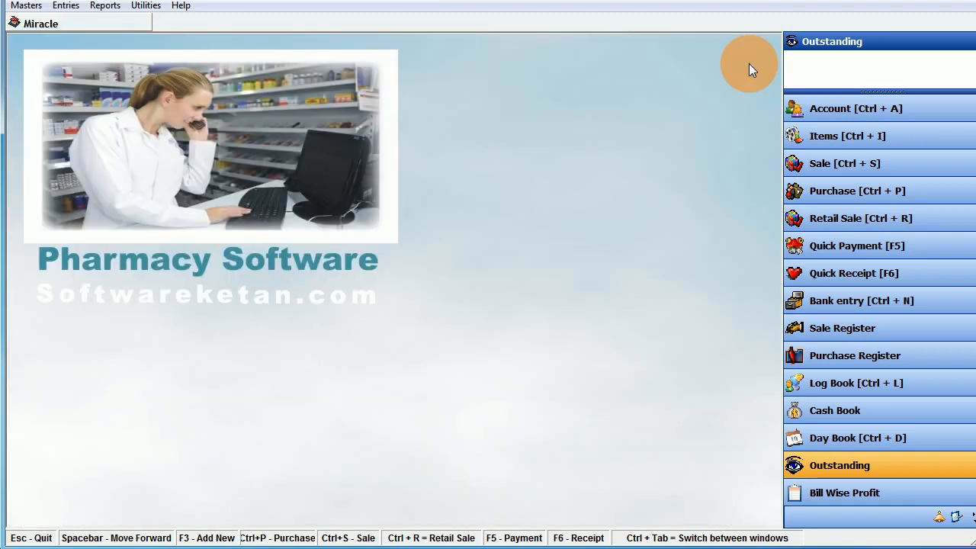
left_click(105, 5)
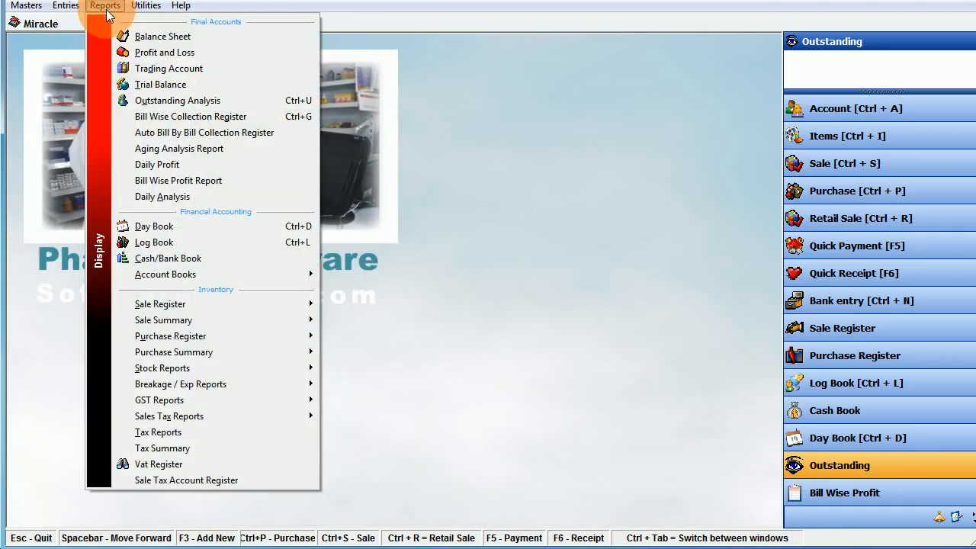
left_click(161, 372)
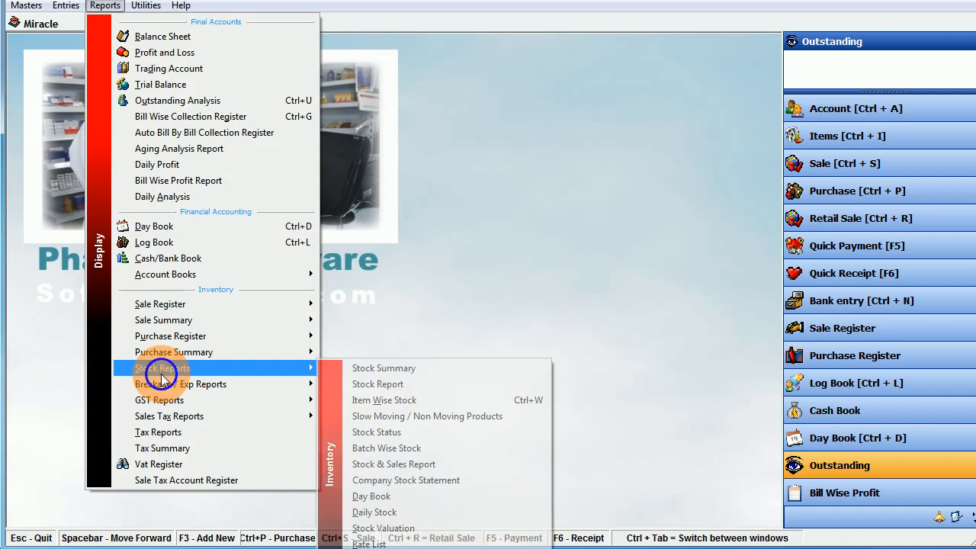
left_click(395, 400)
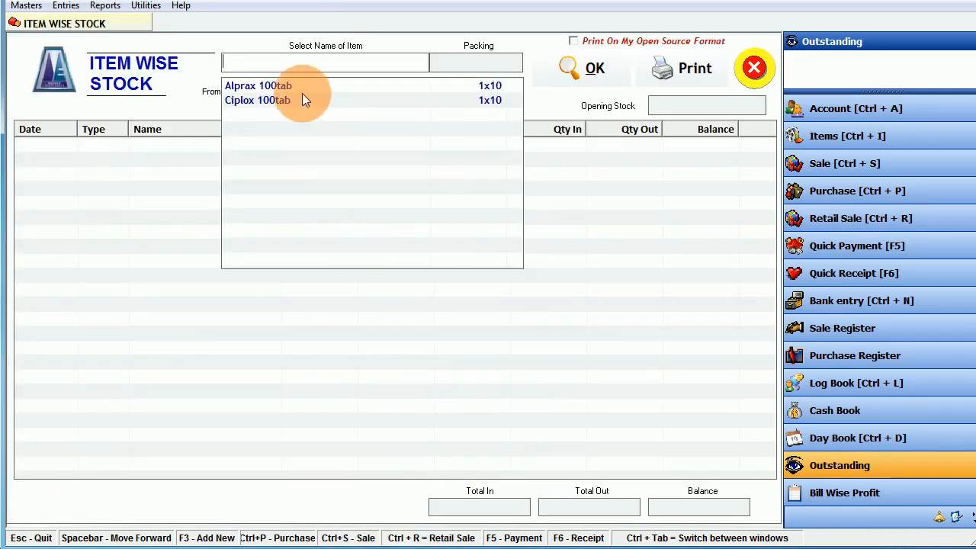
left_click(302, 87)
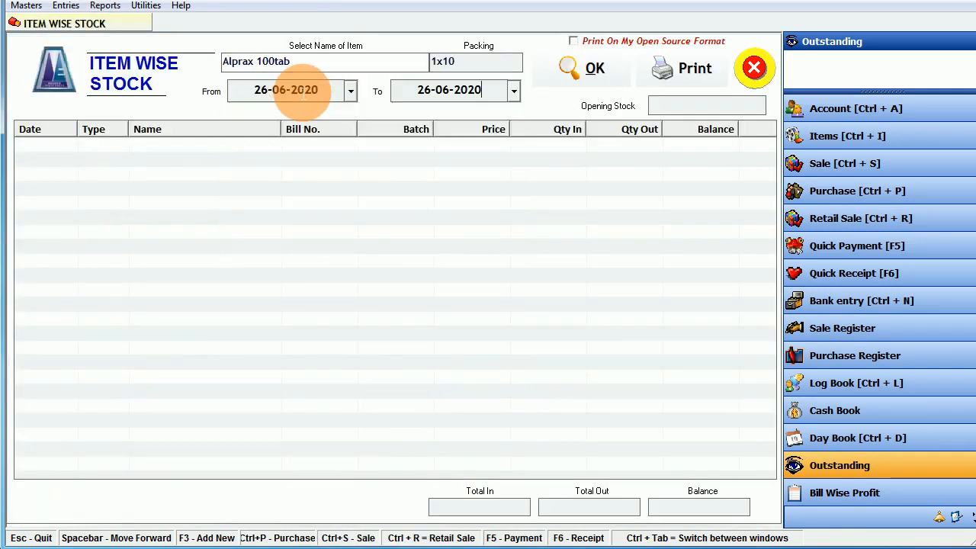
key("Return")
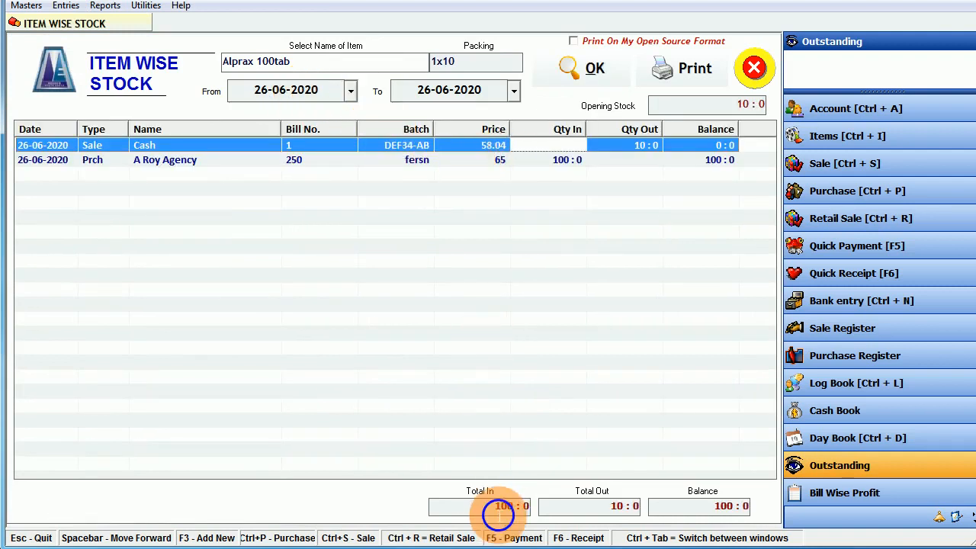
left_click(500, 507)
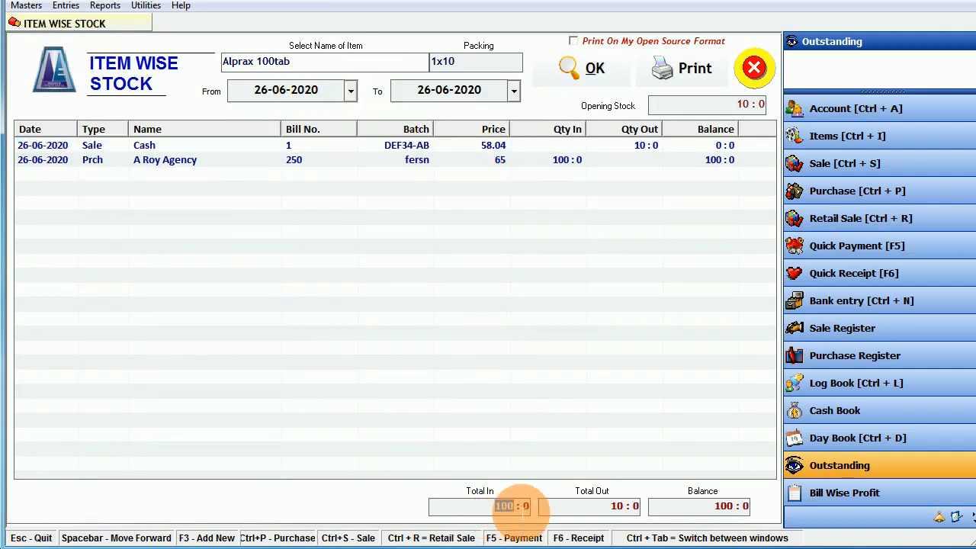
left_click(646, 145)
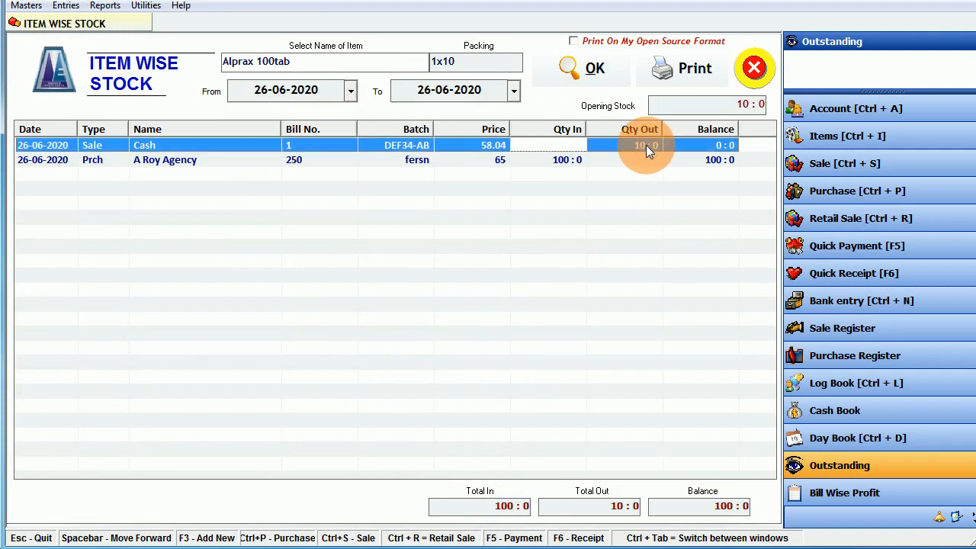
left_click(550, 161)
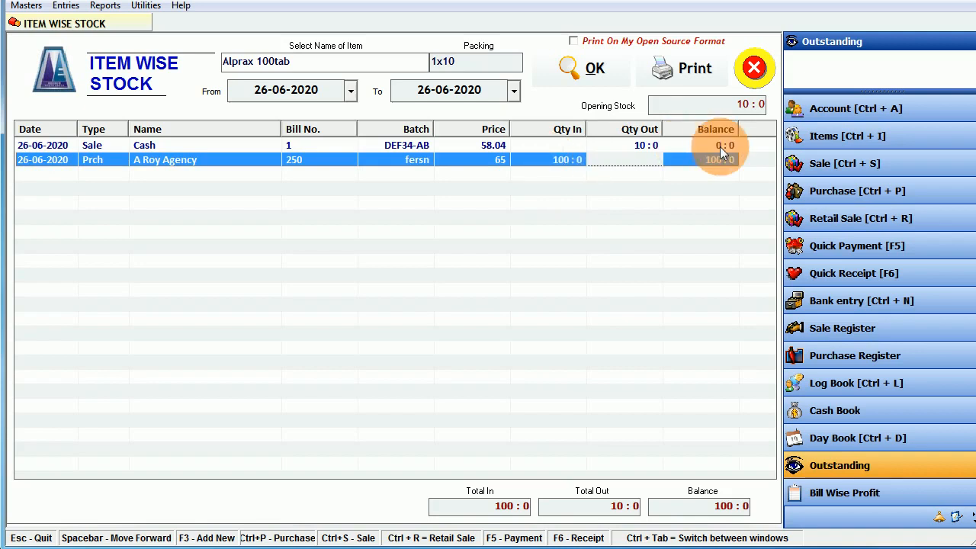
left_click(728, 505)
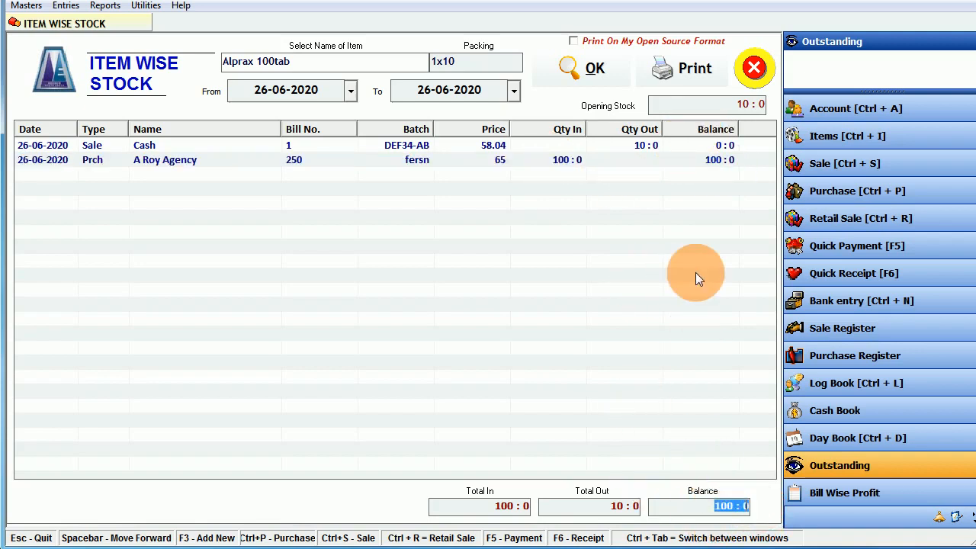
left_click(755, 68)
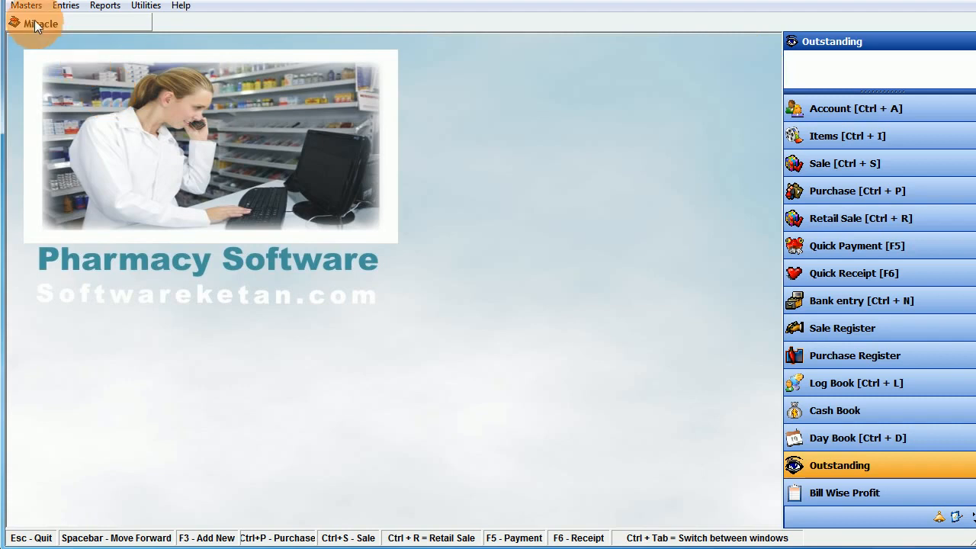
- Start a new sale bill on Credit terms and bring up a blank Create Account form
left_click(828, 168)
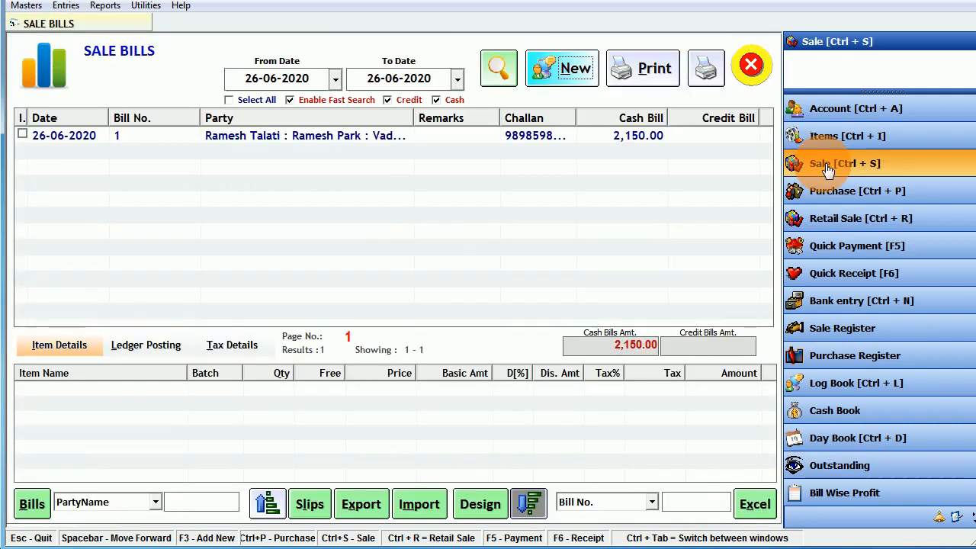
left_click(568, 76)
key("Return")
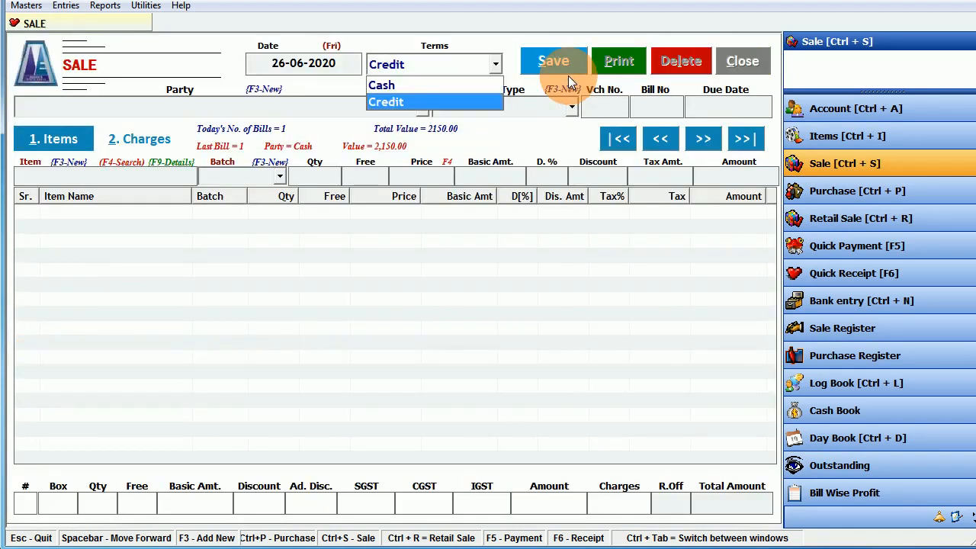
key("Return")
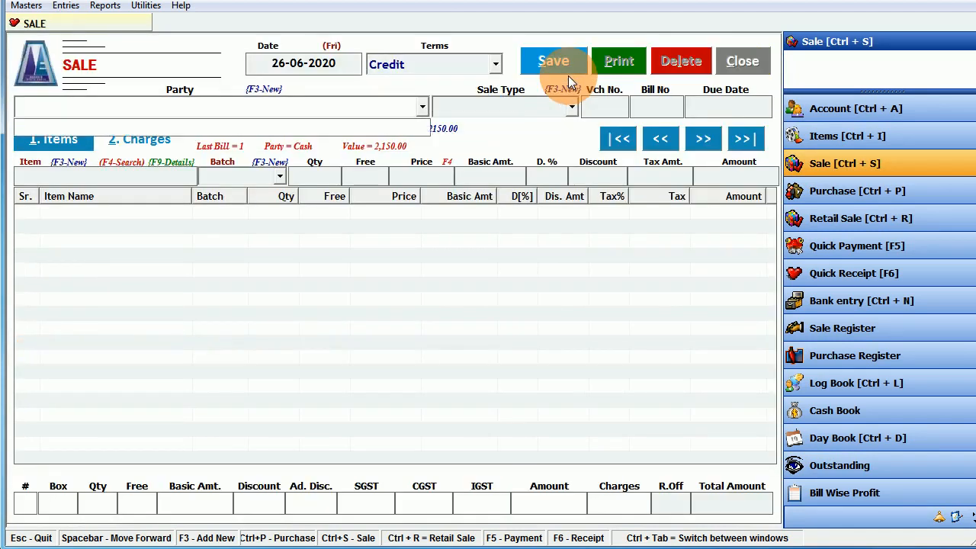
key("F3")
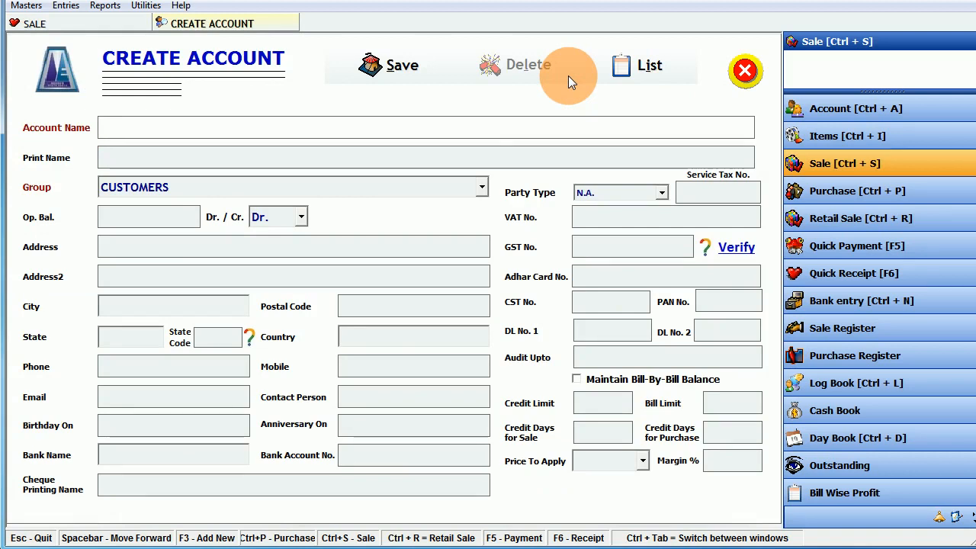
- Create the customer account 'ABC Medical Store' with state Gujarat and set it as party
type("ABC Med")
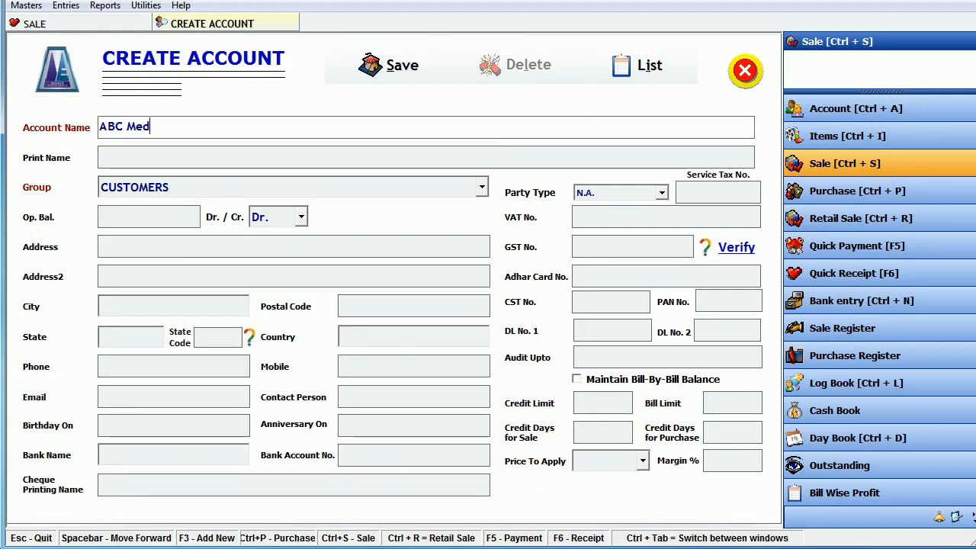
type("ical Store")
key("Return")
key("Return")
key("Return")
key("Return")
key("Return")
key("Return")
key("Return")
key("Return")
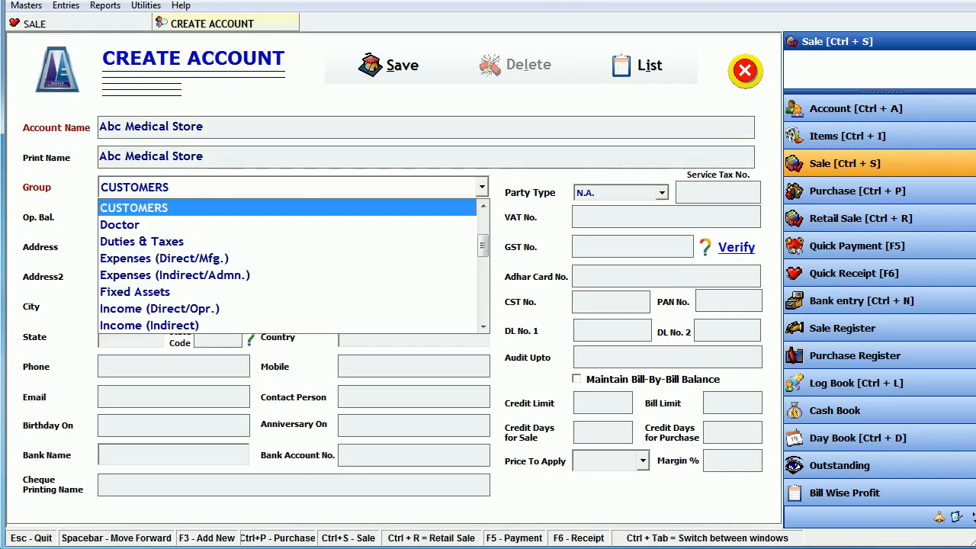
key("Return")
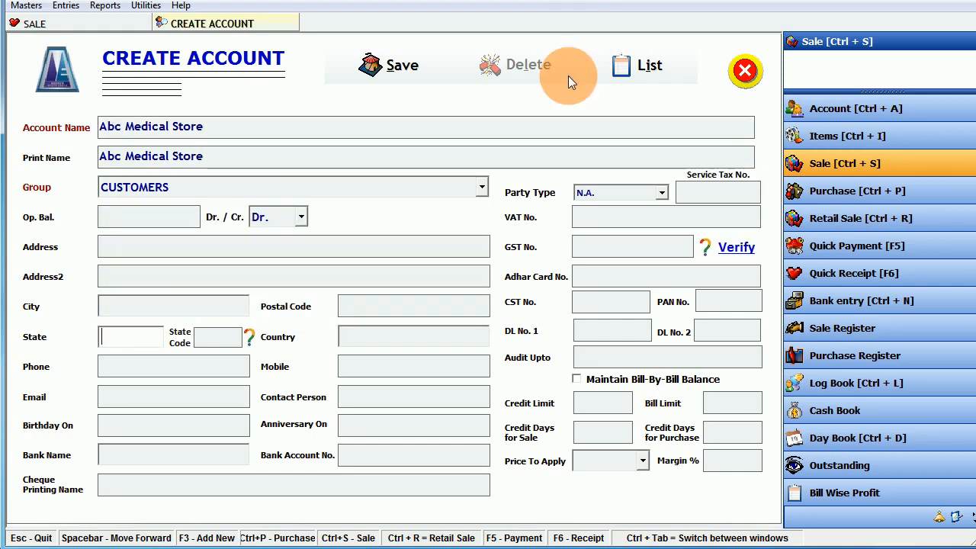
type("Gujarat")
key("Return")
key("Return")
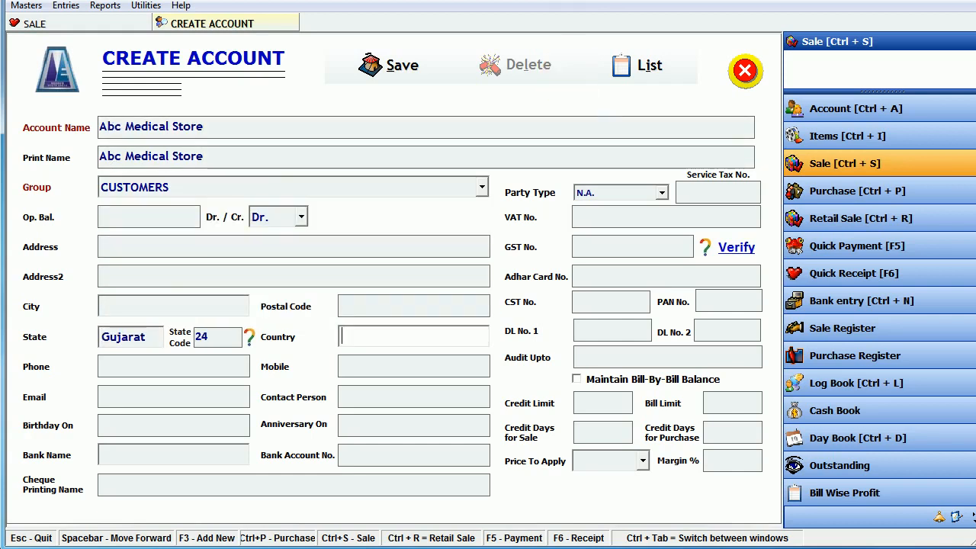
left_click(601, 245)
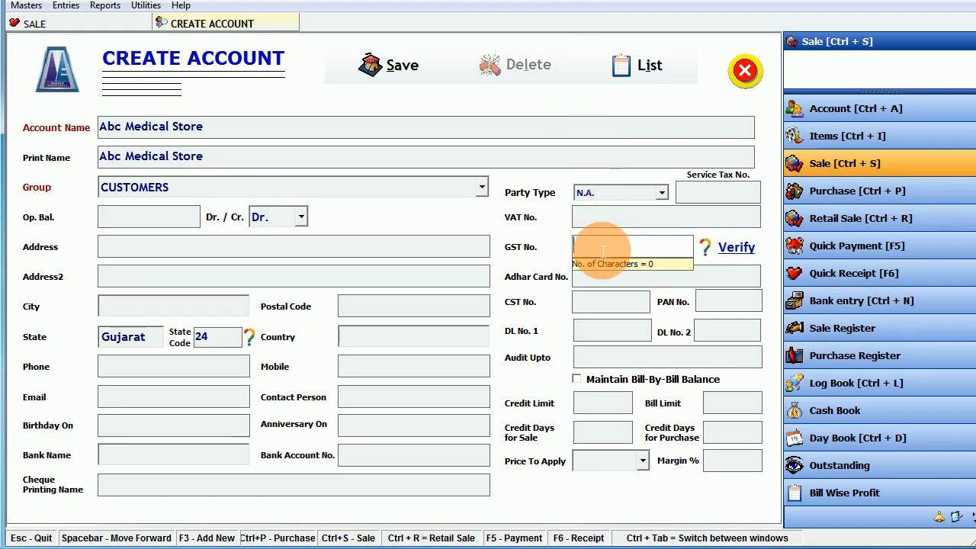
key("Return")
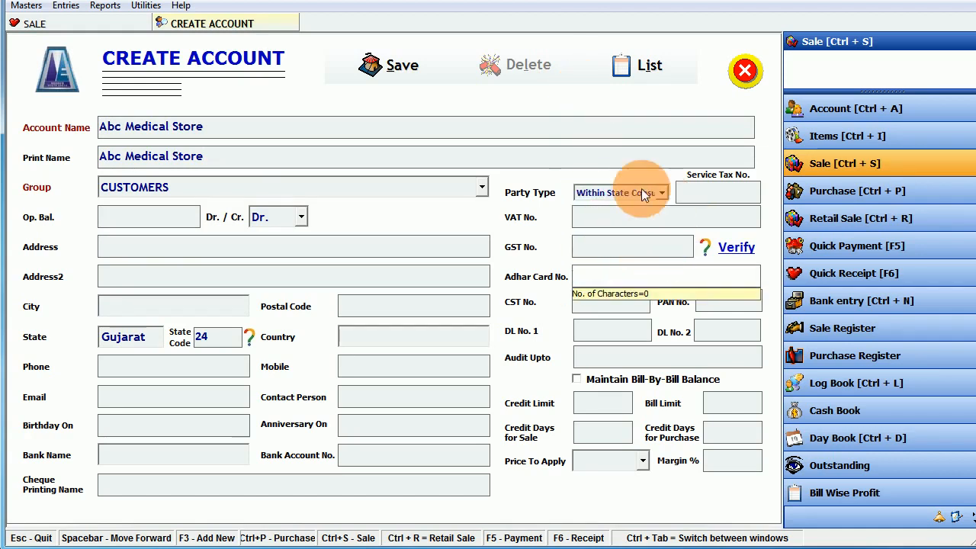
left_click(380, 65)
key("Return")
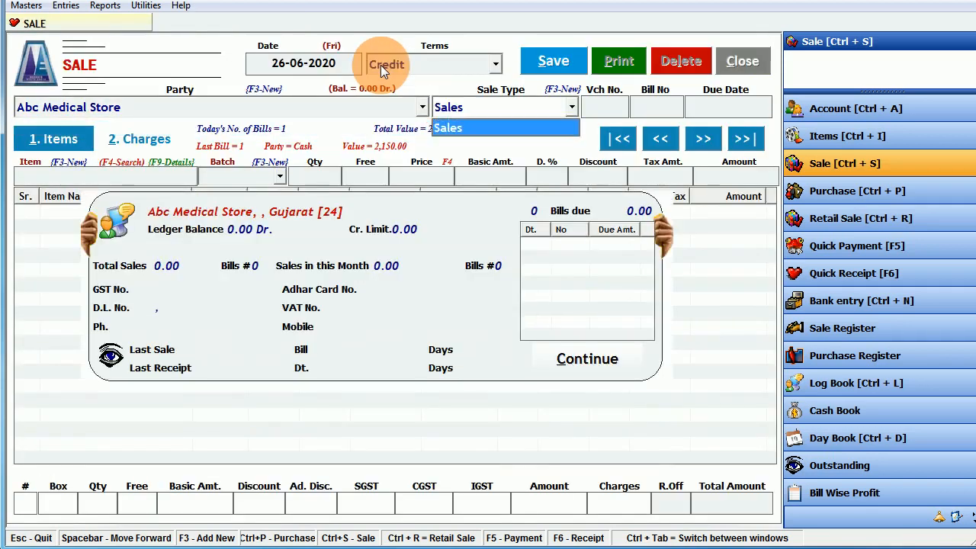
- Accept party Abc Medical Store, Sales type, bill no. 2 and the doctor to reach item entry
key("Return")
left_click(201, 108)
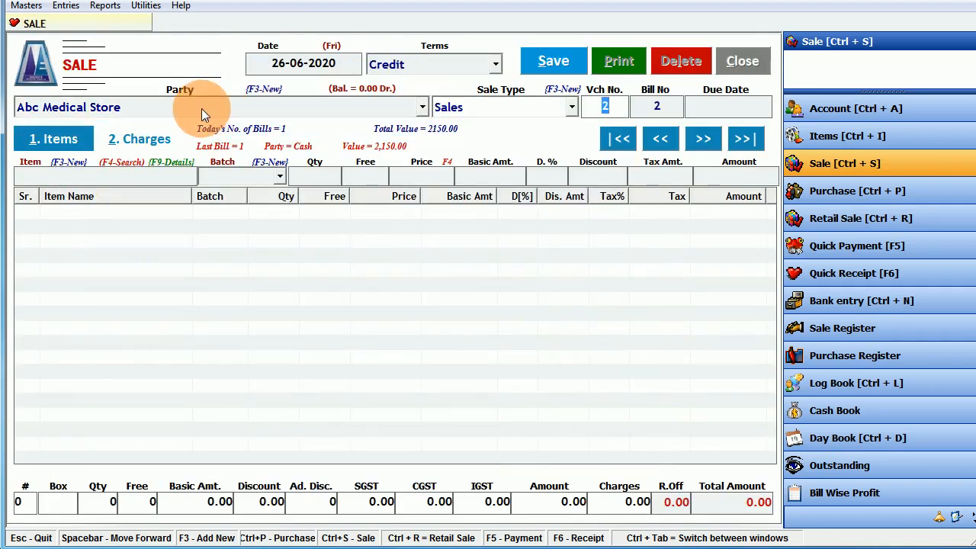
key("Return")
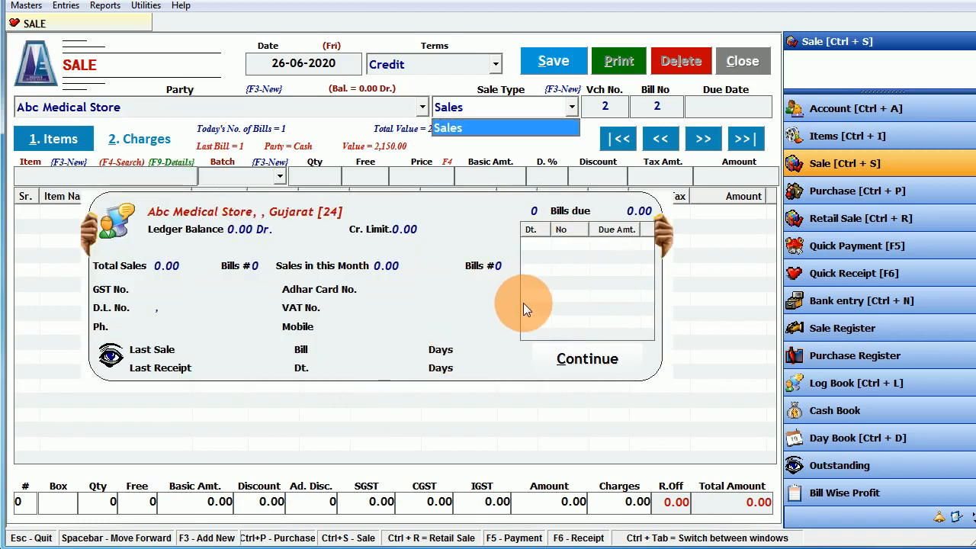
key("Return")
key("Return")
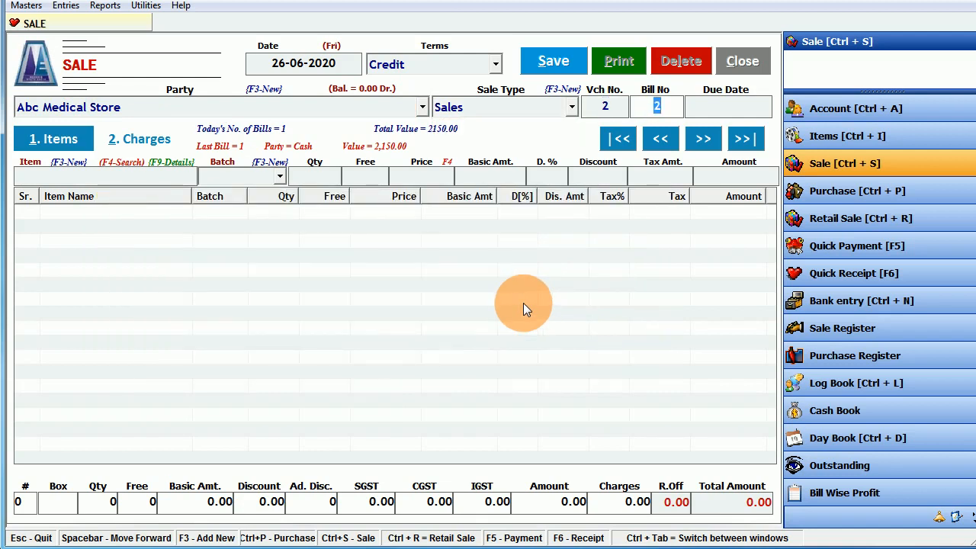
key("Return")
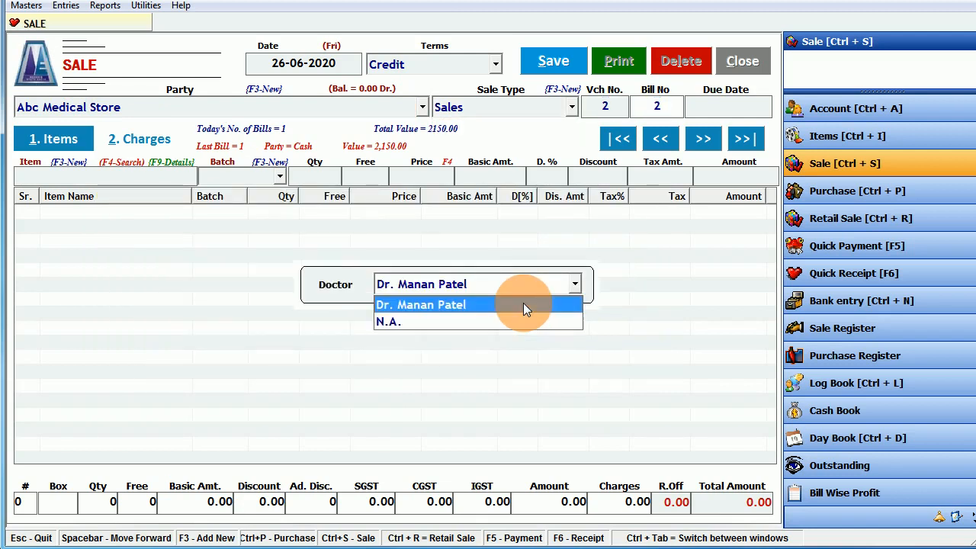
key("Return")
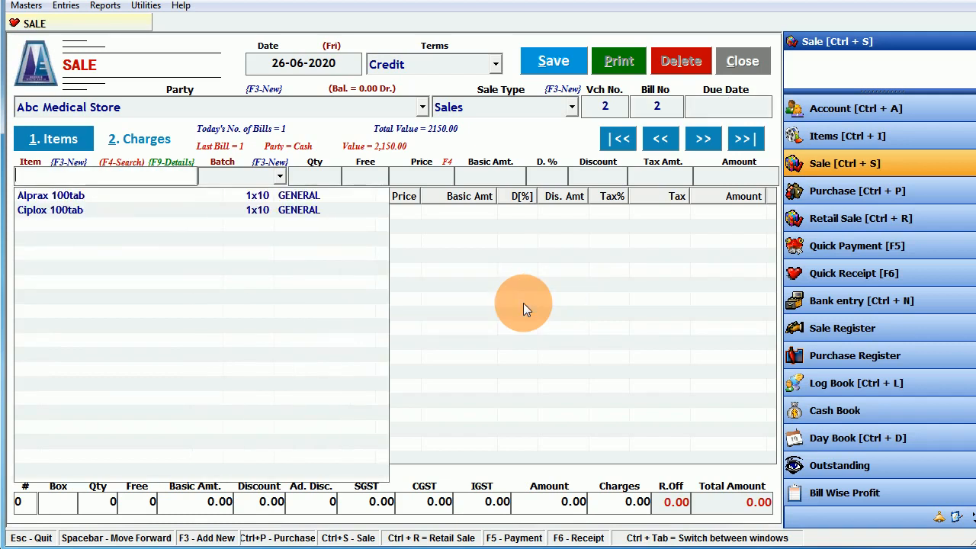
- Add Alprax 100tab and choose batch fersn at price 75 after comparing it with DEF34-AB
key("Down")
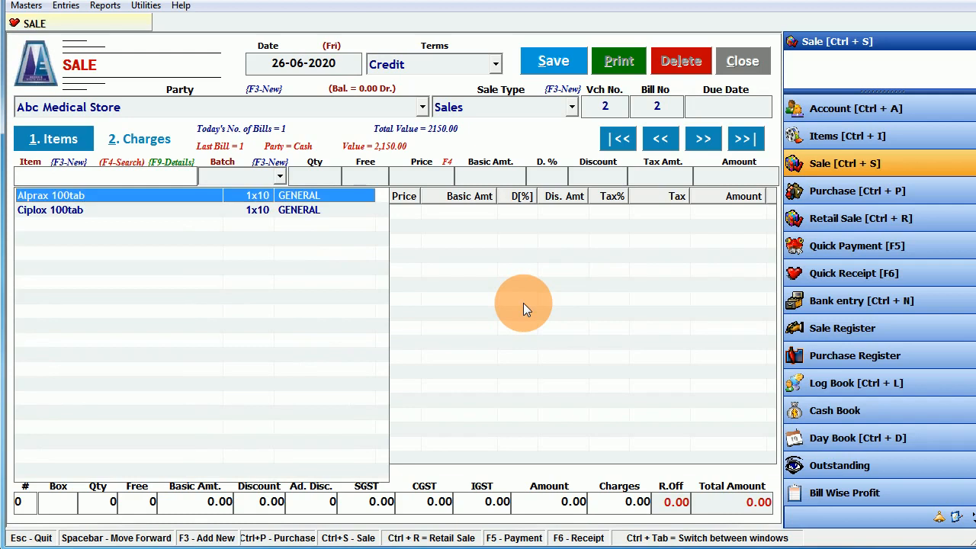
key("Return")
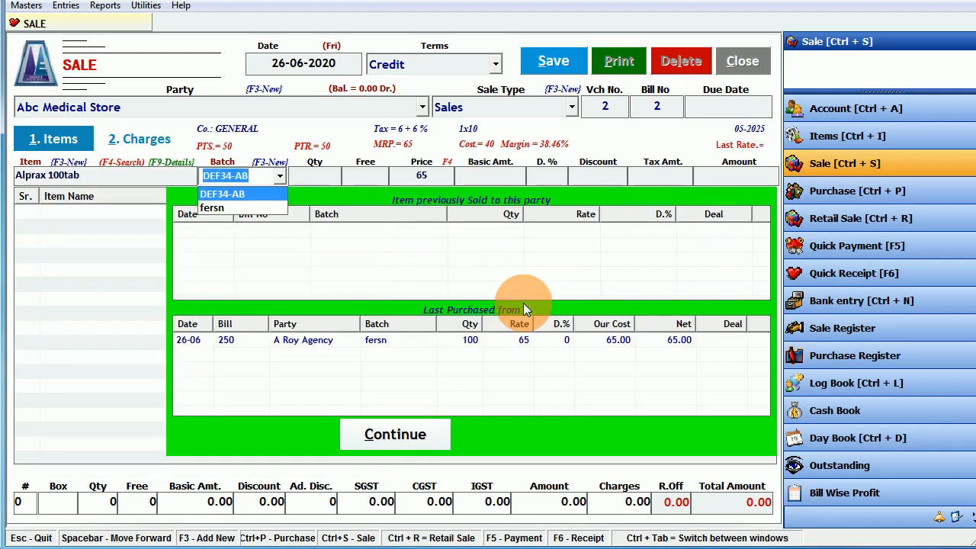
key("Down")
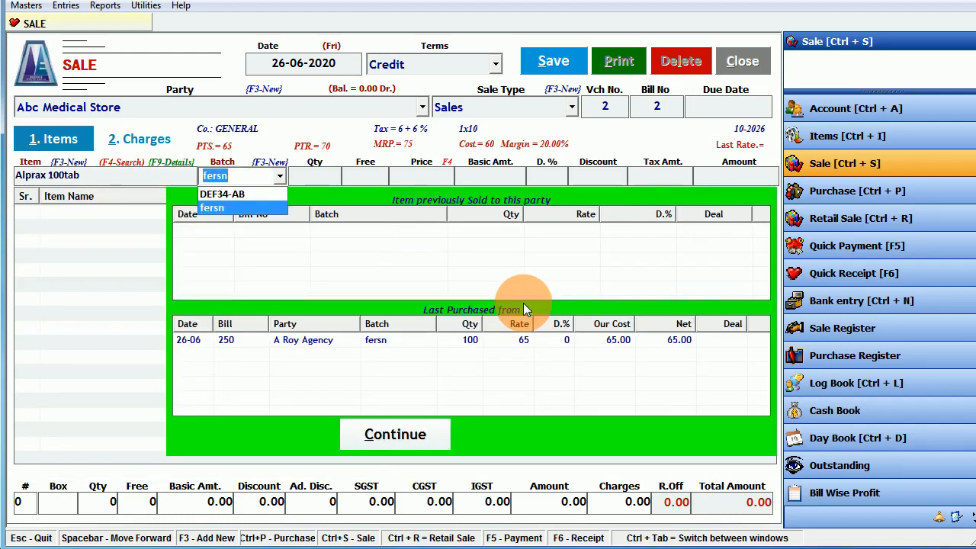
key("Up")
key("Down")
key("Up")
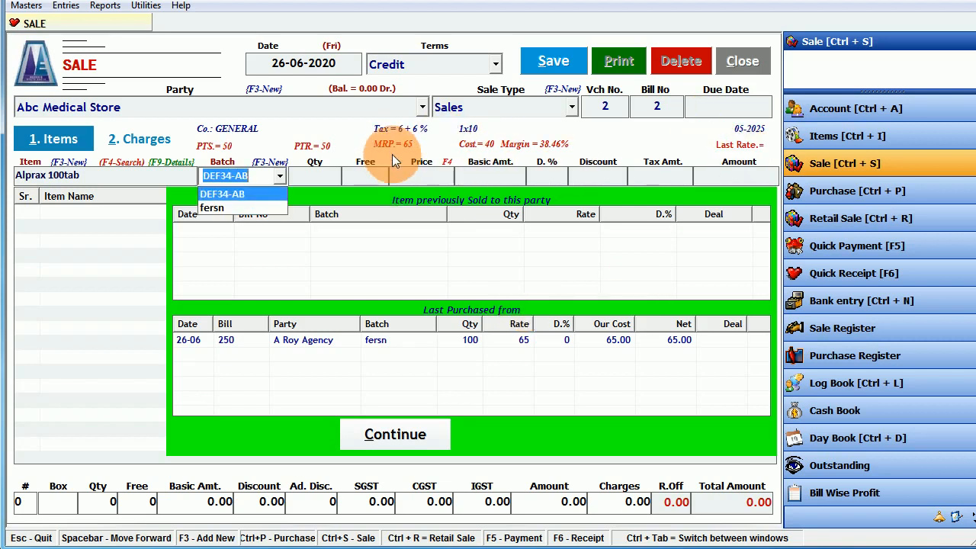
key("Down")
key("Up")
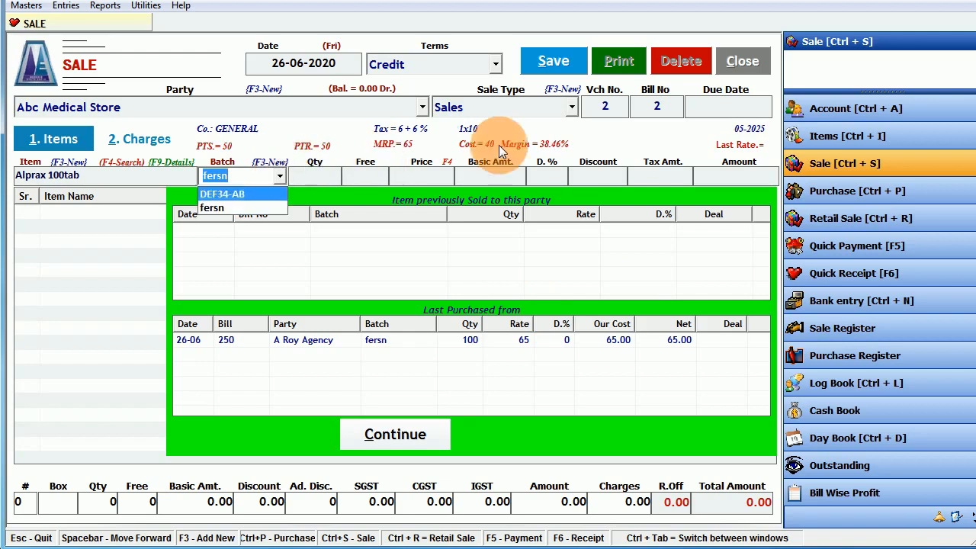
key("Down")
key("Up")
key("Down")
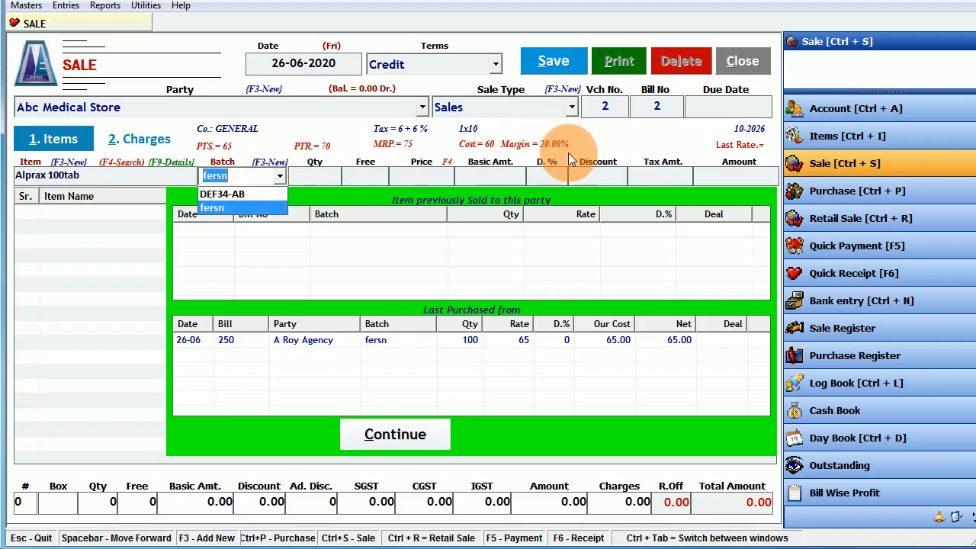
key("Up")
key("Down")
key("Up")
key("Down")
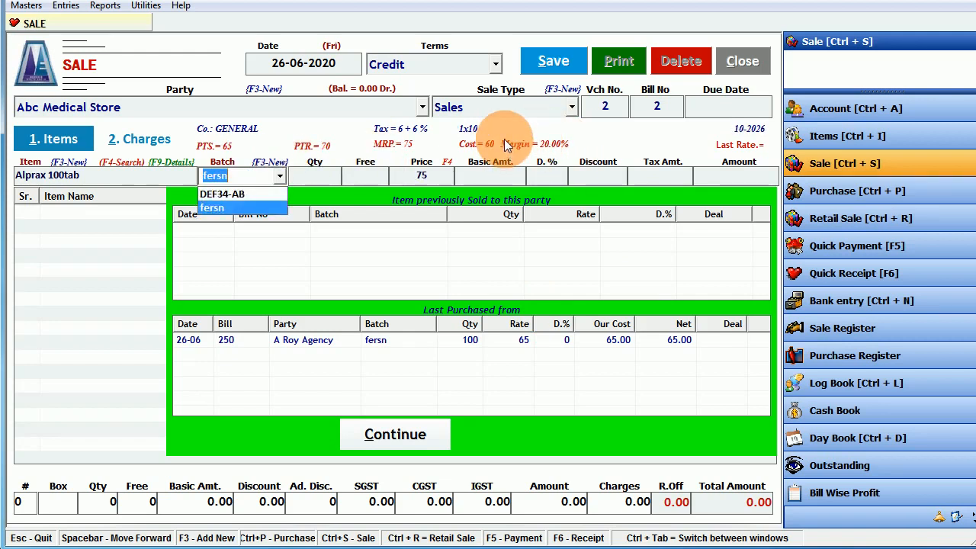
key("Up")
key("Down")
key("Up")
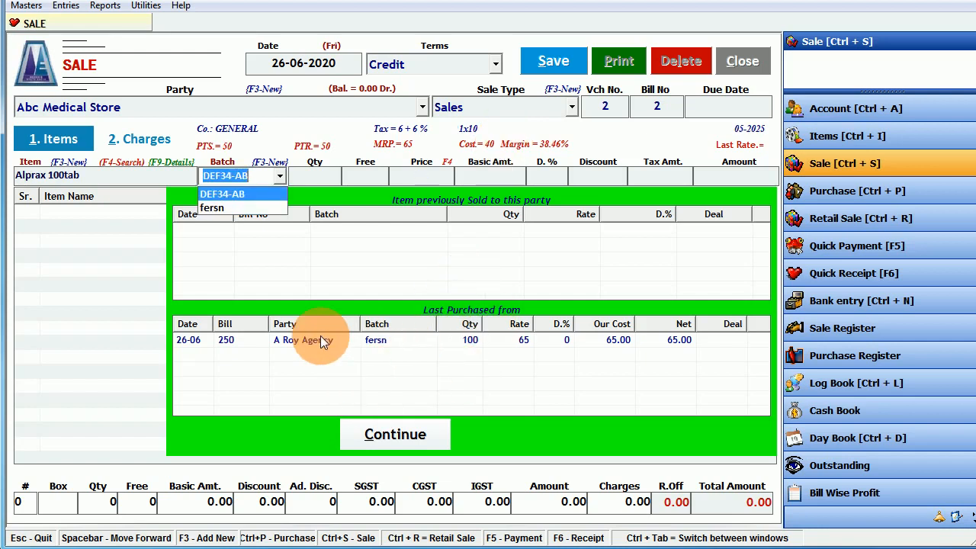
key("Down")
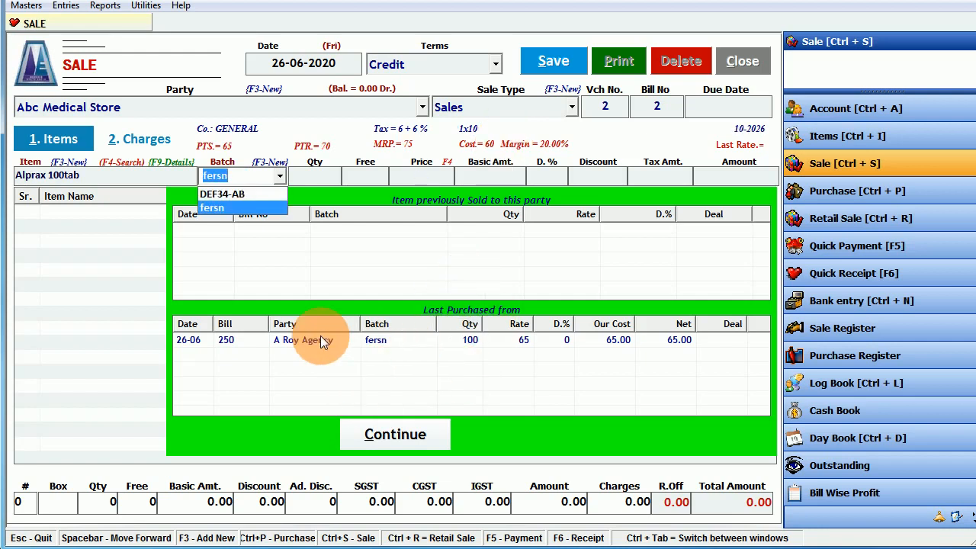
key("Return")
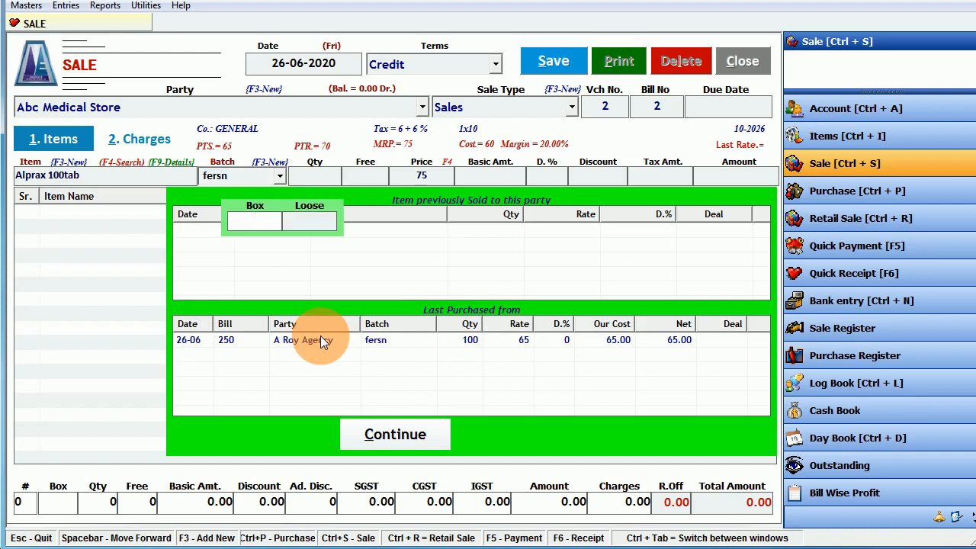
- Add one box (10) of Alprax at tax-inclusive 75 as bill line 1, totalling 750.00
type("1")
key("Return")
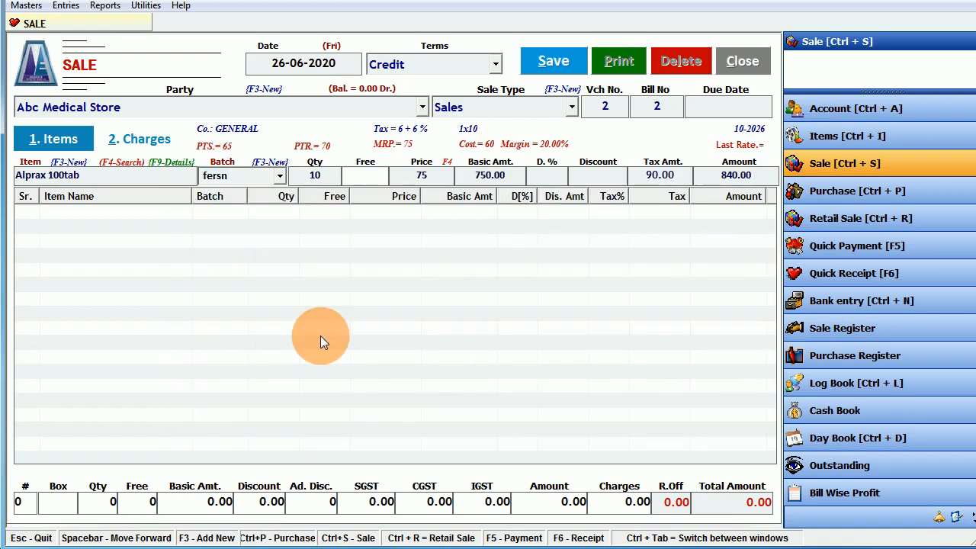
key("Return")
key("Return")
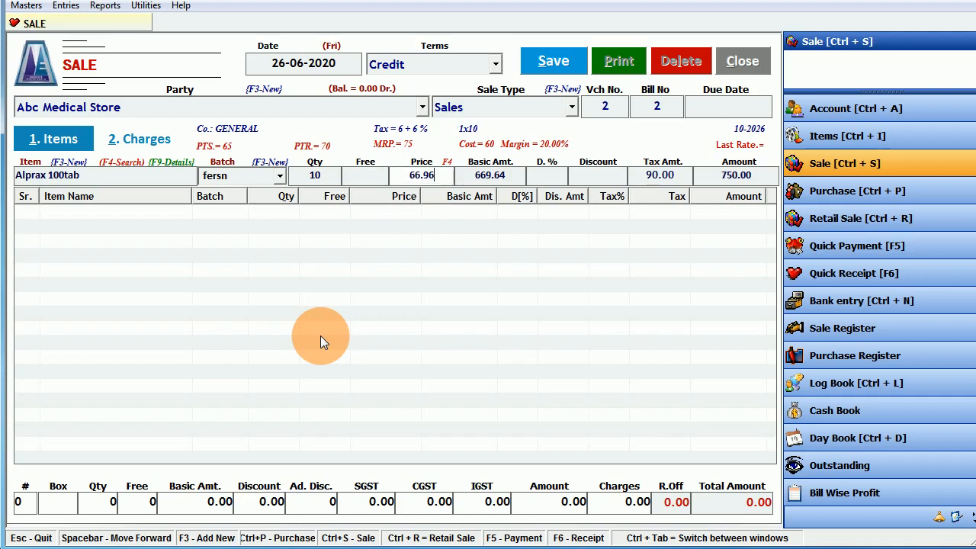
key("Return")
key("Return")
key("Return")
key("Return")
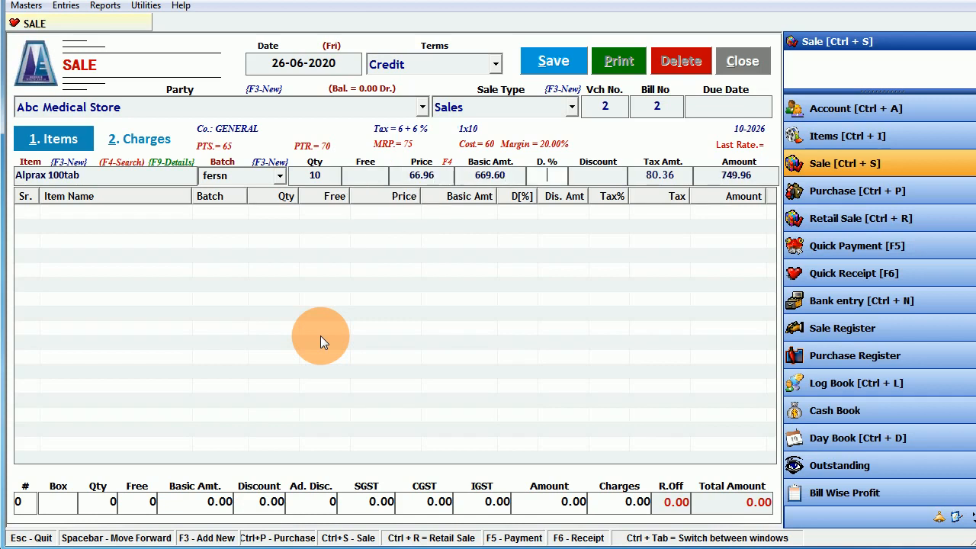
key("Return")
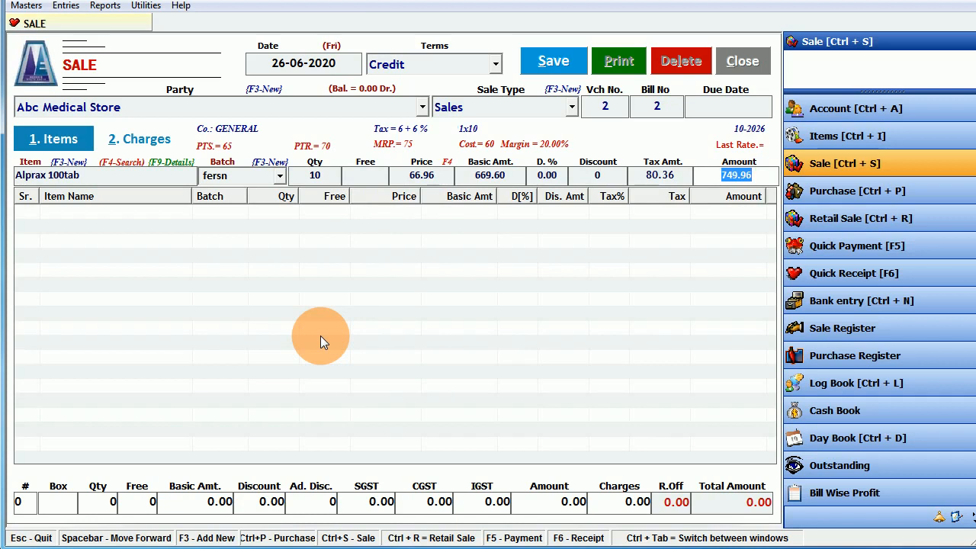
key("Return")
left_click(567, 380)
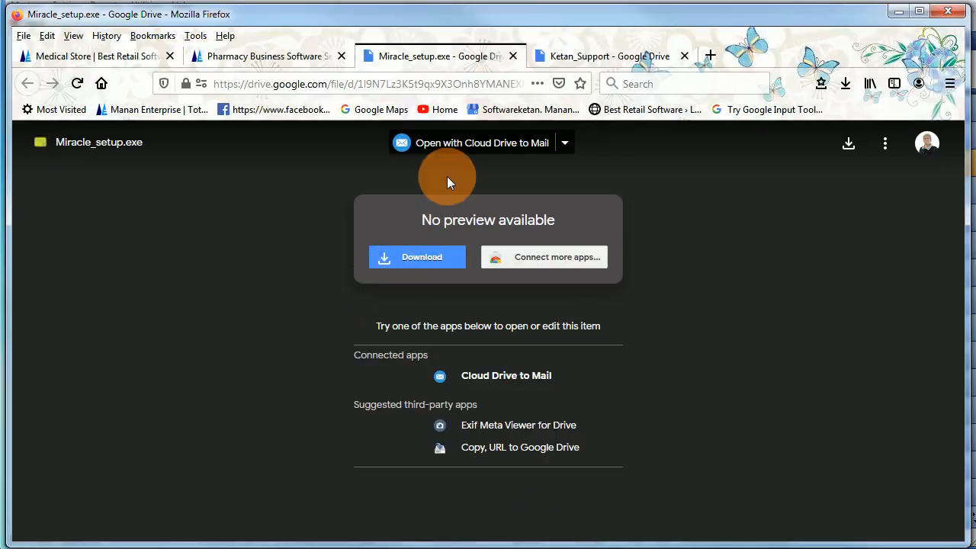
left_click(266, 58)
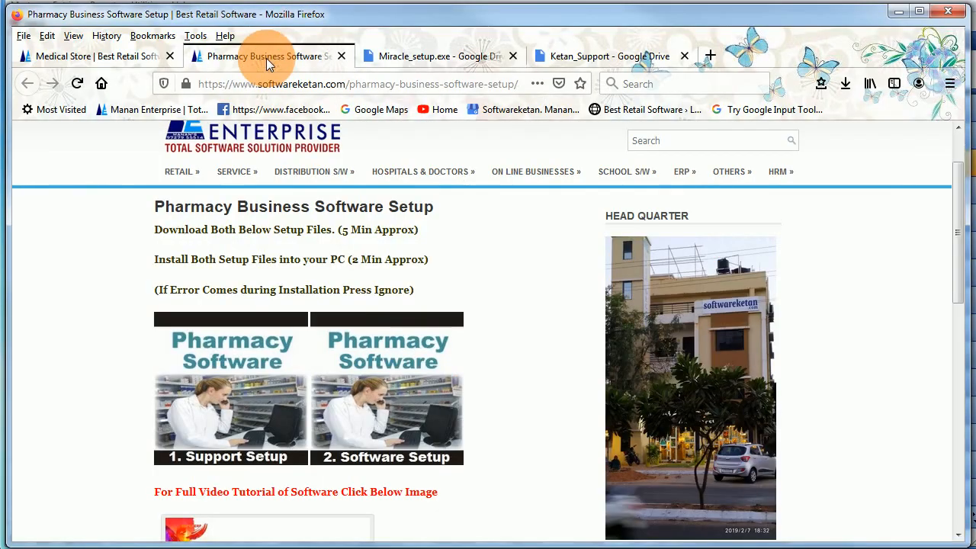
- From the Medical Store page, open the '12 Great Things You Can In Software While Billing' help page
left_click(126, 56)
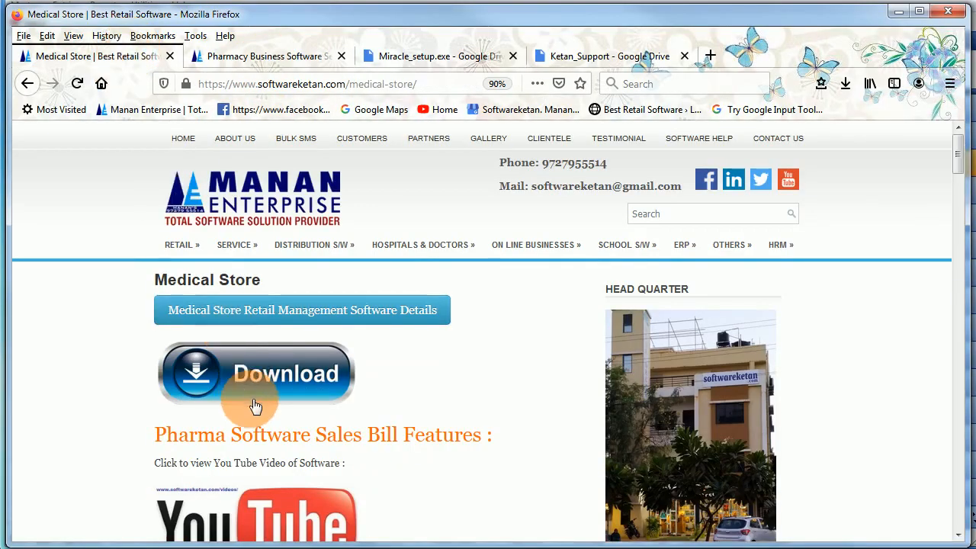
scroll(255, 406, "down", 3)
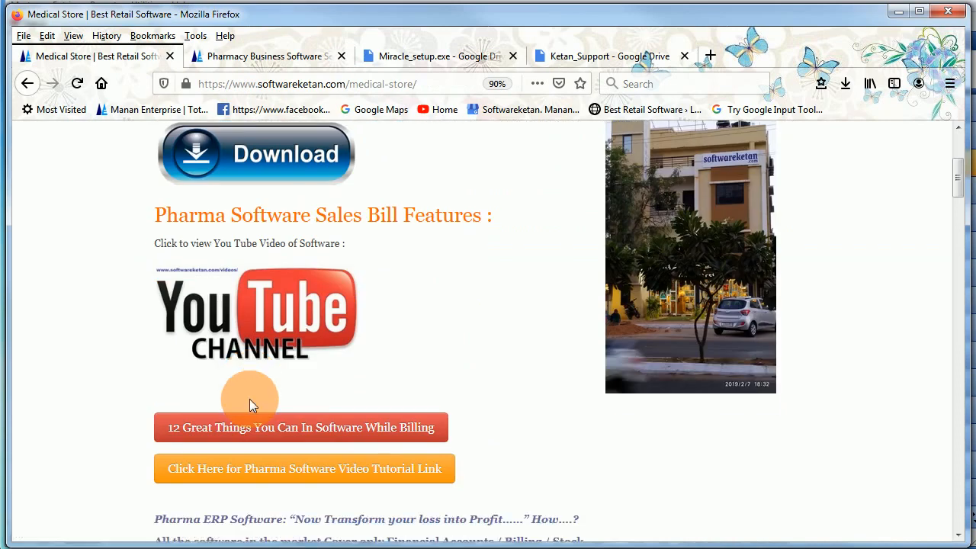
scroll(255, 412, "down", 1)
left_click(318, 357)
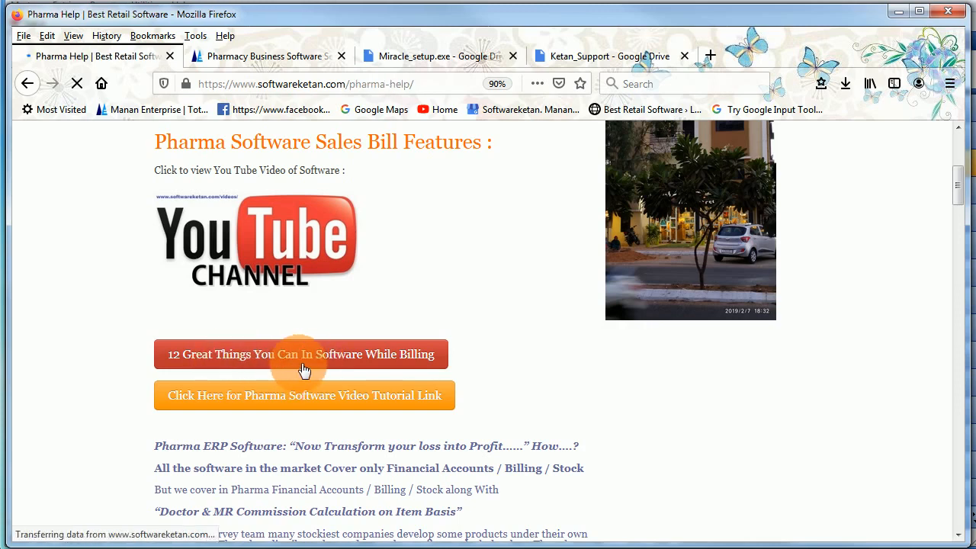
scroll(298, 370, "down", 1)
scroll(298, 363, "down", 2)
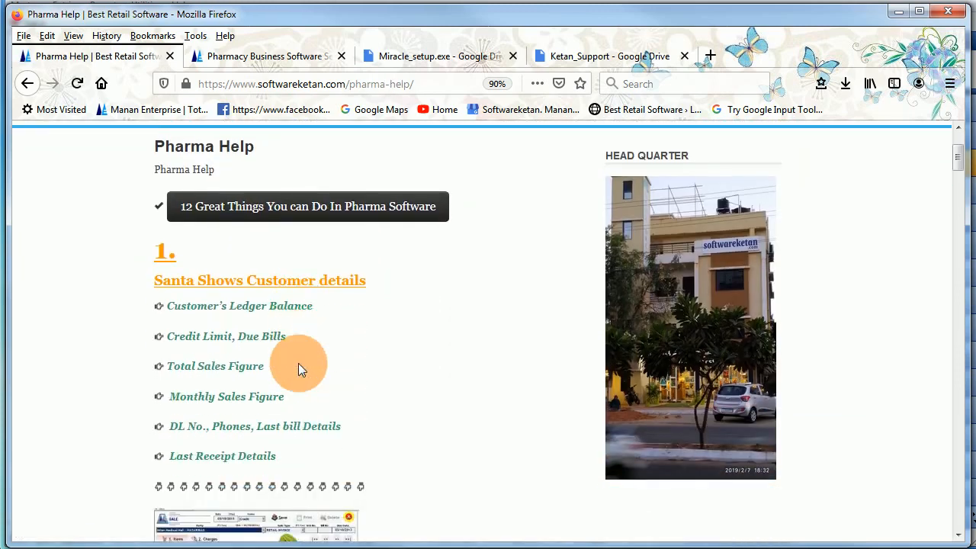
left_click_drag(208, 279, 243, 271)
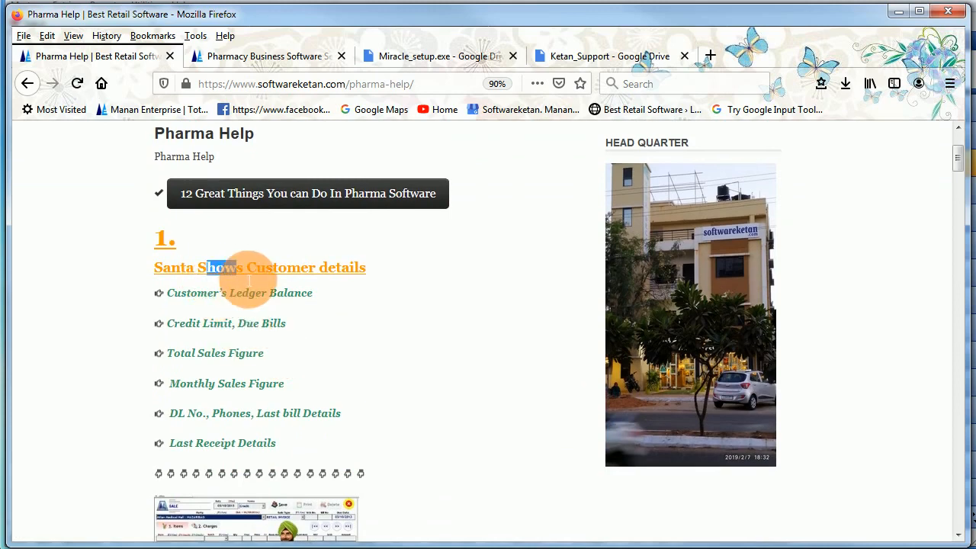
scroll(241, 310, "down", 3)
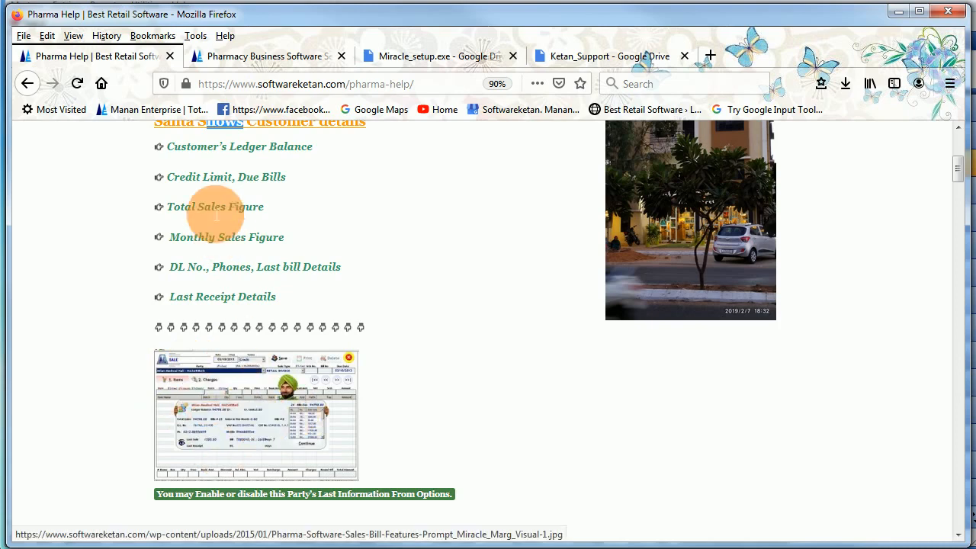
left_click_drag(197, 151, 262, 160)
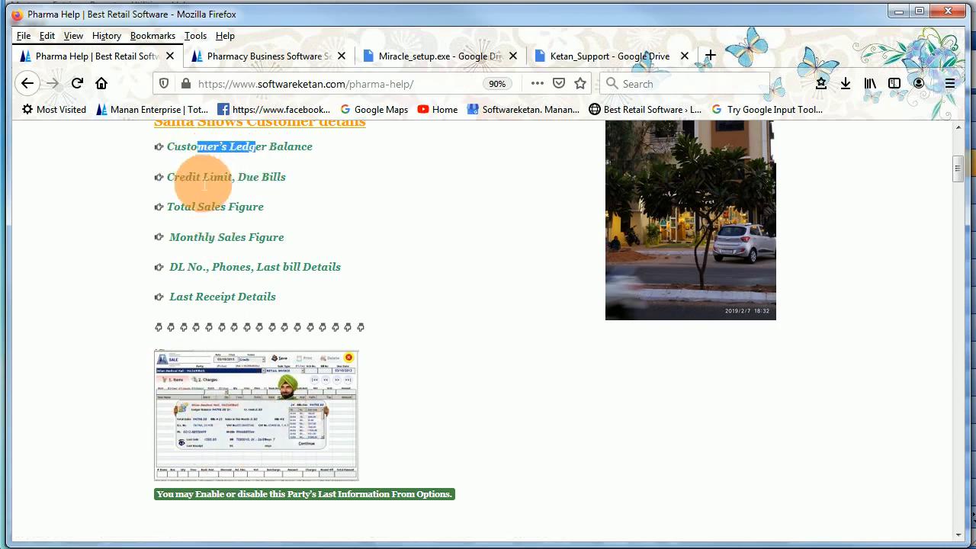
left_click_drag(191, 177, 262, 180)
left_click_drag(198, 216, 245, 220)
left_click(244, 248)
left_click_drag(186, 237, 264, 237)
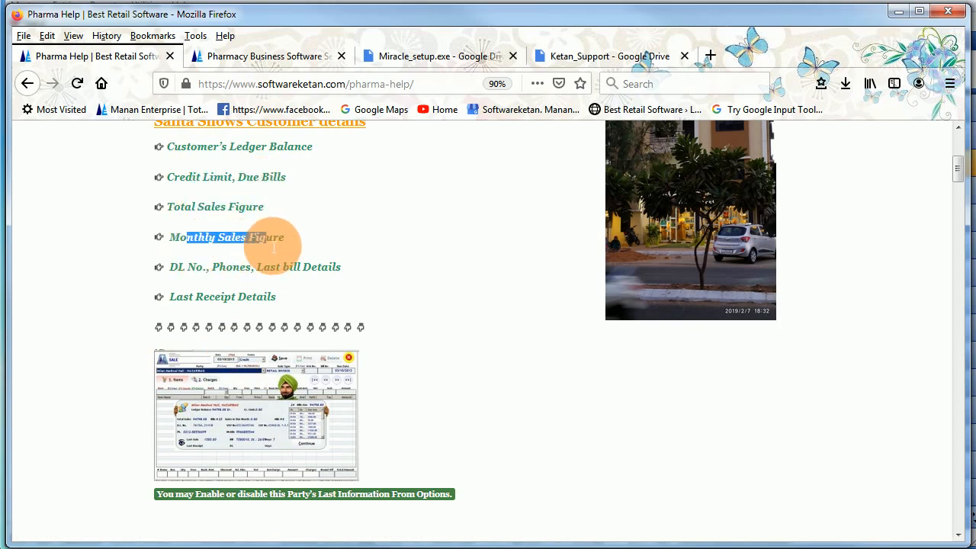
left_click_drag(189, 275, 320, 275)
left_click_drag(189, 305, 238, 307)
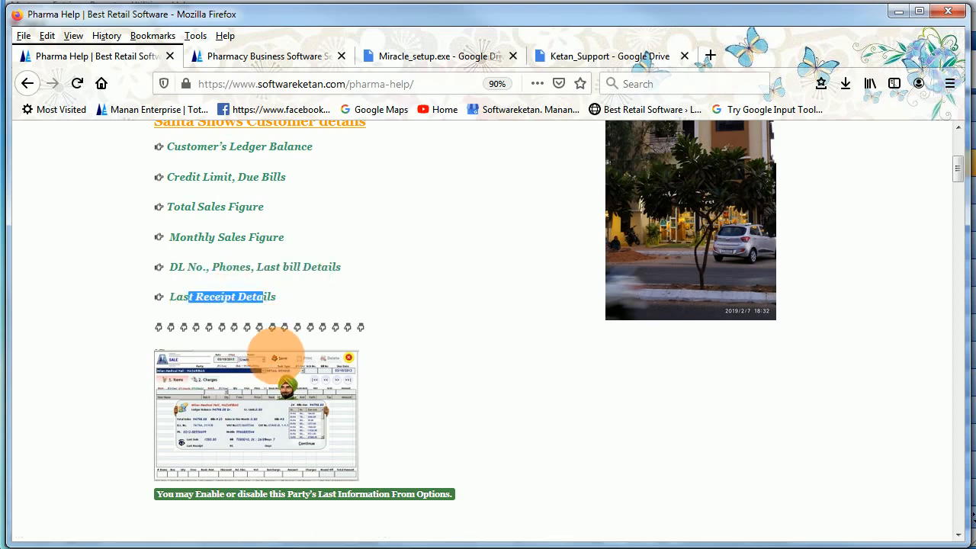
scroll(275, 358, "down", 2)
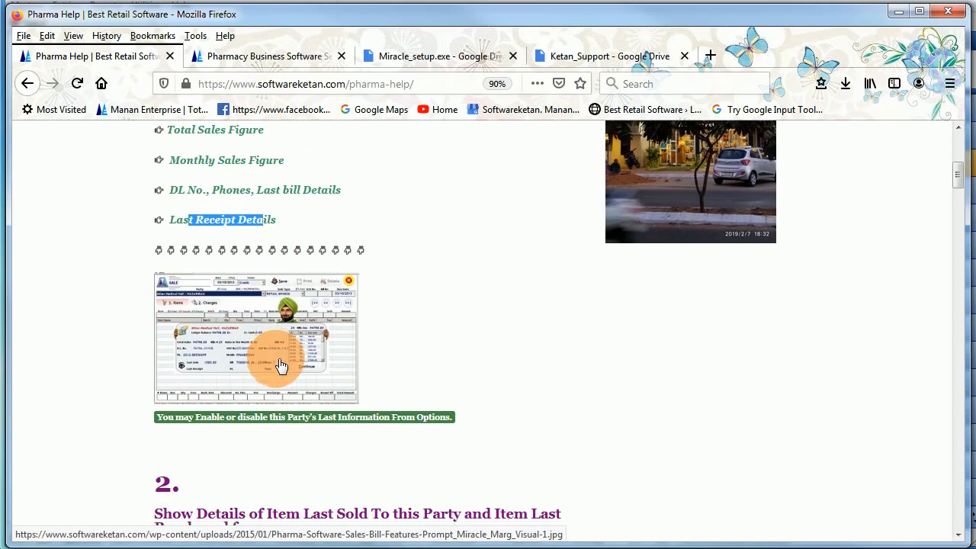
scroll(276, 370, "down", 6)
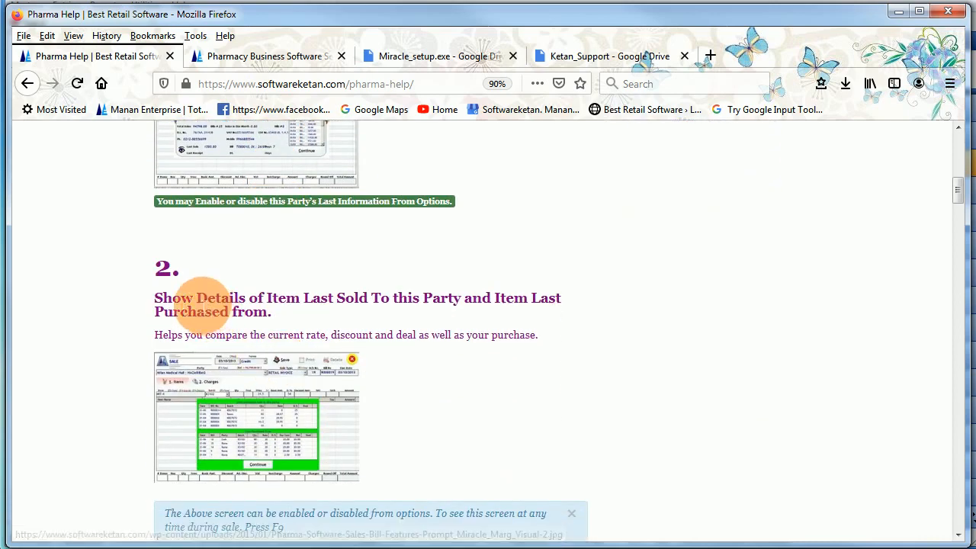
- Highlight the item-last-sold-to-party and new-batch-during-sales headings and the on-the-spot batch note
left_click_drag(198, 299, 273, 320)
scroll(276, 312, "down", 4)
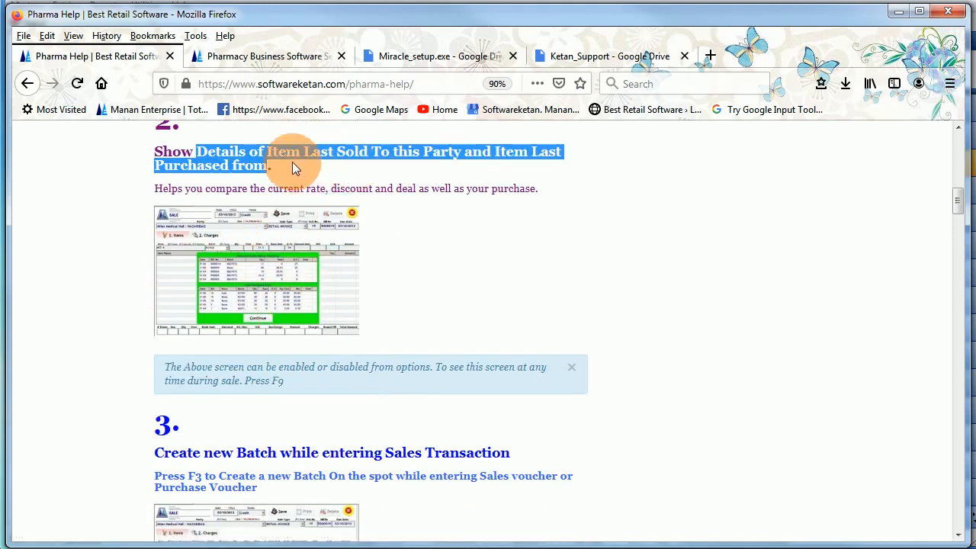
scroll(305, 183, "down", 3)
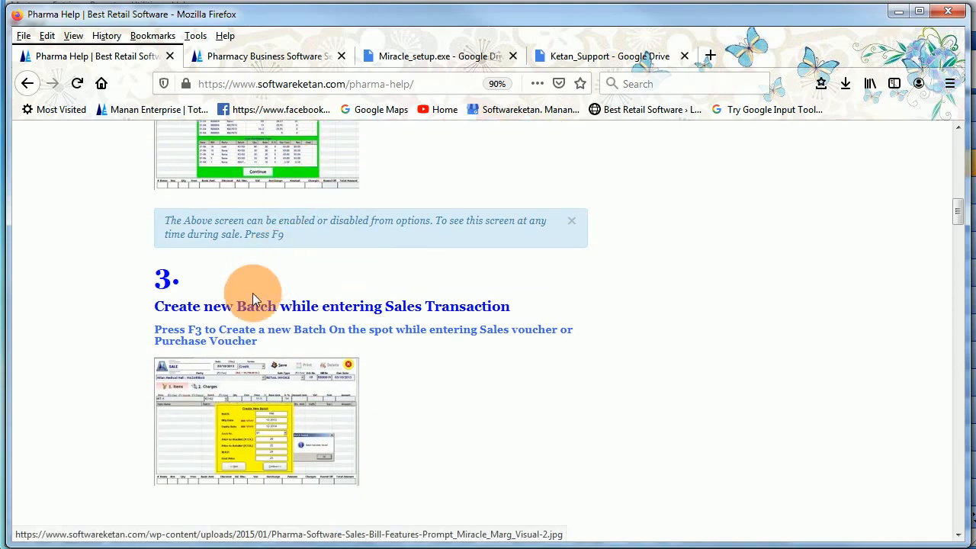
left_click_drag(238, 308, 320, 309)
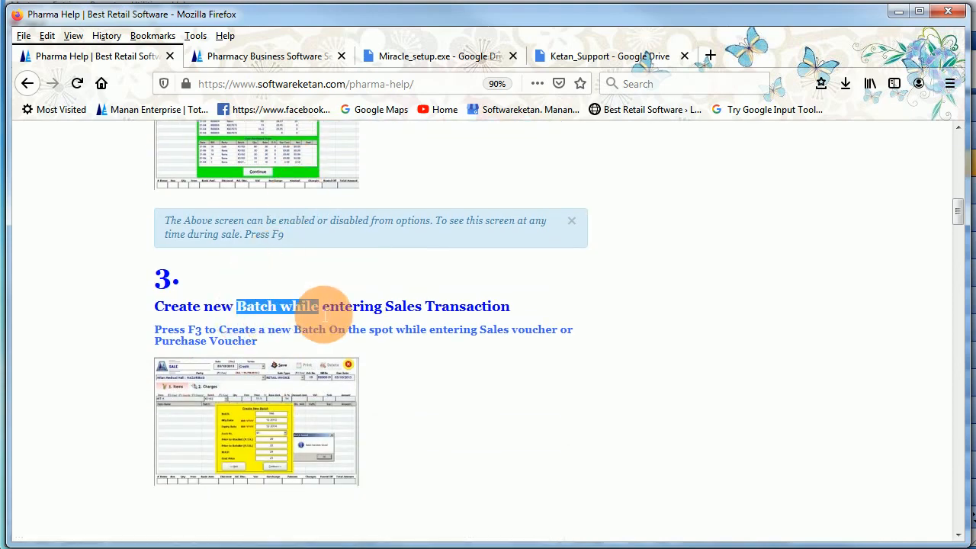
scroll(305, 305, "down", 2)
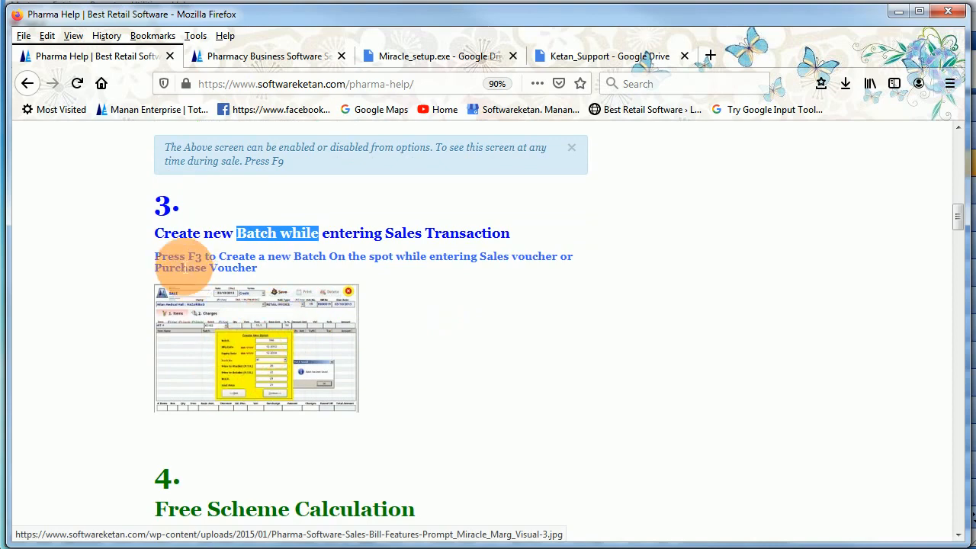
left_click_drag(173, 258, 246, 261)
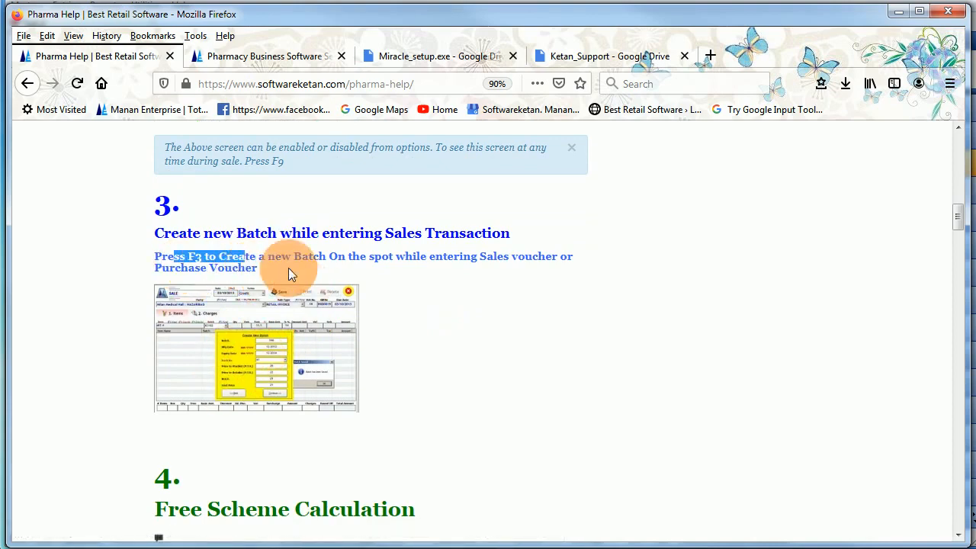
scroll(299, 358, "down", 5)
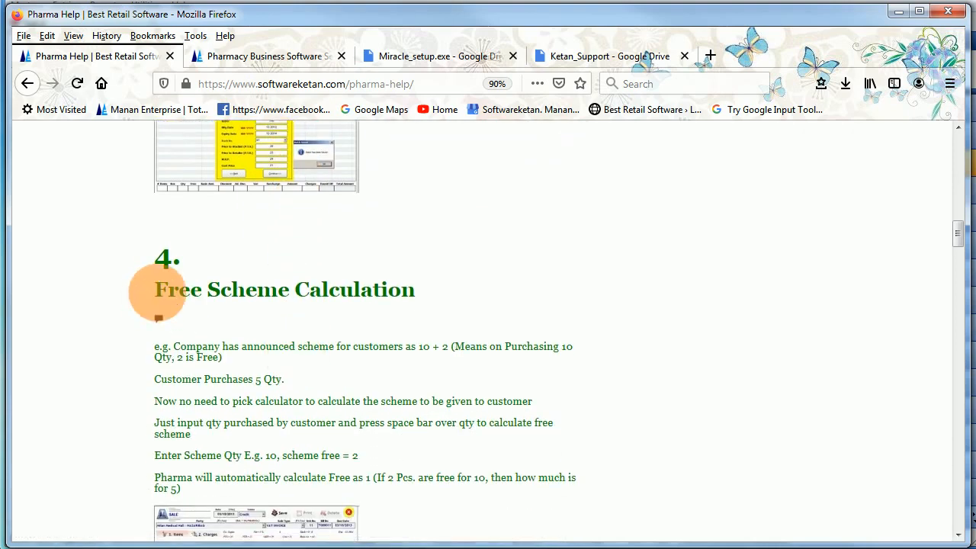
- Highlight the Free Scheme Calculation heading and its 10 + 2 scheme example lines
left_click_drag(178, 294, 361, 298)
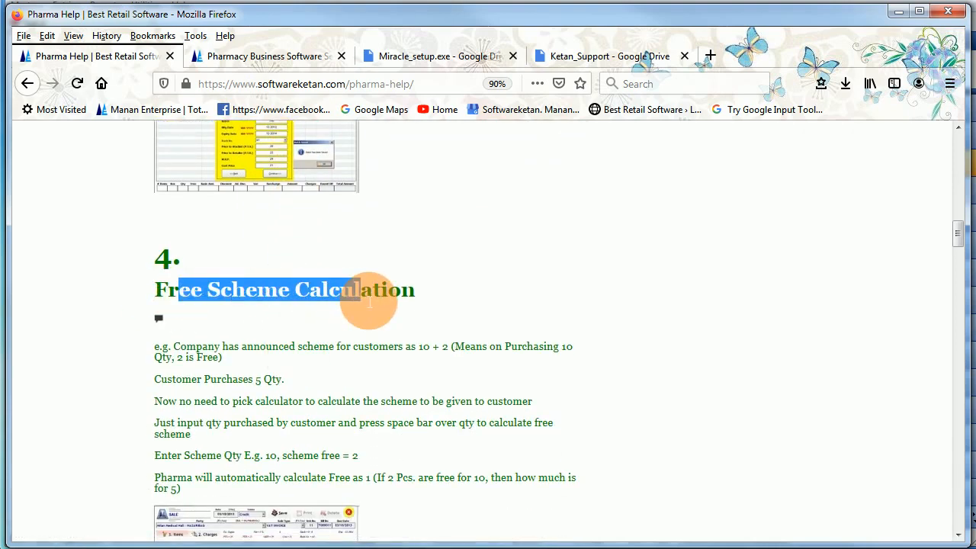
scroll(363, 300, "down", 3)
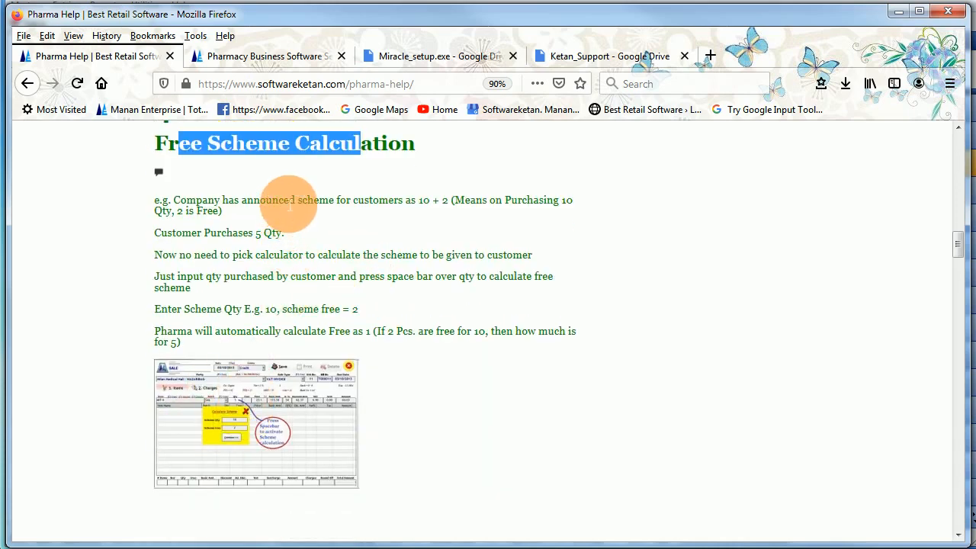
left_click_drag(283, 199, 338, 328)
left_click(340, 330)
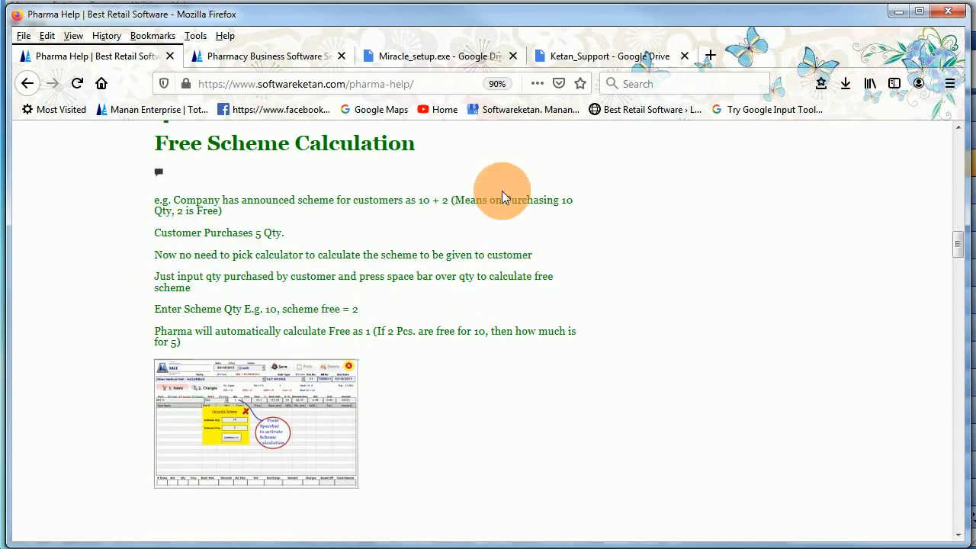
left_click_drag(182, 203, 277, 209)
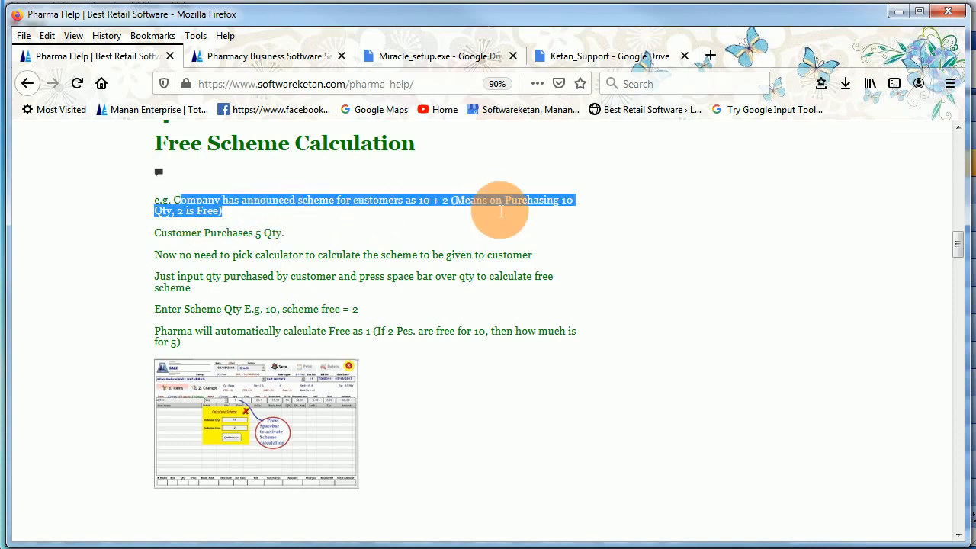
left_click(450, 203)
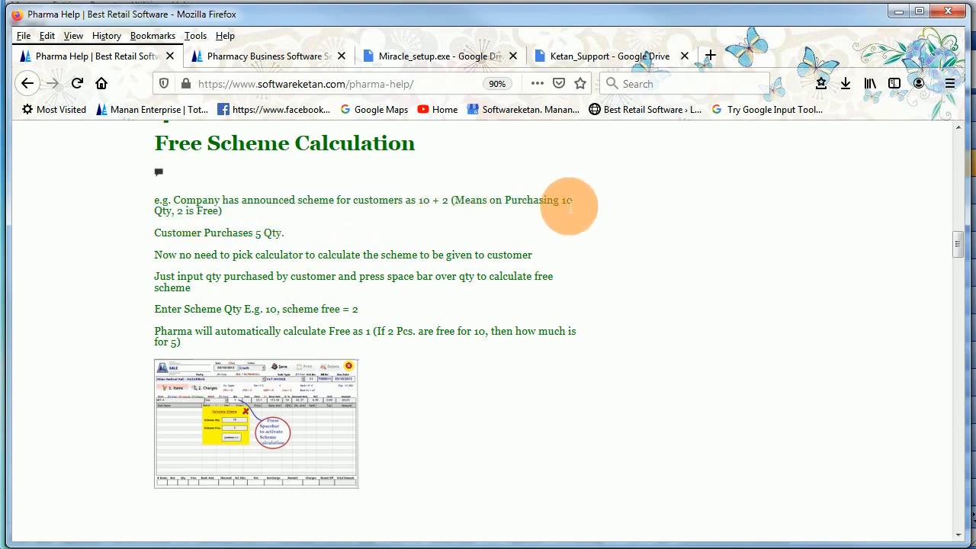
left_click_drag(177, 211, 276, 246)
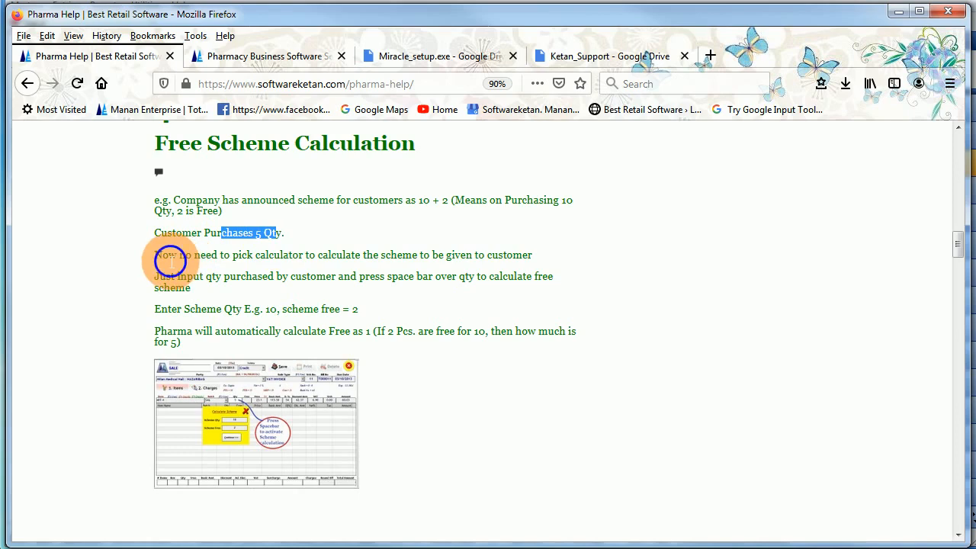
left_click_drag(162, 256, 534, 263)
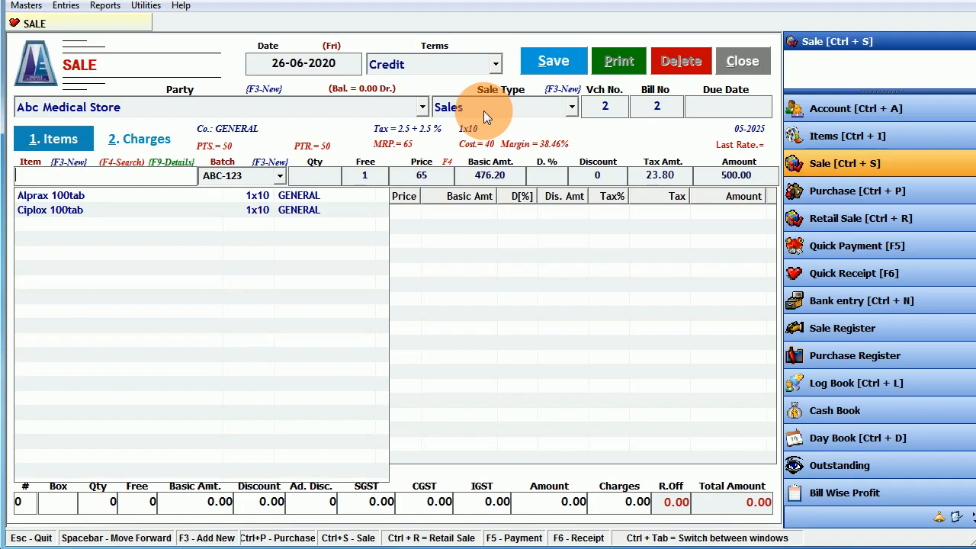
- Put Ciplox 100tab, batch ABC-123, on the bill line with quantity 5
key("Down")
key("Down")
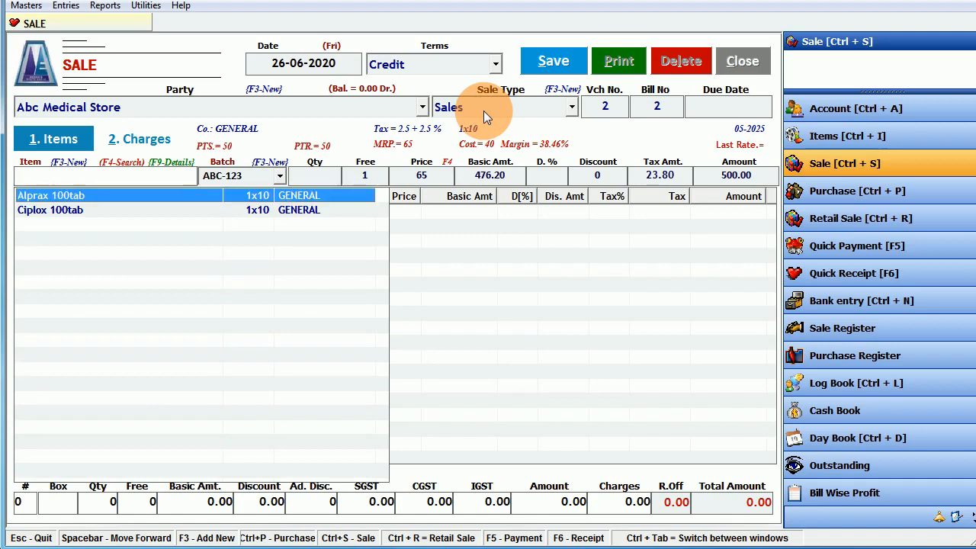
key("Return")
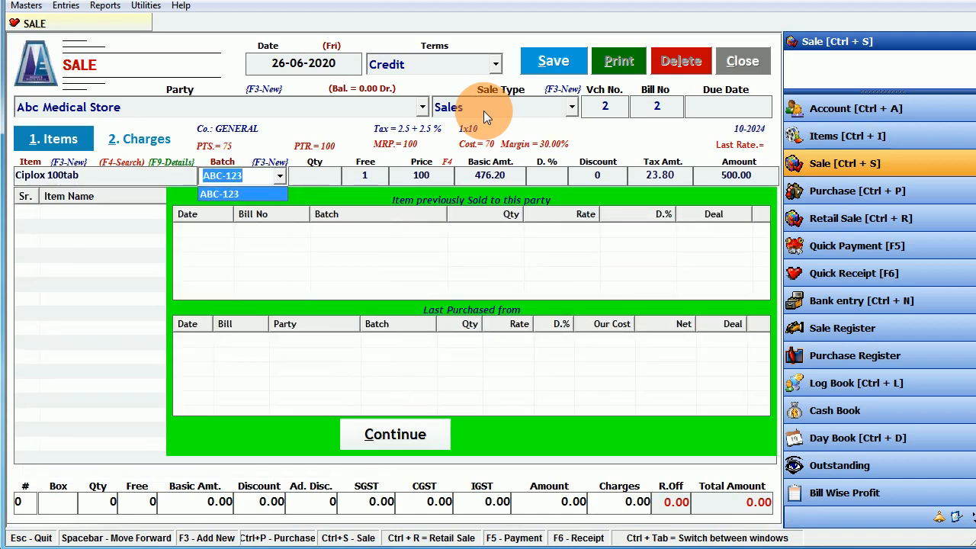
key("Return")
type("5")
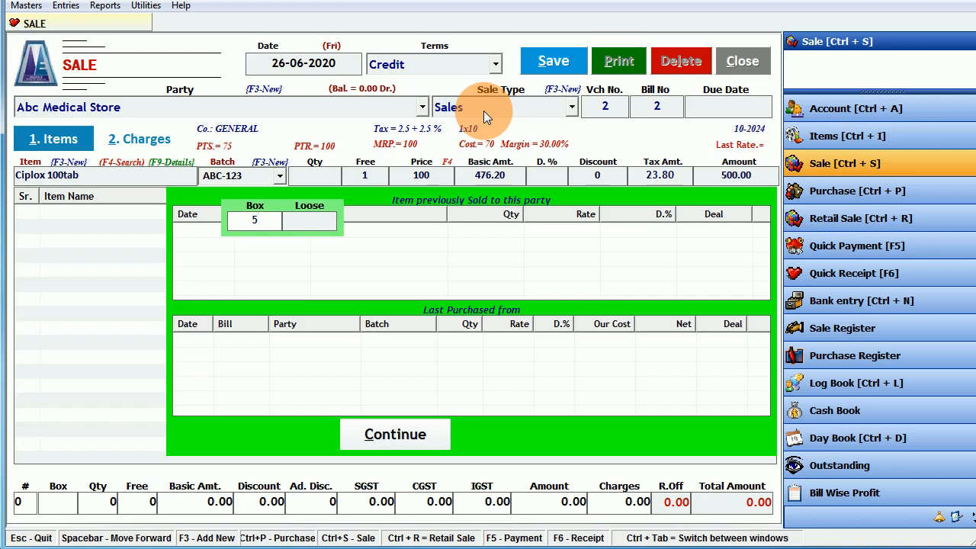
key("Return")
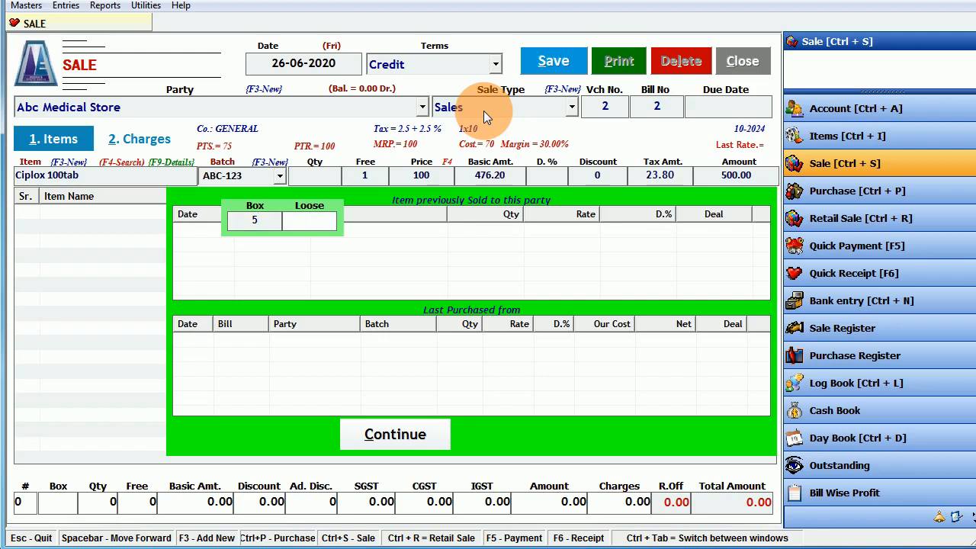
key("Return")
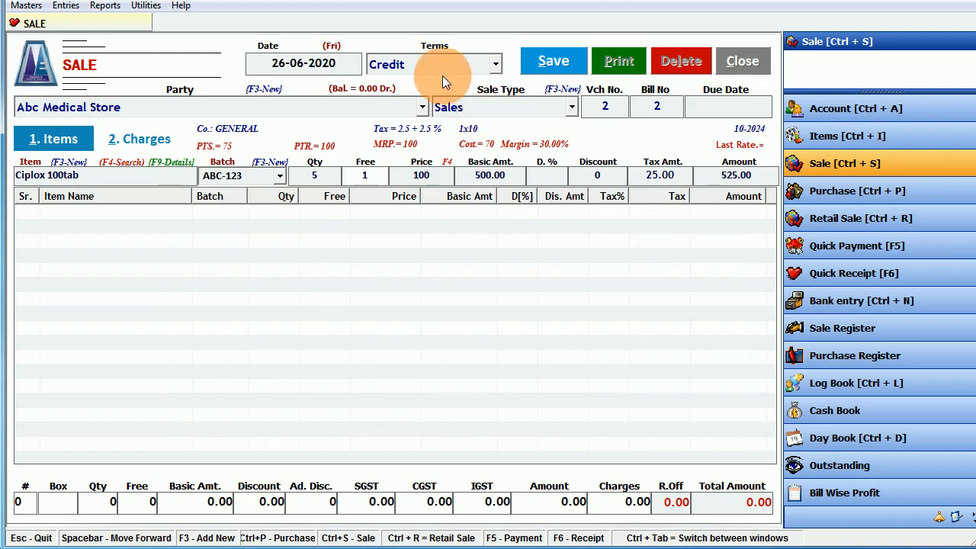
left_click(334, 182)
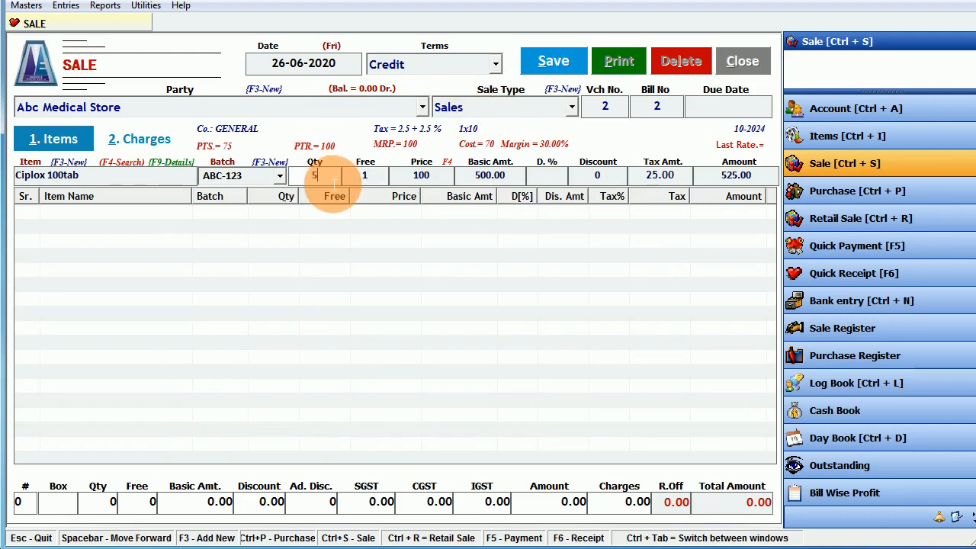
- Apply the 10 + 2 scheme for 1 free and net price 95.24, posting the 500.00 line
key("Return")
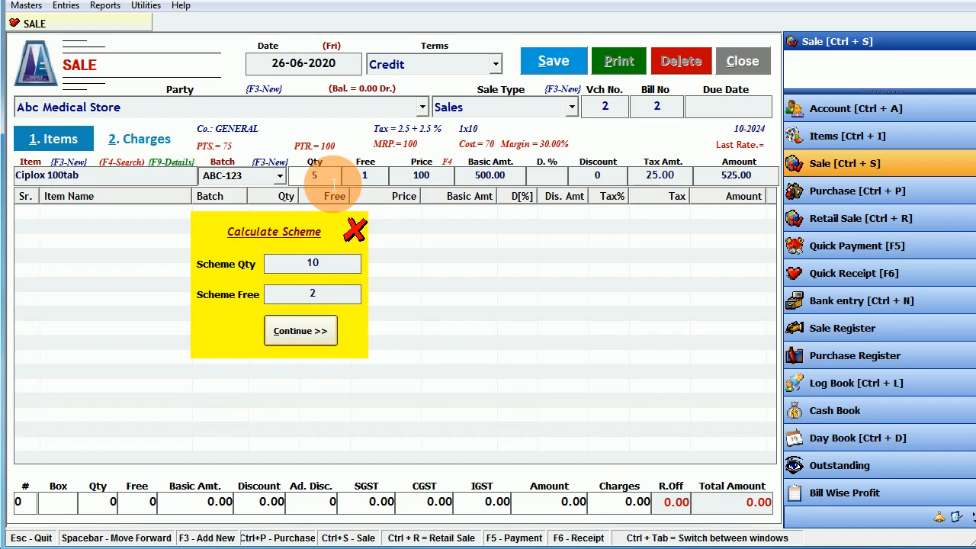
type("10")
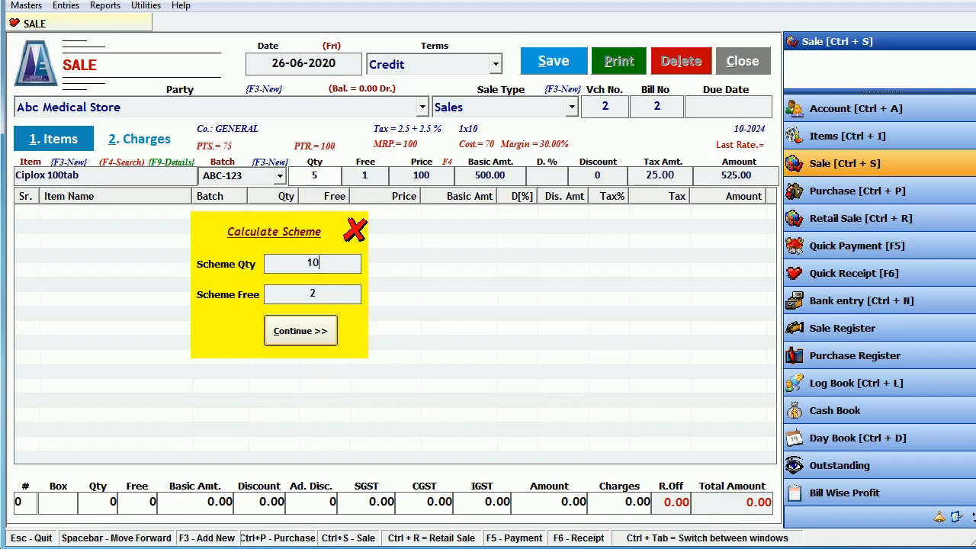
key("BackSpace")
type("2")
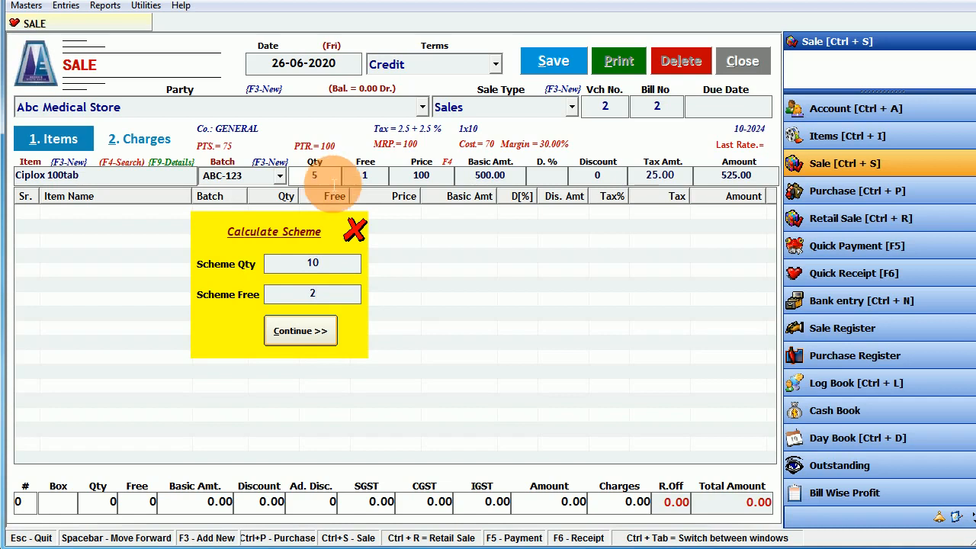
key("Return")
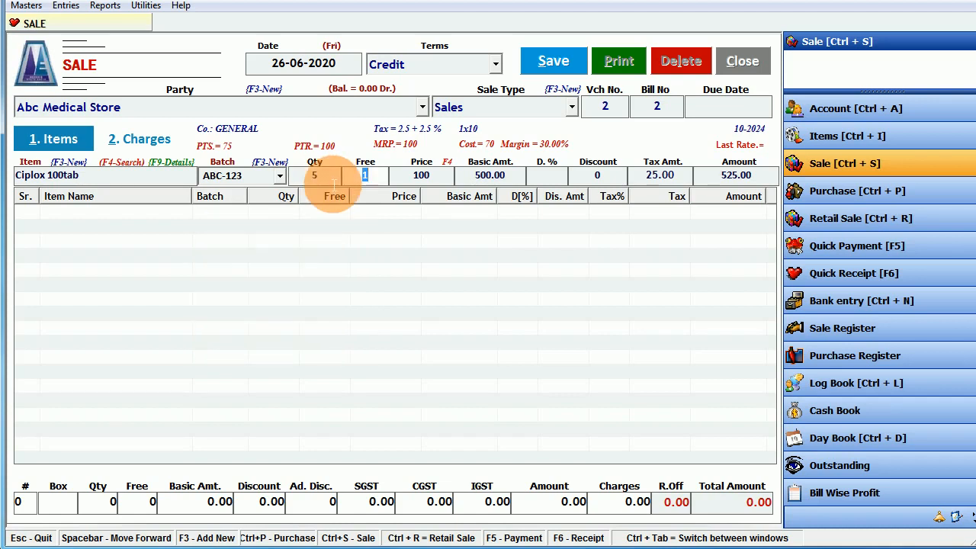
key("Return")
key("Return")
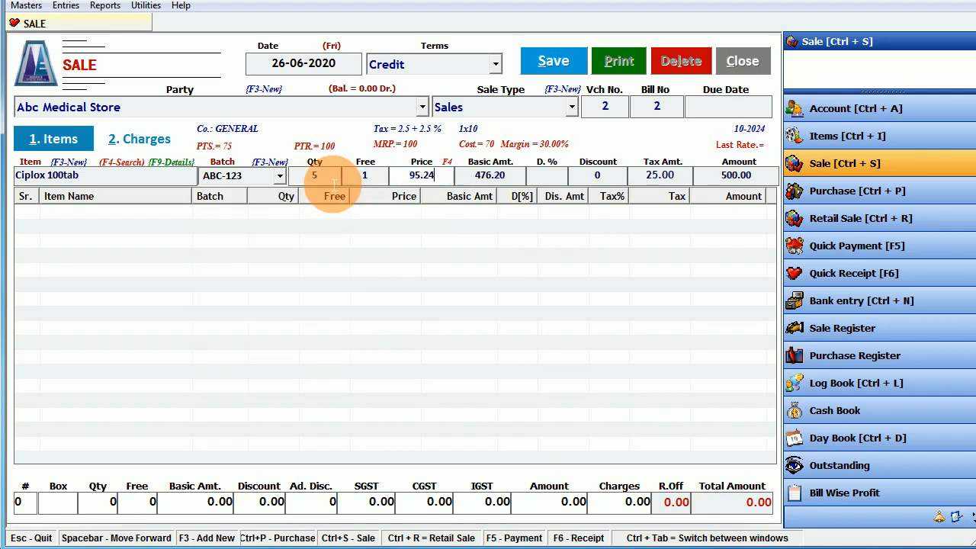
key("Return")
key("Return")
key("Return")
key("Return")
key("Return")
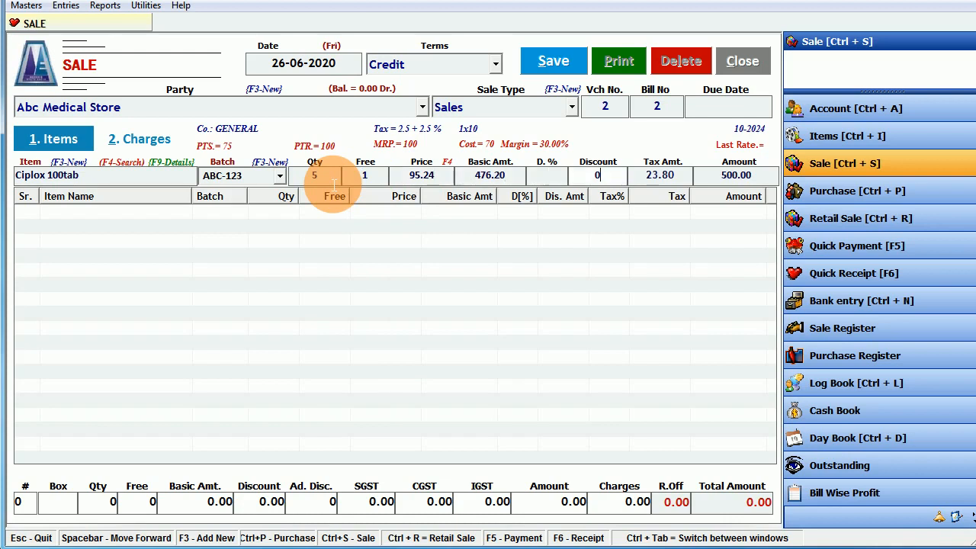
key("Return")
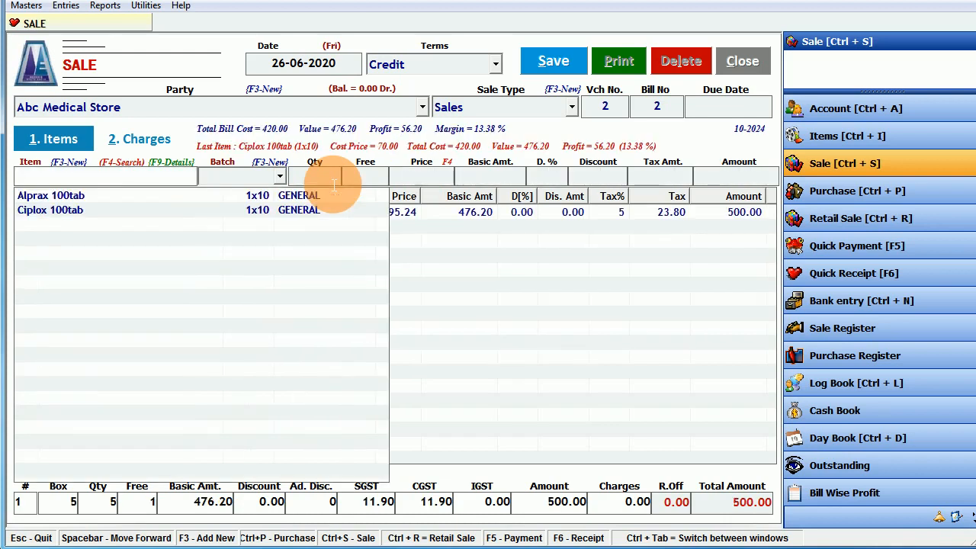
left_click(468, 304)
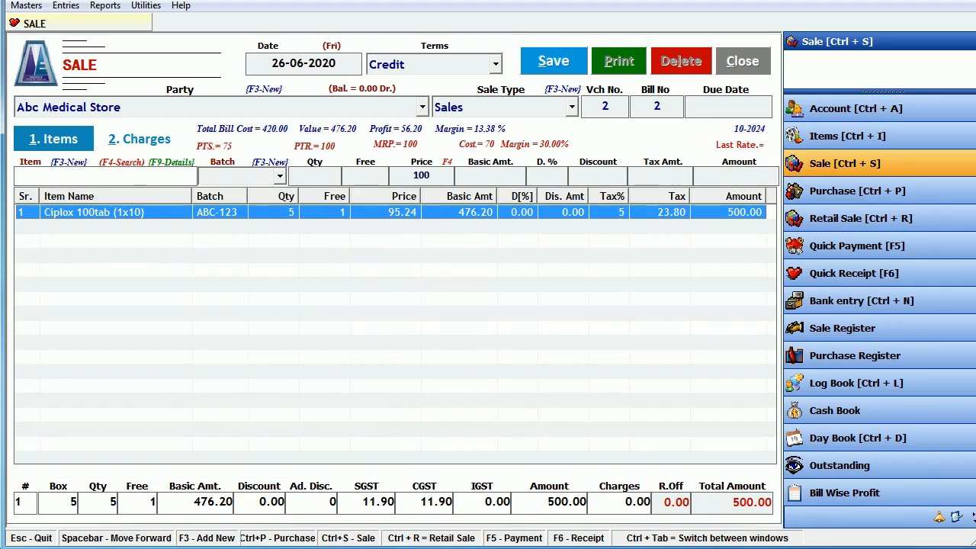
key("alt+Tab")
- Scroll to Deal Calculation and highlight the 10+2 example and price-reduction sentences
left_click(354, 264)
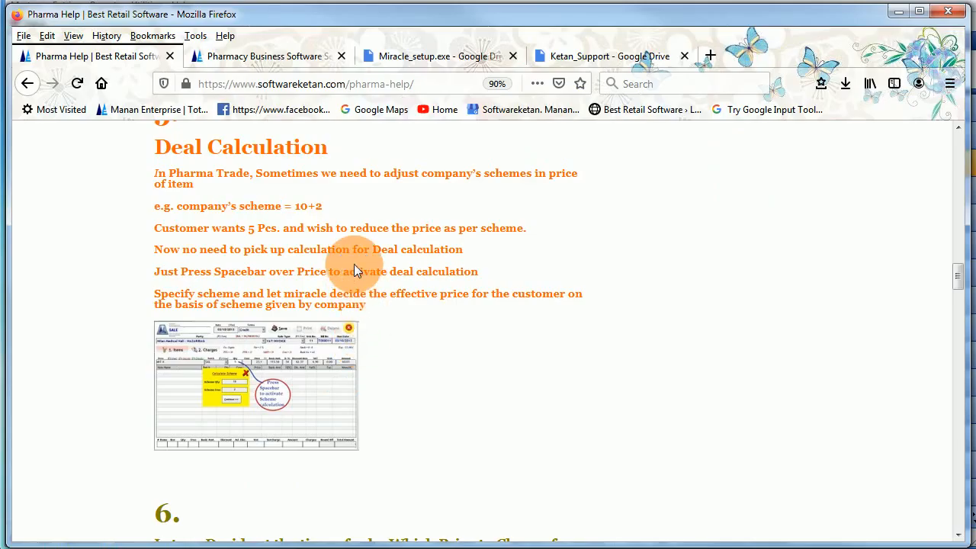
scroll(354, 264, "up", 6)
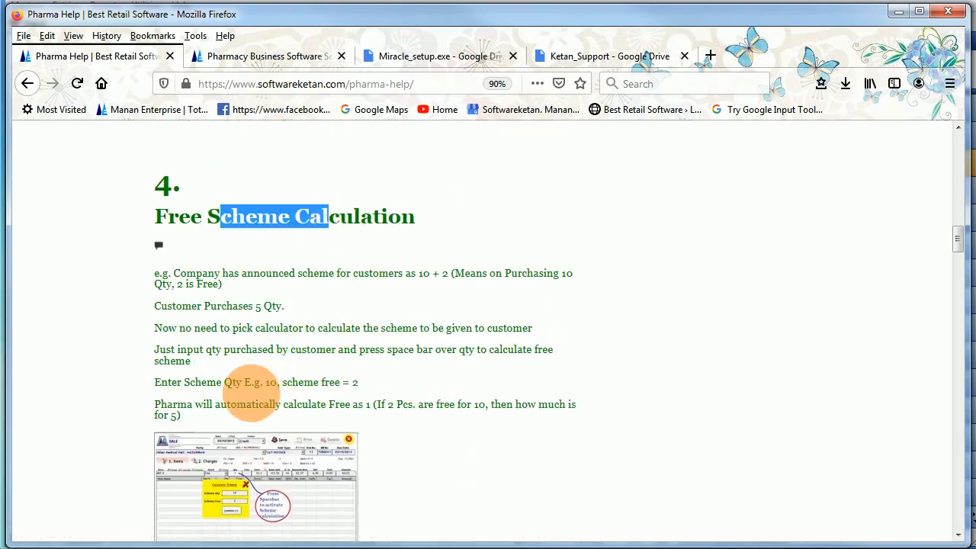
scroll(246, 393, "down", 4)
scroll(248, 396, "down", 6)
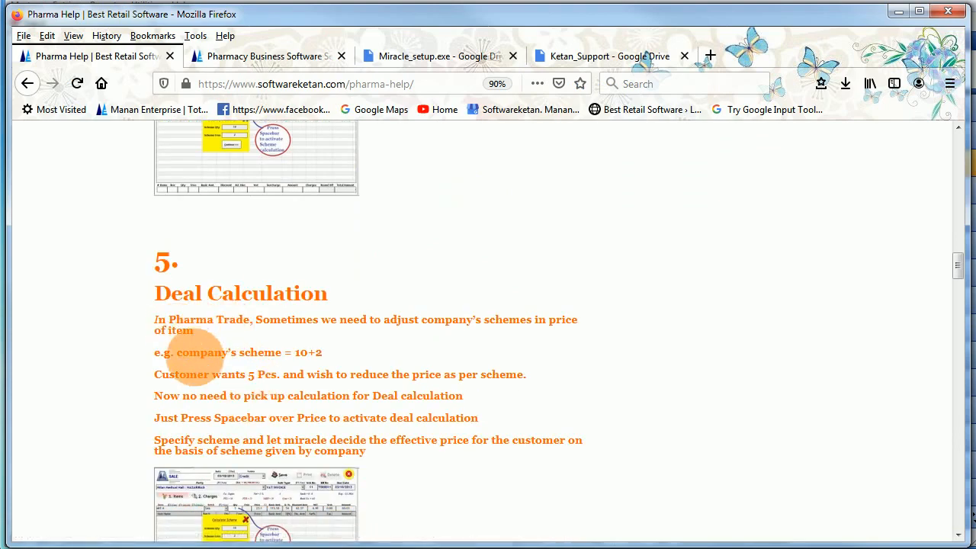
left_click_drag(189, 353, 329, 357)
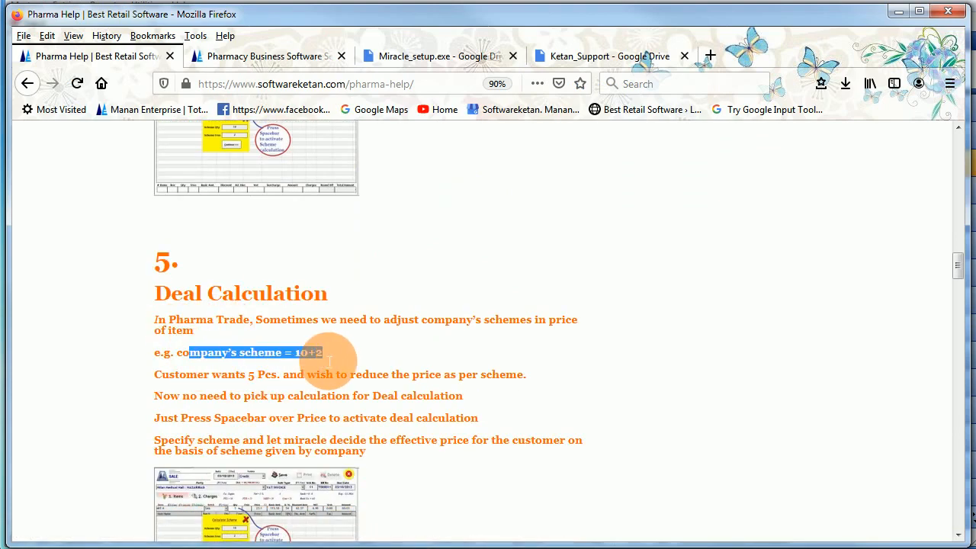
scroll(329, 357, "down", 2)
left_click_drag(178, 303, 292, 311)
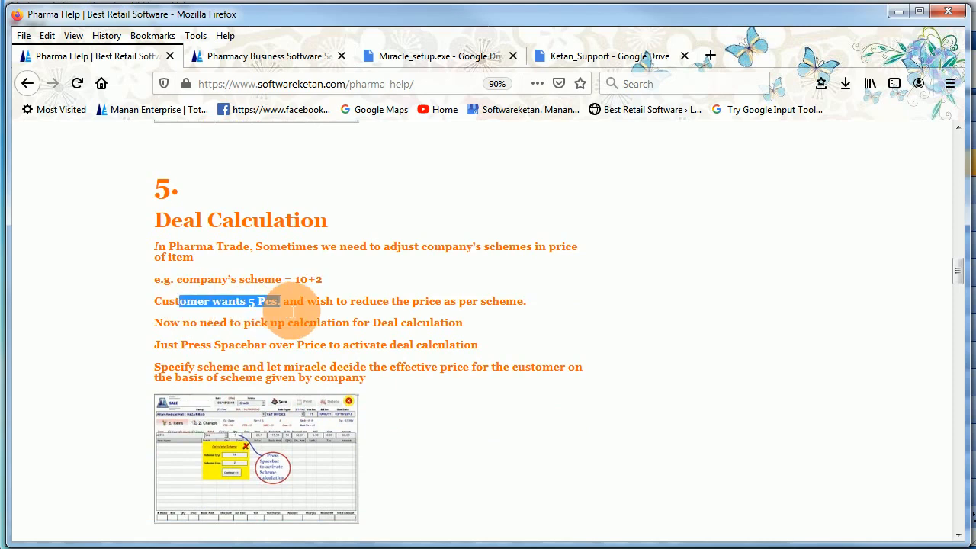
left_click_drag(369, 303, 460, 310)
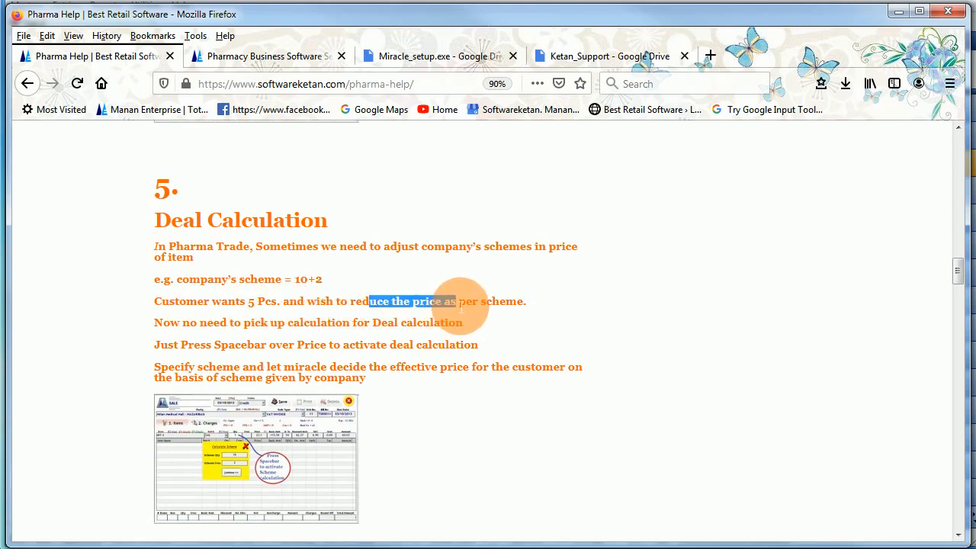
left_click(180, 332)
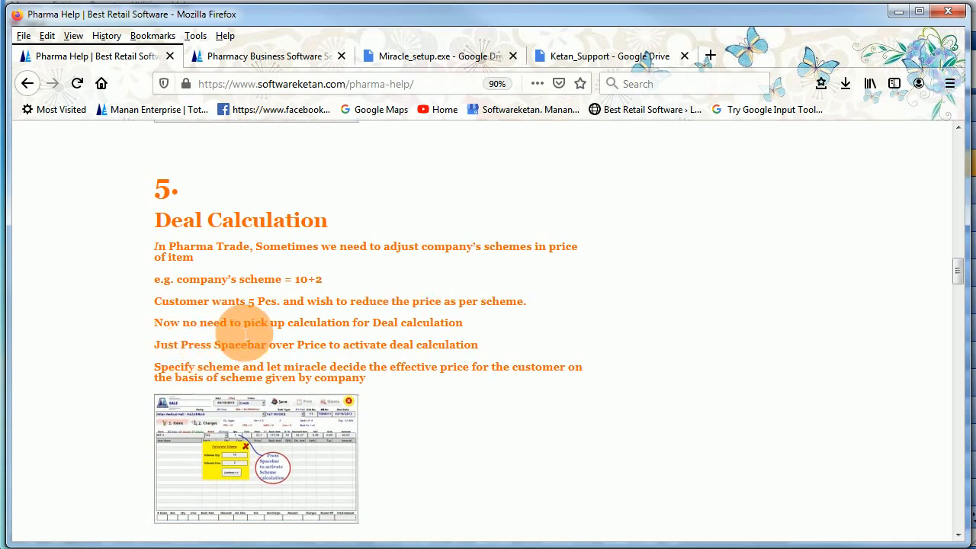
left_click_drag(244, 332, 436, 332)
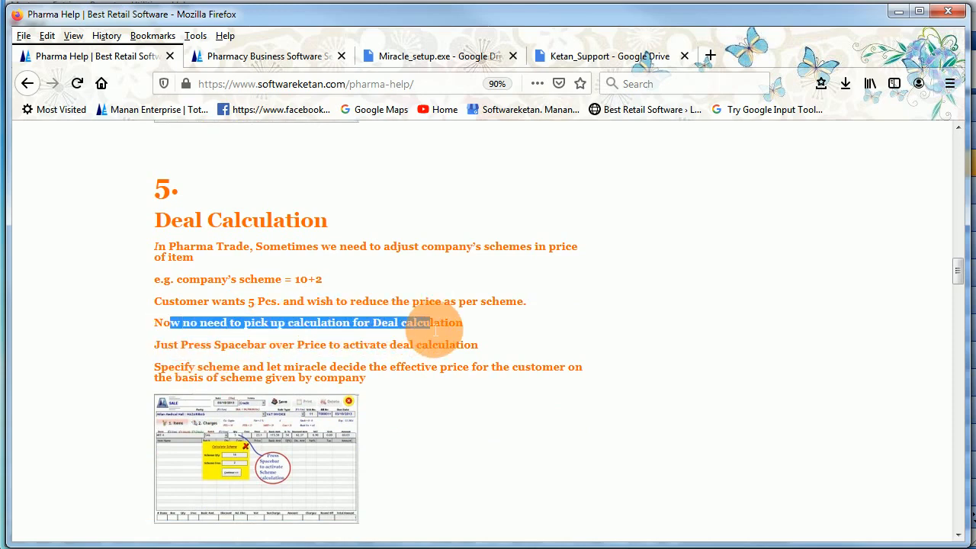
- Highlight the instructions for activating deal calculation, then minimize Firefox
scroll(428, 322, "down", 2)
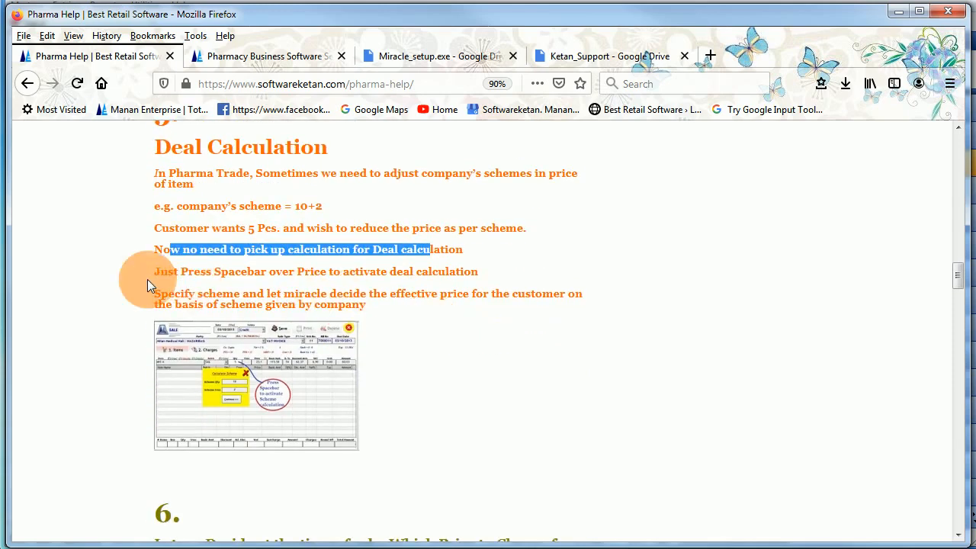
left_click_drag(179, 272, 338, 280)
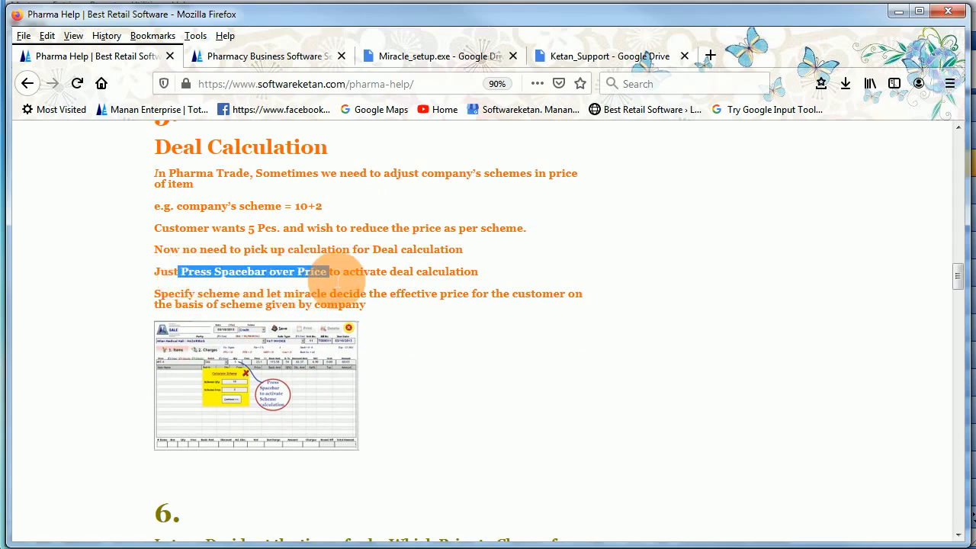
left_click(298, 279)
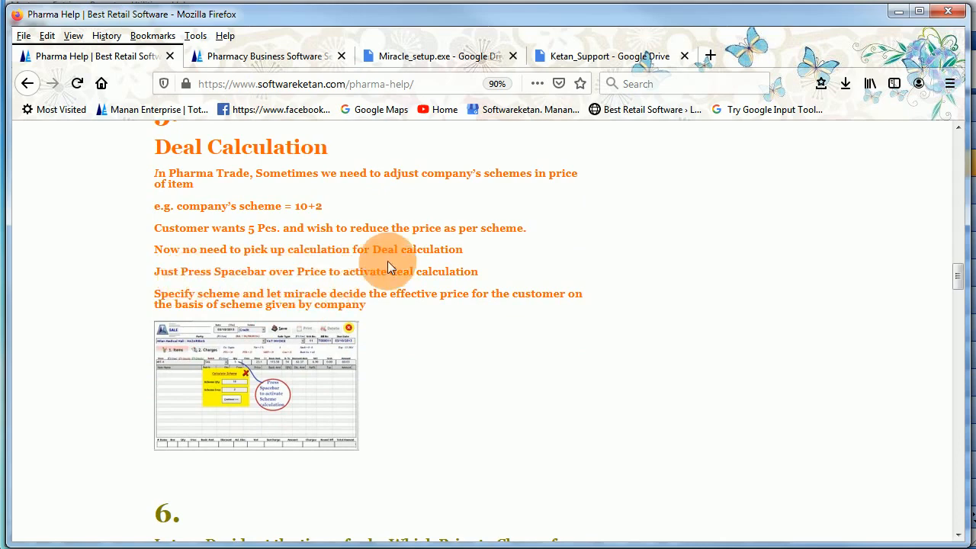
left_click_drag(359, 275, 453, 281)
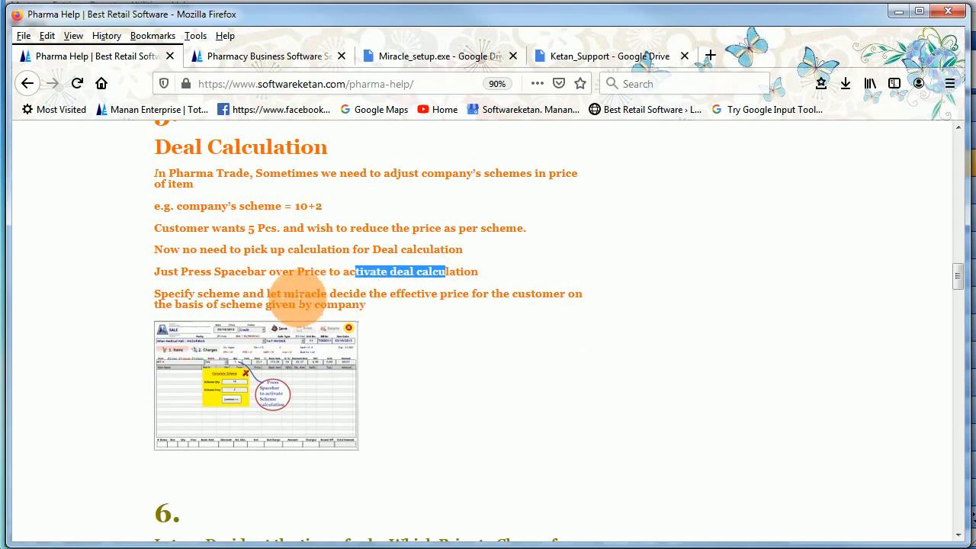
left_click_drag(280, 300, 307, 306)
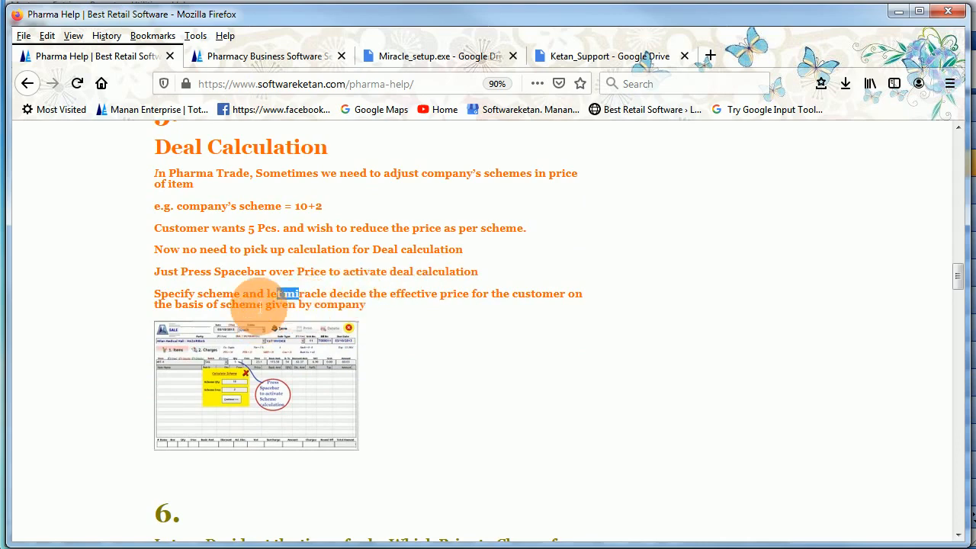
left_click(374, 225)
left_click(898, 12)
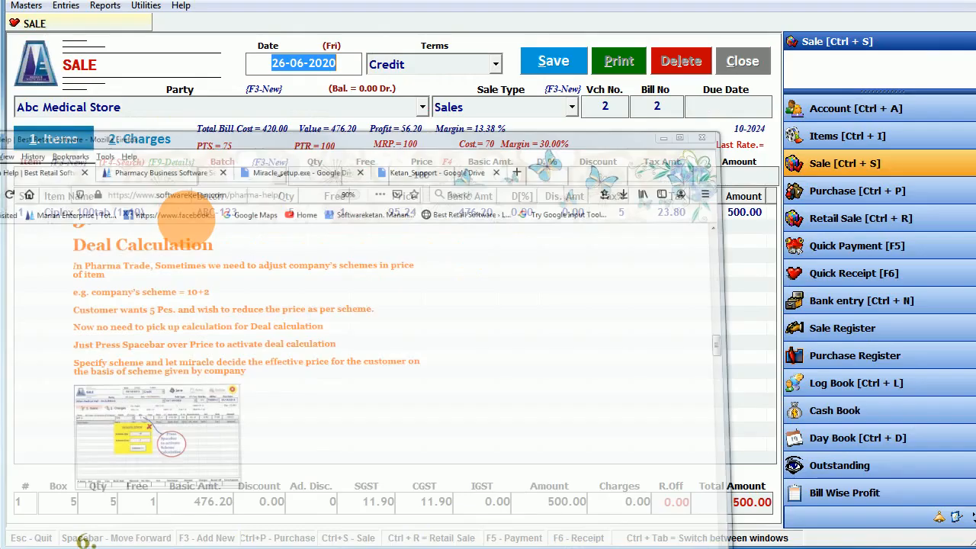
- Start a new line with Ciplox 100tab, batch ABC-123, quantity 5 boxes
left_click(142, 181)
type("cip")
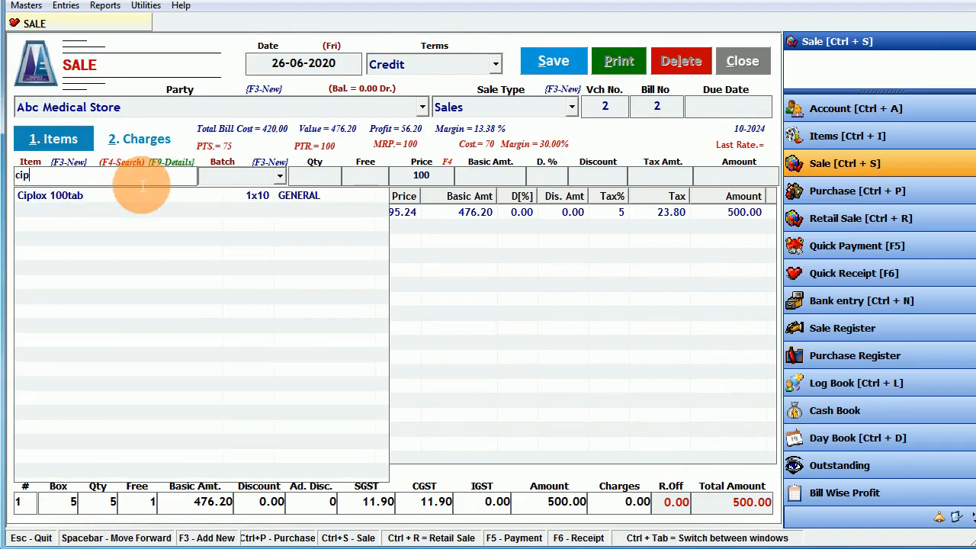
key("Down")
key("Return")
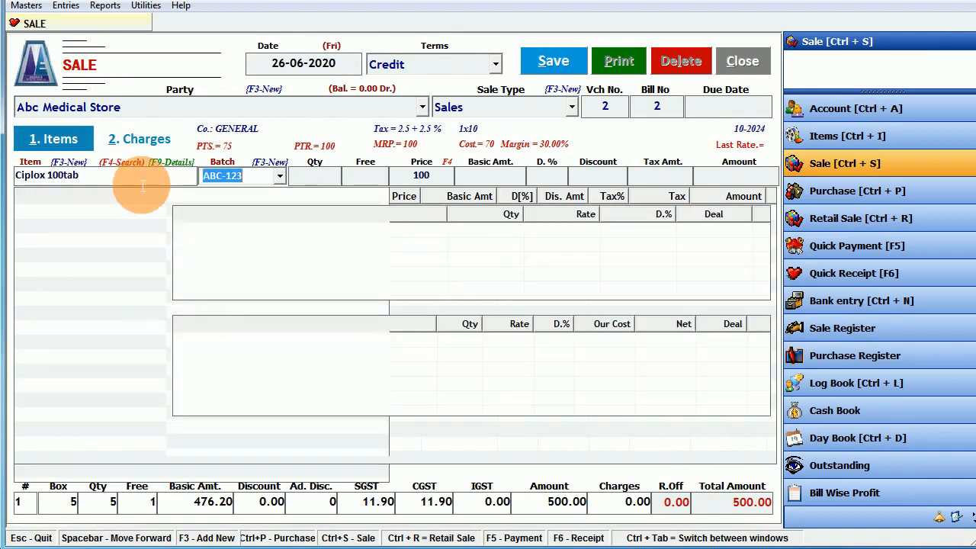
key("Return")
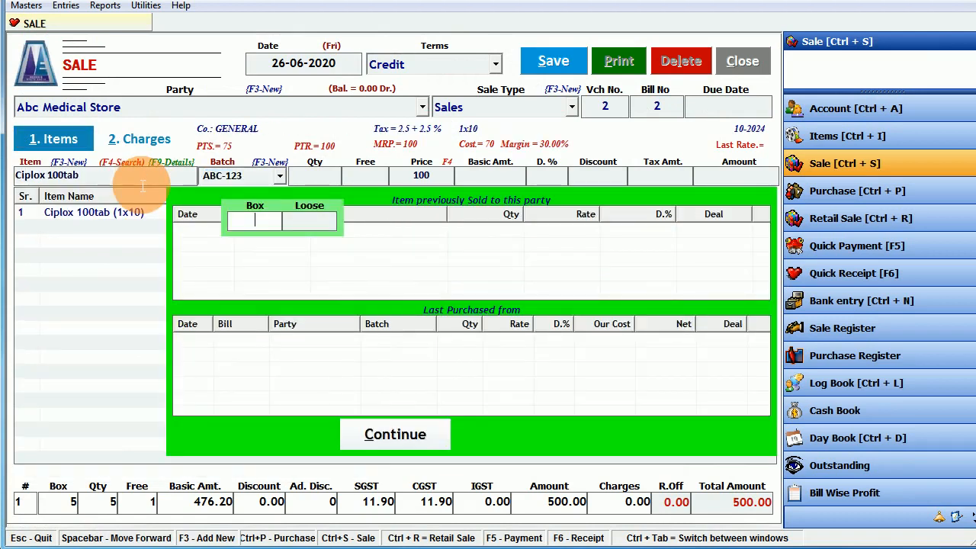
type("5")
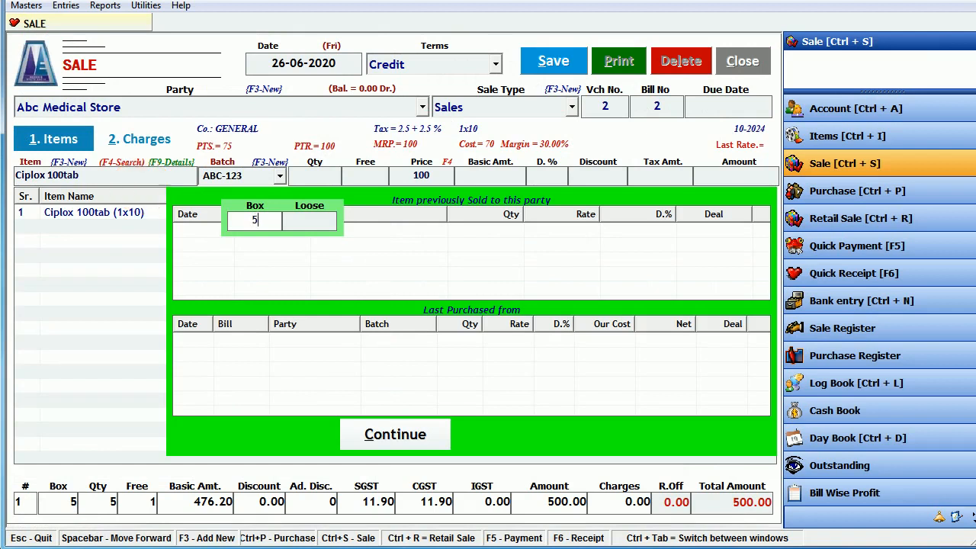
key("Return")
key("Return")
key("Return")
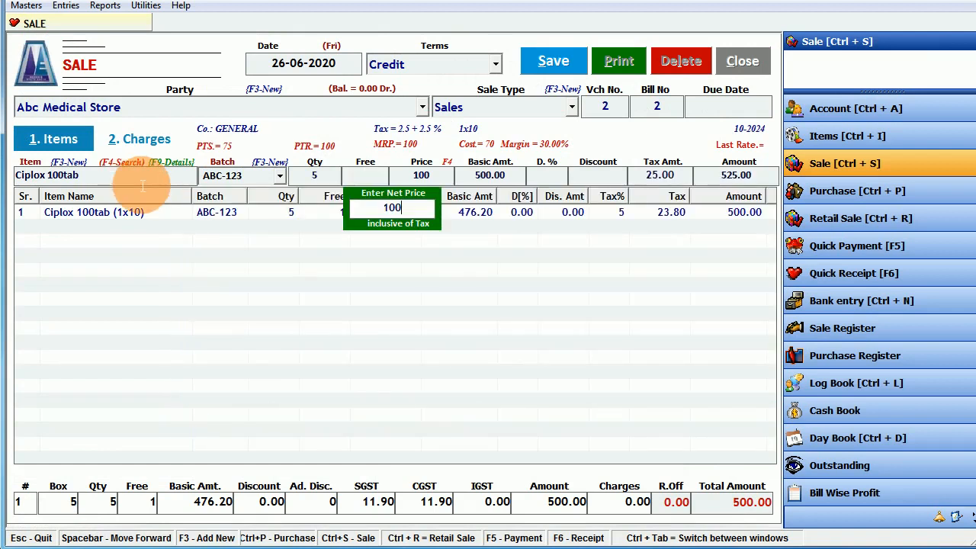
key("Return")
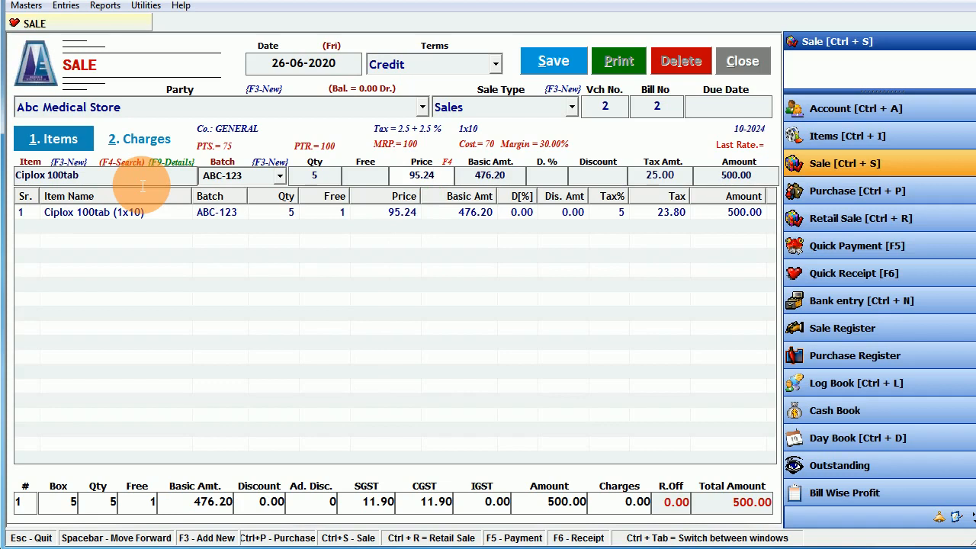
- Apply the 10+2 deal scheme to the price using the F4 deal calculator
key("F4")
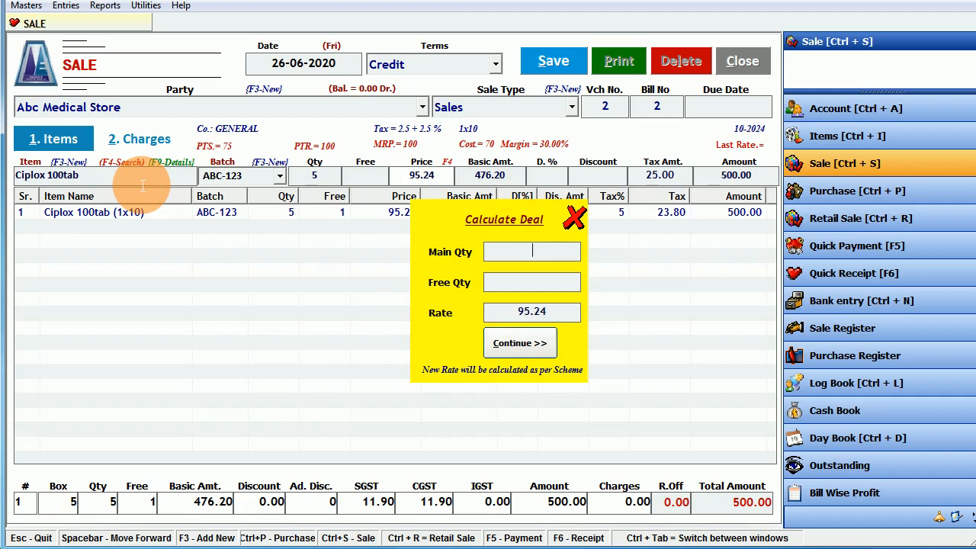
type("10")
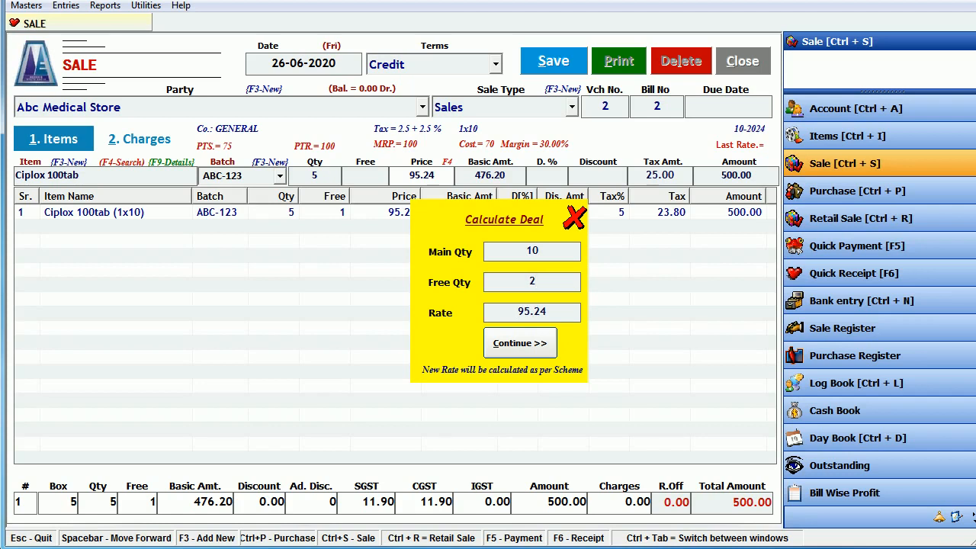
key("Tab")
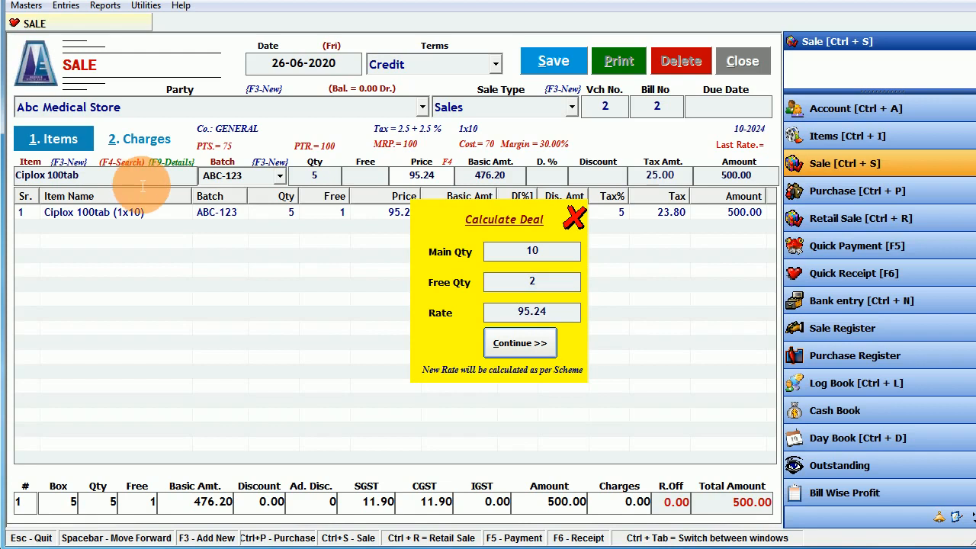
key("Return")
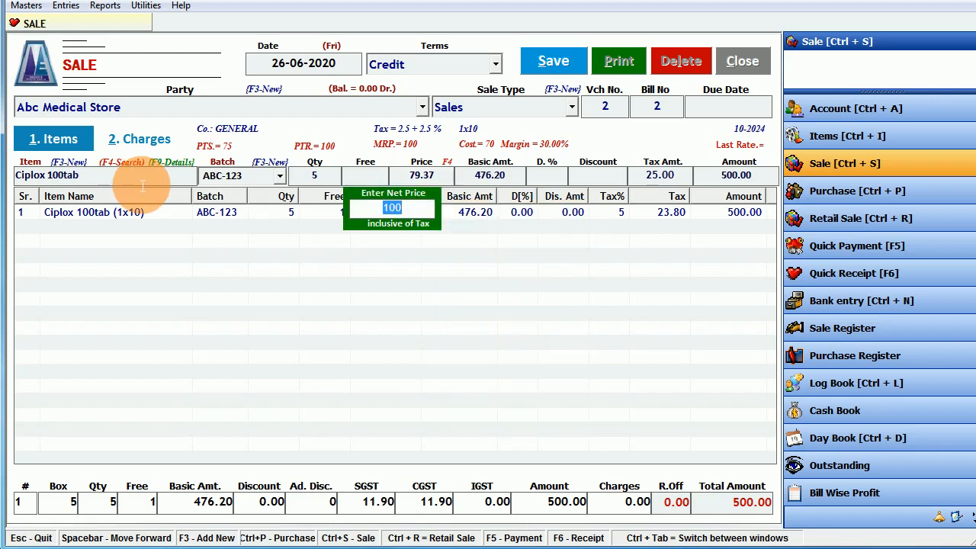
key("Return")
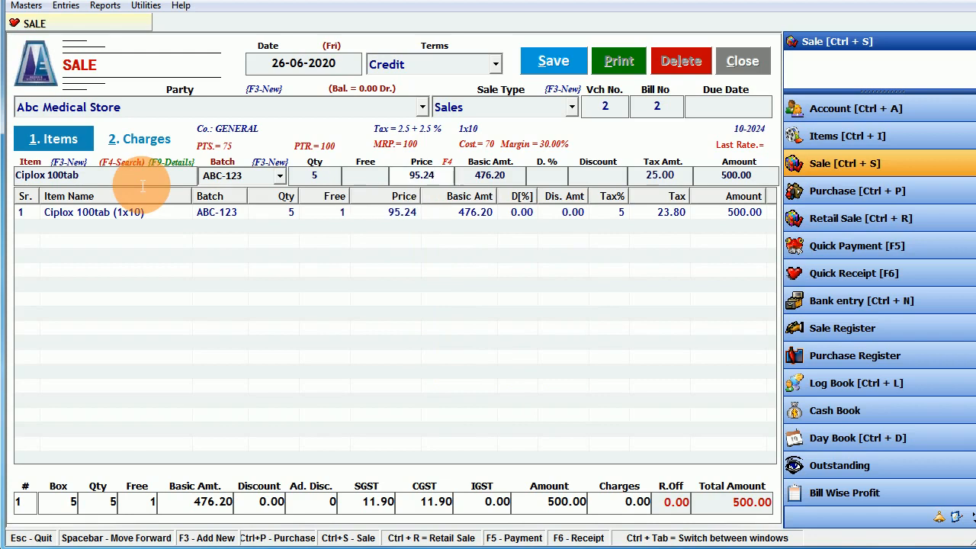
- Set the price to 79.37 and commit the 416.69 Ciplox line to the bill
key("BackSpace")
key("BackSpace")
type("7")
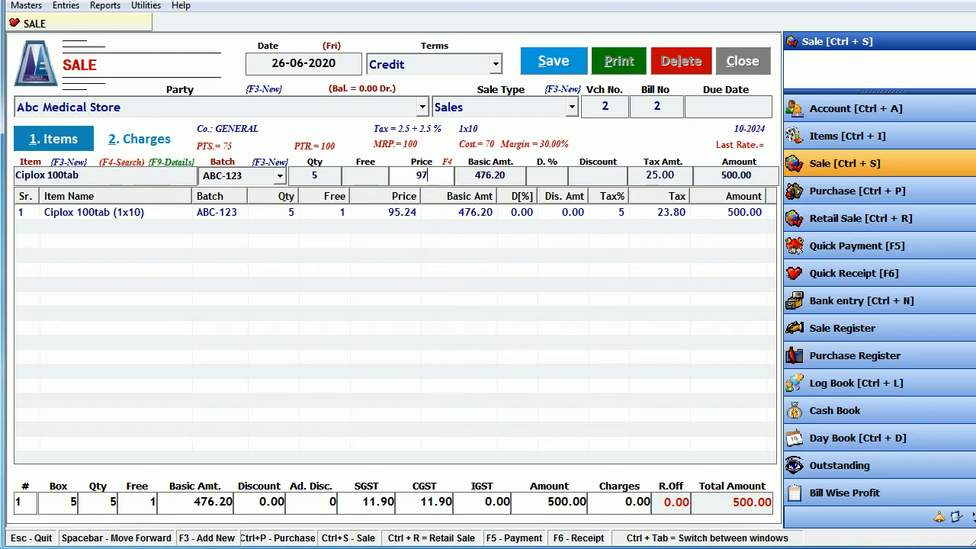
type("9.37")
key("BackSpace")
key("BackSpace")
type("7")
key("Return")
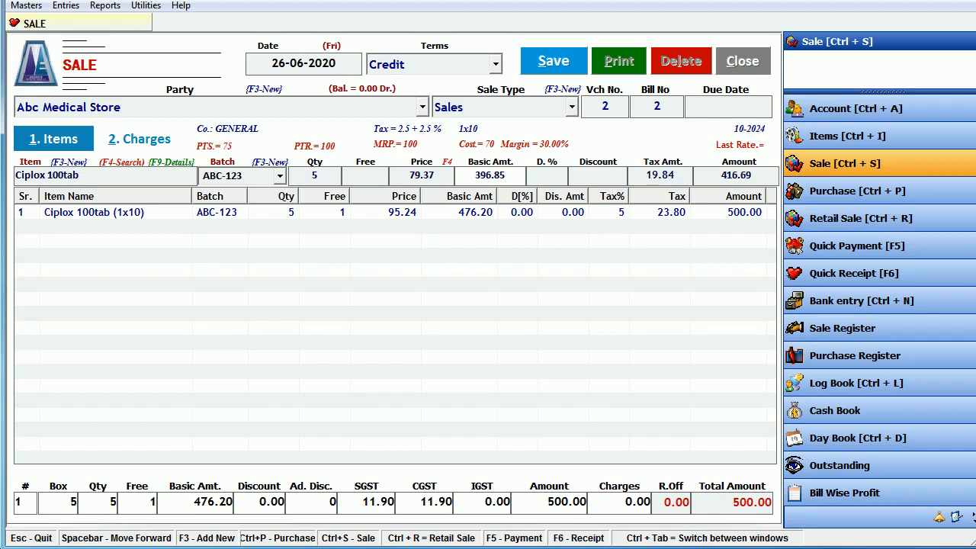
key("Return")
key("Return")
key("Return")
key("Return")
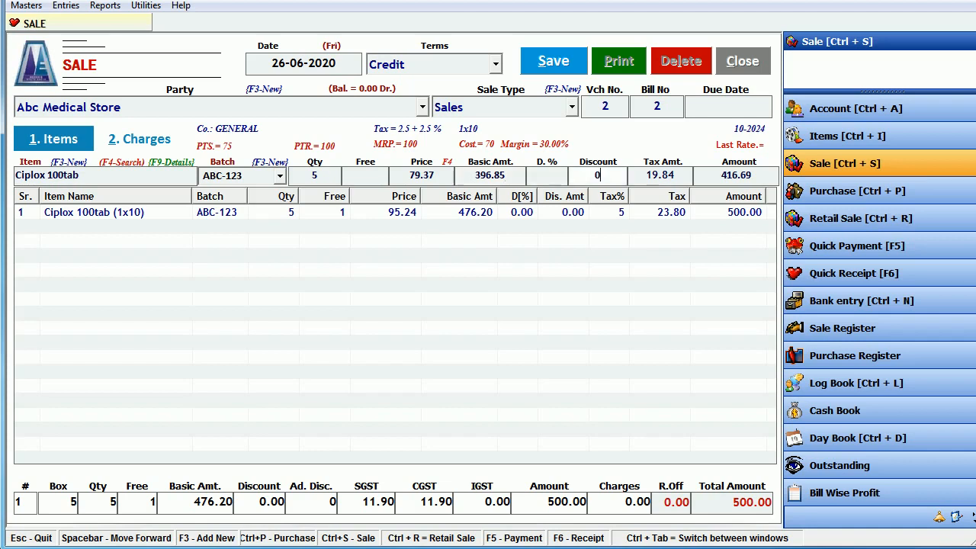
key("Return")
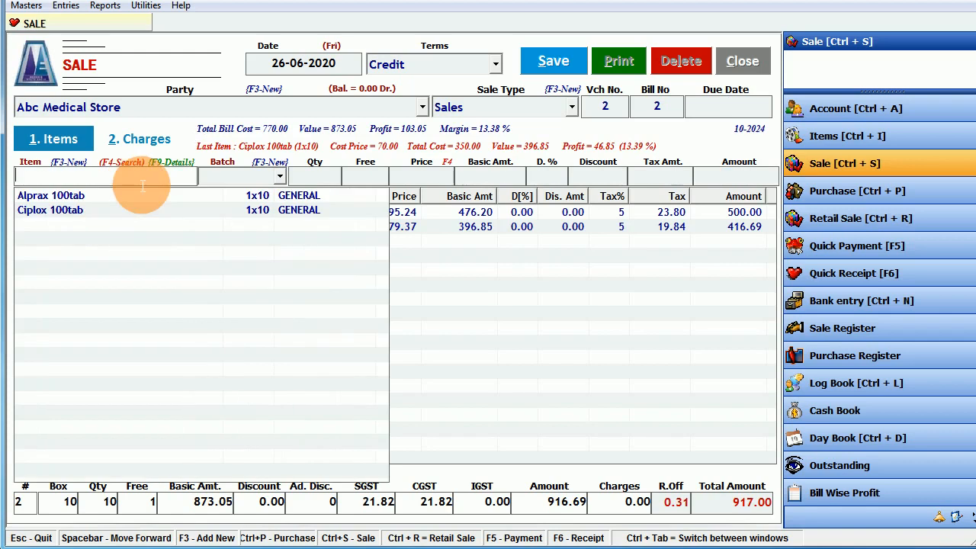
left_click(531, 304)
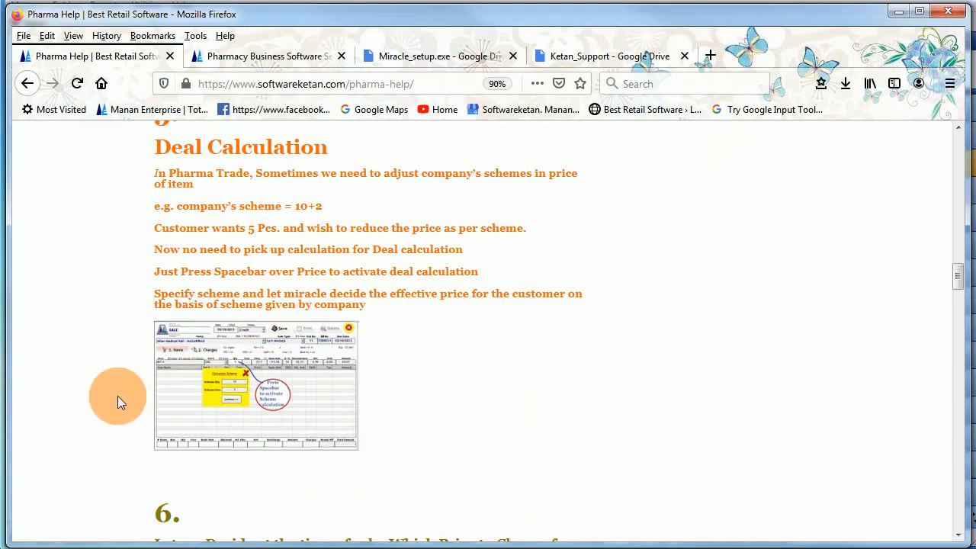
- Highlight the Deal Calculation sentence about letting Miracle set the price
left_click_drag(243, 294, 264, 306)
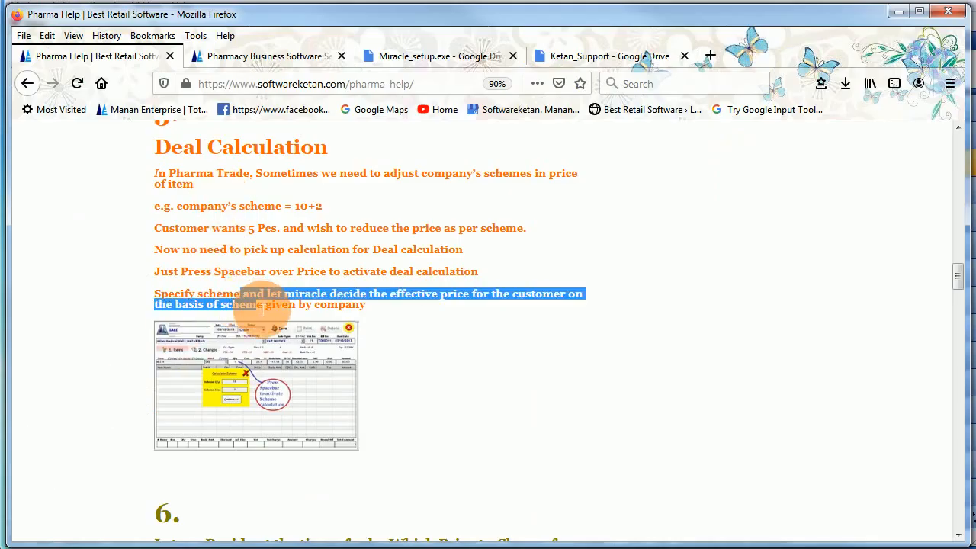
scroll(262, 308, "down", 6)
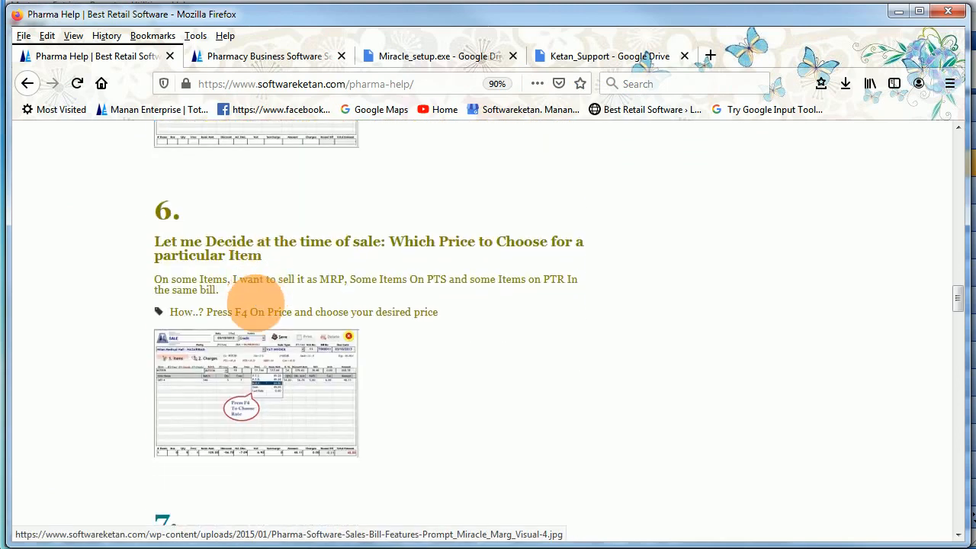
scroll(244, 265, "up", 2)
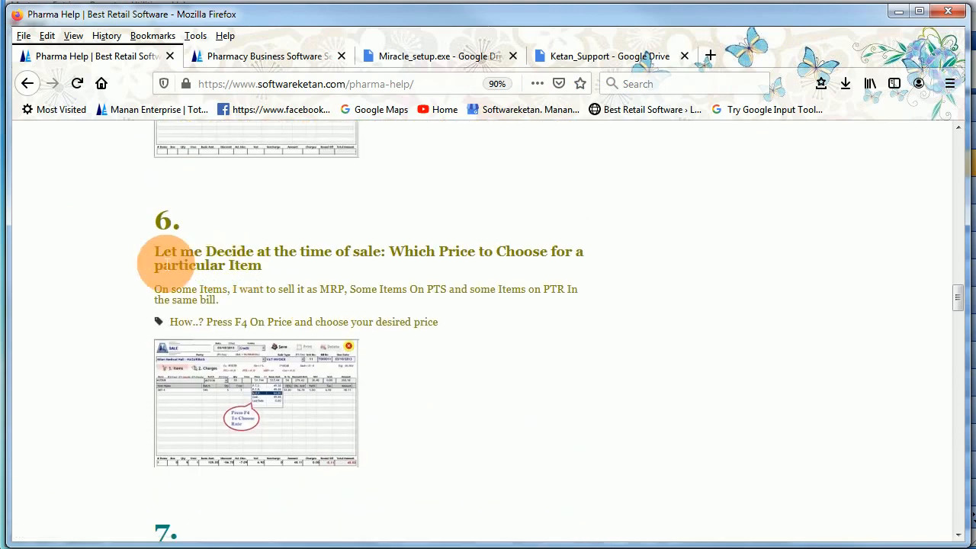
left_click_drag(163, 253, 257, 254)
- Highlight section 6's heading, the MRP, PTS and PTR mentions, and 'F4 On Price'
left_click_drag(351, 262, 499, 263)
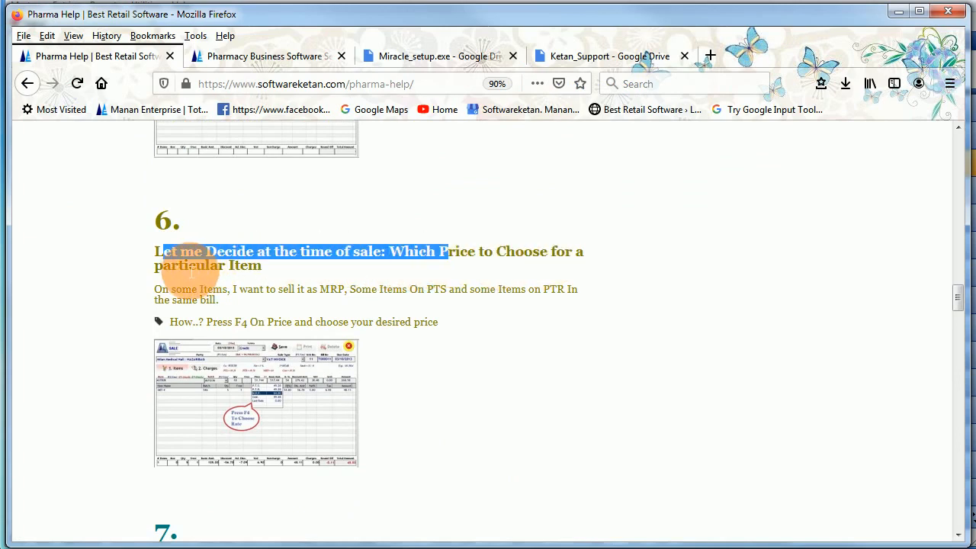
left_click_drag(184, 266, 366, 298)
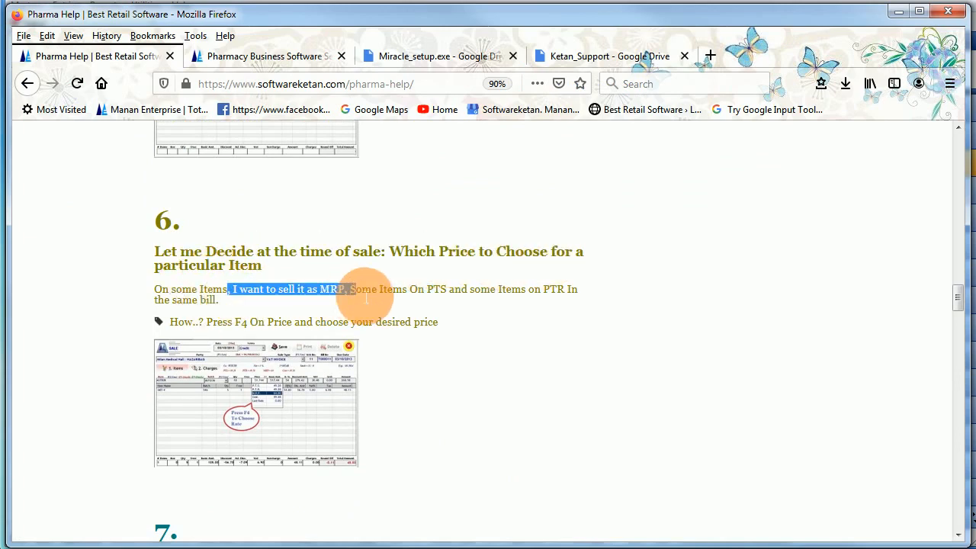
left_click_drag(435, 301, 532, 290)
left_click(566, 299)
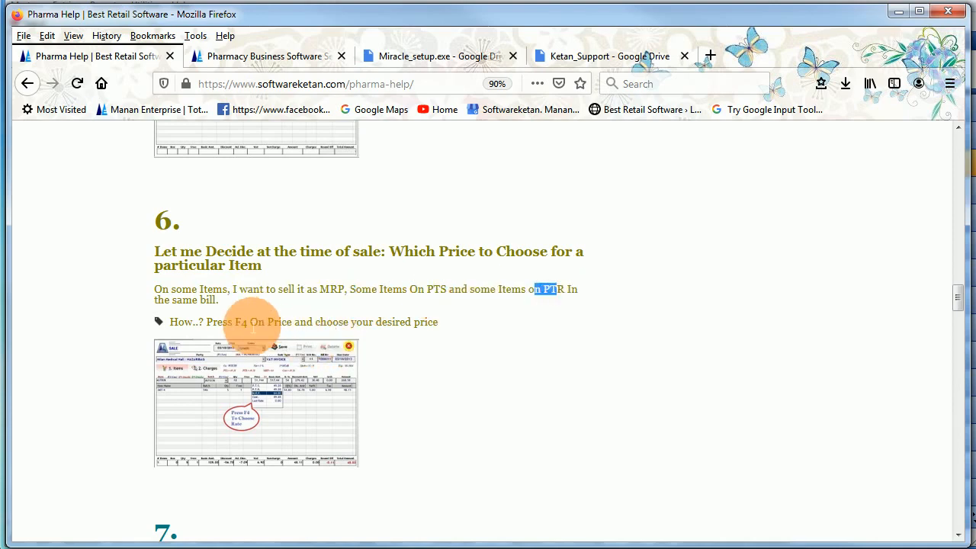
left_click_drag(229, 321, 402, 330)
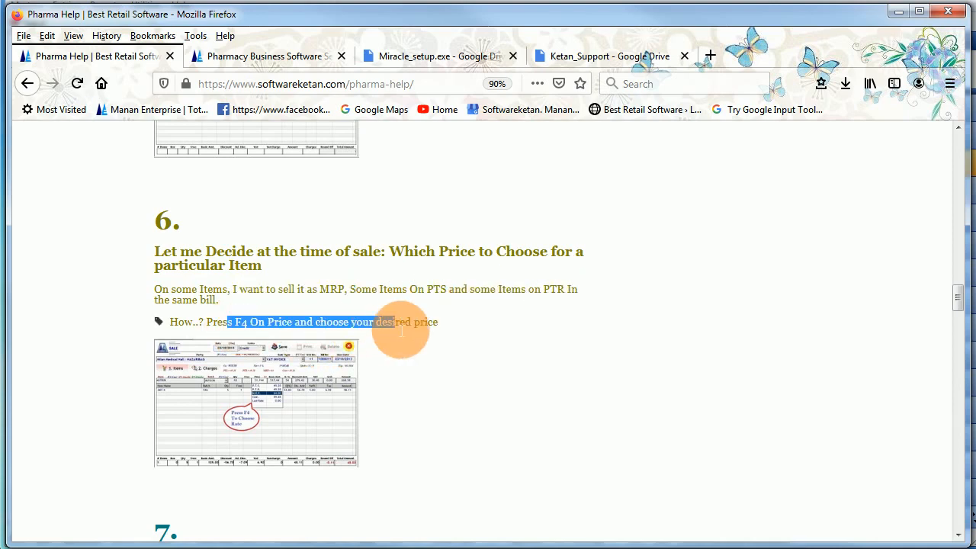
left_click(235, 328)
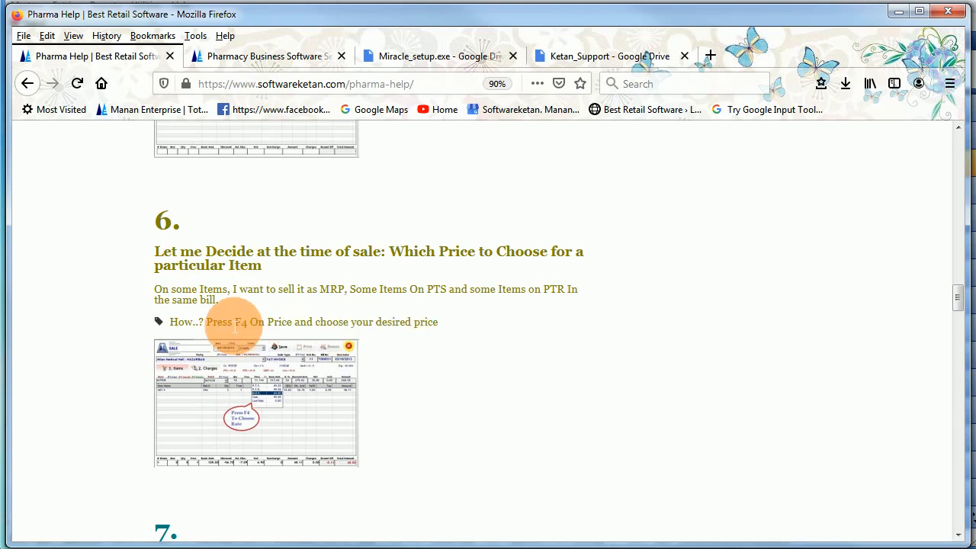
left_click_drag(228, 326, 281, 327)
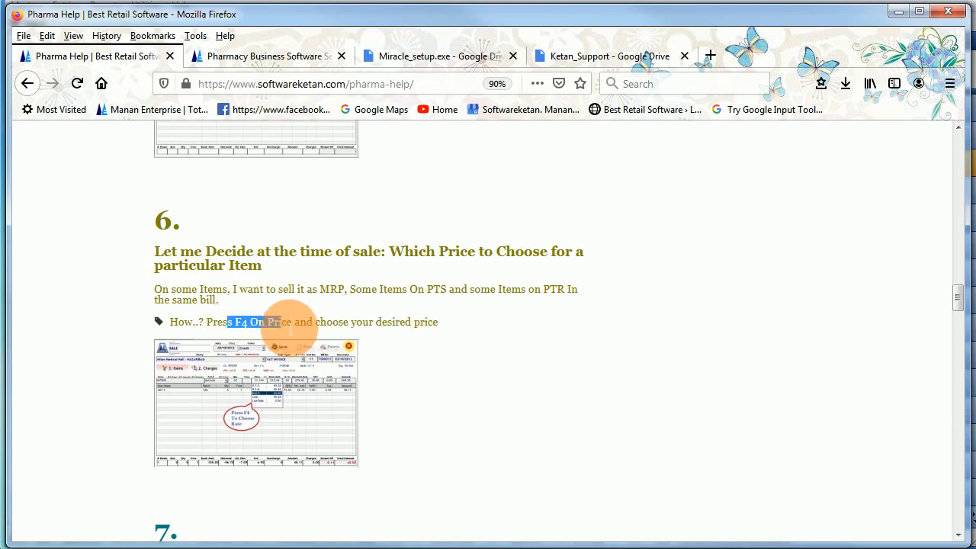
left_click(356, 329)
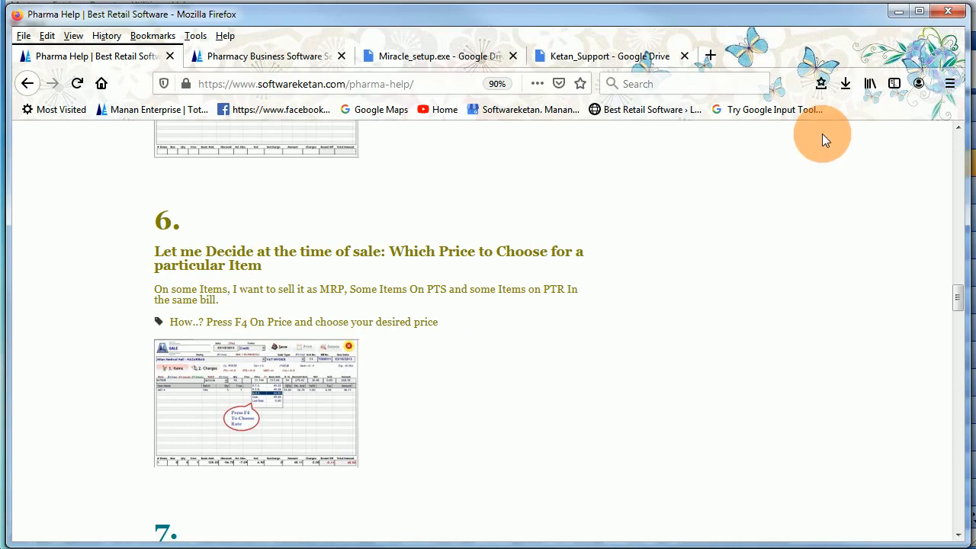
- Return to the bill and check the net price entry with F4
left_click(900, 11)
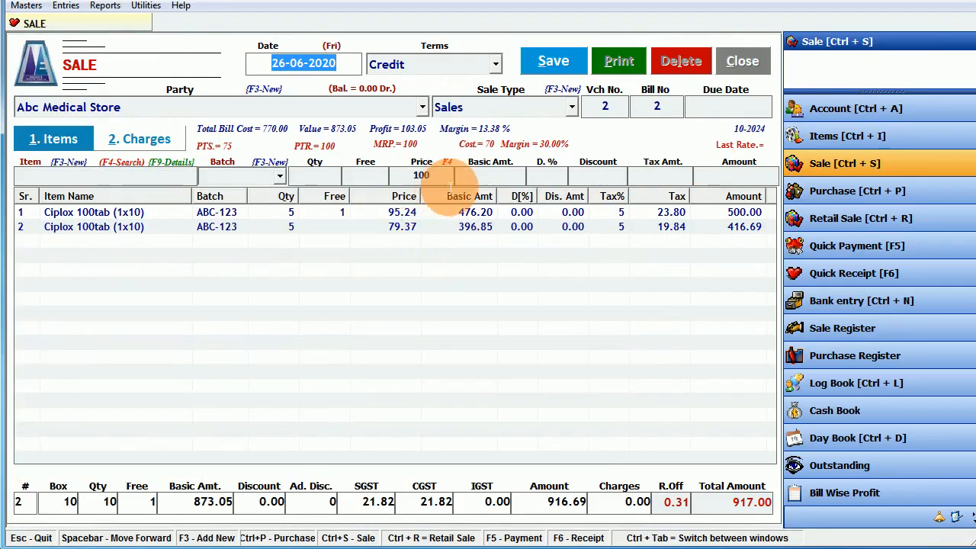
left_click(449, 183)
key("F4")
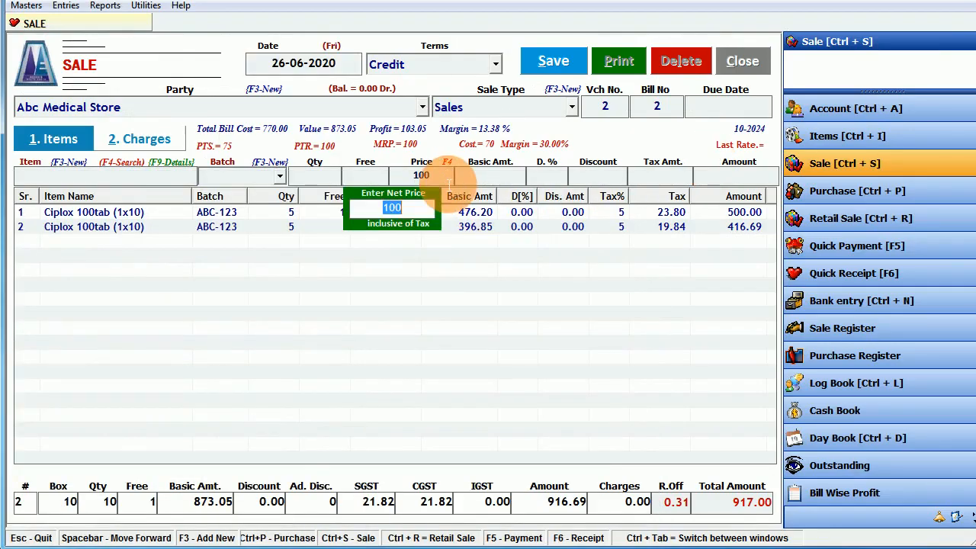
key("Return")
- Start a third line with Ciplox 100tab and a quantity of 1 box
left_click(115, 183)
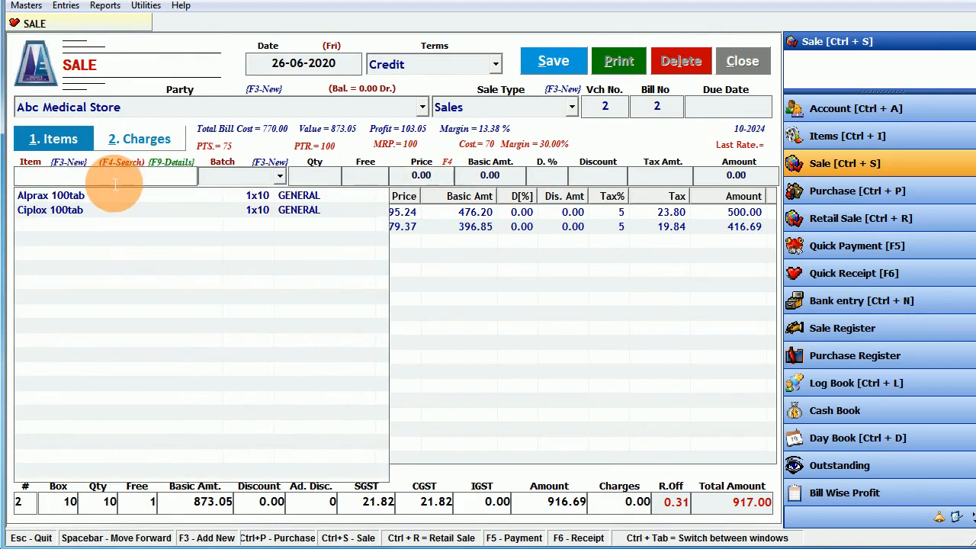
key("Down")
key("Down")
key("Return")
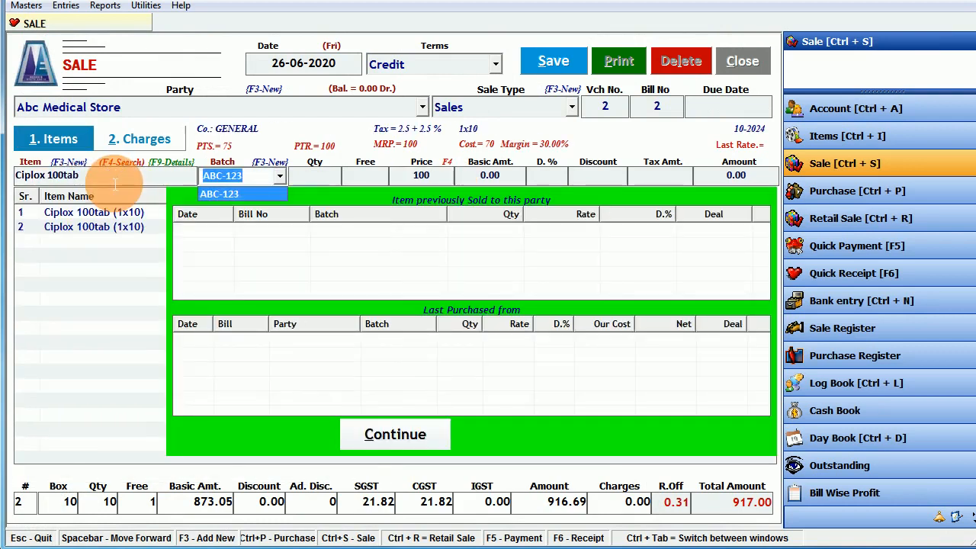
key("Return")
type("1")
key("Return")
- Choose the P.T.S. rate 95.24 from the F4 rate list and add the 100.00 line
key("Return")
key("Return")
key("F4")
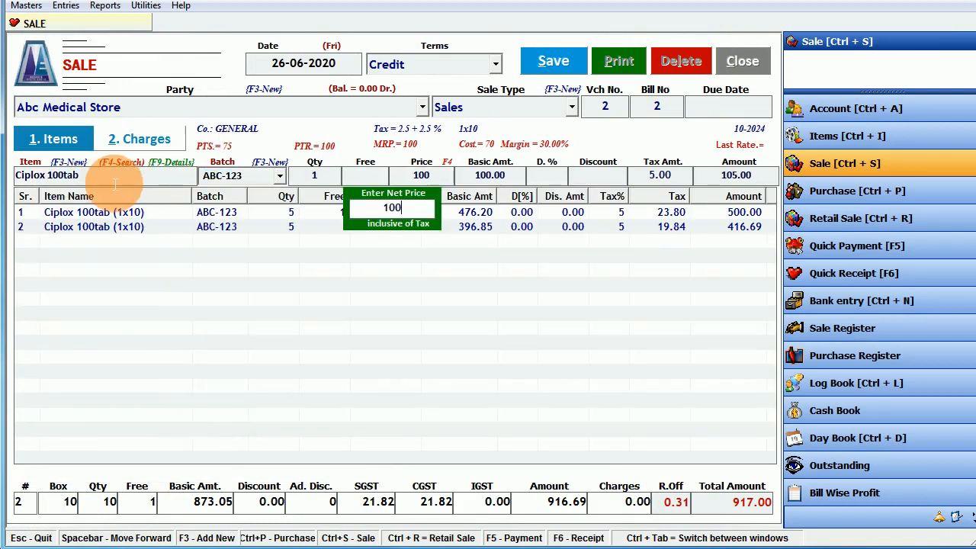
key("Return")
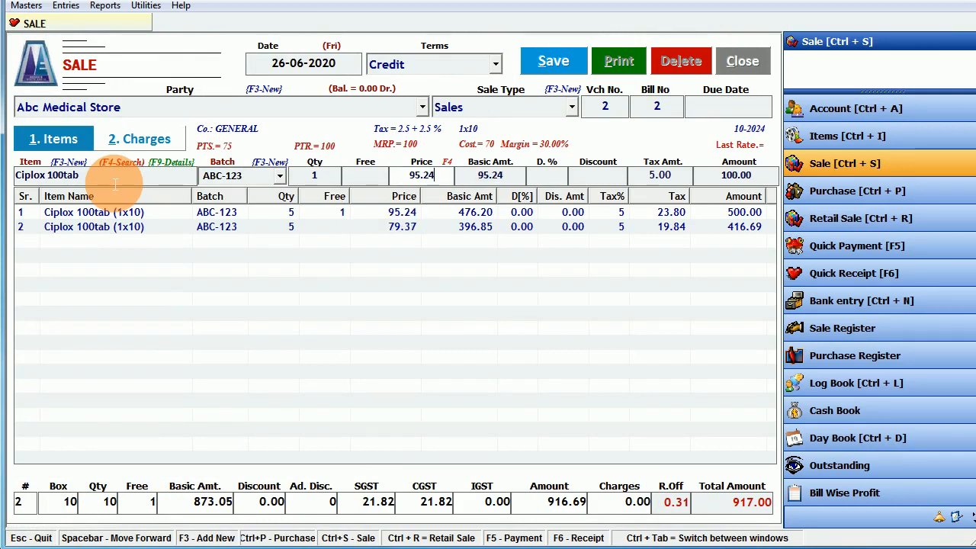
key("F4")
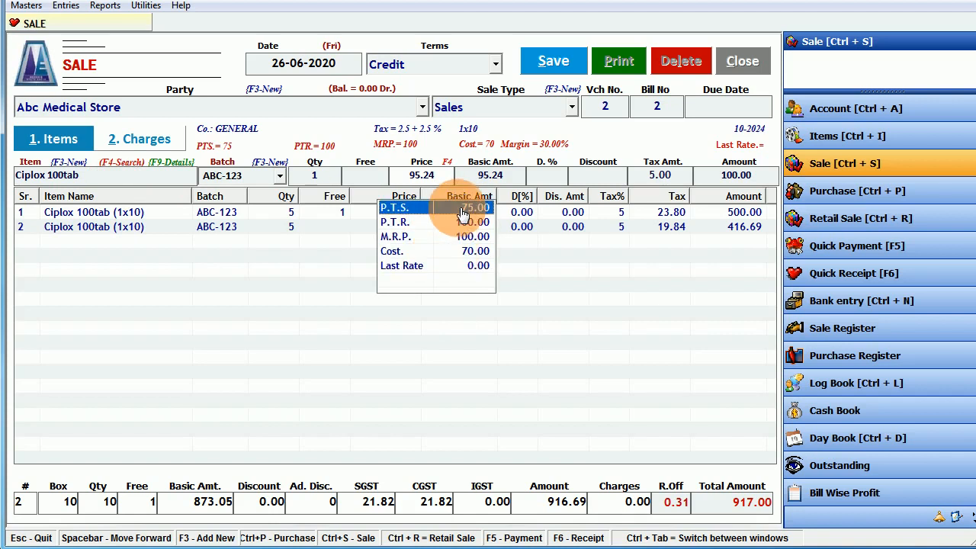
left_click(462, 211)
key("Return")
key("Return")
key("Return")
key("Return")
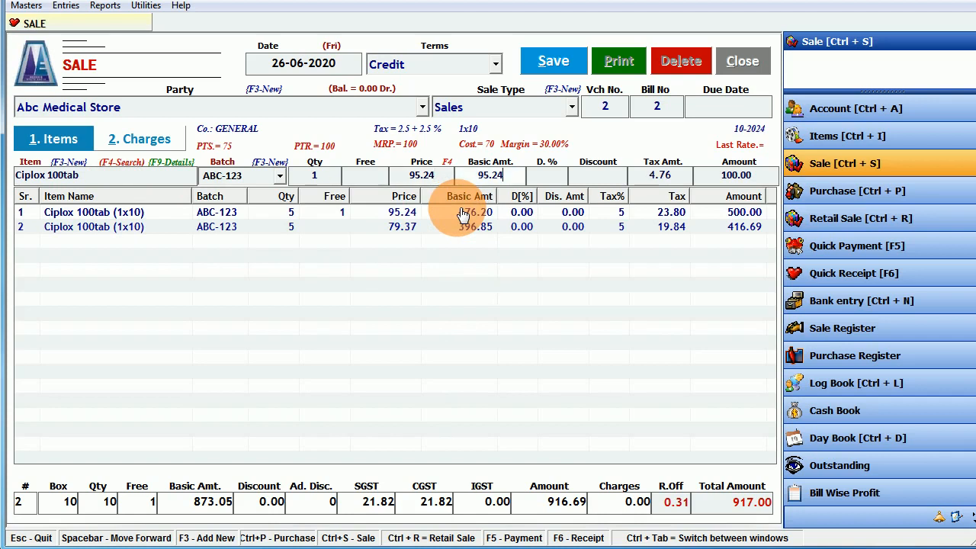
key("Return")
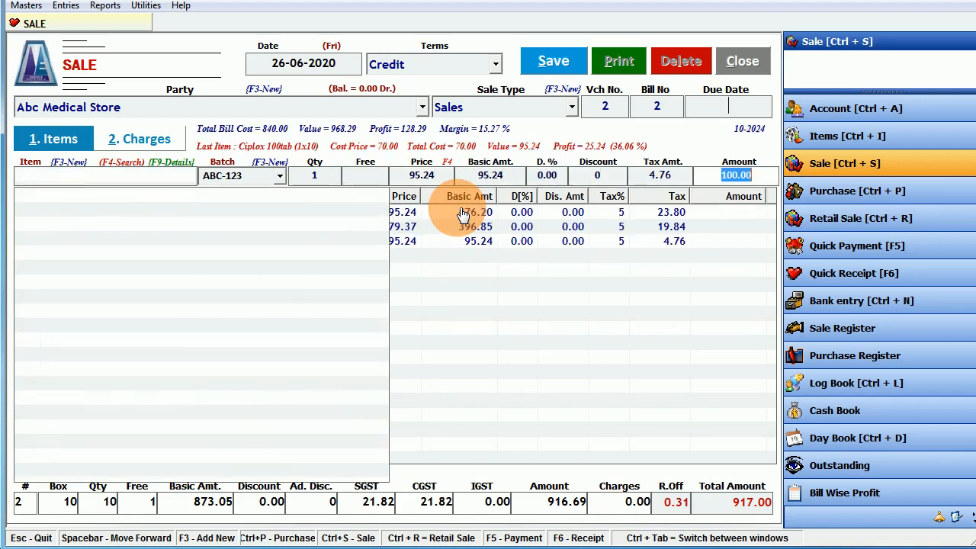
key("Escape")
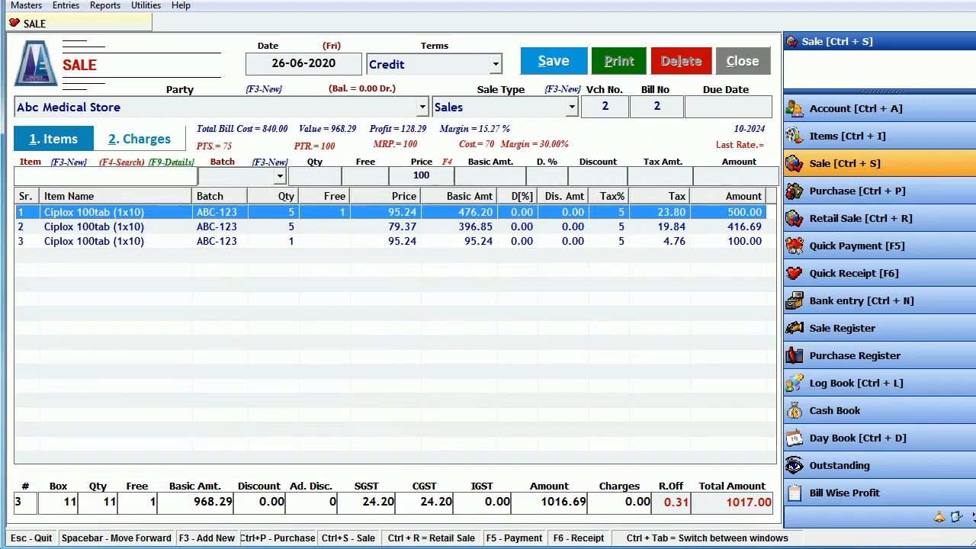
- On the Pharma Help page, highlight the section 6 explanation and the section 7 title
key("alt+Tab")
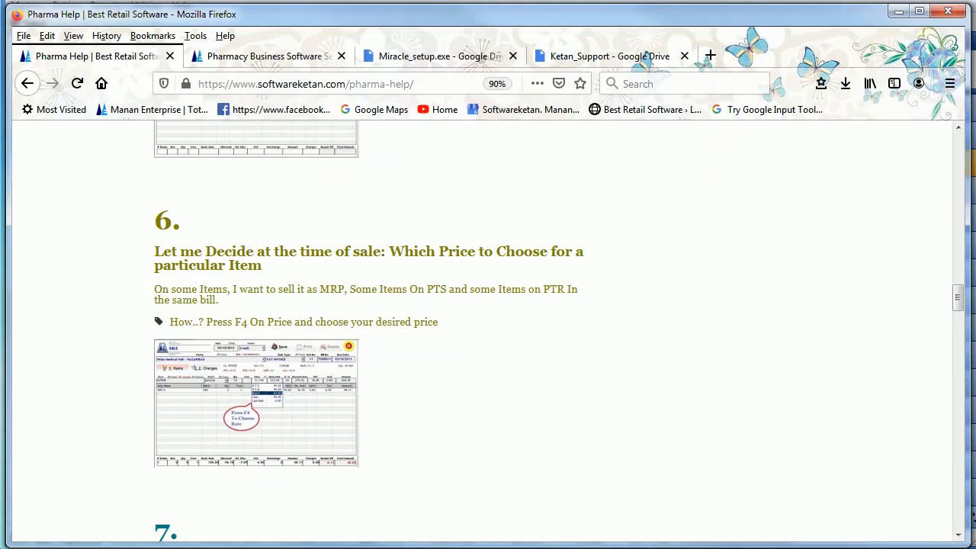
left_click_drag(360, 253, 406, 308)
left_click(381, 333)
scroll(395, 326, "down", 4)
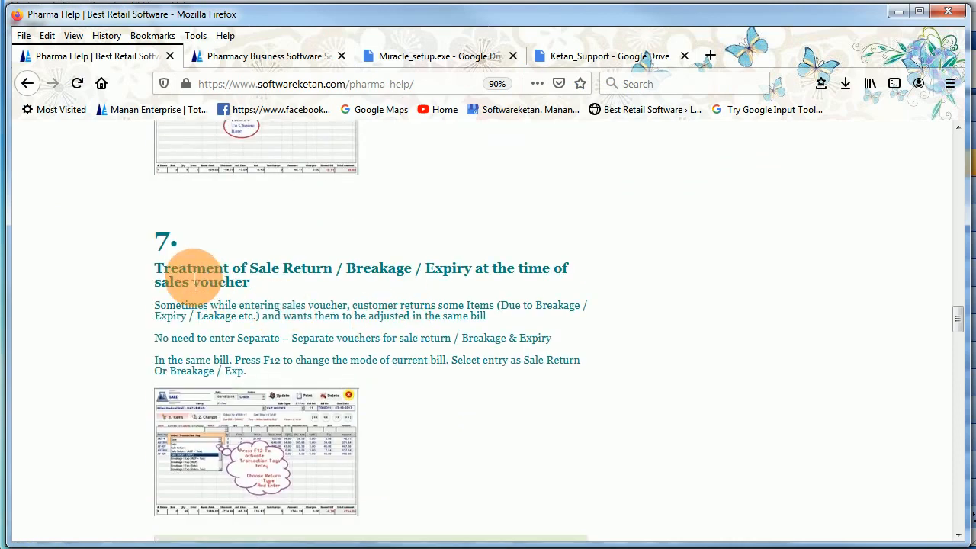
left_click_drag(189, 267, 280, 282)
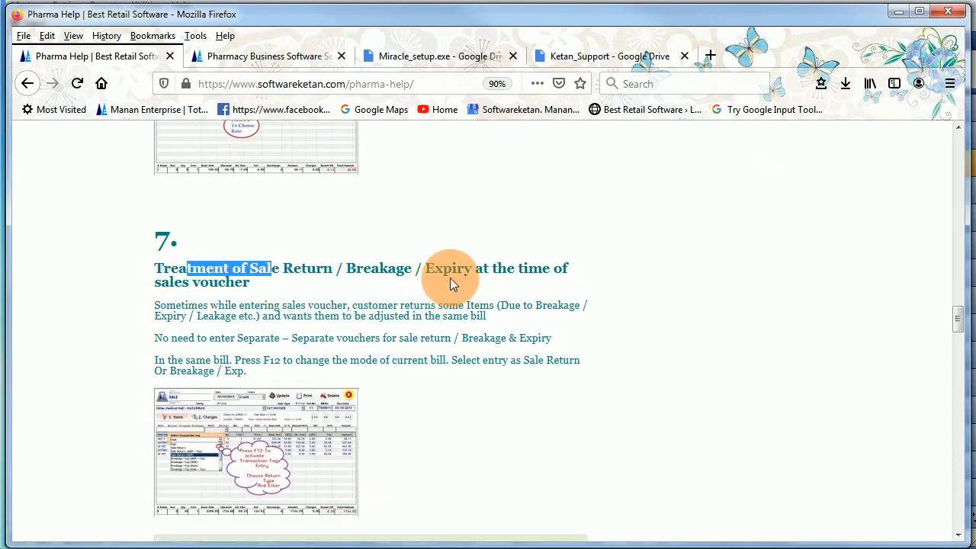
scroll(333, 283, "down", 1)
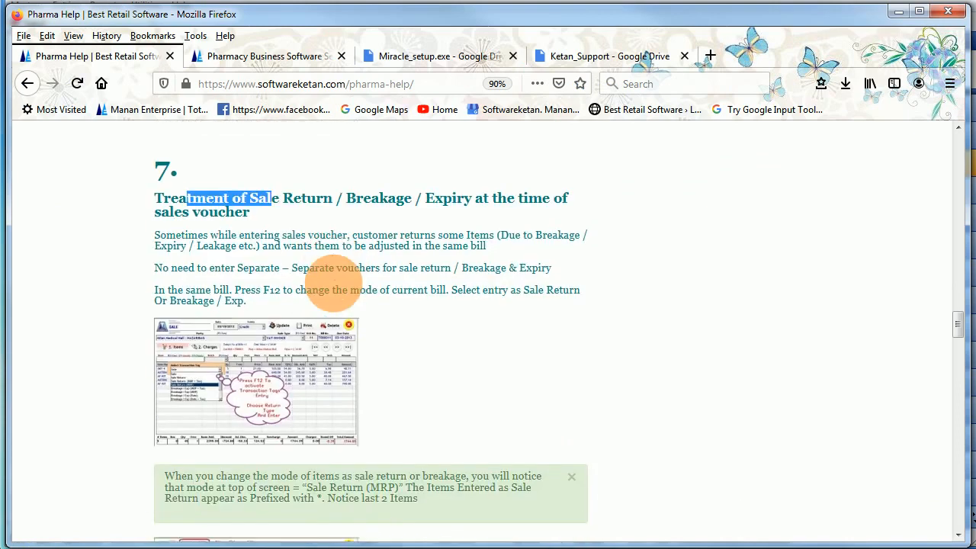
left_click(185, 233)
- Highlight the customer-returns, separate-voucher and same-bill sentences, then enlarge the sale return screenshot
left_click_drag(185, 232, 259, 246)
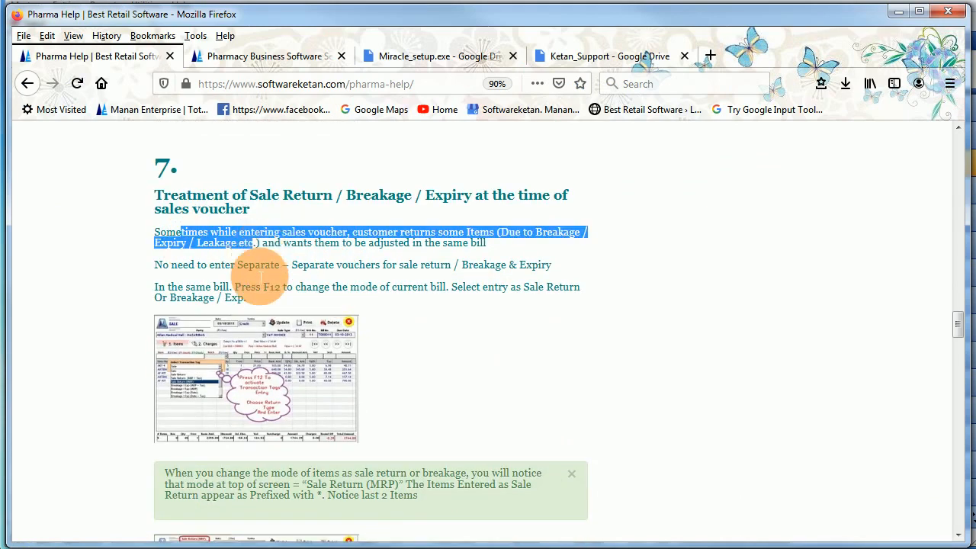
left_click(292, 274)
left_click_drag(213, 265, 412, 265)
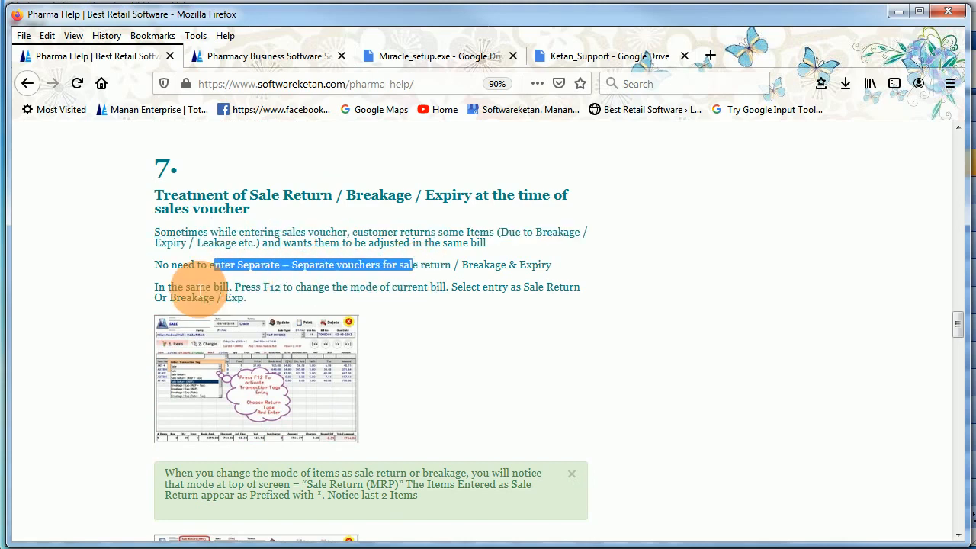
left_click_drag(190, 289, 554, 299)
left_click(277, 295)
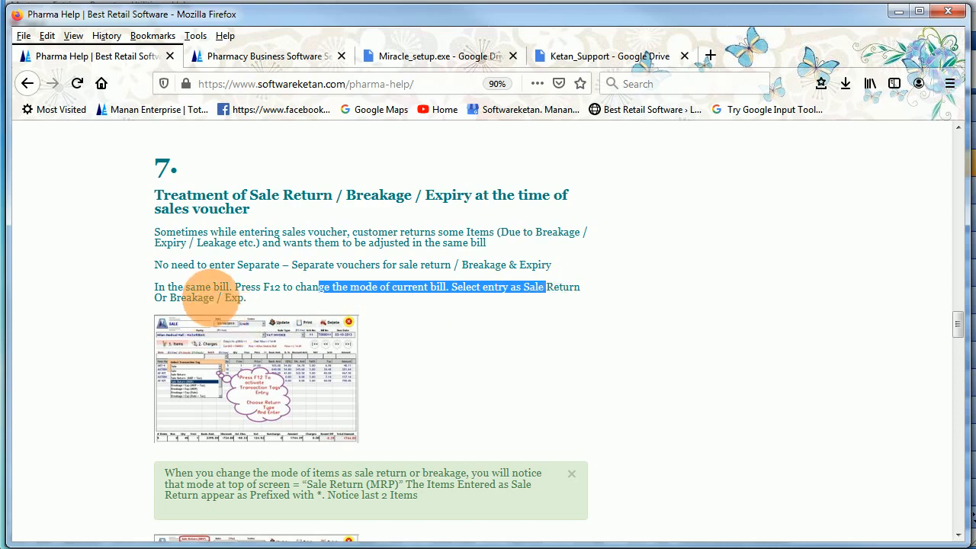
scroll(268, 359, "down", 1)
scroll(269, 359, "down", 1)
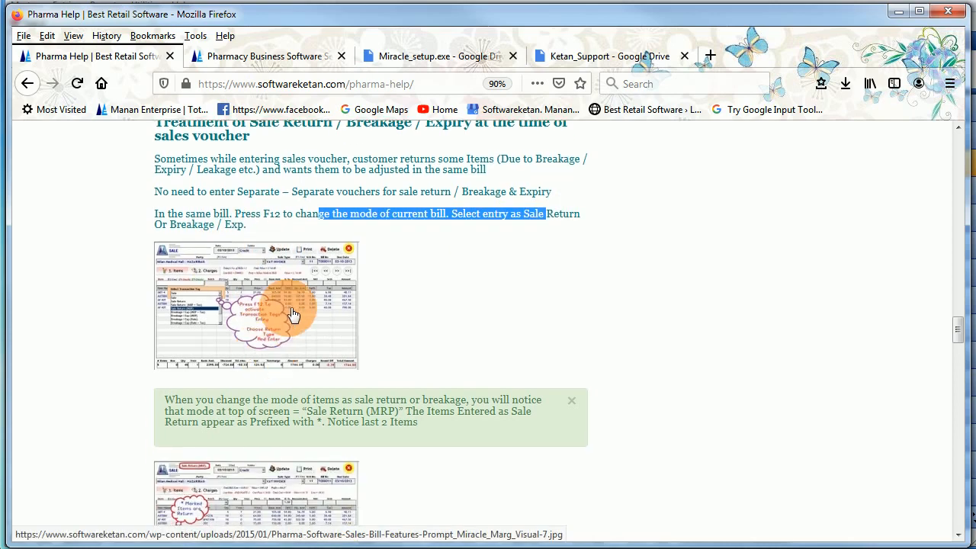
left_click(288, 307)
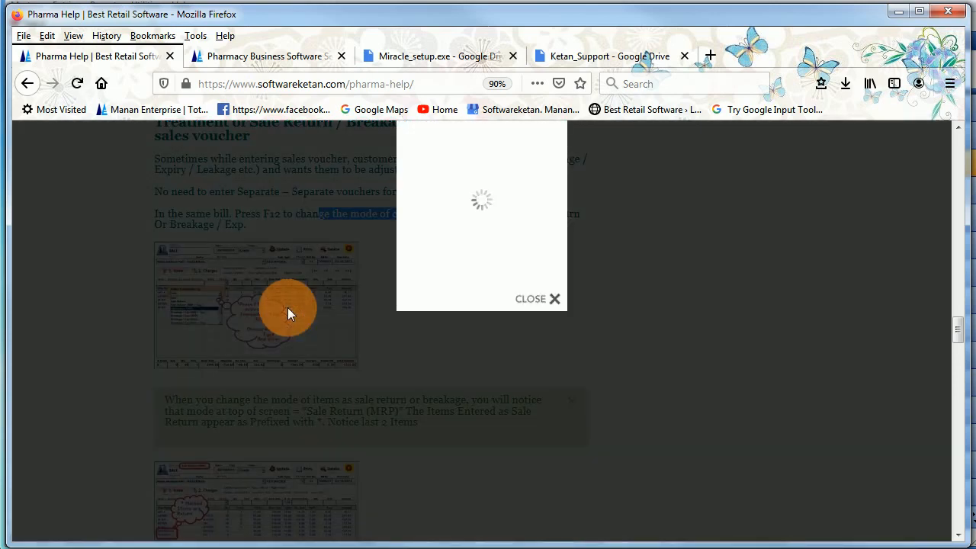
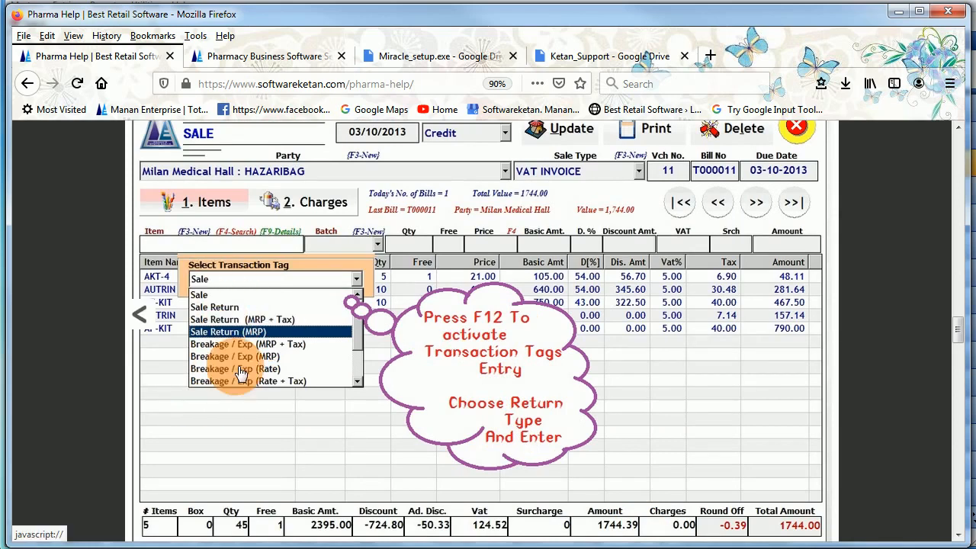
- Close the enlarged sale-return screenshot and minimise Firefox to return to the Sale voucher
left_click(36, 118)
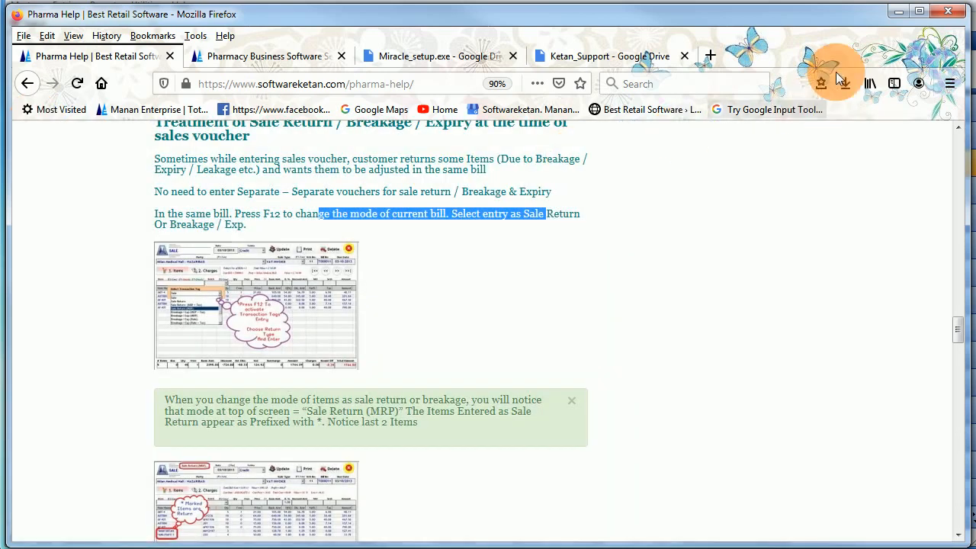
left_click(898, 12)
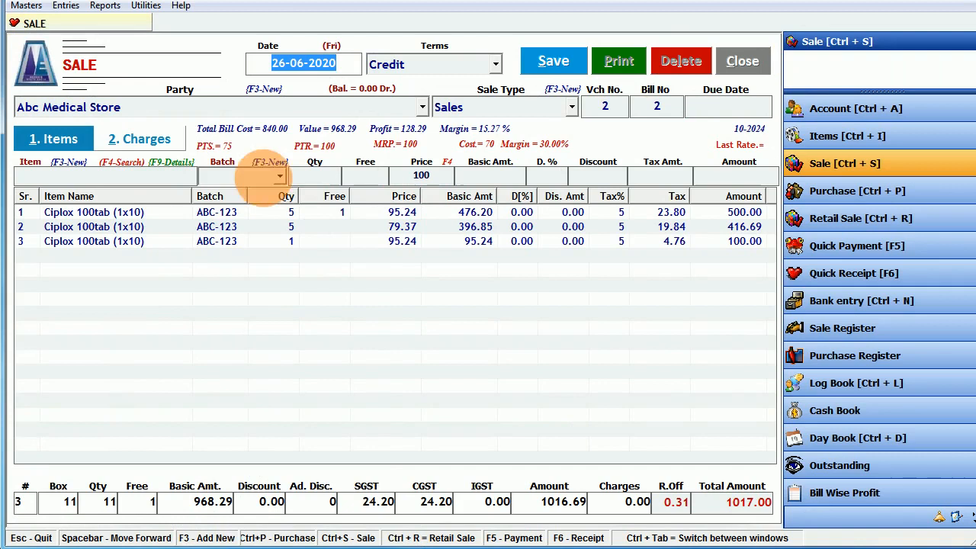
- Pick Ciplox 100tab on the item line and save the earlier Ciplox bill
left_click(110, 181)
type("cip")
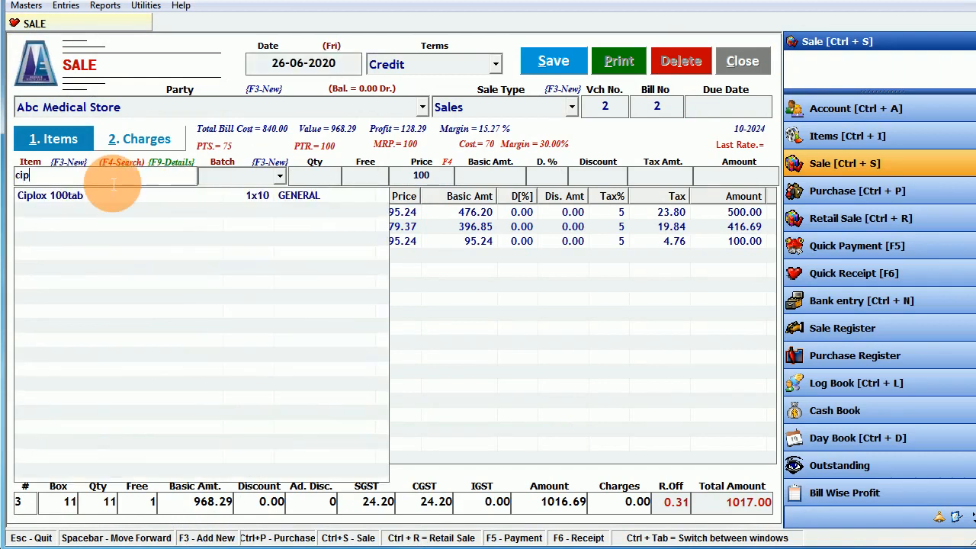
key("Down")
key("Return")
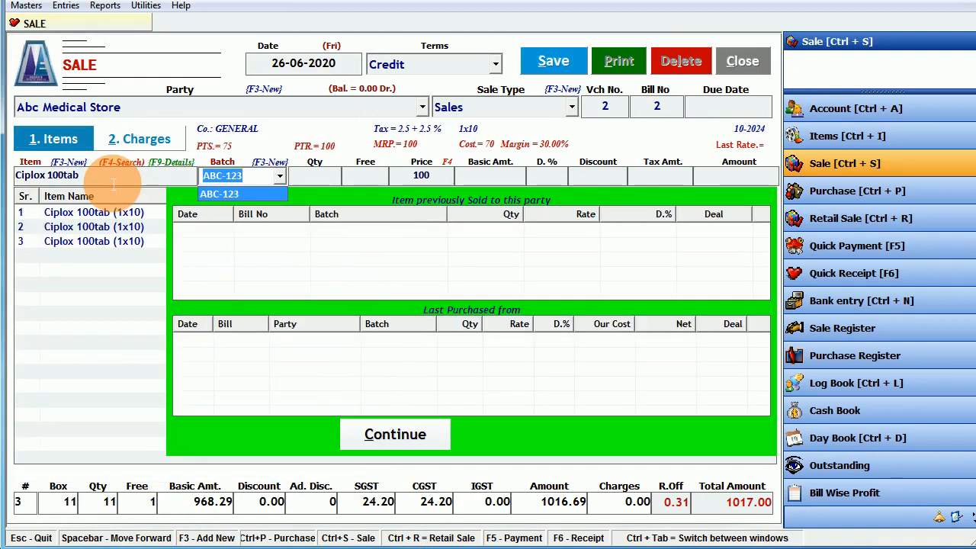
left_click(113, 182)
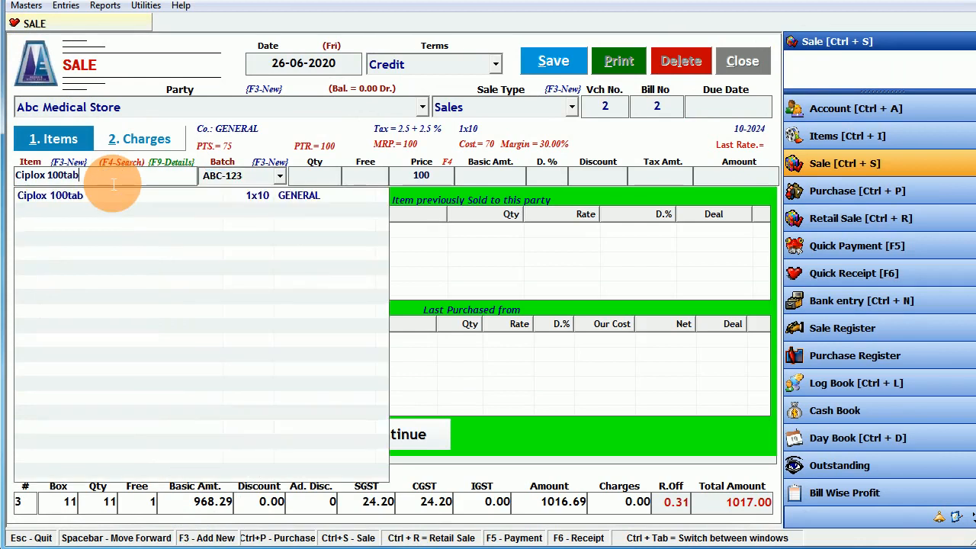
left_click(552, 62)
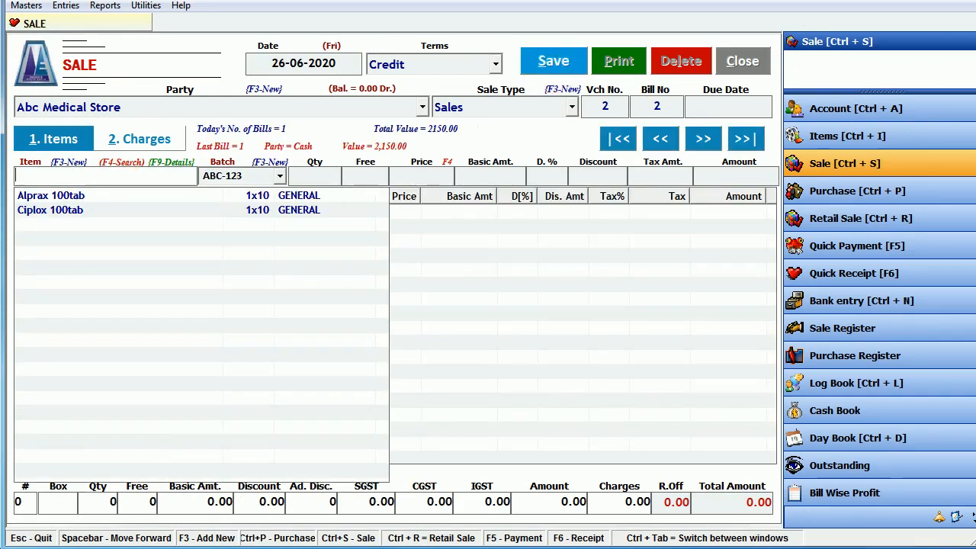
- Start bill no. 2 with one box of Ciplox 100tab, batch ABC-123, amount 105.00
type("ci")
left_click(550, 65)
key("Down")
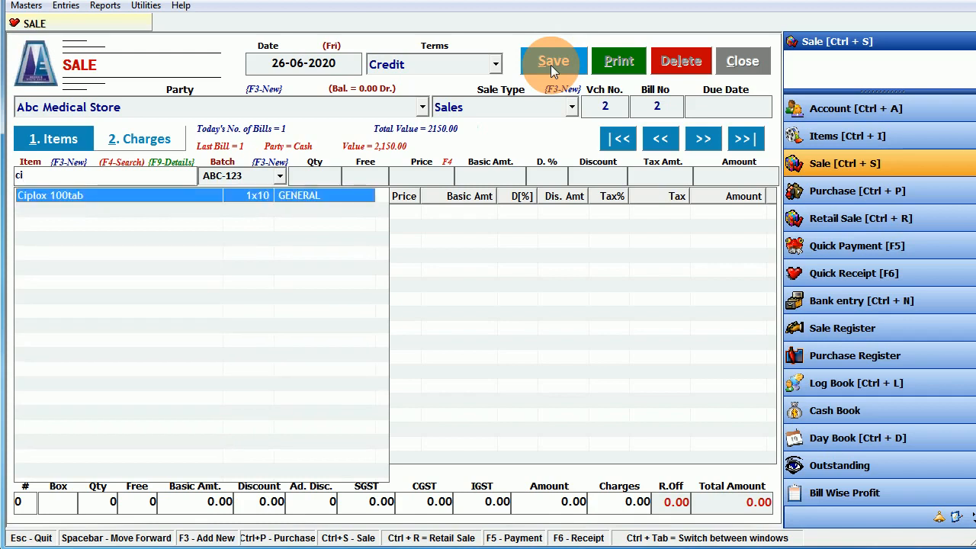
key("Return")
key("Return")
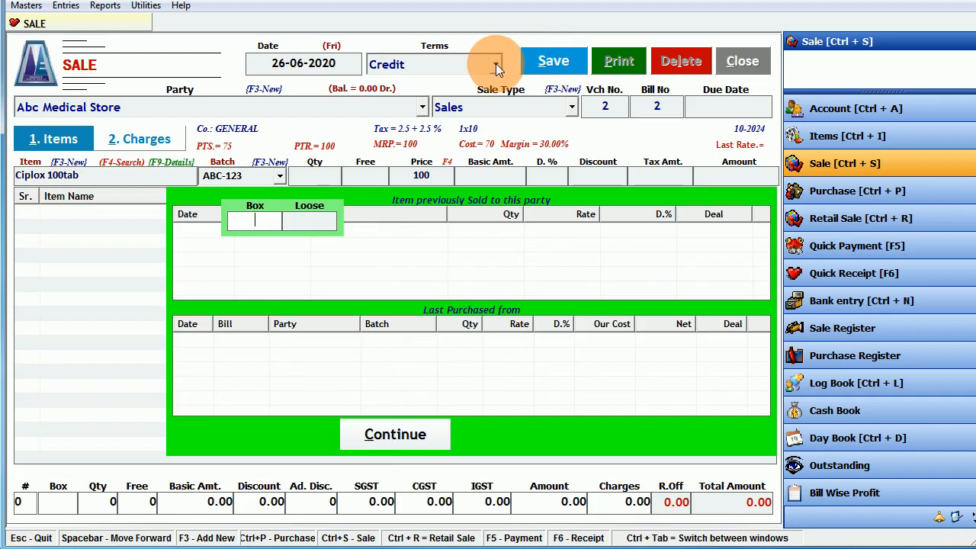
type("1")
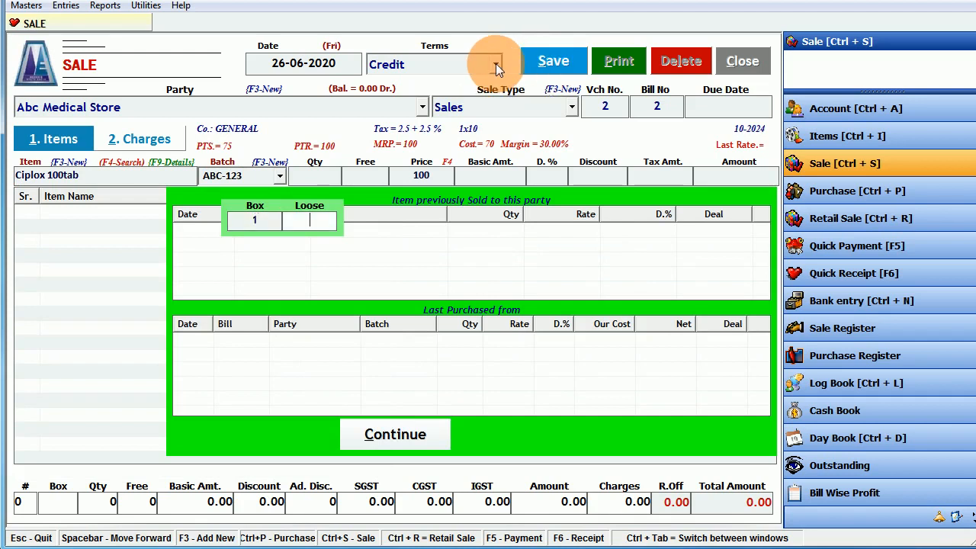
key("Return")
left_click(172, 178)
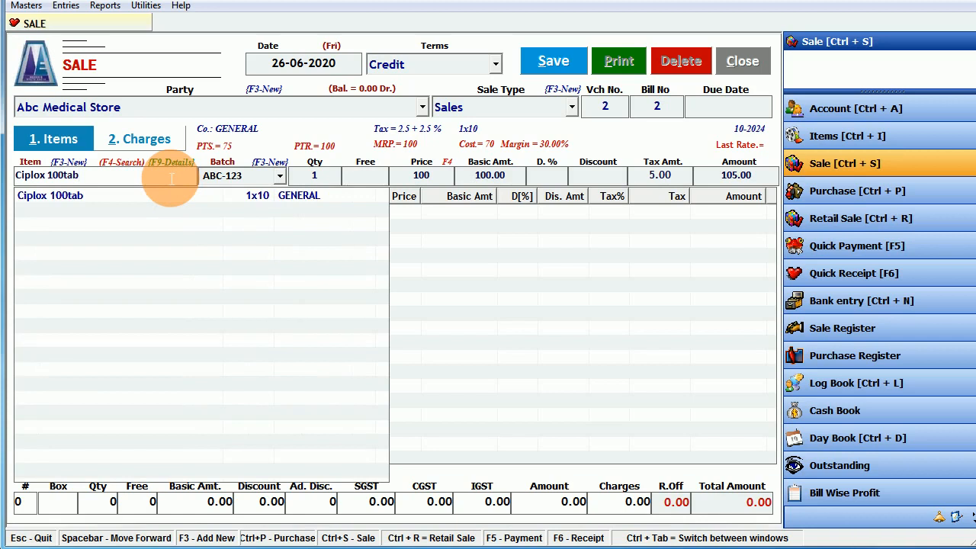
key("Return")
key("Escape")
- Re-select Ciplox 100tab and its batch on the item line
key("Return")
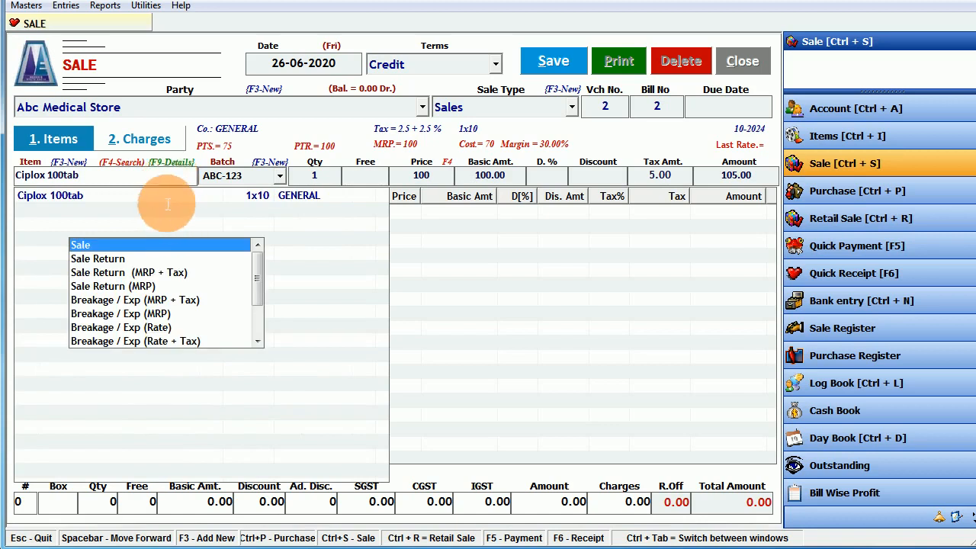
key("Escape")
left_click(160, 195)
key("Return")
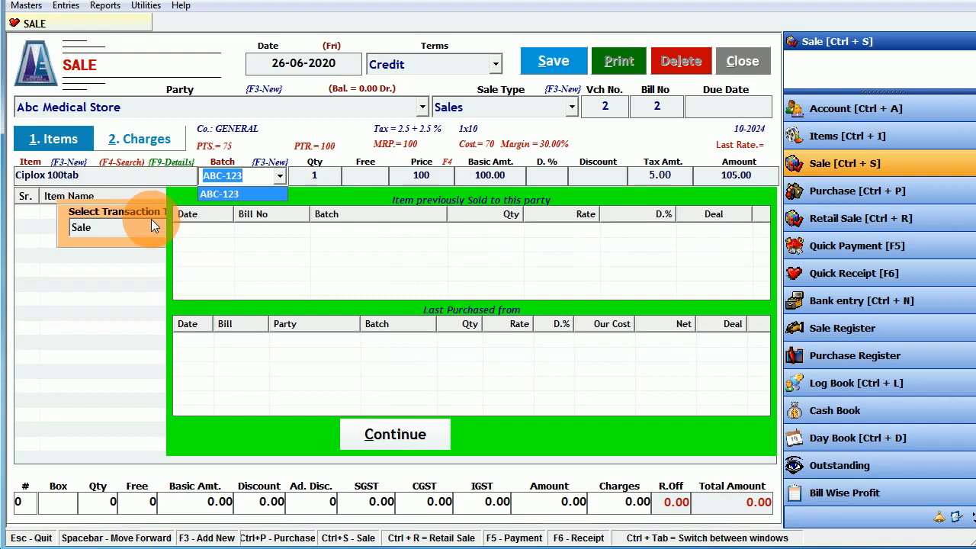
key("Return")
key("Return")
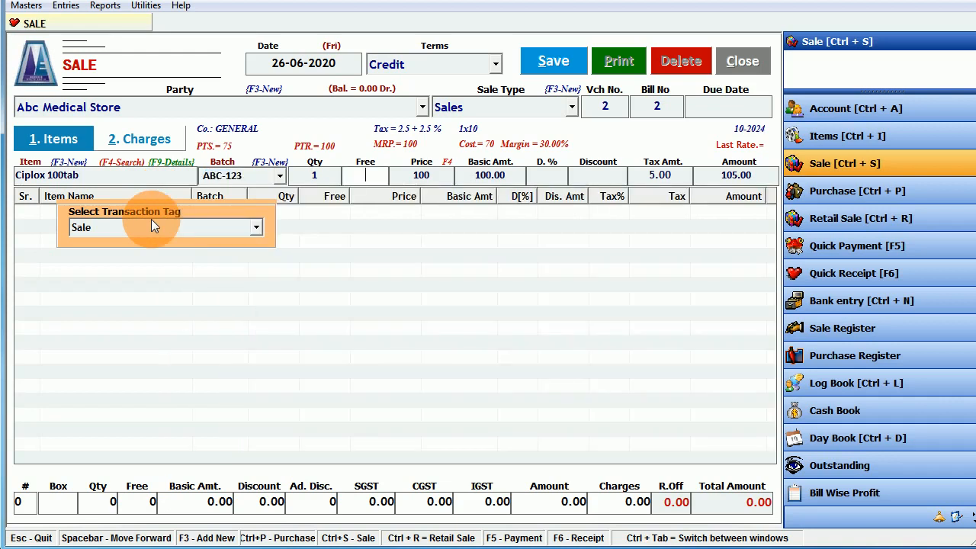
- Set the bill's transaction tag to Sale Return
left_click(150, 222)
left_click(151, 229)
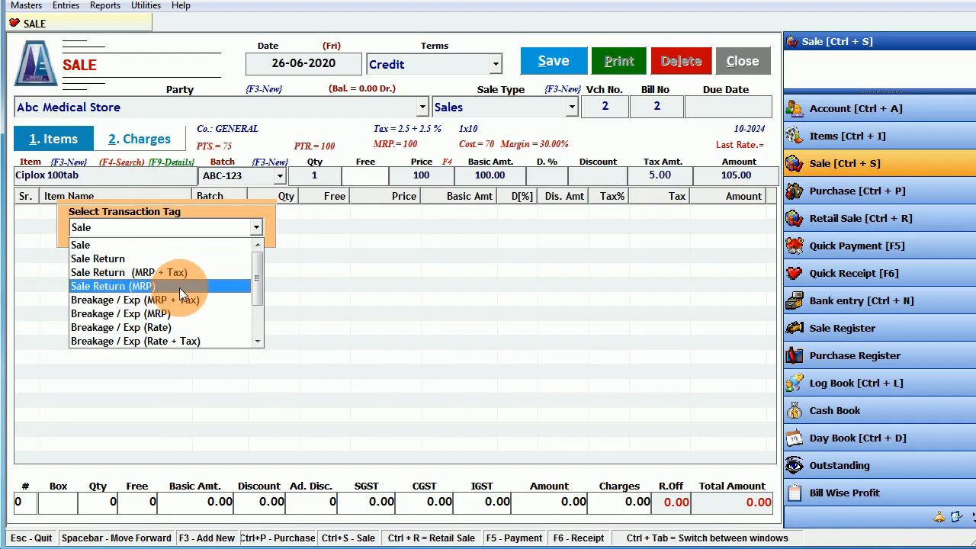
scroll(179, 290, "down", 2)
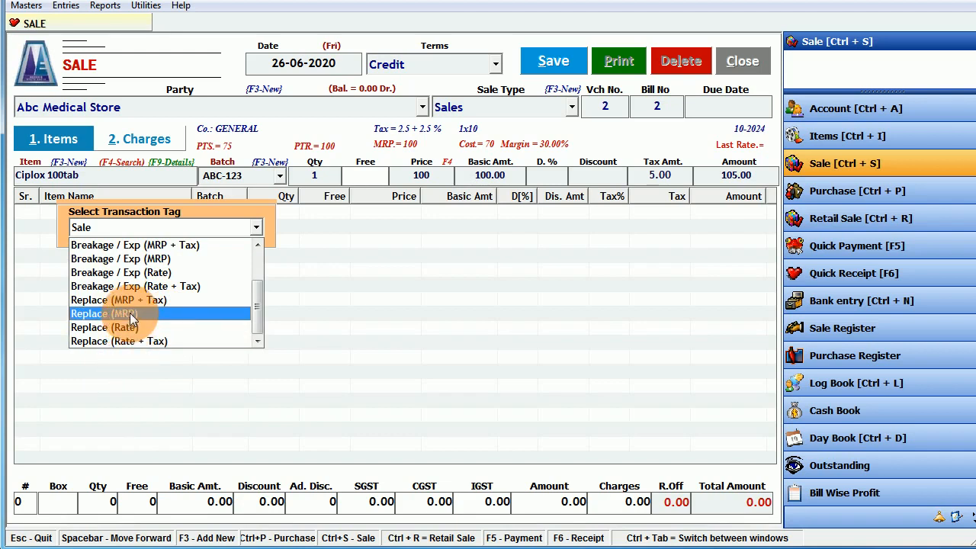
scroll(135, 315, "up", 1)
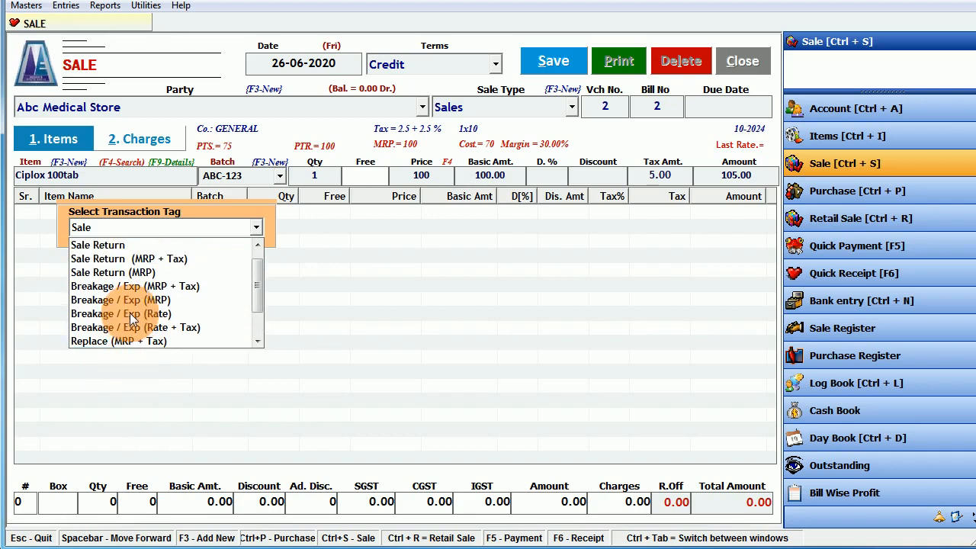
left_click(142, 246)
key("Return")
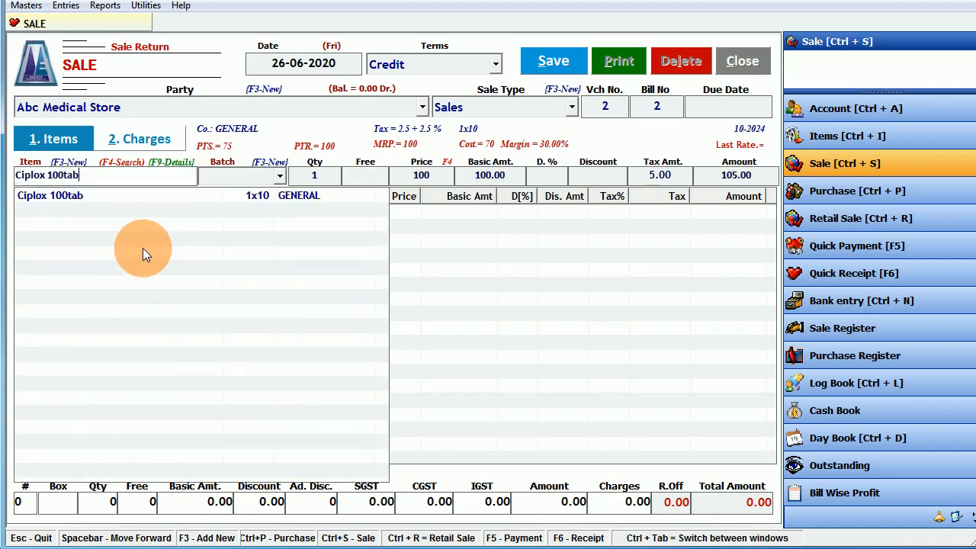
- Add a return line of one box Ciplox 100tab, batch ABC-123, net price 100
key("Down")
key("Return")
key("Return")
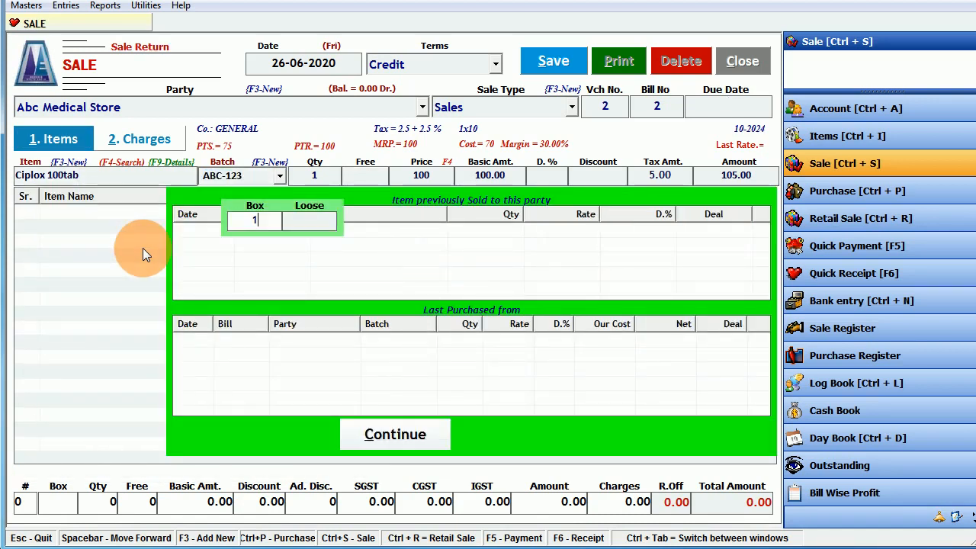
key("Return")
key("Return")
key("Return")
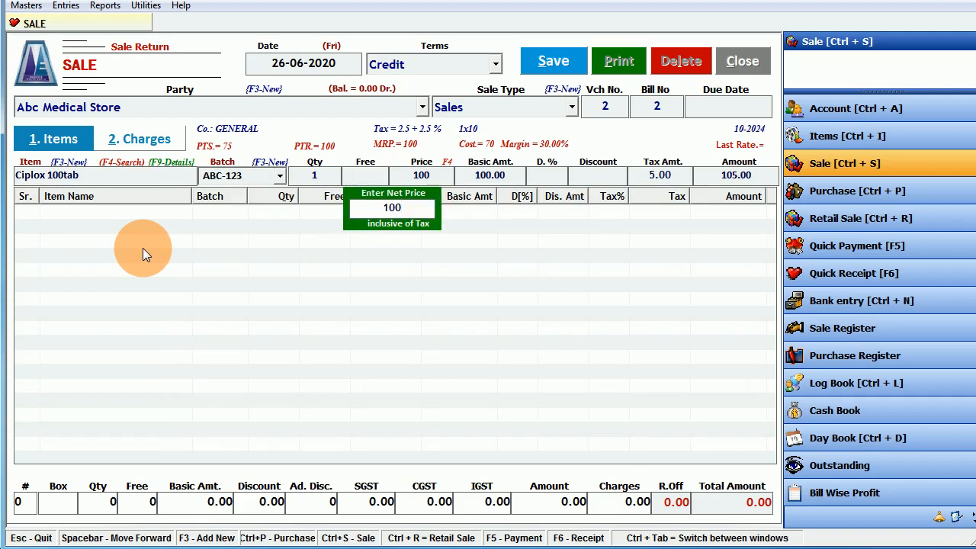
key("Return")
key("Return")
key("Return")
key("Return")
key("Return")
key("Return")
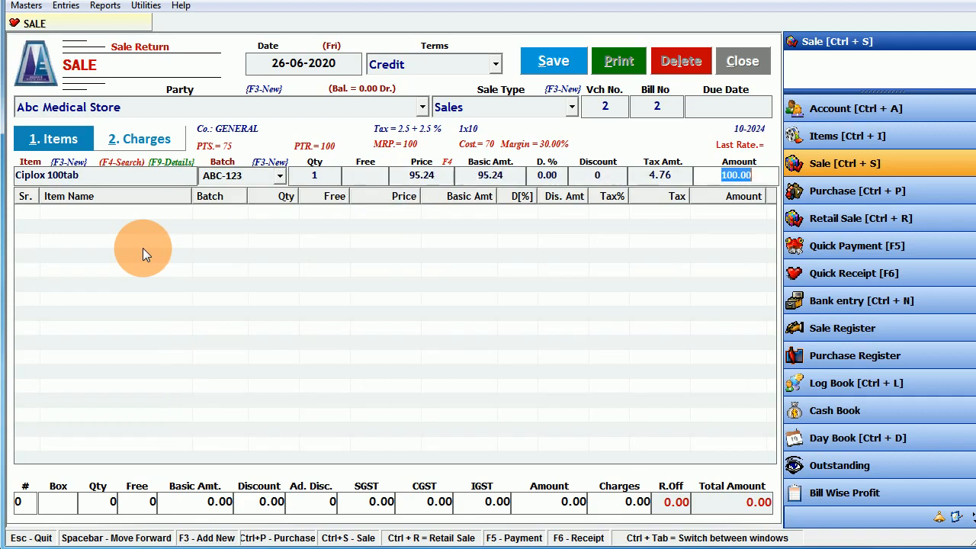
key("Return")
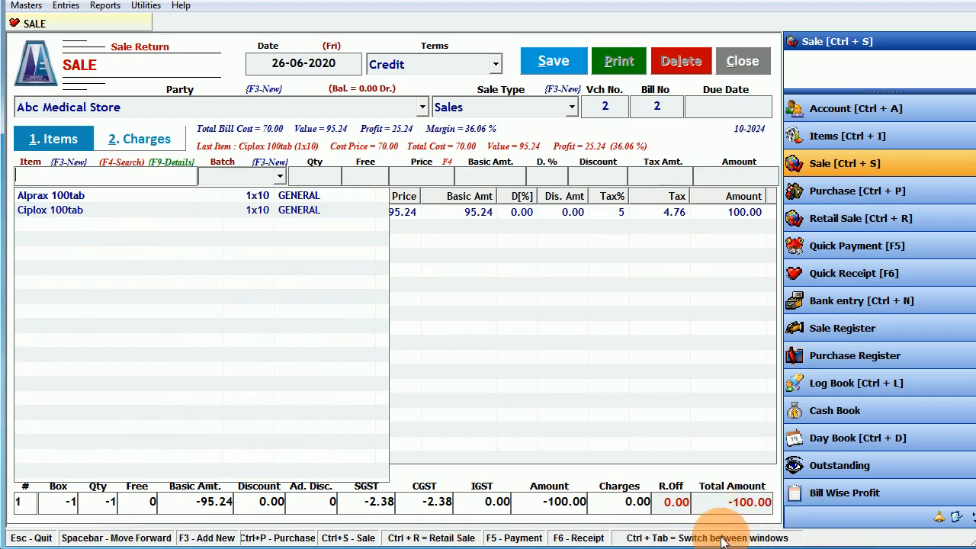
- Add five boxes of Alprax 100tab as a return and check the -425.00 total
left_click(202, 195)
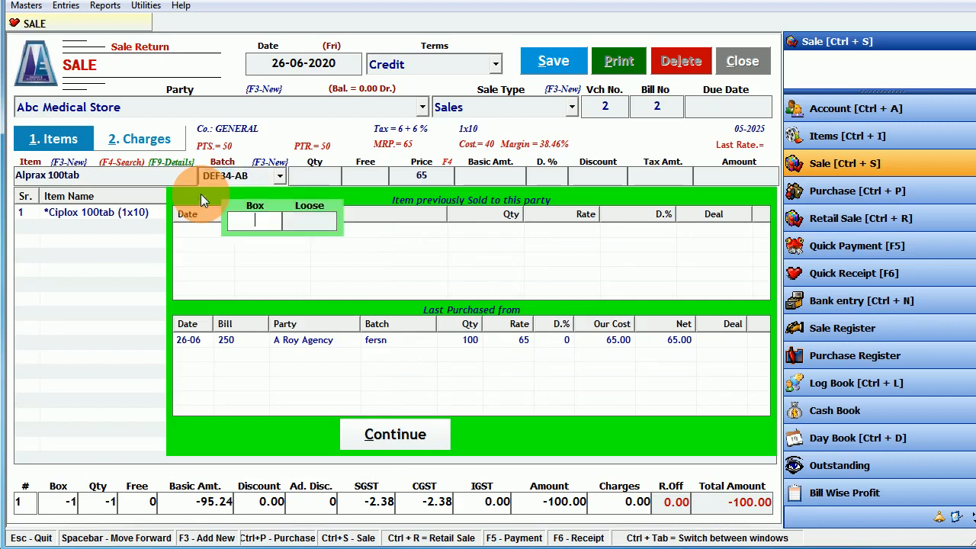
type("5")
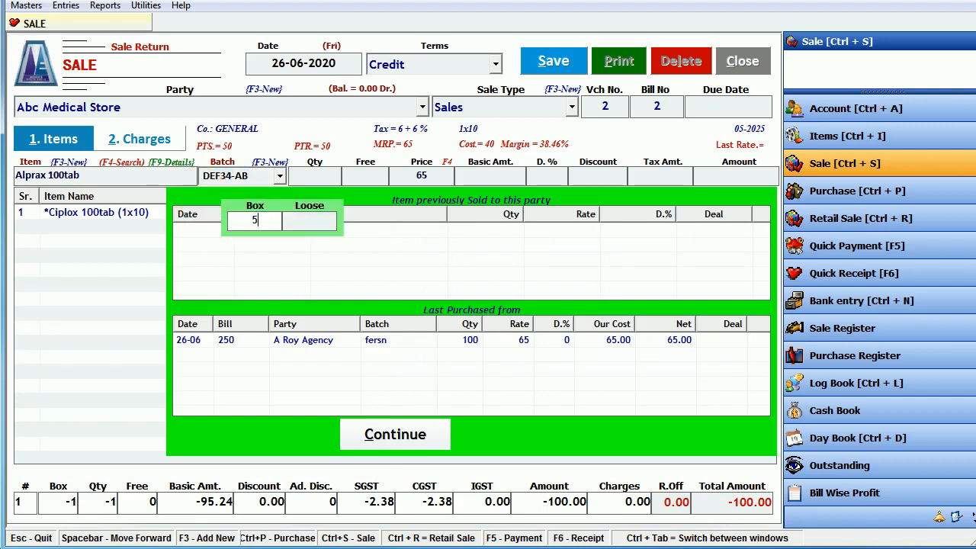
key("Return")
key("Return")
key("Return")
key("Return")
key("Return")
key("Return")
key("Return")
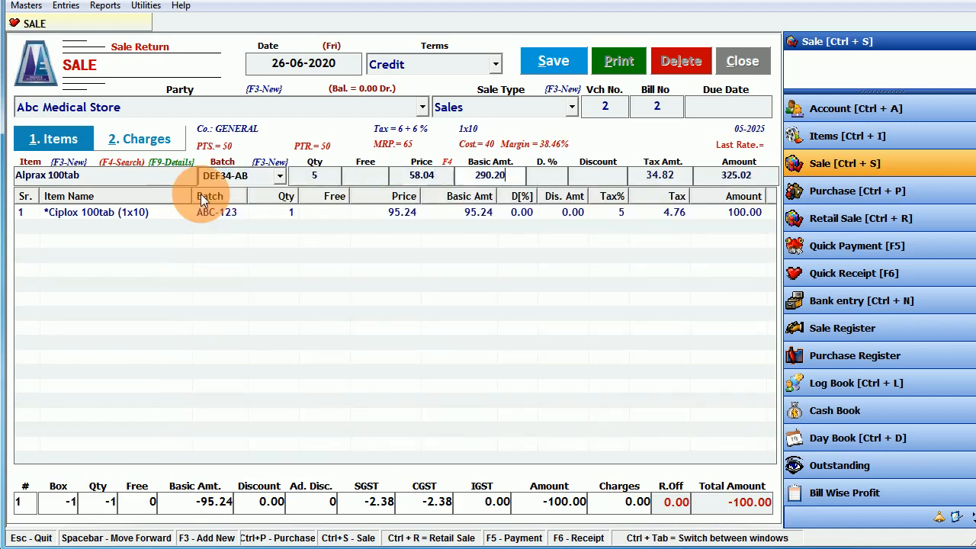
key("Return")
key("Return")
key("Return")
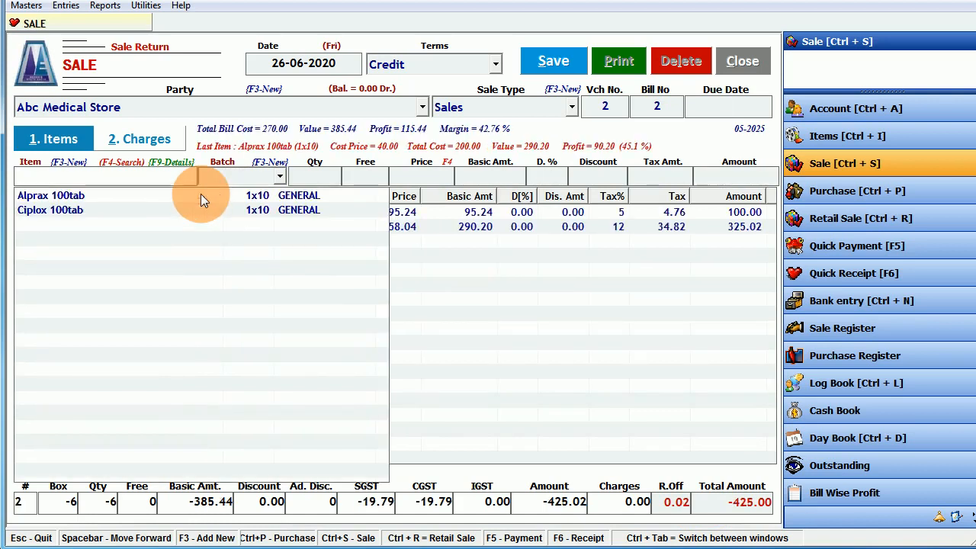
left_click(559, 377)
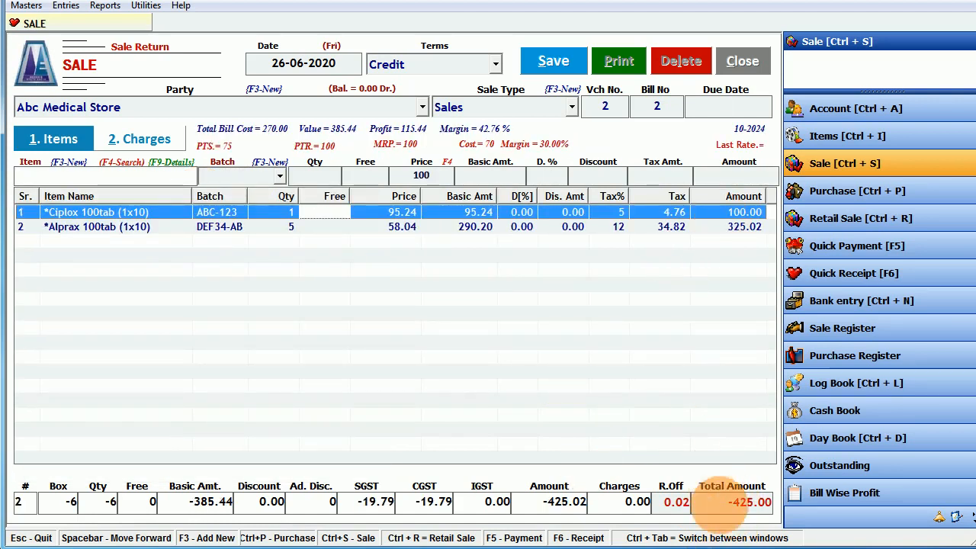
left_click(752, 503)
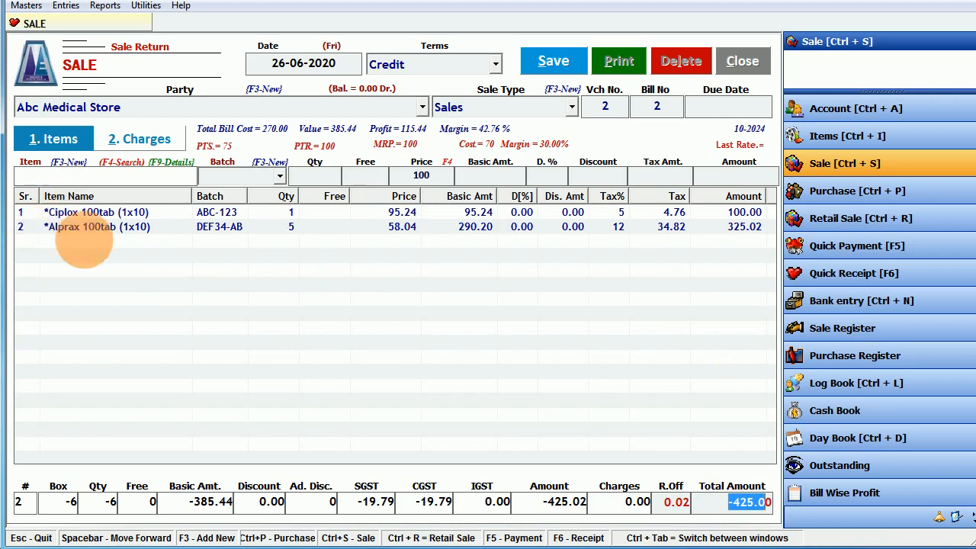
left_click(83, 177)
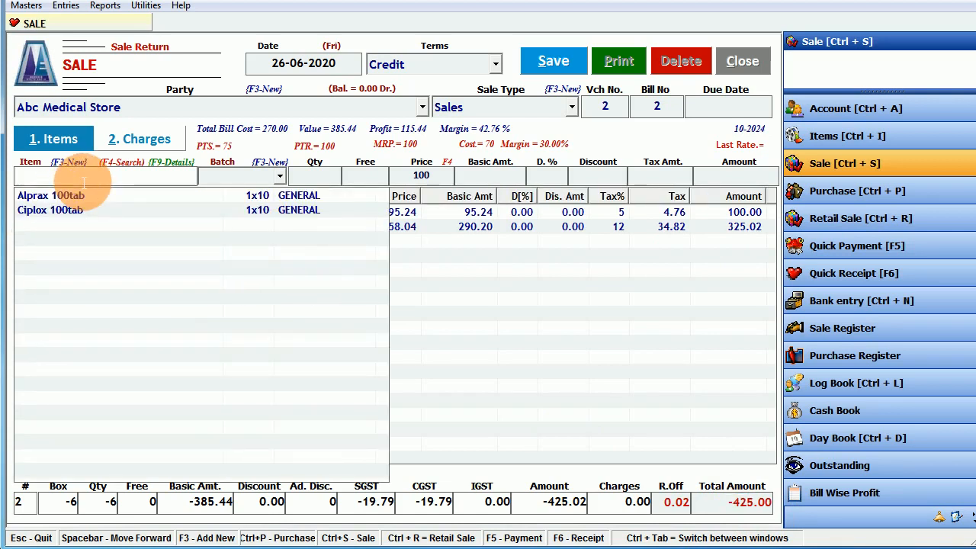
- Switch entry back to Sale and enter 10 boxes of Ciplox 100tab, batch ABC-123
key("F8")
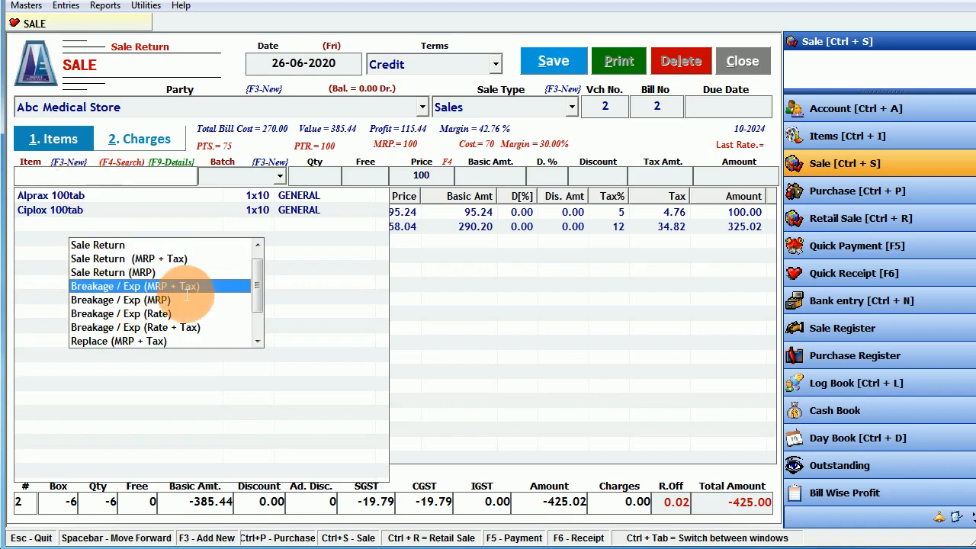
left_click_drag(268, 291, 261, 253)
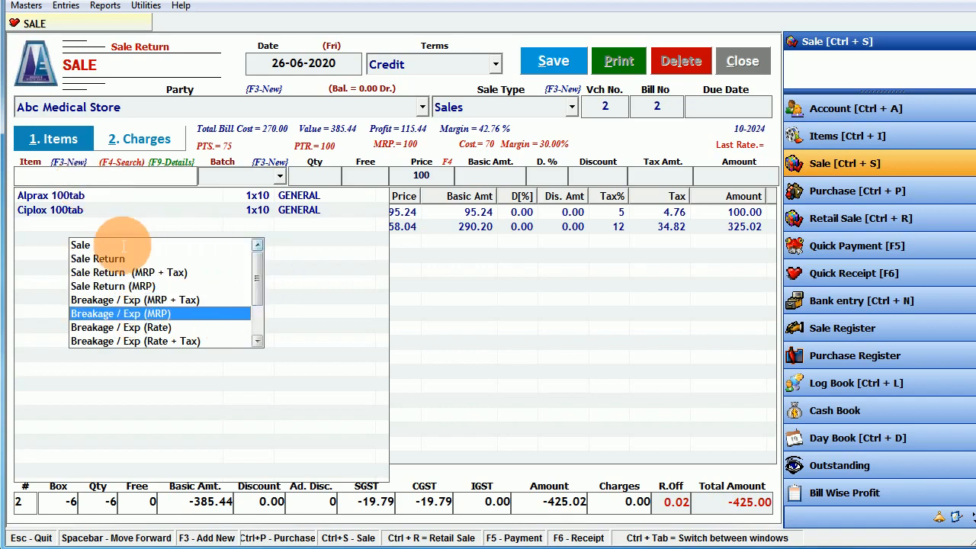
double_click(110, 245)
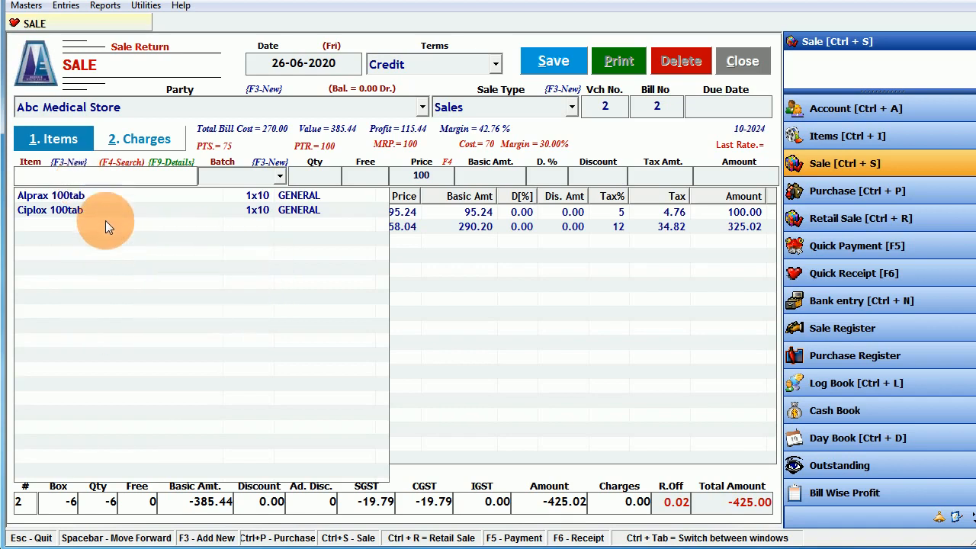
key("Down")
key("Down")
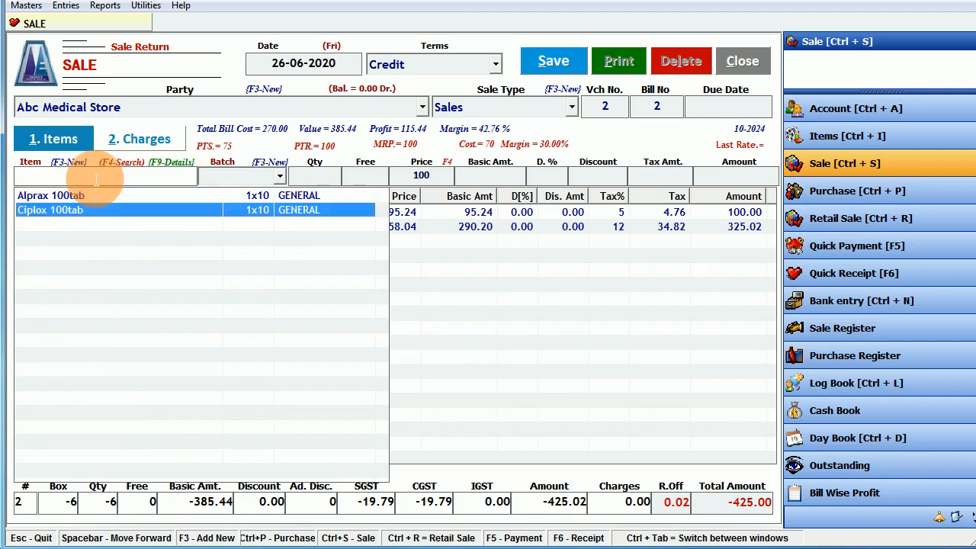
key("Return")
key("Return")
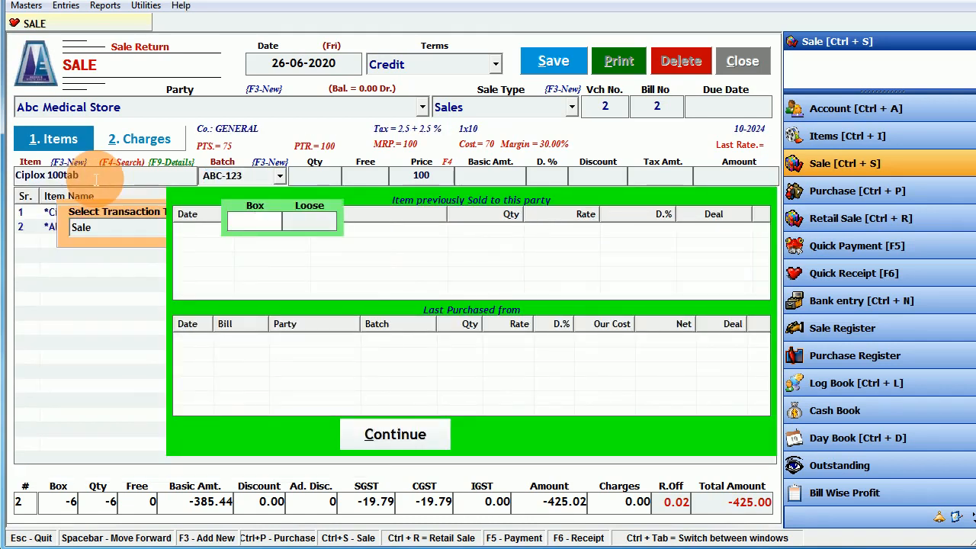
type("10")
key("Return")
key("Return")
key("Return")
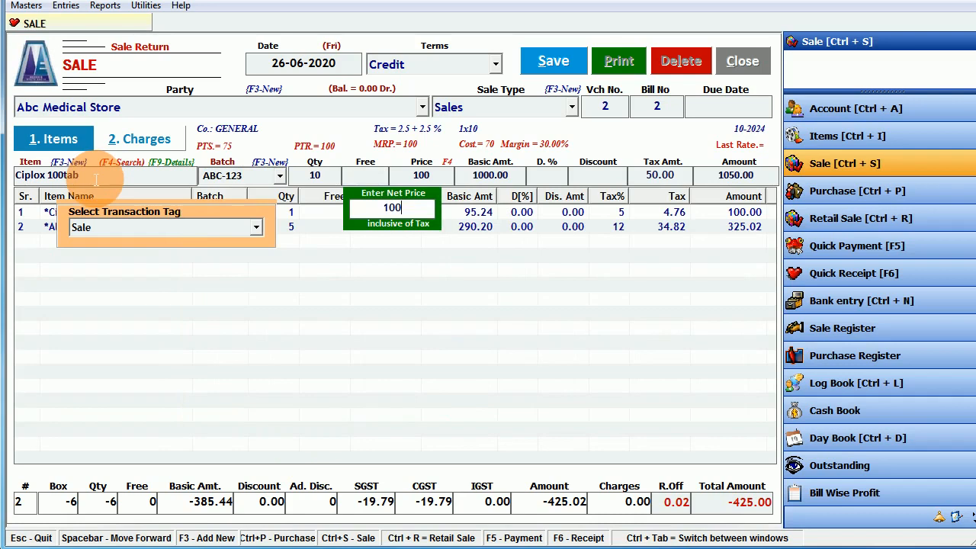
key("Return")
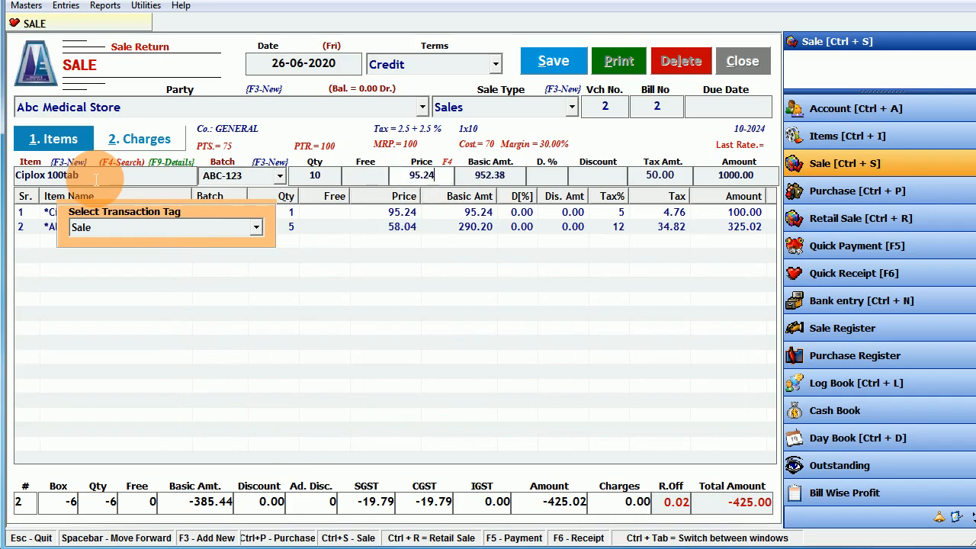
- Keep the Sale tag and add the Ciplox line as row 3 of the bill
left_click(106, 231)
left_click(106, 231)
key("Return")
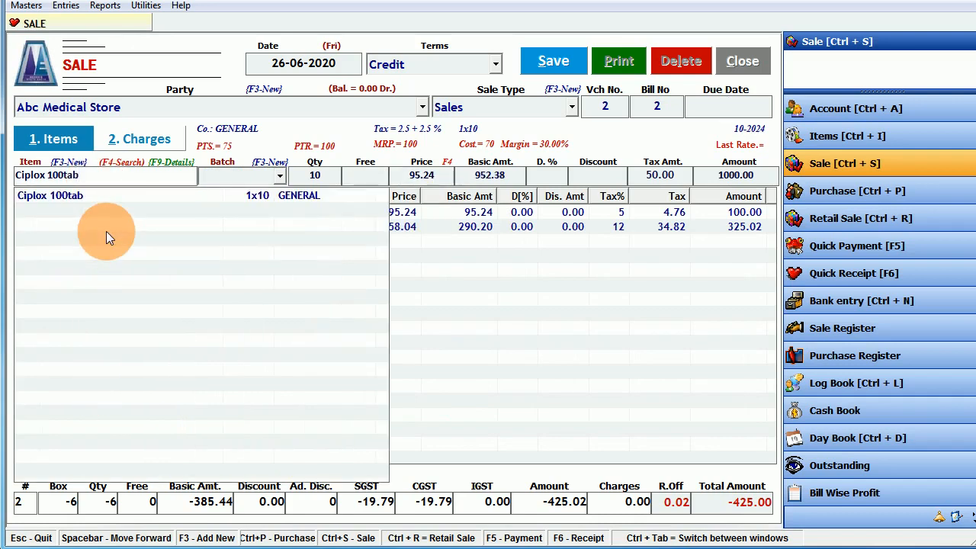
key("Return")
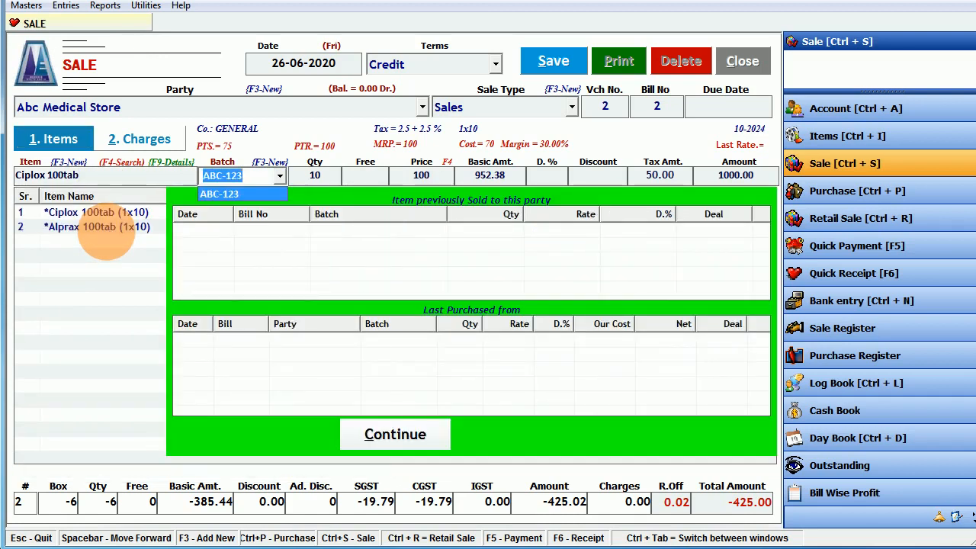
key("Return")
key("Return")
key("Return")
key("Return")
key("Return")
key("Return")
key("Return")
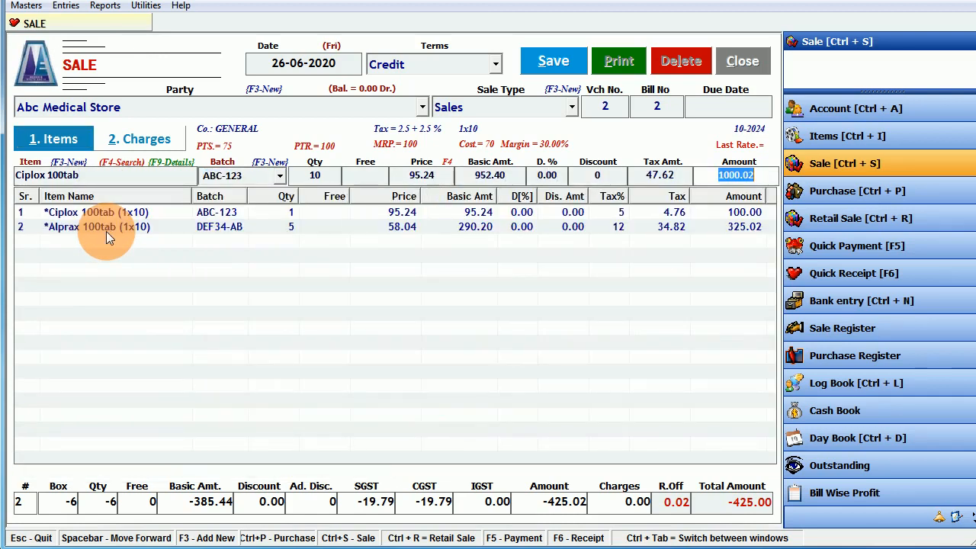
key("Return")
left_click(574, 361)
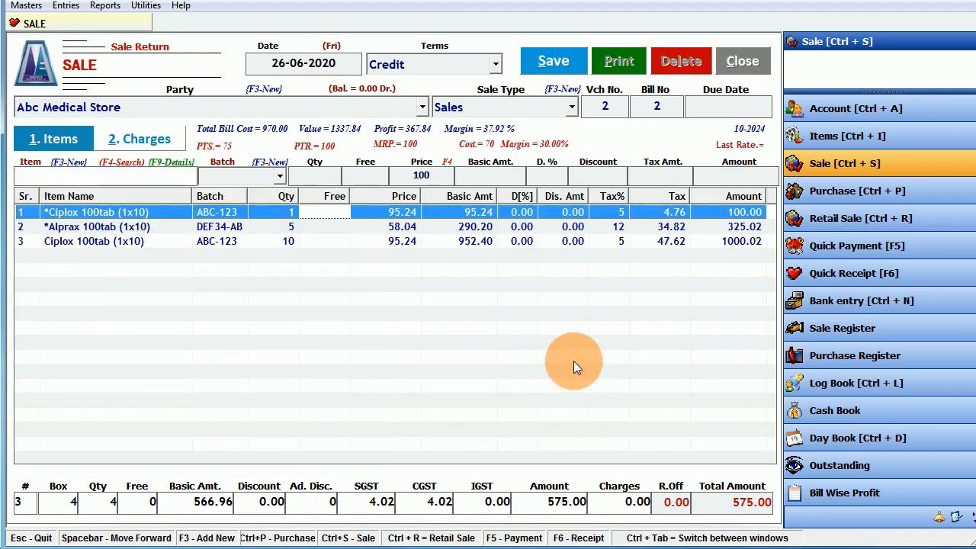
- Review the three bill lines and the 575.00 total
left_click(30, 241)
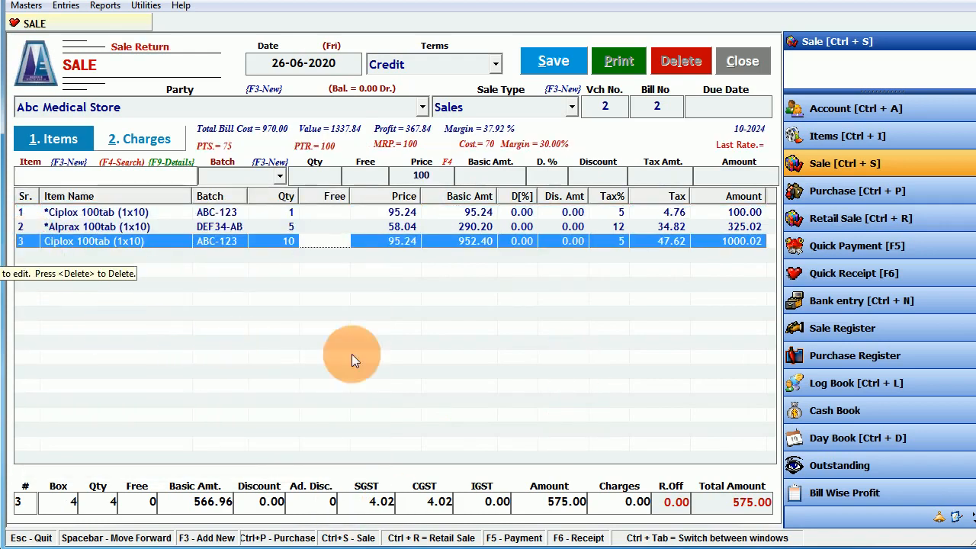
left_click(751, 502)
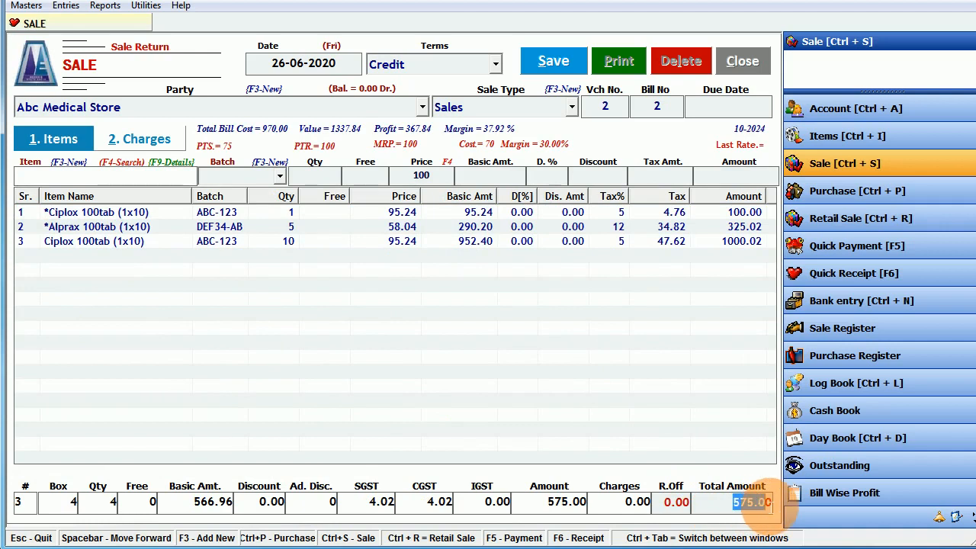
left_click(735, 242)
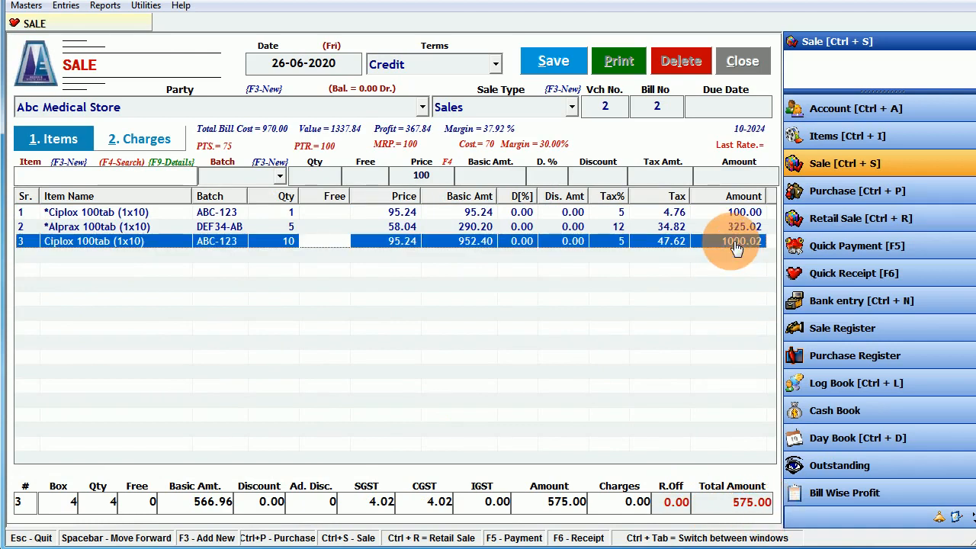
left_click(738, 228)
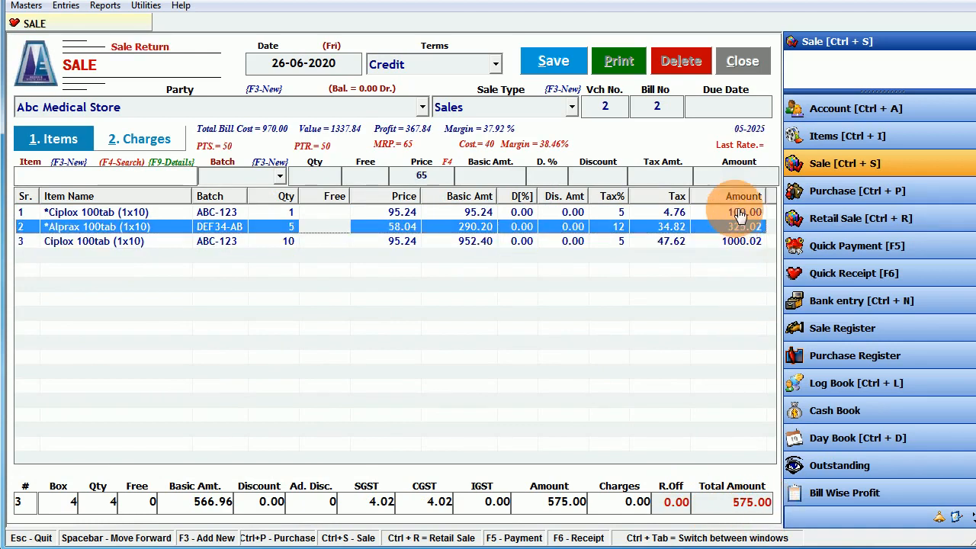
left_click(736, 214)
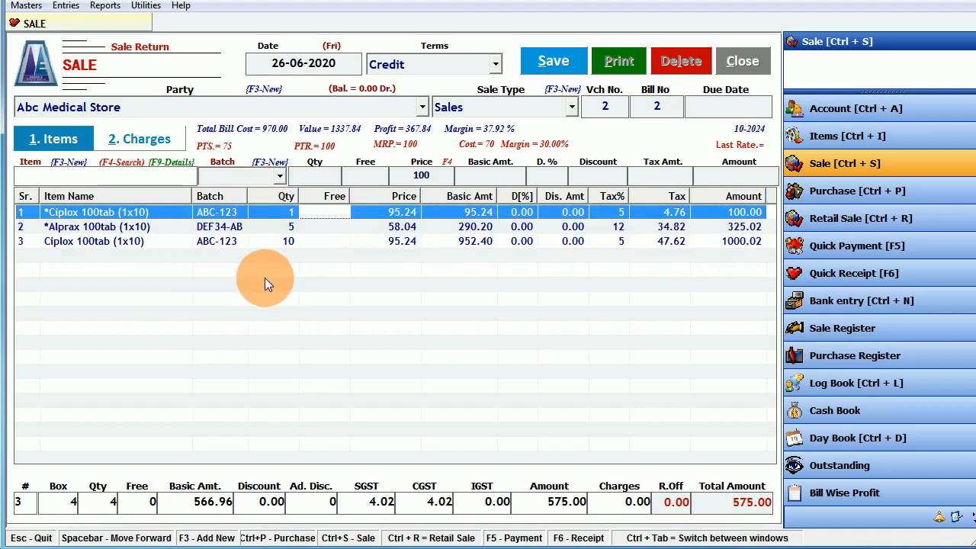
- Save the bill and agree to print it
left_click(553, 61)
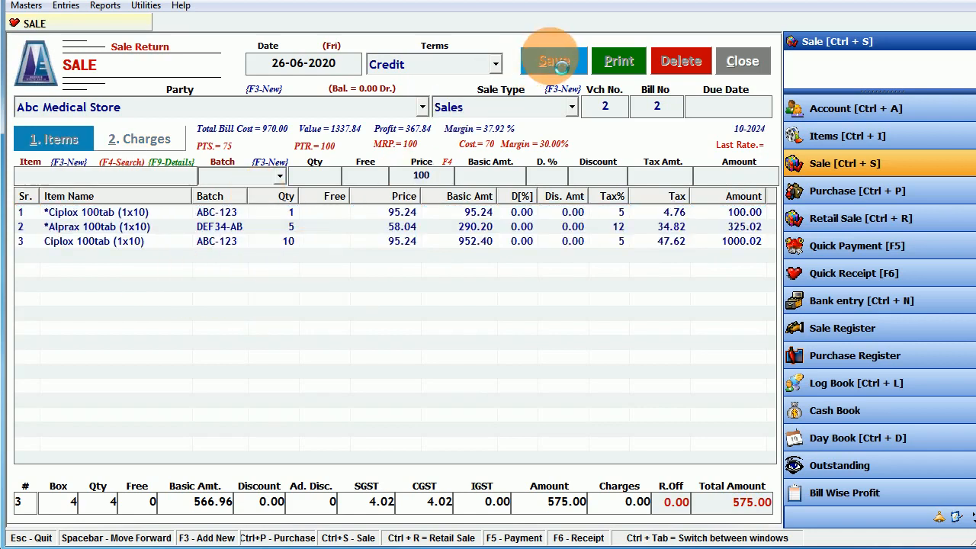
left_click(423, 333)
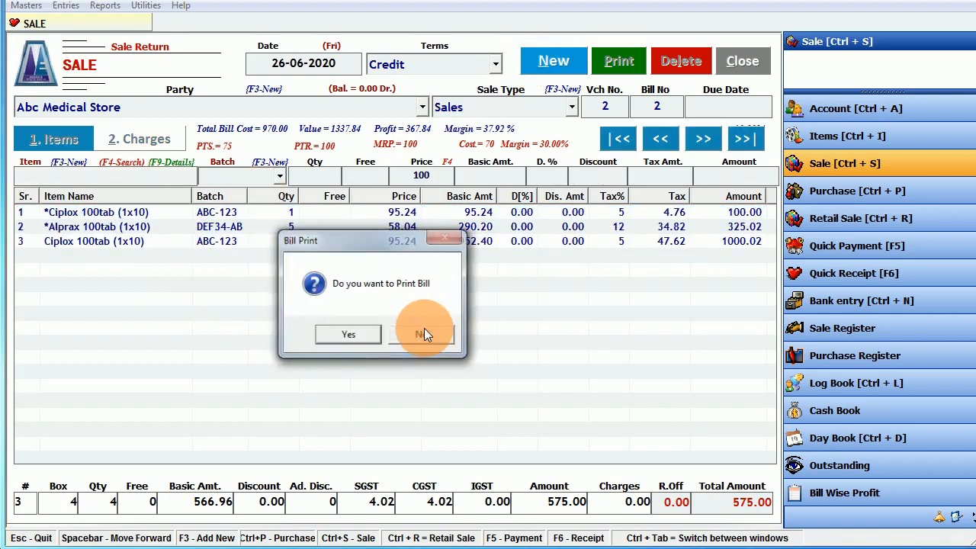
left_click(364, 335)
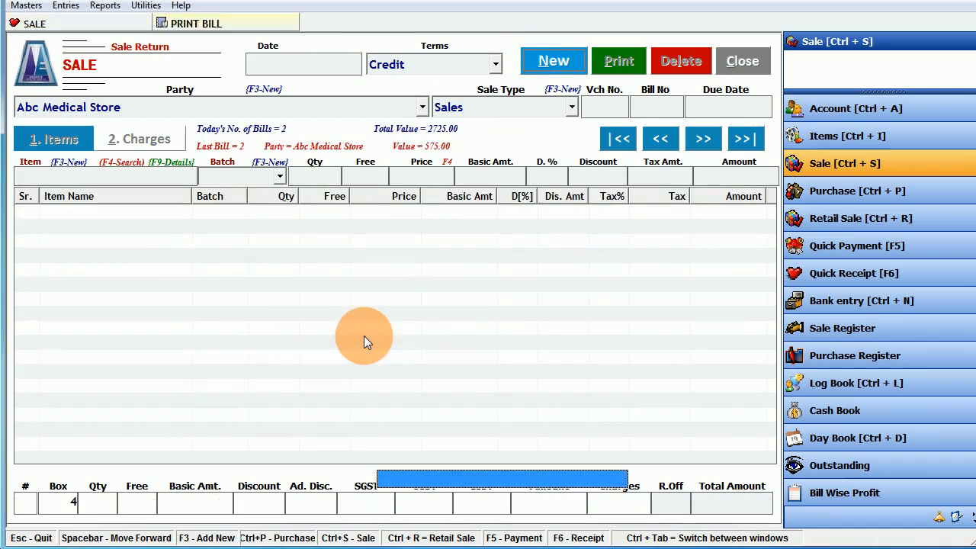
- Choose GST Invoice as the bill format and close the print window without printing
left_click(774, 494)
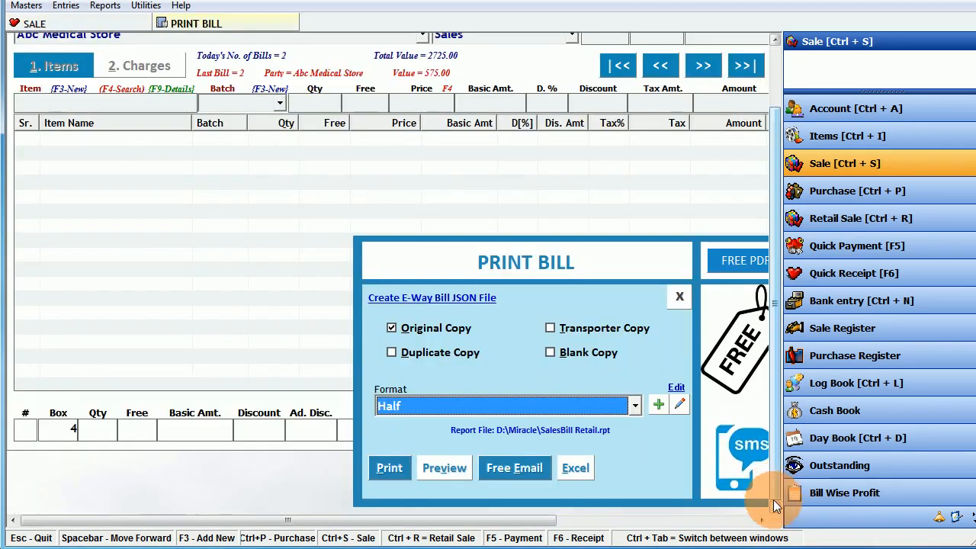
left_click(761, 520)
left_click(761, 520)
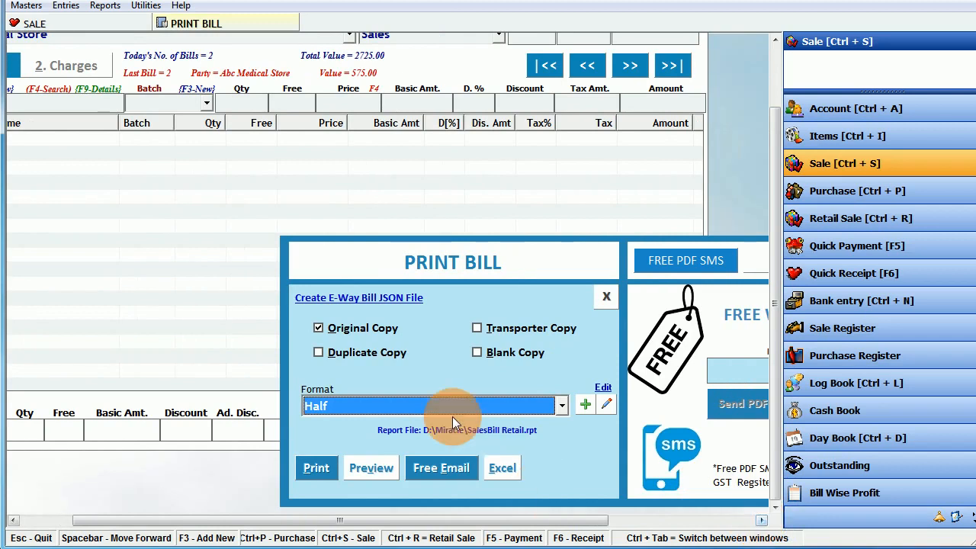
left_click(447, 406)
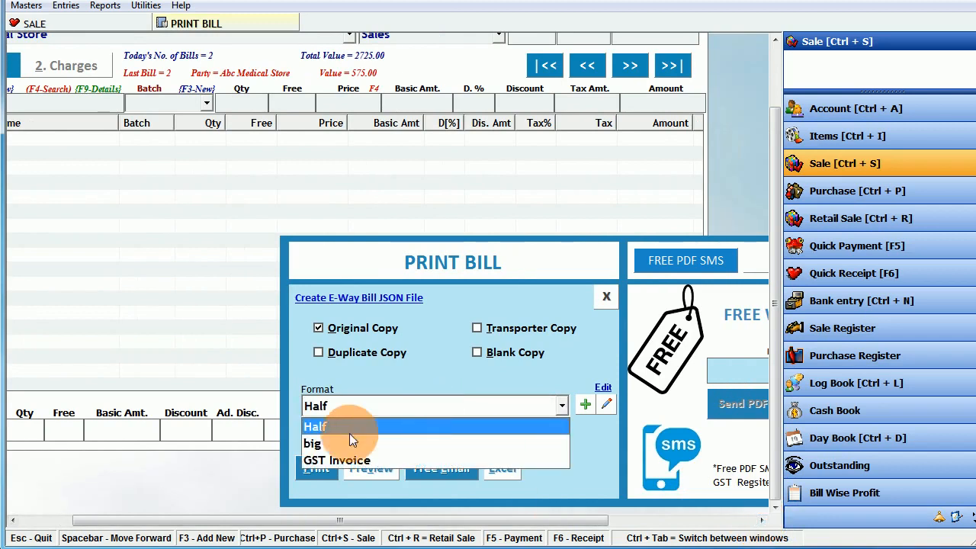
left_click(317, 459)
left_click(606, 296)
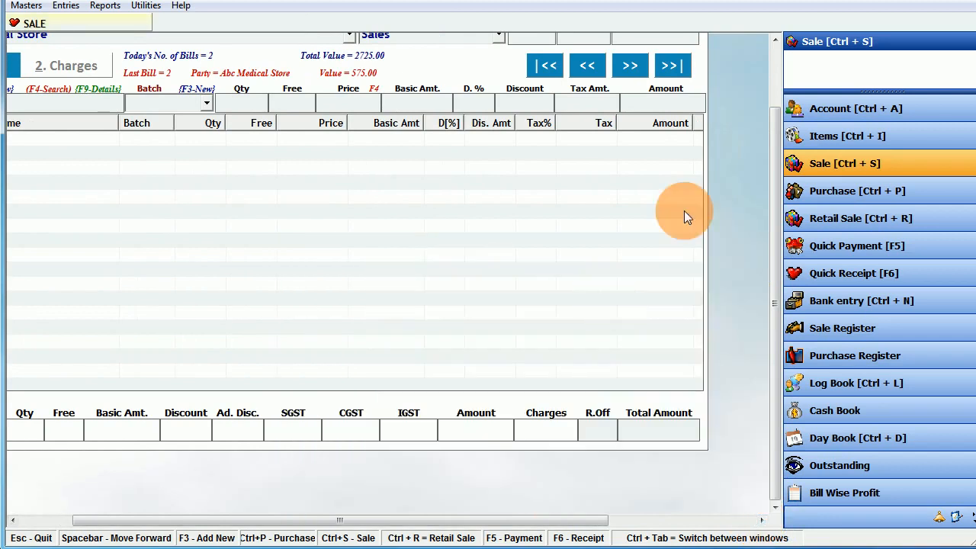
- From the blank Sale form, bring up the utility tools list
left_click(771, 48)
left_click(13, 521)
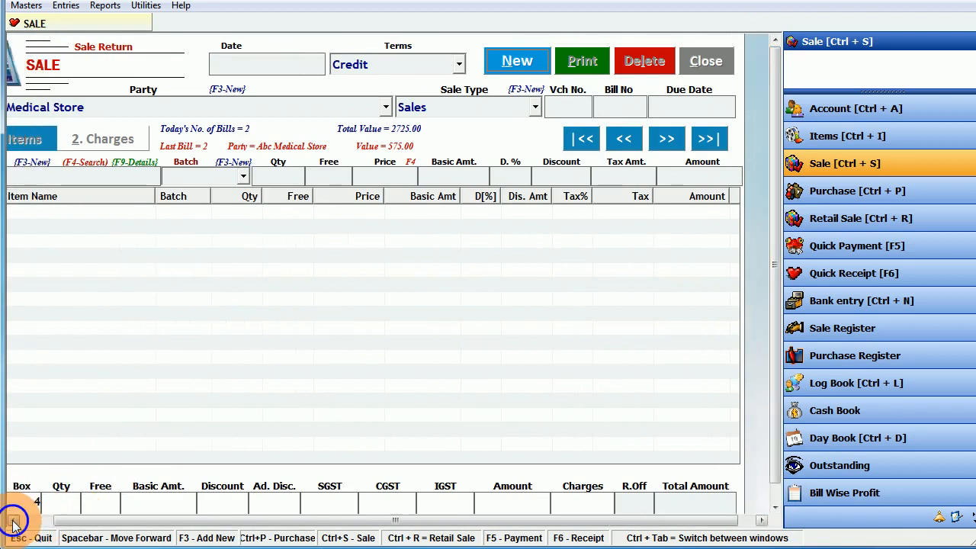
left_click(13, 521)
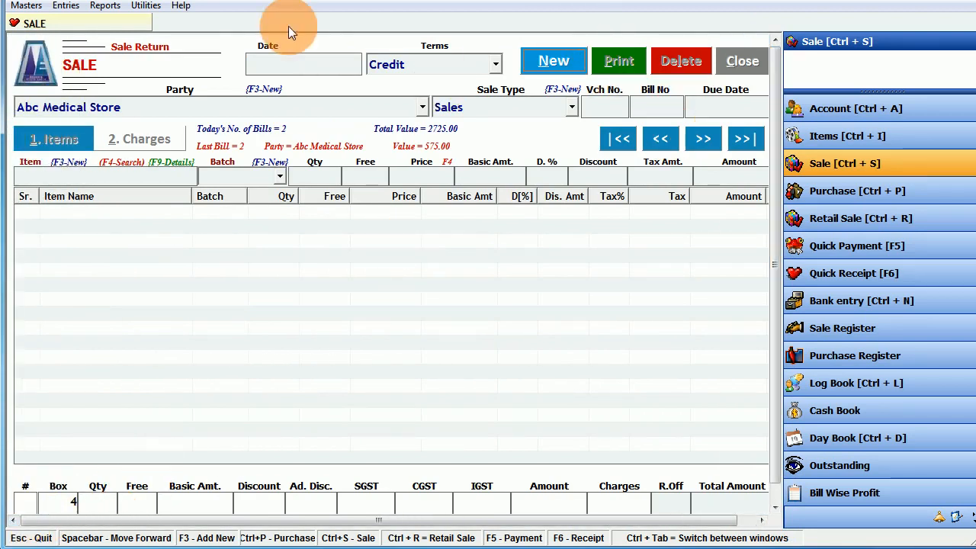
left_click(145, 5)
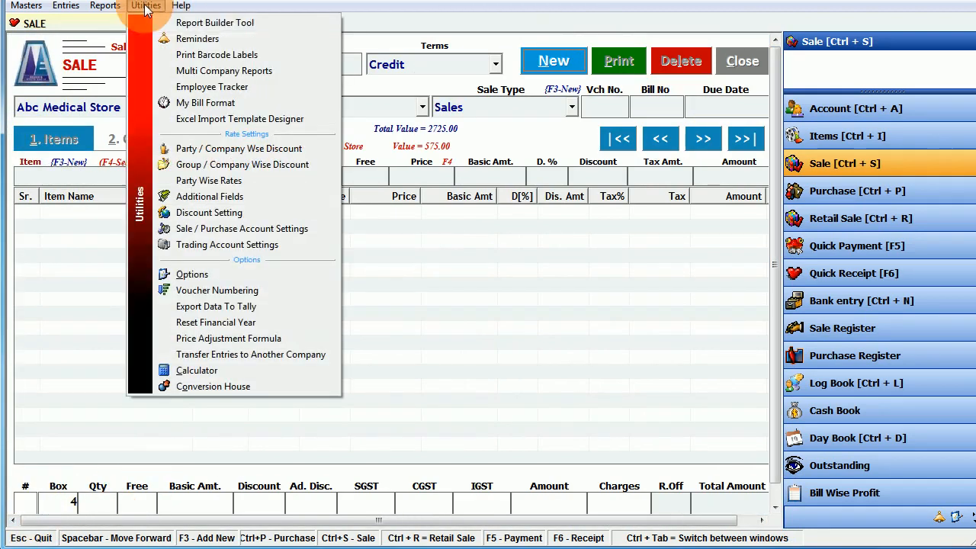
- In Report Builder, create a default report titled 'Wholesale Invoice'
left_click(225, 23)
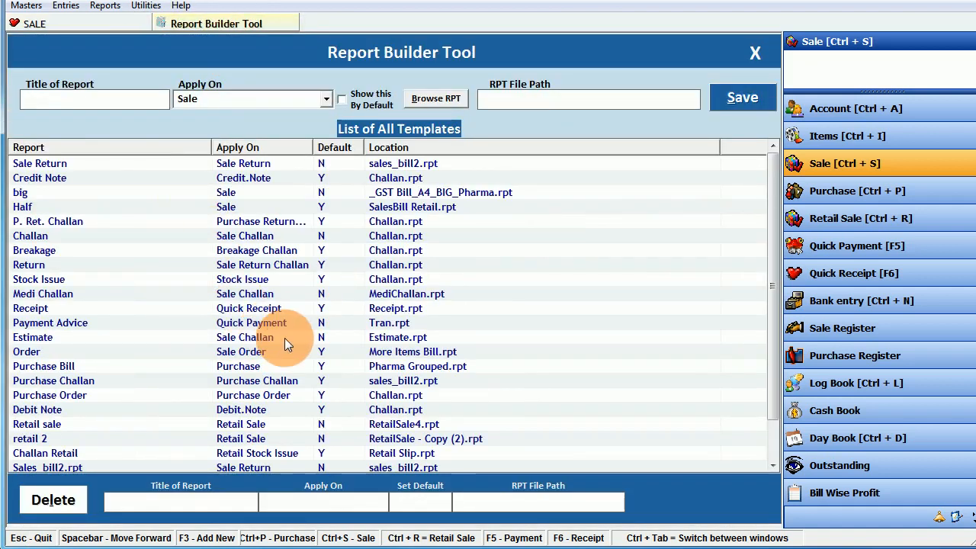
left_click(64, 102)
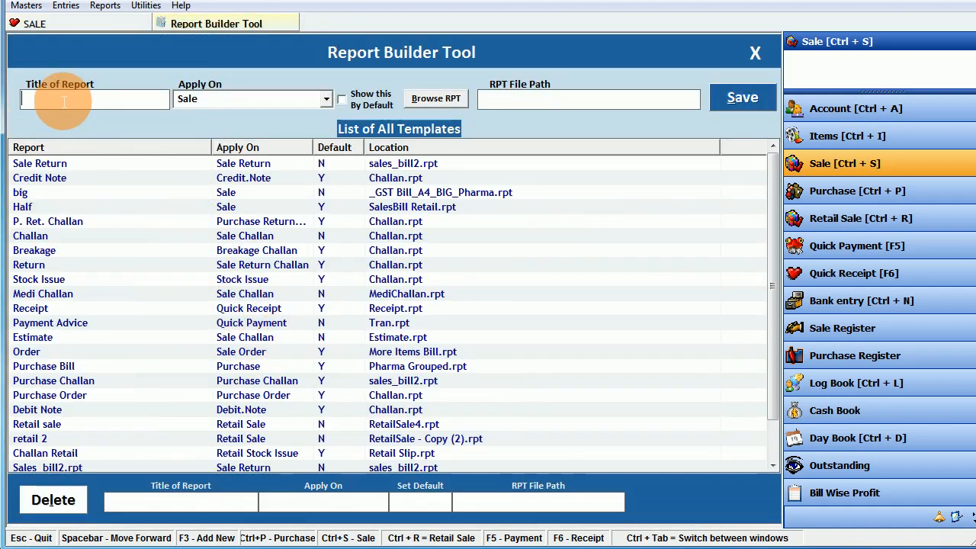
type("Whole")
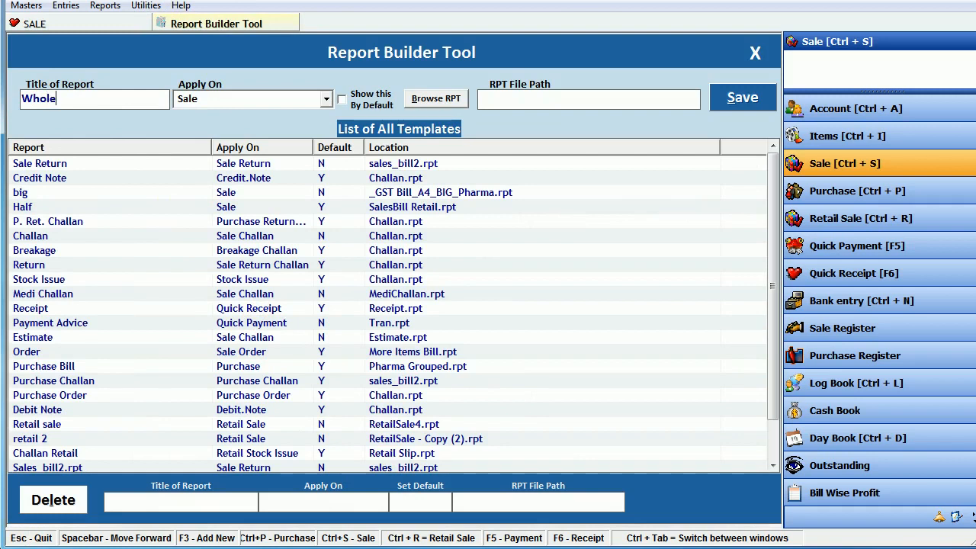
type("sale Invoice")
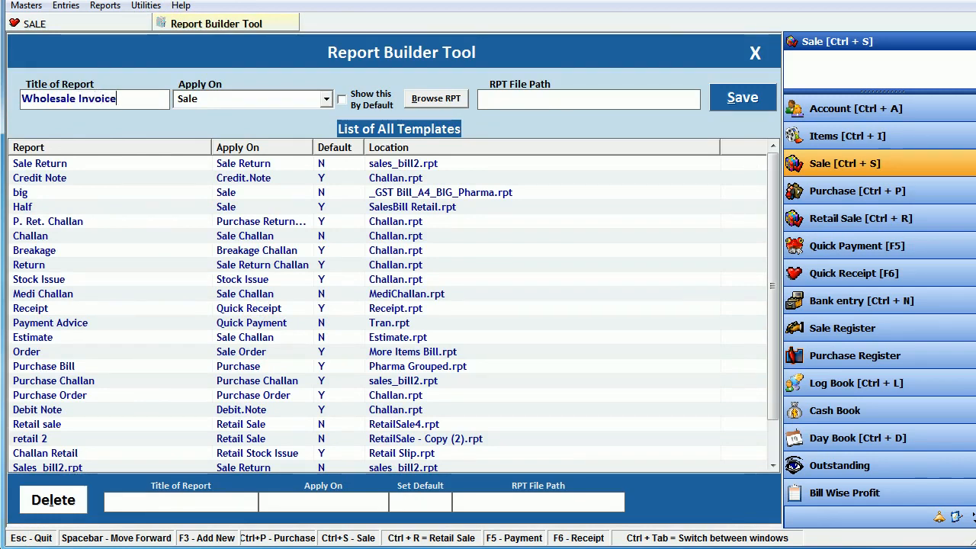
key("Tab")
left_click(342, 99)
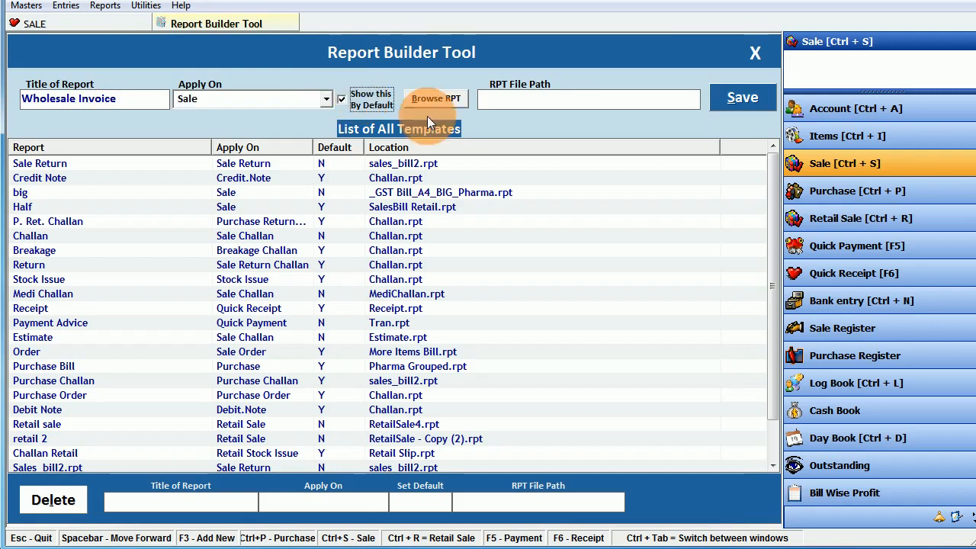
- Set the template path to SalesBill Wholesale.rpt from the D: drive Miracle folder
left_click(442, 97)
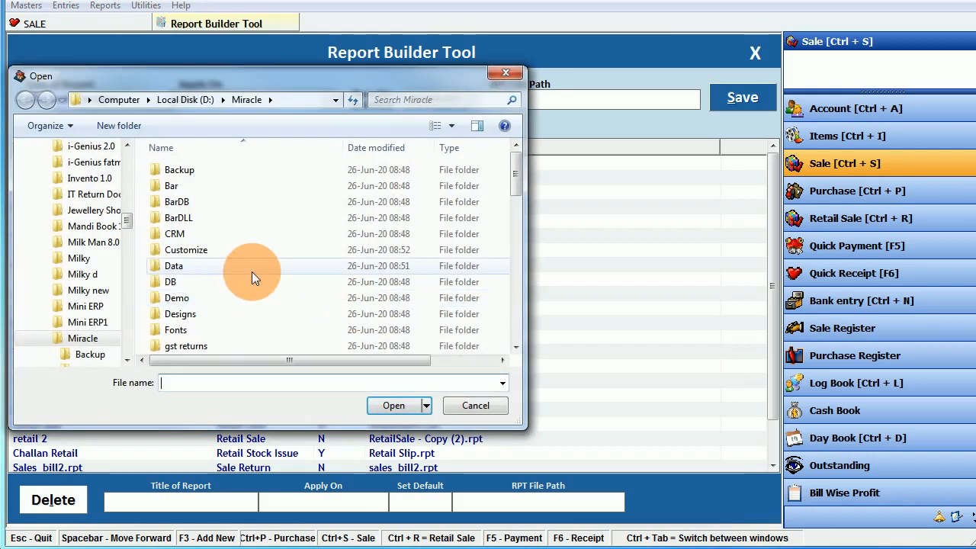
scroll(183, 273, "down", 3)
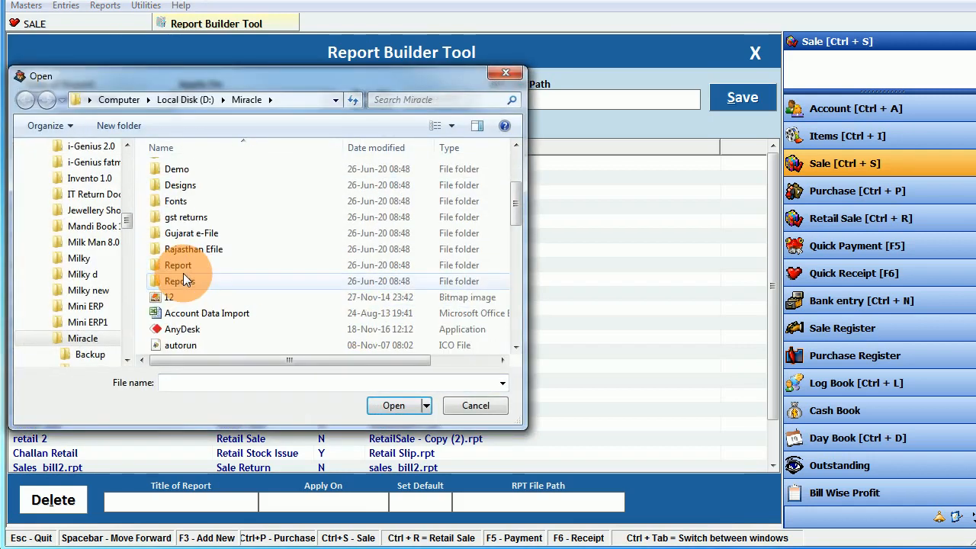
left_click(193, 98)
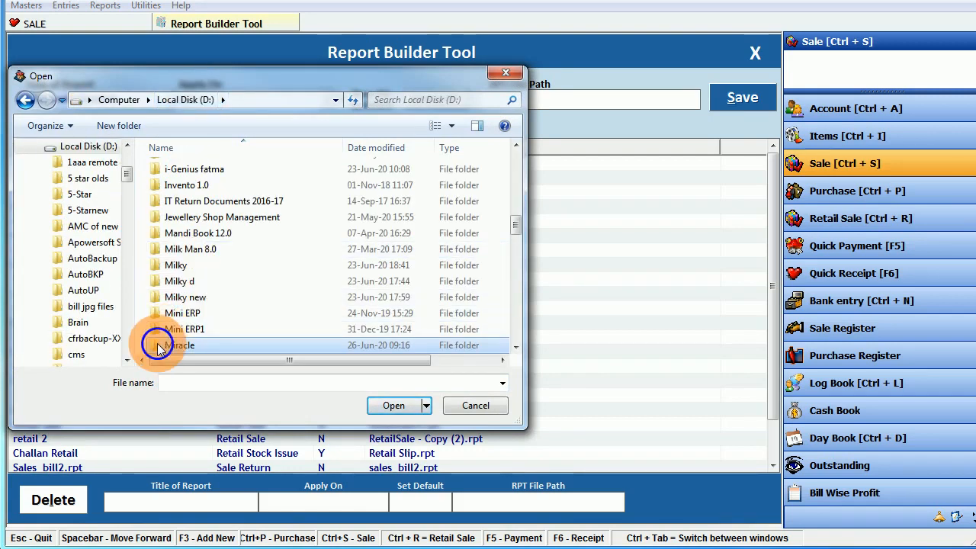
double_click(157, 346)
scroll(164, 320, "down", 4)
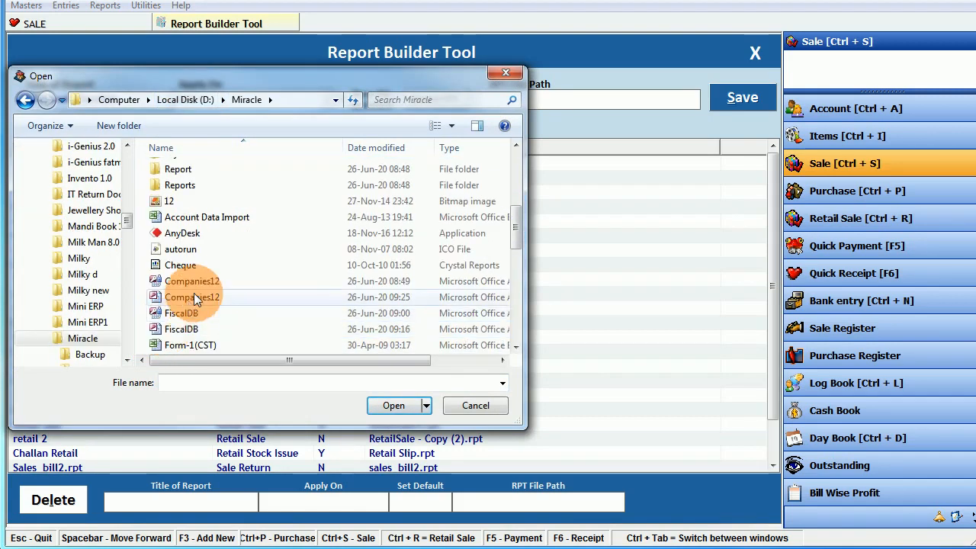
scroll(193, 292, "down", 3)
scroll(193, 293, "down", 2)
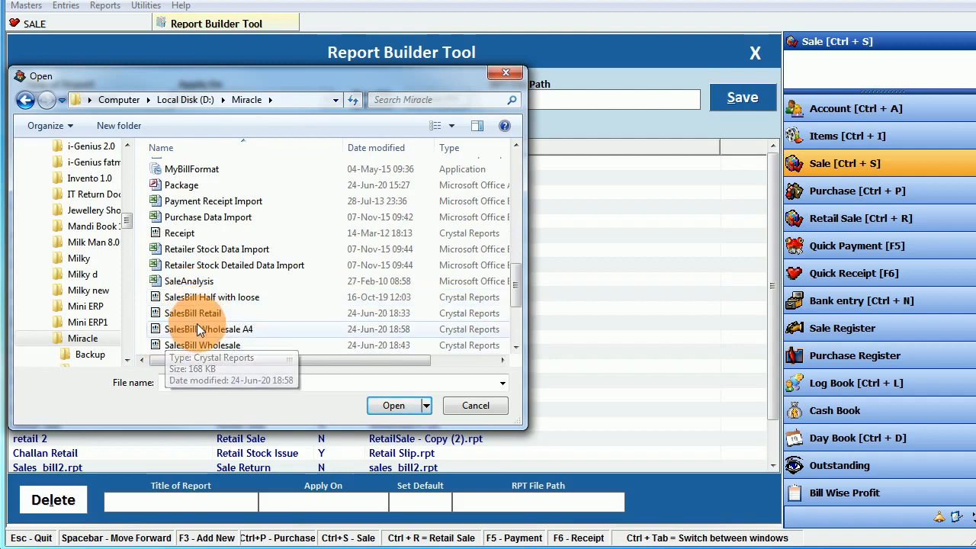
left_click(195, 328)
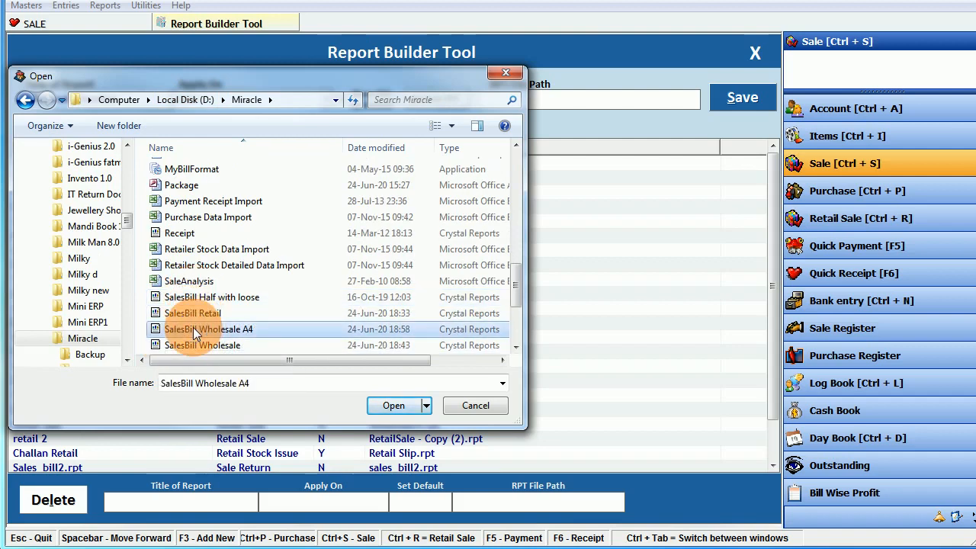
left_click(170, 345)
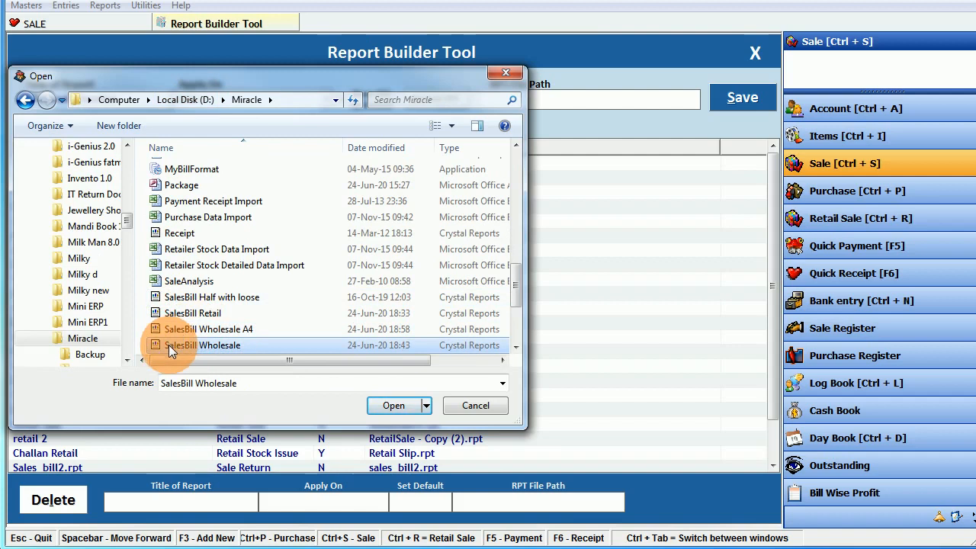
left_click(393, 405)
- Save the Wholesale Invoice template and close Report Builder
left_click(748, 98)
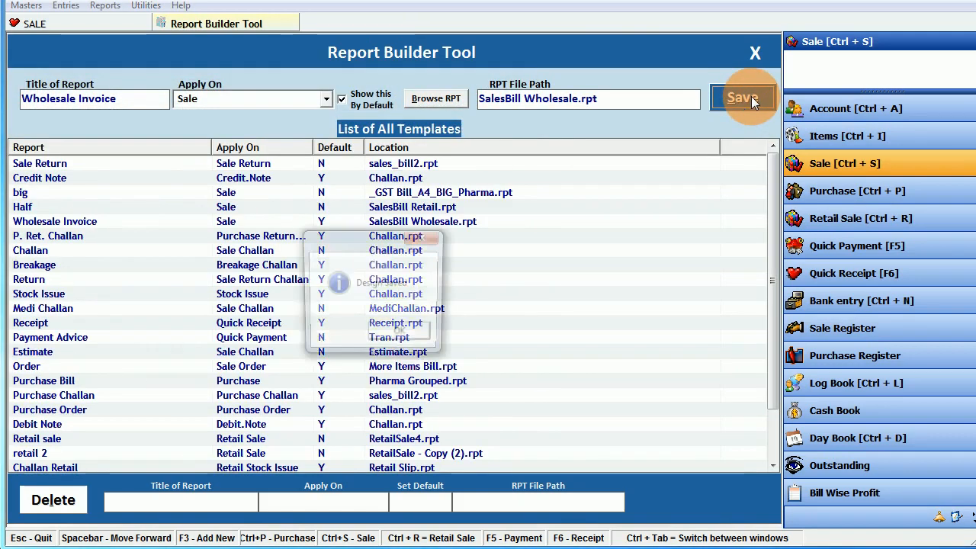
left_click(393, 335)
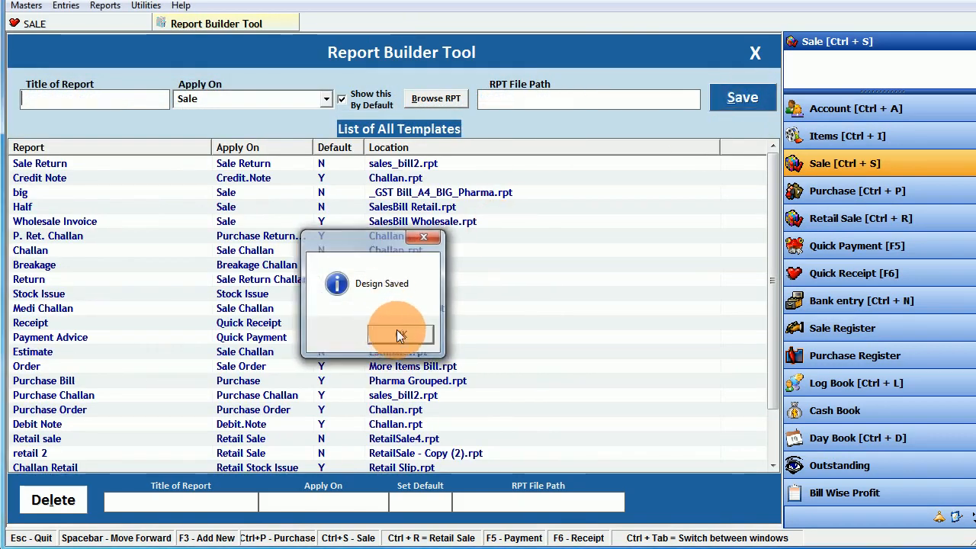
left_click(755, 55)
- Check the three item lines of bill no. 2 and update the saved sale
left_click(659, 141)
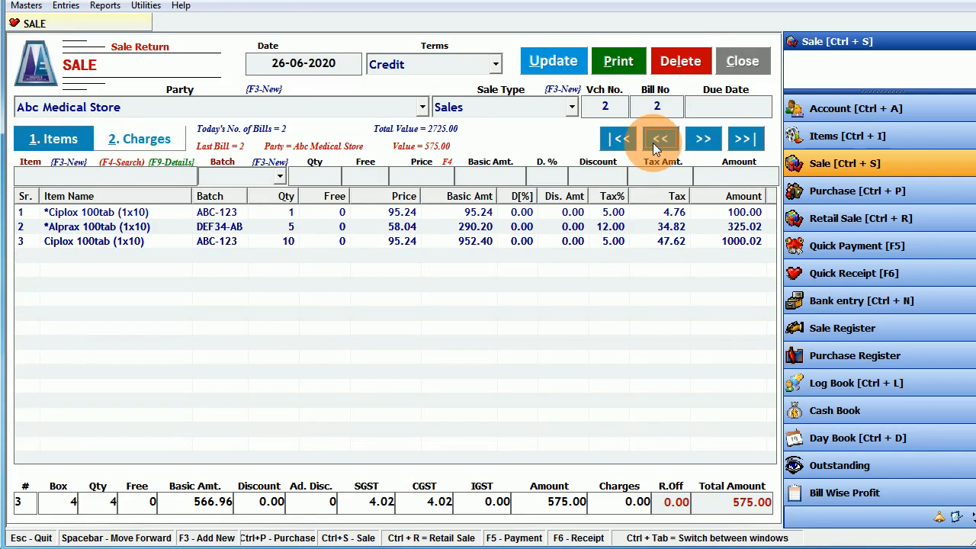
left_click(61, 215)
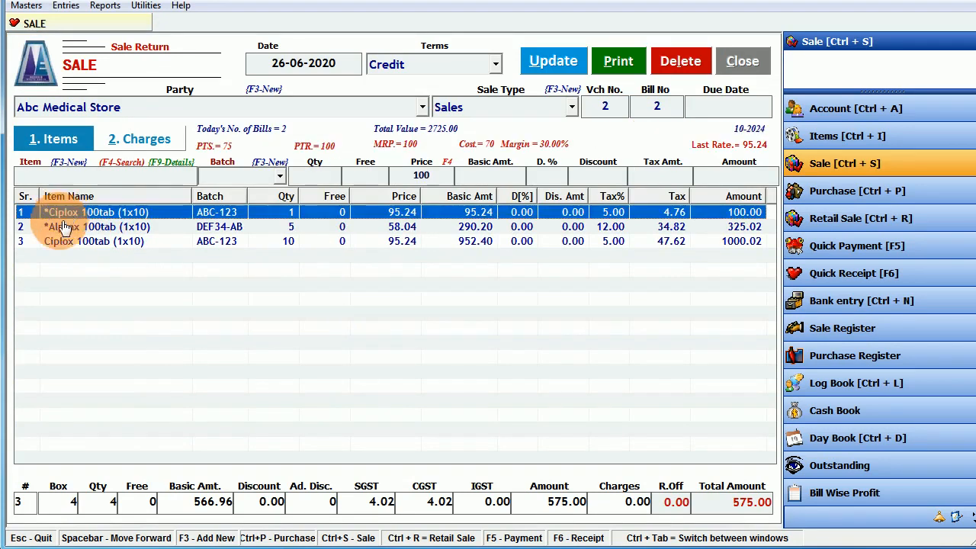
left_click(65, 227)
left_click(66, 244)
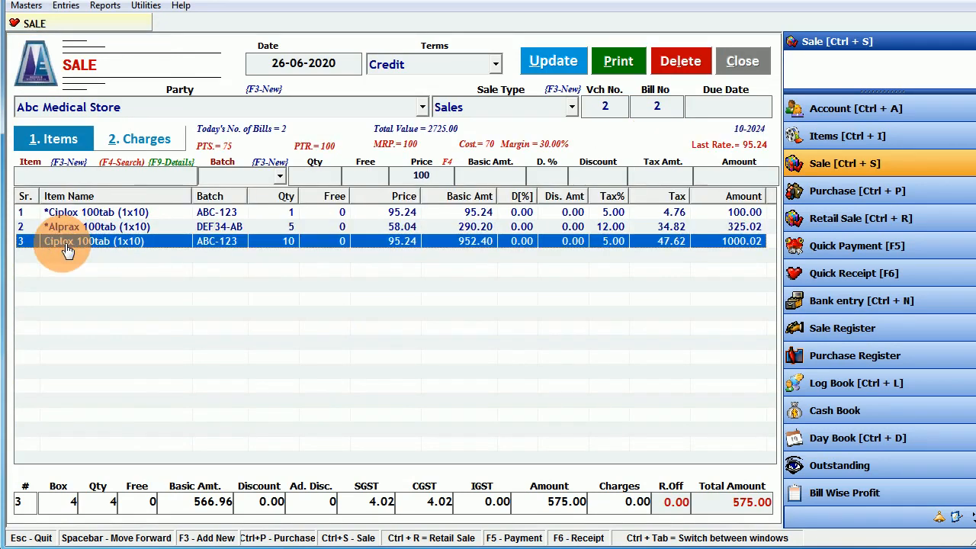
left_click(542, 64)
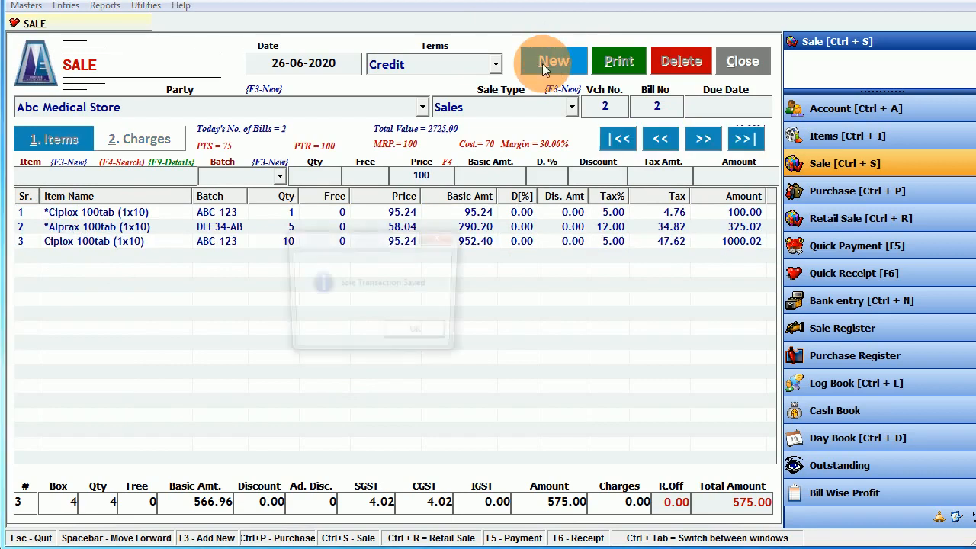
left_click(426, 329)
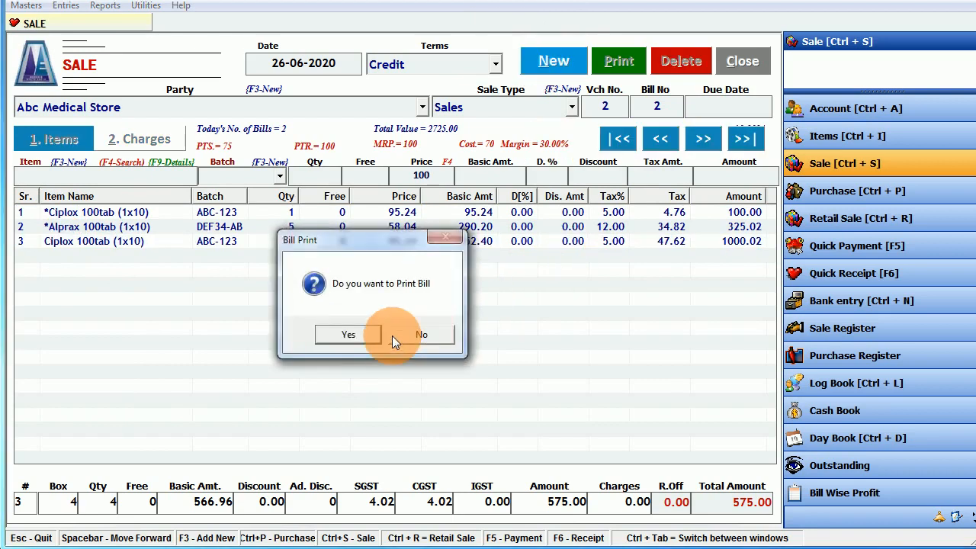
- Agree to print the bill and open its preview in Wholesale Invoice format
left_click(350, 335)
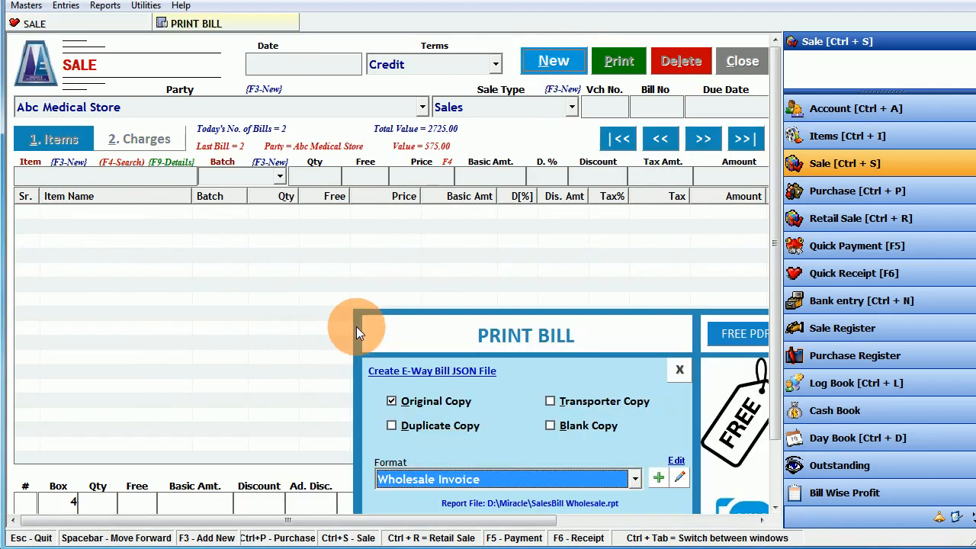
scroll(768, 503, "down", 2)
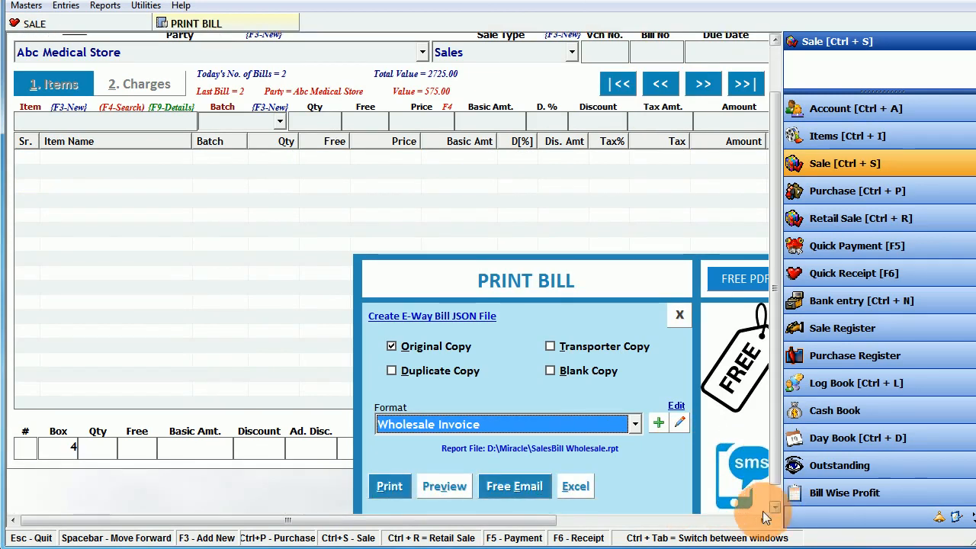
left_click(752, 521)
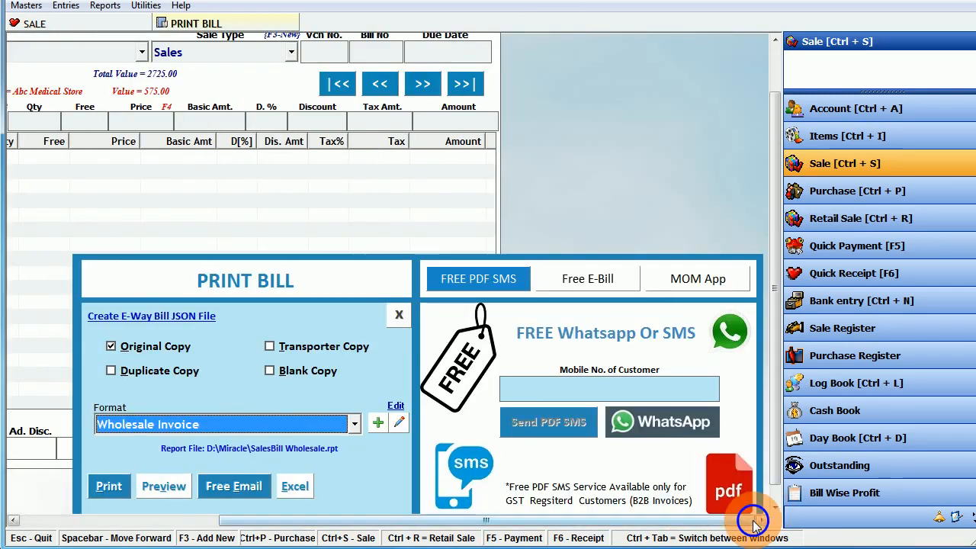
left_click(162, 482)
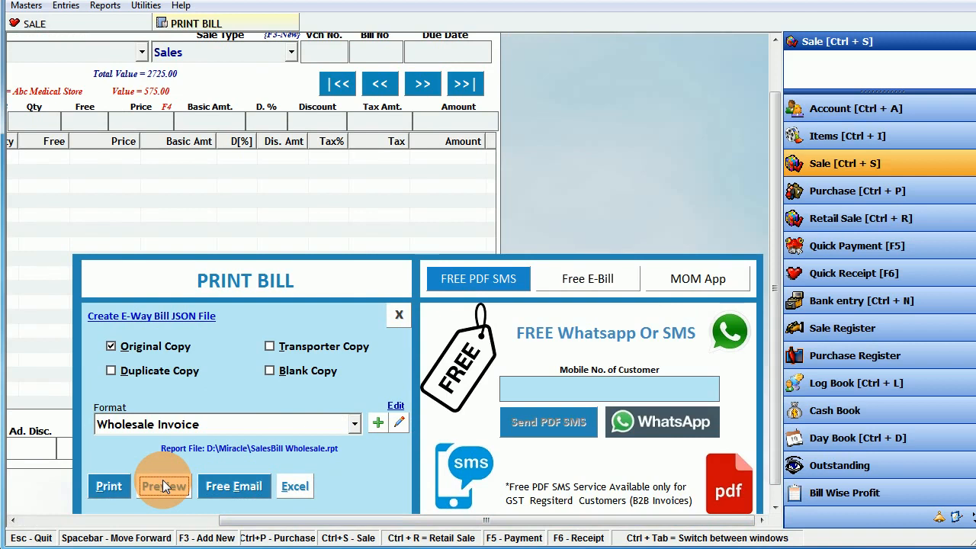
left_click(162, 482)
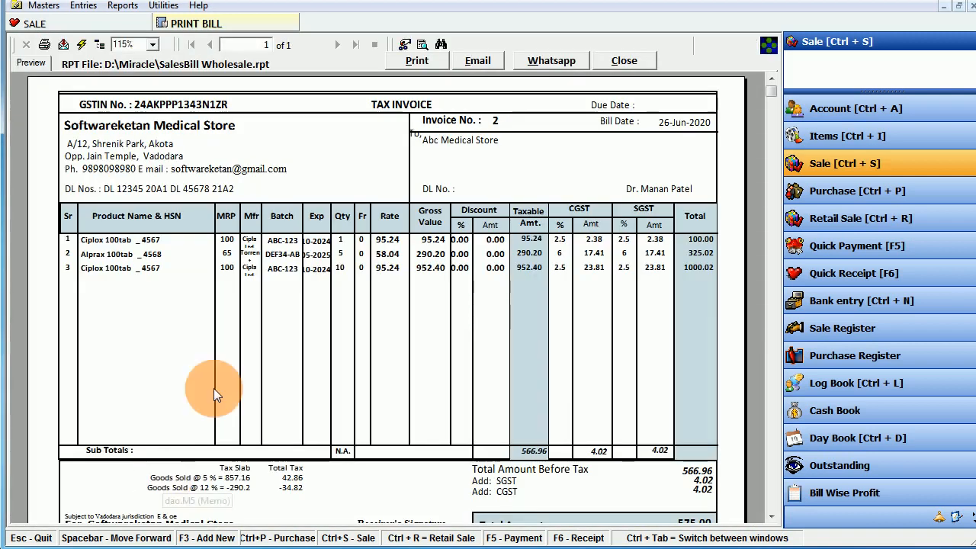
- Check the invoice's store, party, doctor and three product lines, then close the preview
left_click(118, 127)
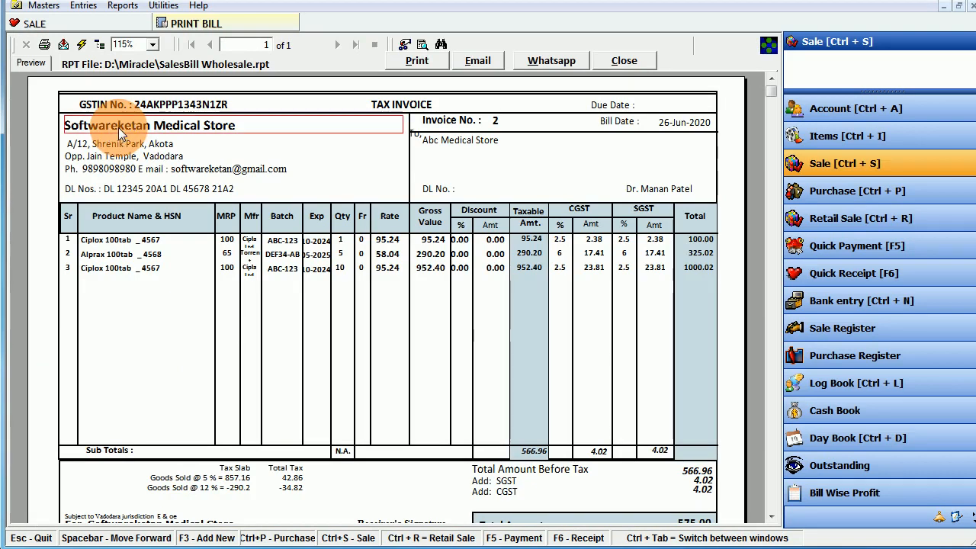
left_click(468, 145)
left_click(669, 190)
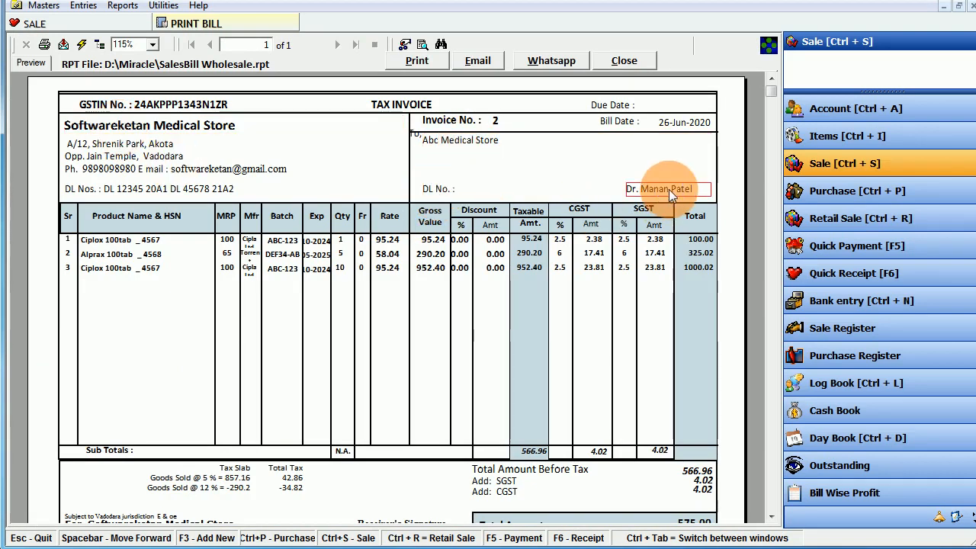
left_click(133, 241)
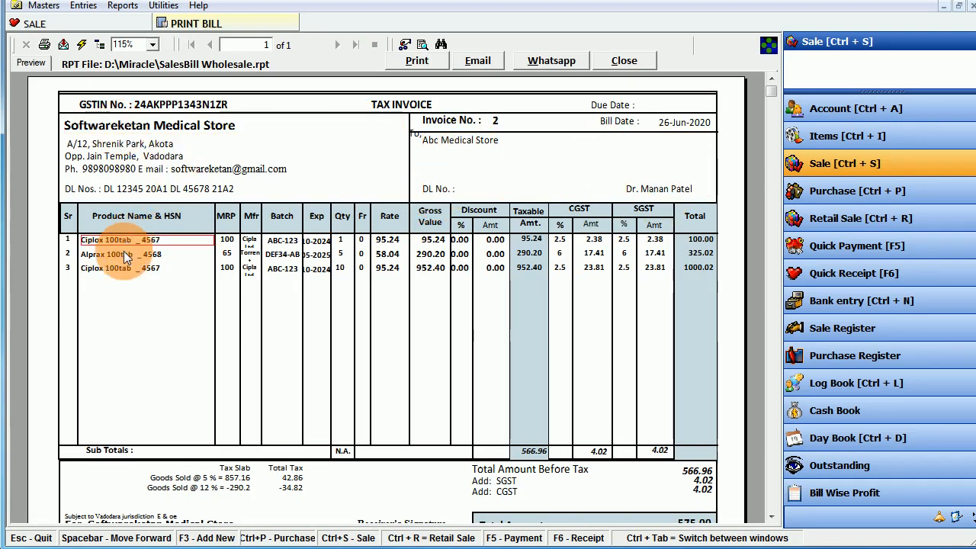
left_click(122, 253)
left_click(121, 275)
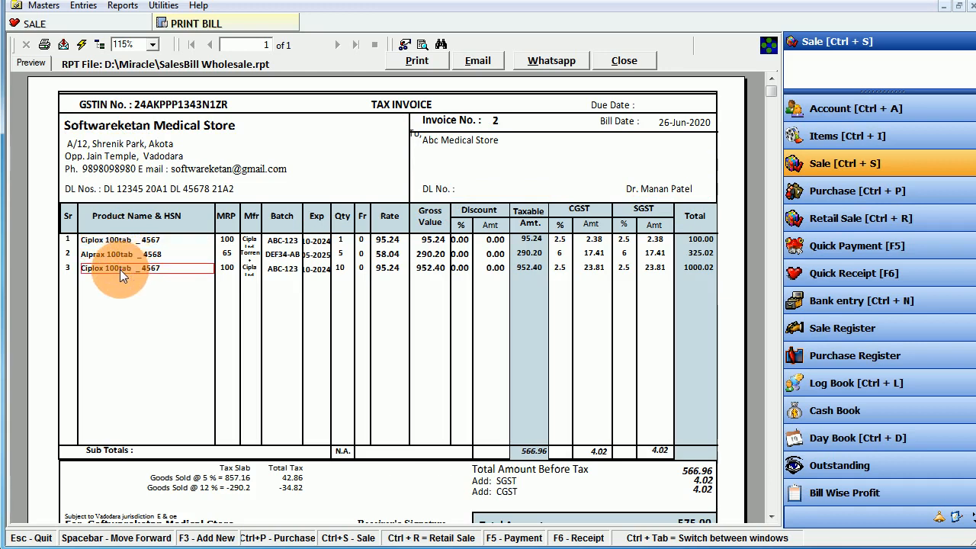
left_click(700, 496)
left_click_drag(767, 93, 759, 66)
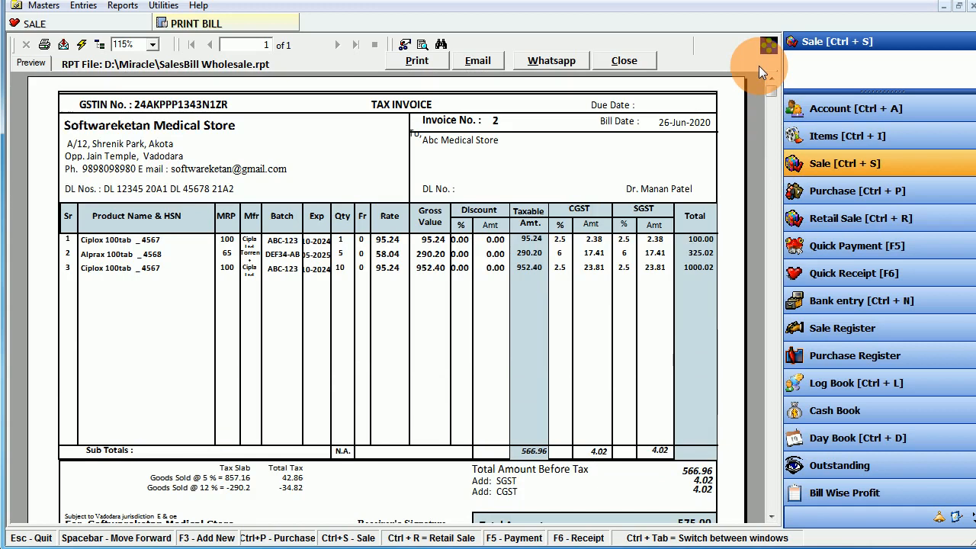
left_click(625, 58)
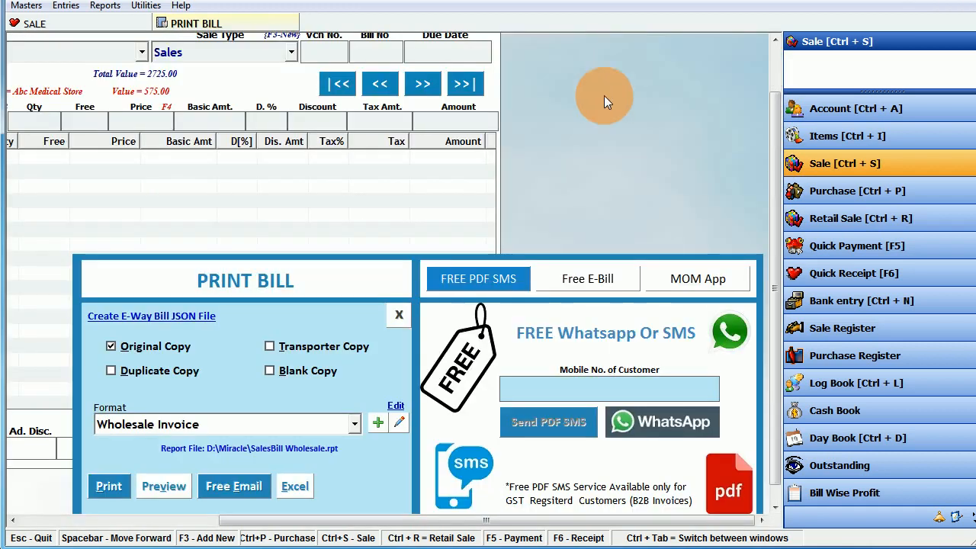
- Close the bill printout, exit Sale, and view bill 1's Ciplox and Alprax items in Sale Bills
left_click(400, 315)
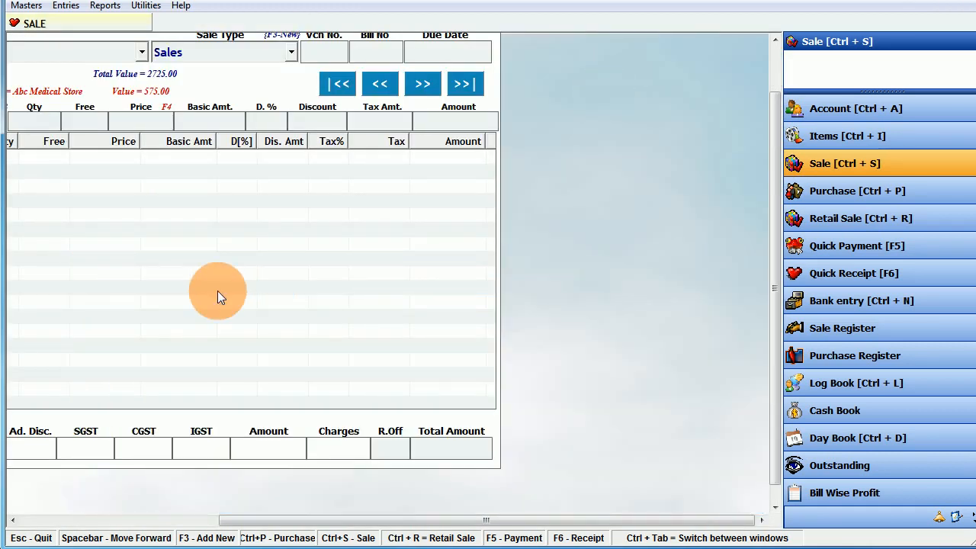
key("Escape")
left_click(797, 163)
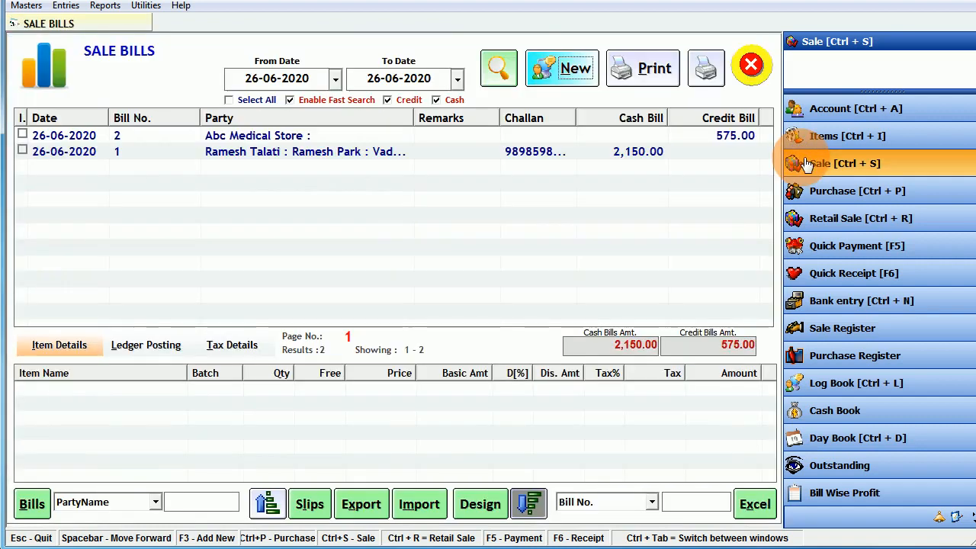
left_click(305, 149)
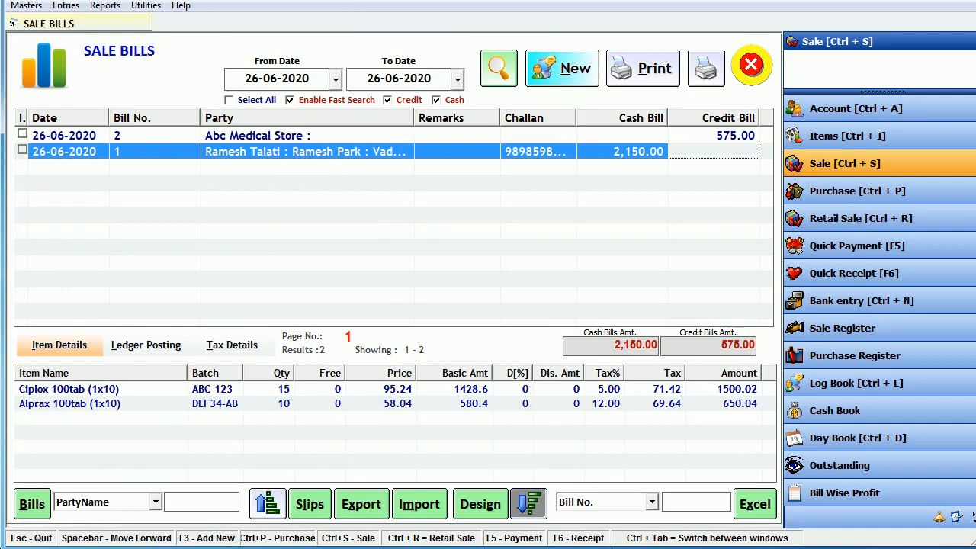
left_click(61, 548)
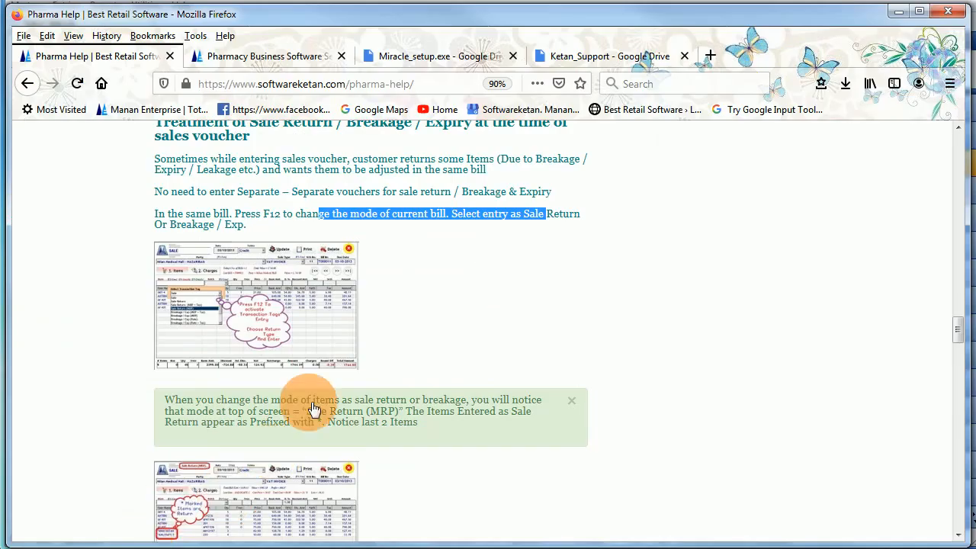
- Read the help page's notes on handling sale returns in the same sales voucher
left_click(443, 220)
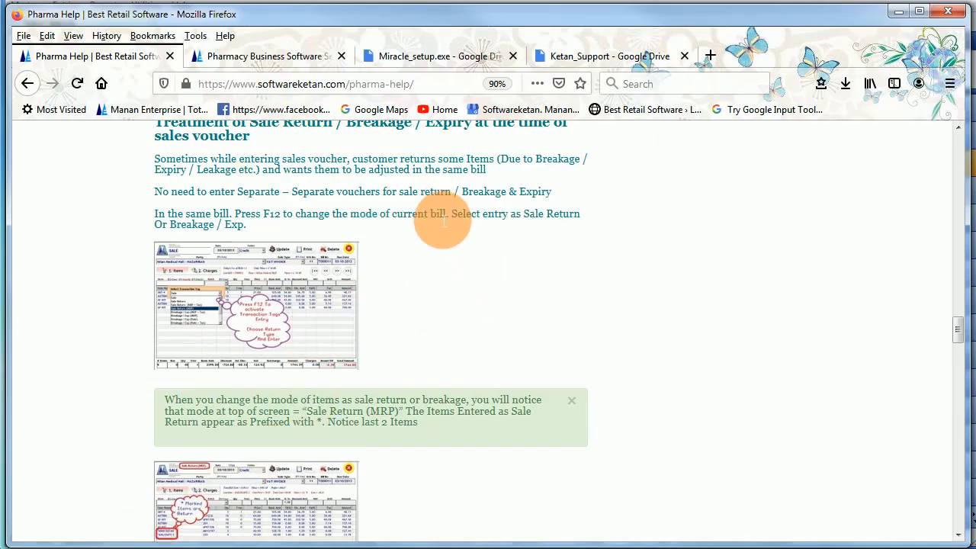
scroll(436, 213, "down", 3)
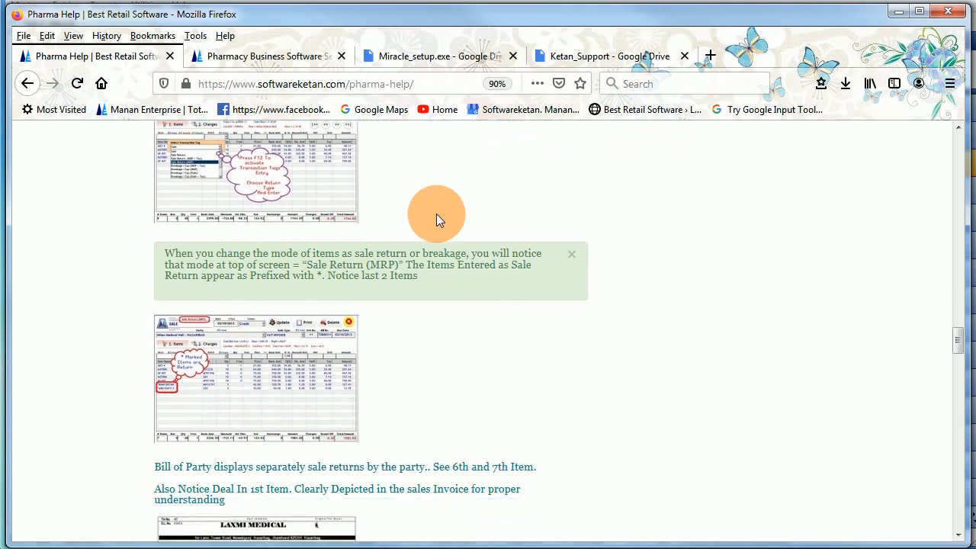
left_click_drag(252, 257, 395, 280)
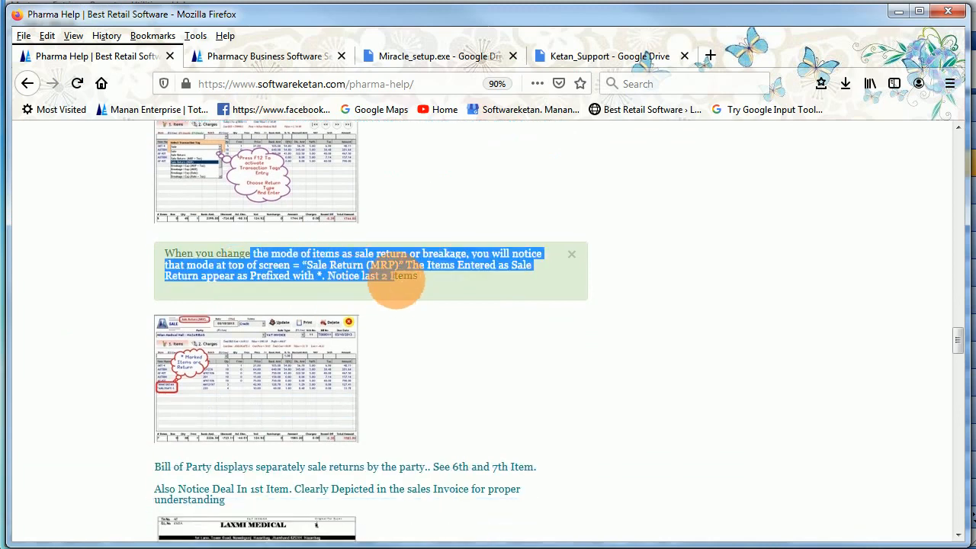
scroll(396, 280, "down", 2)
left_click(312, 211)
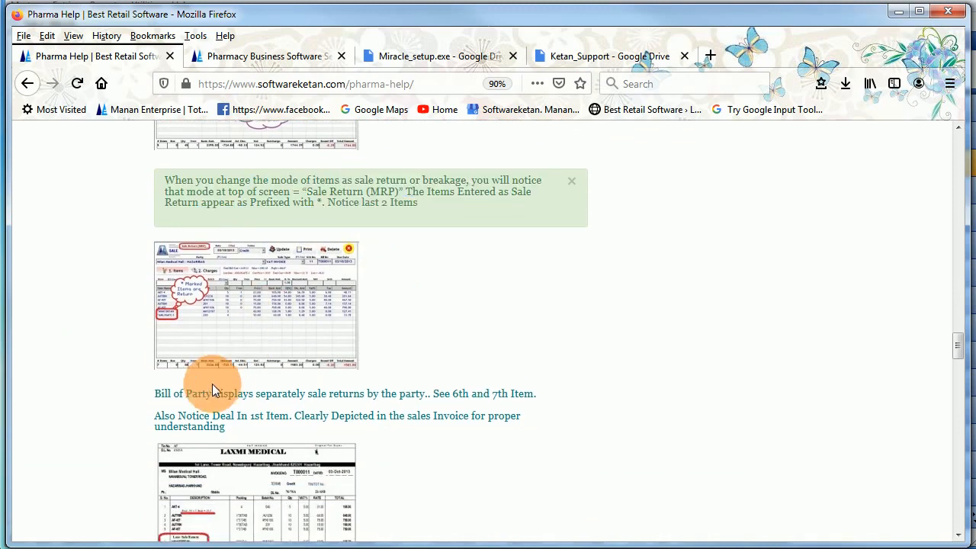
left_click_drag(207, 391, 276, 408)
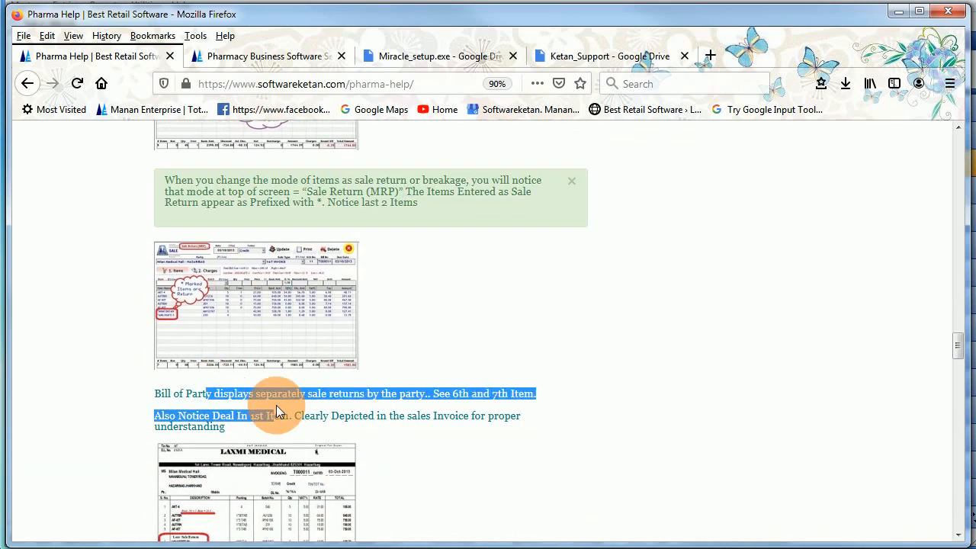
- Read section 8 on box and loose quantities, set under Utilities > Options, then minimize Firefox
scroll(276, 405, "down", 4)
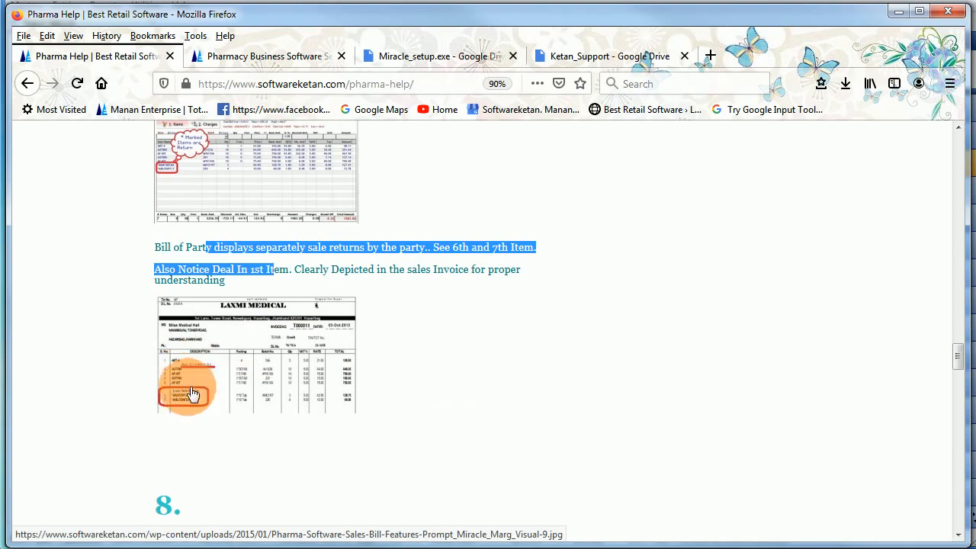
scroll(229, 415, "down", 6)
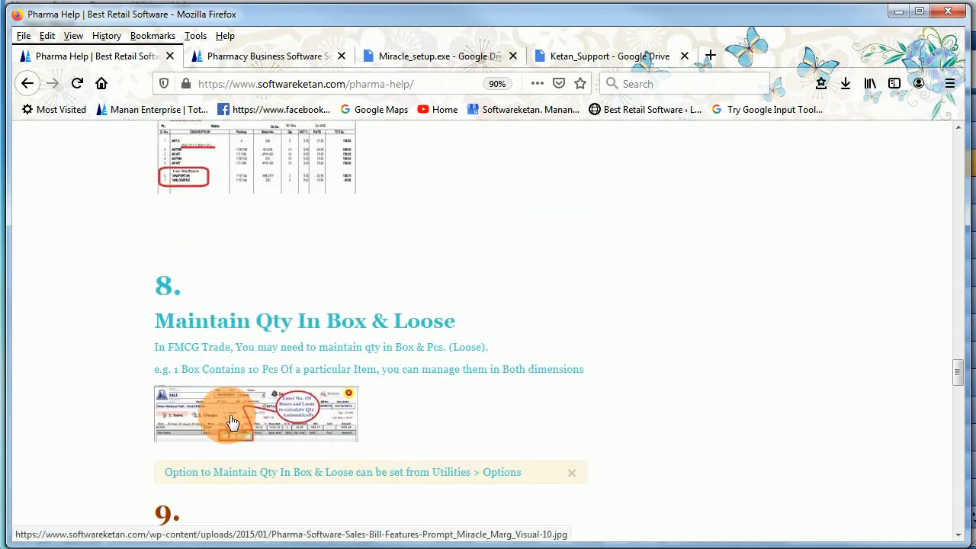
scroll(232, 421, "down", 2)
left_click_drag(210, 252, 424, 253)
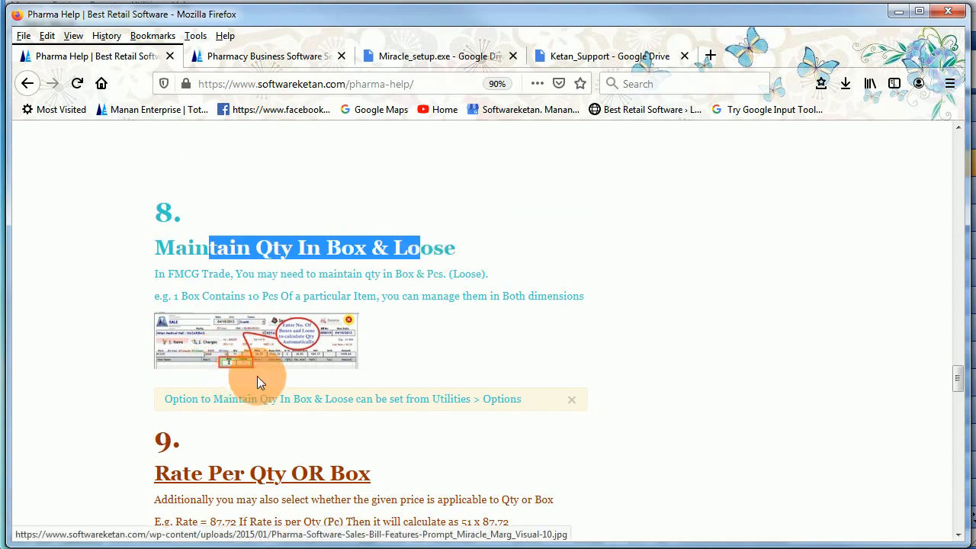
left_click_drag(441, 399, 507, 406)
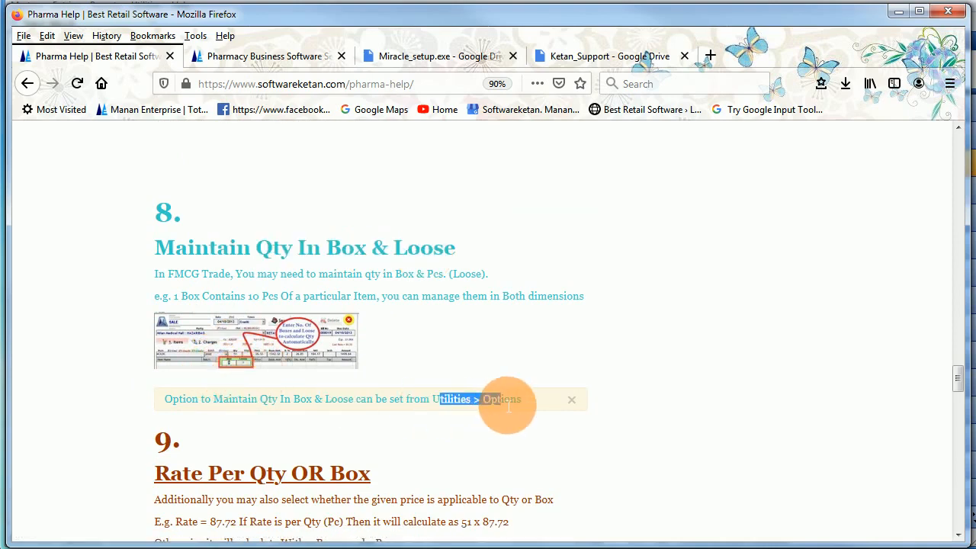
left_click(901, 13)
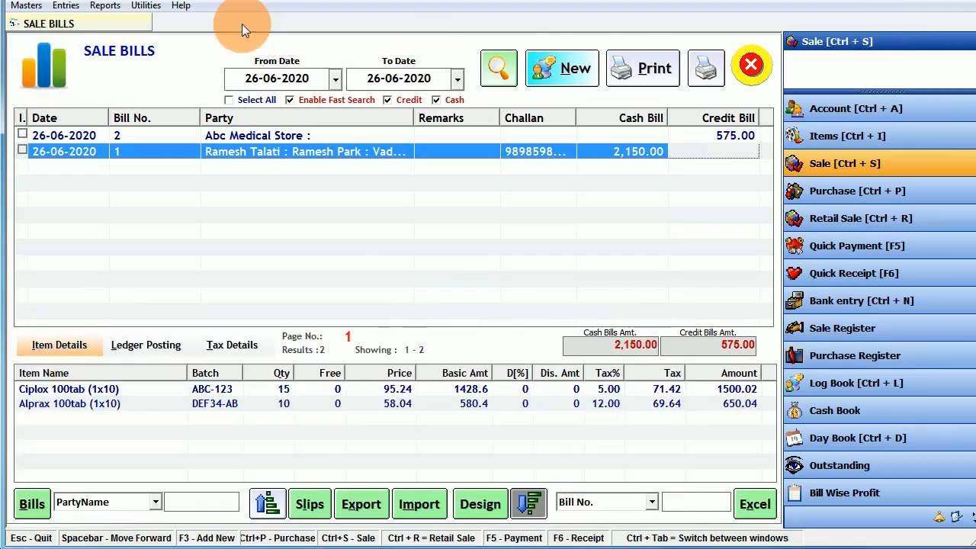
- Close Sale Bills and set Maintain Box & Loose, Same as retail, in Utilities > Options, applying it
left_click(752, 61)
left_click(147, 6)
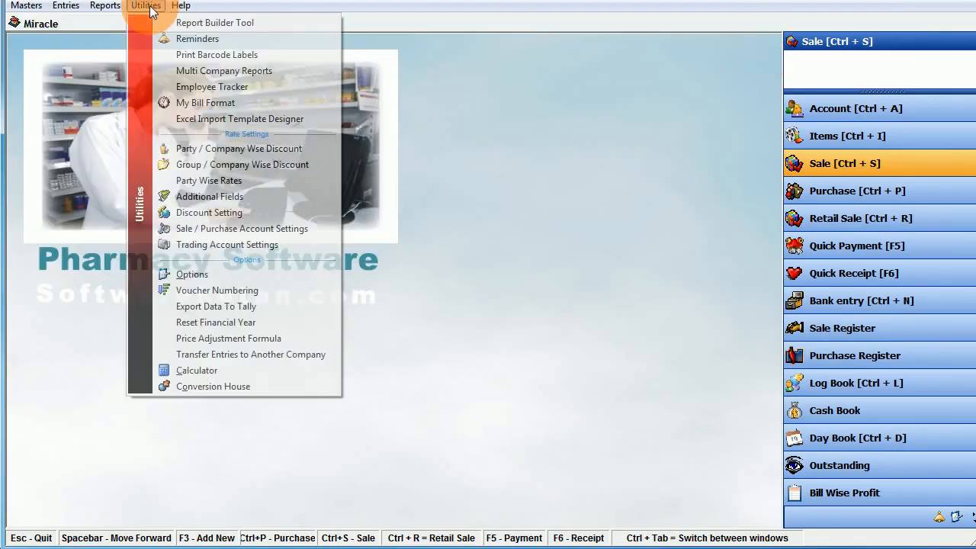
left_click(194, 274)
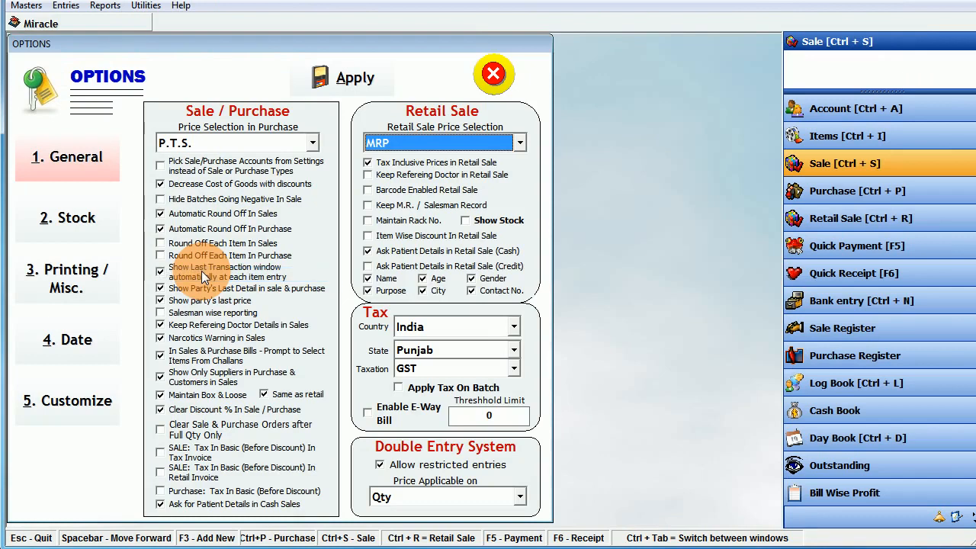
left_click(197, 395)
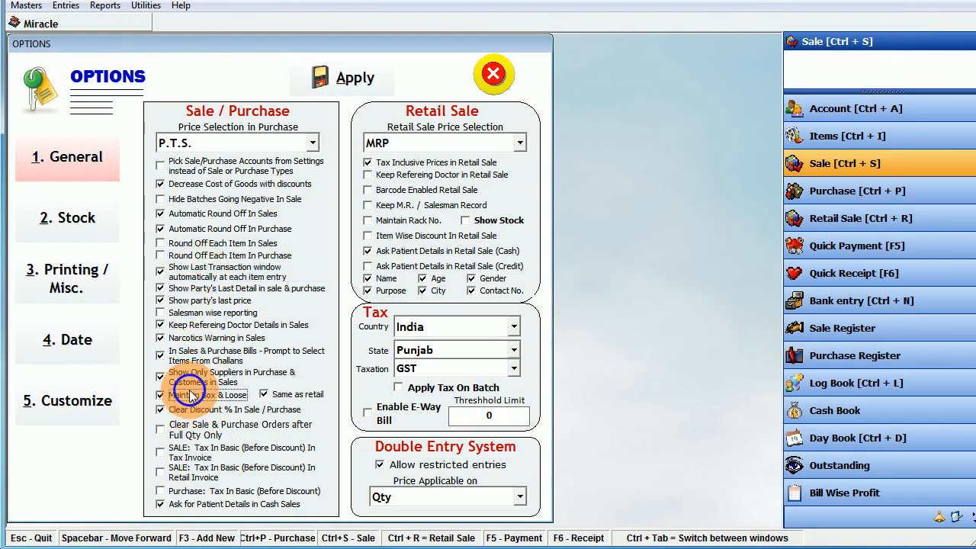
left_click(280, 398)
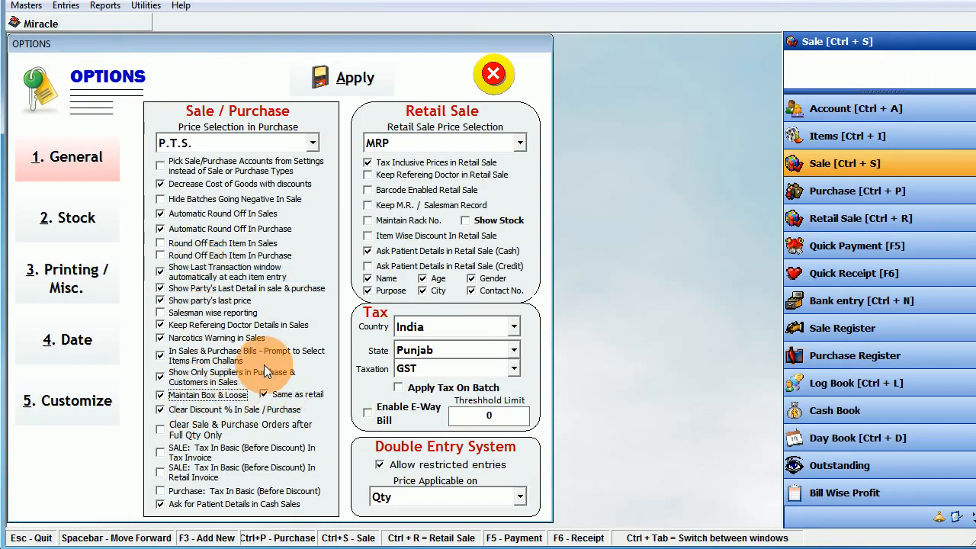
left_click(345, 80)
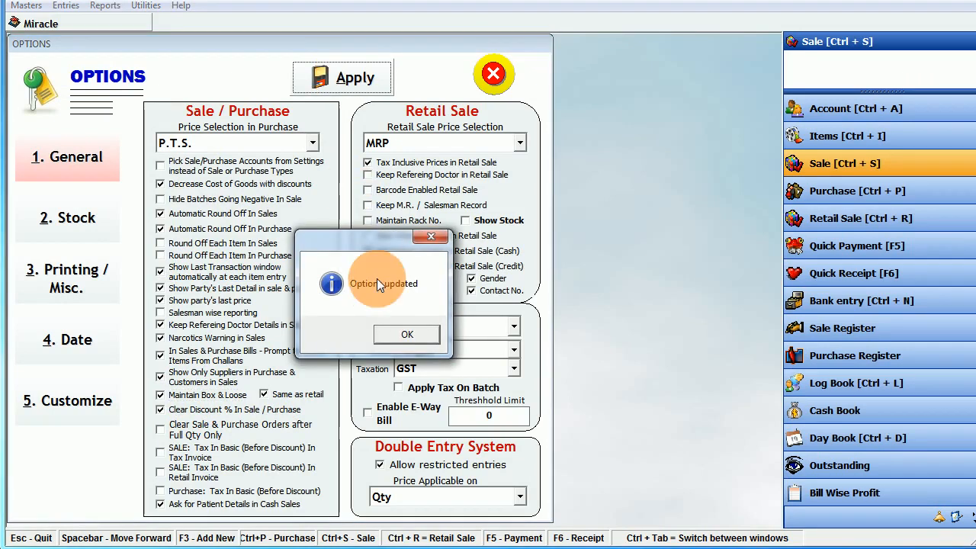
left_click(393, 339)
left_click(494, 74)
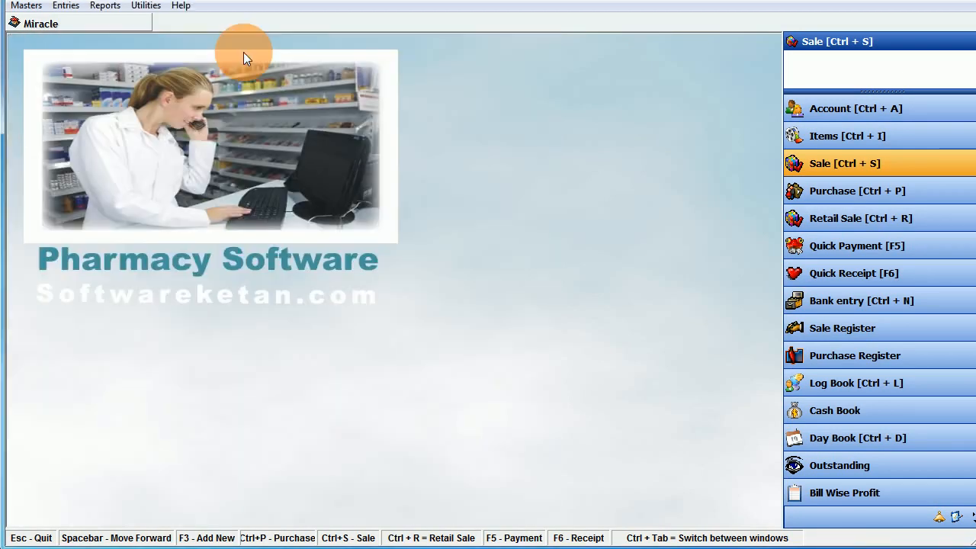
- Reopen Options, re-tick Maintain Box & Loose, and apply the change again
left_click(152, 15)
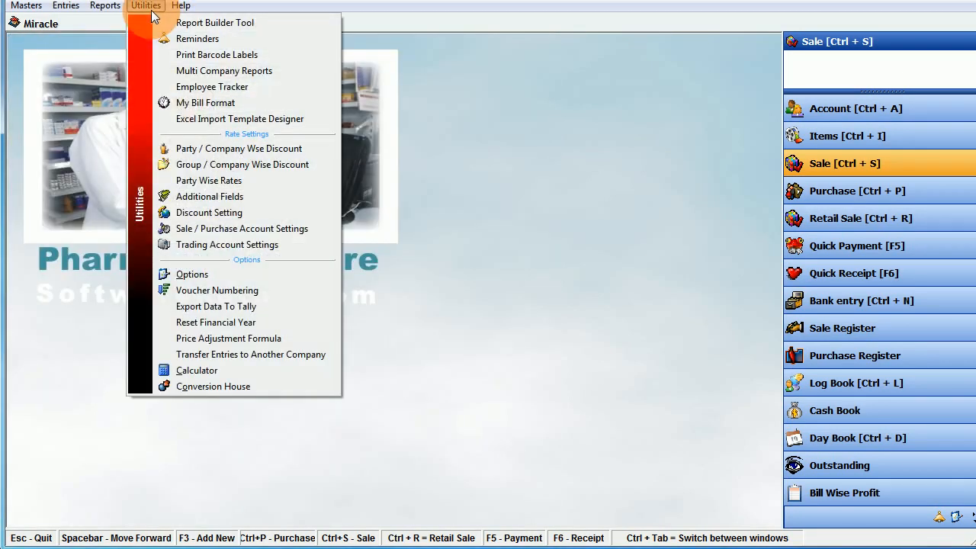
left_click(192, 271)
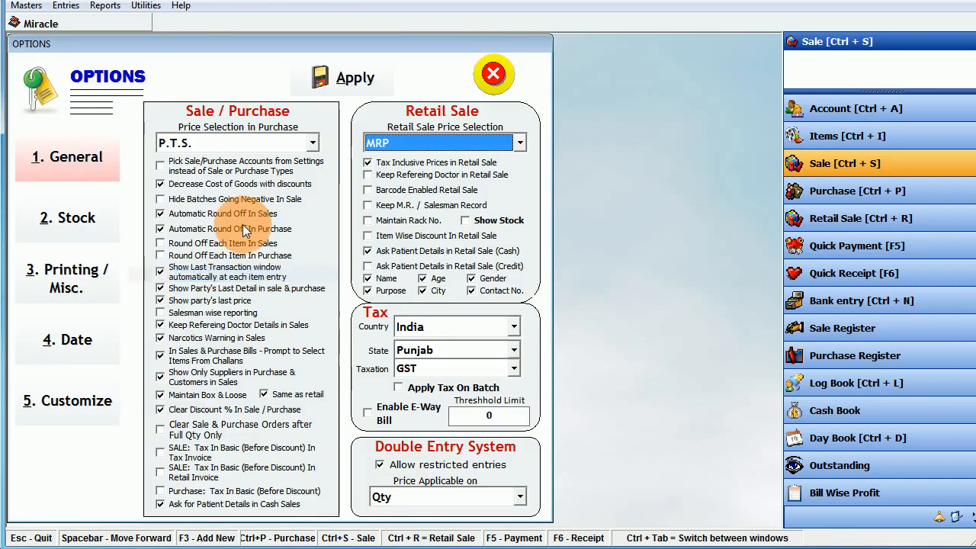
left_click(179, 394)
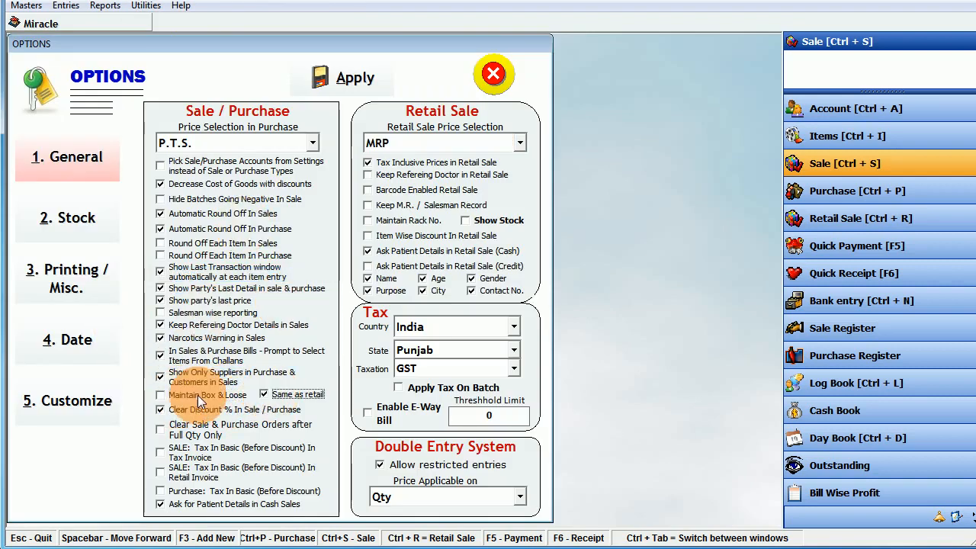
left_click(186, 394)
left_click(348, 84)
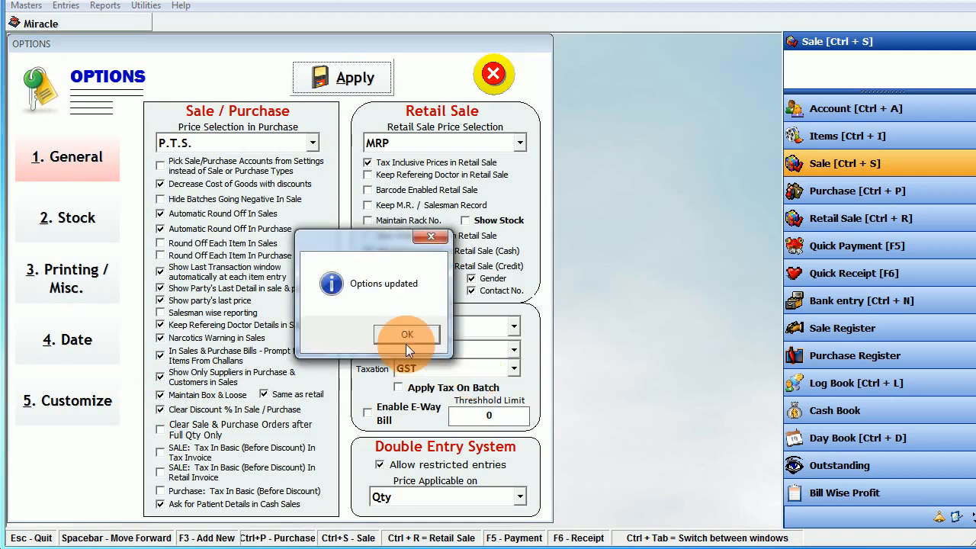
left_click(405, 340)
left_click(487, 73)
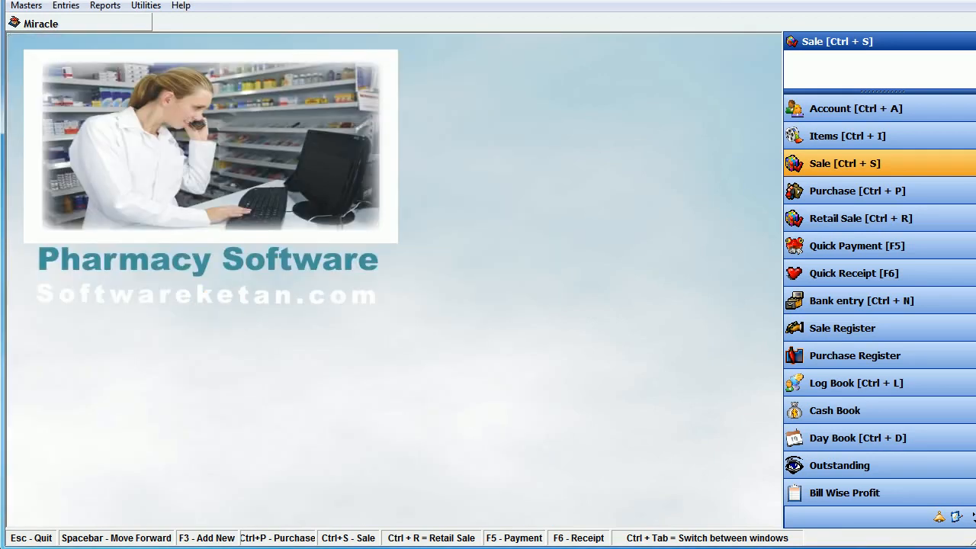
- Read help section 9 on Rate Per Qty OR Box and its per-quantity and per-box examples
key("alt+Tab")
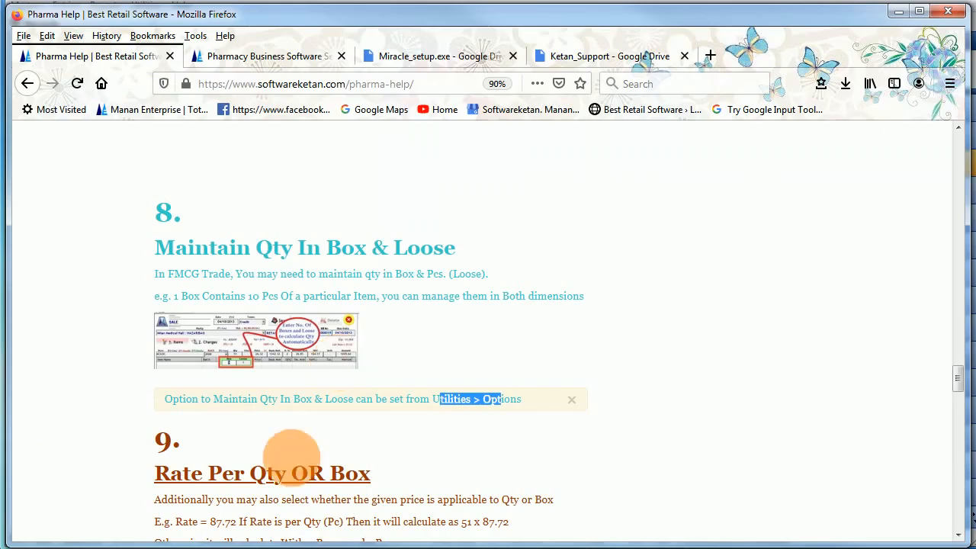
left_click_drag(225, 479, 283, 479)
scroll(275, 480, "down", 4)
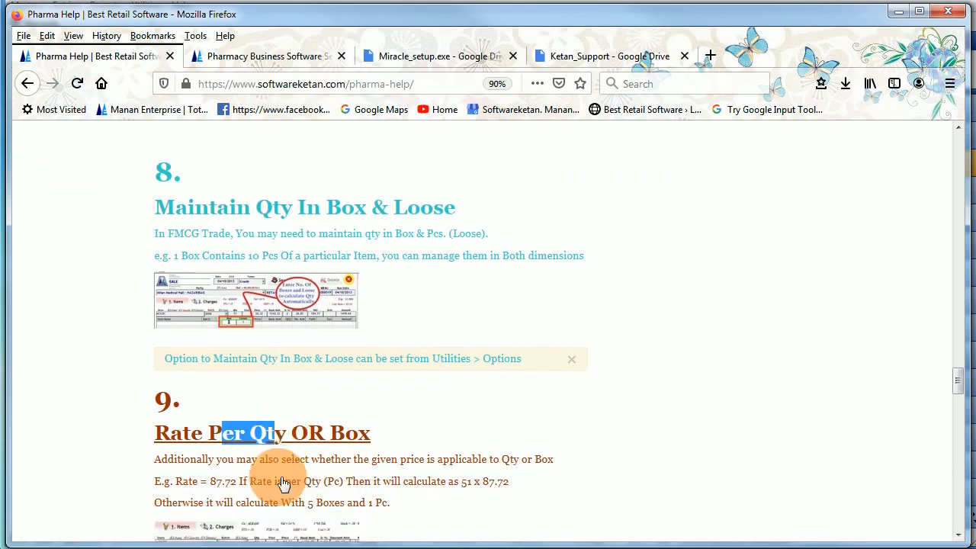
left_click_drag(185, 353, 536, 357)
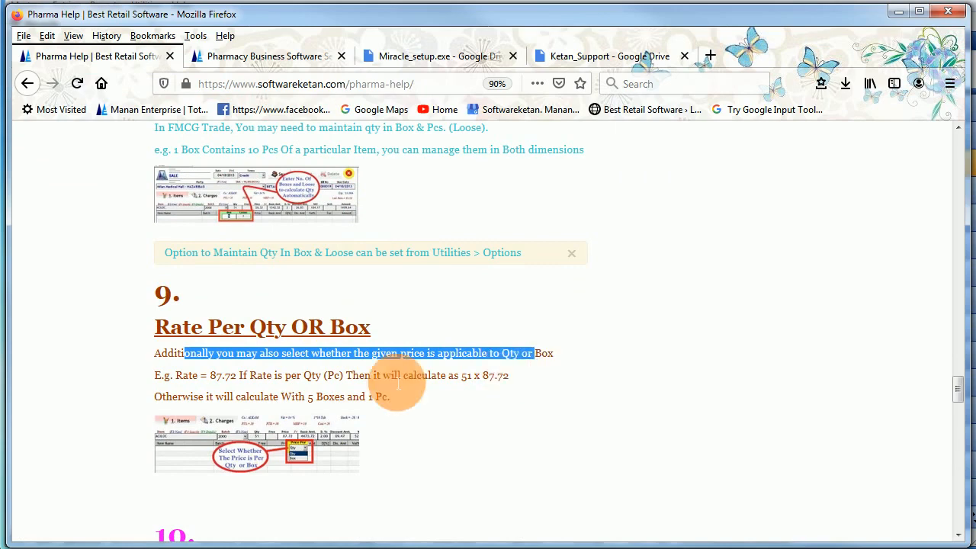
left_click(178, 385)
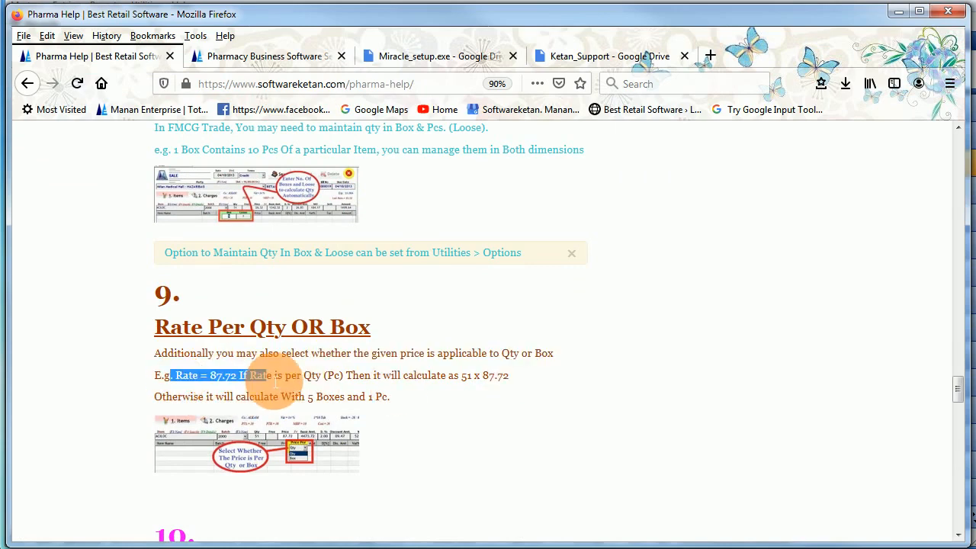
left_click_drag(303, 382, 489, 375)
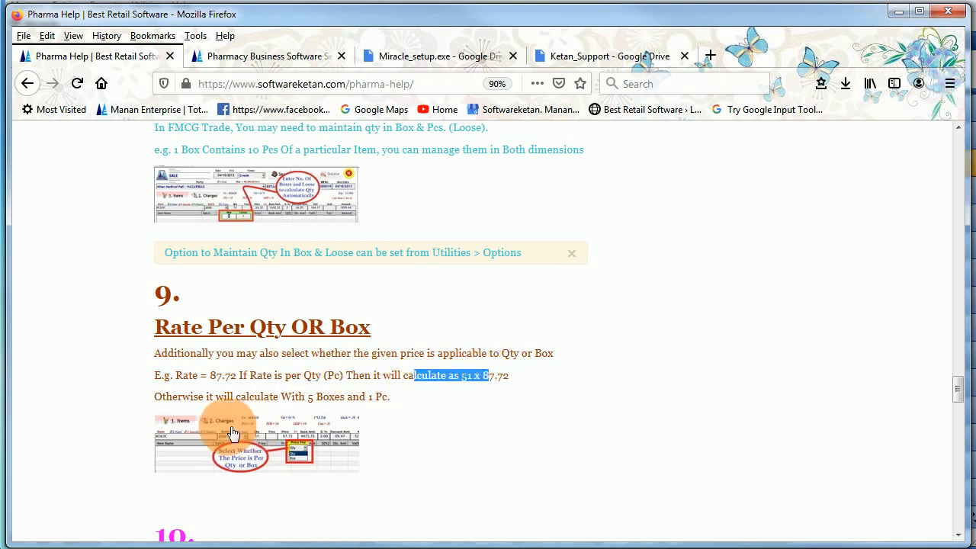
left_click_drag(226, 397, 346, 406)
scroll(346, 406, "down", 2)
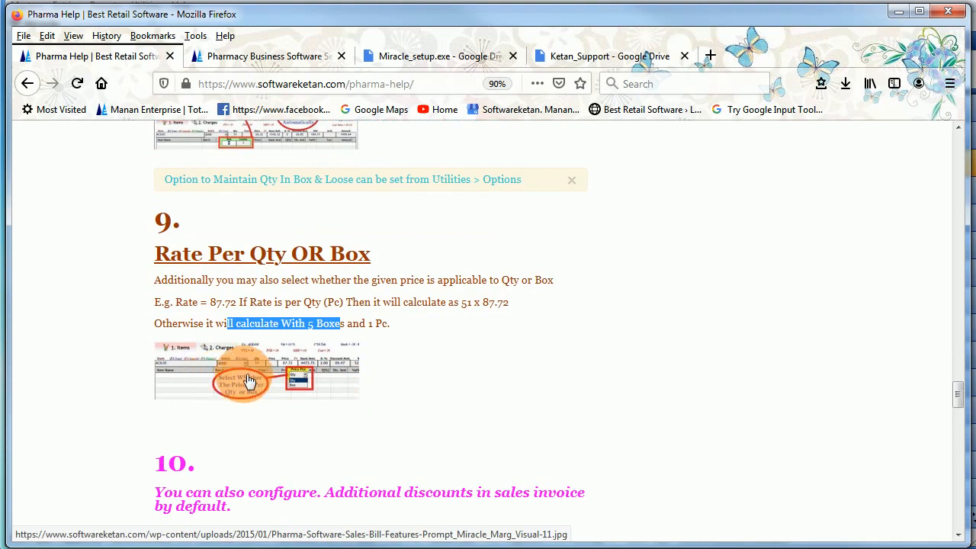
left_click(172, 323)
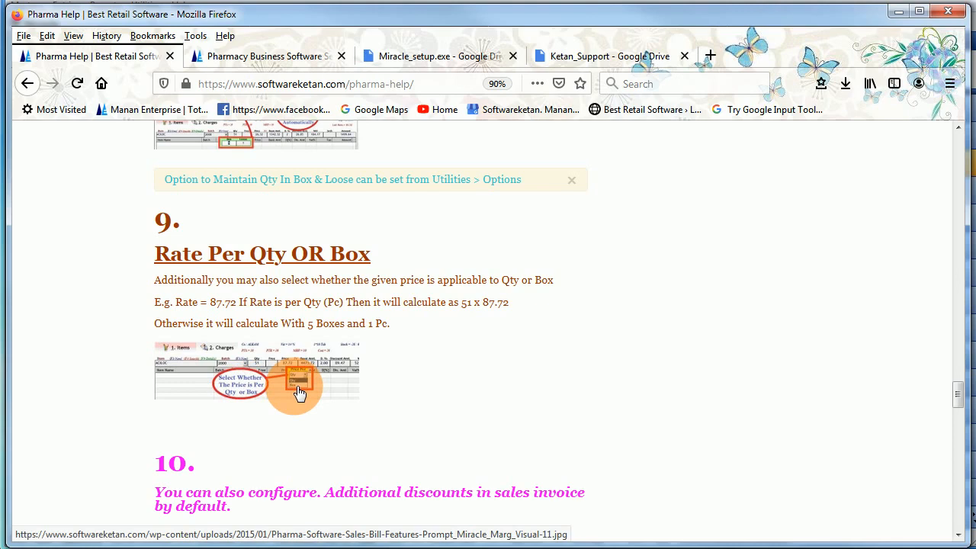
- Read section 10 on additional sale discounts, view its screenshot, then minimize Firefox
scroll(299, 393, "down", 5)
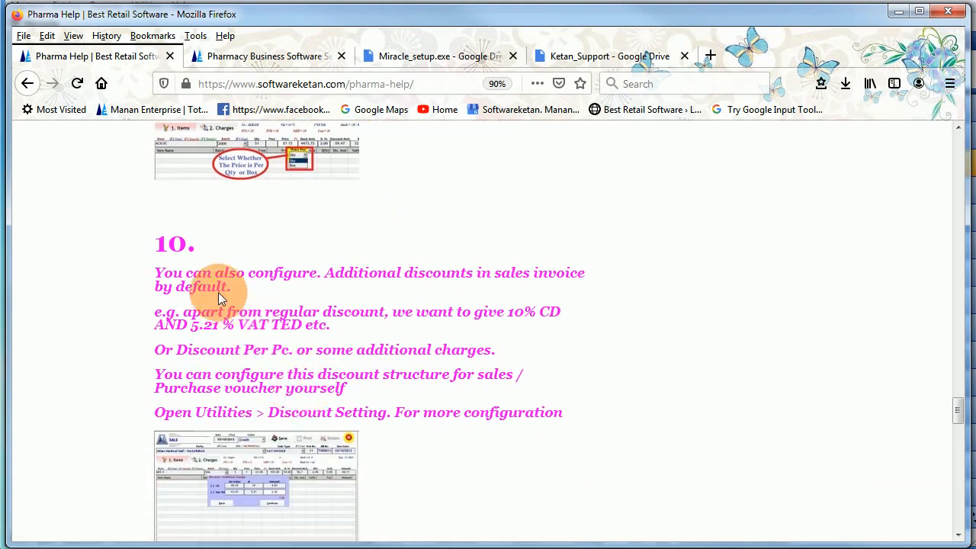
left_click_drag(202, 274, 205, 312)
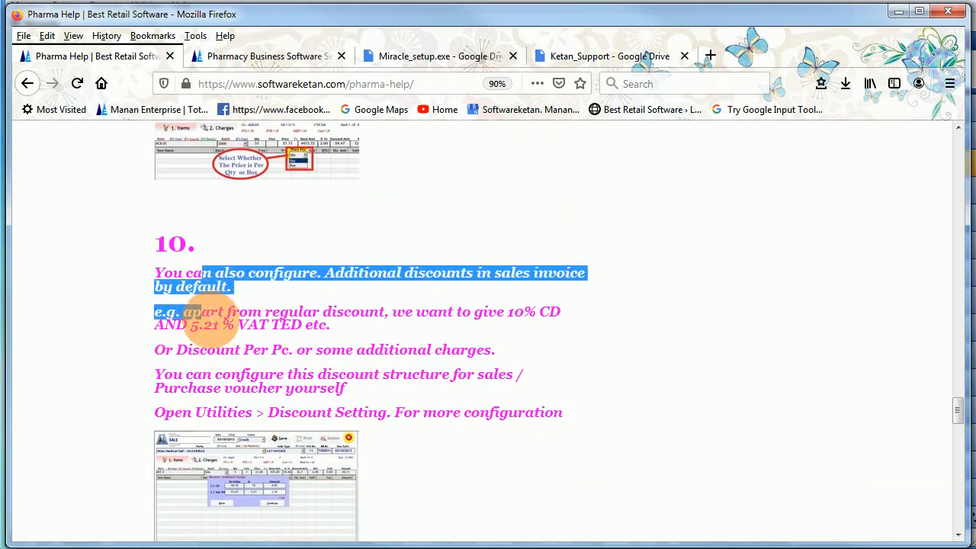
scroll(282, 324, "down", 2)
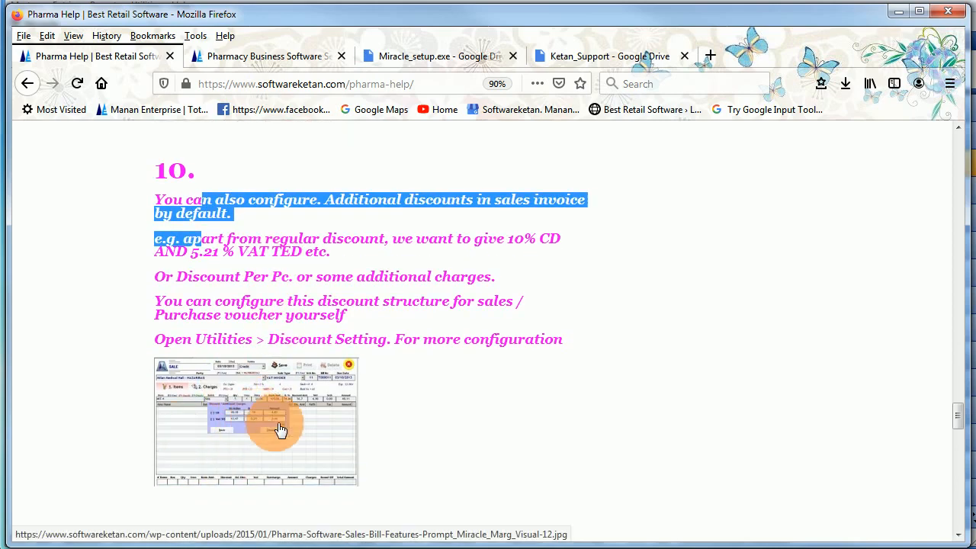
left_click(305, 414)
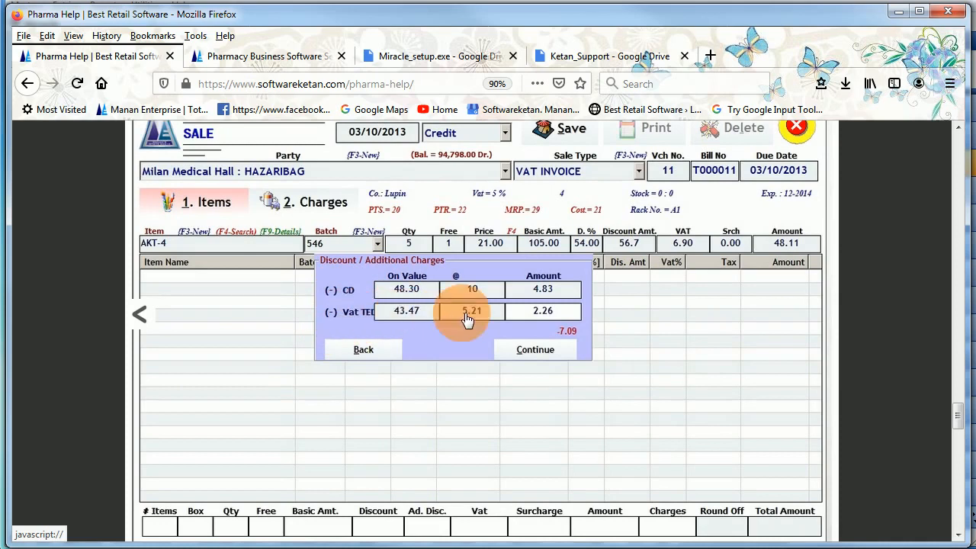
left_click(202, 232)
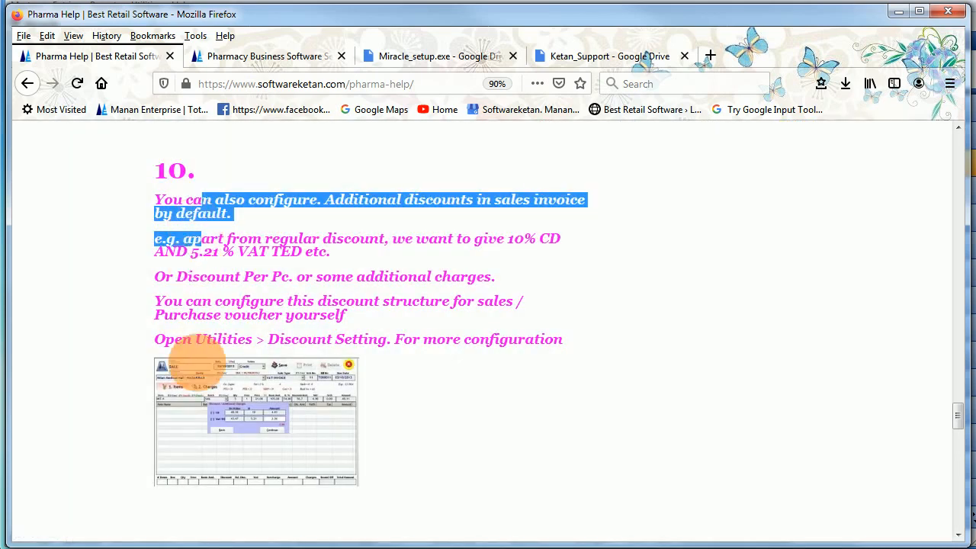
left_click_drag(212, 339, 379, 339)
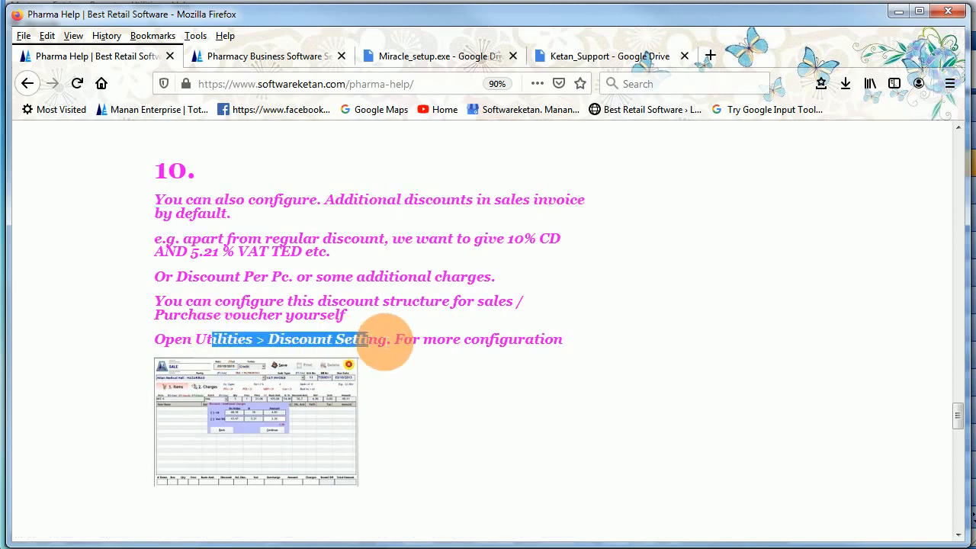
left_click(898, 12)
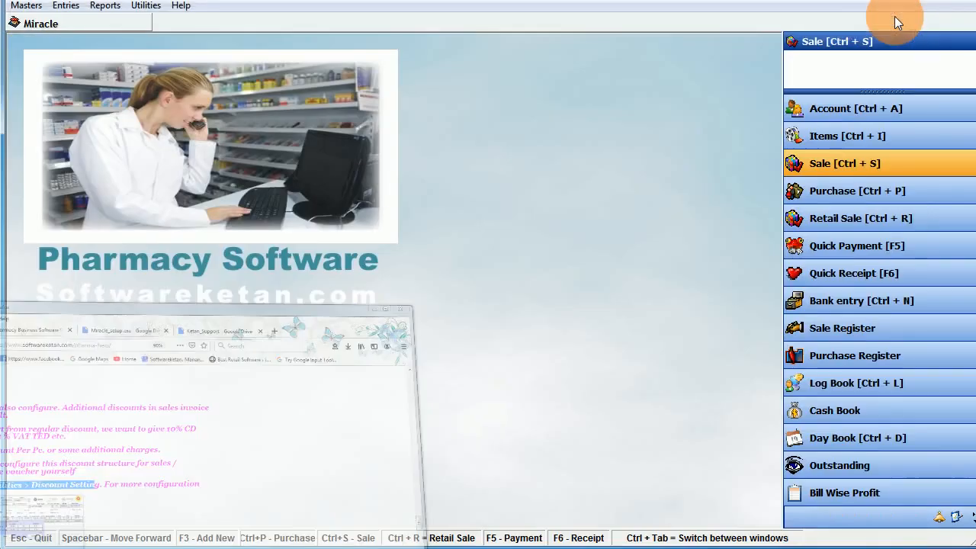
- Start a new Sales discount head in Additional Discount Settings, with '% of' set to Balance Amount
left_click(149, 6)
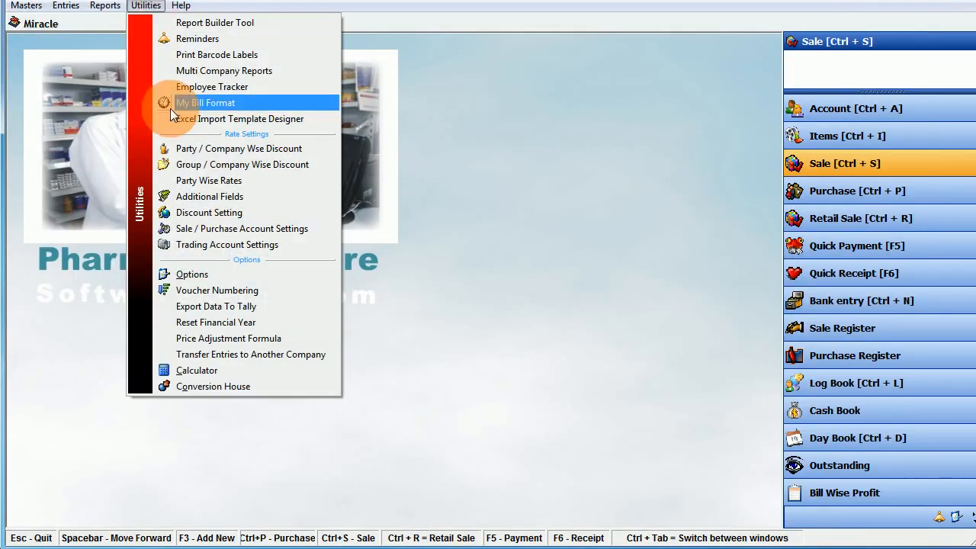
left_click(192, 215)
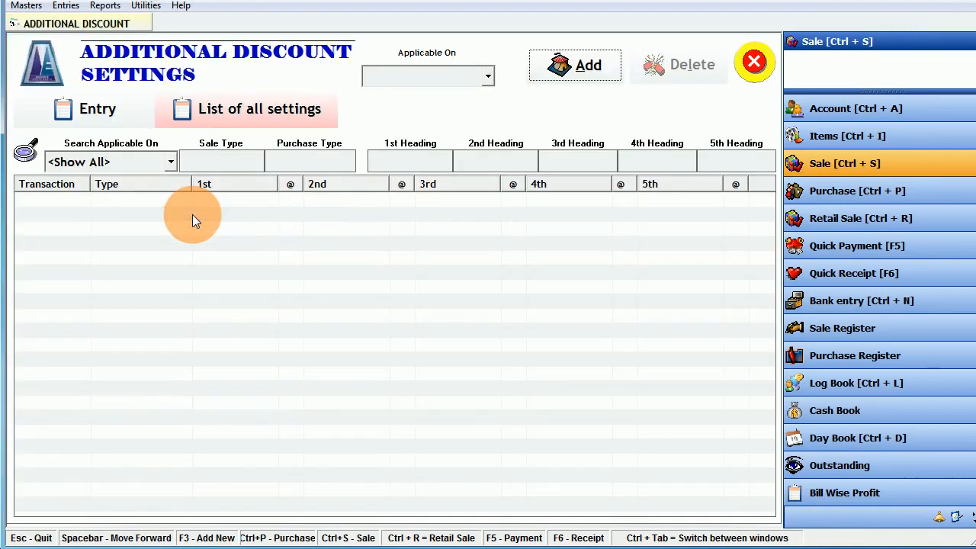
left_click(586, 64)
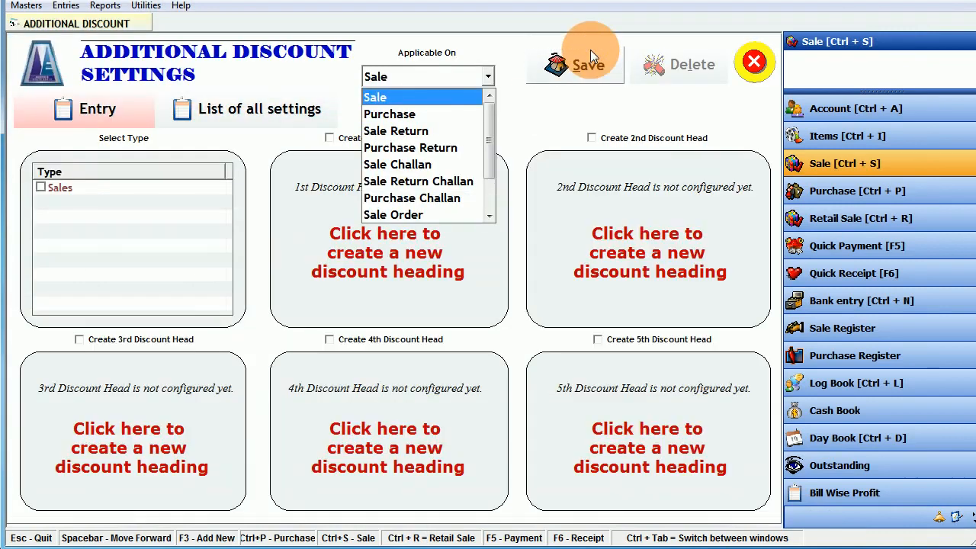
left_click(401, 97)
left_click(52, 188)
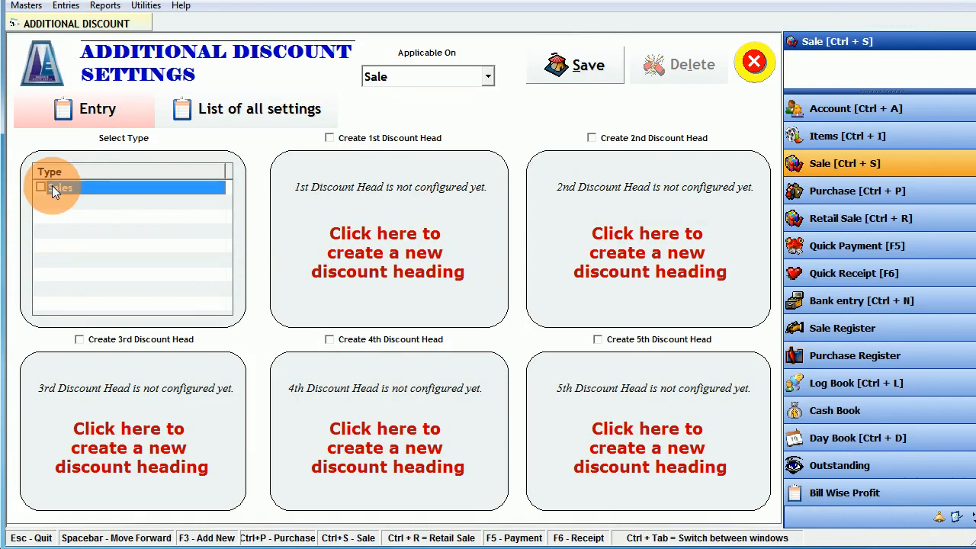
left_click(335, 138)
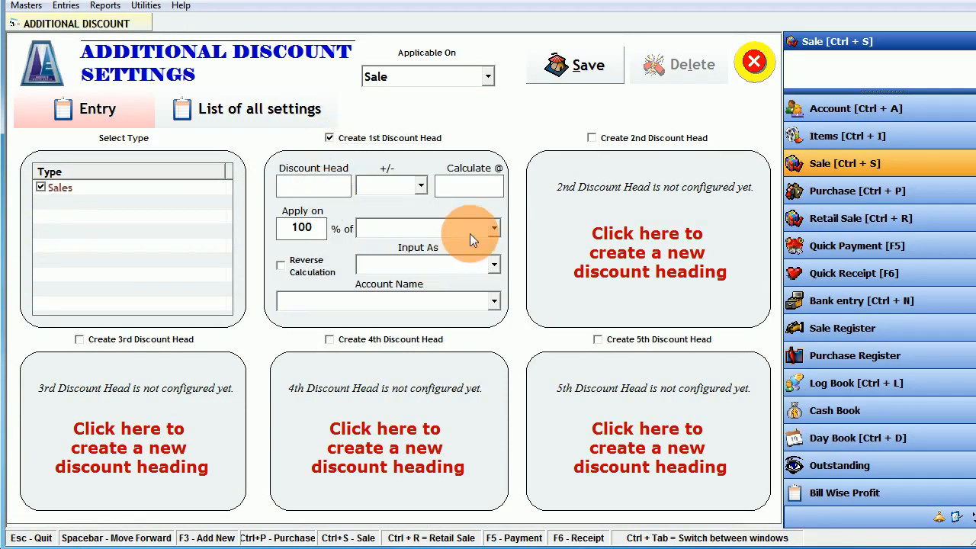
left_click(493, 229)
left_click(494, 229)
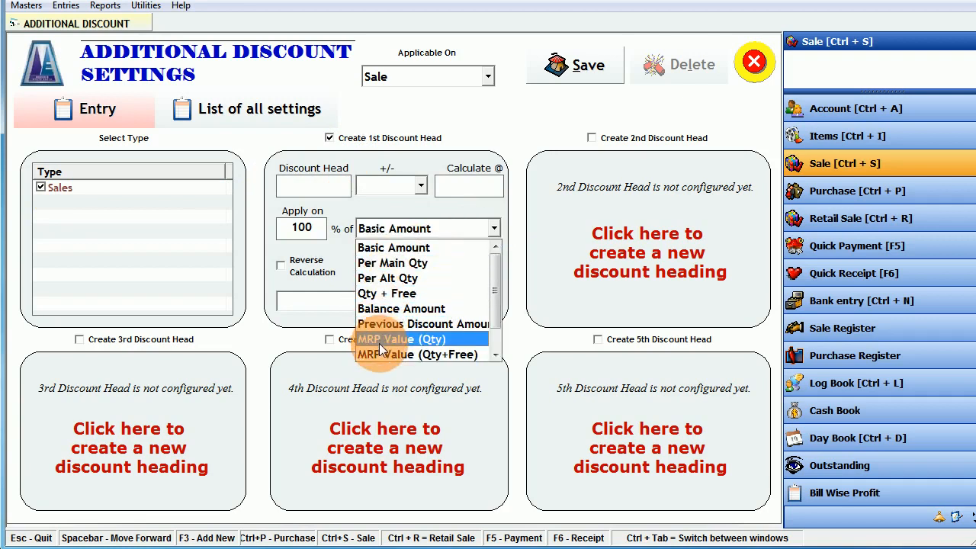
scroll(381, 347, "down", 1)
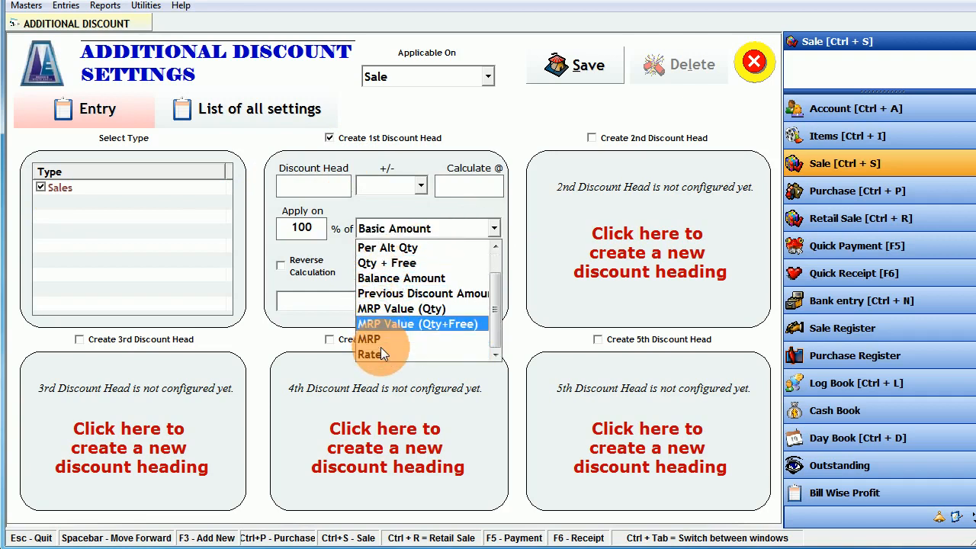
left_click(405, 278)
- Cancel the discount setup without saving and close the Utilities menu untouched
left_click(754, 62)
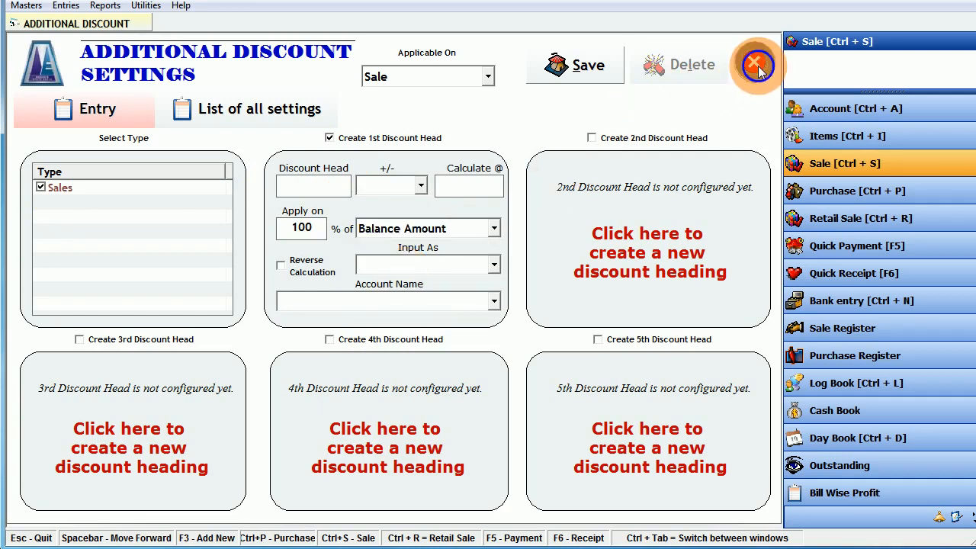
left_click(393, 316)
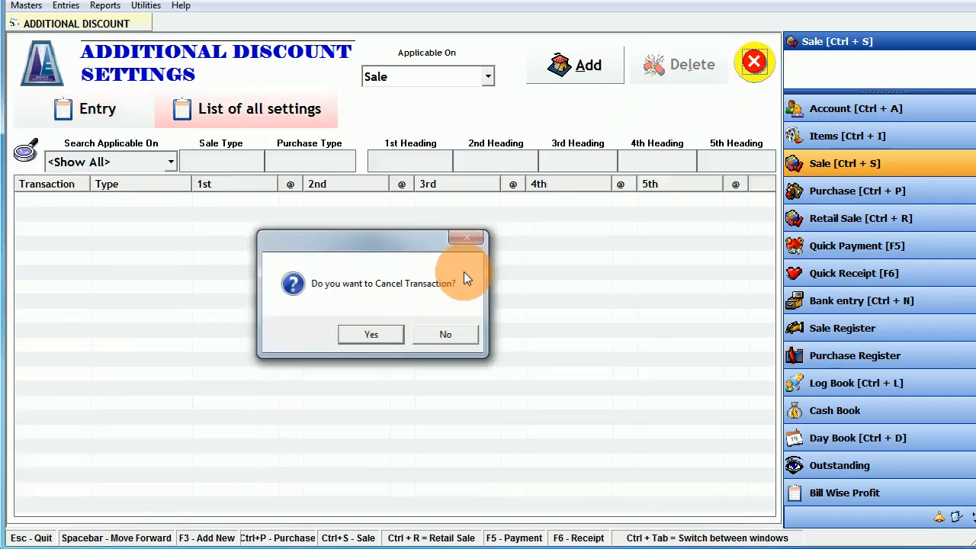
left_click(753, 61)
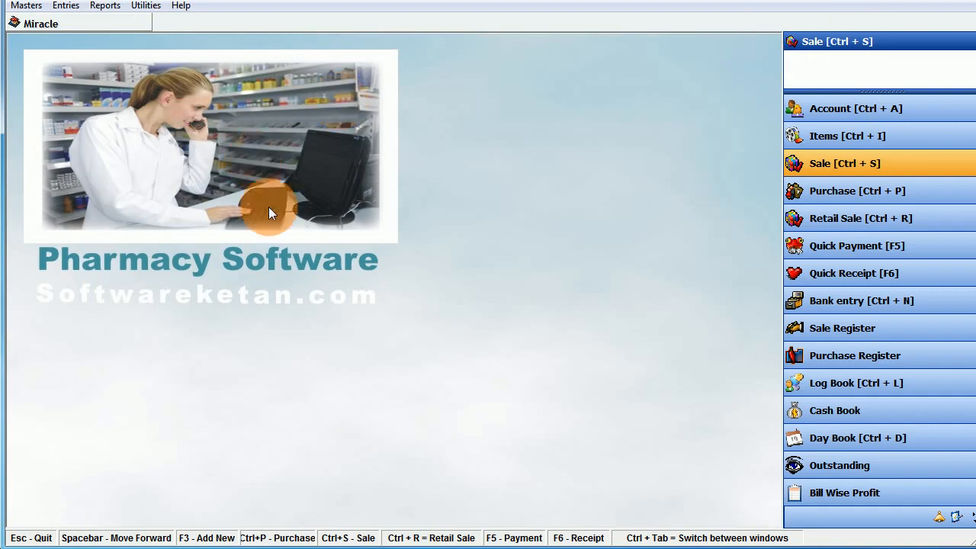
left_click(144, 6)
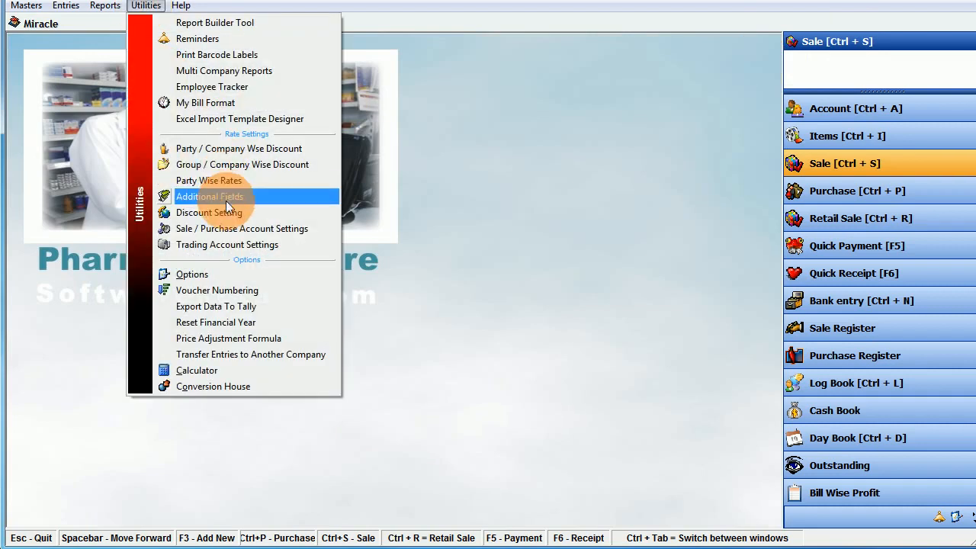
left_click(439, 209)
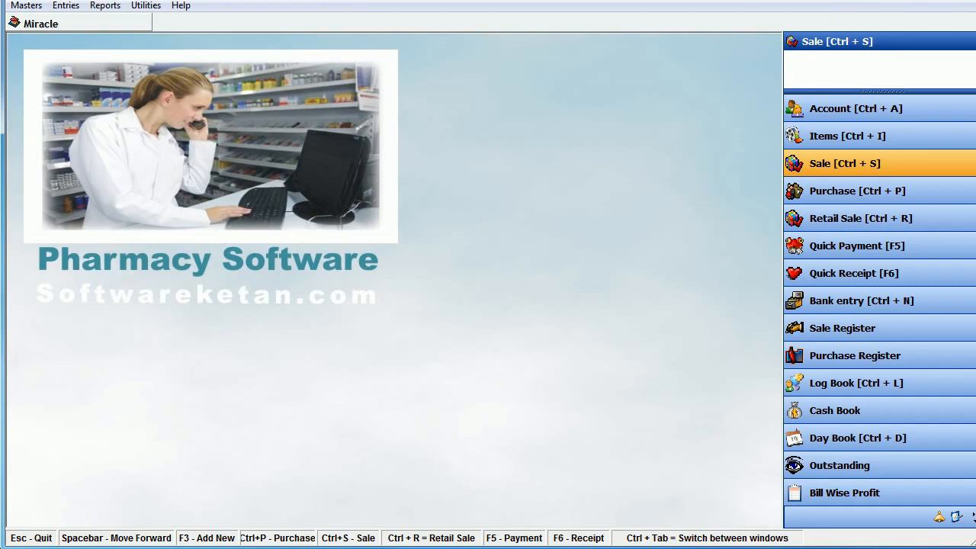
- Read help section 11 on profit per bill and view its enlarged screenshot
key("alt+Tab")
left_click(385, 313)
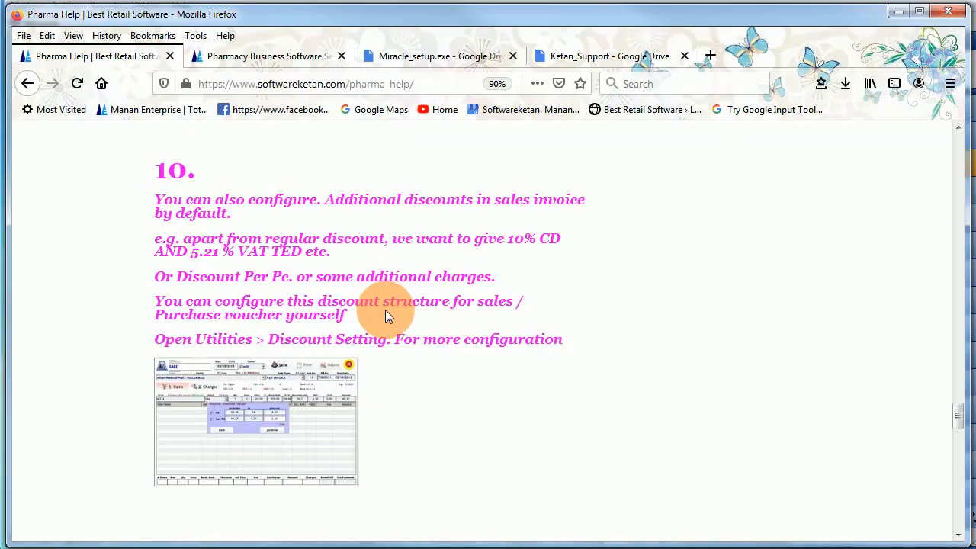
scroll(386, 310, "down", 4)
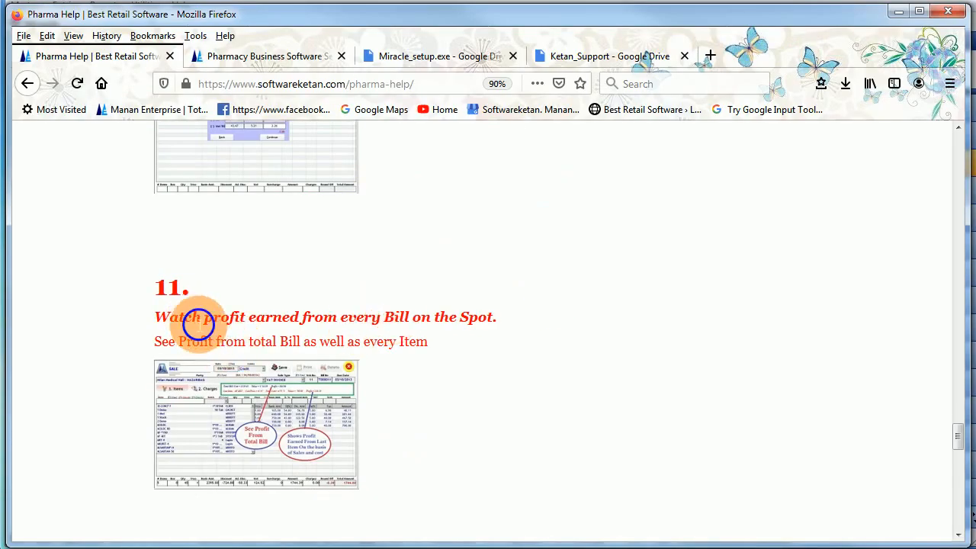
left_click_drag(193, 317, 341, 316)
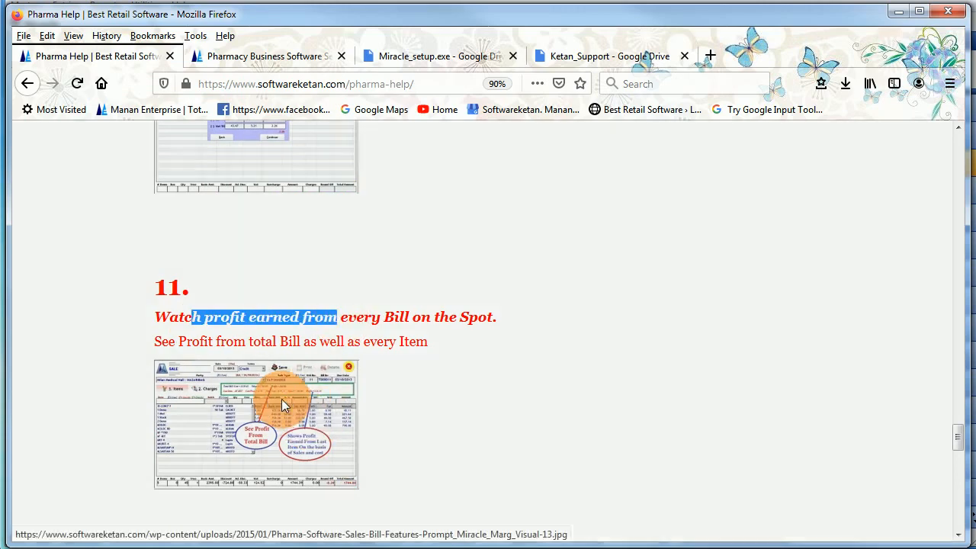
left_click(282, 400)
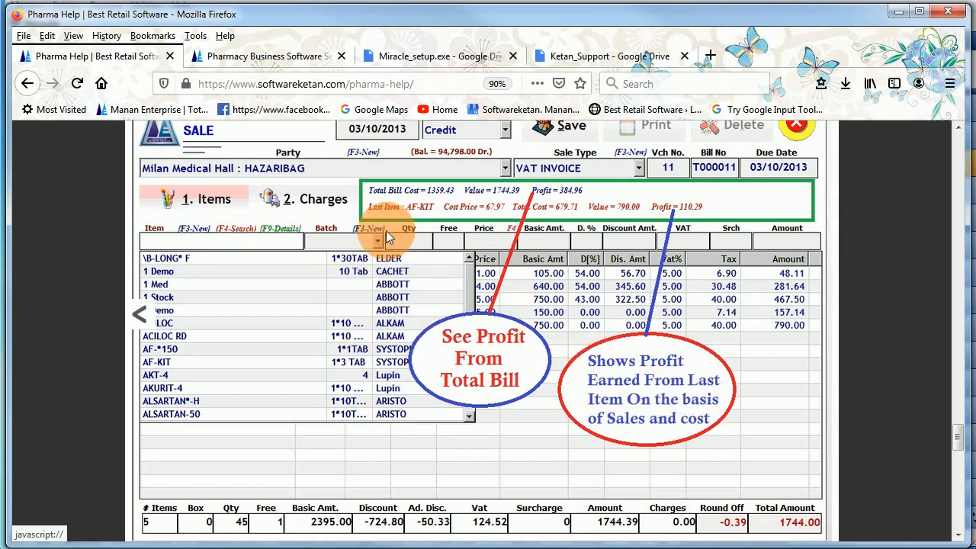
left_click(411, 250)
- Read section 12 on item search, minimize Firefox, and open Miracle's Sale Bills list
left_click(394, 313)
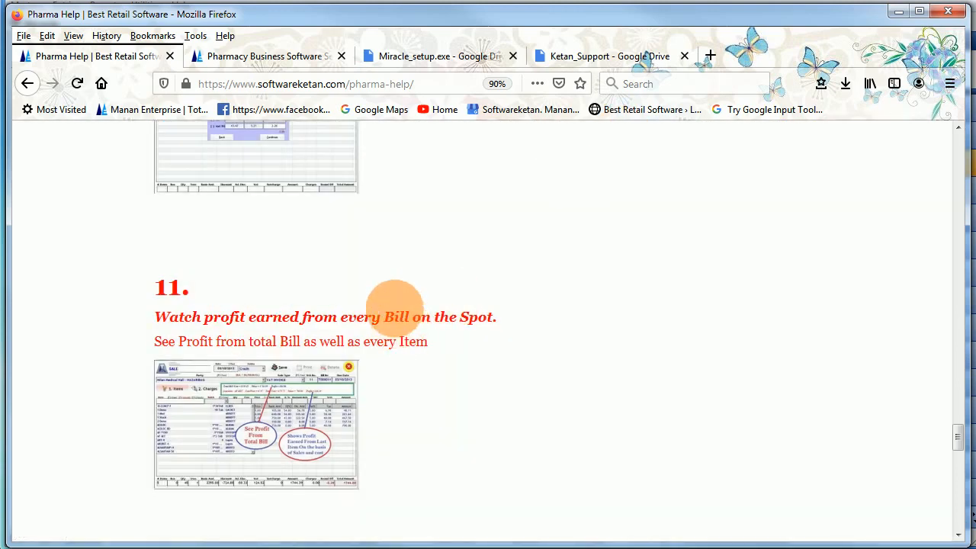
scroll(394, 308, "down", 3)
left_click_drag(250, 364, 290, 430)
scroll(290, 429, "down", 2)
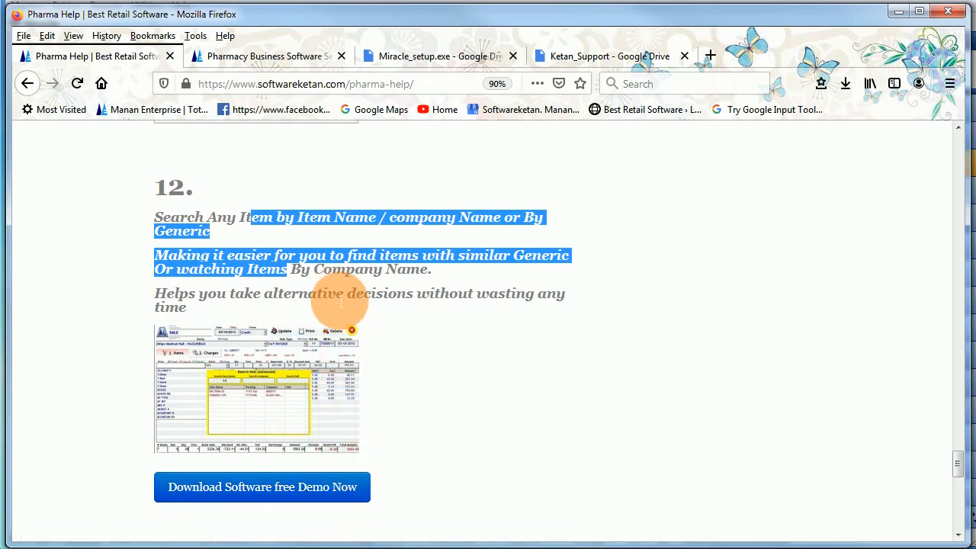
scroll(327, 301, "up", 1)
left_click(899, 13)
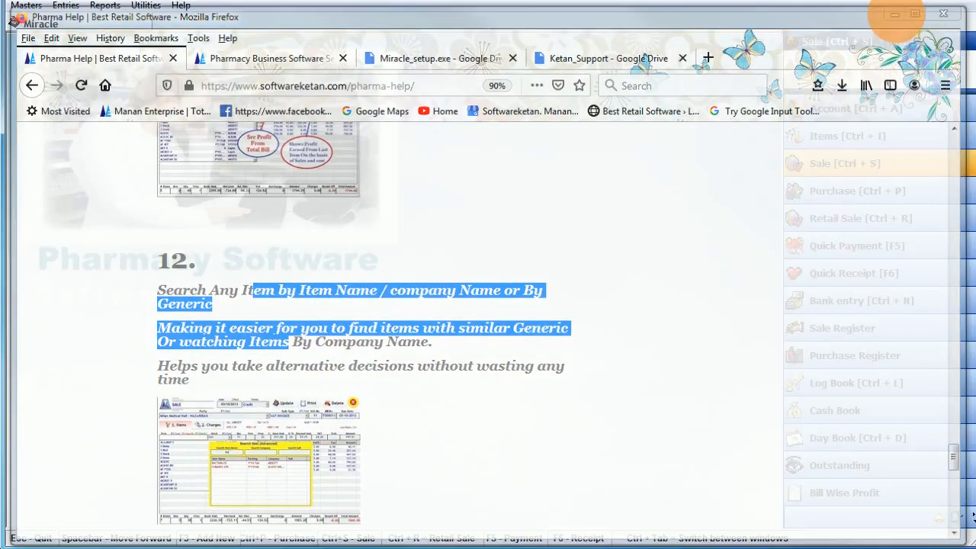
left_click(797, 164)
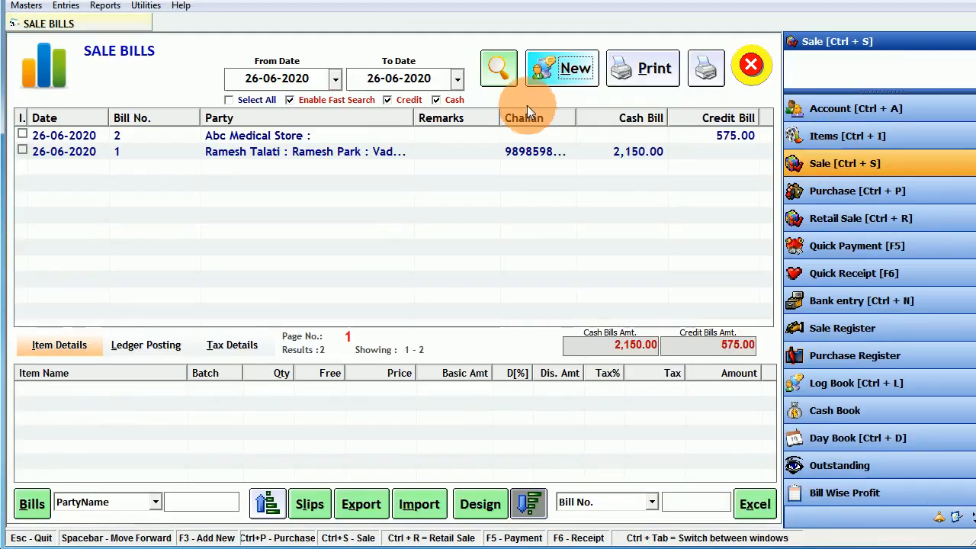
- Start new credit sale bill 3 for Abc Medical Store, keeping the default date
left_click(529, 81)
key("Return")
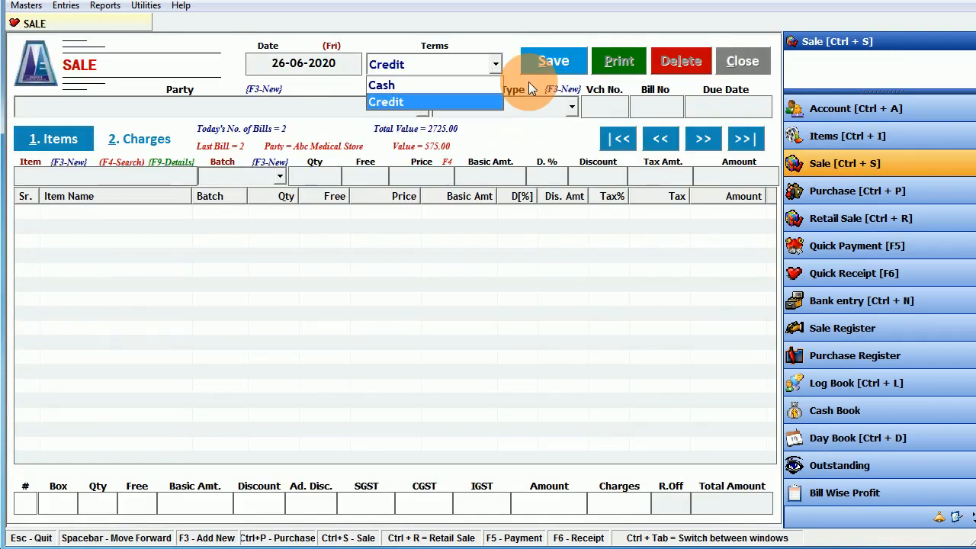
key("Return")
key("Return")
key("Return")
key("Return")
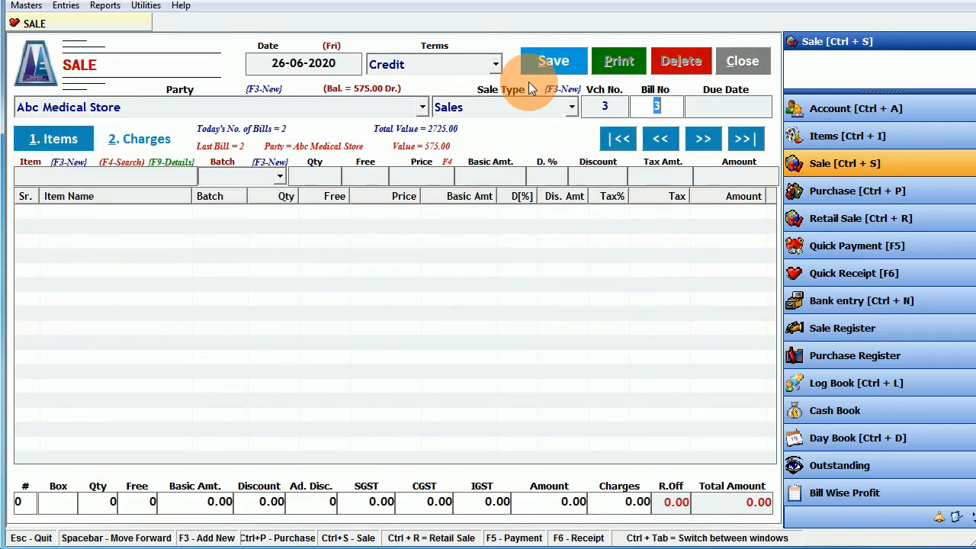
key("Return")
key("Return")
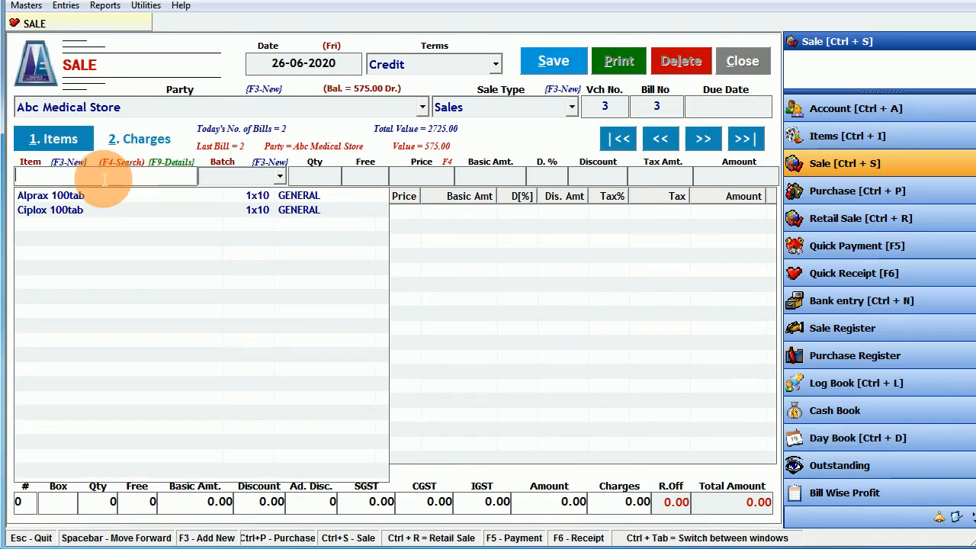
- Try the F4 advanced item search with 'cipr', '6' and MRP 65, then close it
key("F4")
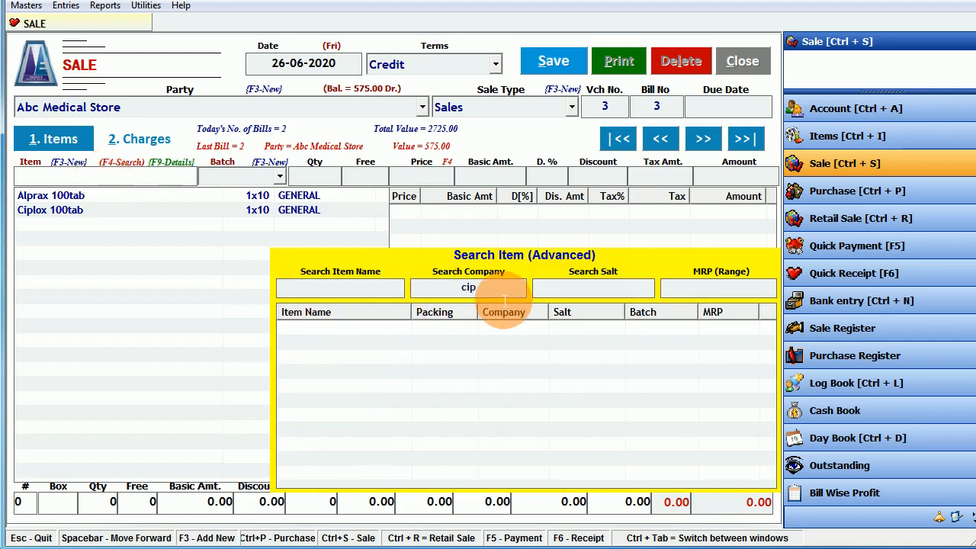
key("BackSpace")
key("BackSpace")
key("BackSpace")
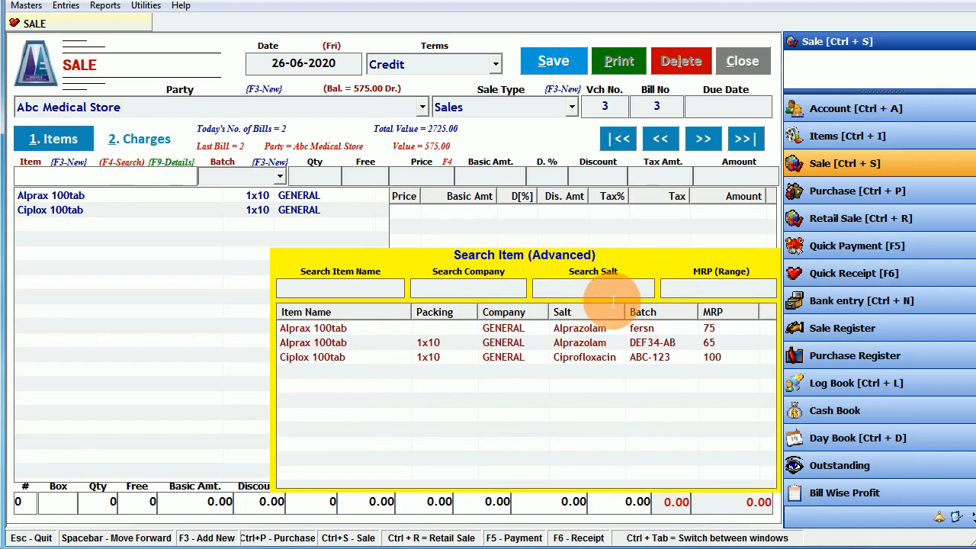
type("cipr")
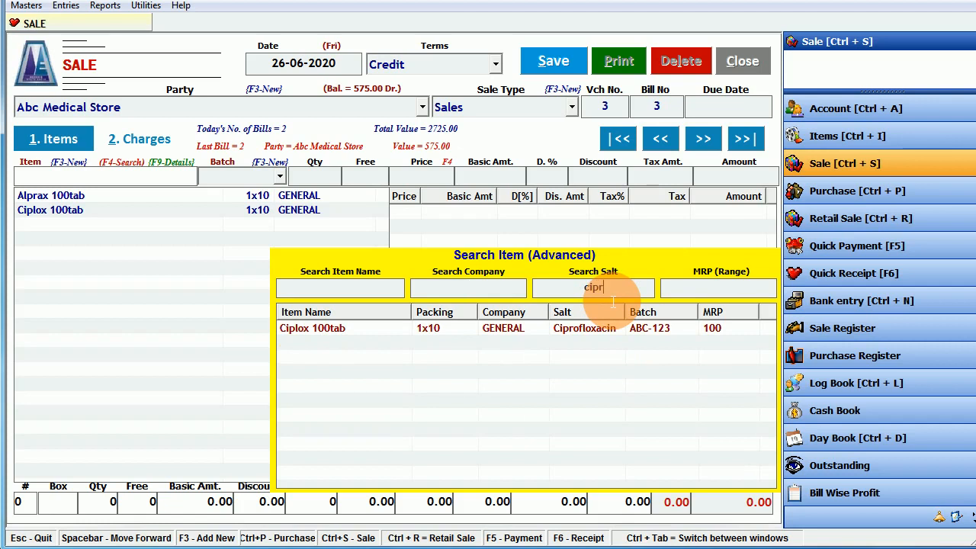
key("BackSpace")
key("BackSpace")
key("BackSpace")
key("BackSpace")
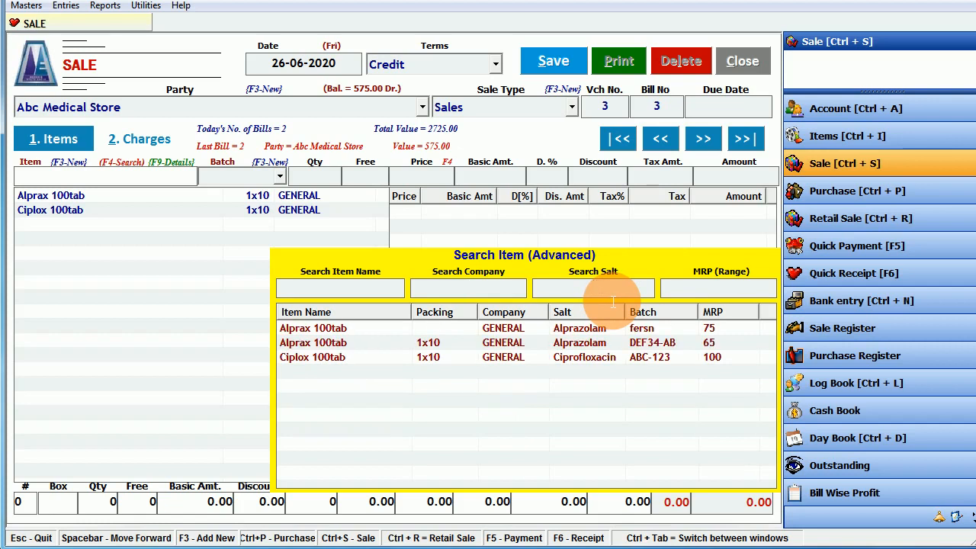
type("65")
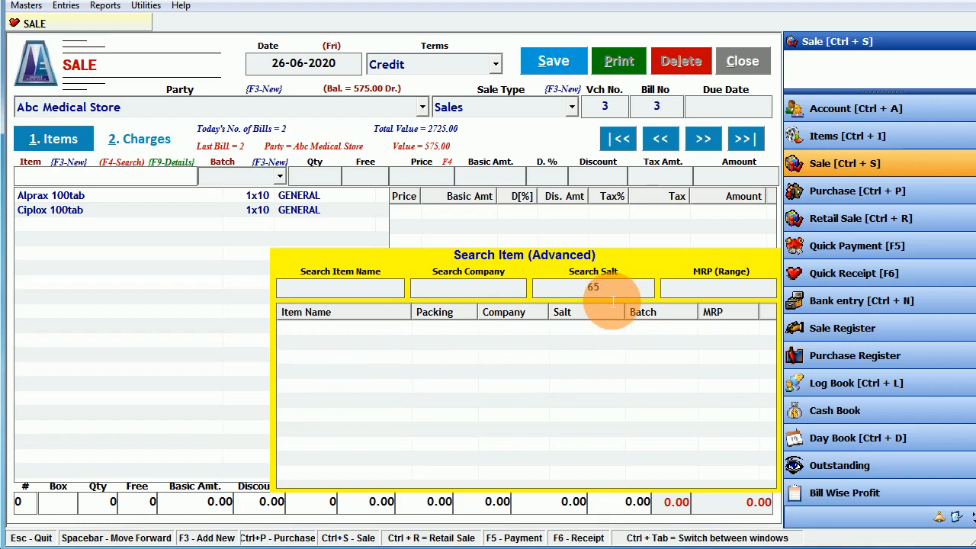
key("BackSpace")
key("BackSpace")
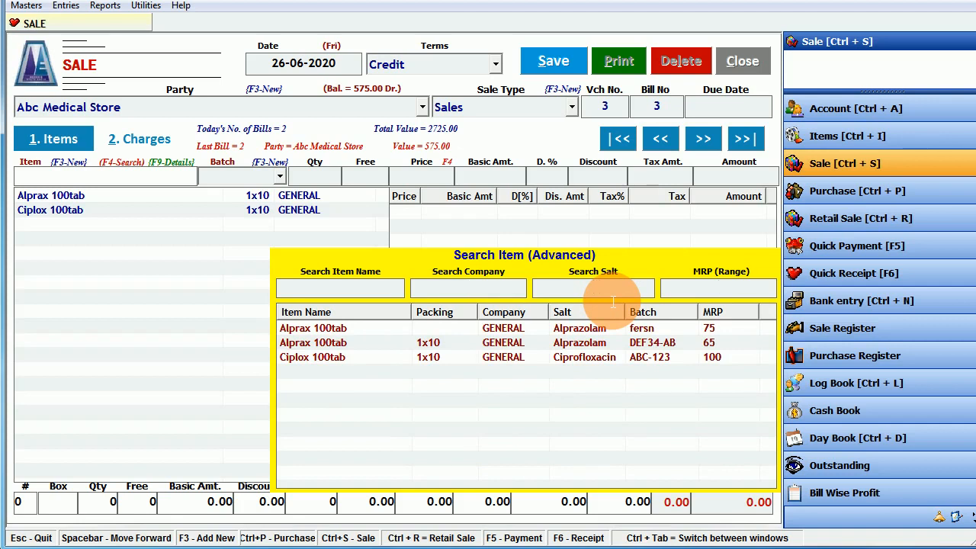
key("Tab")
type("65")
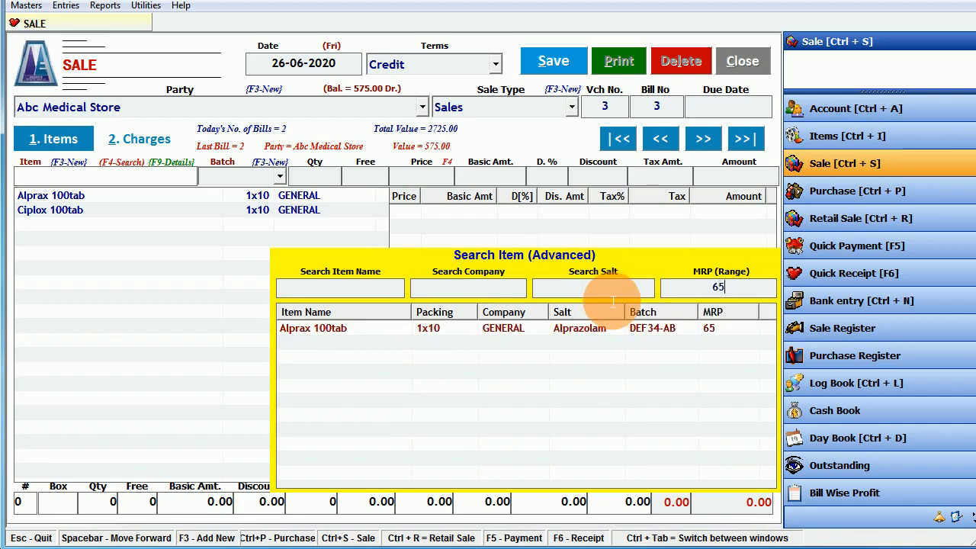
key("BackSpace")
key("BackSpace")
key("Escape")
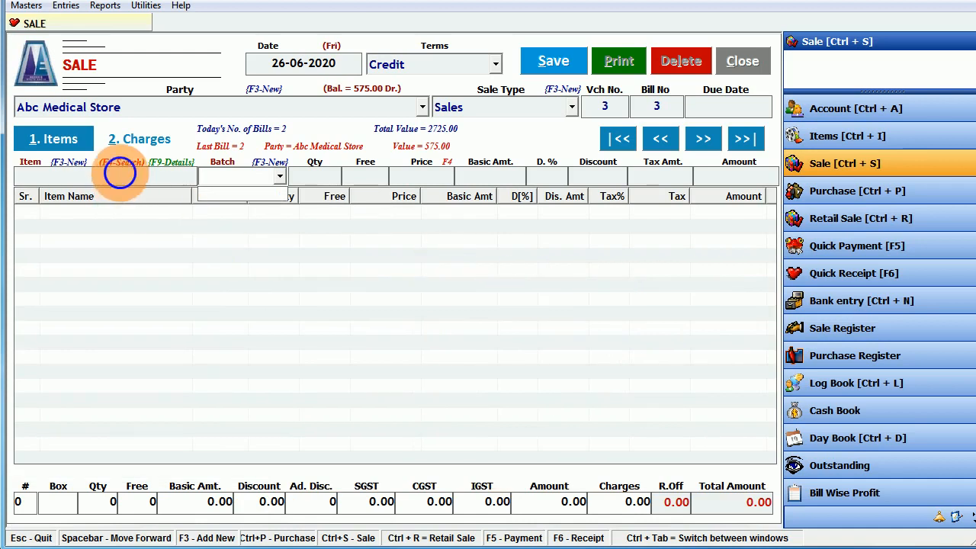
- Put Ciplox 100tab, batch ABC-123 at 95.24, on the bill's item line and dismiss its history panel
left_click(120, 174)
left_click(127, 179)
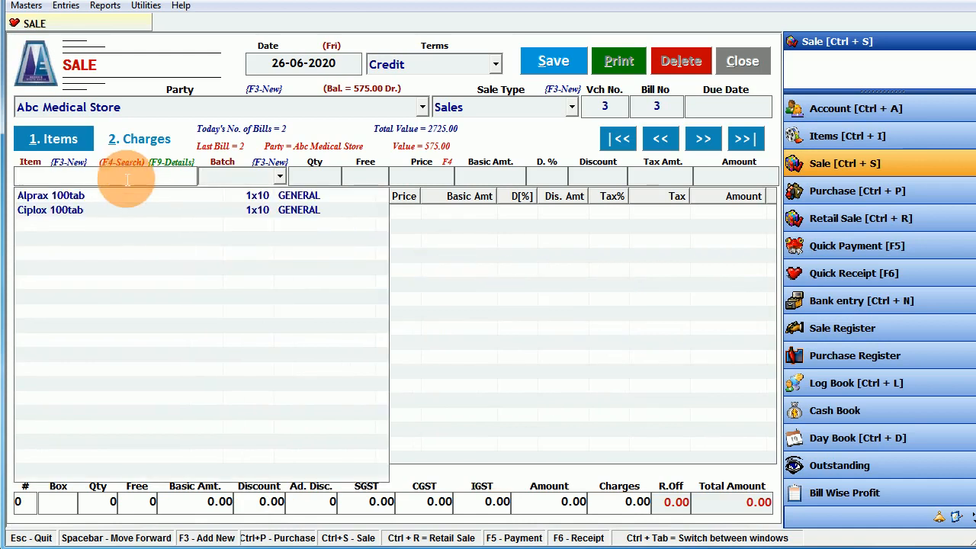
type("cip")
key("Down")
key("Return")
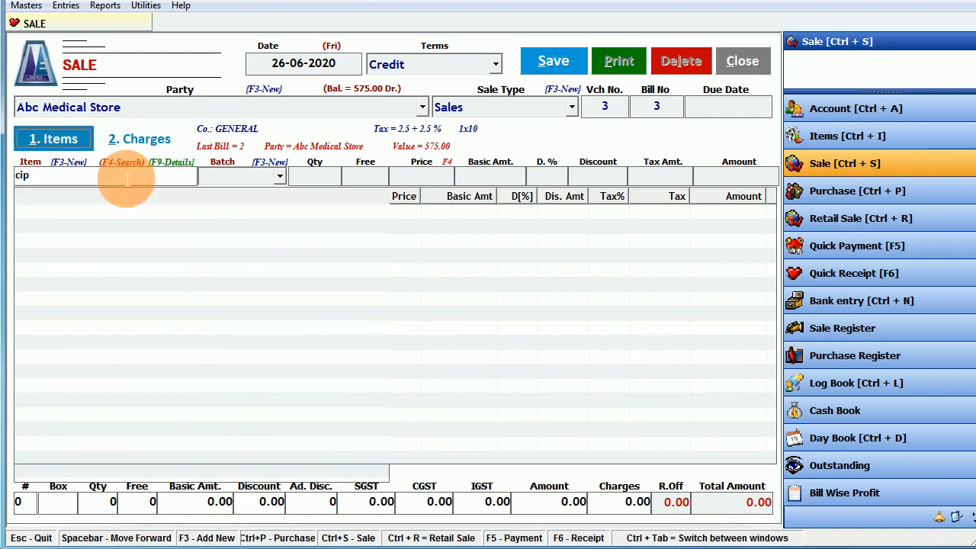
key("Escape")
key("Escape")
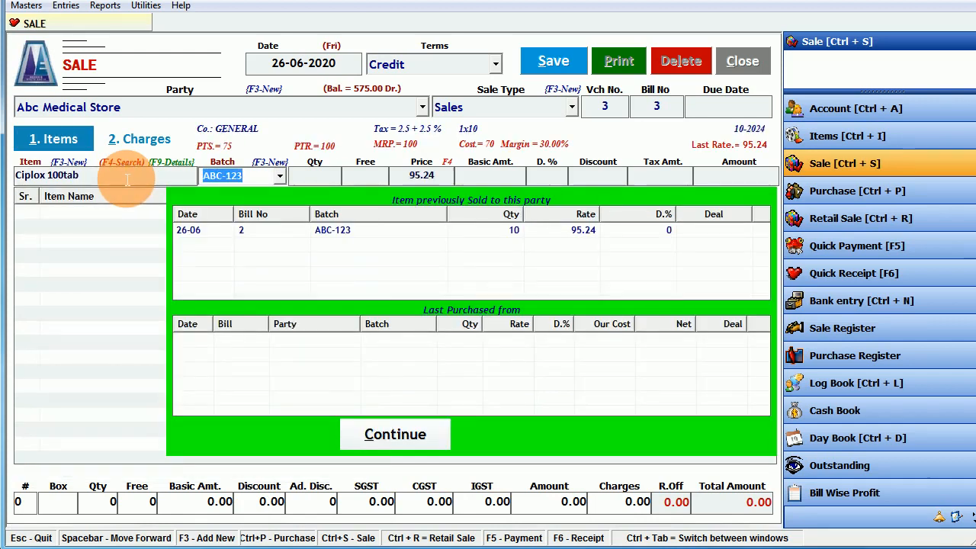
key("Return")
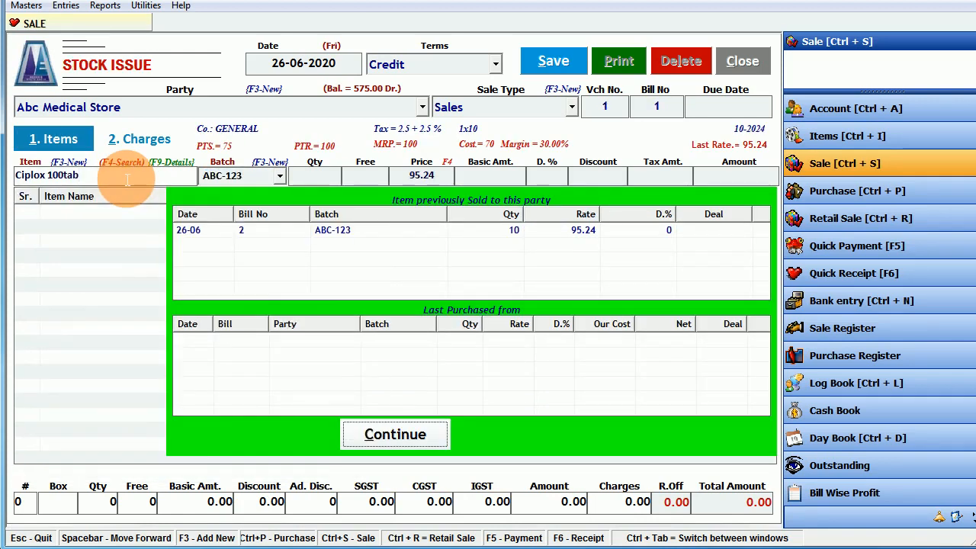
left_click(127, 180)
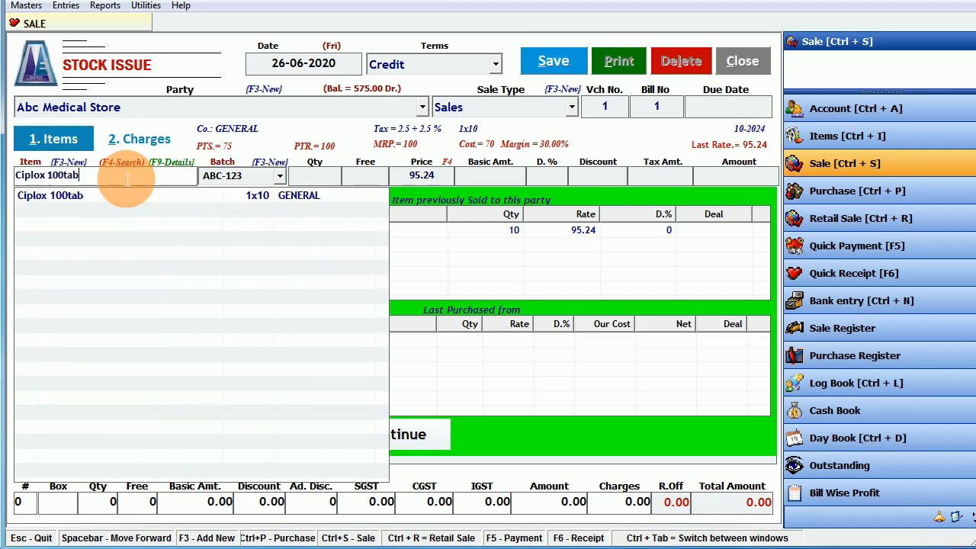
left_click(434, 441)
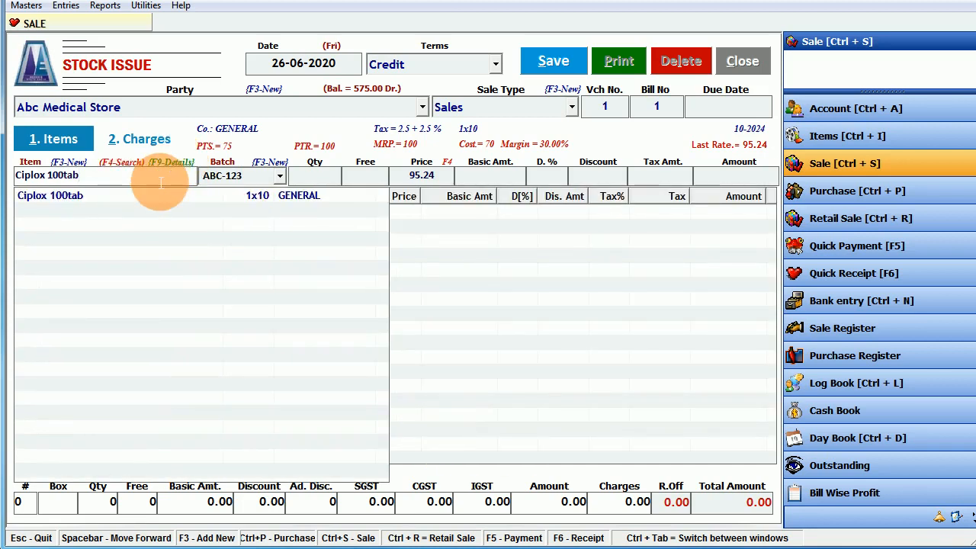
key("Return")
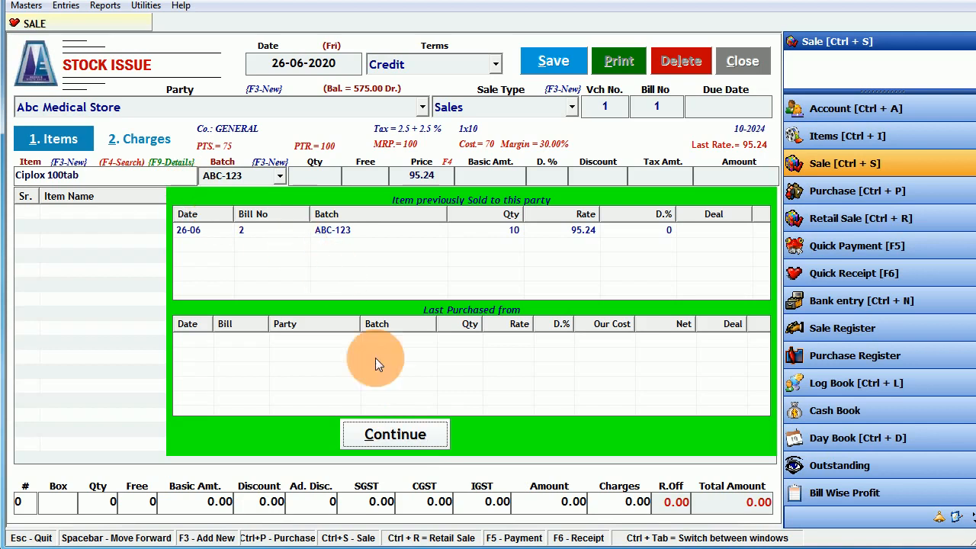
left_click(388, 429)
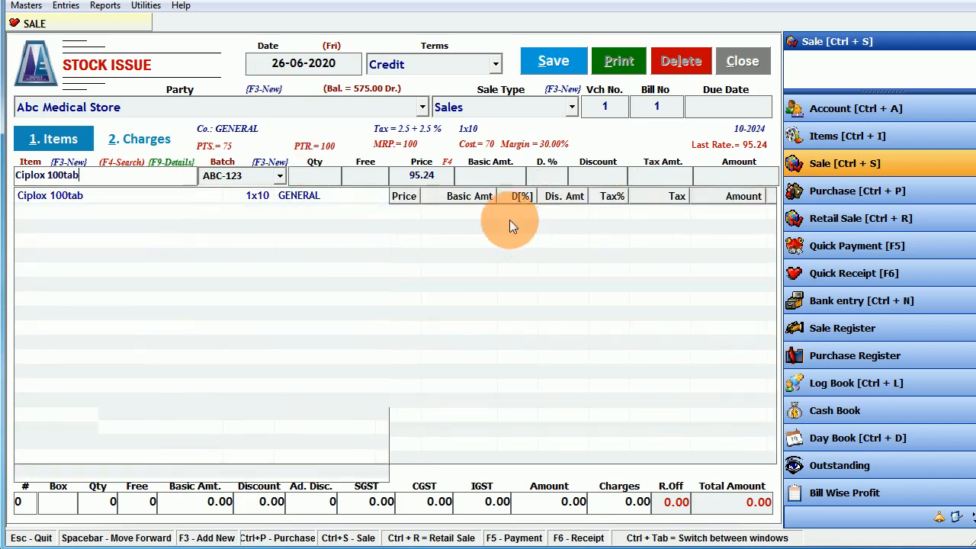
- Uncheck 'Show Last Transaction window automatically at each item entry' in Utilities > Options and apply
left_click(148, 6)
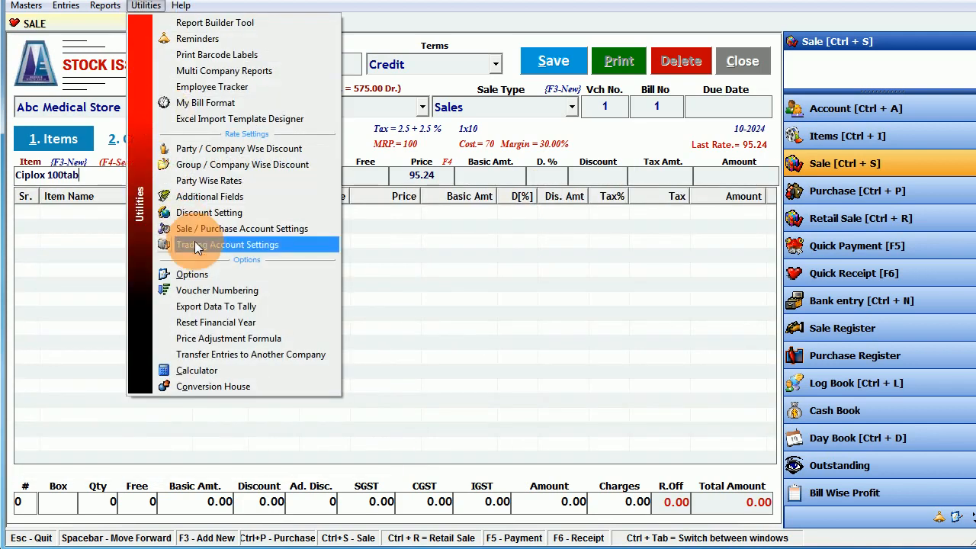
left_click(196, 276)
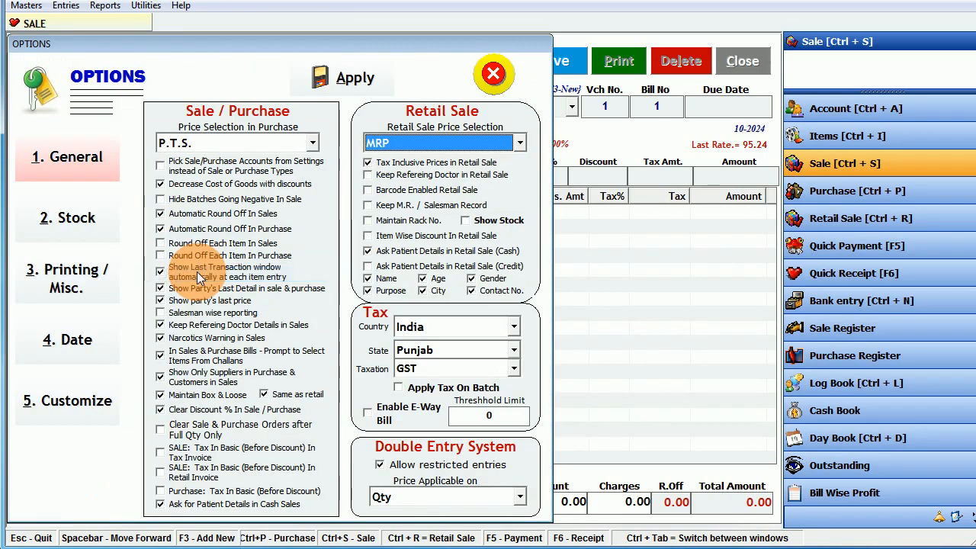
left_click(194, 276)
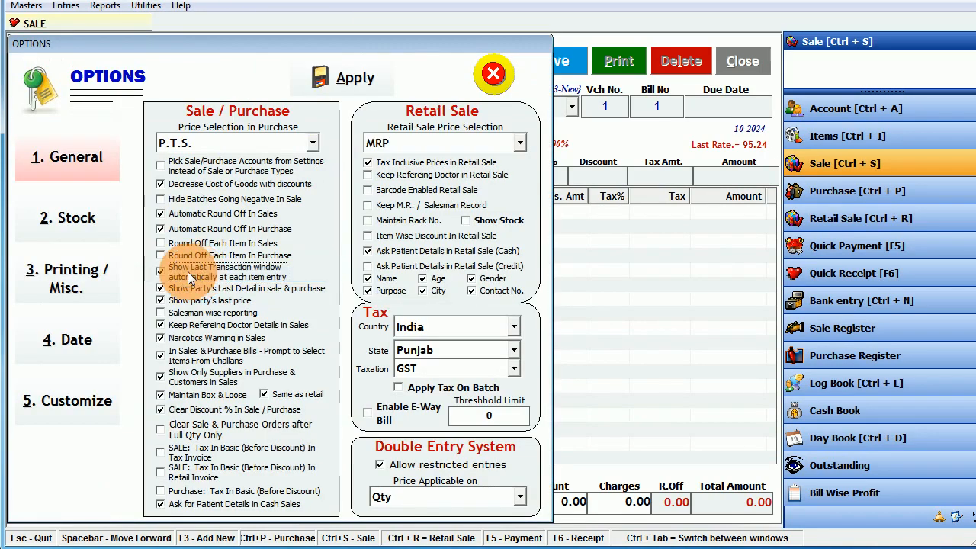
left_click(238, 274)
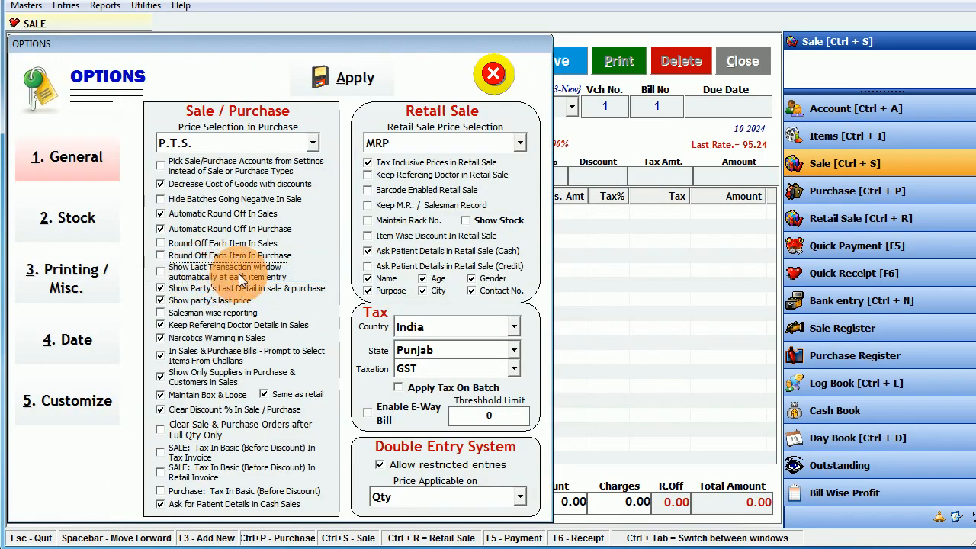
left_click(343, 77)
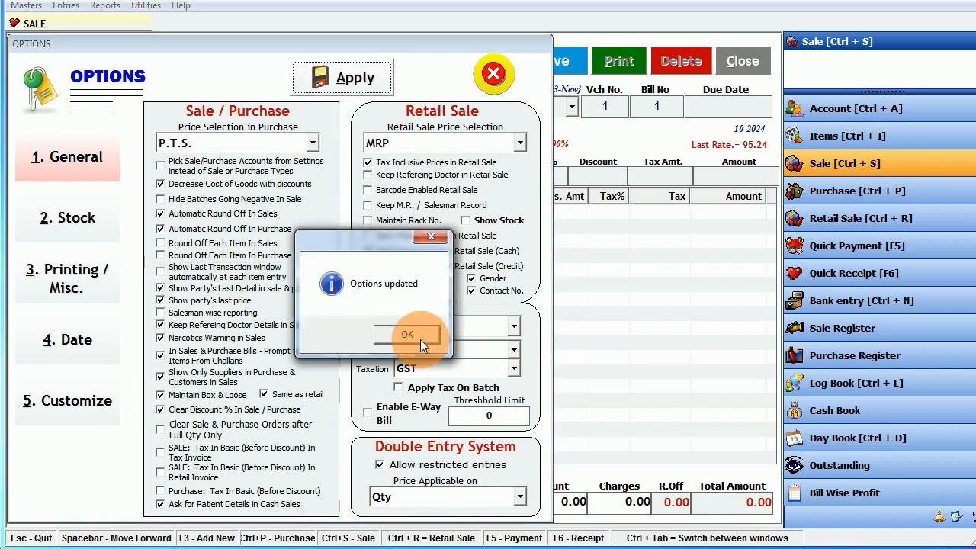
left_click(417, 337)
left_click(492, 76)
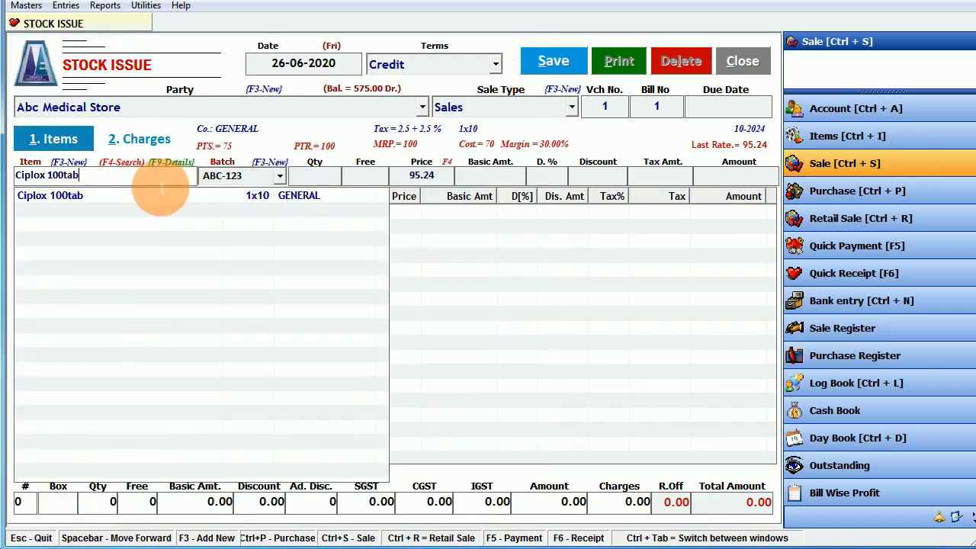
- Step through the Ciplox 100tab line again, then cancel the transaction and close the Sale form
key("Return")
key("Return")
key("Return")
key("Return")
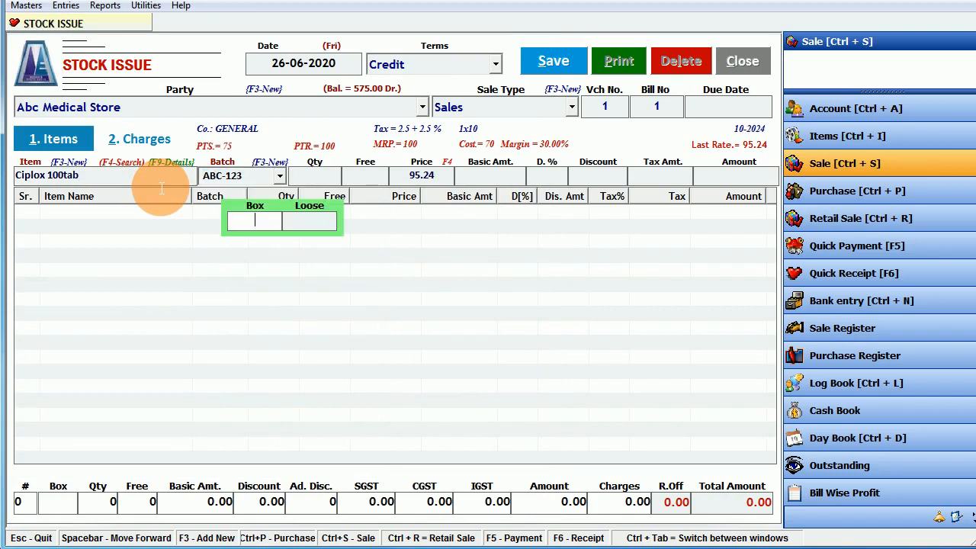
key("Return")
left_click(161, 188)
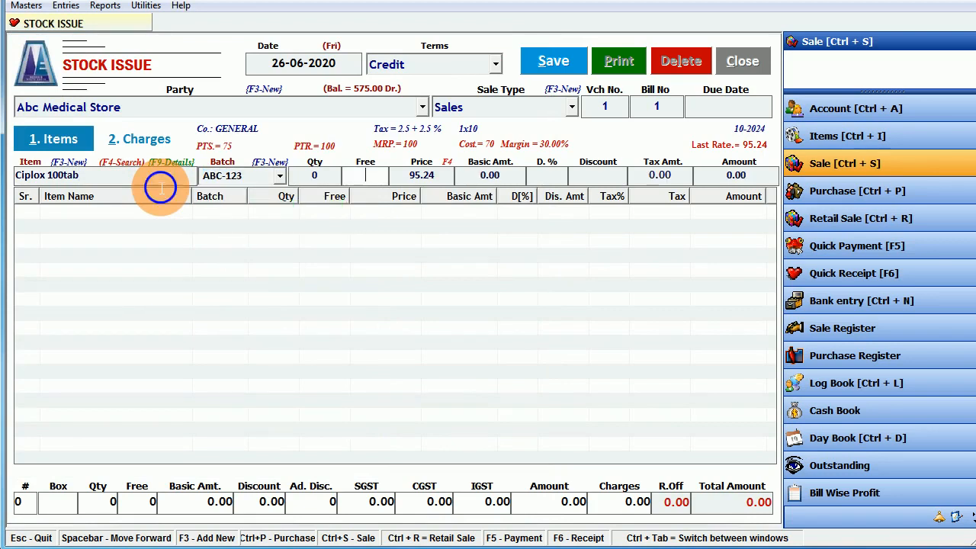
key("Return")
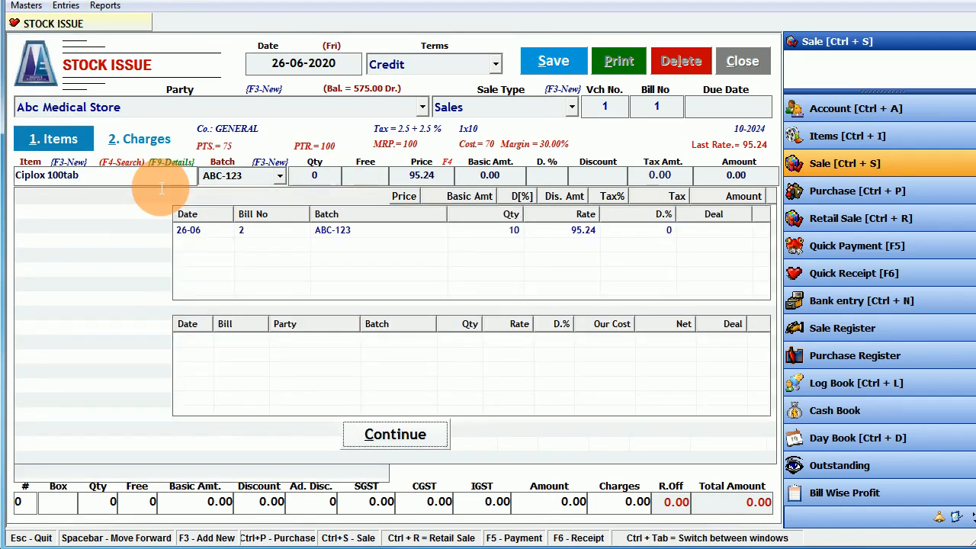
left_click(383, 440)
key("Escape")
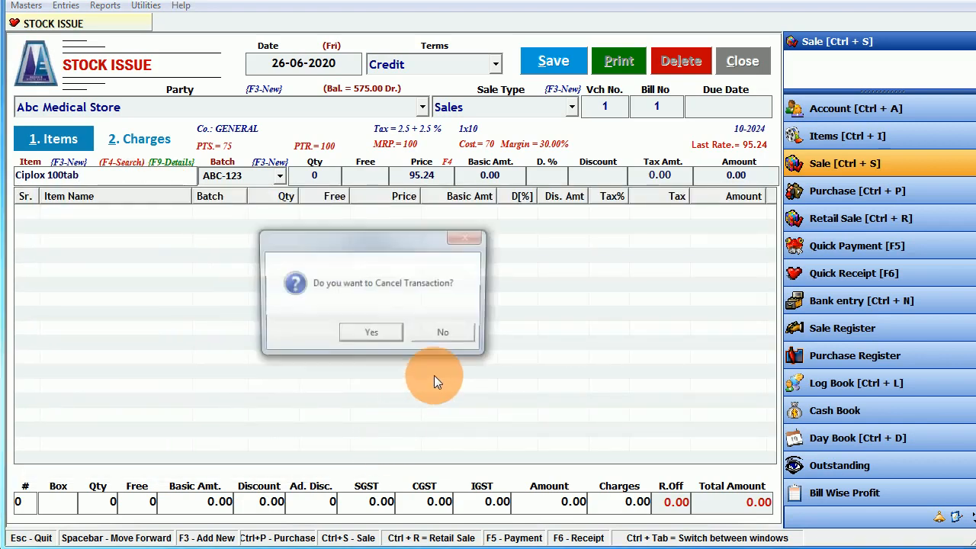
left_click(384, 333)
left_click(383, 333)
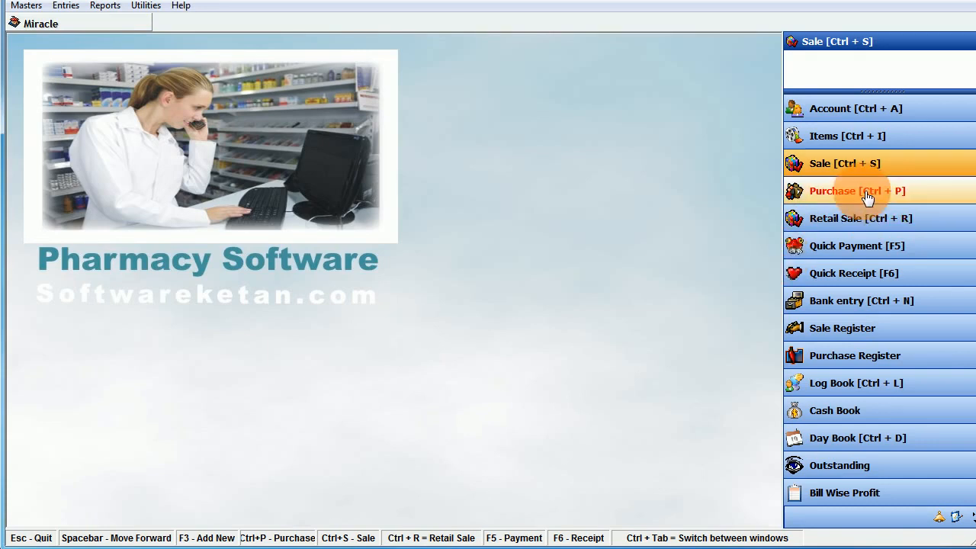
left_click(67, 6)
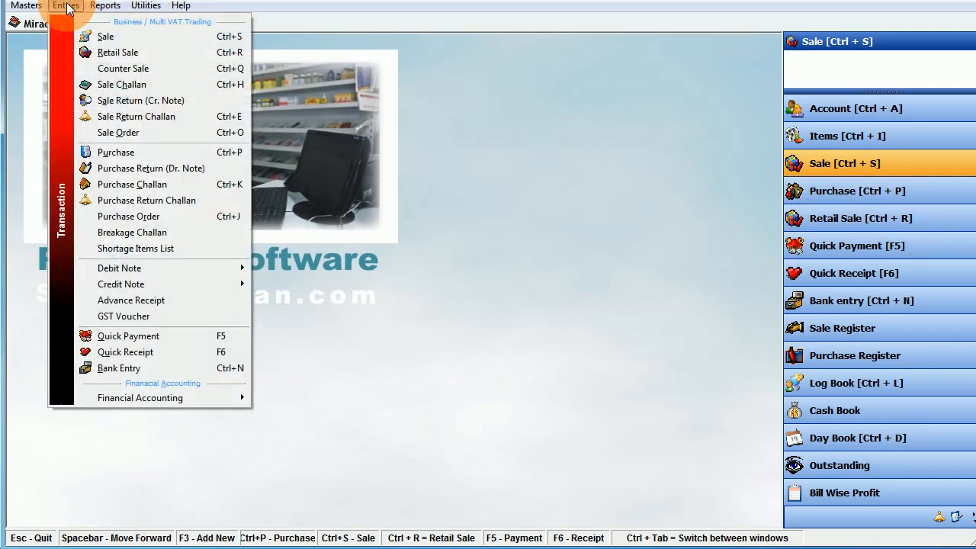
left_click(31, 6)
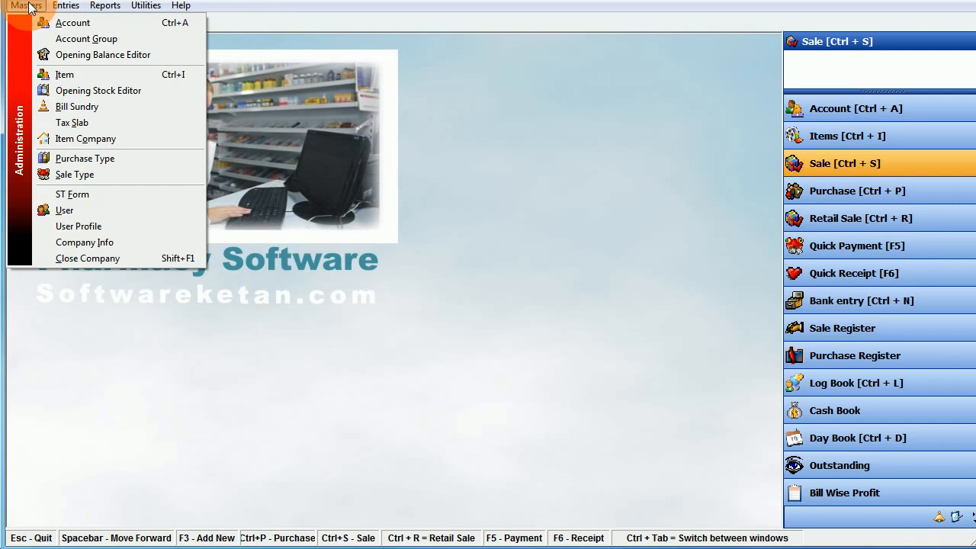
left_click(93, 23)
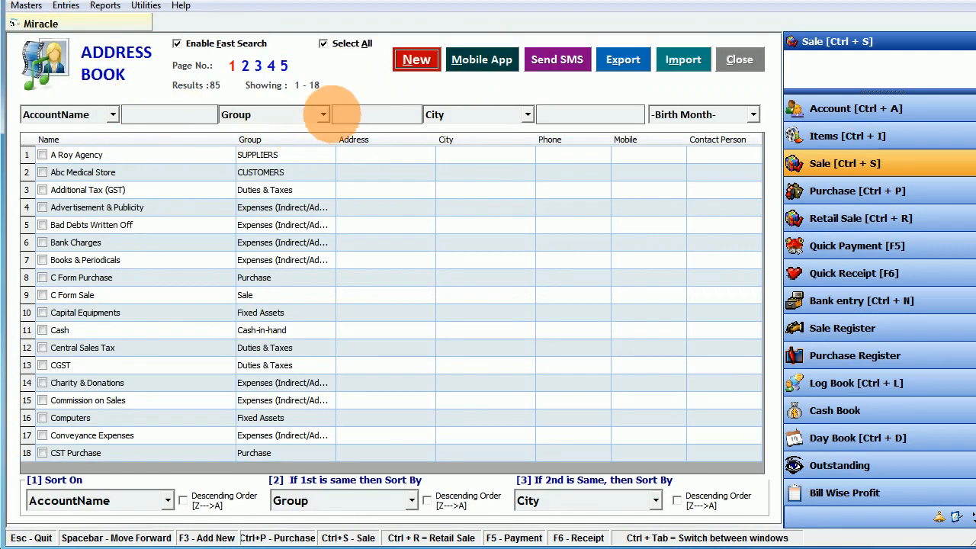
left_click(357, 118)
type("cu")
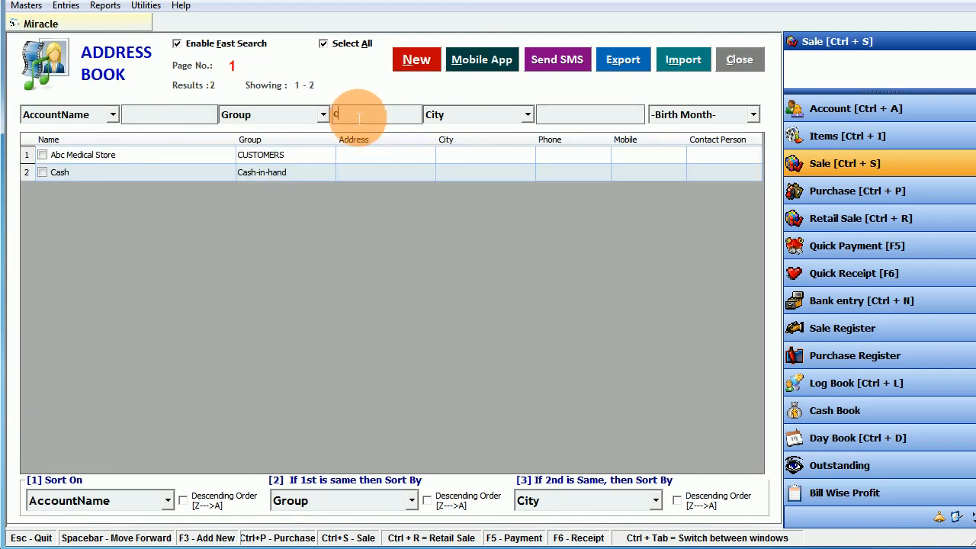
key("BackSpace")
key("BackSpace")
type("su")
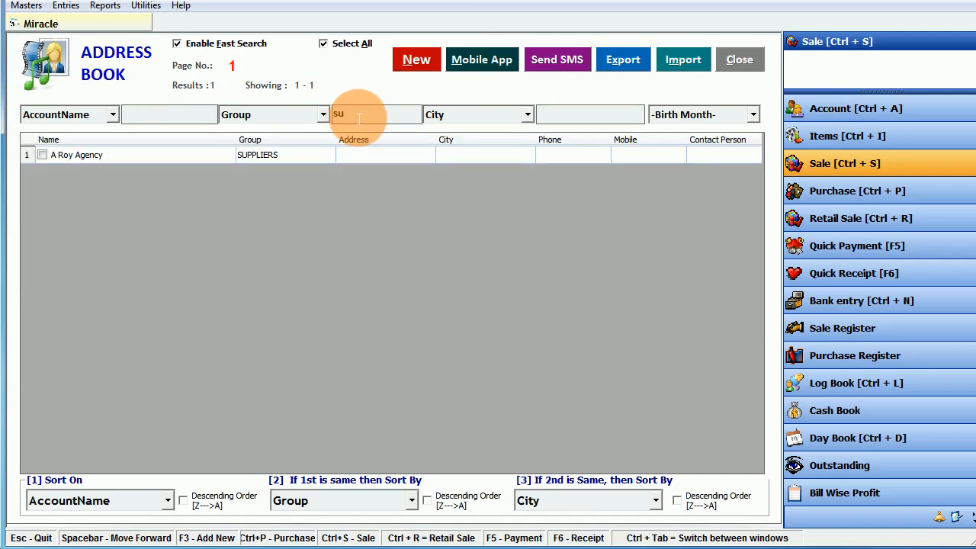
key("BackSpace")
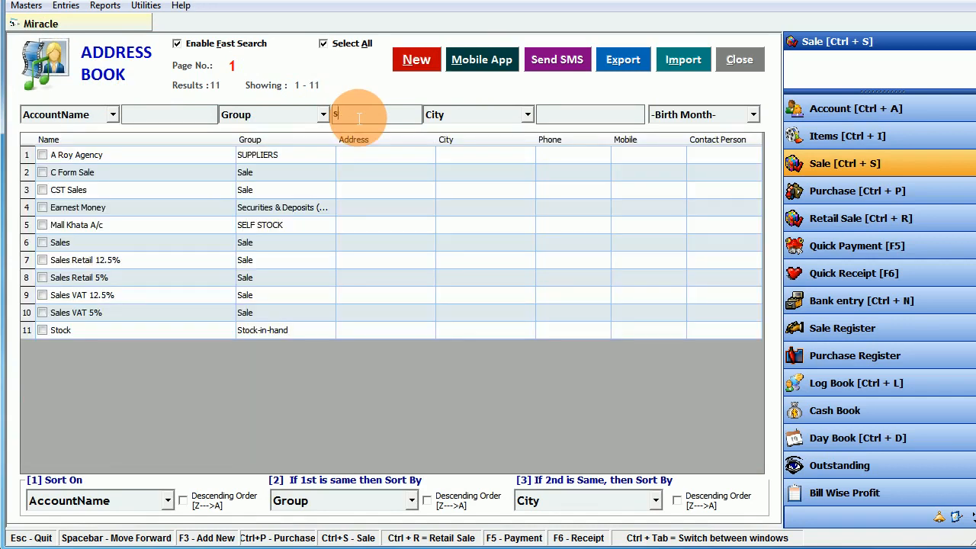
double_click(198, 155)
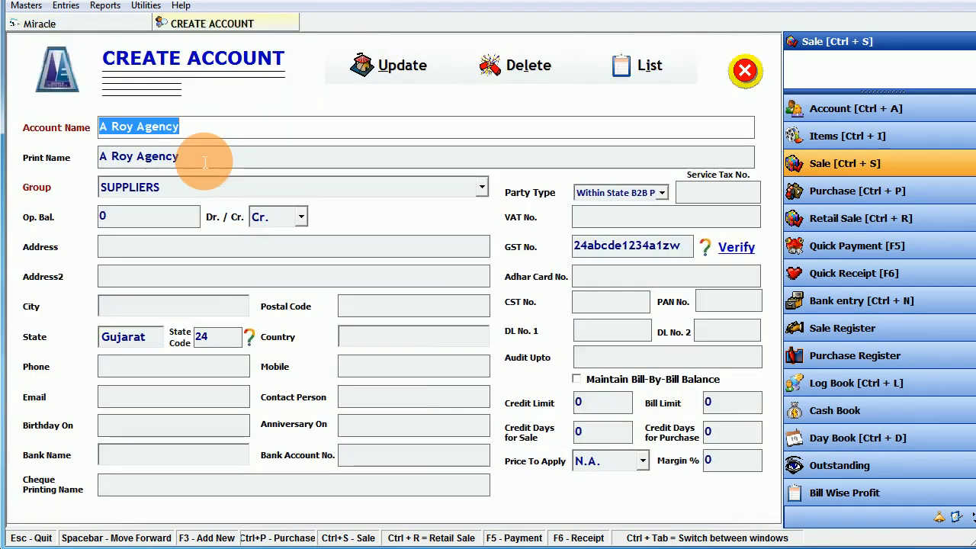
key("Escape")
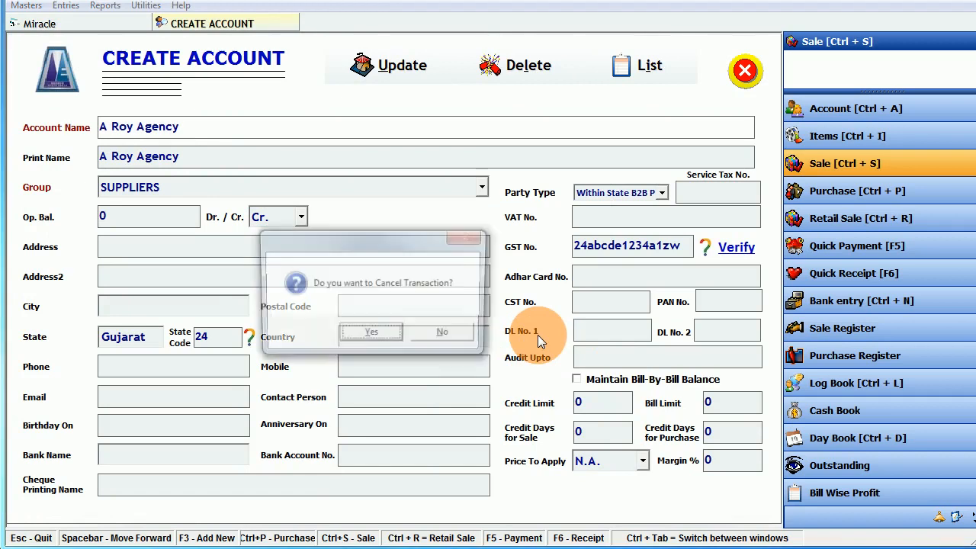
left_click(372, 336)
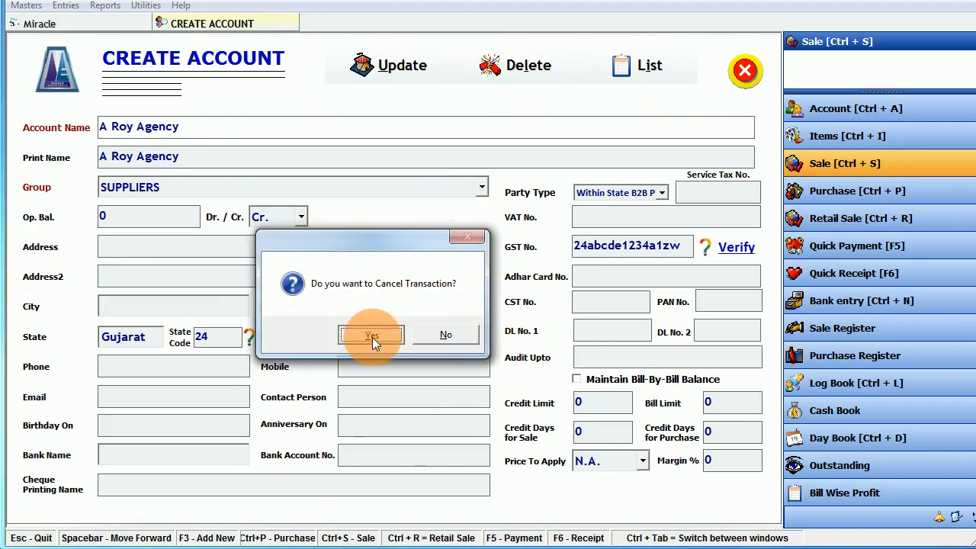
left_click(415, 60)
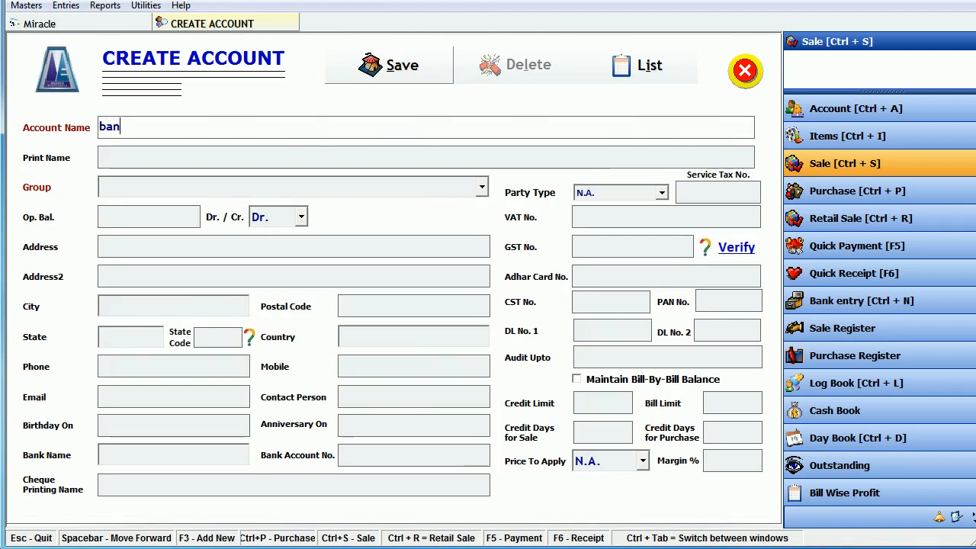
- Save the new account 'Bank Name' under the Bank Accounts group
key("Return")
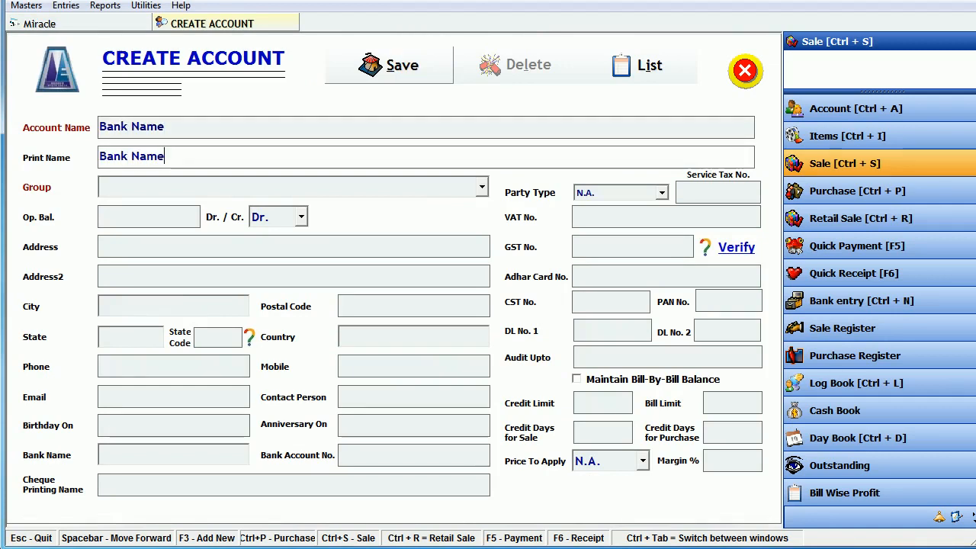
key("Return")
key("Return")
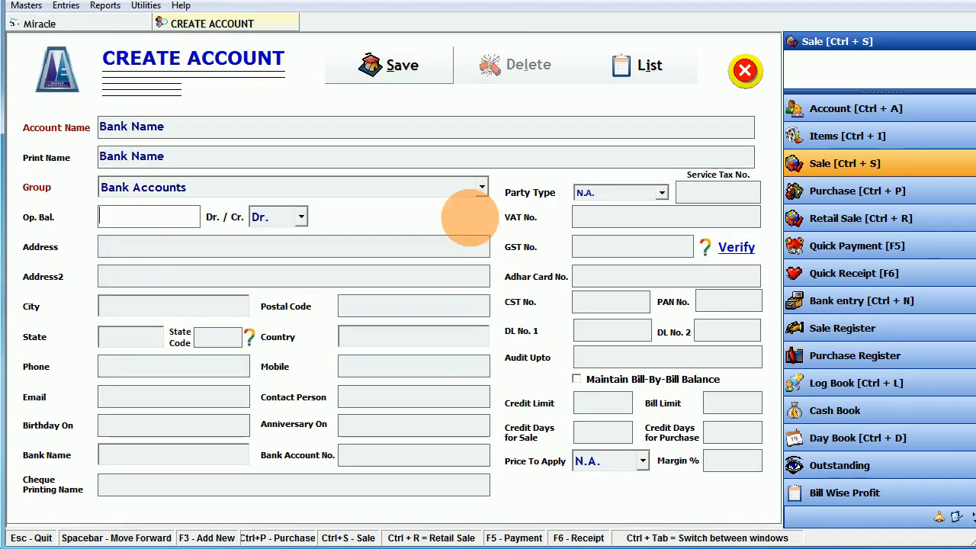
left_click(463, 187)
left_click(149, 190)
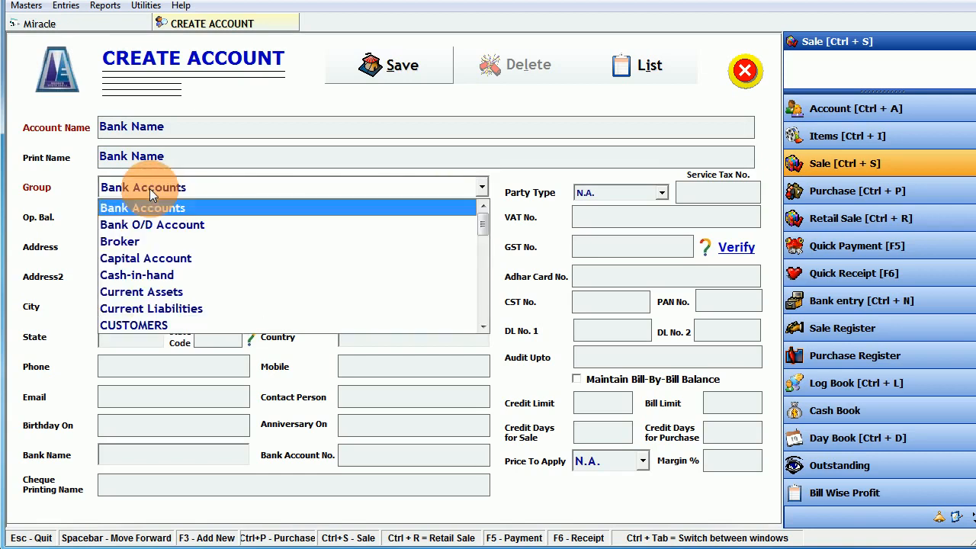
scroll(137, 275, "down", 2)
scroll(141, 305, "down", 6)
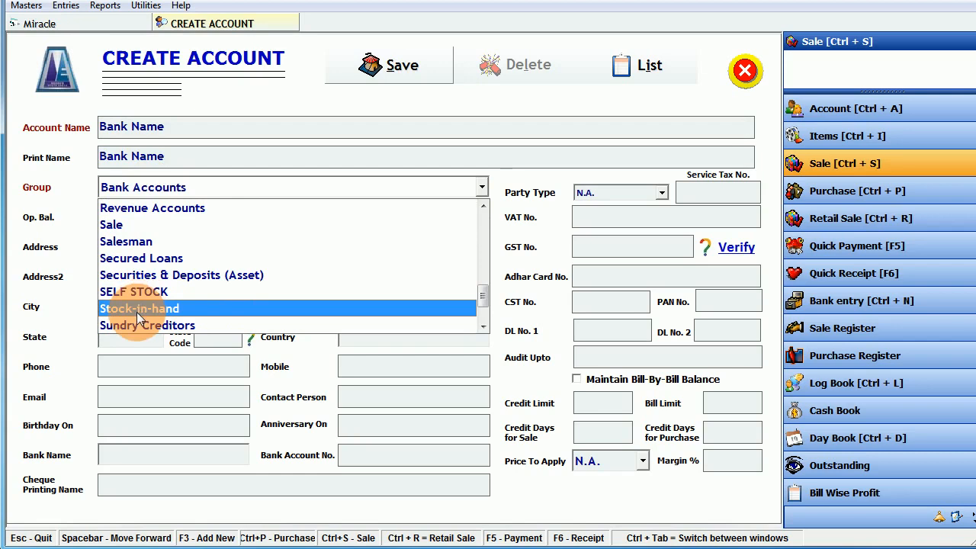
scroll(137, 312, "down", 2)
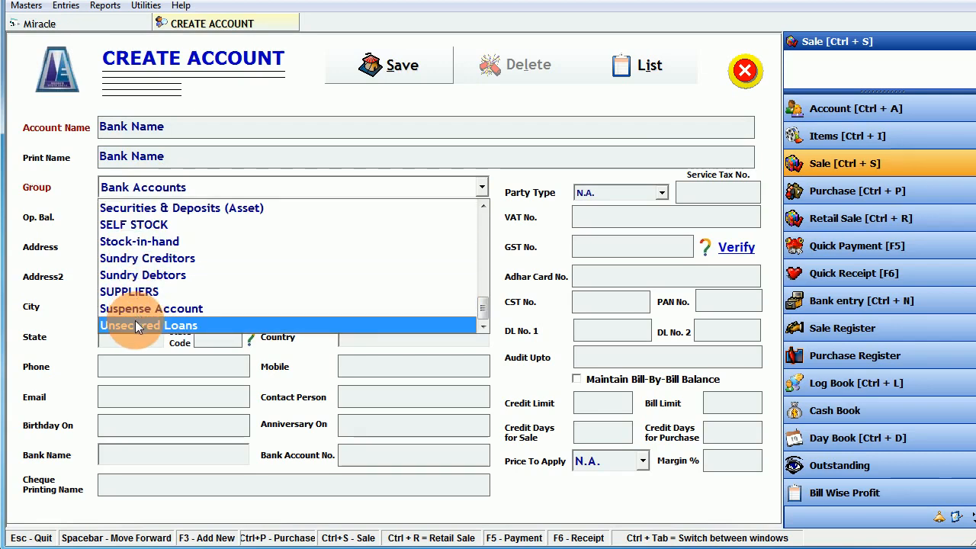
scroll(139, 267, "up", 3)
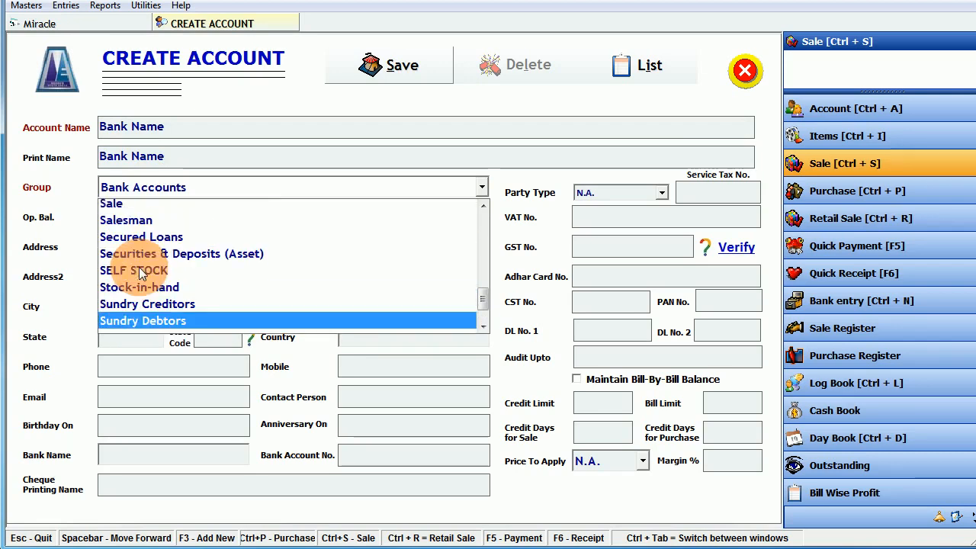
scroll(140, 274, "up", 5)
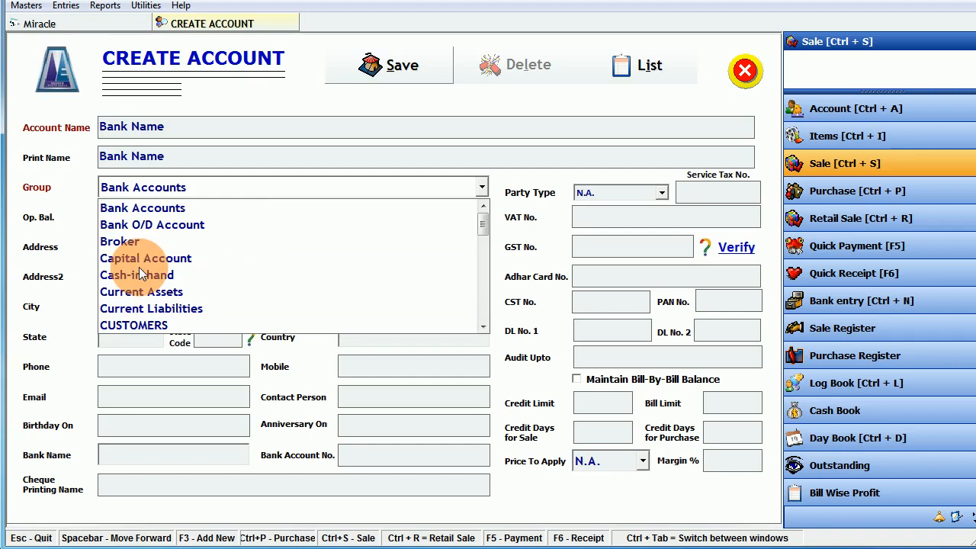
left_click(142, 208)
left_click(384, 67)
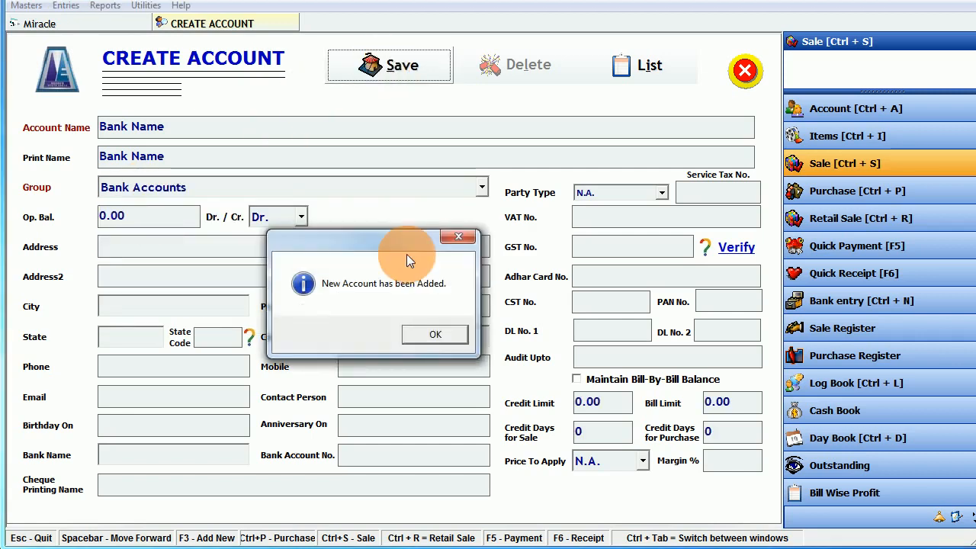
left_click(414, 329)
- Acknowledge the saved account, then view the Account Group master and close it
left_click(739, 73)
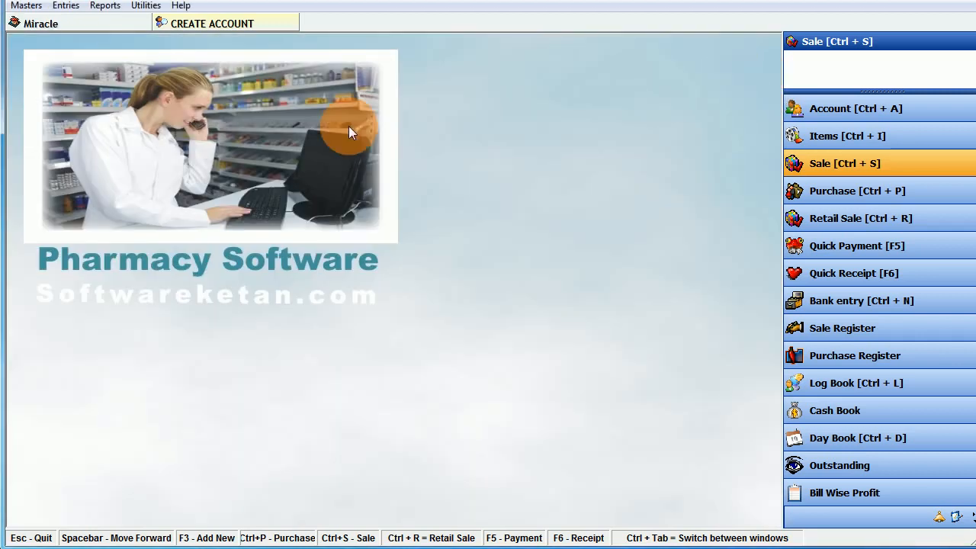
left_click(26, 6)
left_click(80, 38)
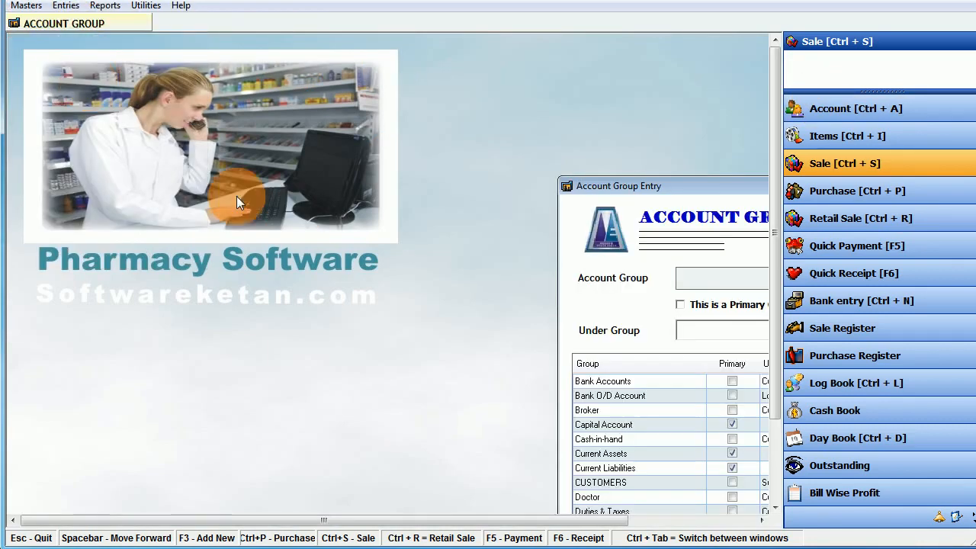
left_click_drag(665, 181, 257, 83)
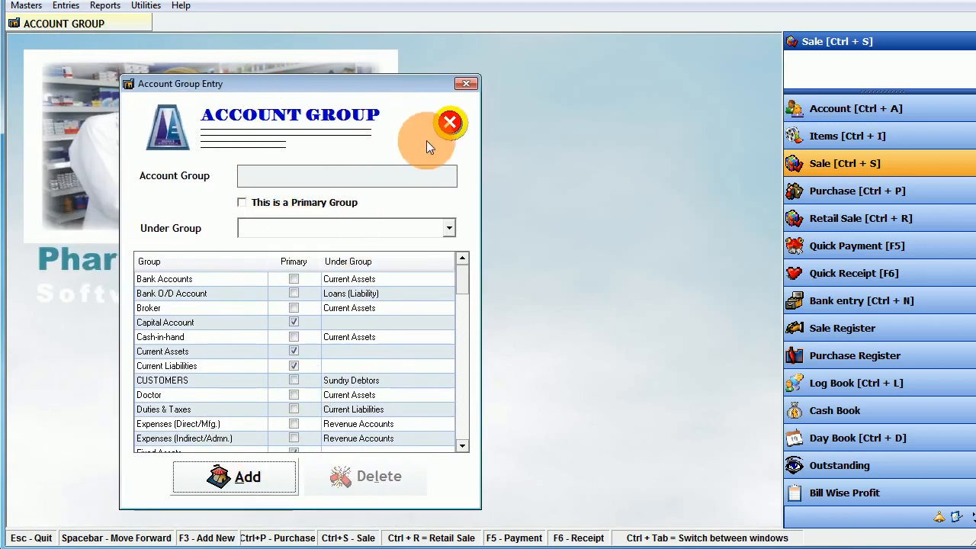
left_click(450, 123)
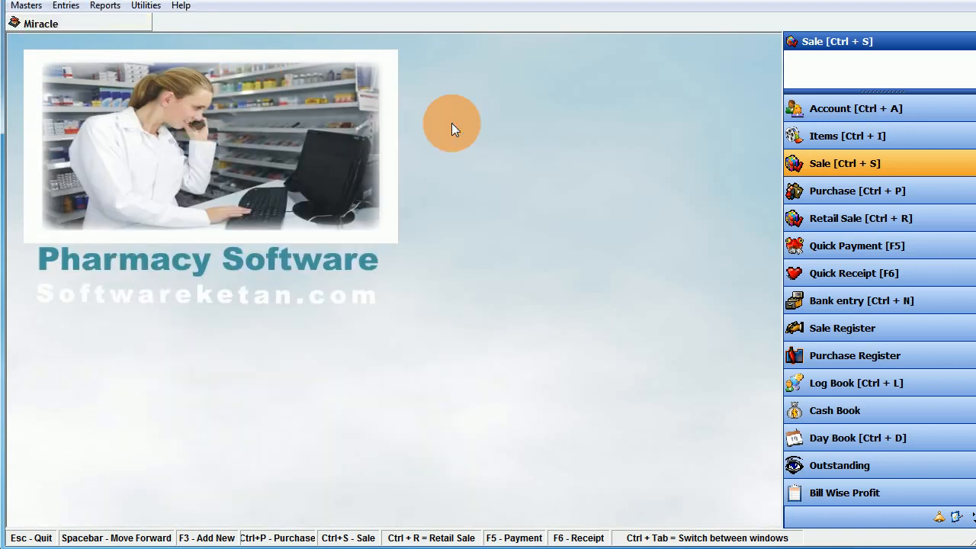
- Check the 05% GST tax slab (2.5% CGST, 2.5% SGST) and save it unchanged
left_click(20, 6)
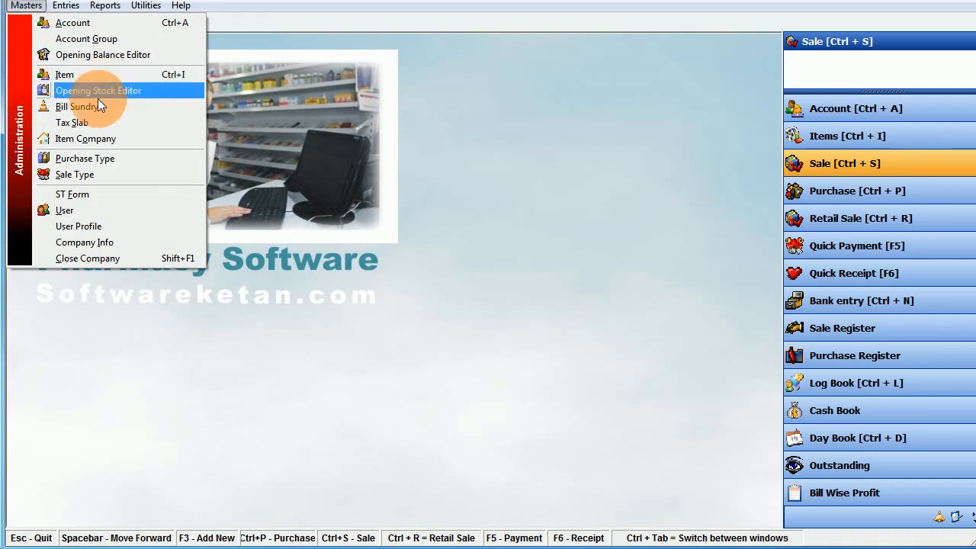
left_click(94, 120)
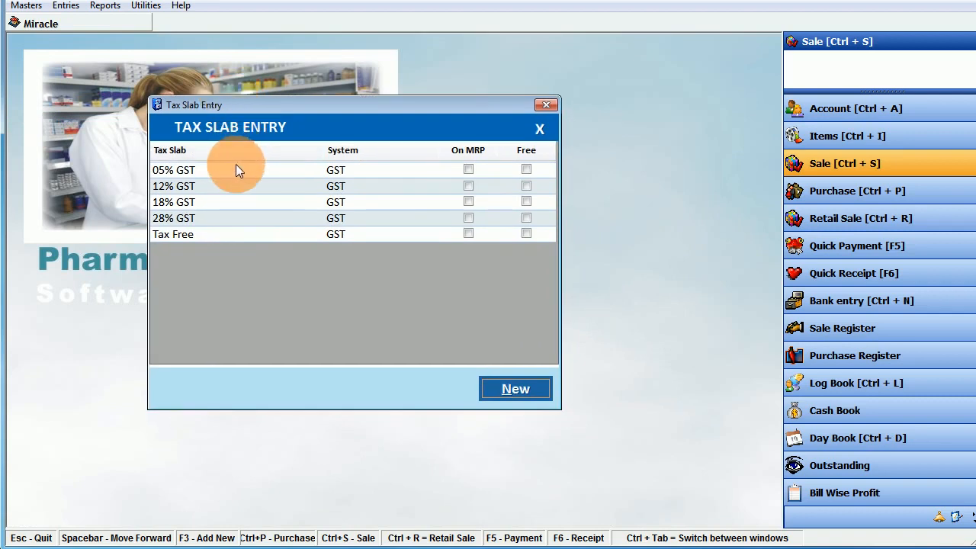
double_click(237, 167)
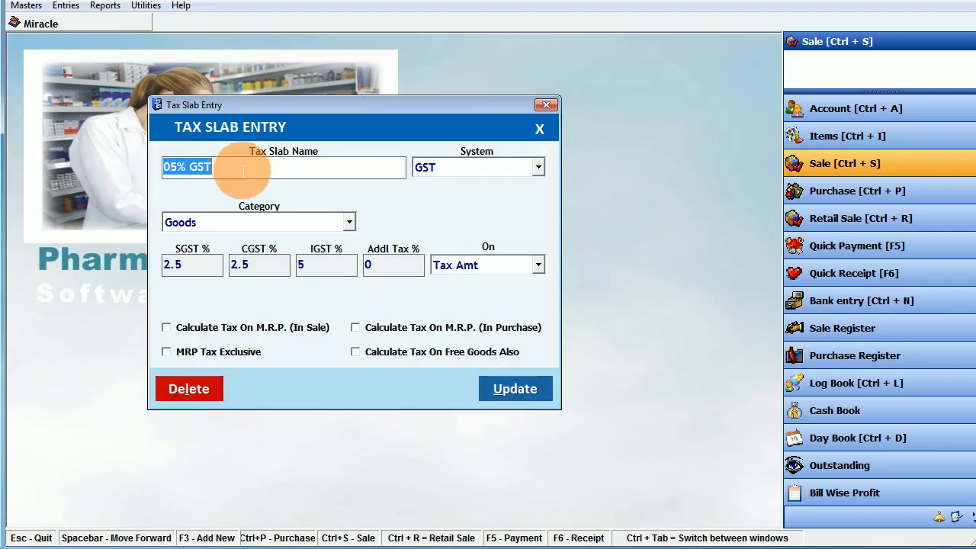
left_click(263, 270)
left_click(193, 274)
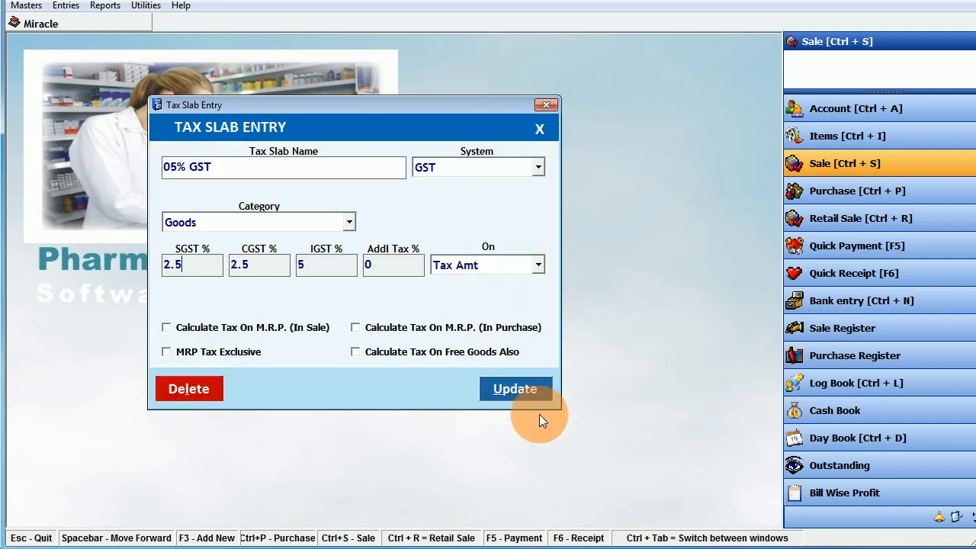
left_click(536, 131)
left_click(533, 129)
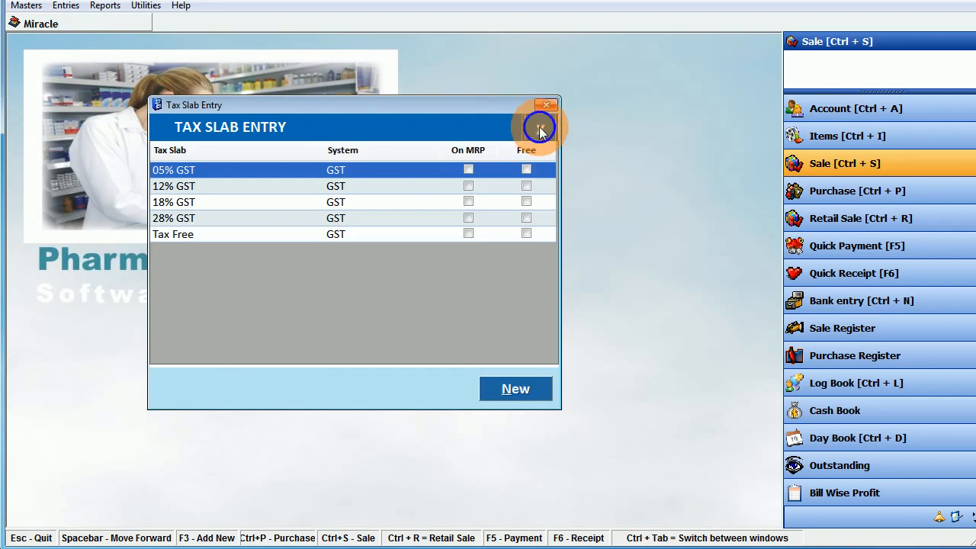
- View the Item Company list and close it
left_click(23, 6)
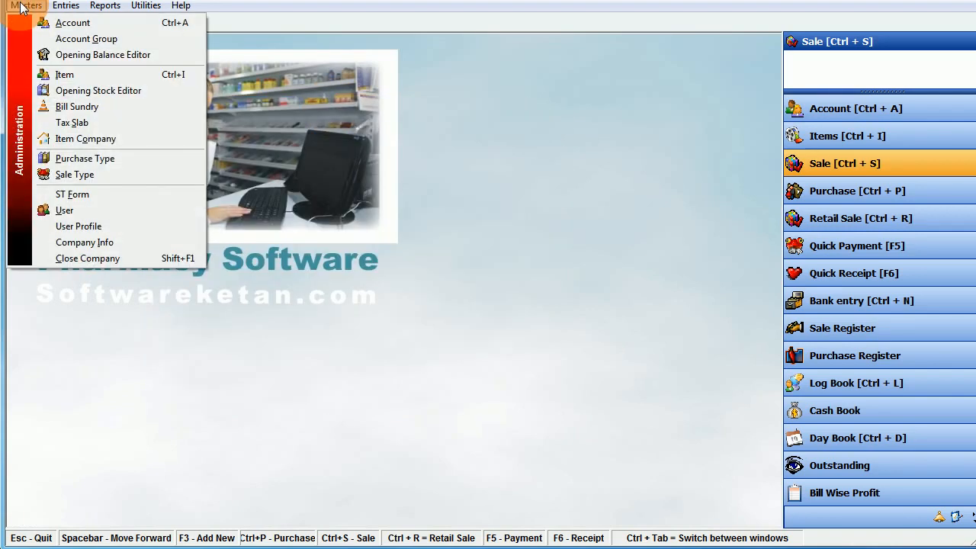
left_click(80, 140)
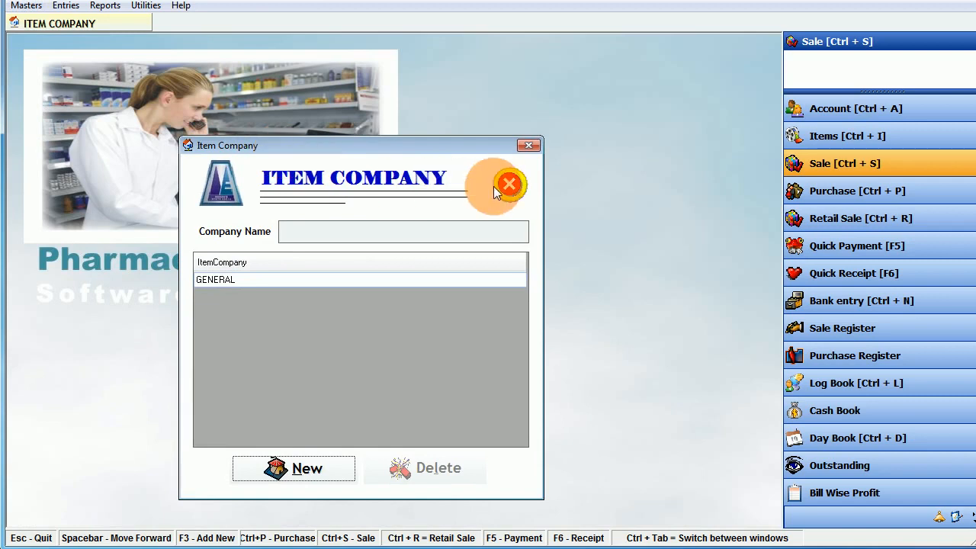
left_click(507, 185)
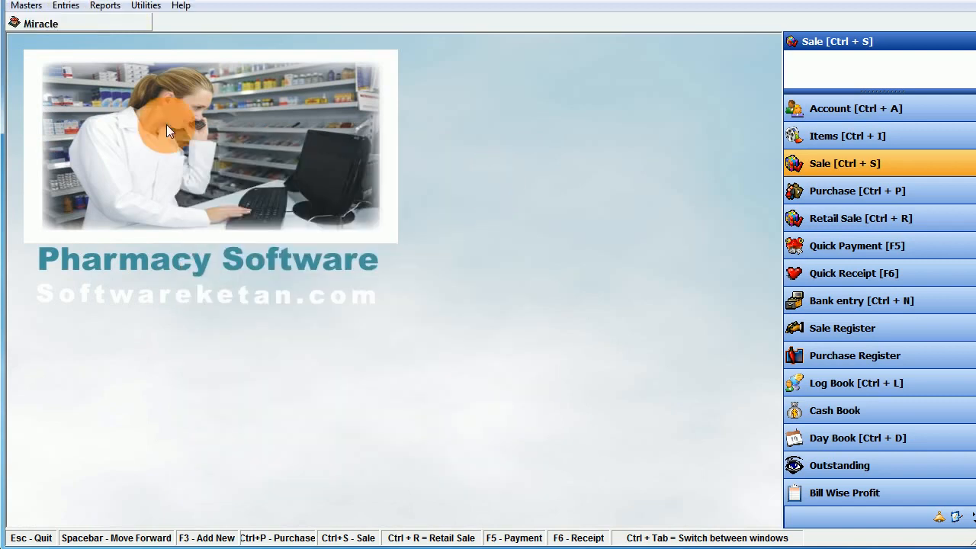
left_click(24, 6)
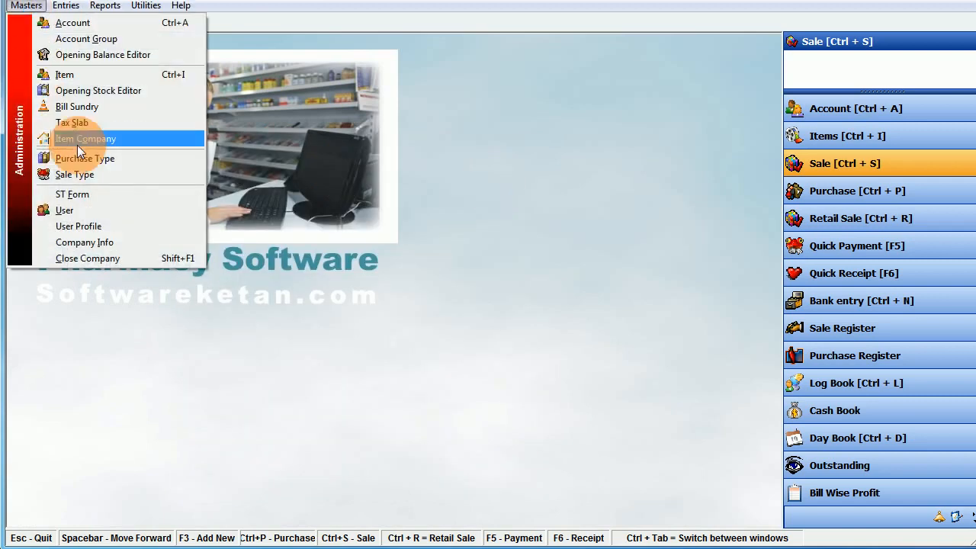
left_click(80, 174)
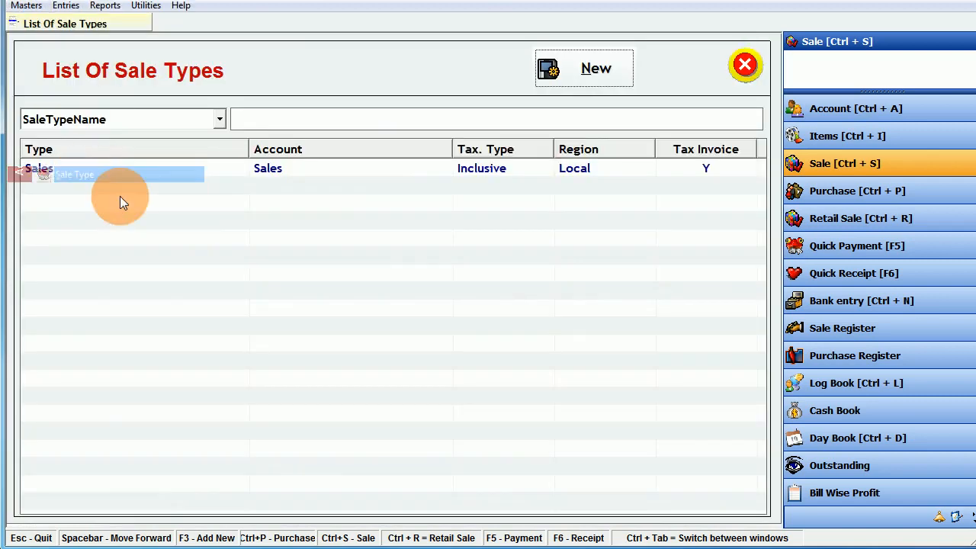
double_click(420, 168)
left_click(91, 240)
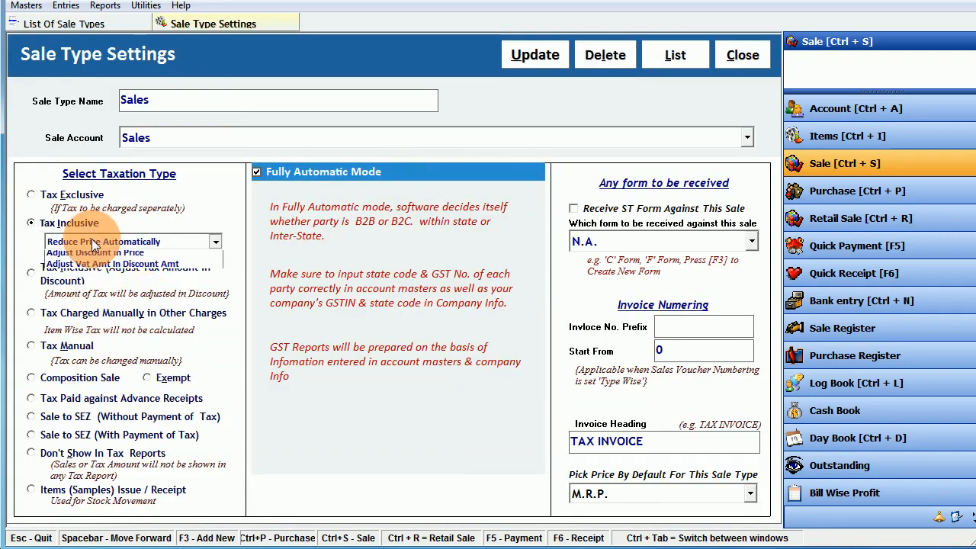
left_click(92, 239)
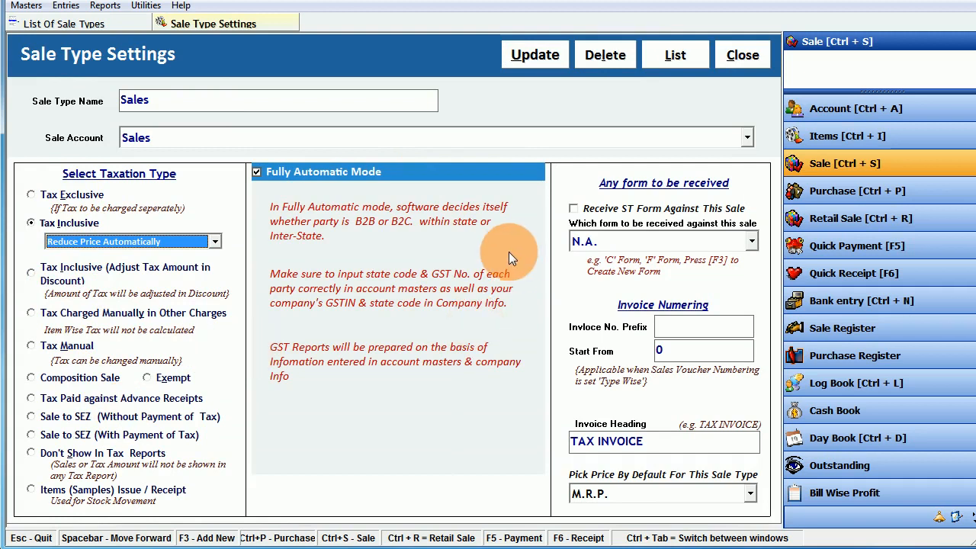
key("Escape")
left_click(363, 338)
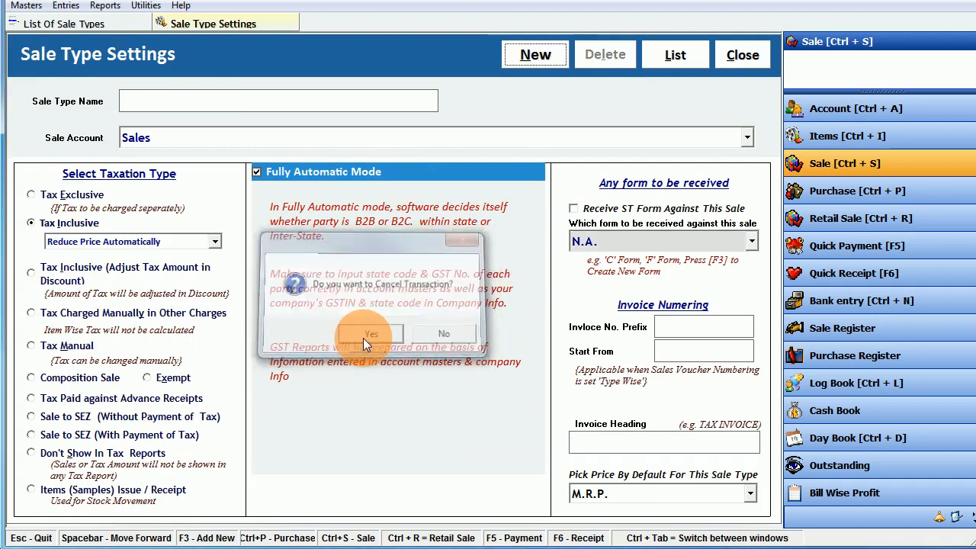
key("Escape")
key("Escape")
left_click(30, 6)
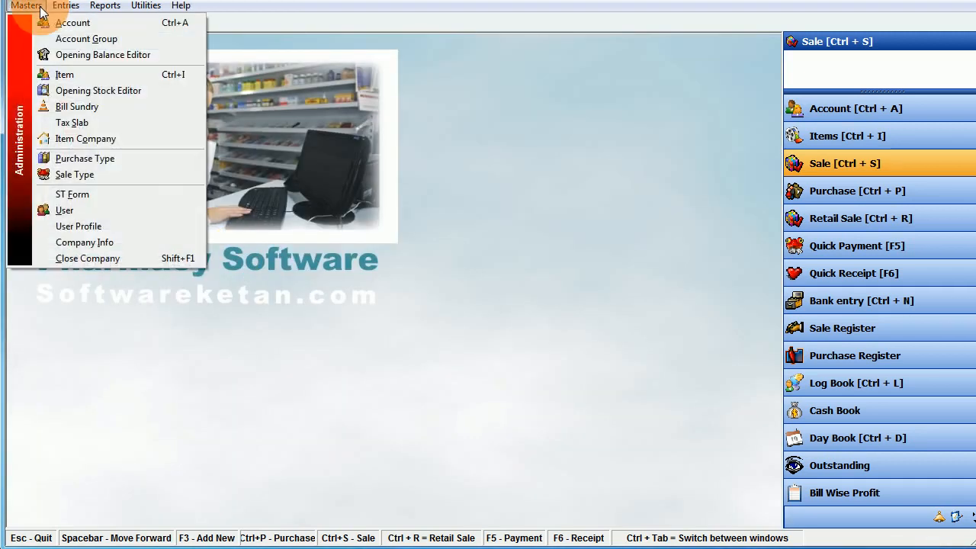
left_click(80, 224)
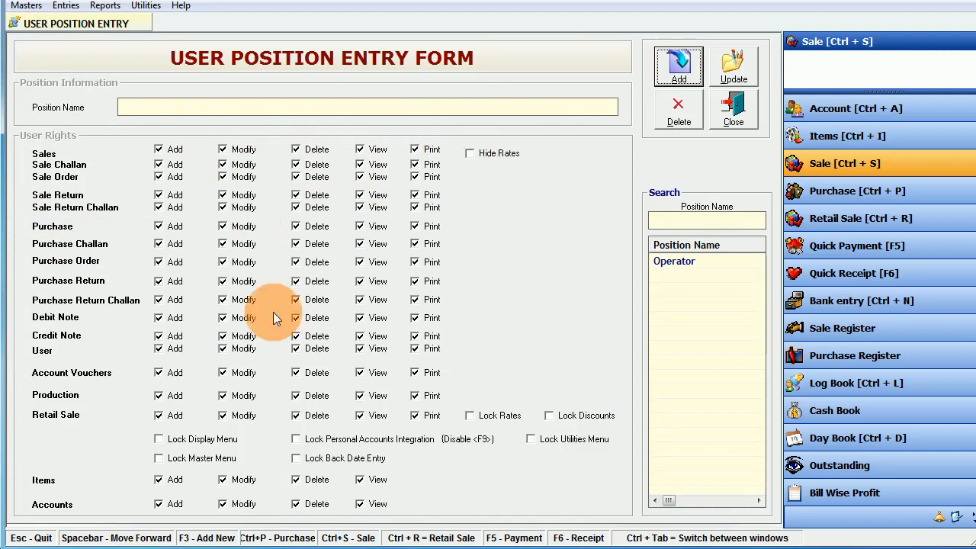
left_click(736, 115)
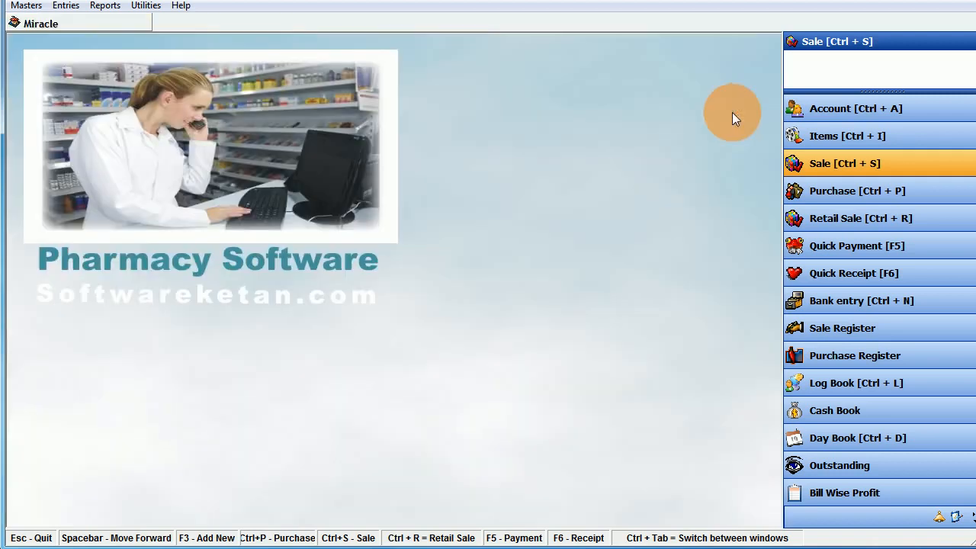
left_click(26, 5)
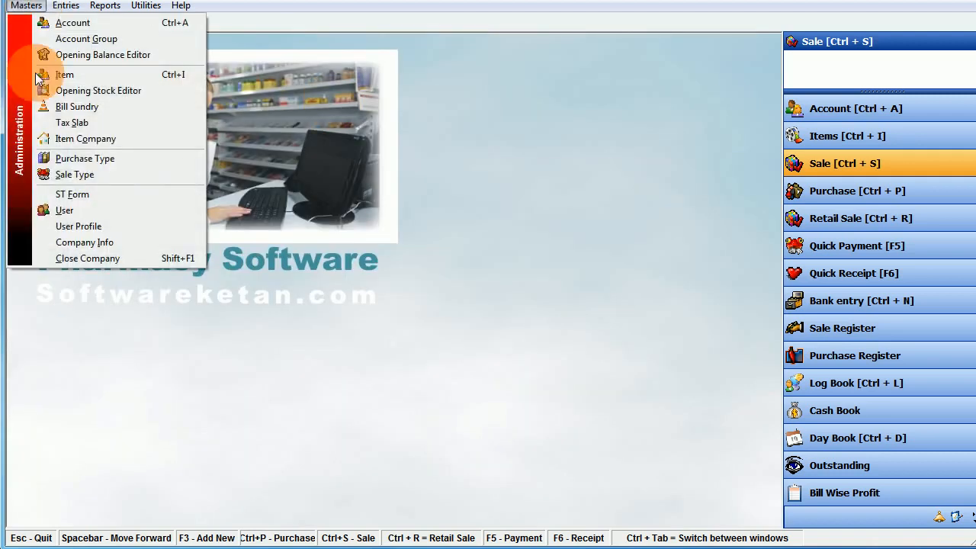
left_click(80, 206)
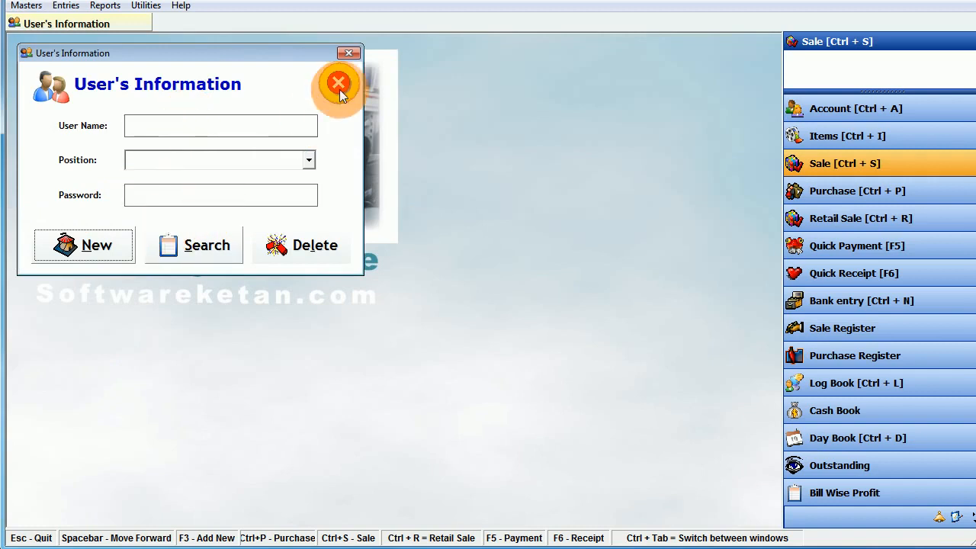
left_click(341, 83)
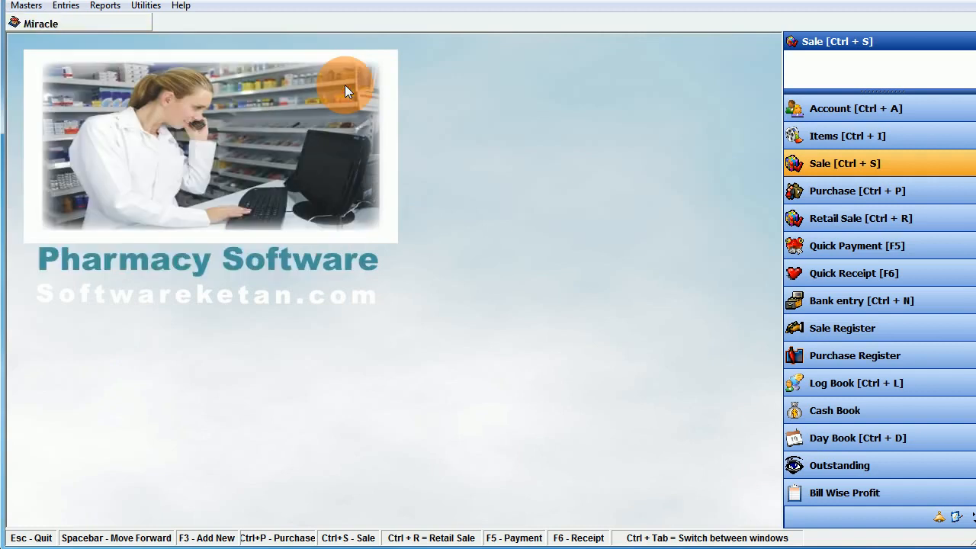
- Start a retail sale bill for one pack and one loose Ciplox 100tab, batch ABC-123
left_click(66, 6)
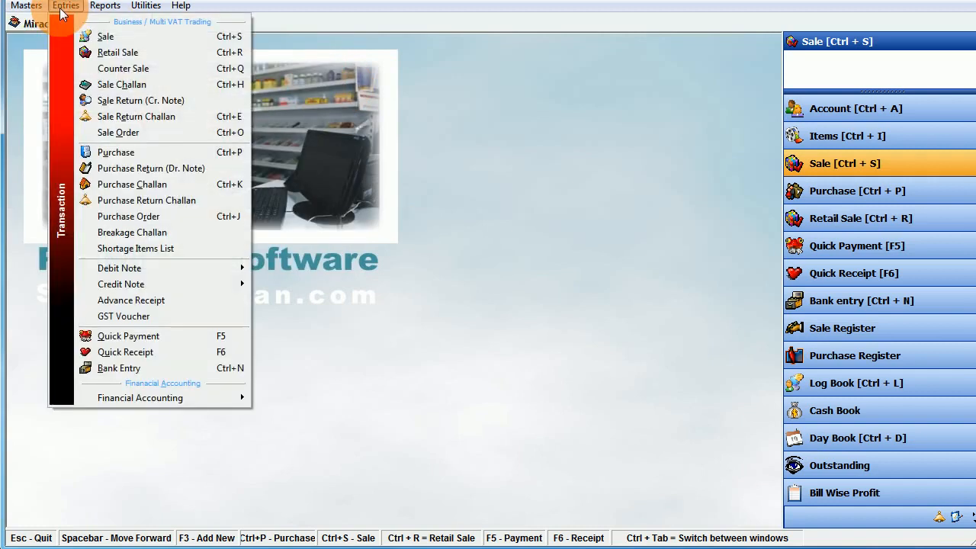
left_click(118, 52)
left_click(577, 70)
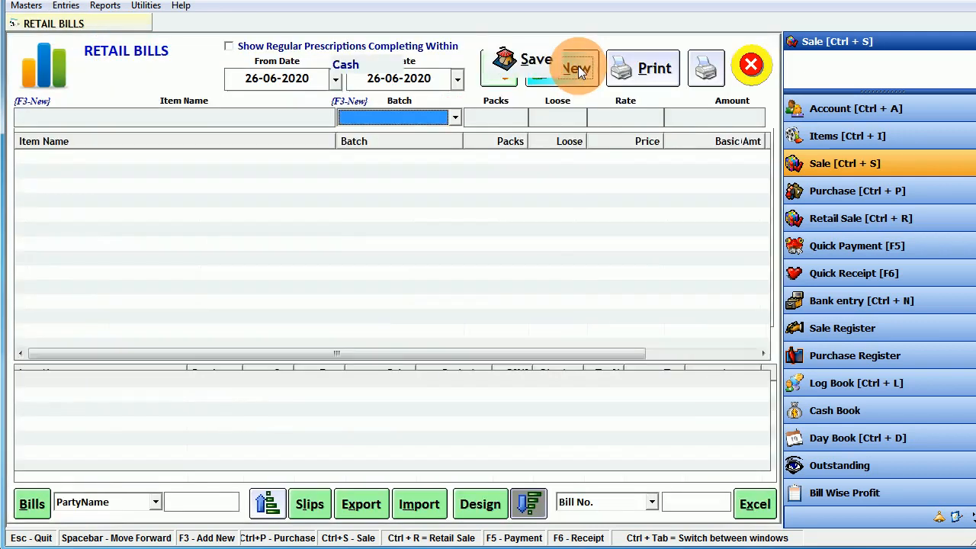
key("Return")
key("Return")
key("Return")
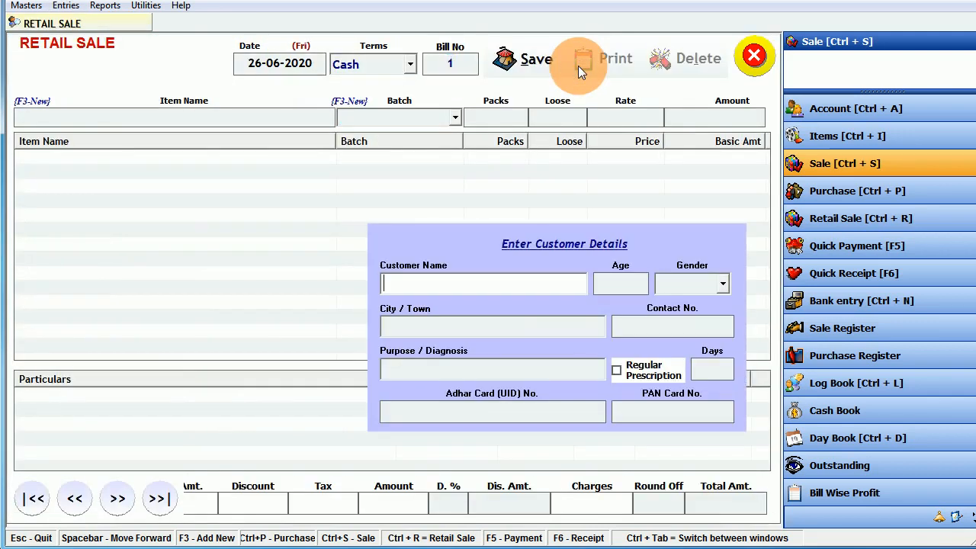
key("Return")
key("Return")
key("Return")
key("Return")
key("Return")
key("Return")
key("Return")
key("Return")
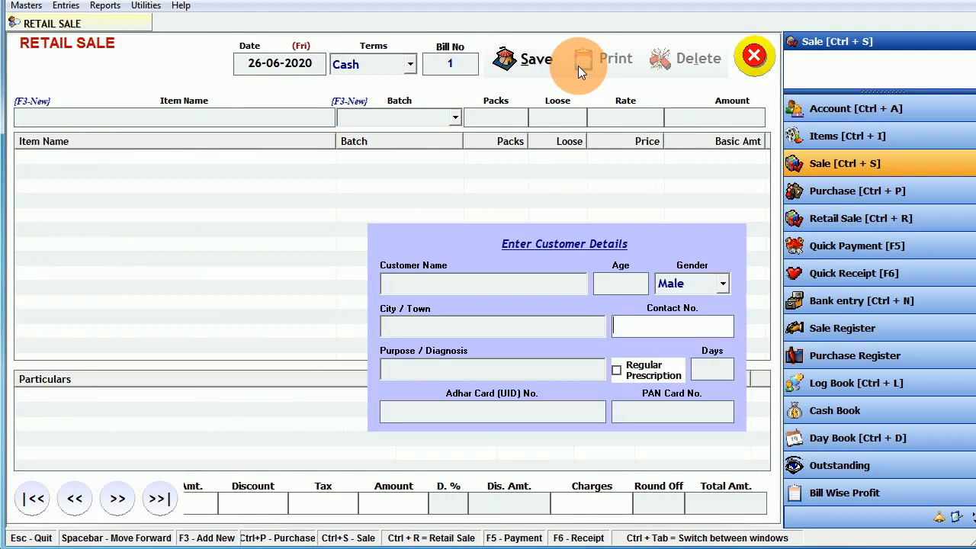
key("Return")
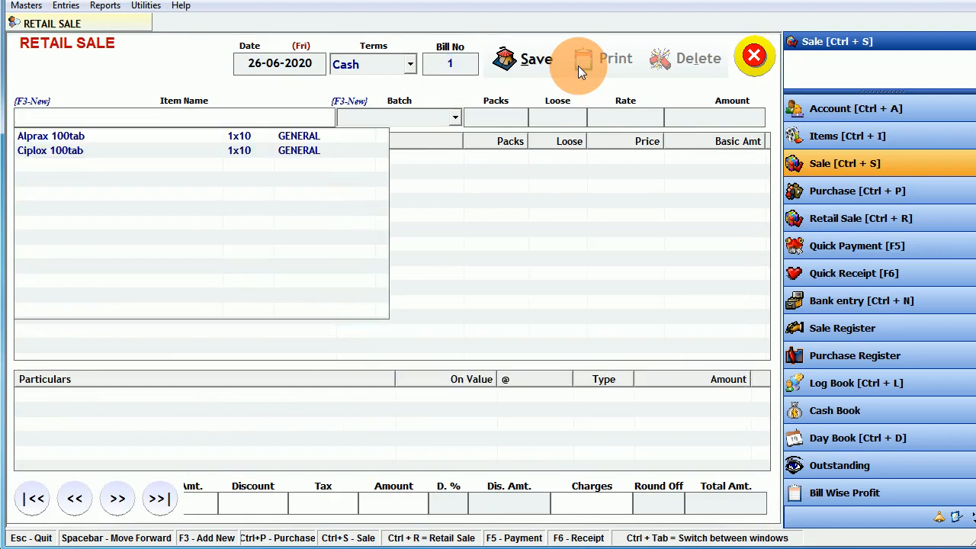
key("Down")
key("Down")
key("Return")
key("Return")
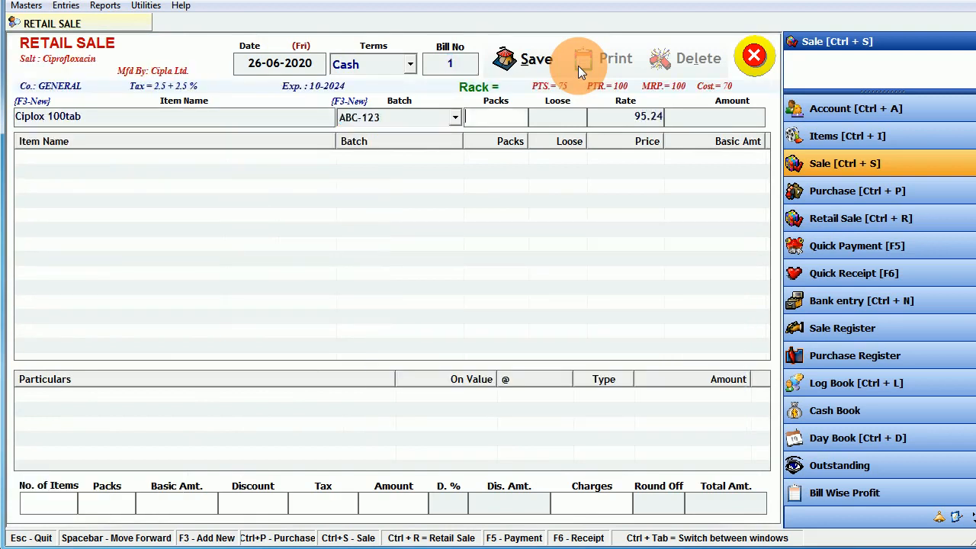
type("1")
key("Return")
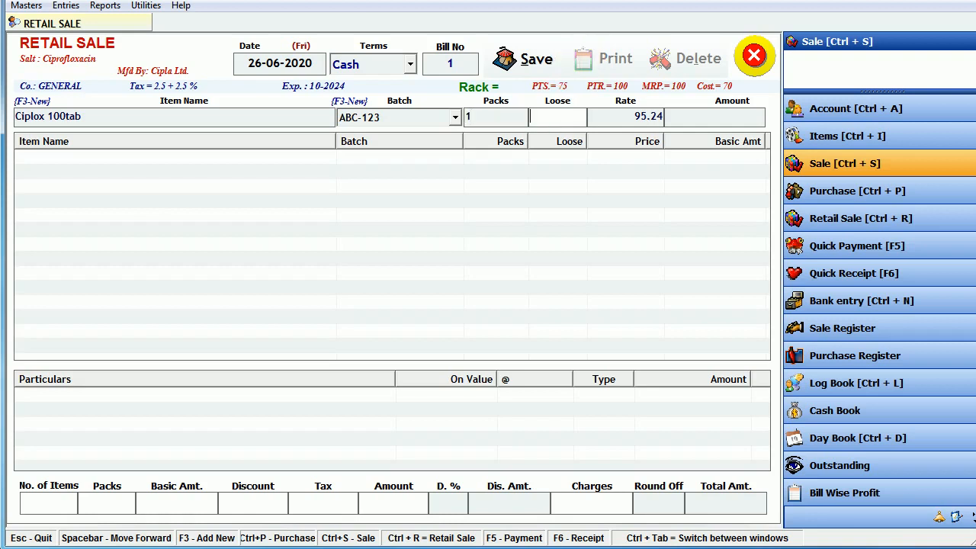
type("1")
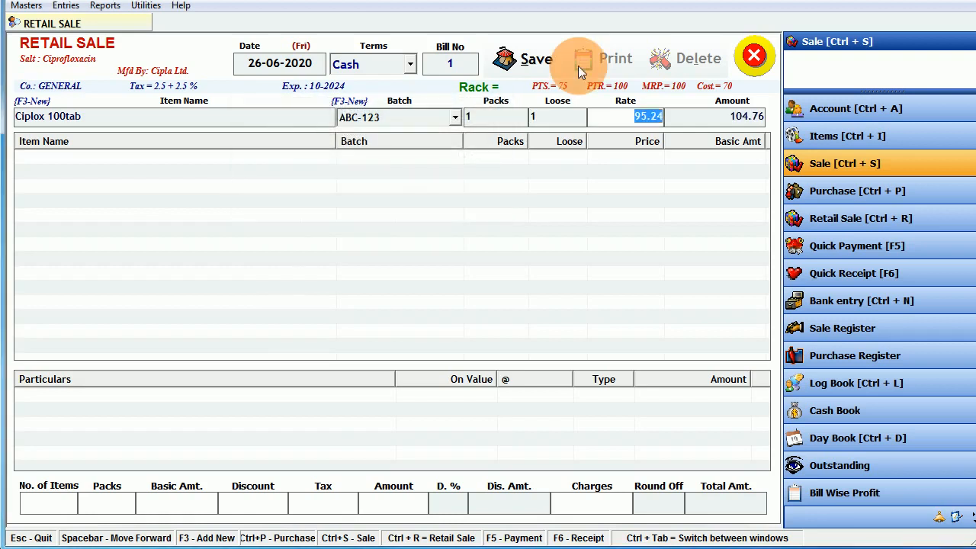
key("Return")
- Cancel the unsaved retail sale bill and close the Retail Sale form
left_click(556, 223)
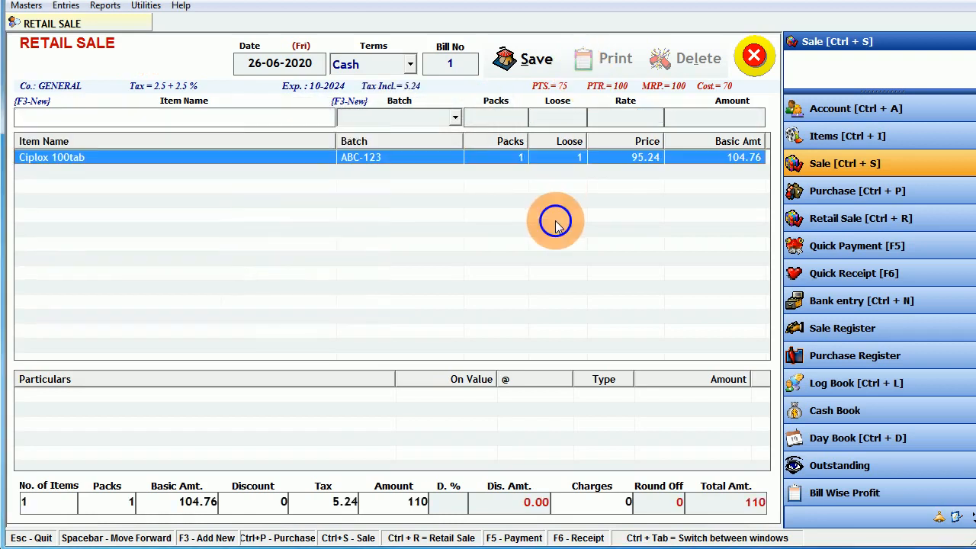
left_click(754, 54)
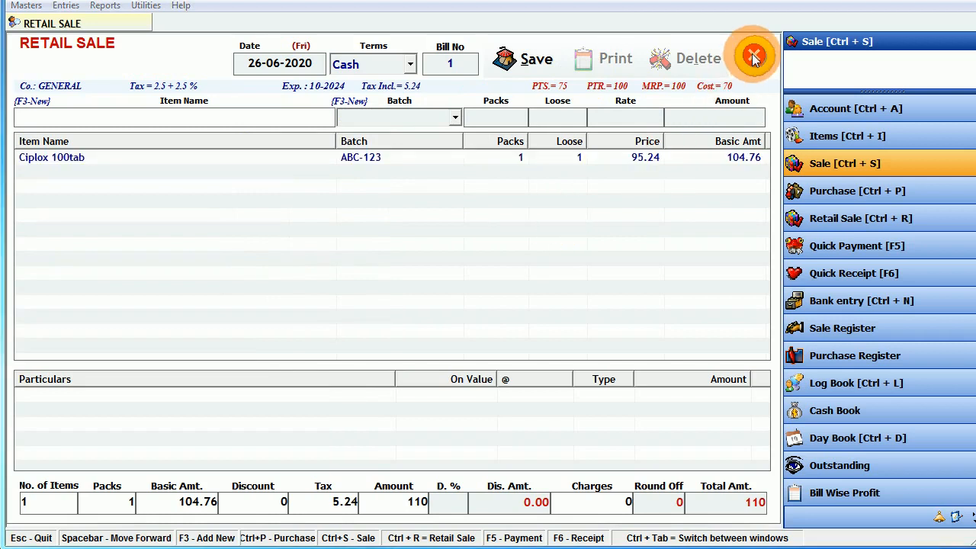
left_click(382, 329)
left_click(740, 61)
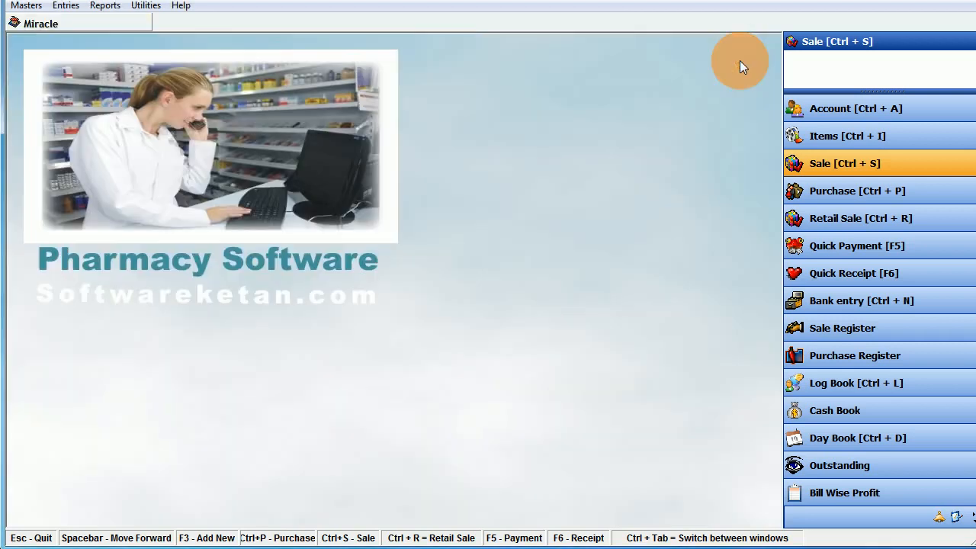
- Start a new counter sale with tax treatment set to Inclusive
left_click(78, 7)
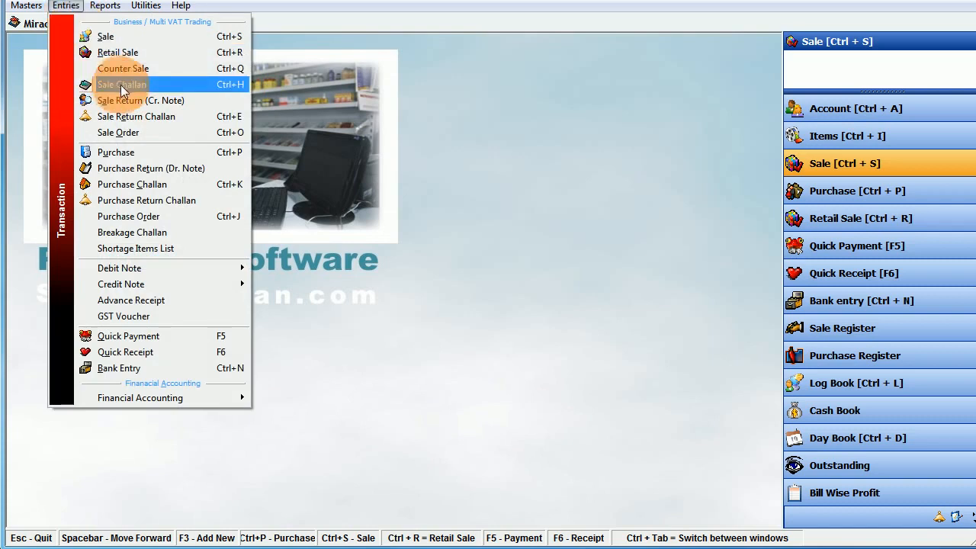
left_click(140, 68)
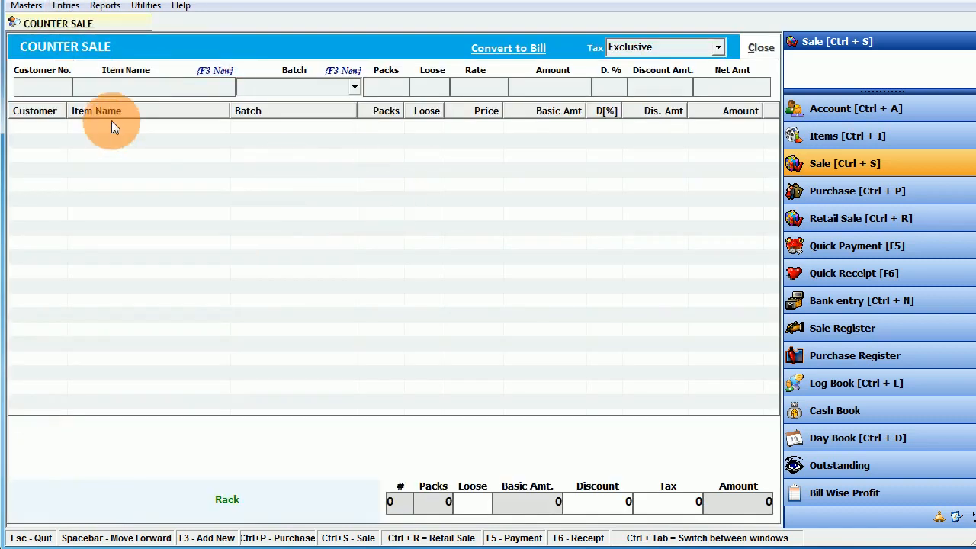
left_click(717, 47)
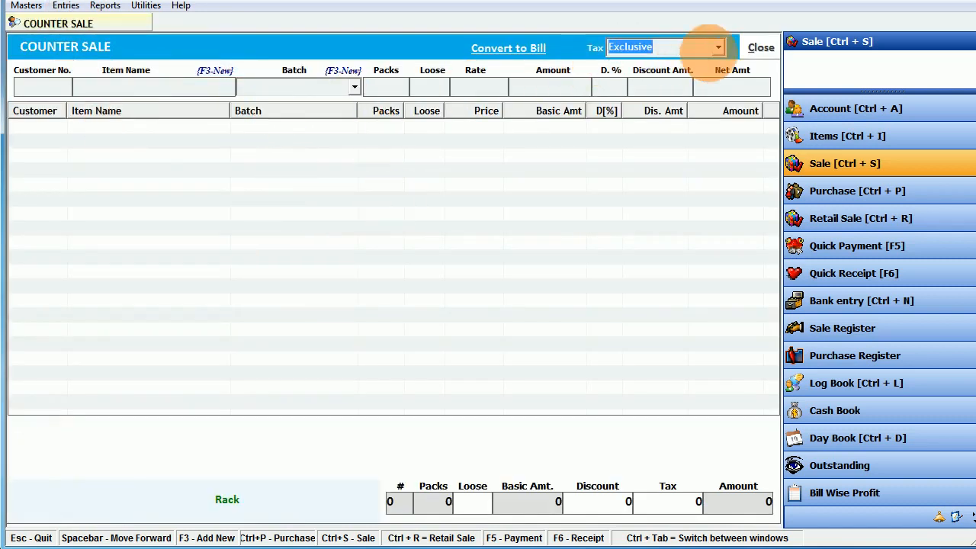
left_click(650, 79)
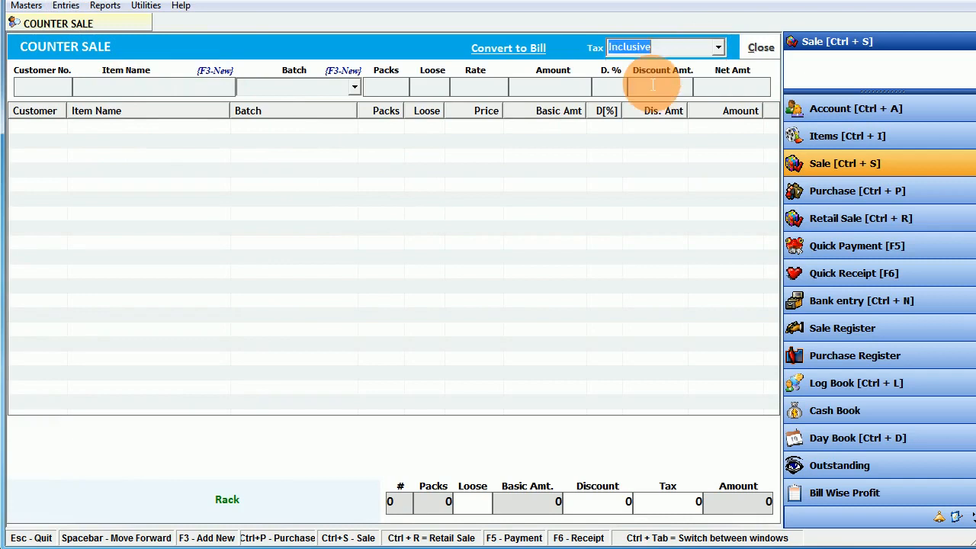
key("Return")
- Add 2 loose Ciplox 100tab, batch ABC-123, for customer 1
key("Return")
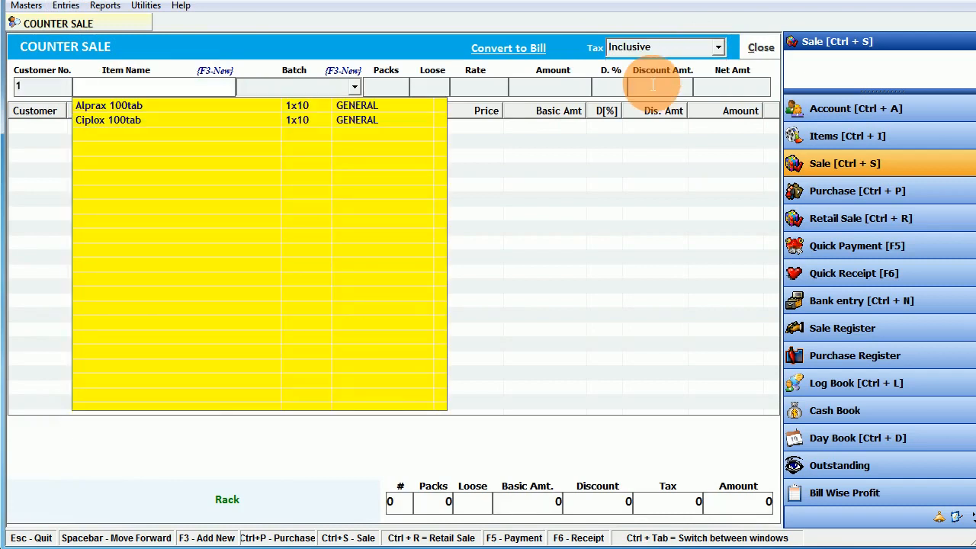
key("Down")
key("Down")
key("Return")
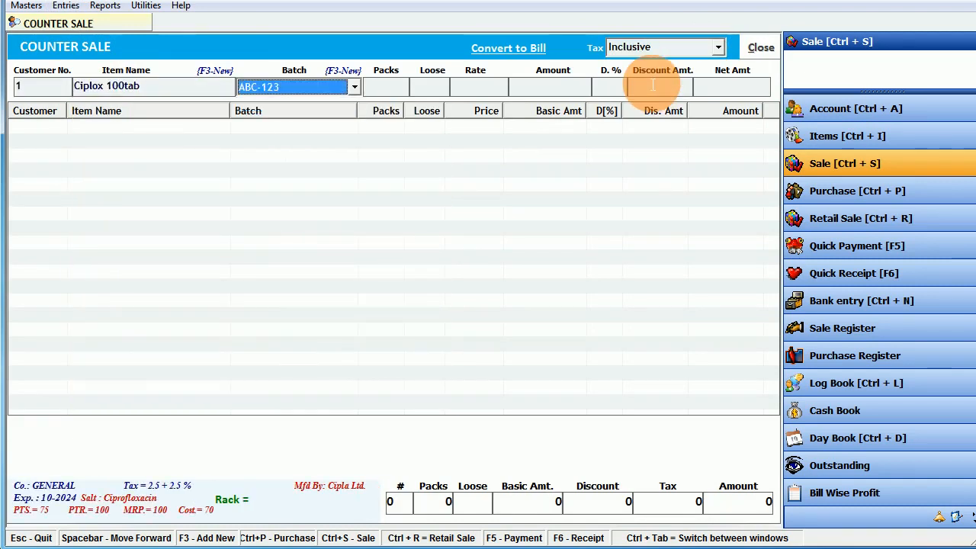
key("Return")
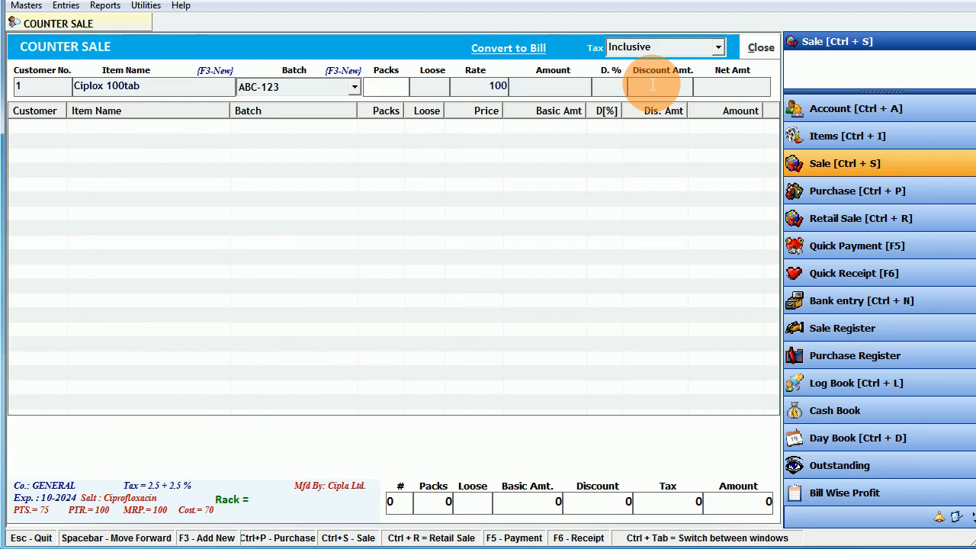
key("Return")
type("2")
key("Return")
key("Return")
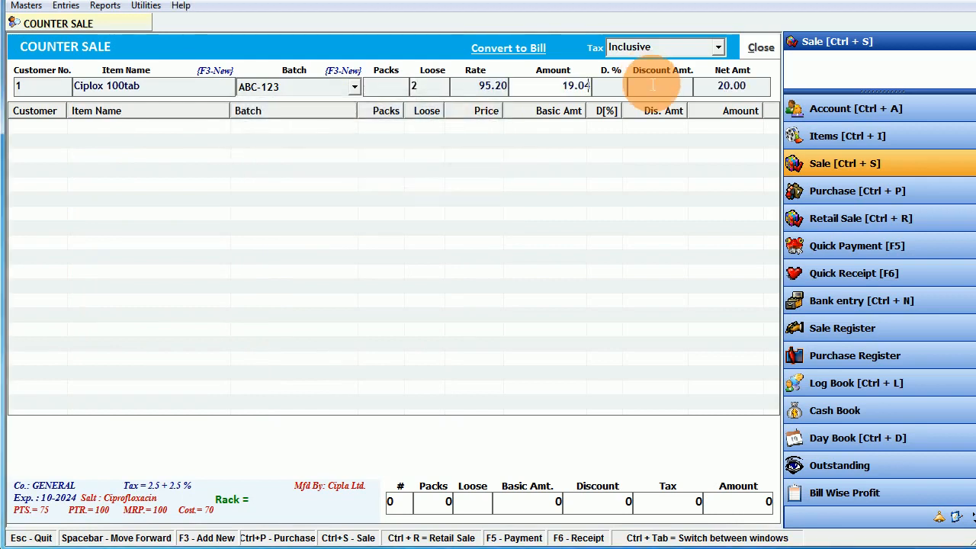
key("Return")
key("Return")
key("Return")
key("Return")
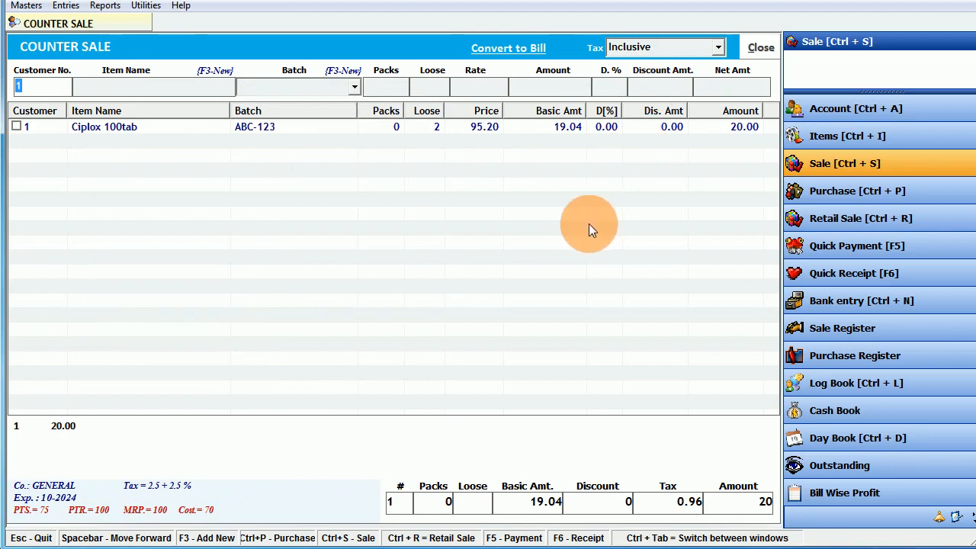
left_click(589, 224)
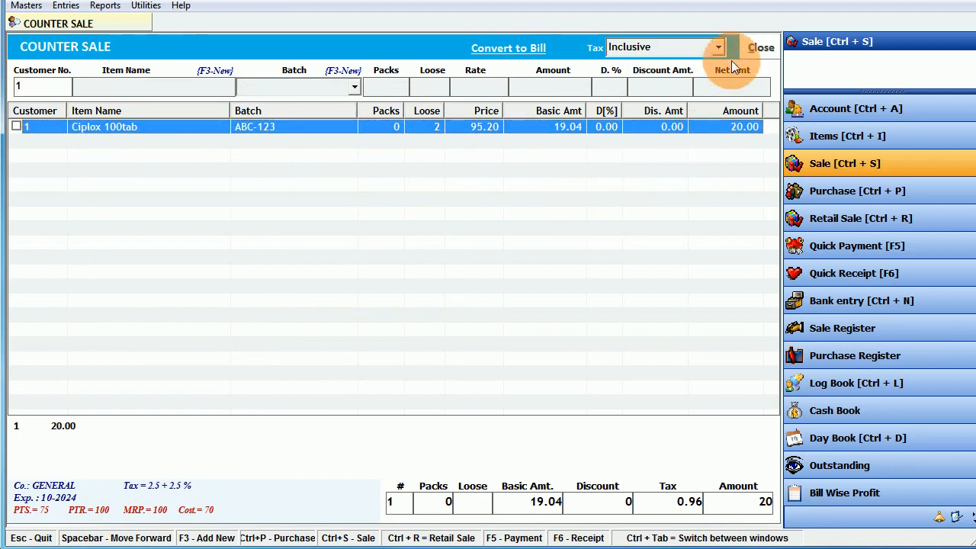
- Close the counter sale, reopen it to check the entry, and close it again
left_click(756, 47)
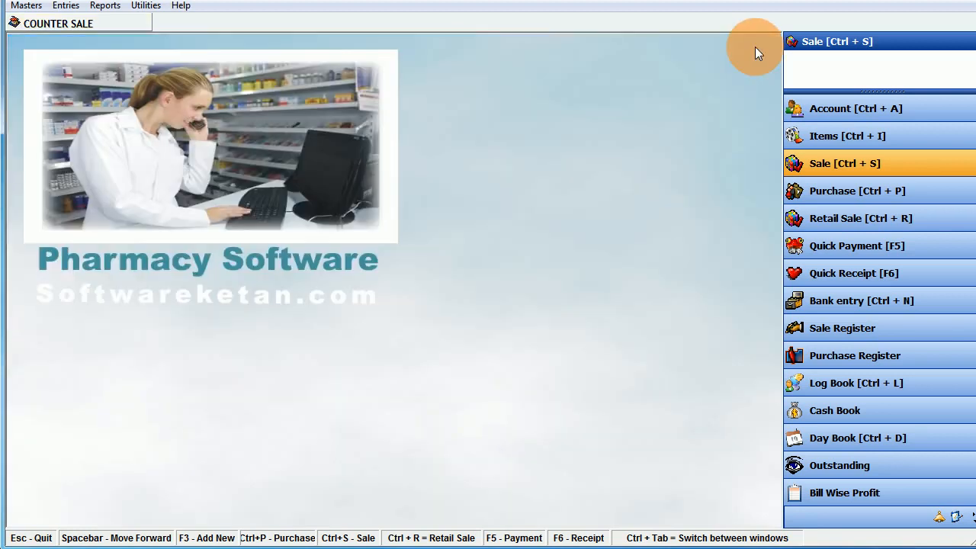
left_click(74, 13)
left_click(76, 66)
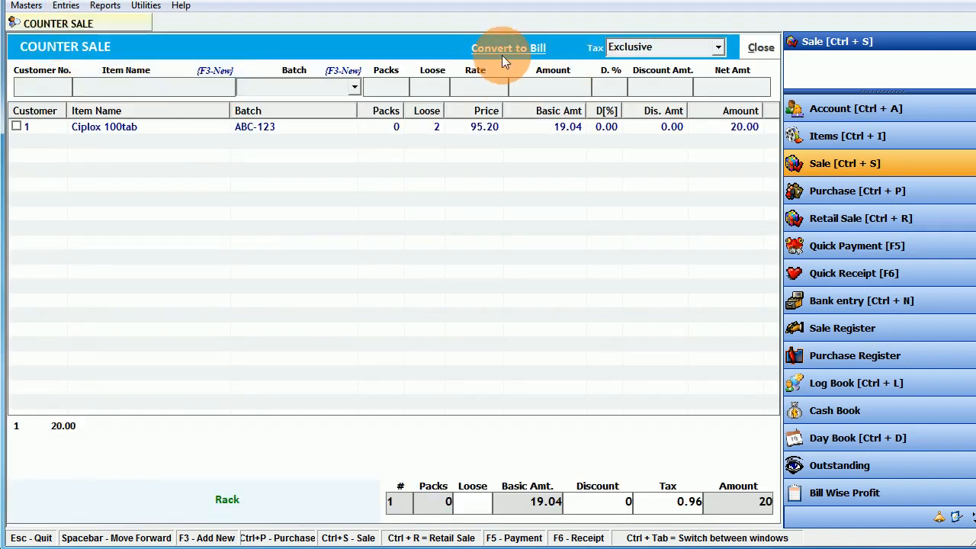
left_click(759, 47)
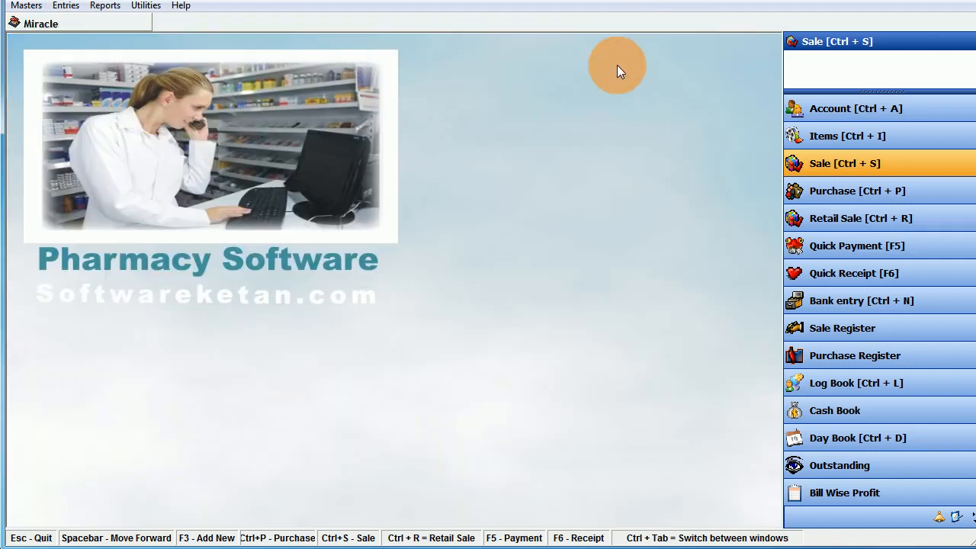
- Open the Entries menu to show the transaction entry types
left_click(67, 6)
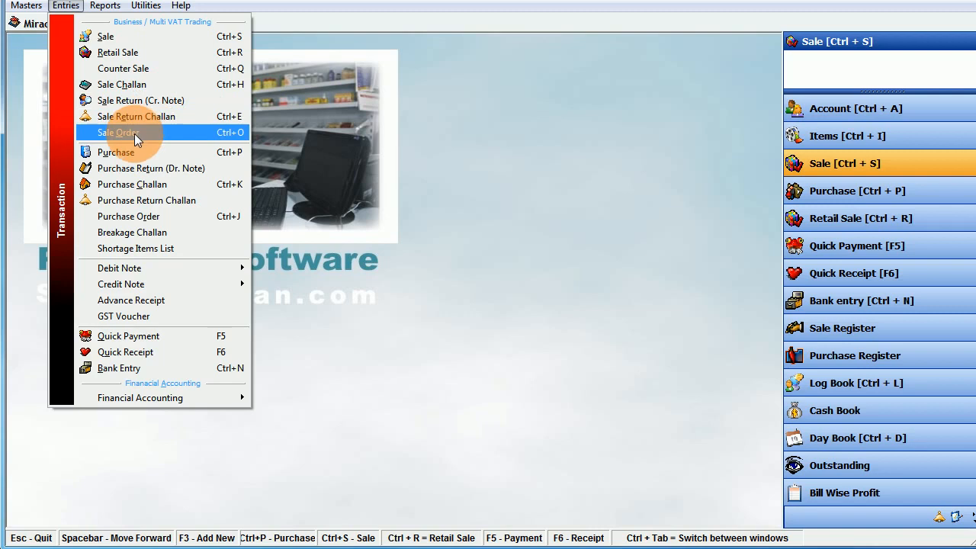
- Open a new purchase order, then cancel it unsaved and close the register
left_click(207, 217)
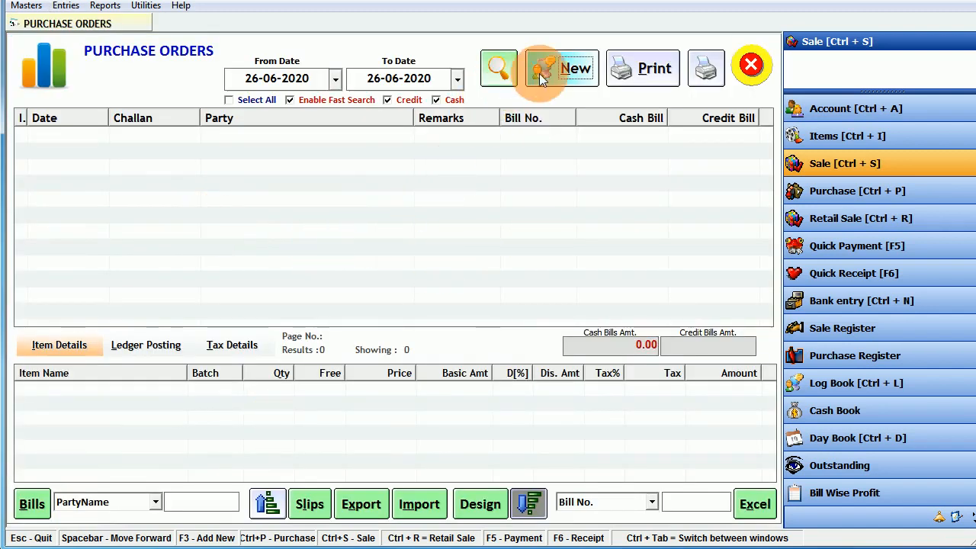
left_click(562, 68)
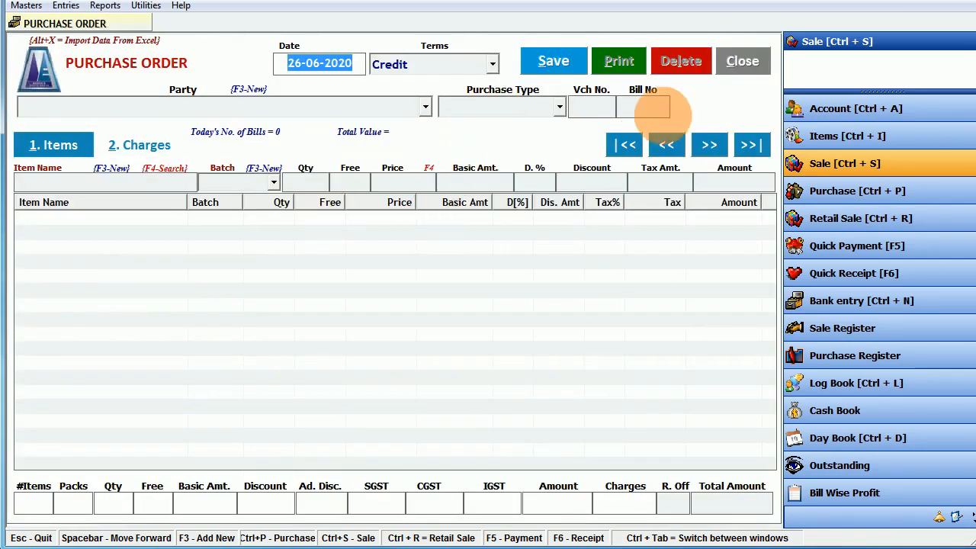
left_click(730, 64)
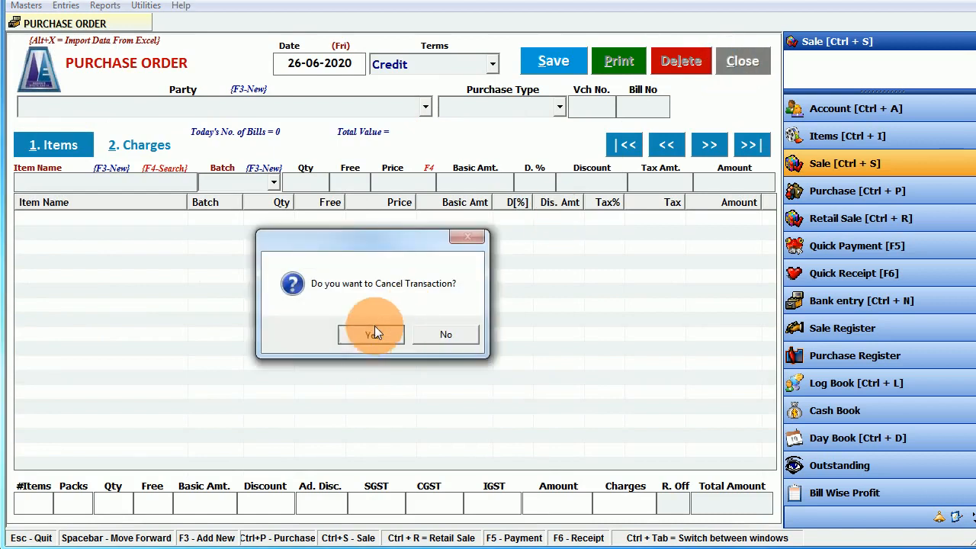
left_click(371, 334)
left_click(721, 64)
- Open a blank GST voucher, then close it and the GST Vouchers register
left_click(61, 6)
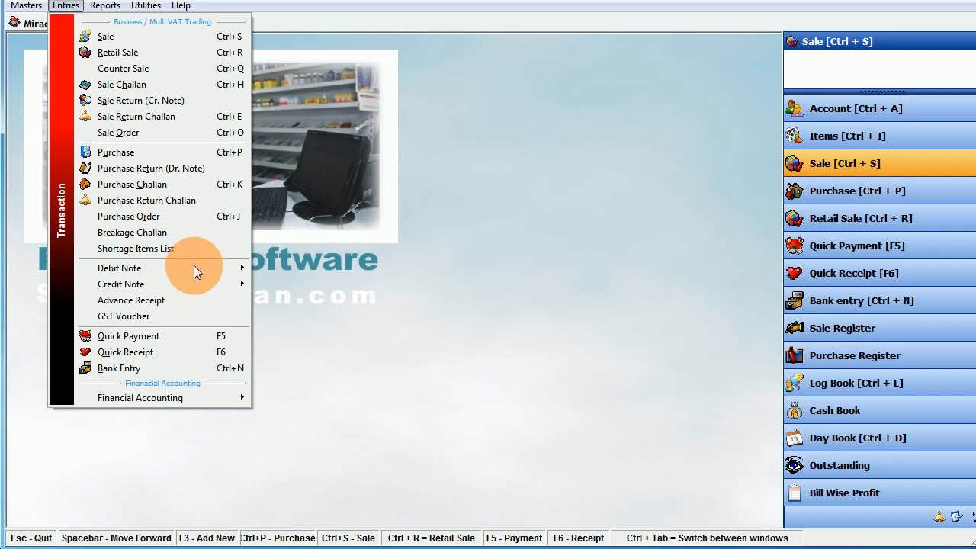
mouse_move(166, 286)
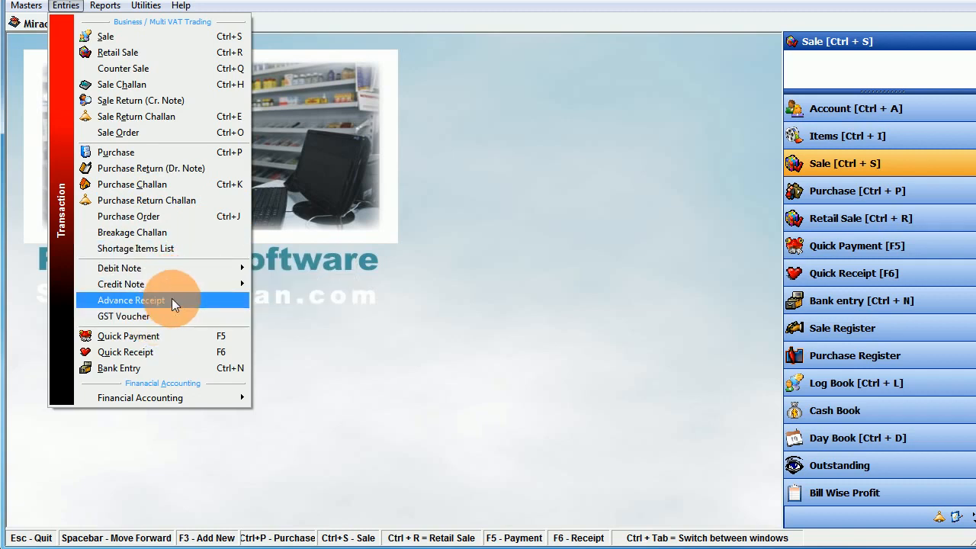
left_click(164, 315)
left_click(656, 55)
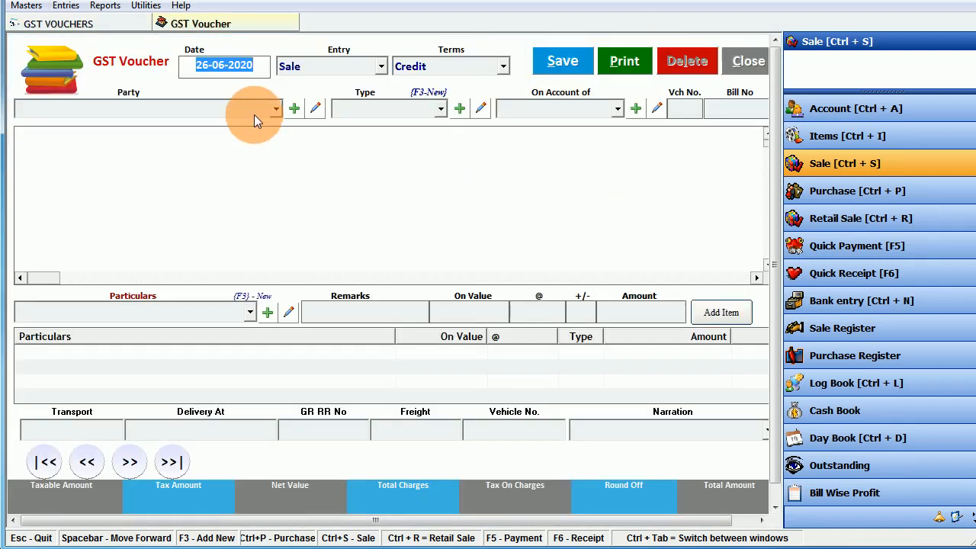
left_click(741, 62)
left_click(752, 56)
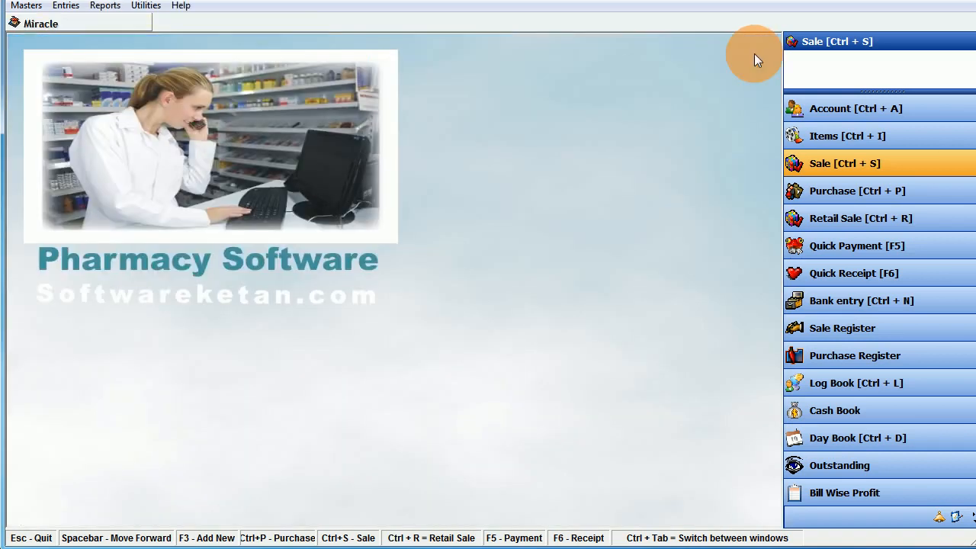
- Save a Quick Payment of 5000 from Bank Name to A Roy Agency by cheque 12345
left_click(55, 8)
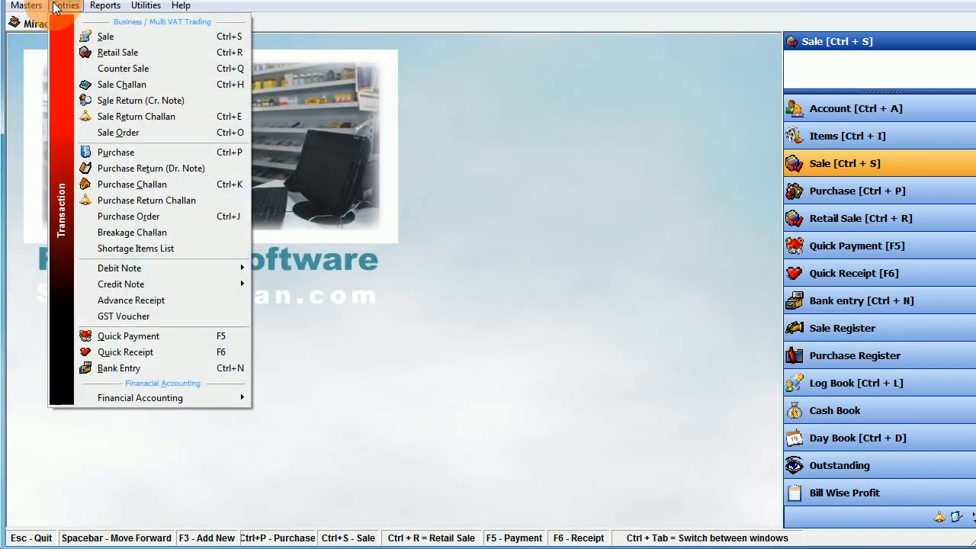
left_click(191, 336)
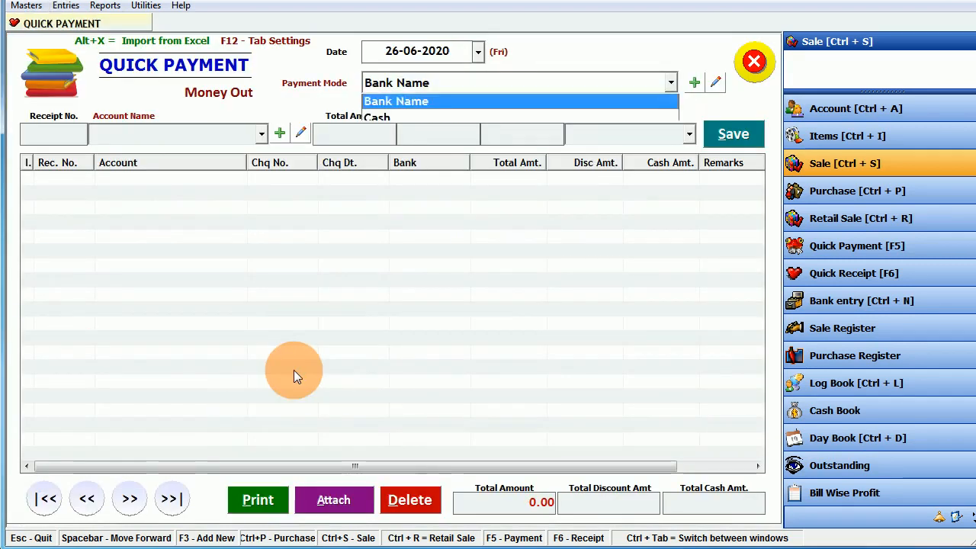
key("Return")
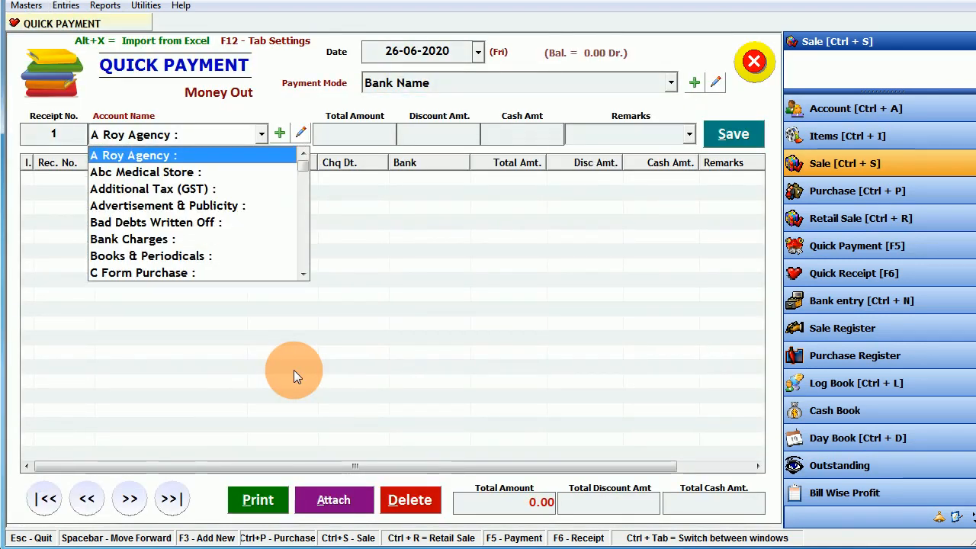
key("Return")
type("1")
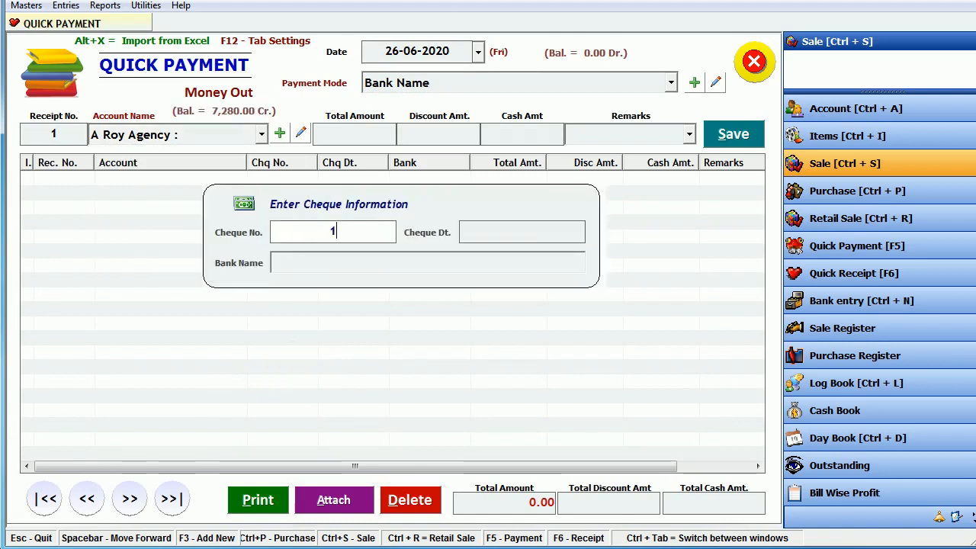
type("2345")
key("Return")
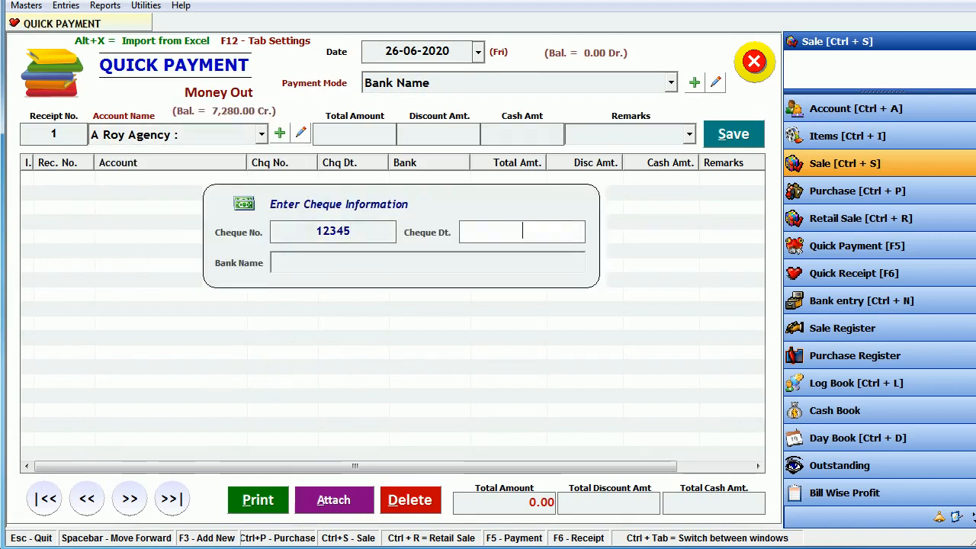
key("Return")
key("Return")
type("5000")
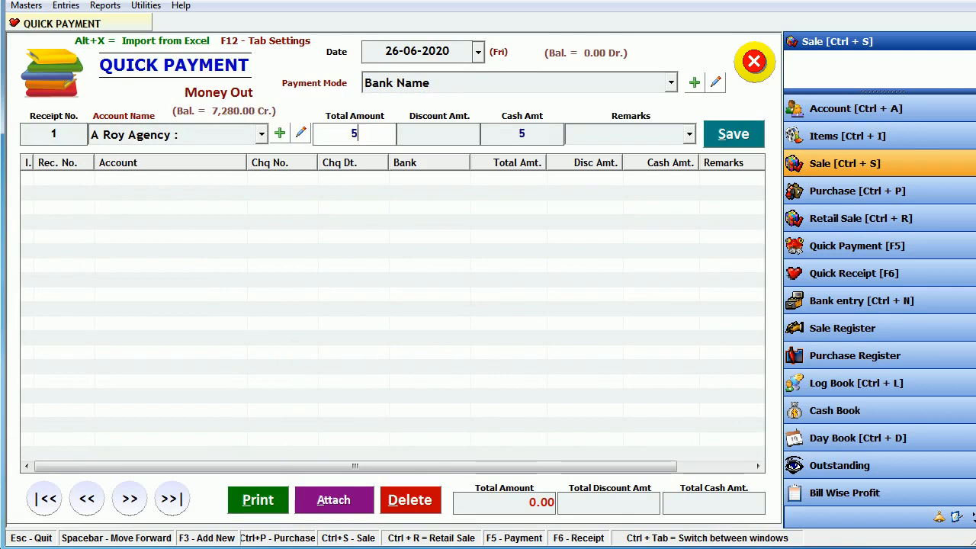
key("Return")
key("Return")
key("Return")
key("Return")
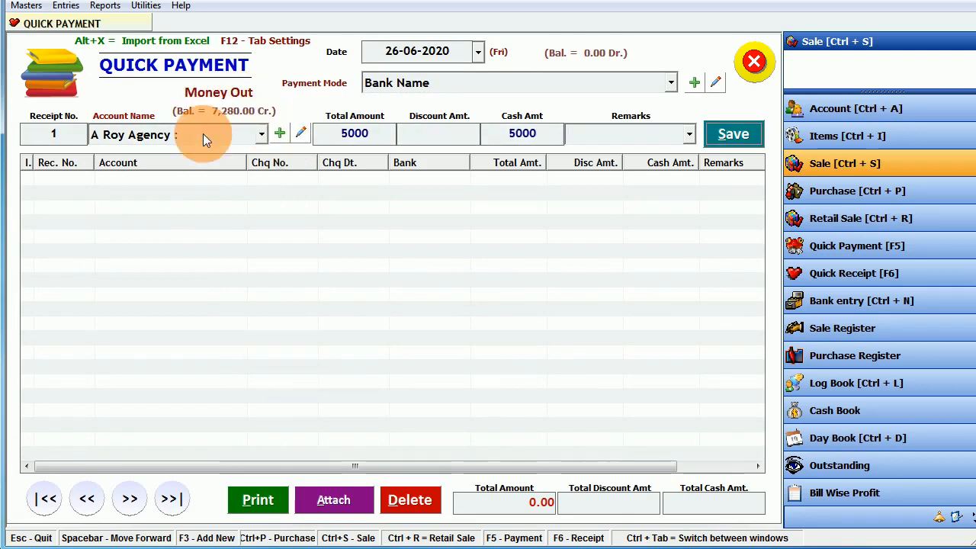
left_click(726, 137)
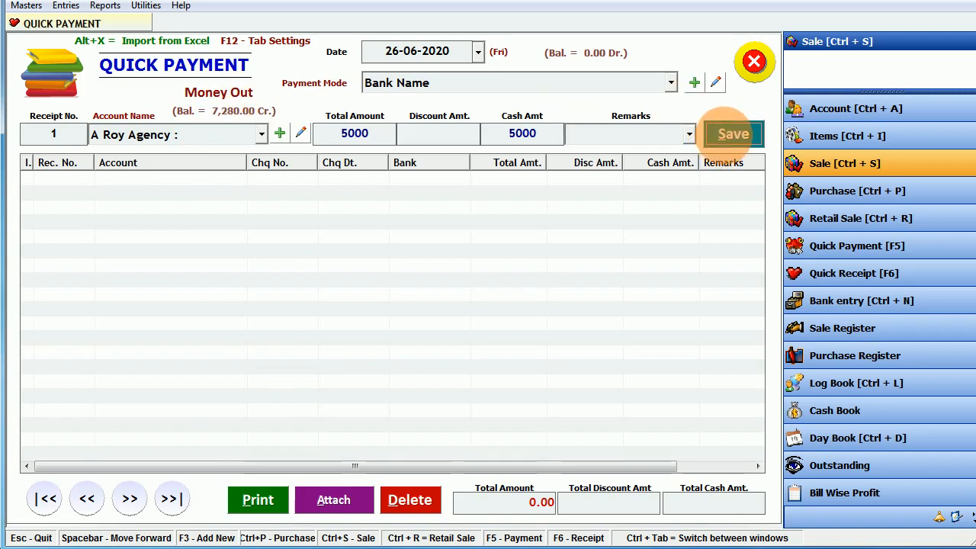
left_click(435, 336)
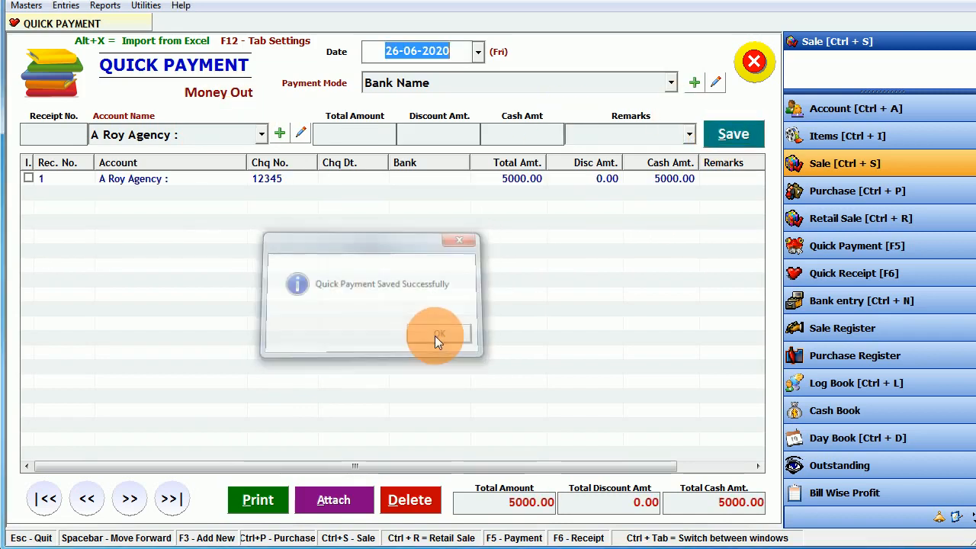
left_click(754, 61)
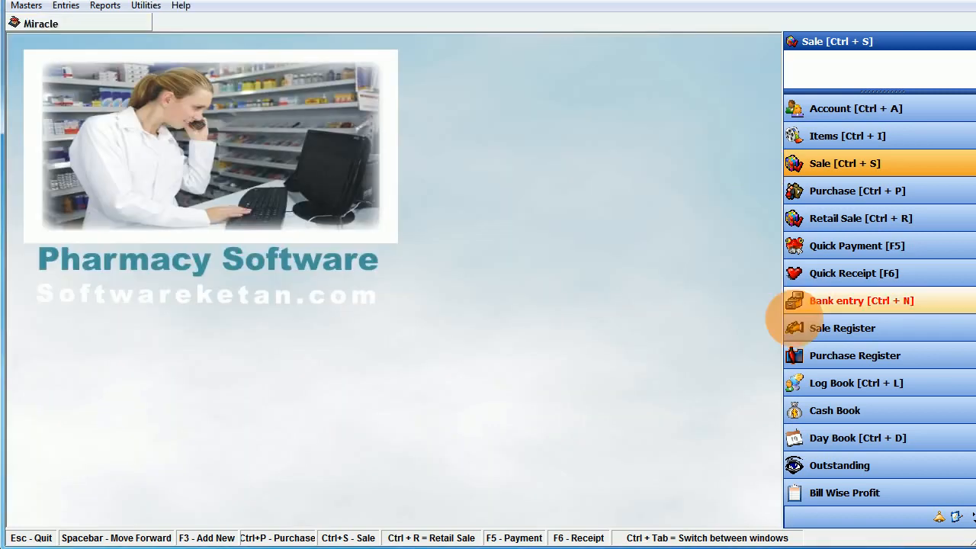
left_click(797, 384)
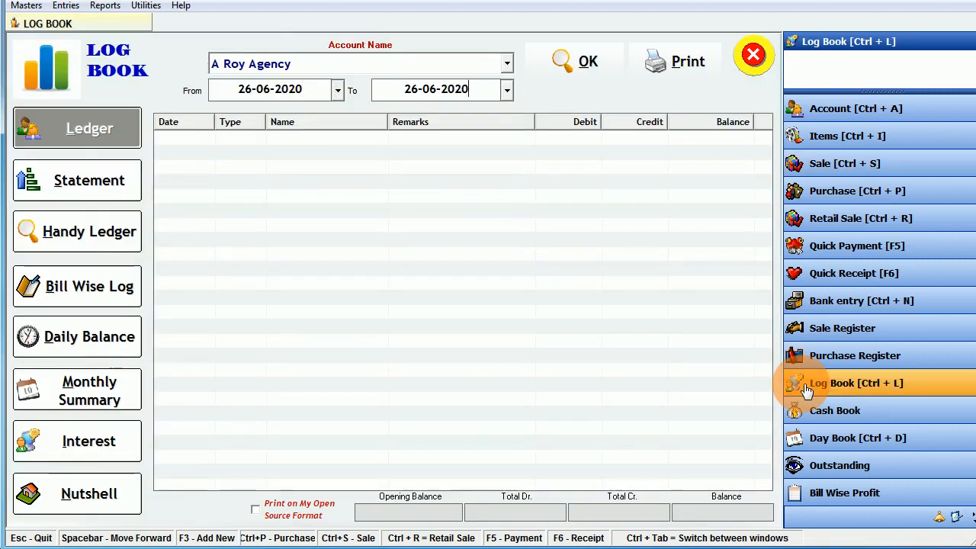
key("Return")
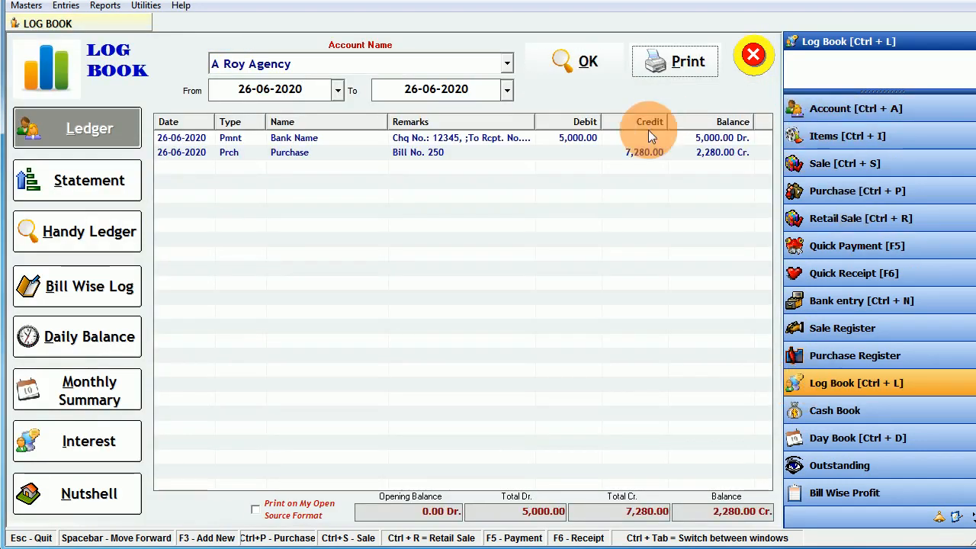
left_click(647, 153)
left_click(583, 137)
left_click(710, 151)
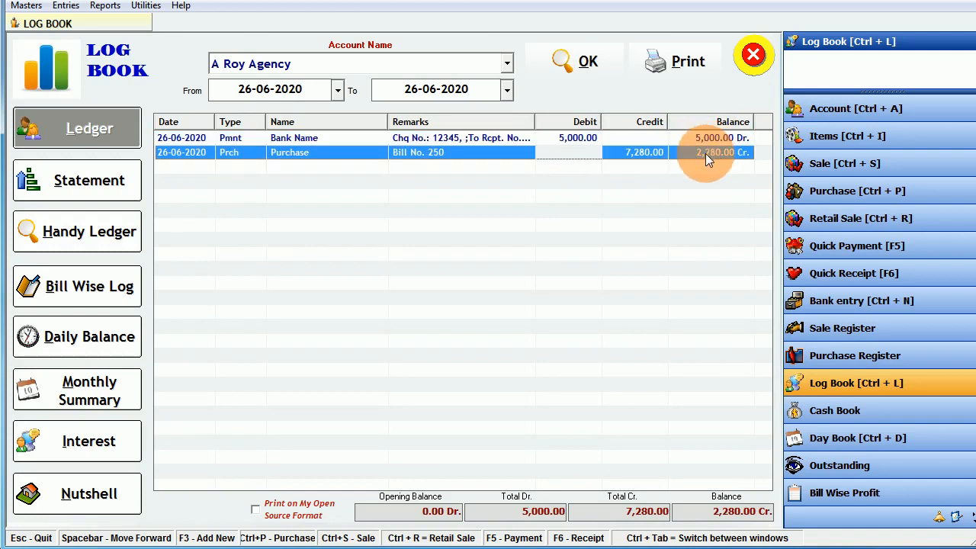
left_click(61, 186)
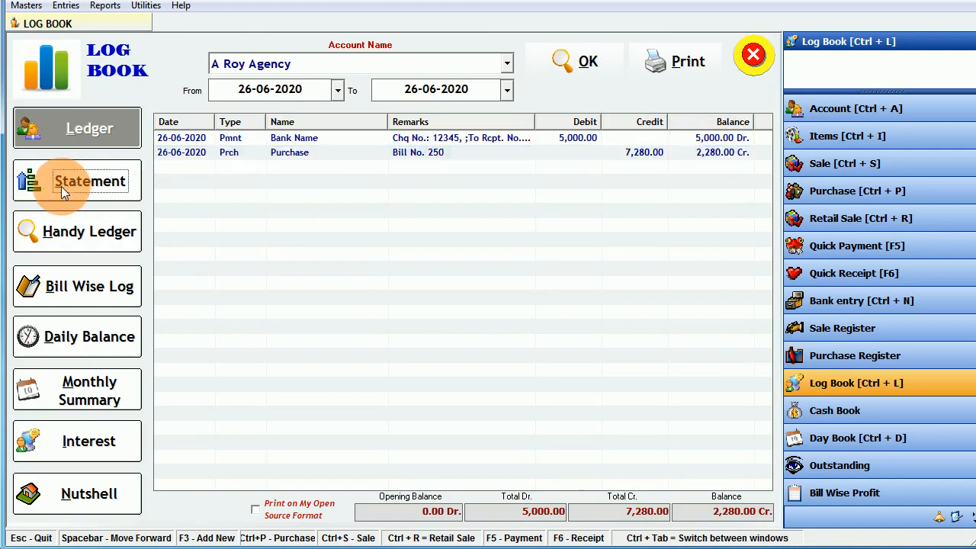
left_click(92, 234)
left_click(75, 292)
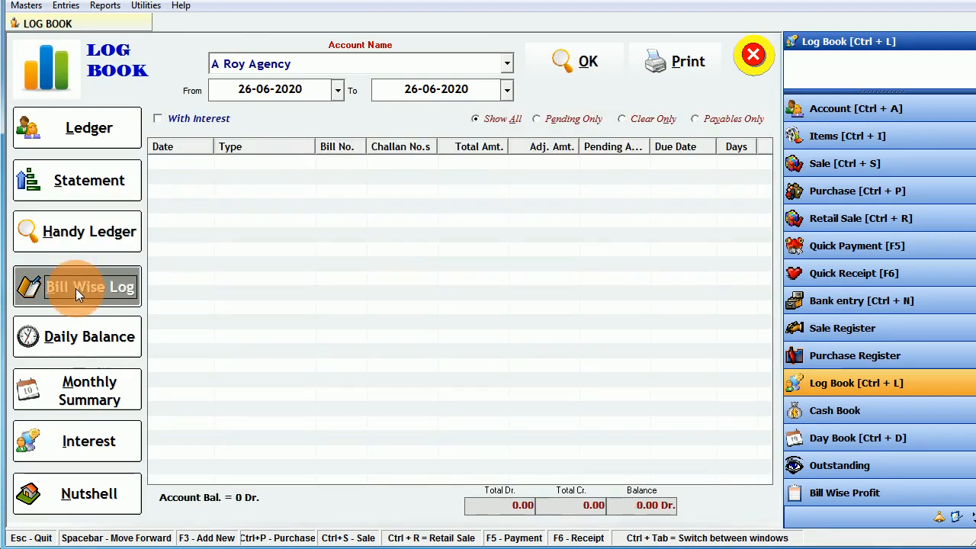
left_click(72, 335)
left_click(74, 387)
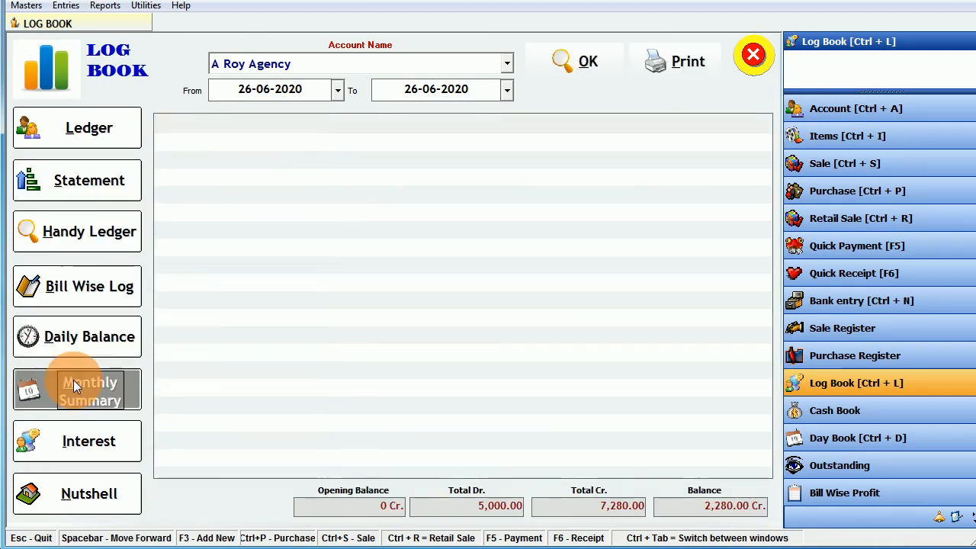
left_click(80, 442)
left_click(79, 492)
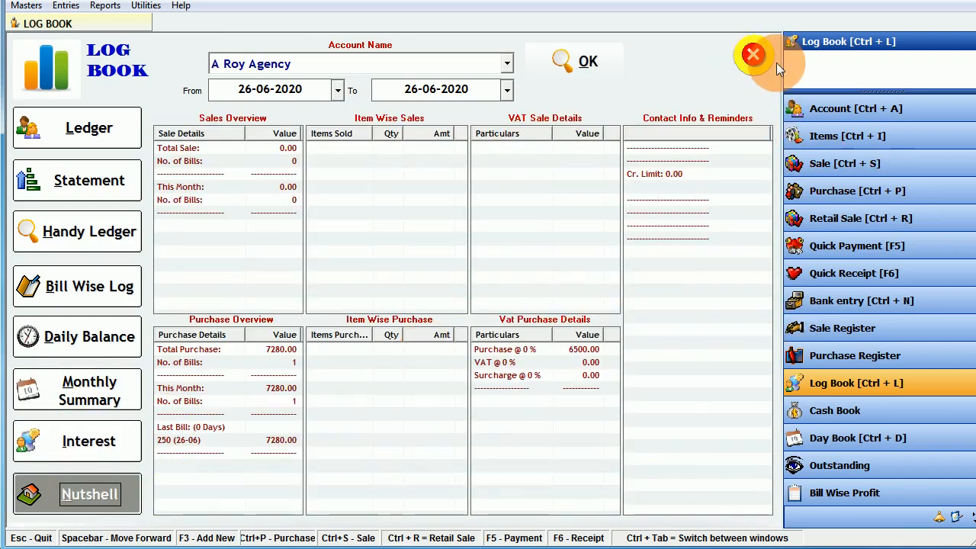
left_click(749, 57)
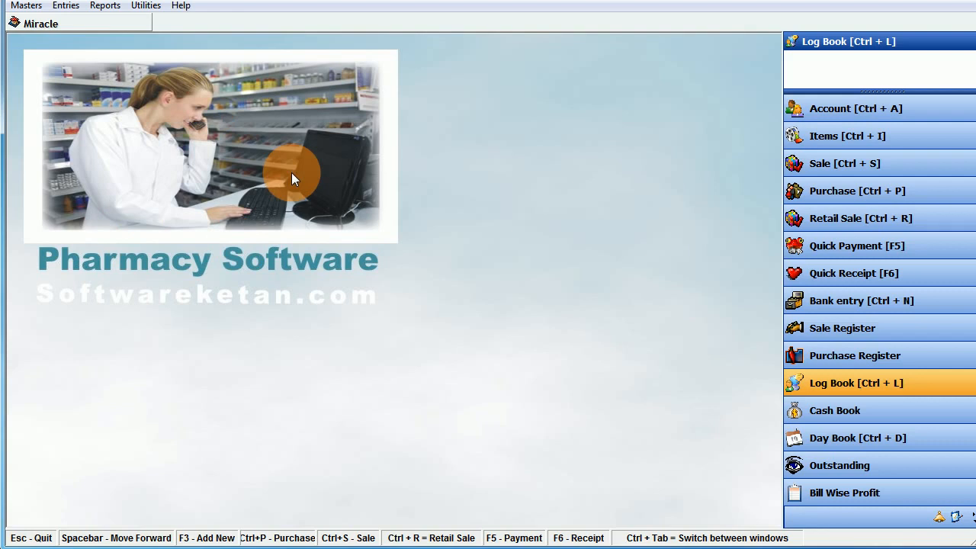
left_click(64, 7)
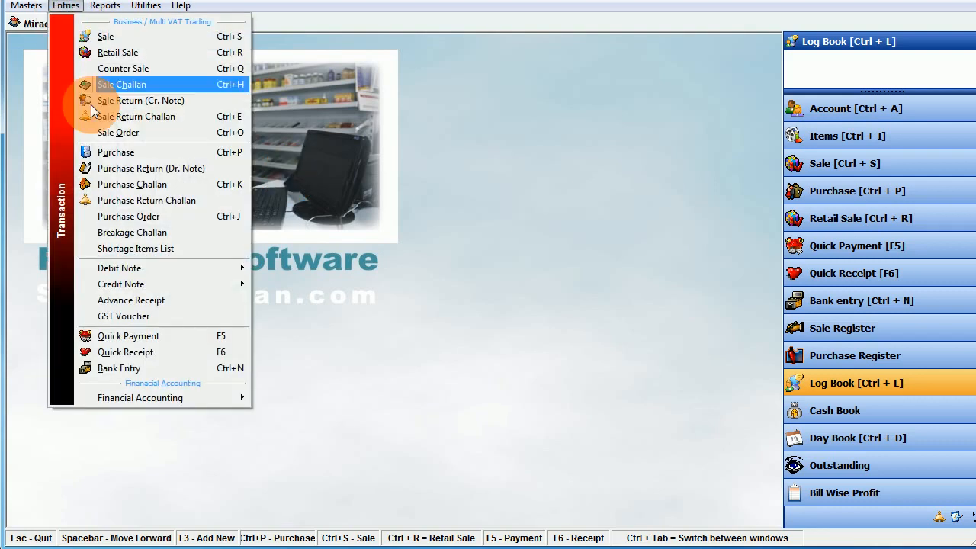
left_click(140, 352)
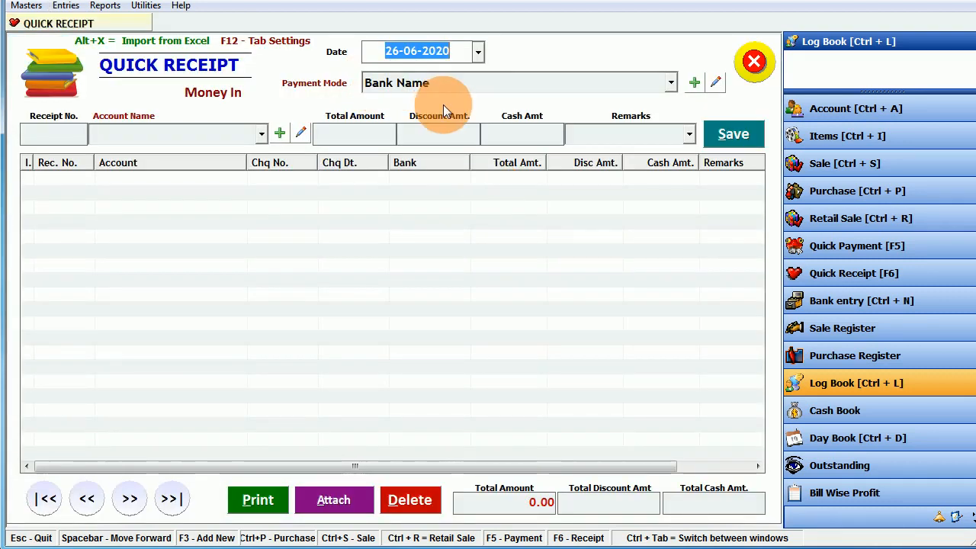
left_click(754, 61)
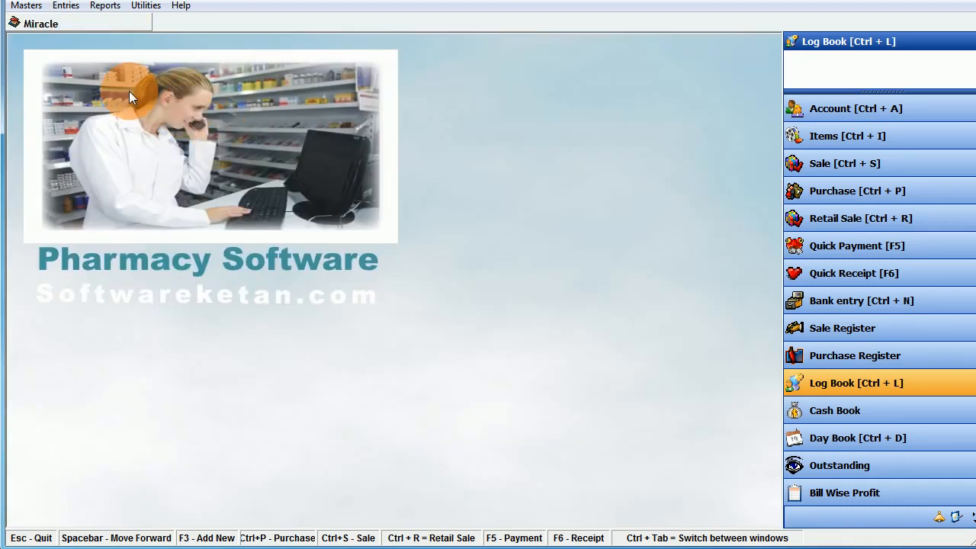
left_click(806, 462)
left_click(430, 63)
left_click(214, 134)
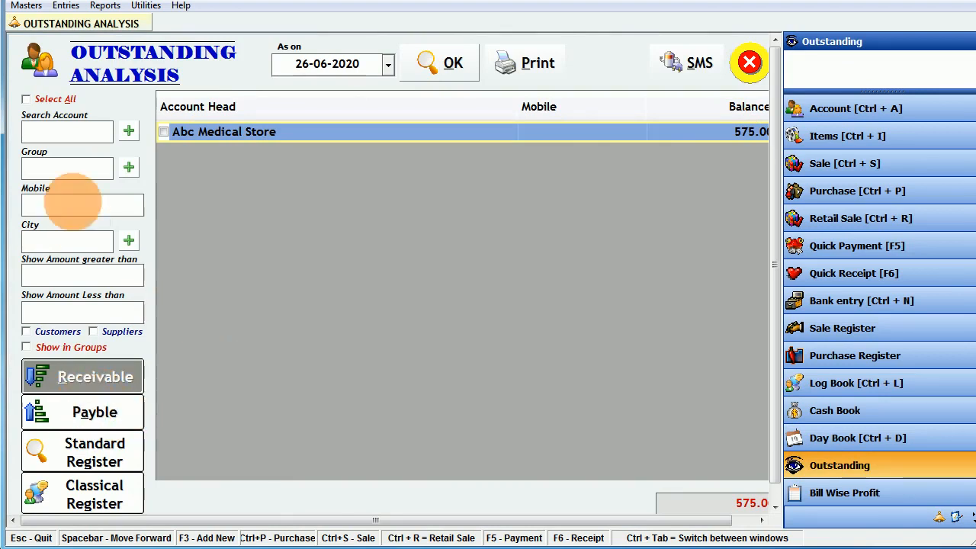
left_click(62, 207)
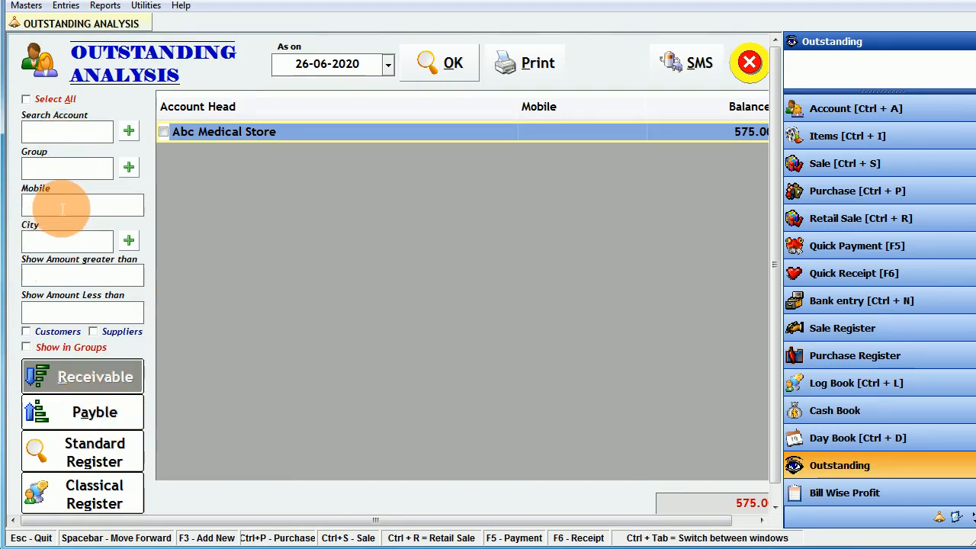
left_click(761, 520)
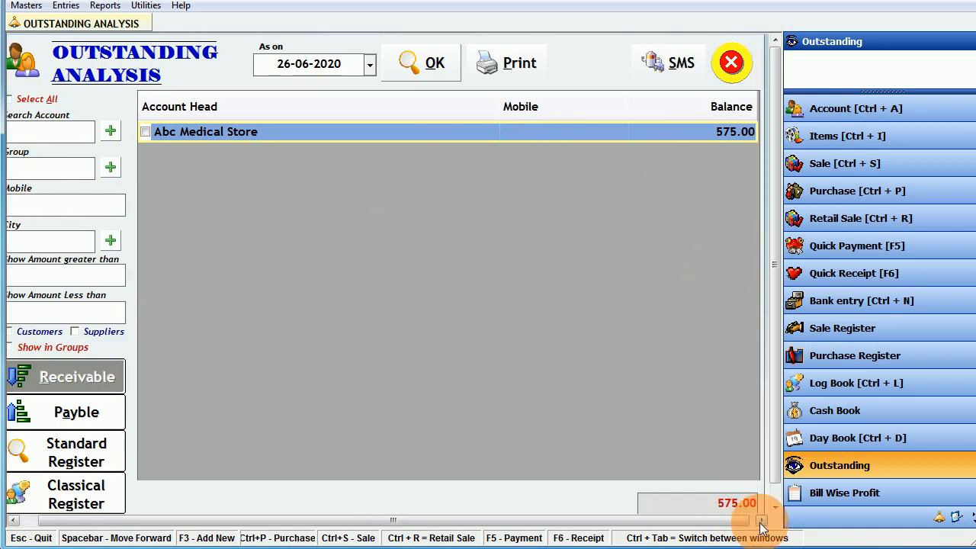
left_click(660, 62)
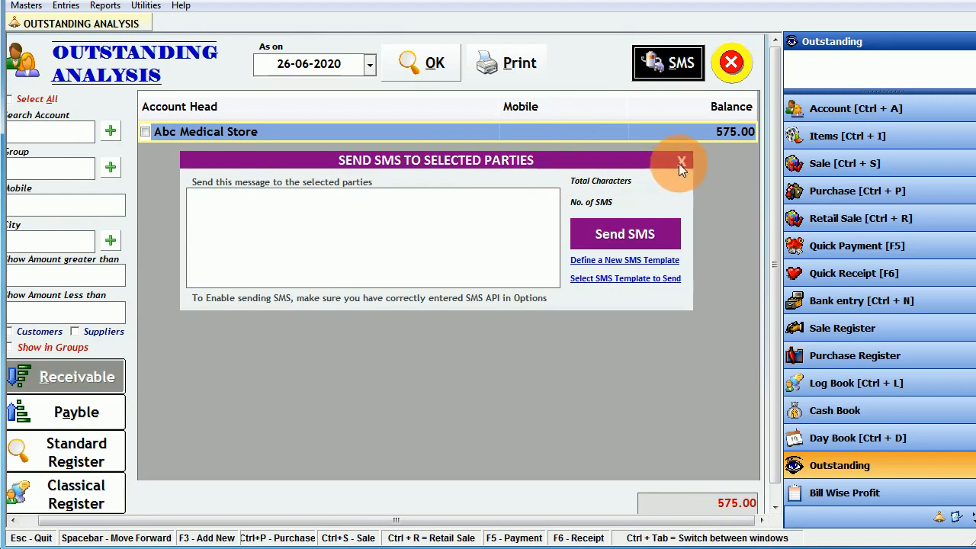
left_click(682, 162)
left_click(735, 74)
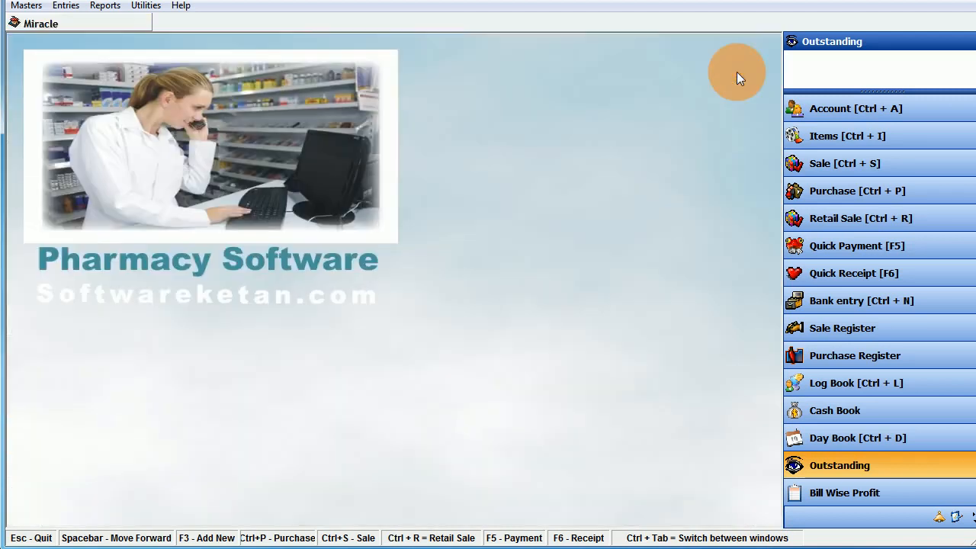
left_click(64, 6)
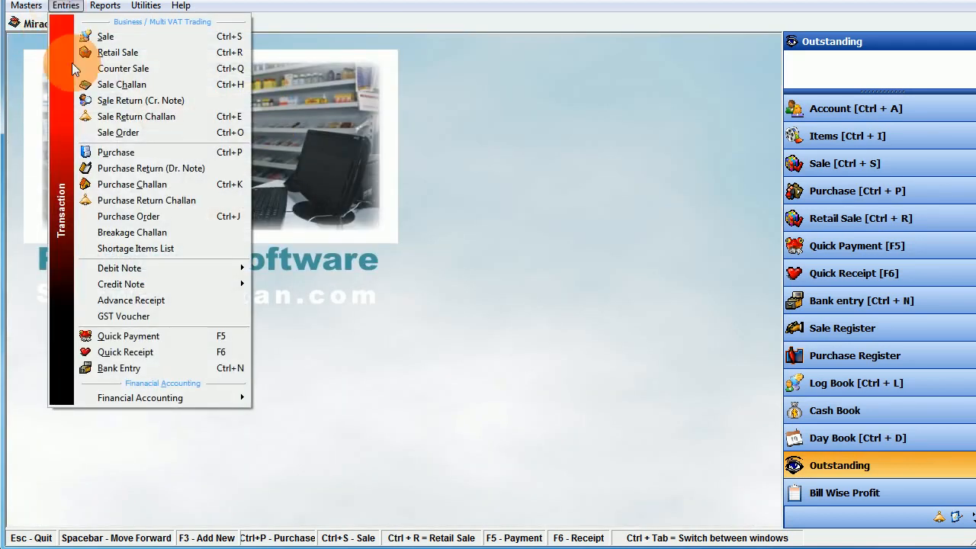
left_click(129, 369)
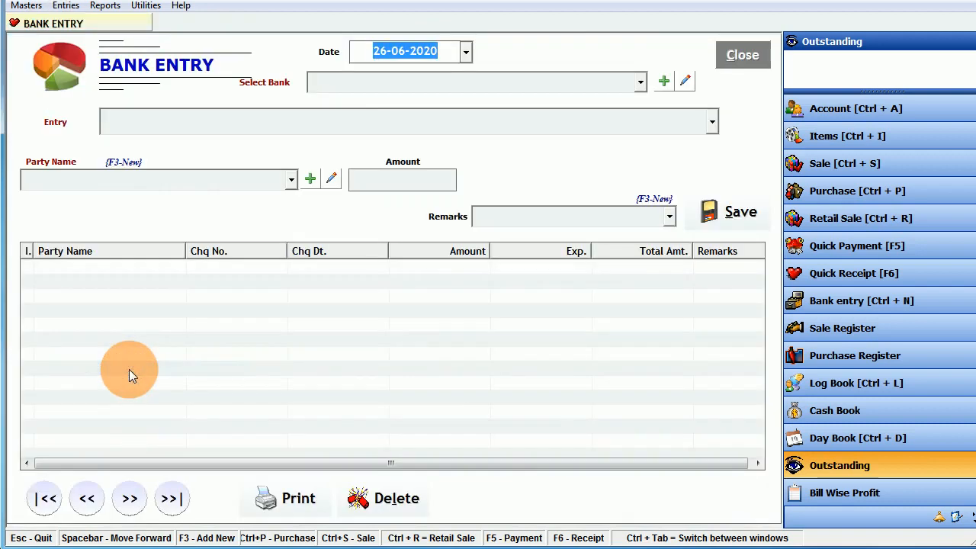
key("Return")
key("Return")
key("Down")
key("Down")
key("Down")
key("Down")
key("Down")
key("Down")
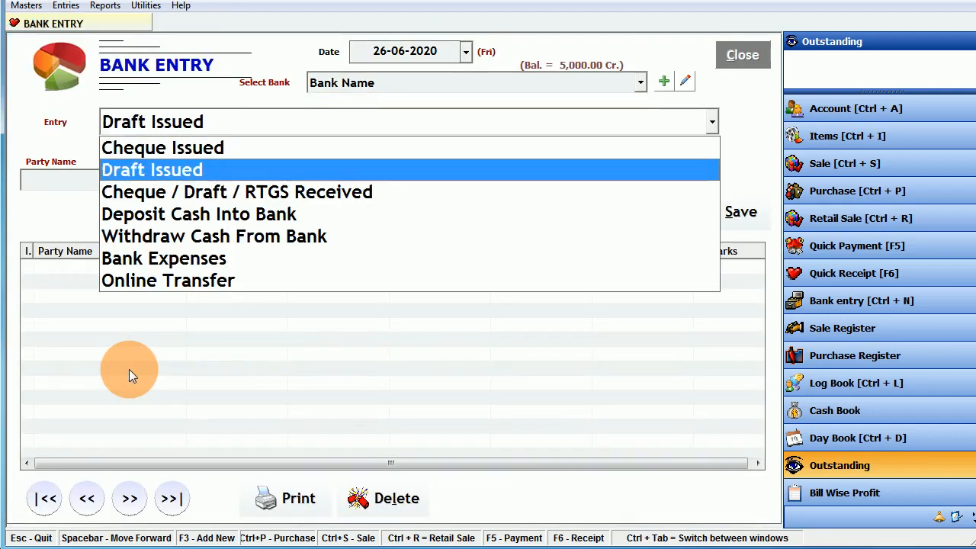
key("Up")
key("Up")
key("Up")
key("Up")
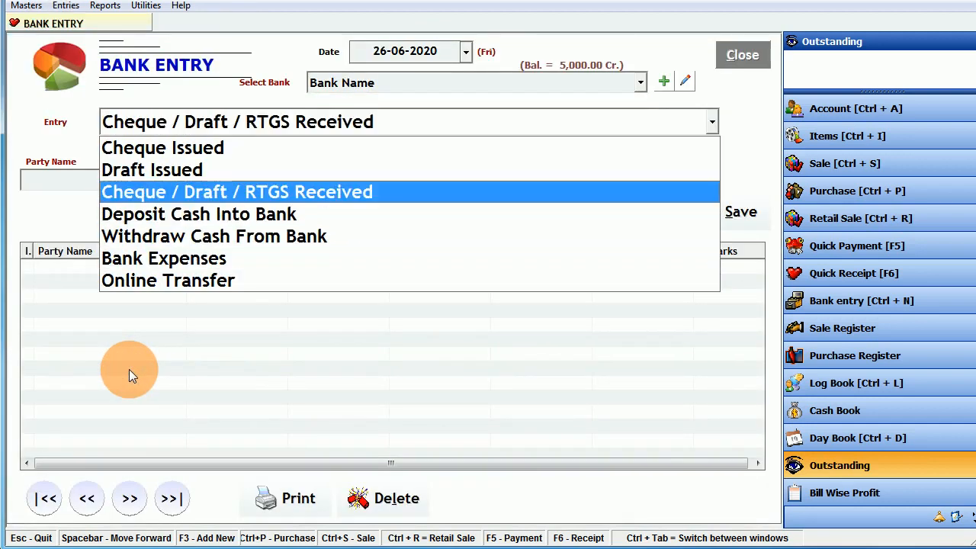
key("Down")
key("Down")
key("Down")
key("Down")
key("Up")
key("Up")
key("Up")
key("Up")
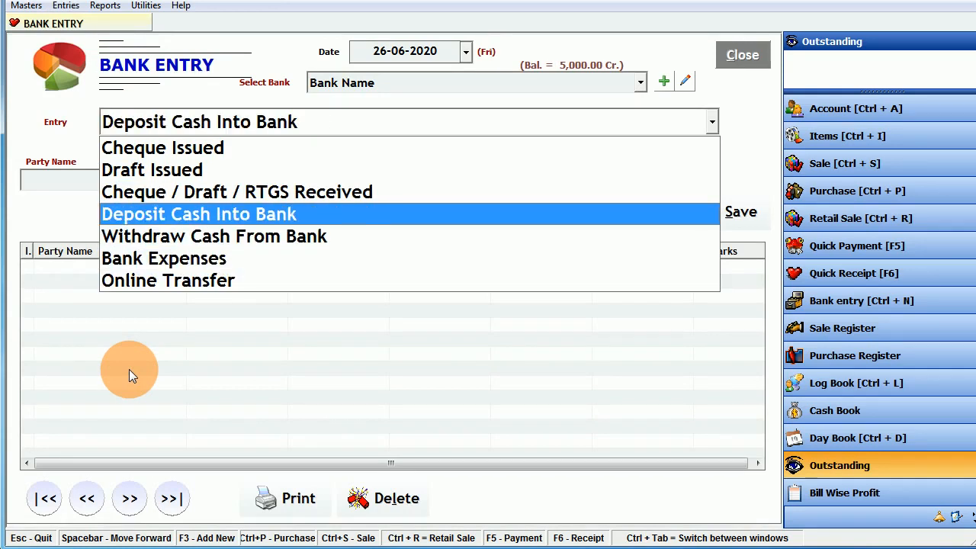
key("Down")
key("Up")
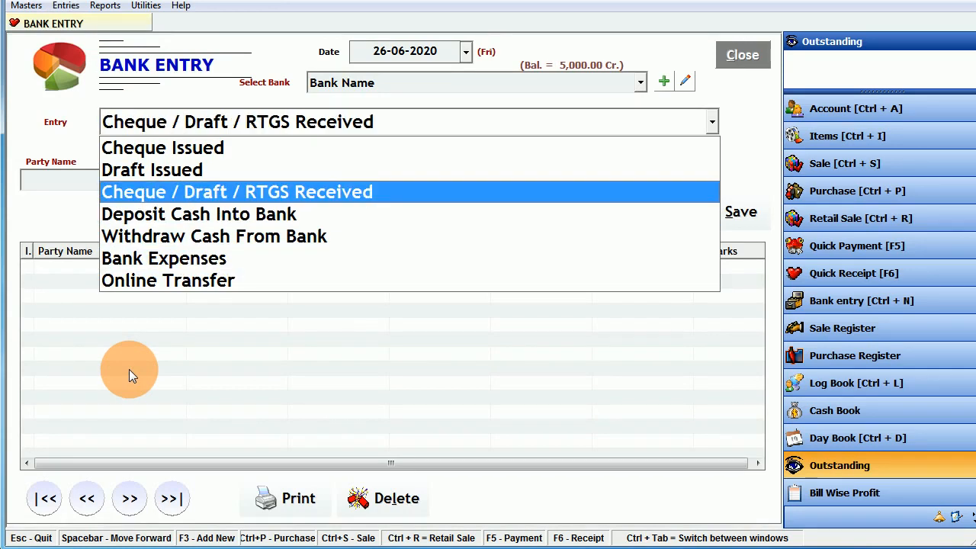
left_click(726, 65)
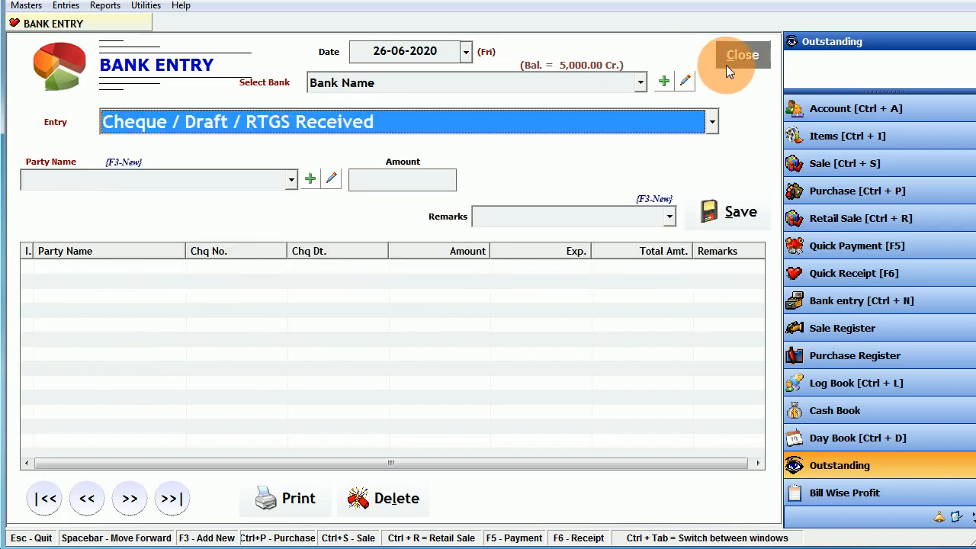
left_click(726, 65)
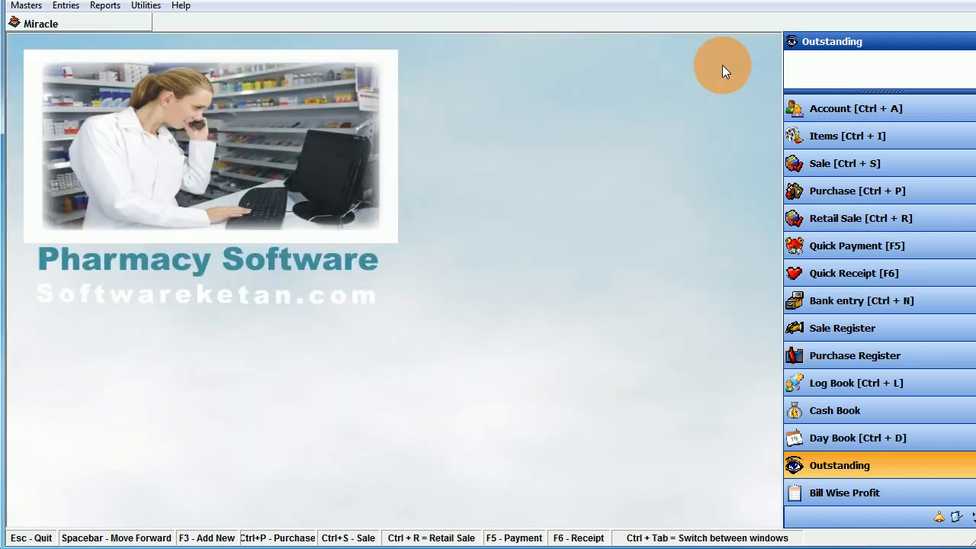
- Open the Entries menu and dismiss it
left_click(66, 5)
mouse_move(137, 398)
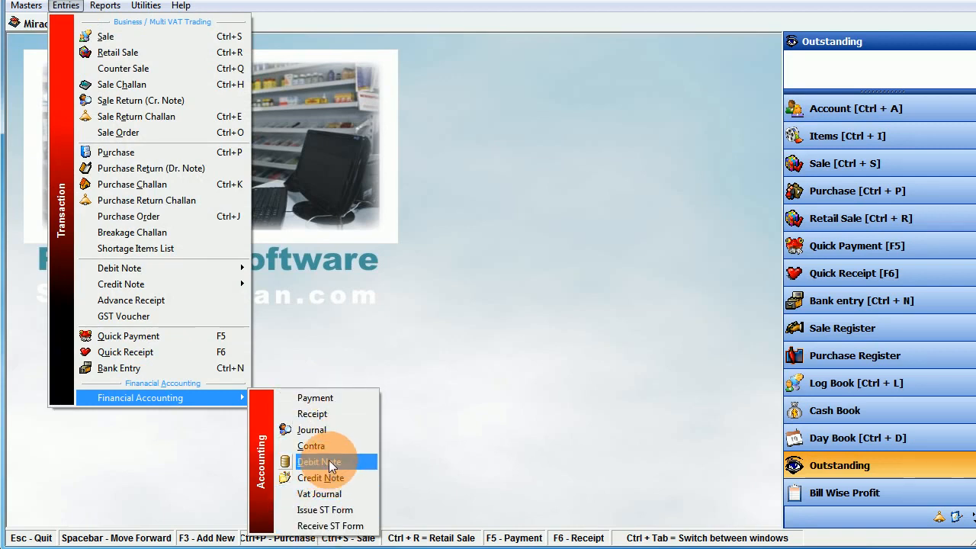
left_click(327, 264)
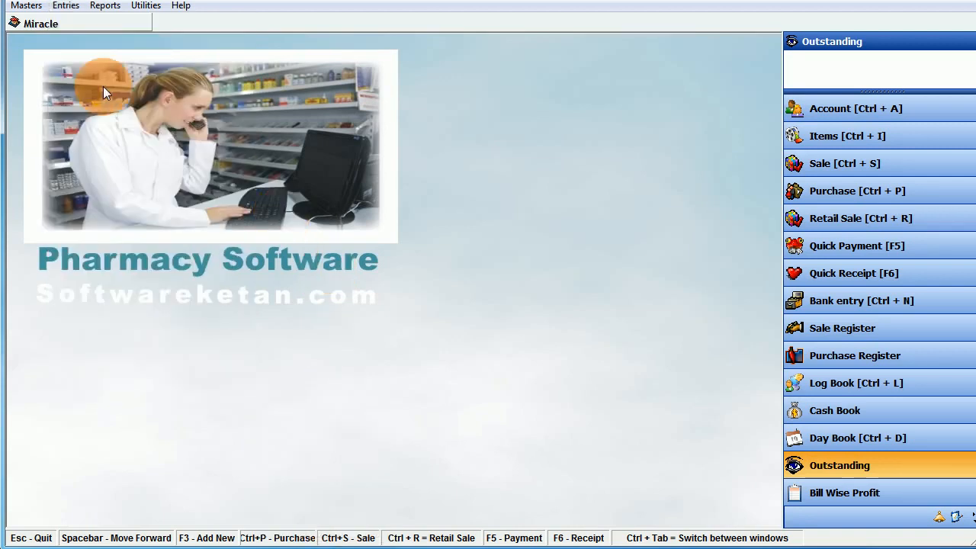
- View the Balance Sheet at 26-06-2020, totalling 1,649.10, then close it
left_click(105, 5)
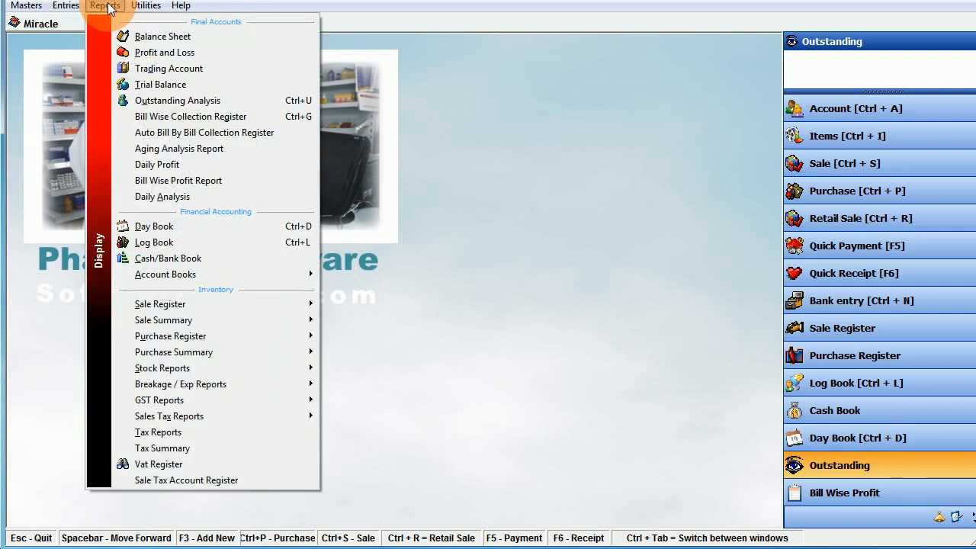
left_click(221, 36)
left_click(556, 71)
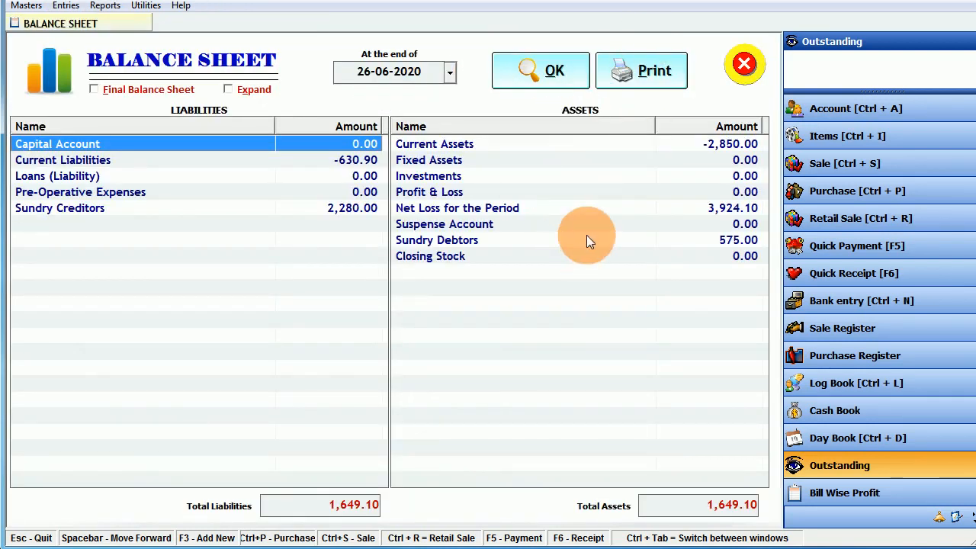
left_click(745, 63)
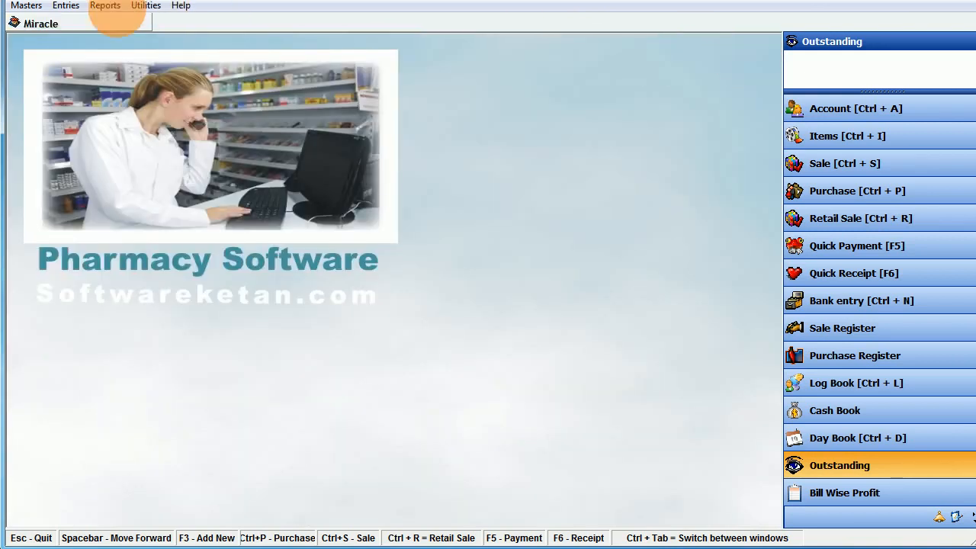
left_click(105, 5)
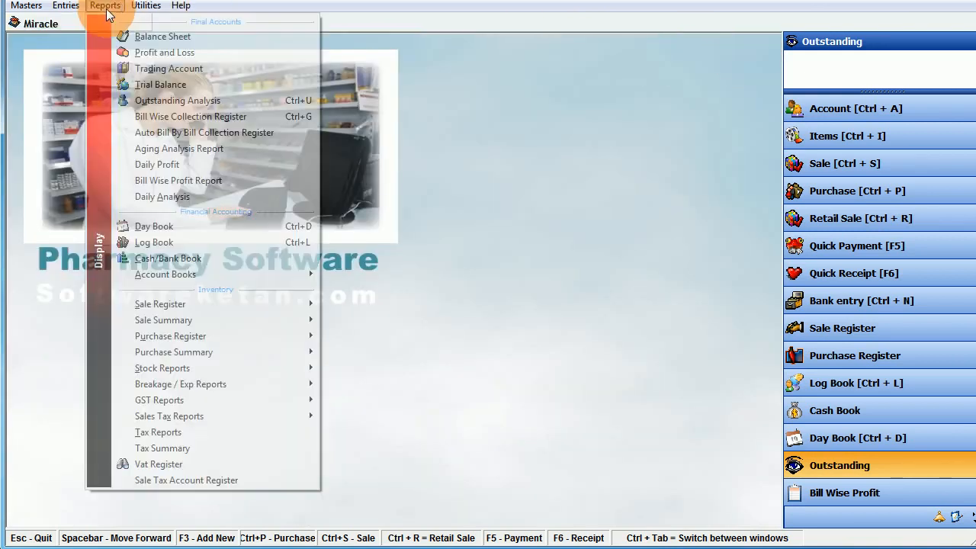
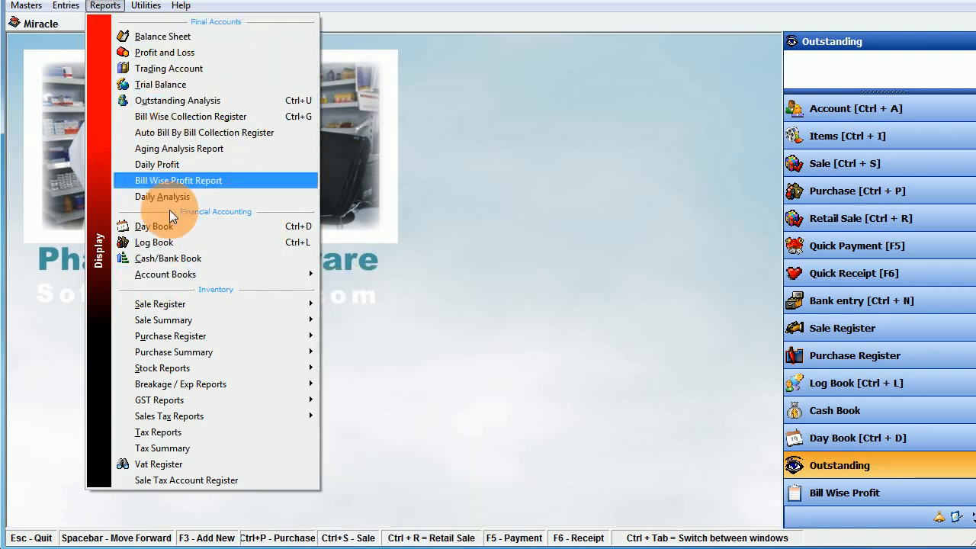
- Open Purchase Register - Detailed from the Reports > Purchase Register menu
mouse_move(233, 273)
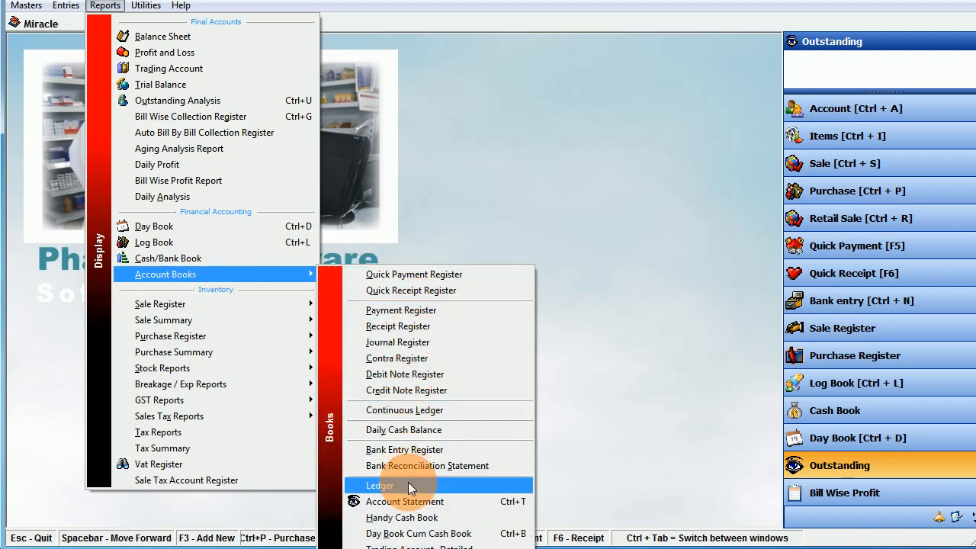
left_click(583, 354)
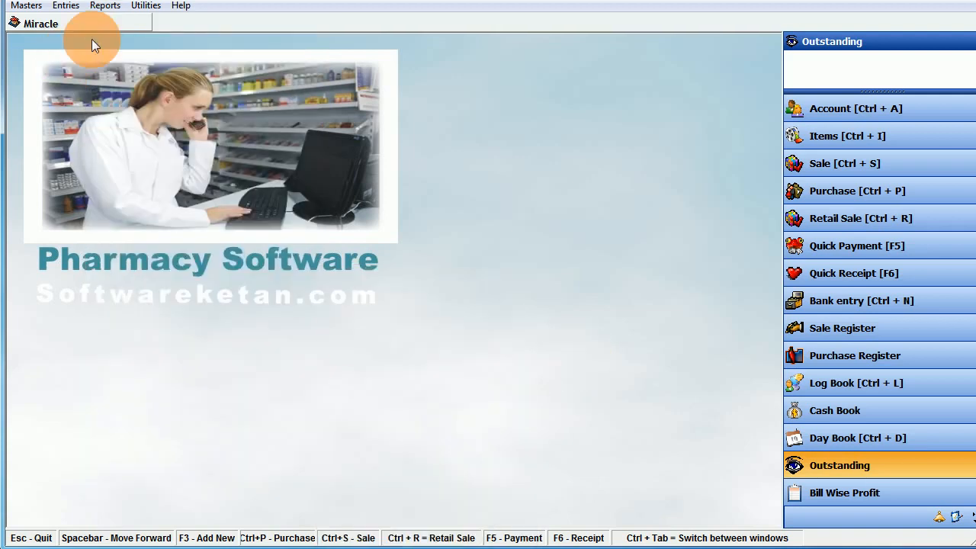
left_click(105, 7)
mouse_move(175, 304)
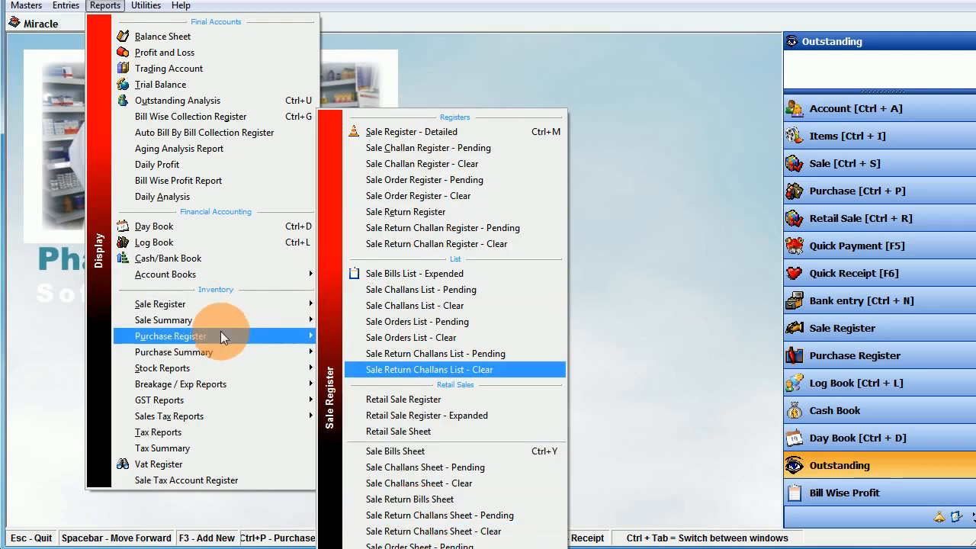
mouse_move(216, 321)
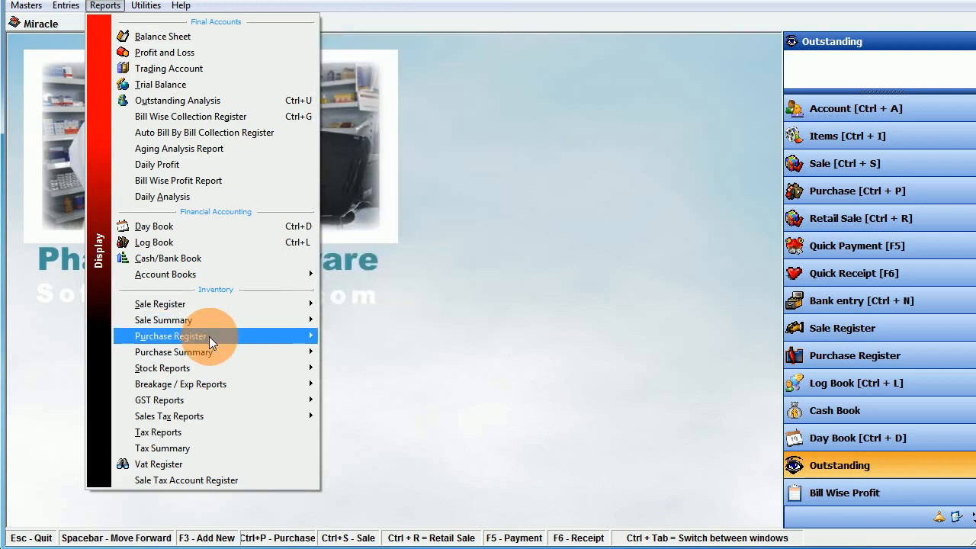
mouse_move(212, 343)
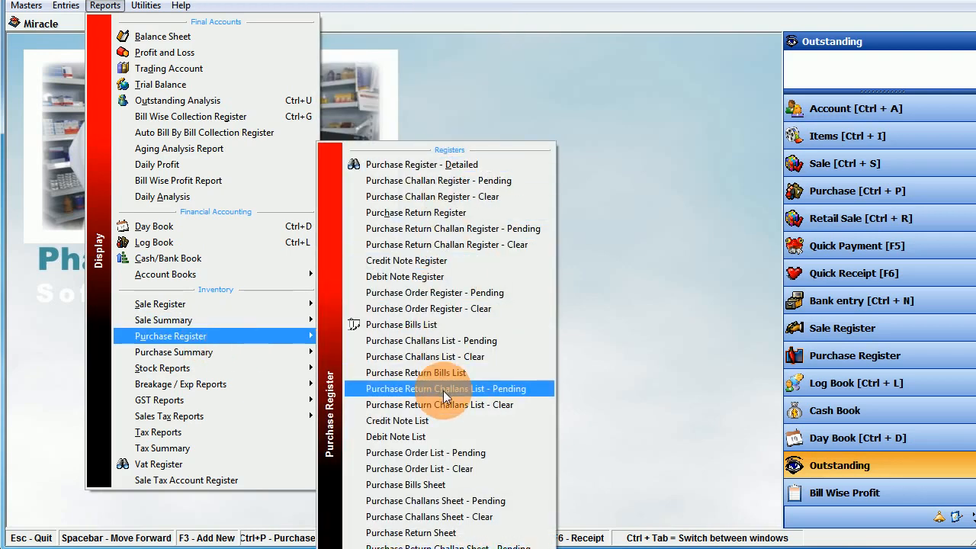
left_click(421, 166)
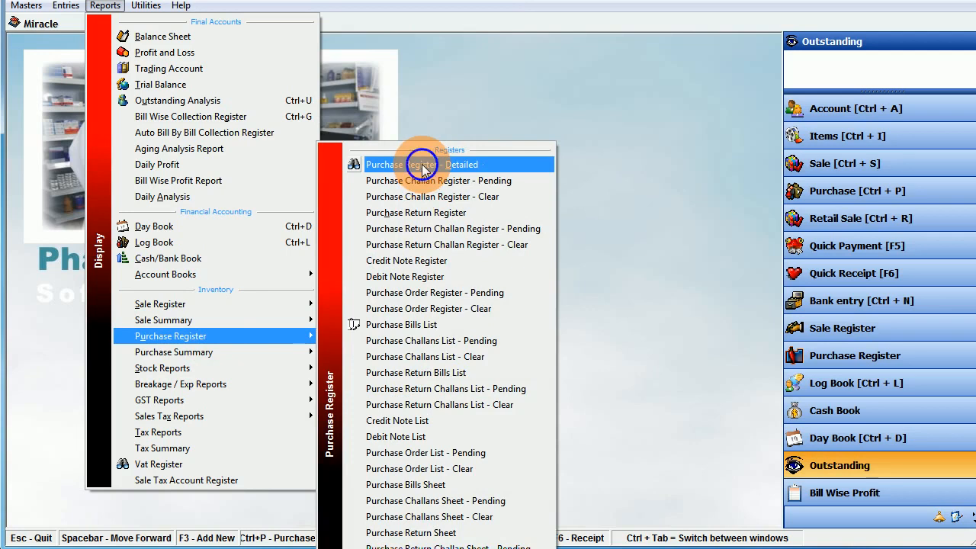
- Export the 26-06-2020 purchase register to Excel, close the workbook unsaved, and close the report
left_click(444, 66)
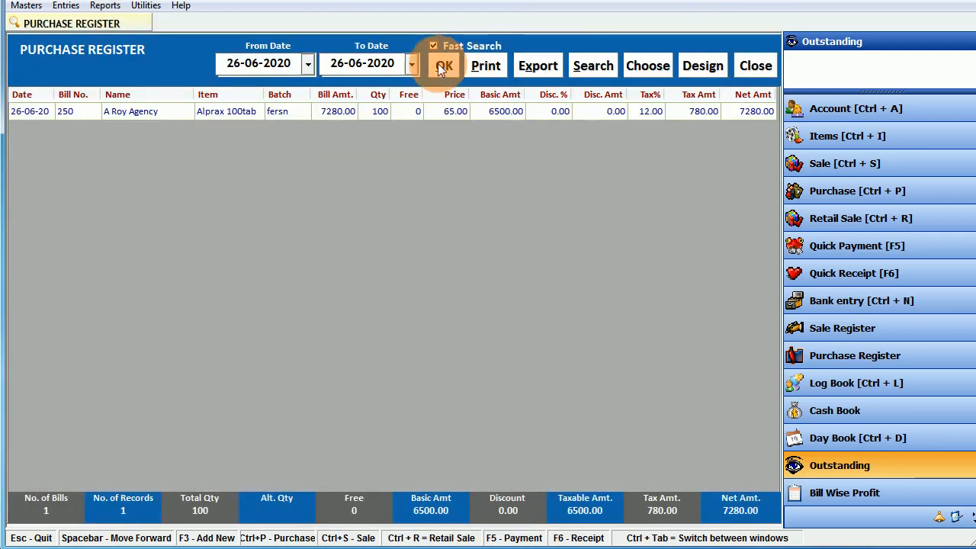
left_click(555, 67)
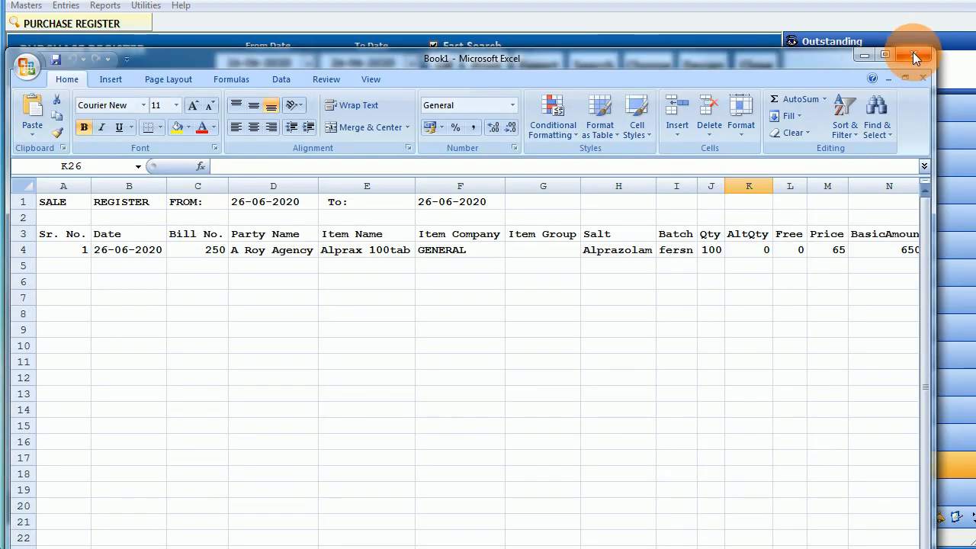
left_click(912, 53)
left_click(366, 322)
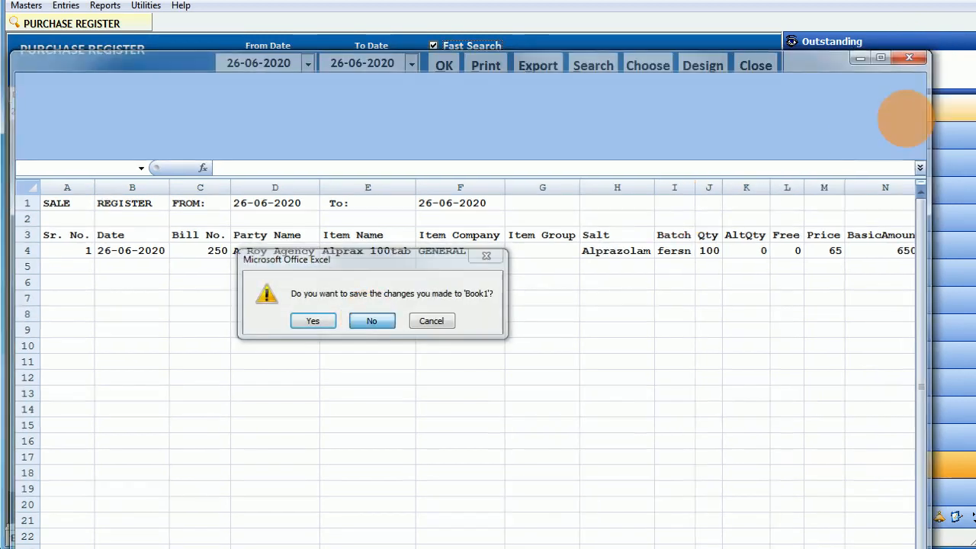
left_click(754, 65)
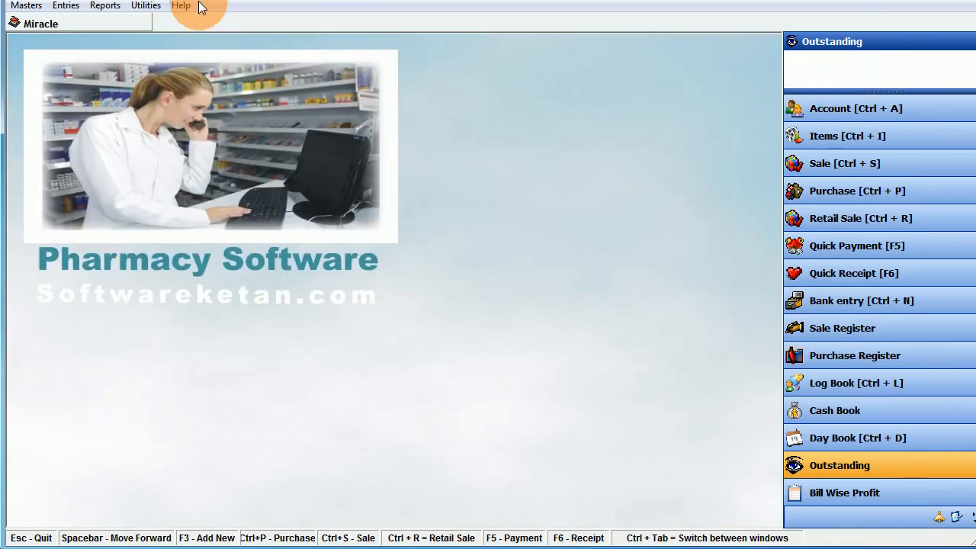
left_click(113, 8)
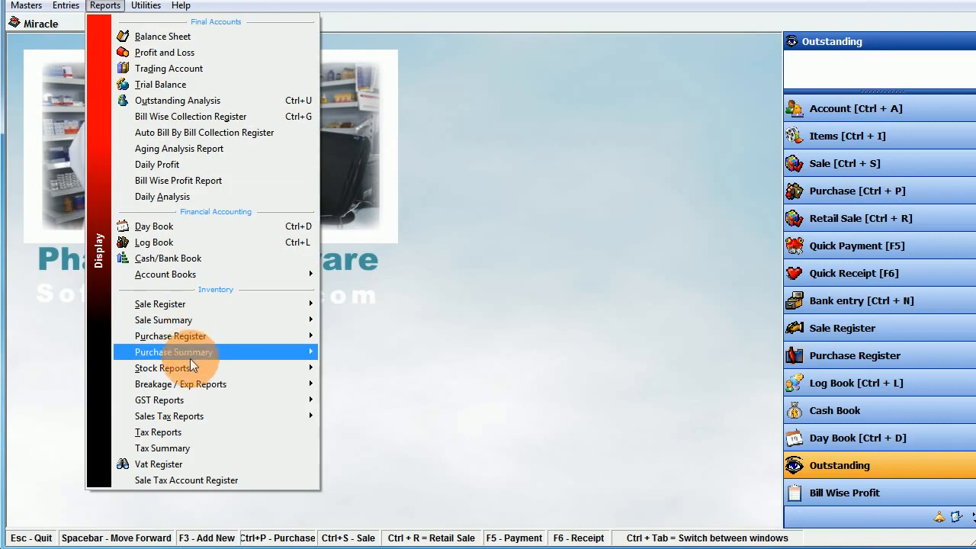
- Load the GSTR-1 bill-wise GST register for 26-06-2020 and export it as gst register.csv
mouse_move(191, 366)
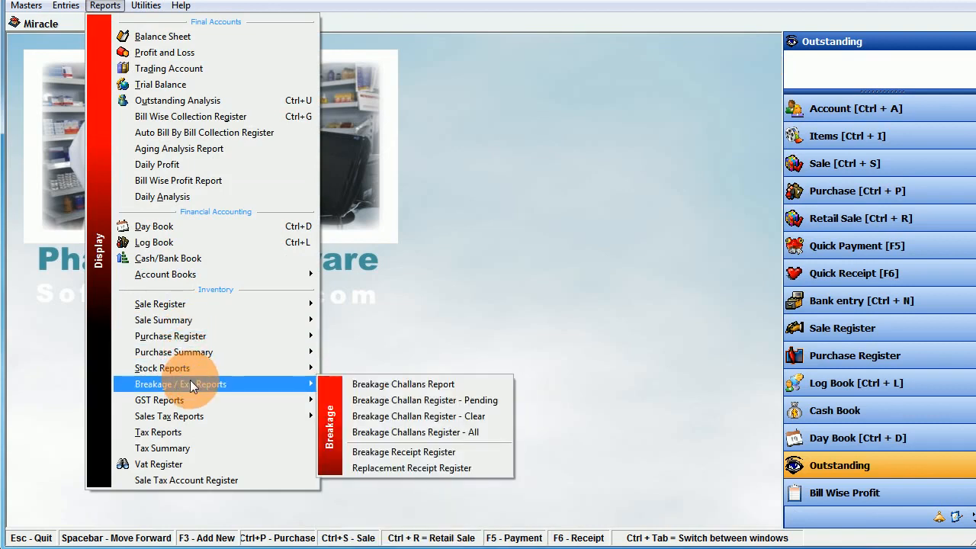
left_click(190, 400)
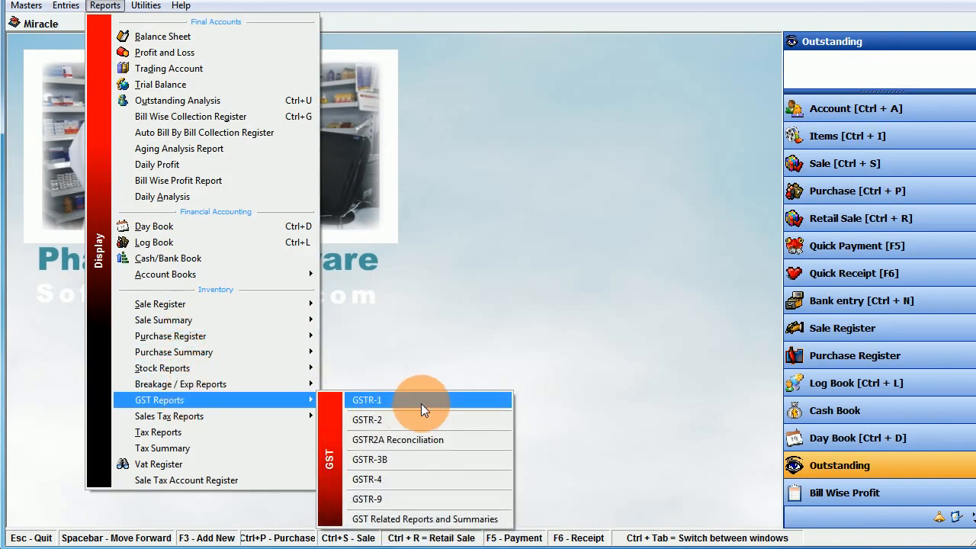
left_click(421, 401)
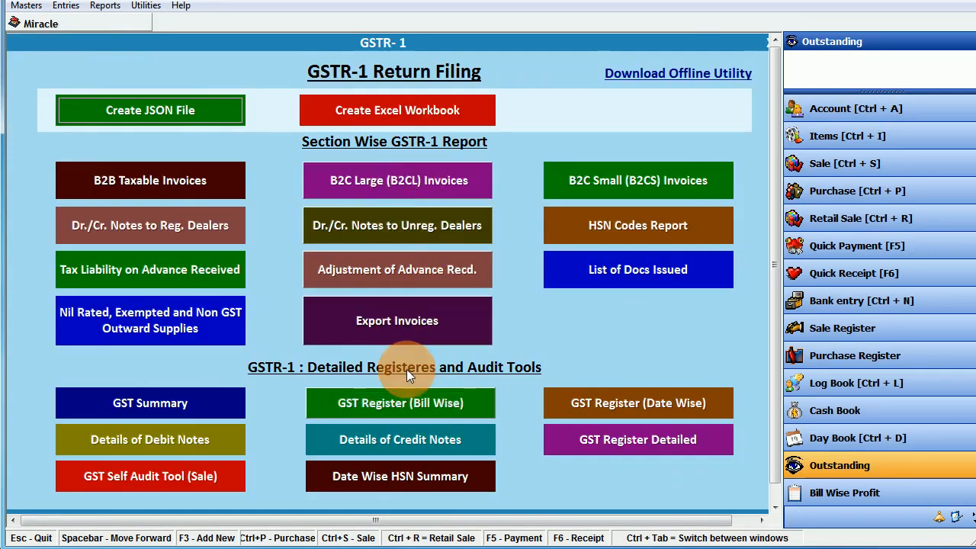
left_click(411, 412)
left_click(668, 60)
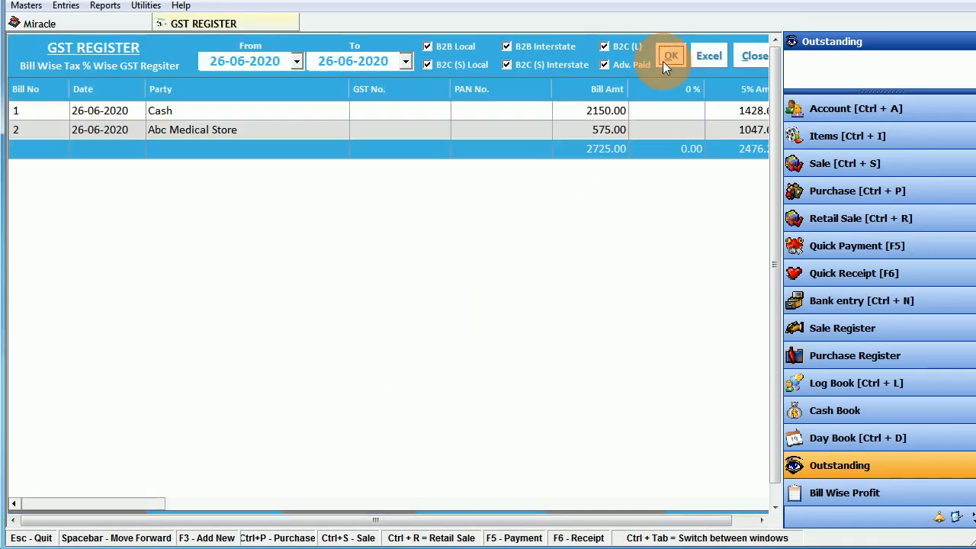
left_click_drag(170, 502, 395, 506)
left_click(704, 60)
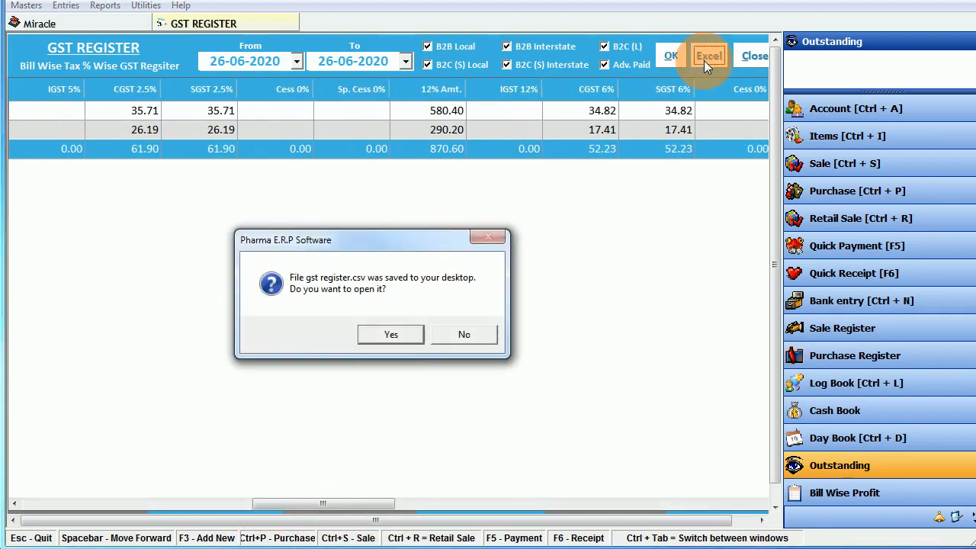
- Open gst register.csv, fill the CGST 6% and SGST 6% columns (P:Q) dark red, close unsaved
left_click(397, 334)
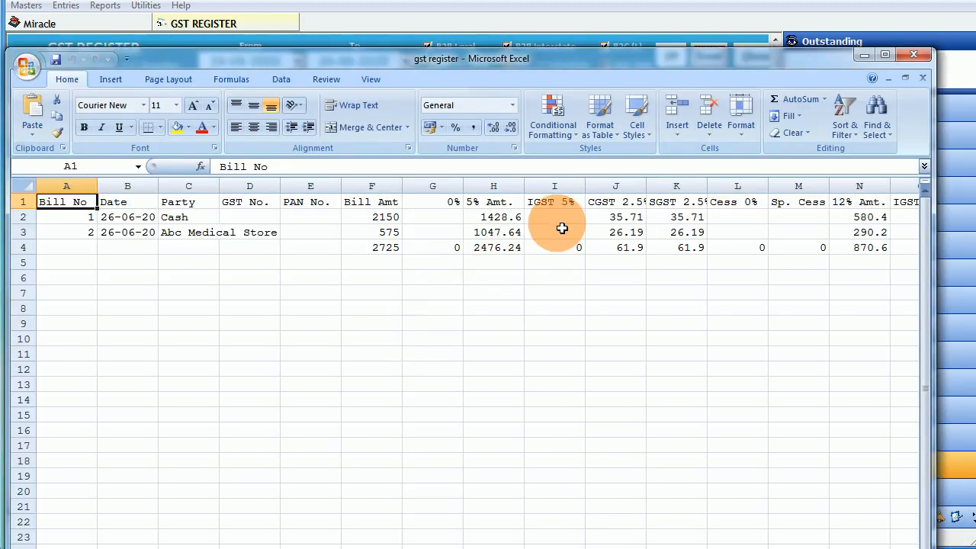
left_click(556, 220)
scroll(465, 358, "right", 5)
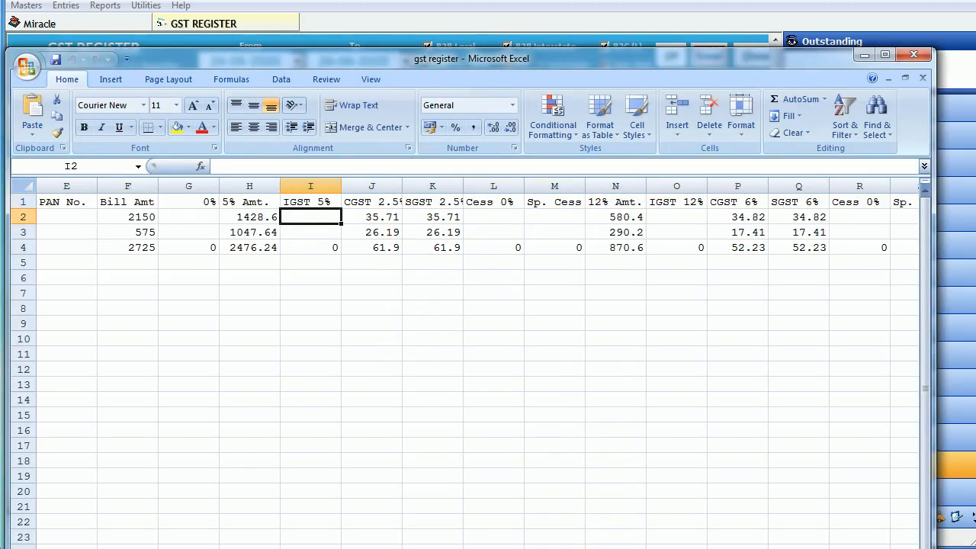
left_click_drag(687, 187, 739, 191)
left_click(186, 130)
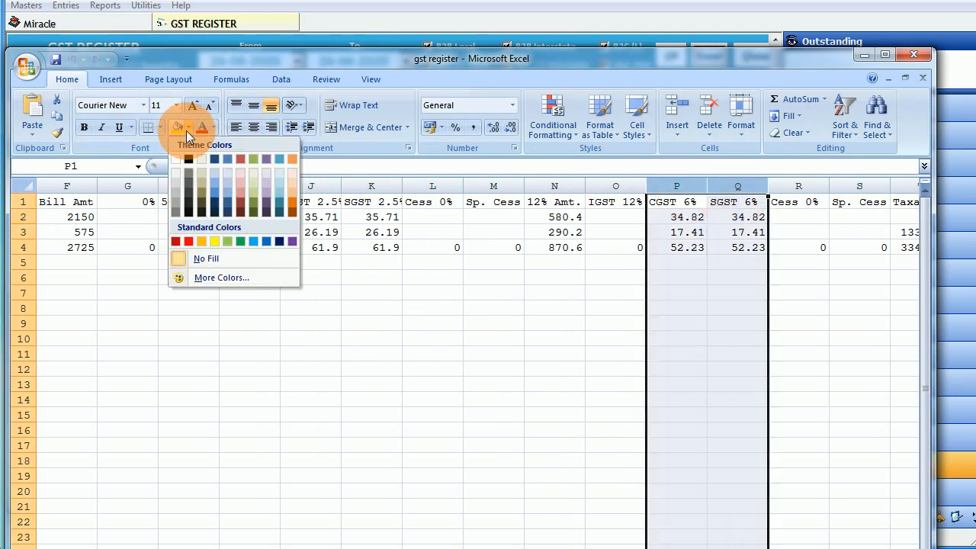
left_click(241, 201)
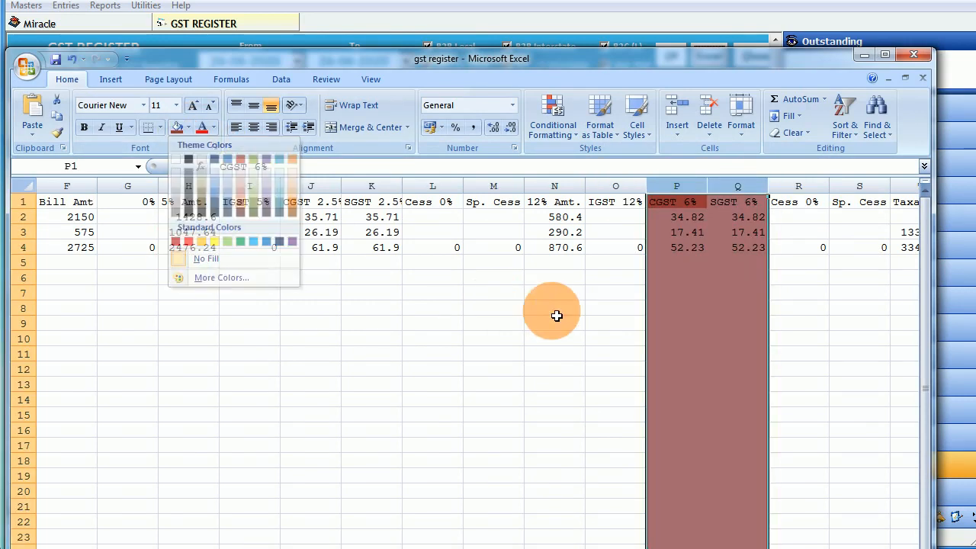
left_click(555, 308)
left_click(918, 53)
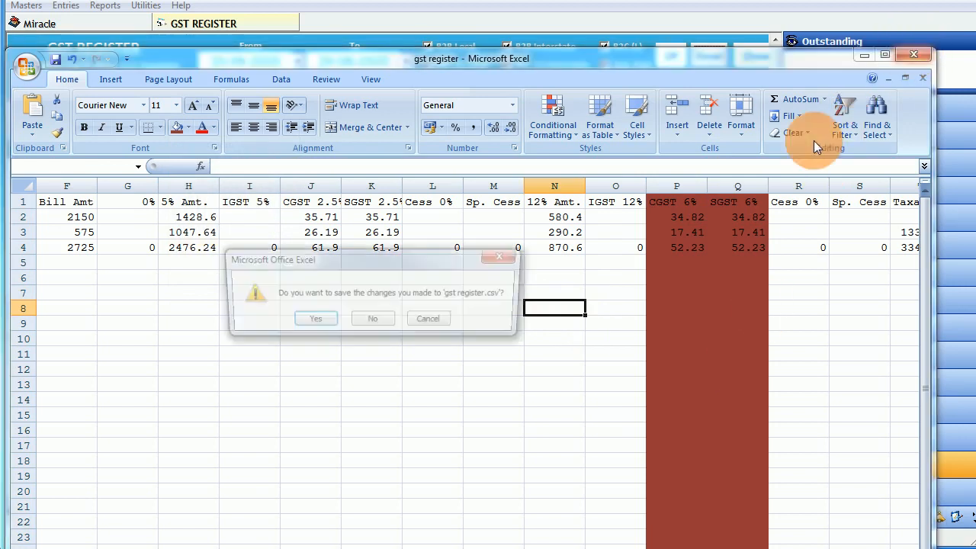
left_click(366, 323)
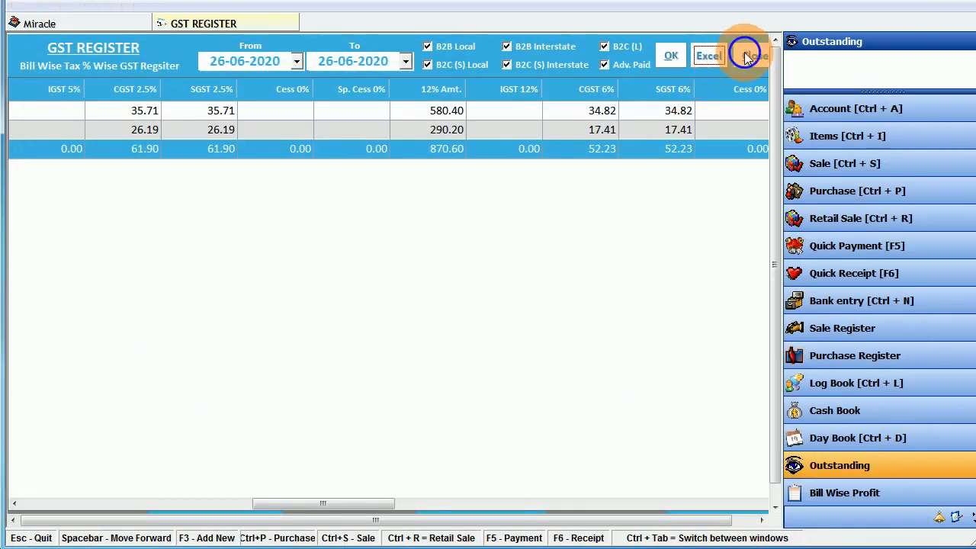
- Load the 26-06-2020 GST Summary showing 551.74 input tax credit, then close it and GSTR-1
left_click(751, 55)
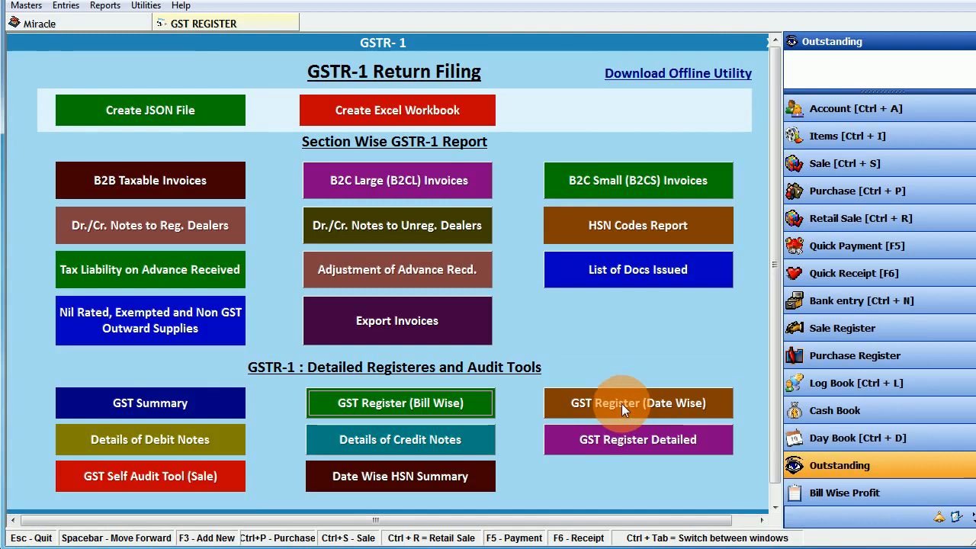
left_click(173, 402)
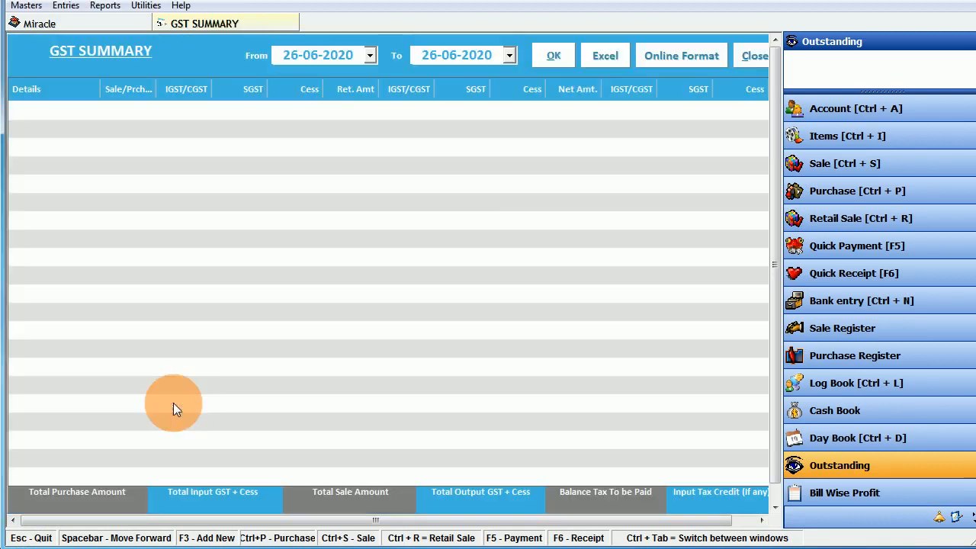
left_click(557, 53)
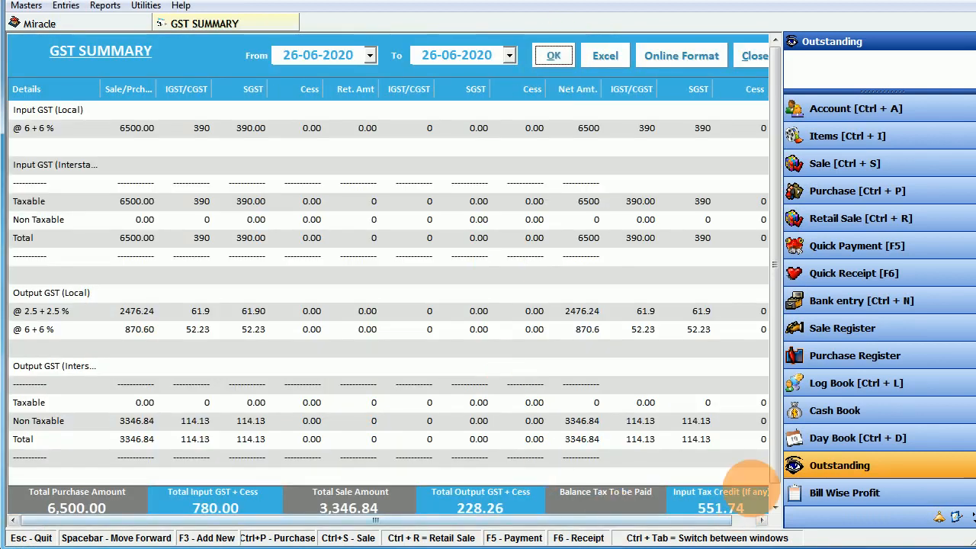
left_click_drag(776, 461, 776, 489)
left_click(761, 522)
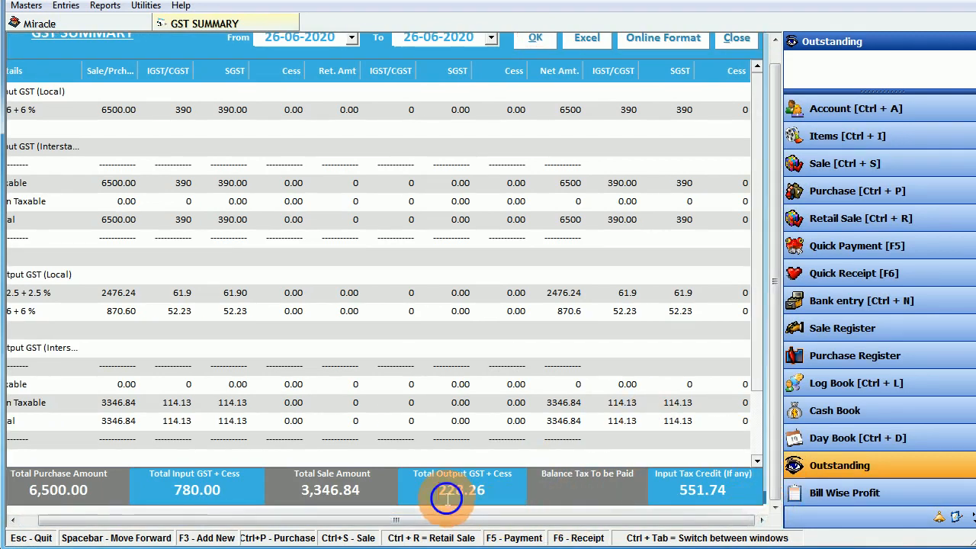
left_click(737, 39)
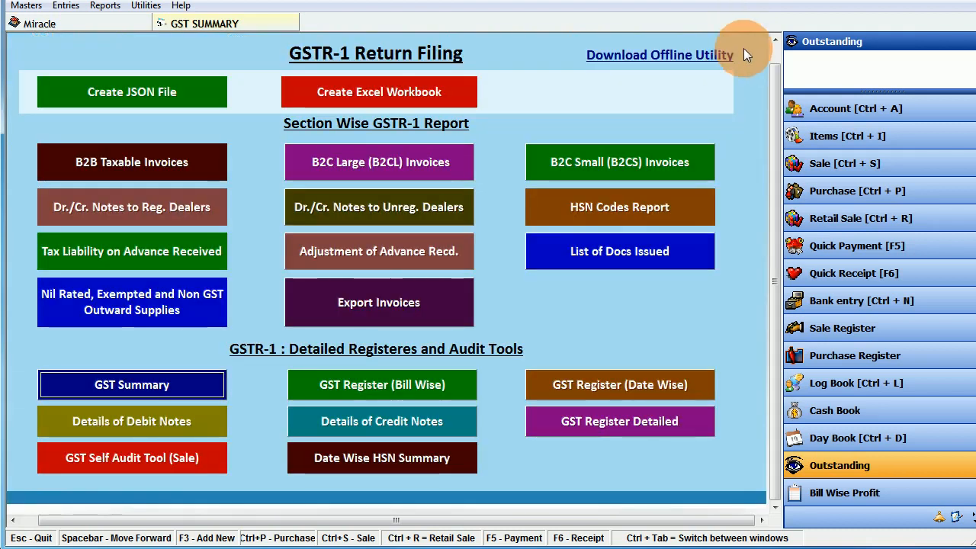
key("Escape")
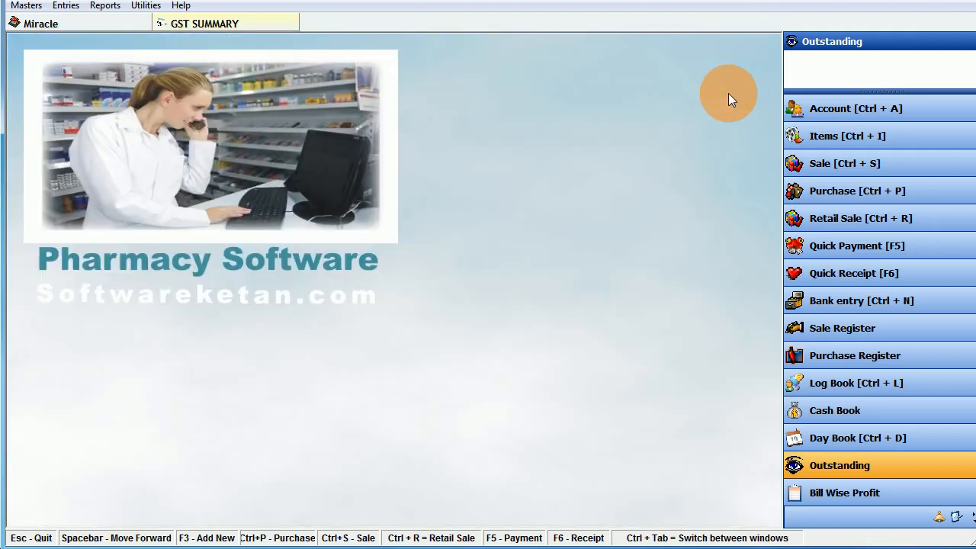
- Open the Report Builder Tool from Utilities, close it, and bring up the Utilities menu again
left_click(105, 5)
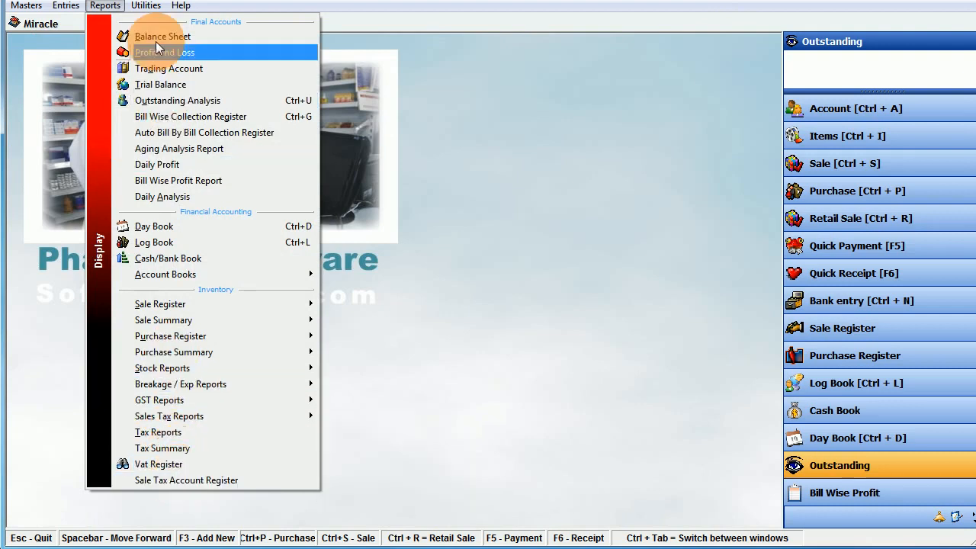
mouse_move(146, 5)
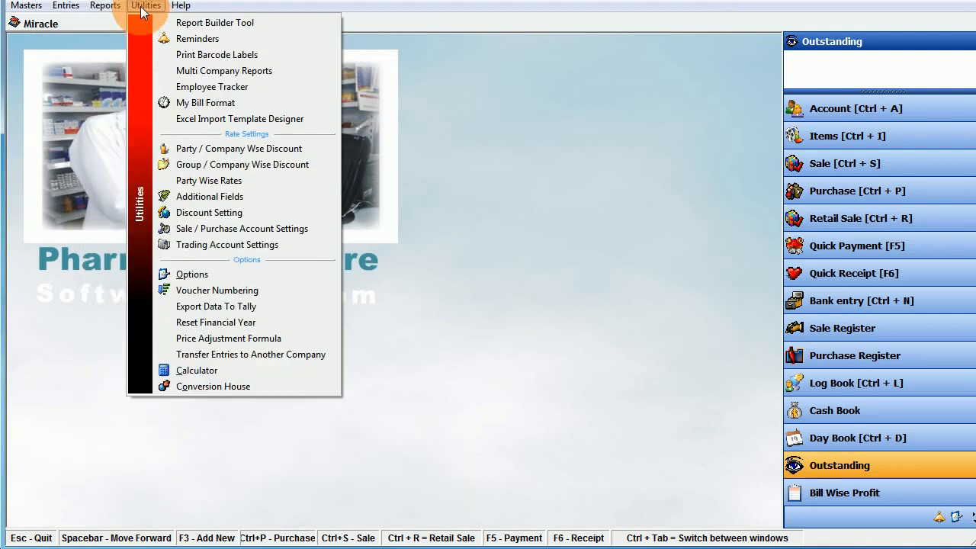
left_click(211, 22)
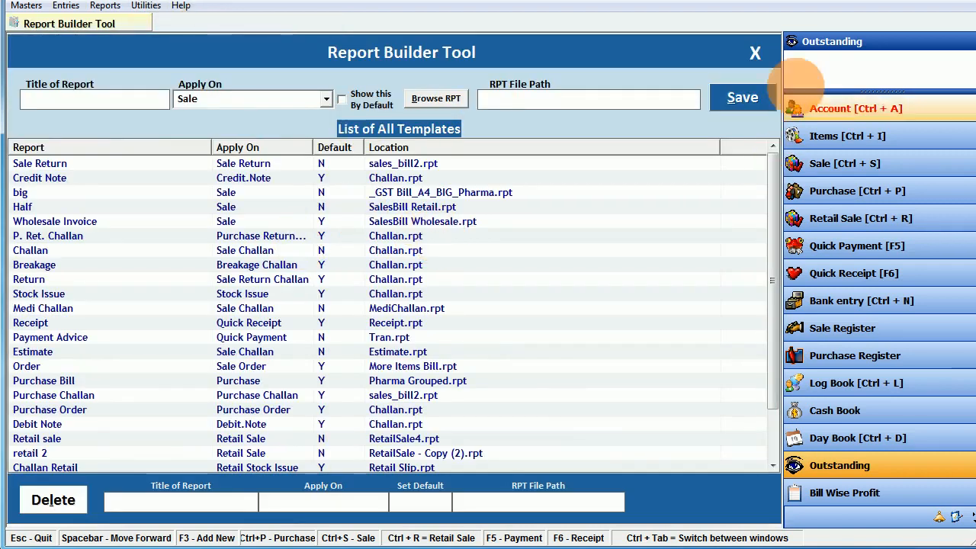
left_click(756, 52)
left_click(141, 6)
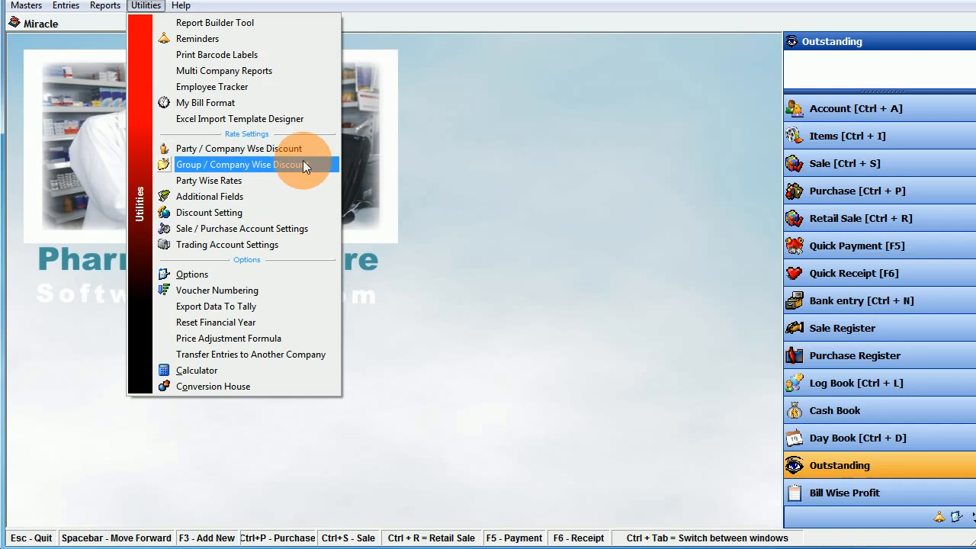
- Start a Party Wise Rates entry for Abc Medical Store's GENERAL items, checking Alprax and Ciplox rates
left_click(277, 180)
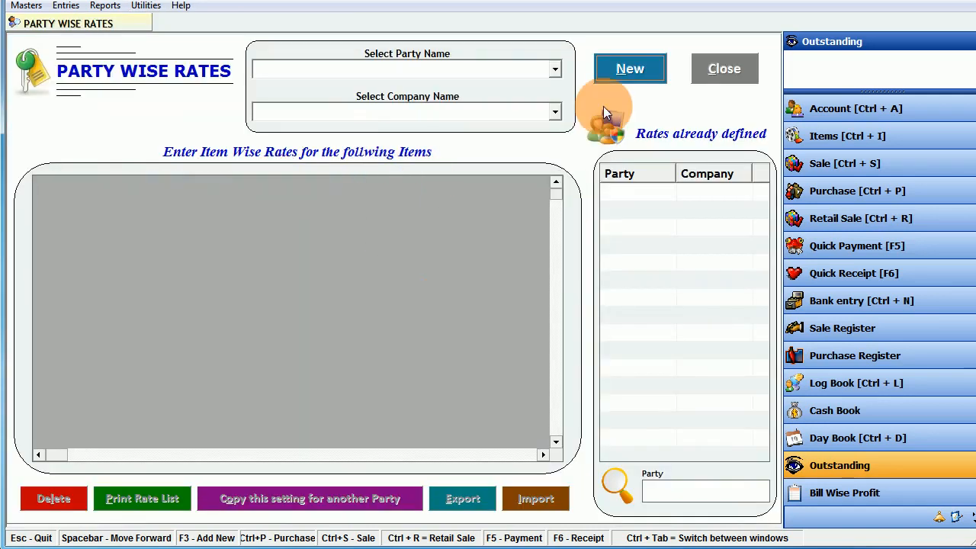
left_click(630, 68)
key("Down")
key("Down")
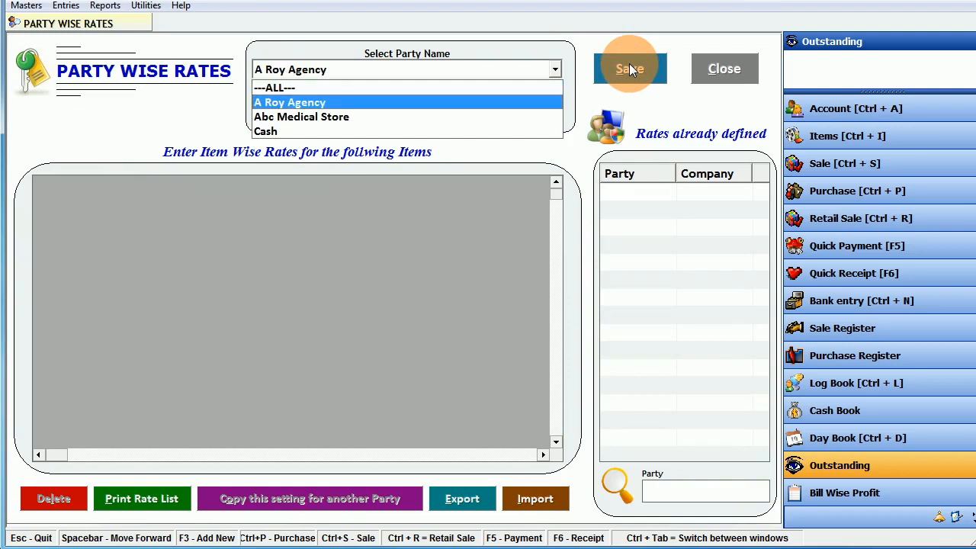
key("Return")
key("Return")
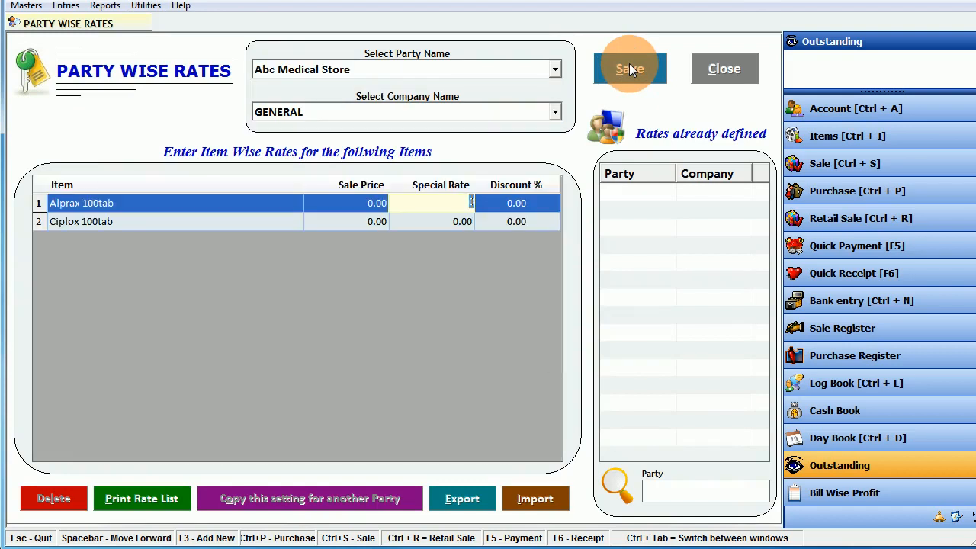
left_click(471, 203)
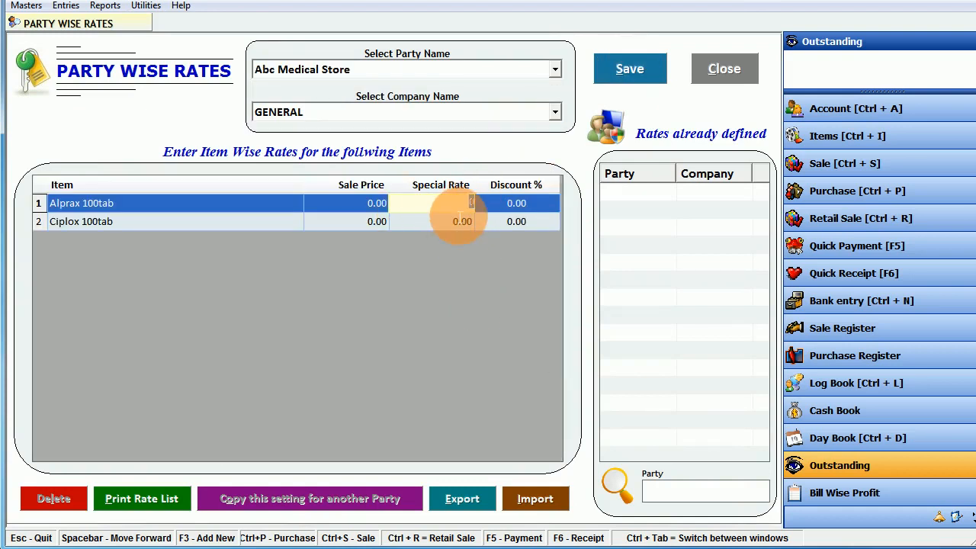
left_click(538, 204)
left_click(525, 221)
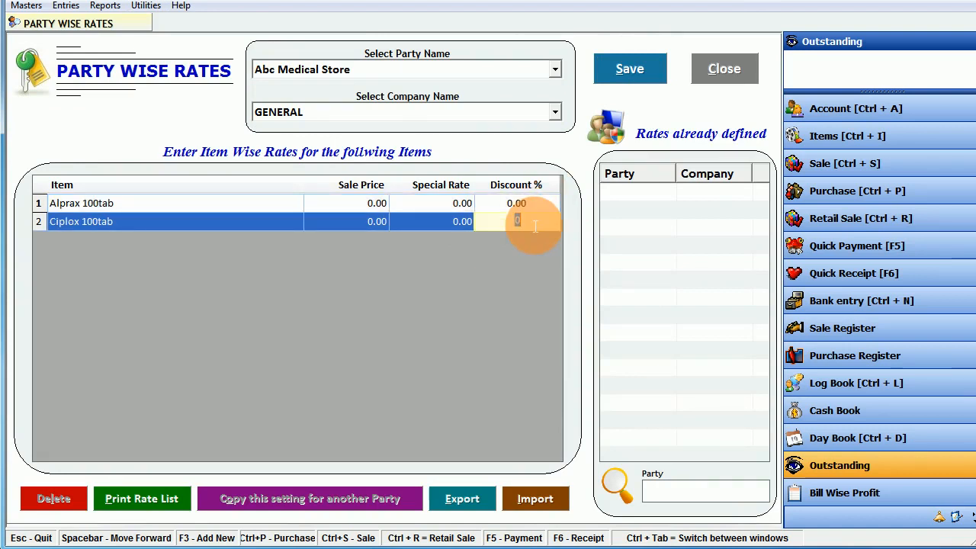
- Cancel the unsaved rate entry and close Party Wise Rates
left_click(731, 71)
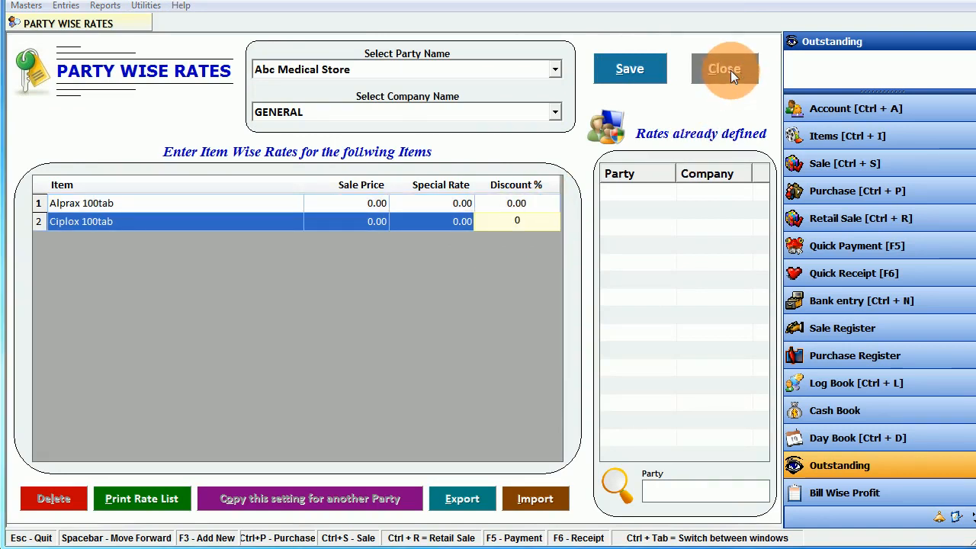
key("Return")
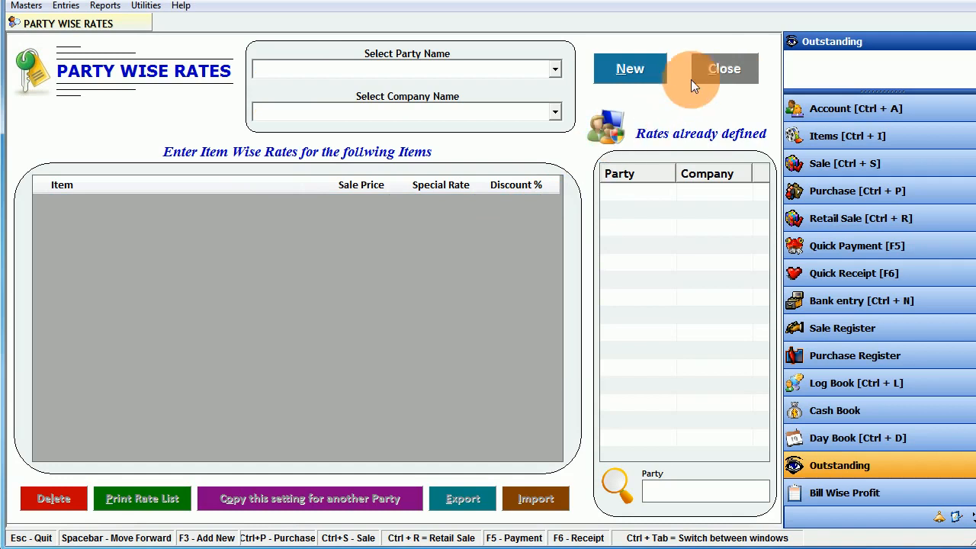
left_click(701, 72)
left_click(104, 6)
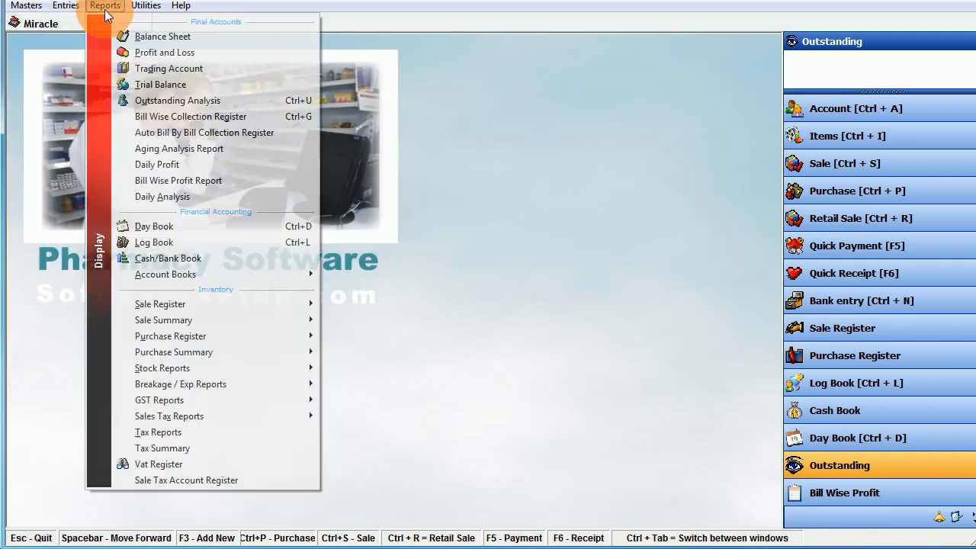
mouse_move(146, 5)
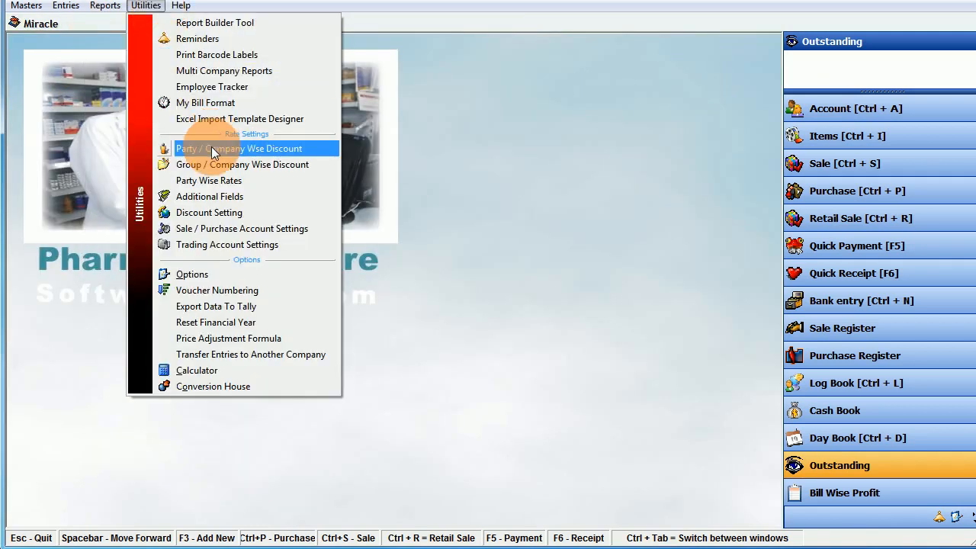
left_click(231, 197)
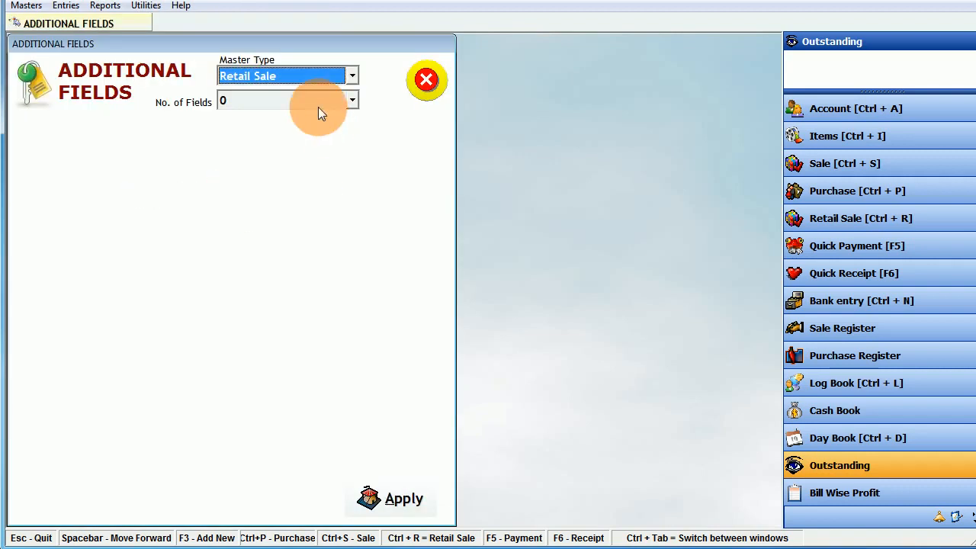
left_click(286, 74)
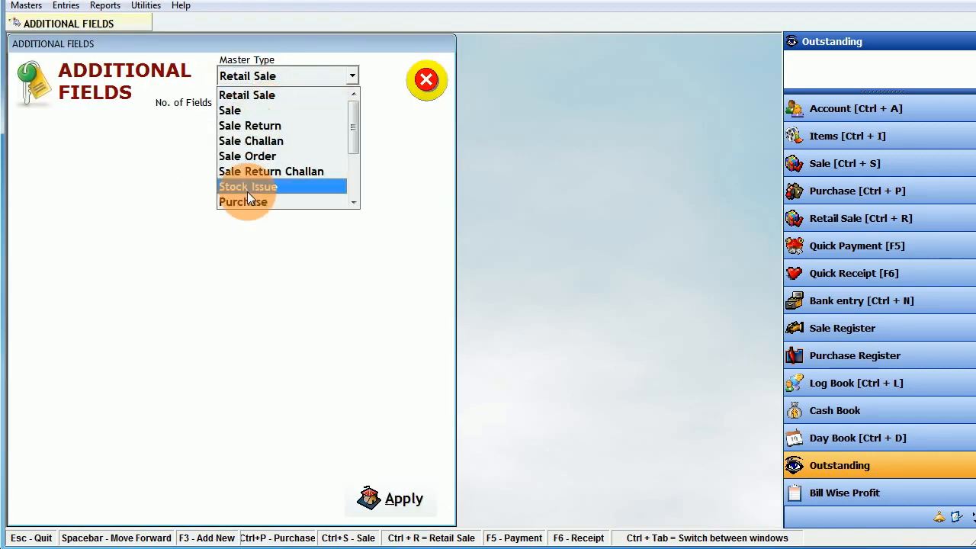
left_click(246, 200)
left_click(273, 99)
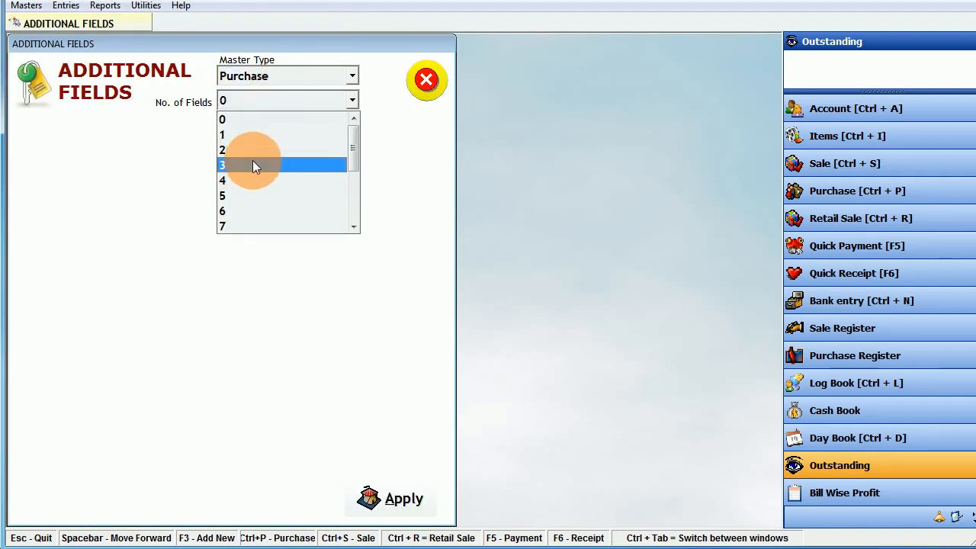
left_click(252, 162)
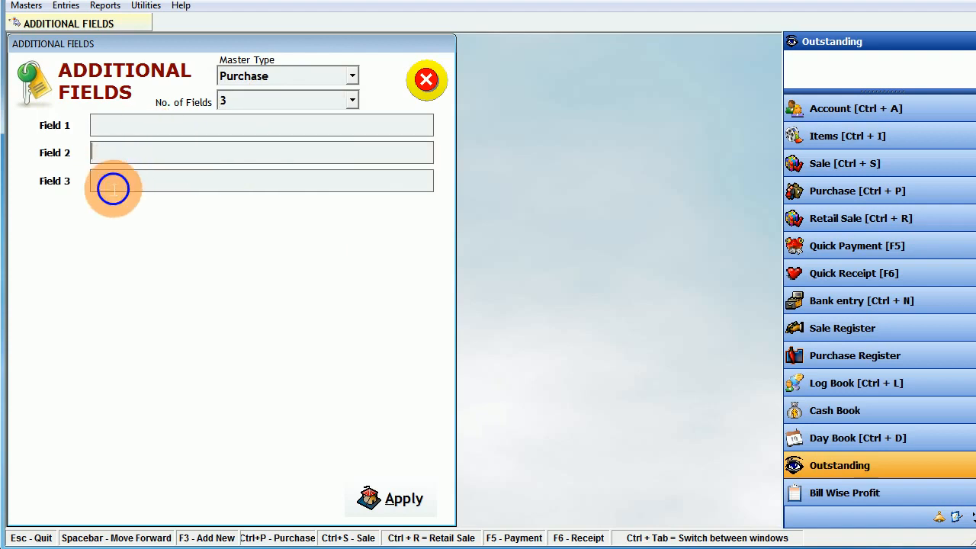
left_click(427, 81)
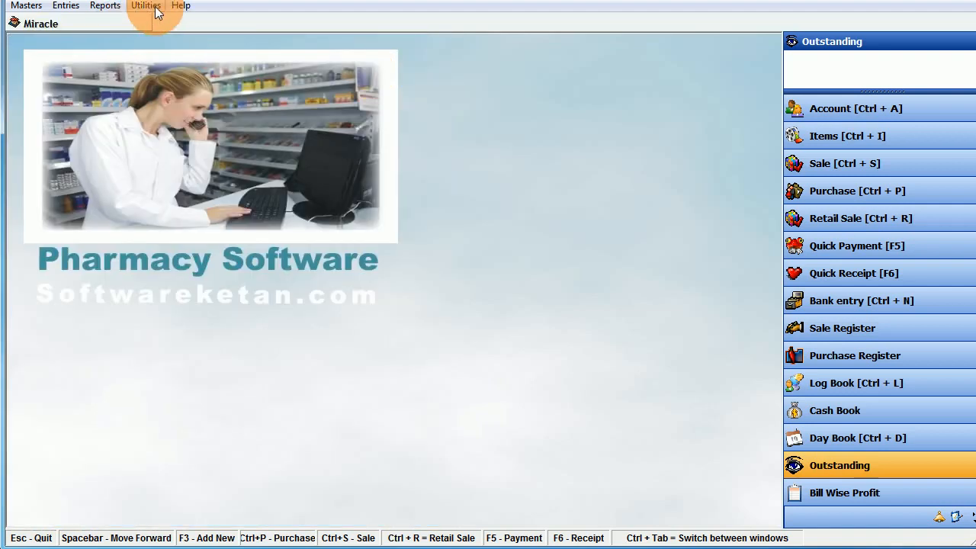
left_click(181, 8)
mouse_move(148, 11)
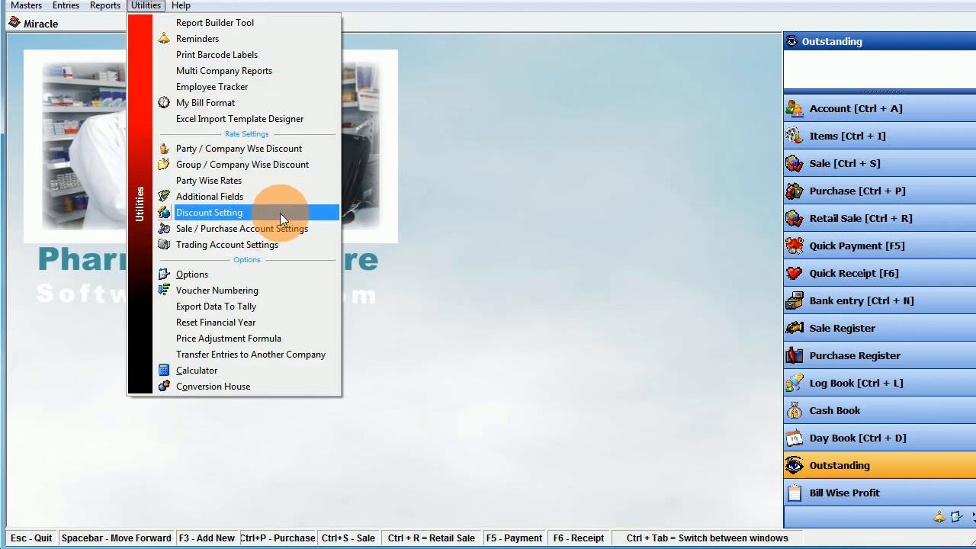
left_click(245, 274)
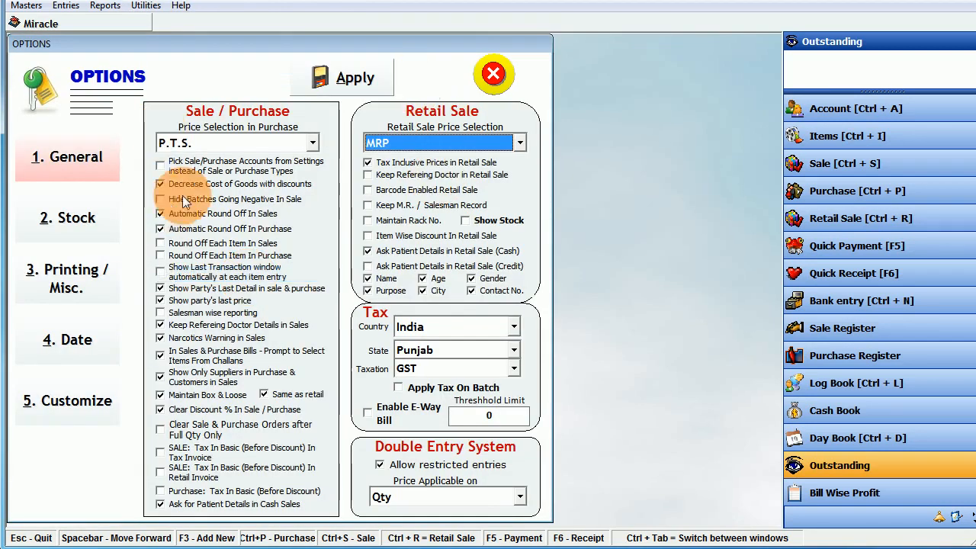
left_click(65, 226)
left_click(340, 239)
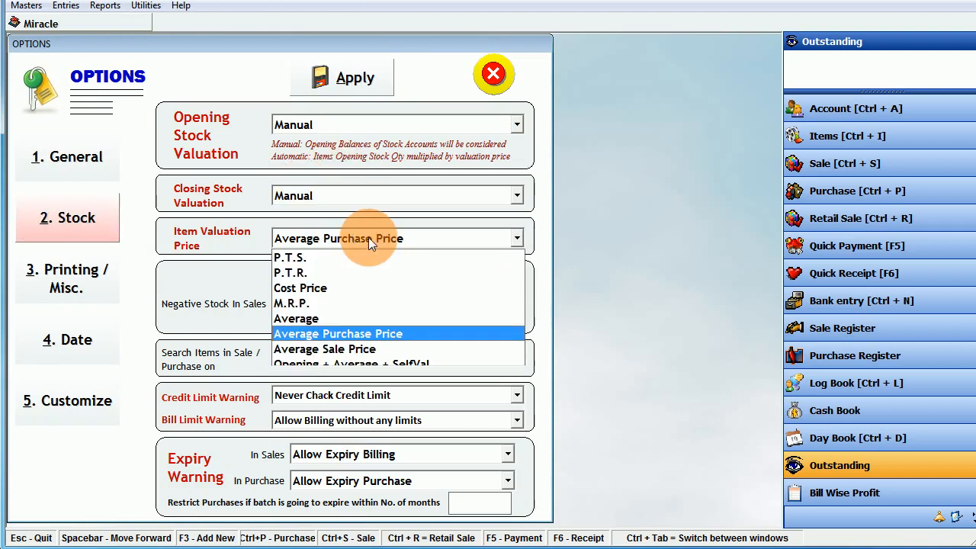
left_click(369, 236)
left_click(353, 200)
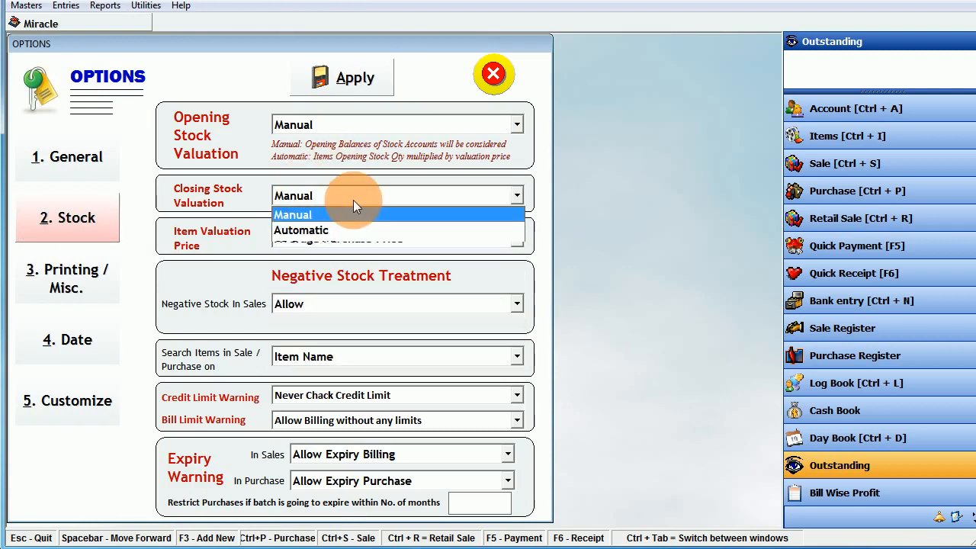
left_click(352, 200)
left_click(333, 131)
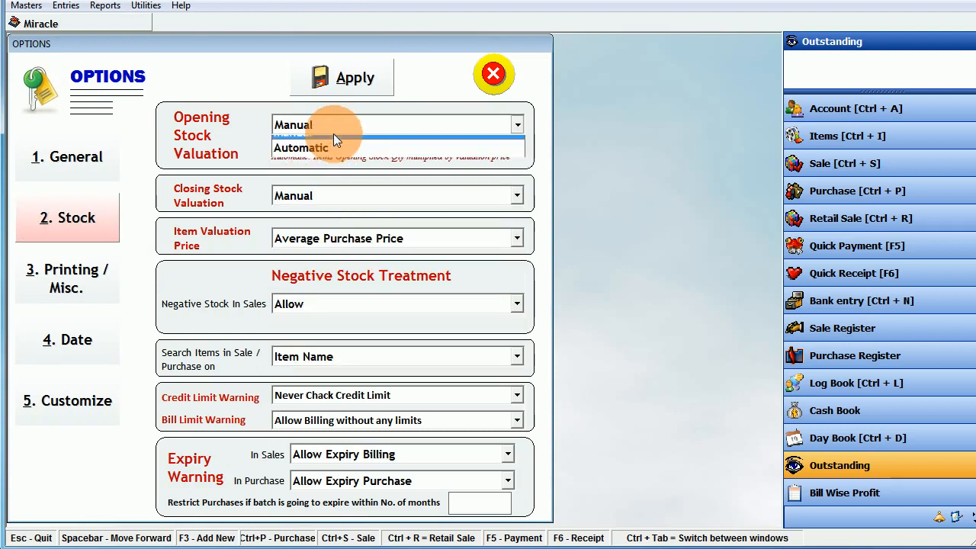
left_click(333, 134)
left_click(94, 270)
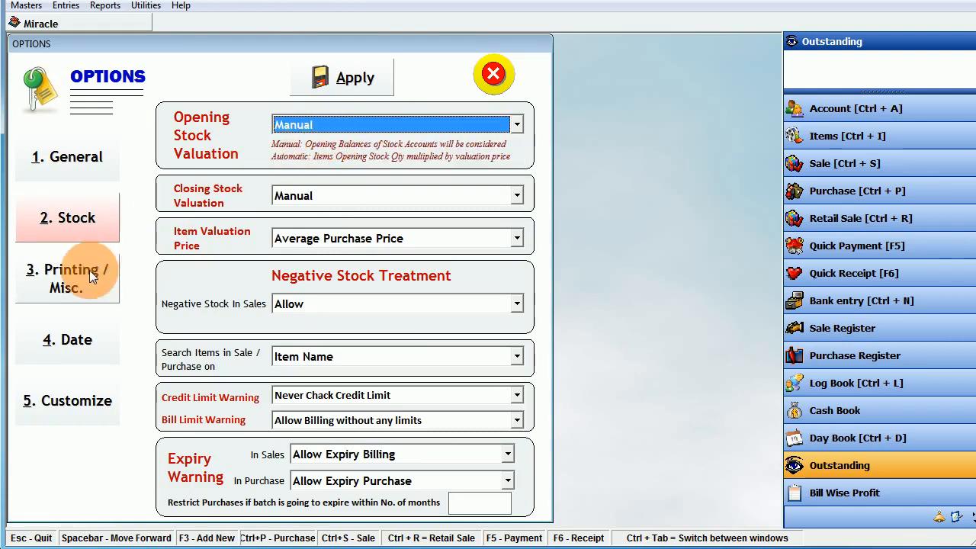
left_click(383, 156)
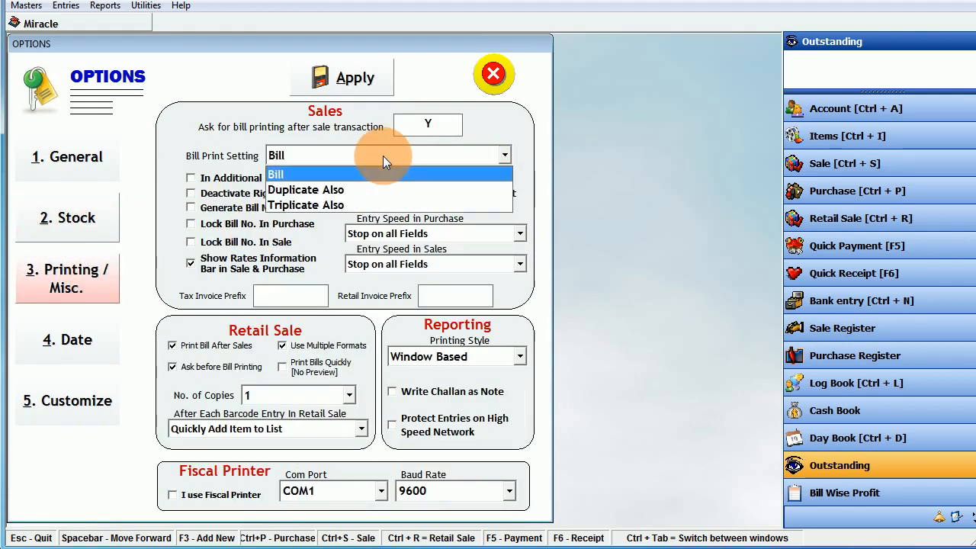
left_click(286, 174)
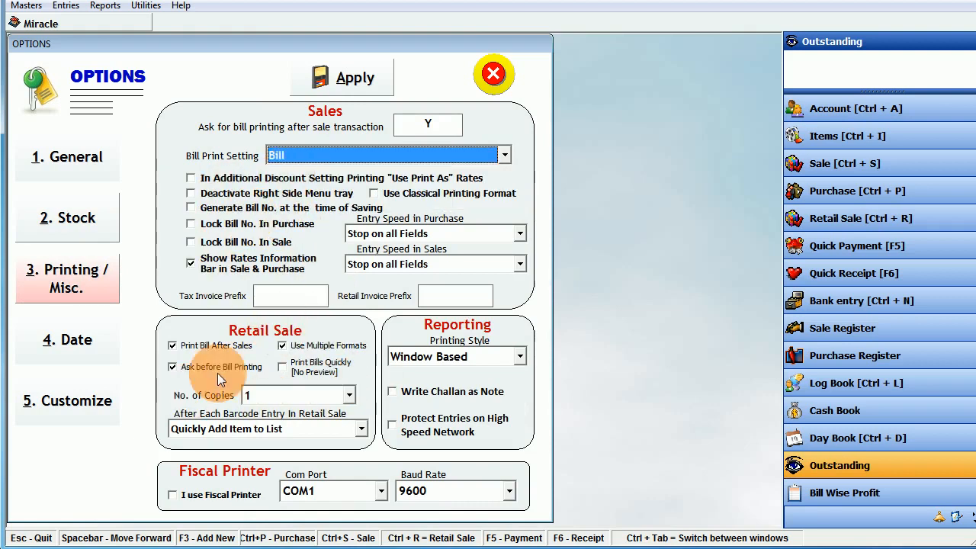
left_click(41, 355)
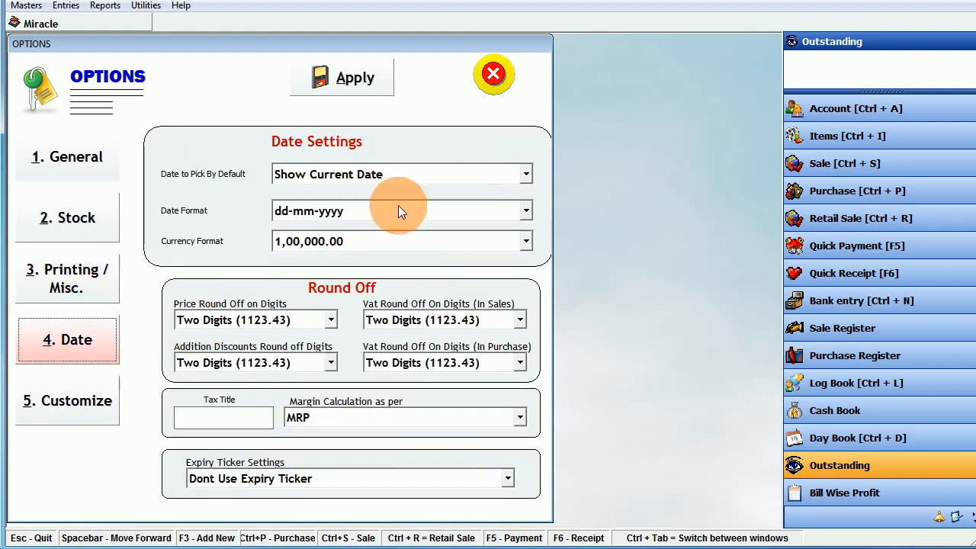
left_click(494, 74)
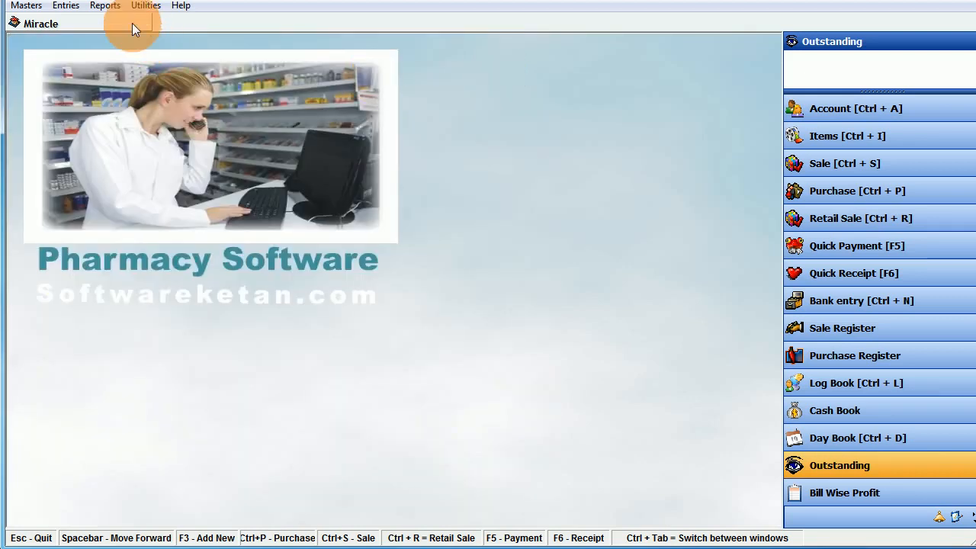
- Inspect the Sale voucher numbering method, keep it Continuous, and close Voucher Numbering
left_click(145, 6)
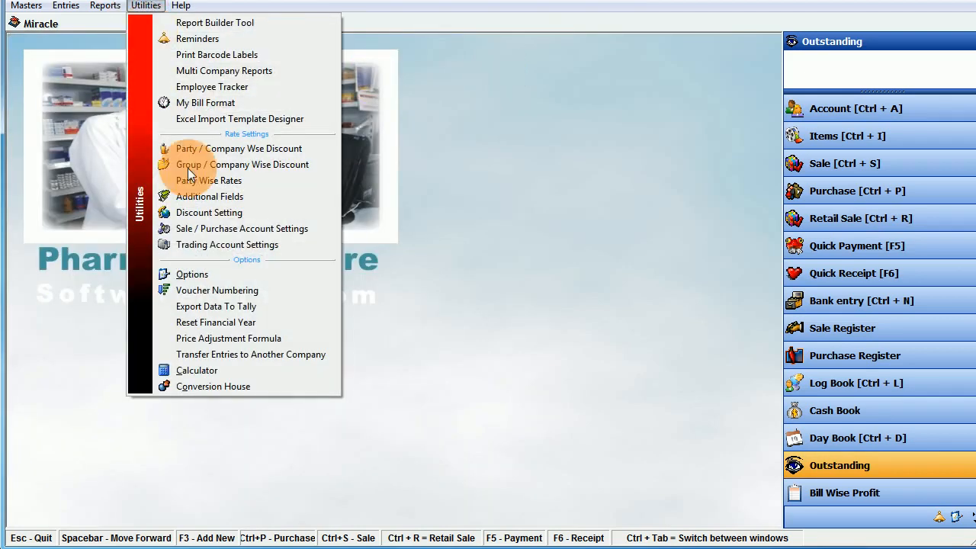
left_click(214, 290)
left_click(44, 148)
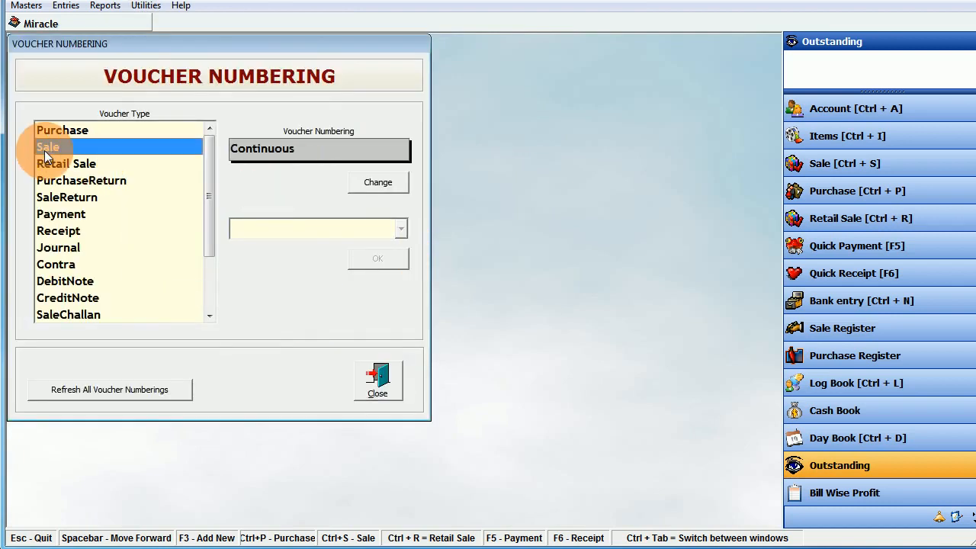
left_click(363, 176)
left_click(334, 229)
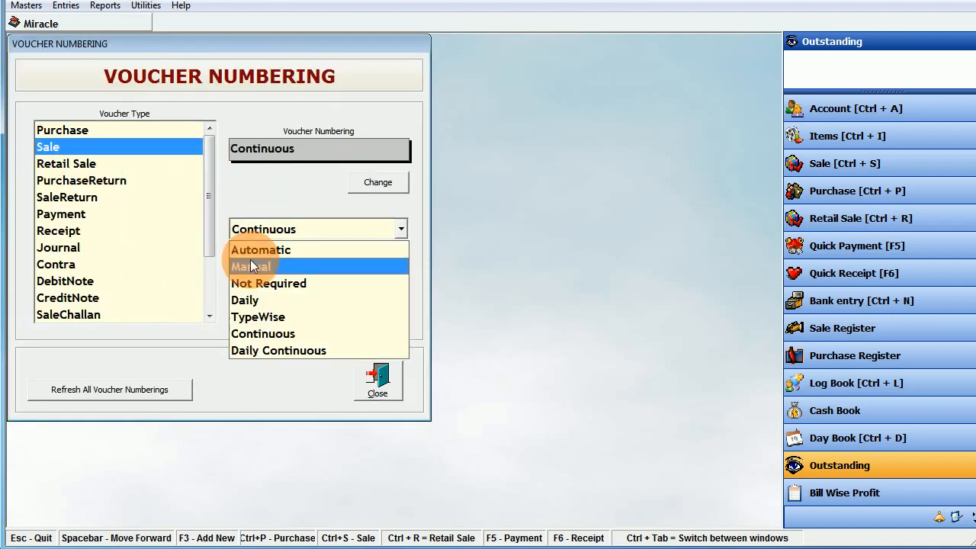
left_click(266, 380)
left_click(379, 379)
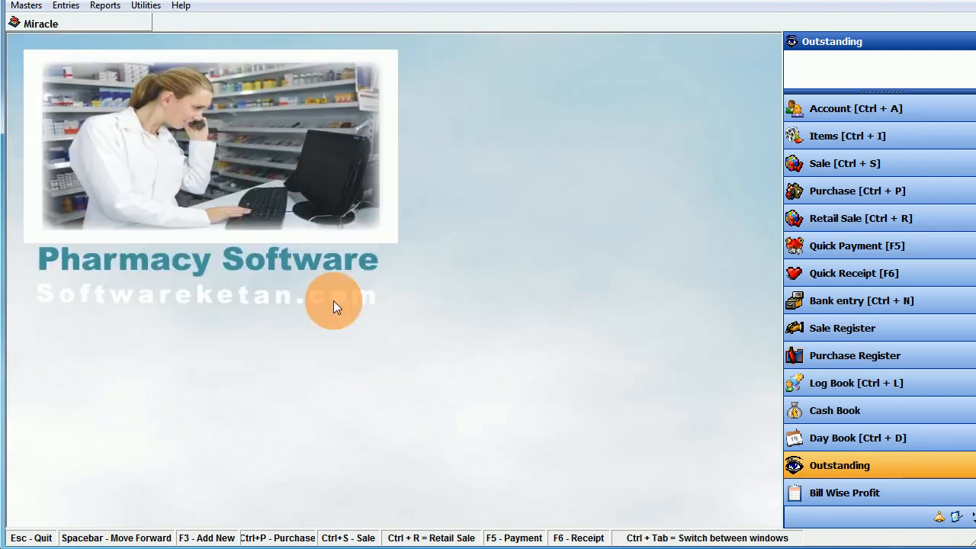
- View the Reset Financial Year screen (01-04-2020 to 31-03-2021) and close it unchanged
left_click(145, 6)
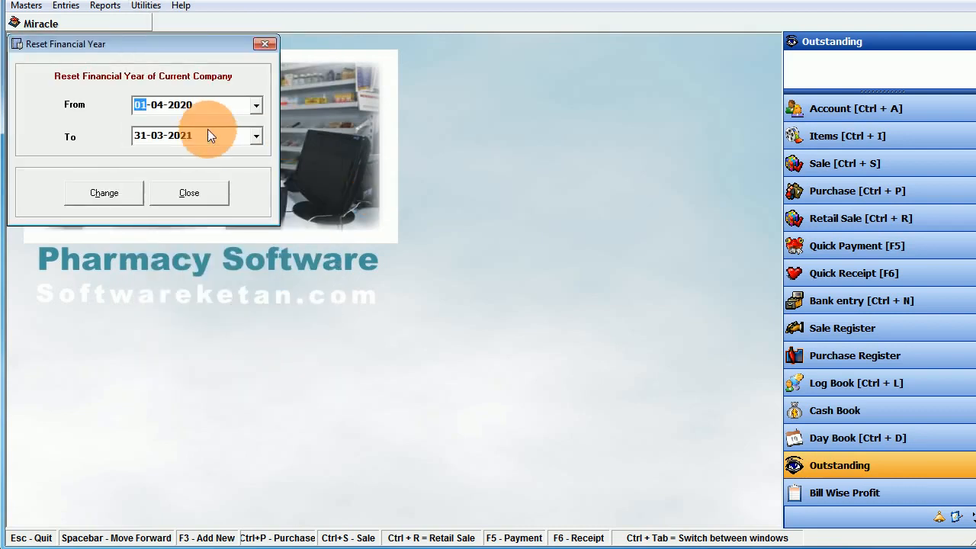
left_click(190, 193)
left_click(146, 5)
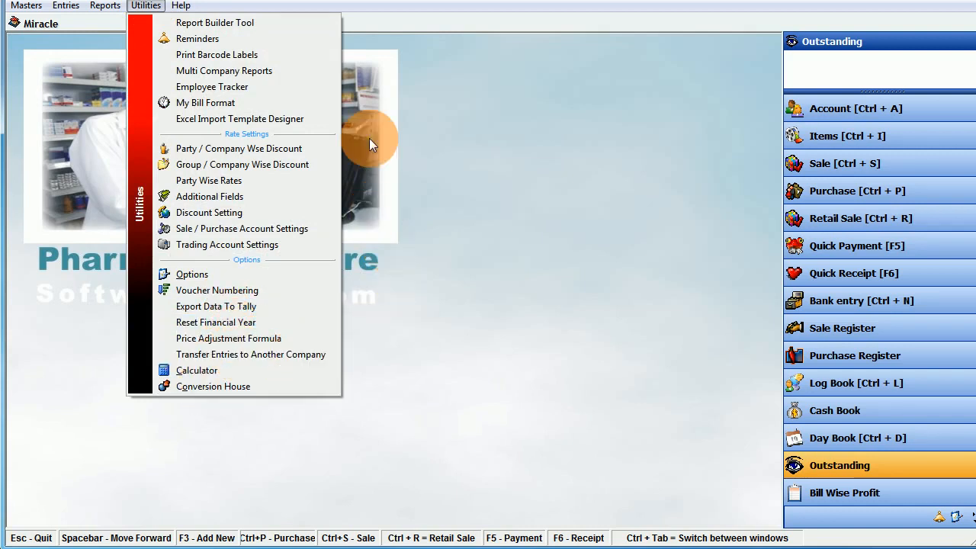
- Open Help > SMS Templates and look at the SMS API settings without changing them
left_click(426, 113)
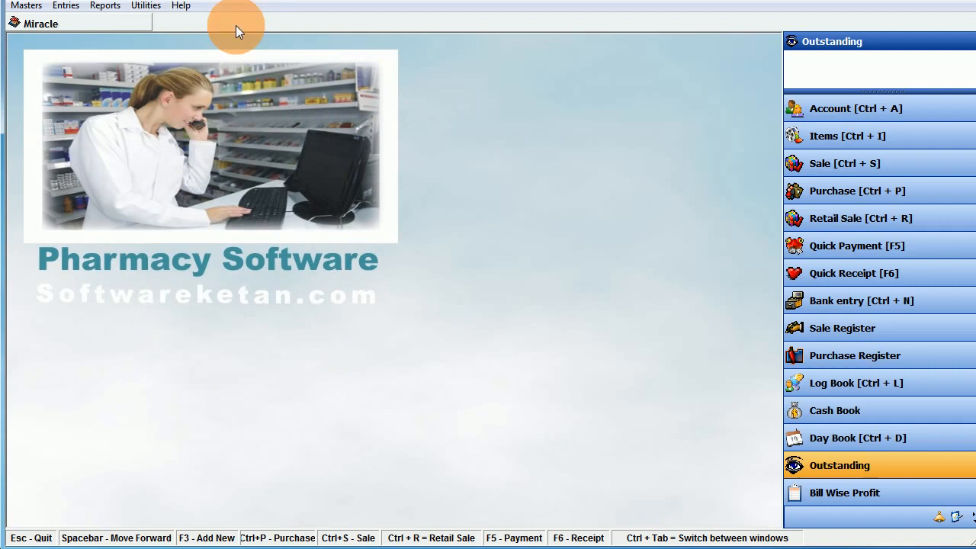
left_click(181, 6)
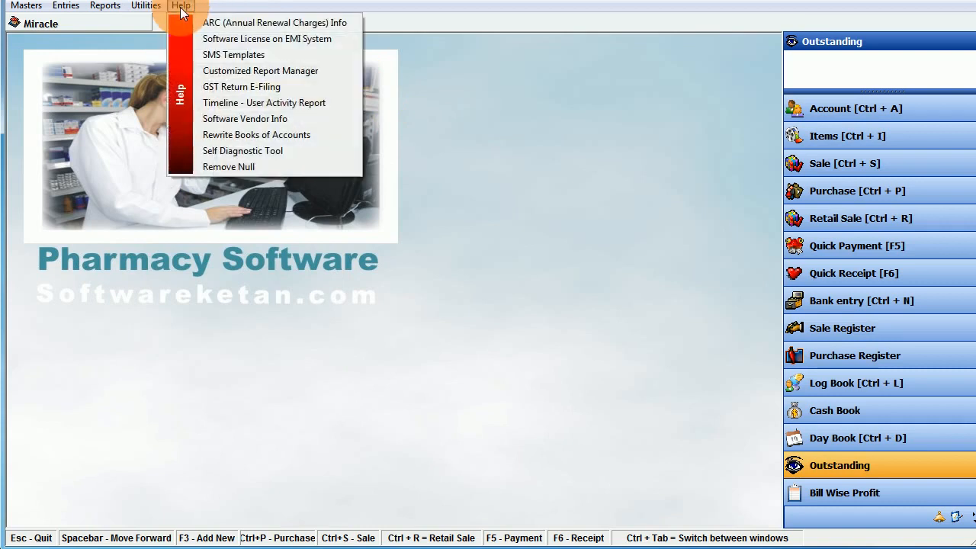
left_click(264, 55)
left_click(444, 72)
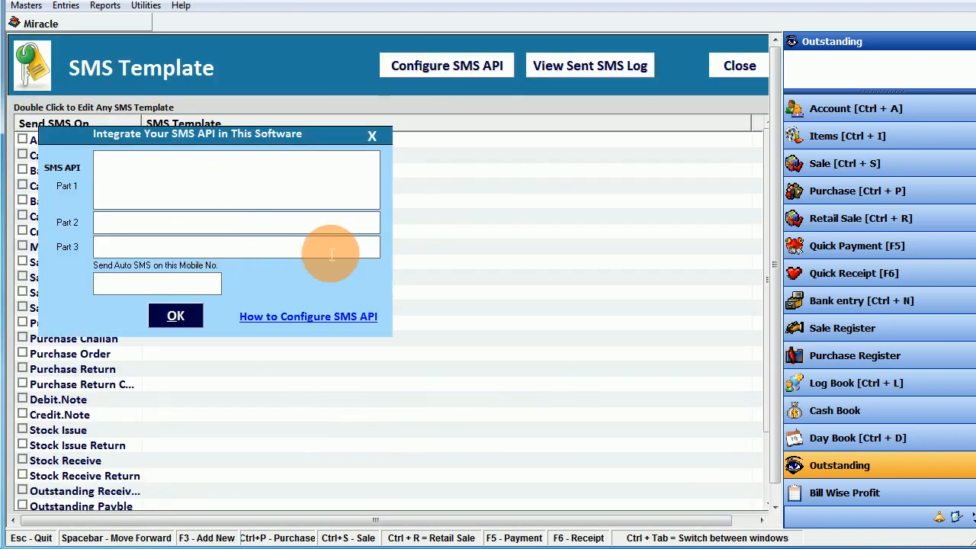
key("Escape")
- Browse the SMS message types, from Cash Payment through Stock Issue Return
left_click(210, 186)
left_click(207, 262)
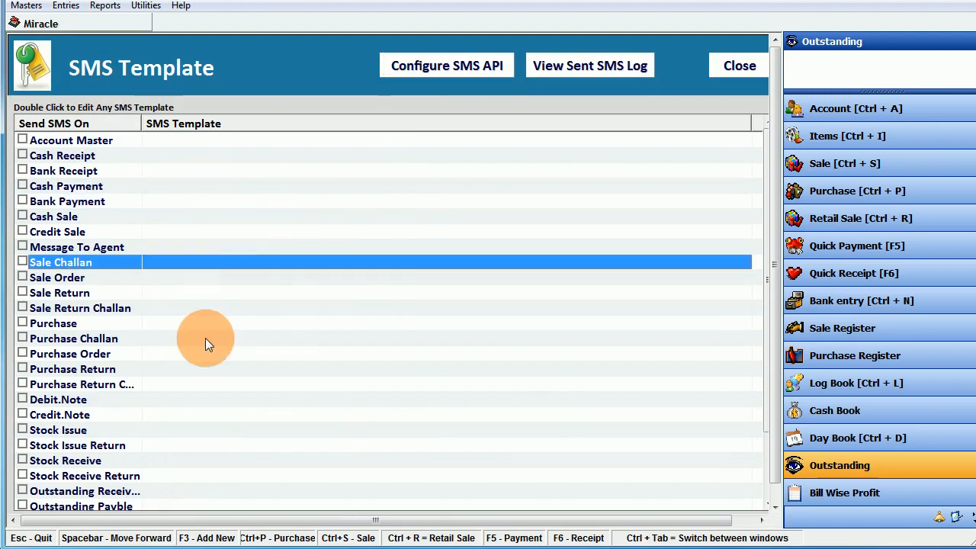
left_click(200, 369)
left_click(212, 279)
left_click(223, 186)
left_click(224, 293)
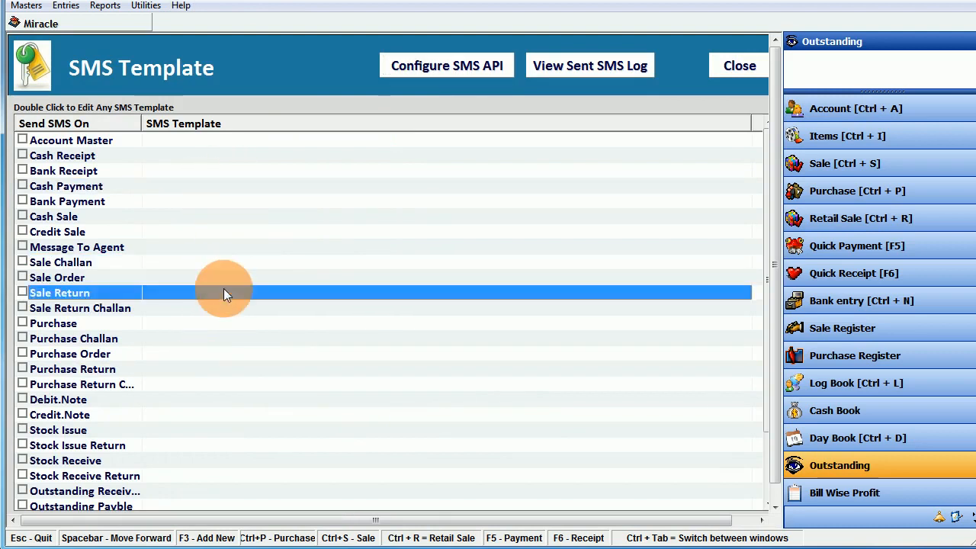
left_click(220, 354)
left_click(211, 399)
scroll(209, 397, "down", 2)
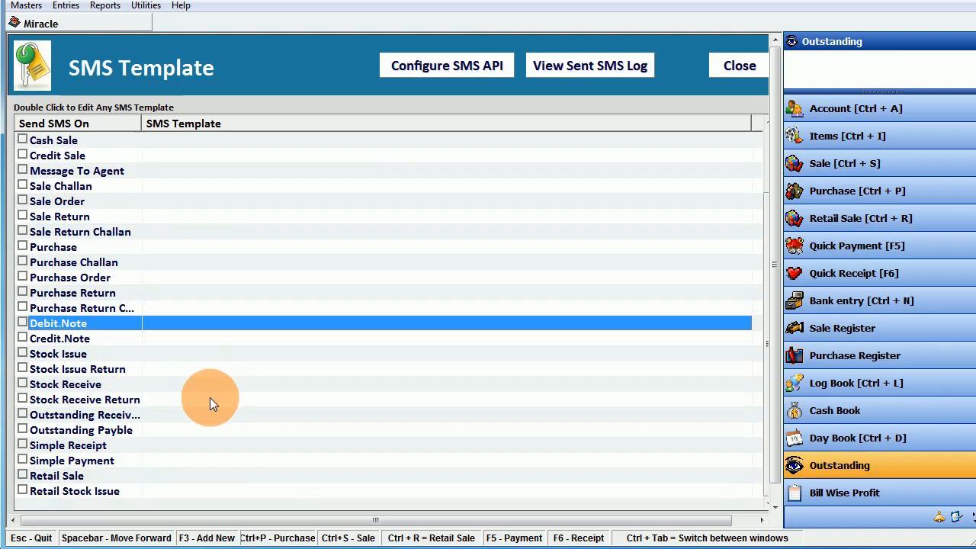
left_click(325, 370)
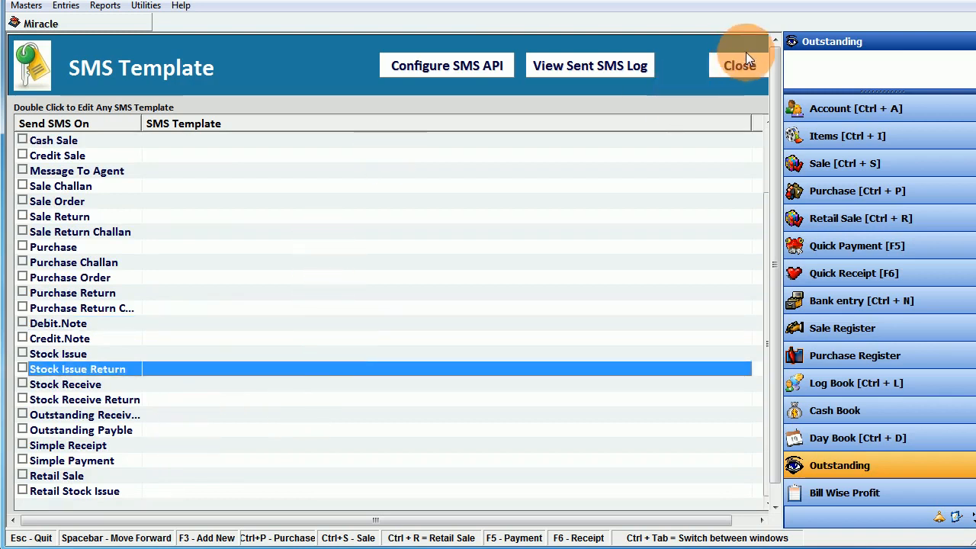
- View the empty 26-06-2020 sent SMS log, then close it and the template window
left_click(610, 70)
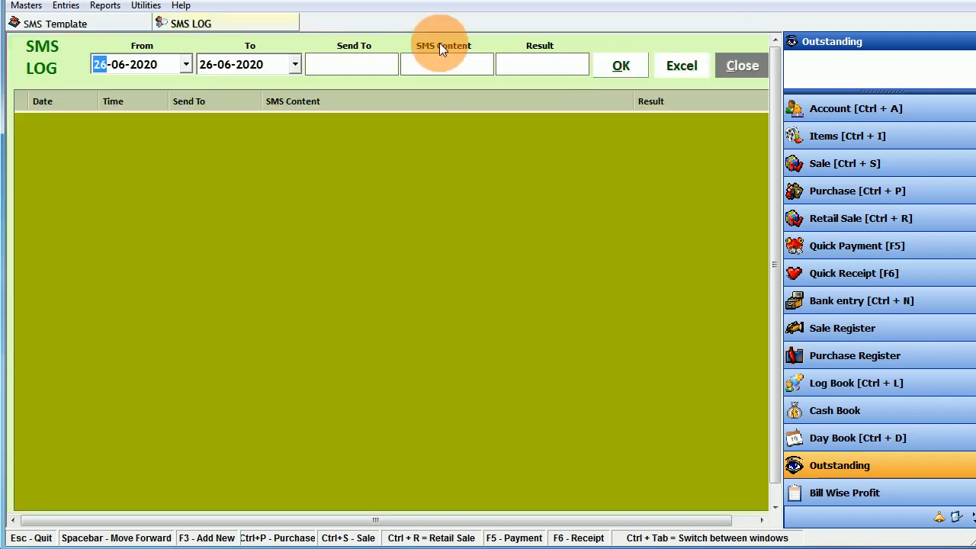
left_click(746, 65)
left_click(746, 65)
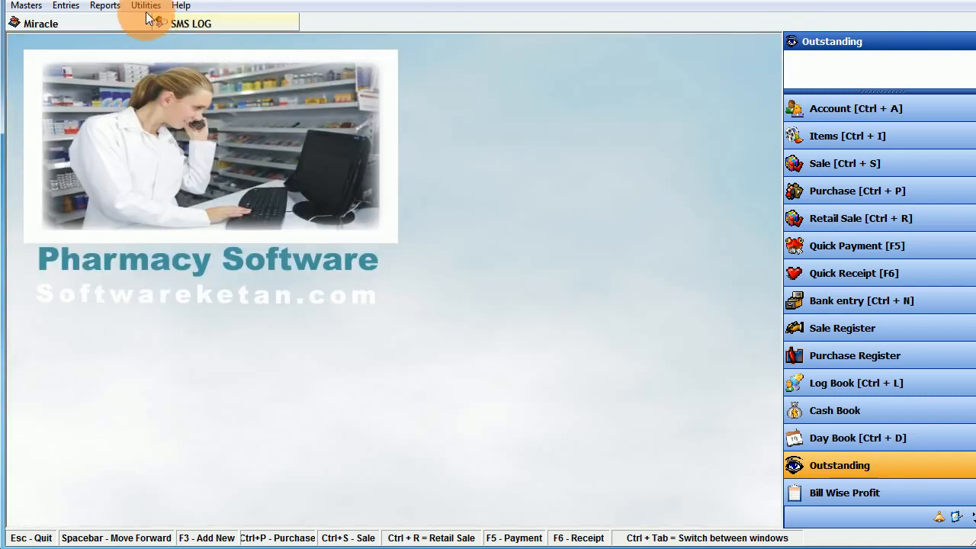
left_click(181, 8)
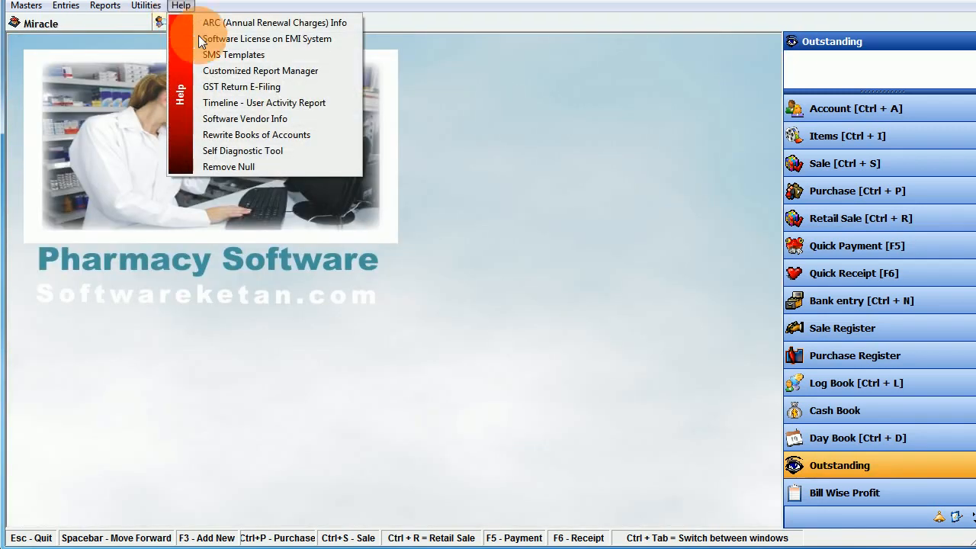
left_click(244, 152)
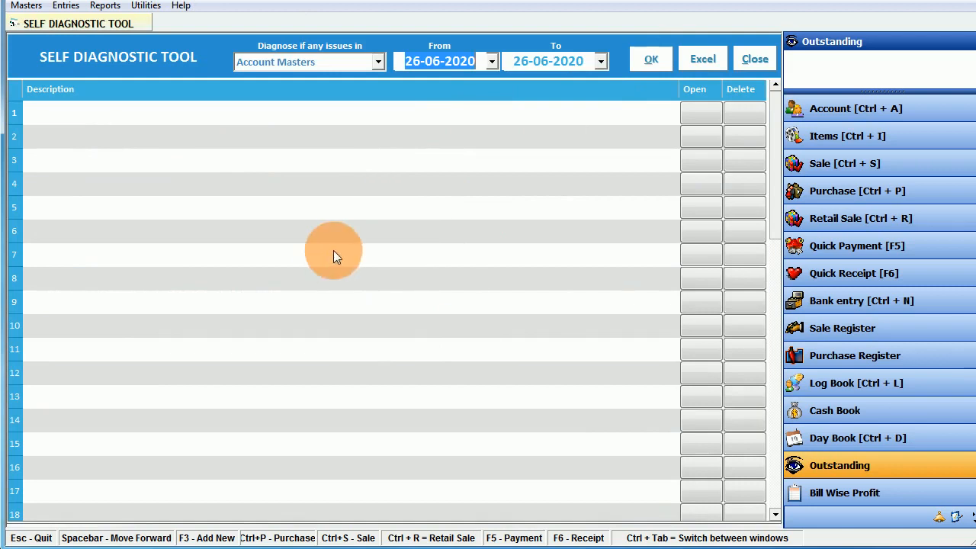
left_click(354, 59)
left_click(295, 80)
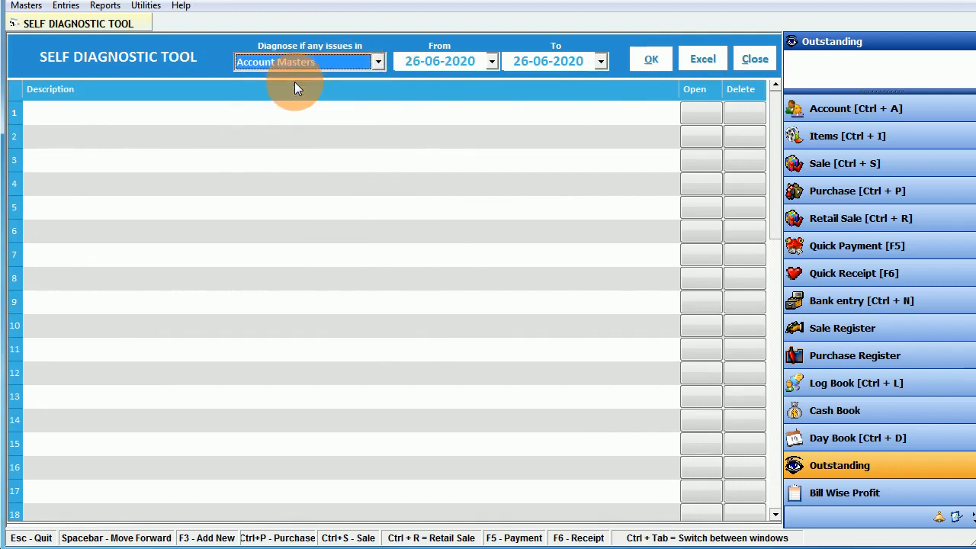
left_click(748, 59)
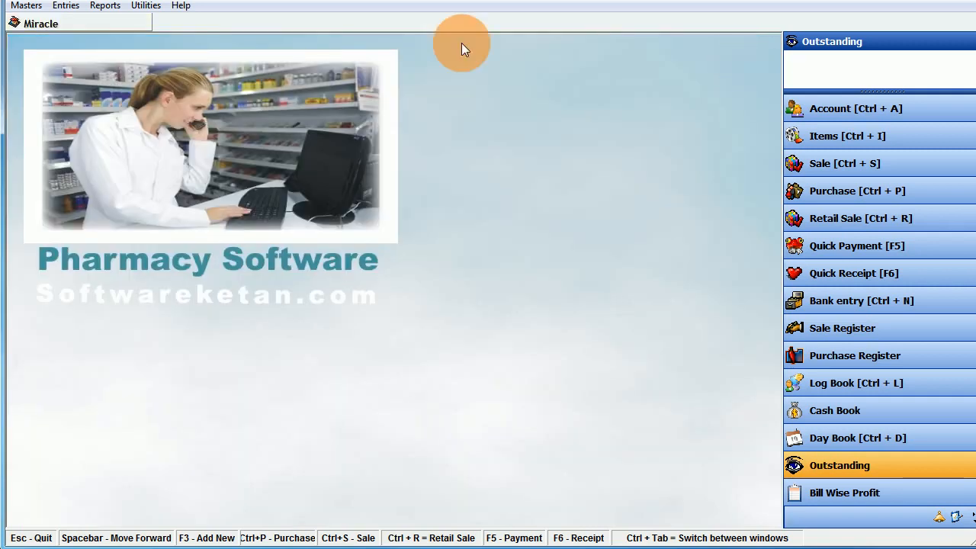
left_click(180, 6)
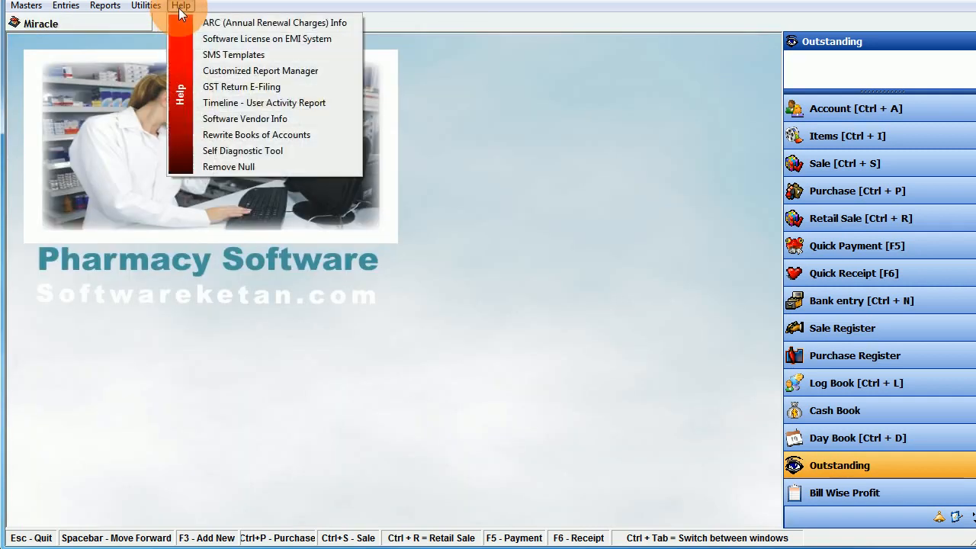
left_click(296, 103)
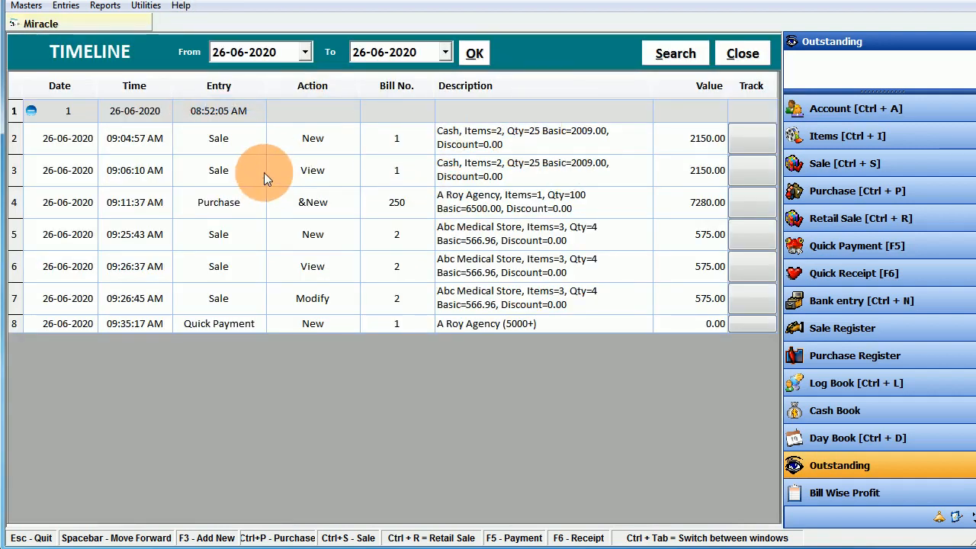
left_click(313, 300)
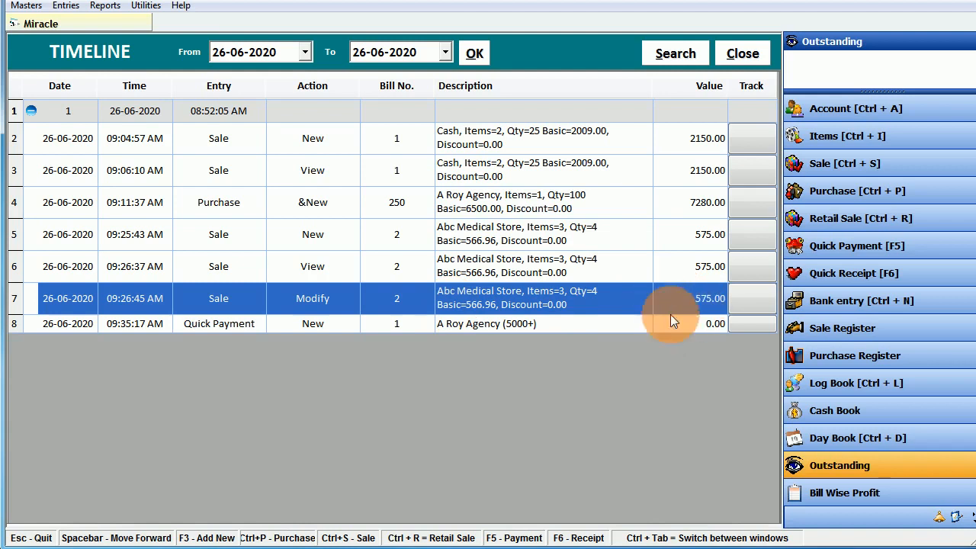
left_click(742, 298)
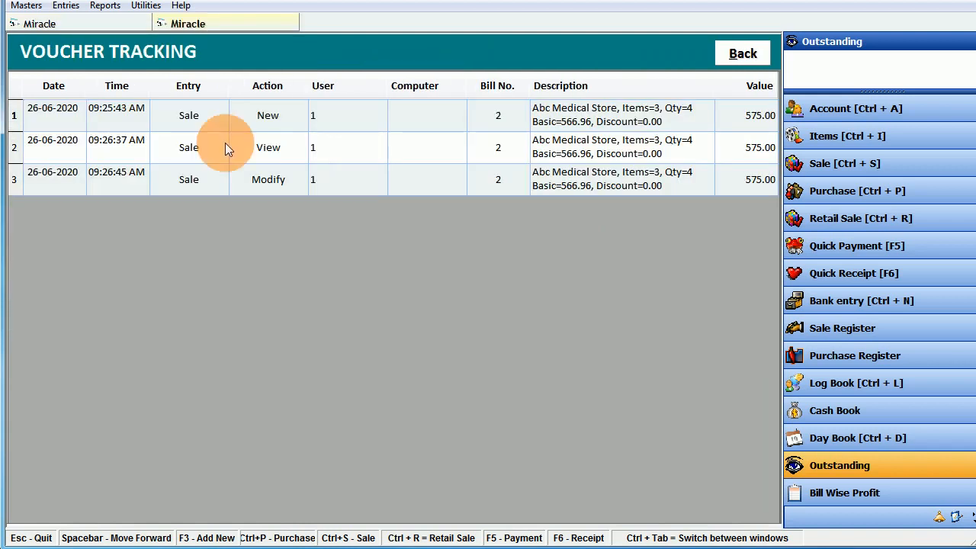
left_click(266, 185)
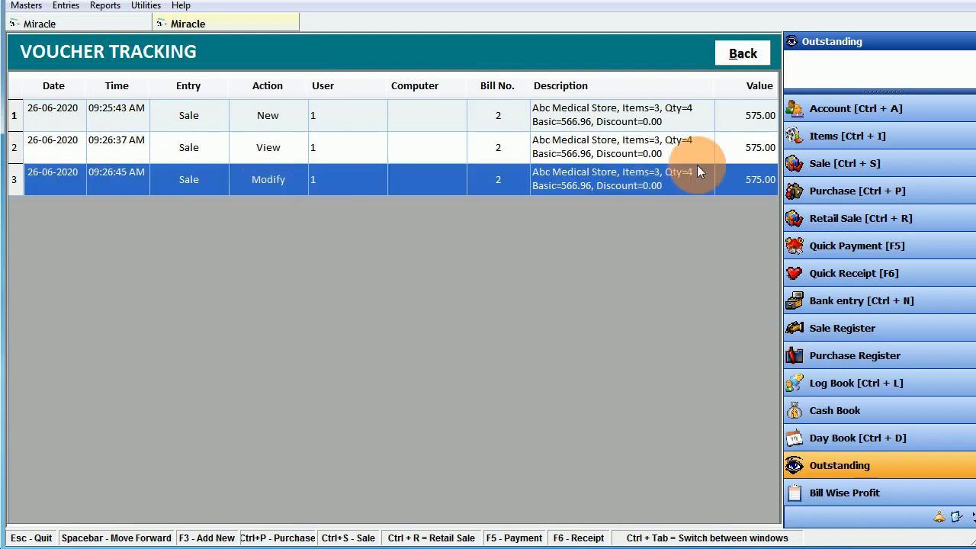
left_click(191, 114)
left_click(190, 141)
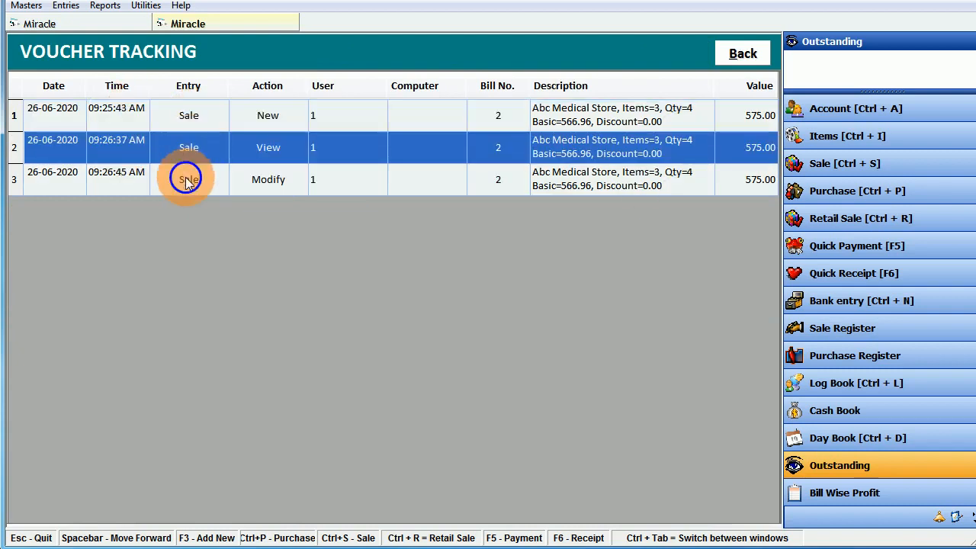
left_click(185, 178)
left_click(84, 112)
left_click(139, 144)
left_click(132, 184)
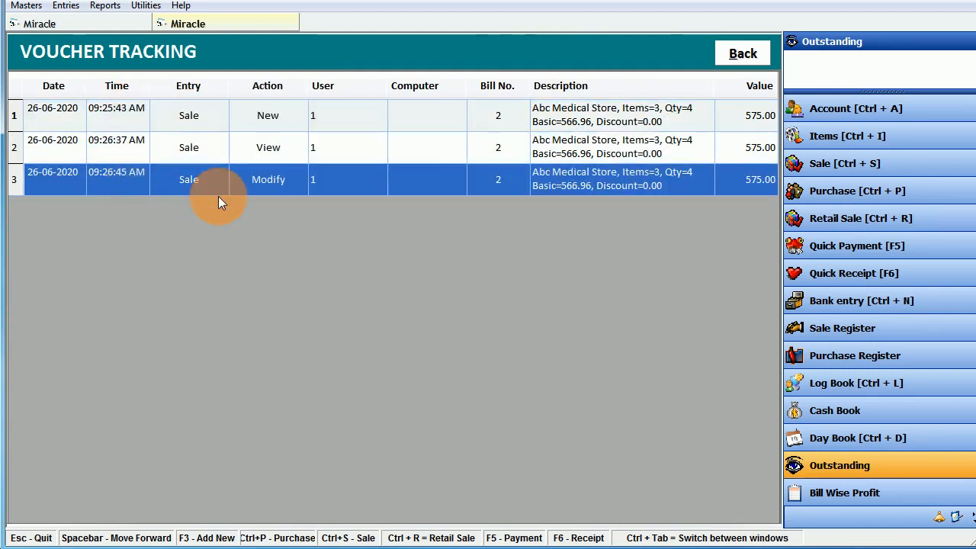
left_click(730, 61)
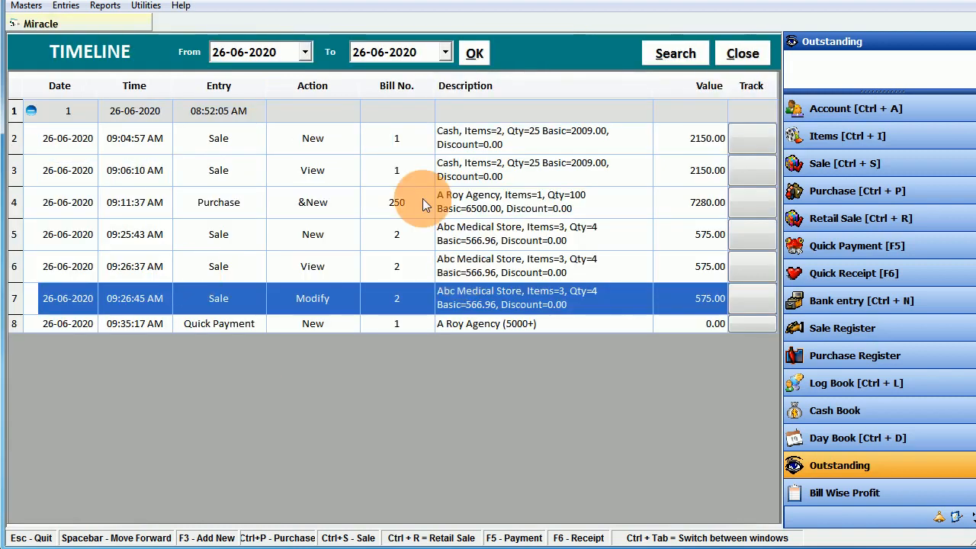
left_click(761, 67)
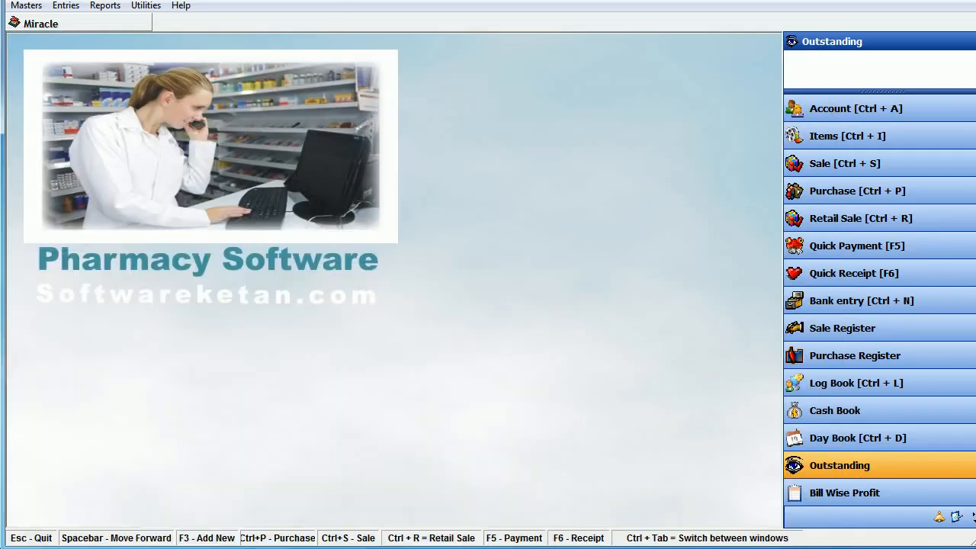
left_click(26, 7)
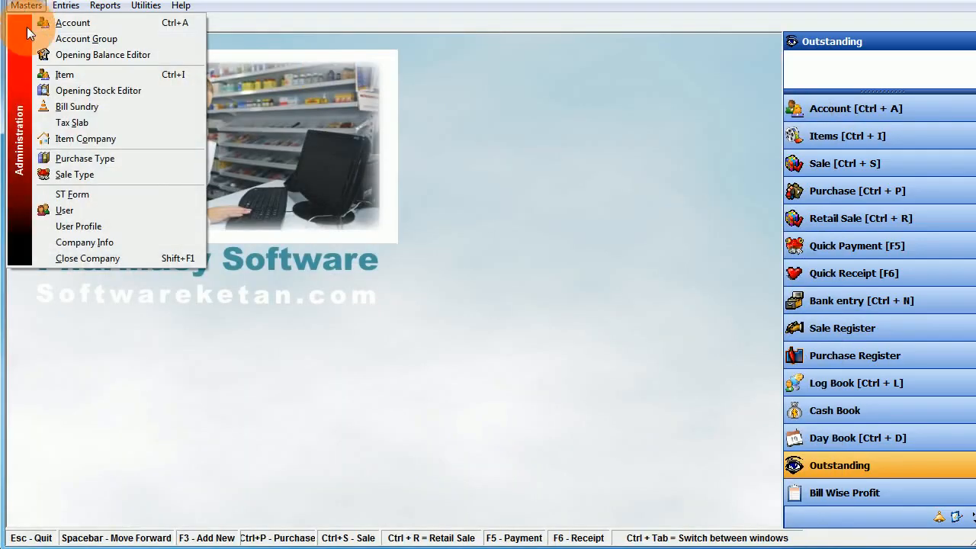
left_click(76, 258)
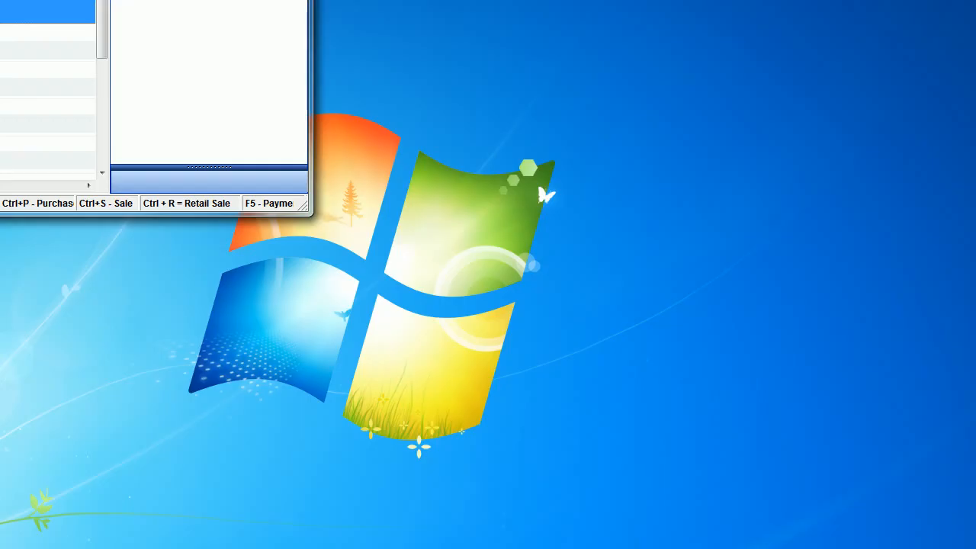
left_click_drag(312, 217, 432, 331)
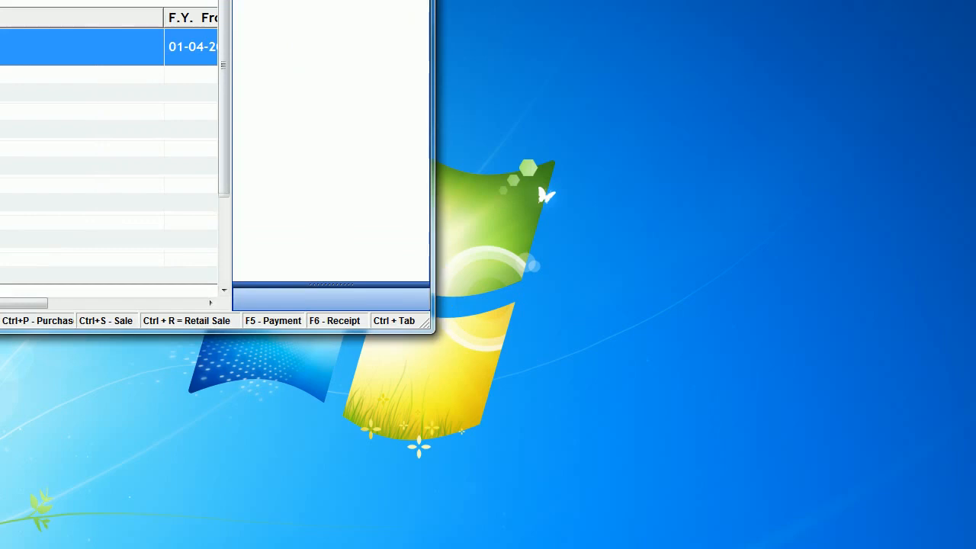
left_click_drag(121, 0, 497, 18)
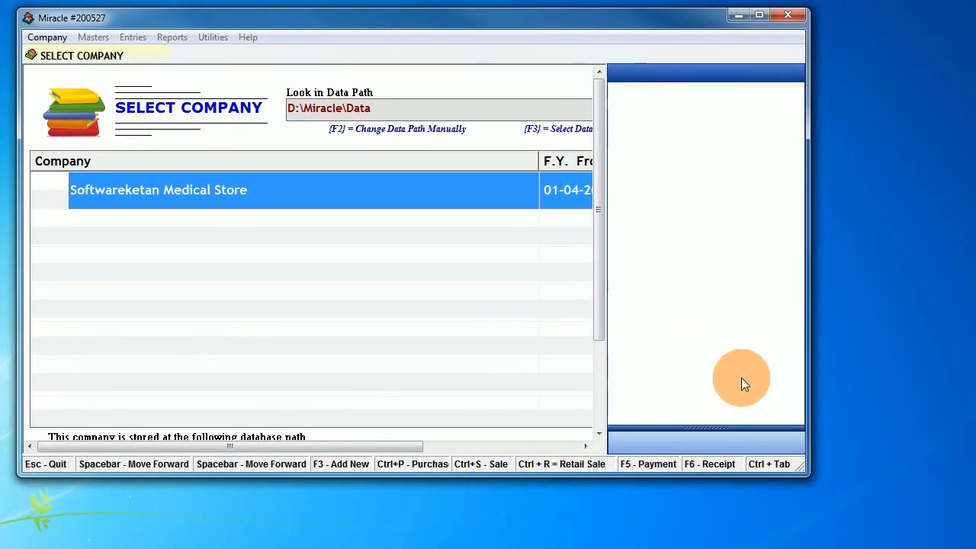
left_click_drag(811, 478, 975, 548)
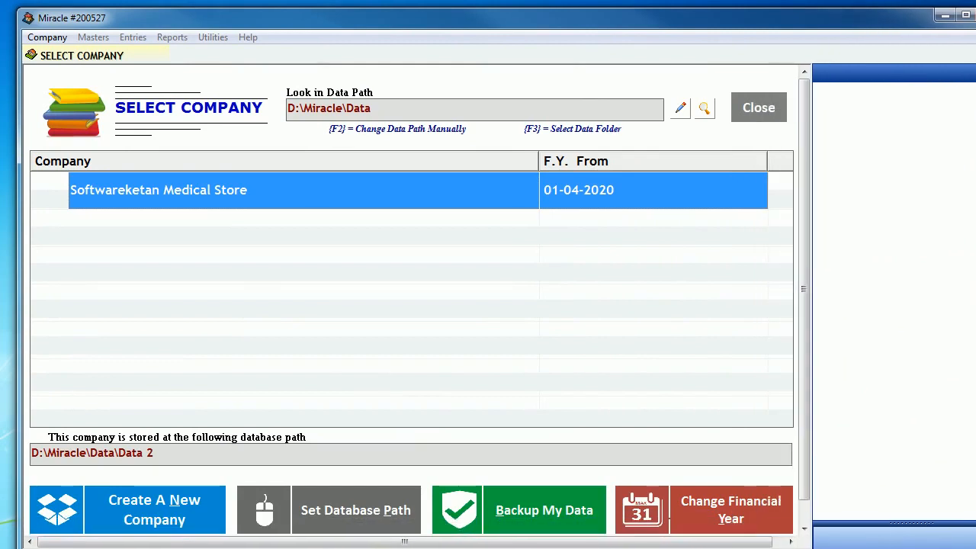
left_click(183, 509)
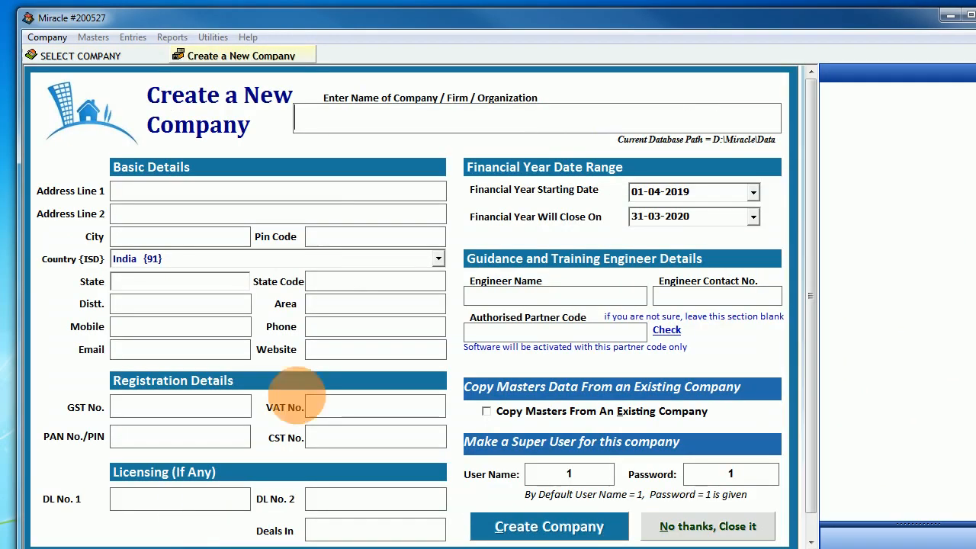
left_click(731, 527)
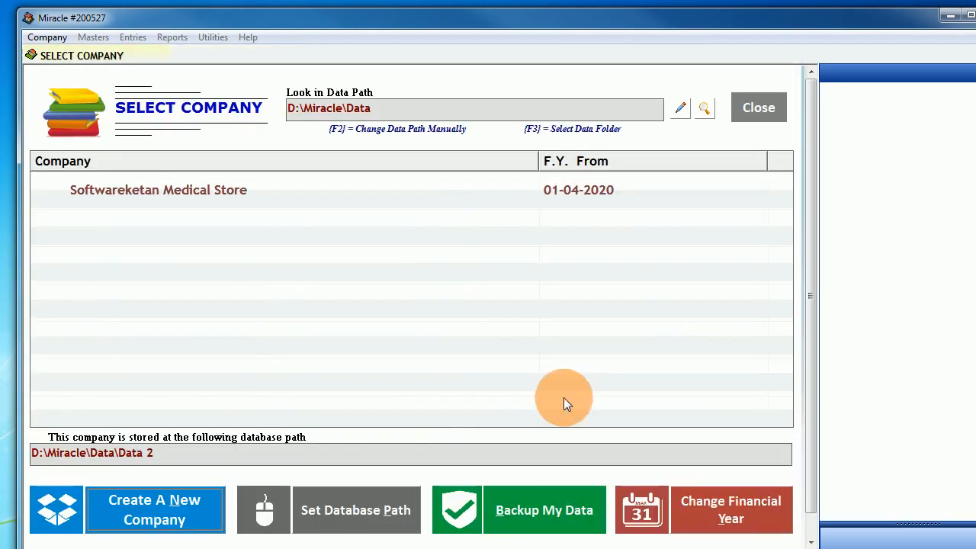
left_click(338, 192)
- Back up Softwareketan Medical Store's data to the Desktop, then bring Windows Explorer forward
left_click(564, 515)
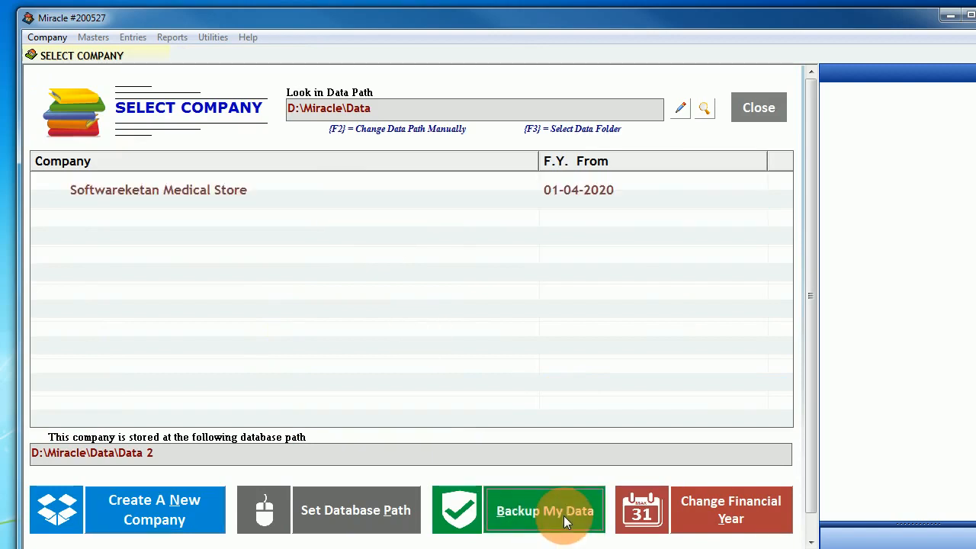
left_click(381, 187)
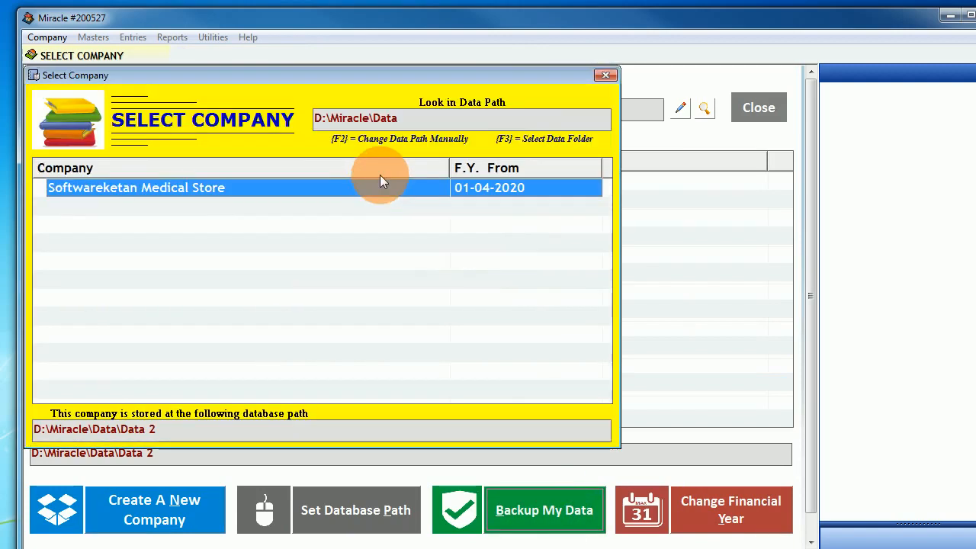
double_click(378, 187)
left_click(471, 238)
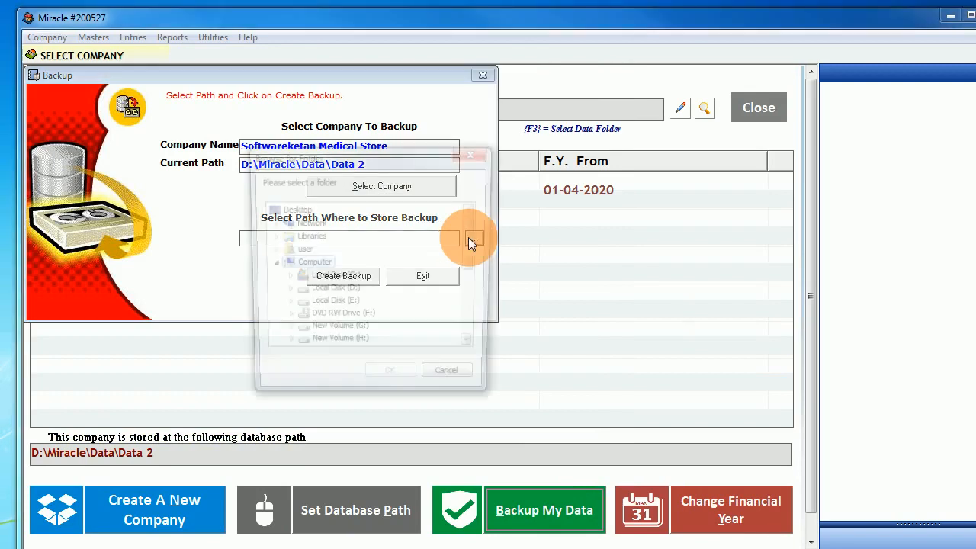
left_click(391, 381)
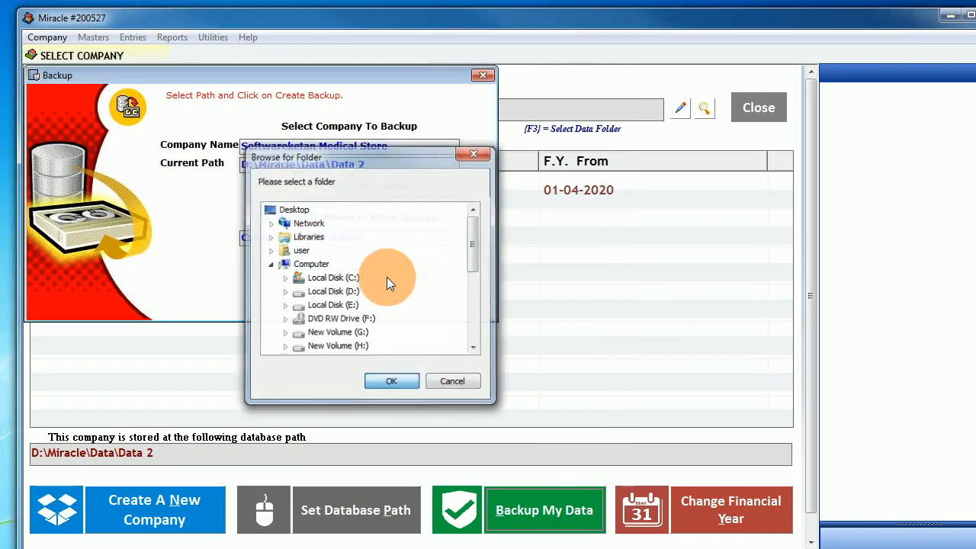
left_click(368, 276)
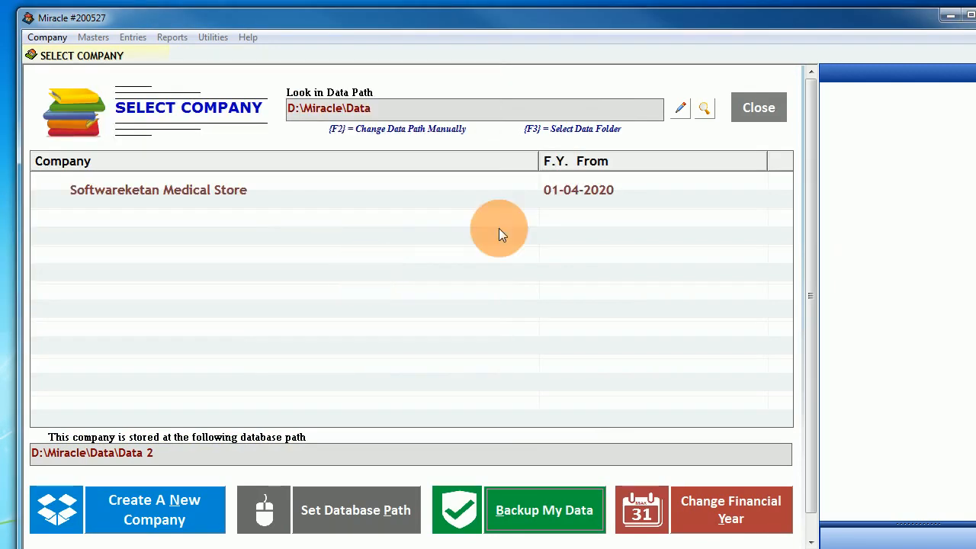
left_click(515, 192)
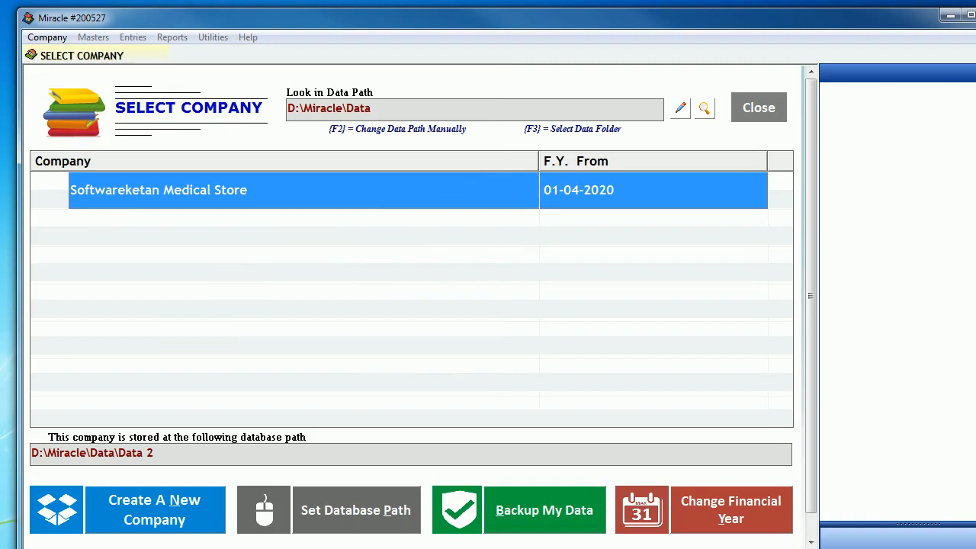
left_click(114, 548)
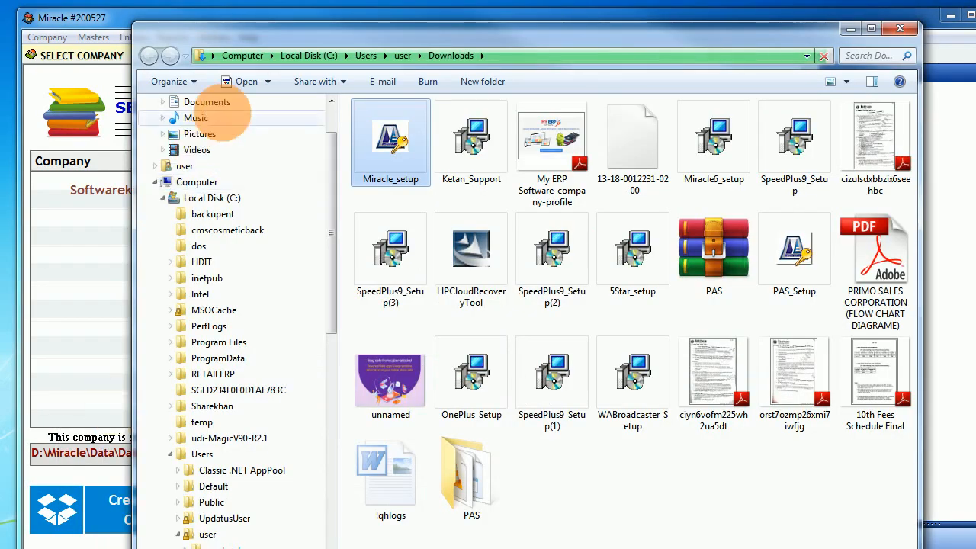
- Confirm the D:\Miracle\Backup folder is empty, then close Explorer to return to Miracle
left_click(239, 60)
double_click(611, 135)
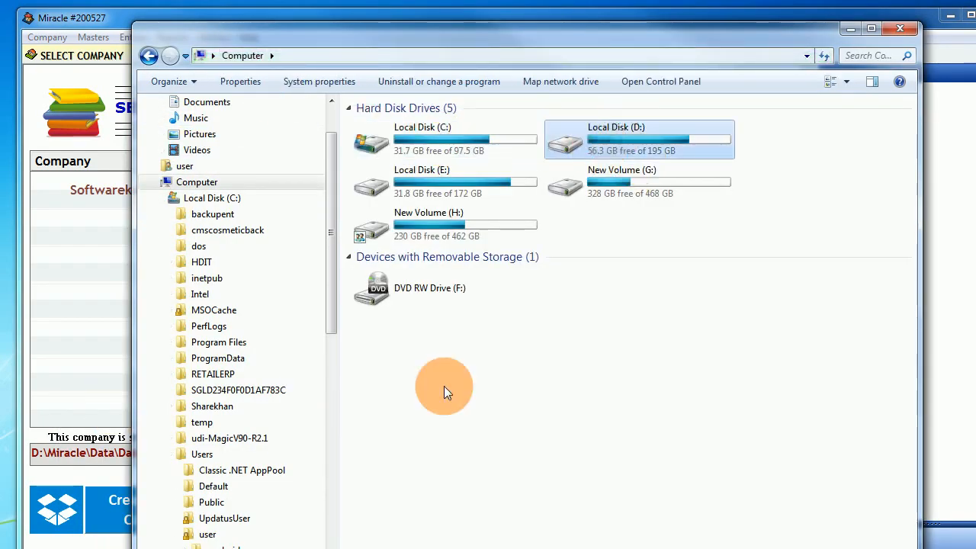
left_click(409, 400)
type("mi")
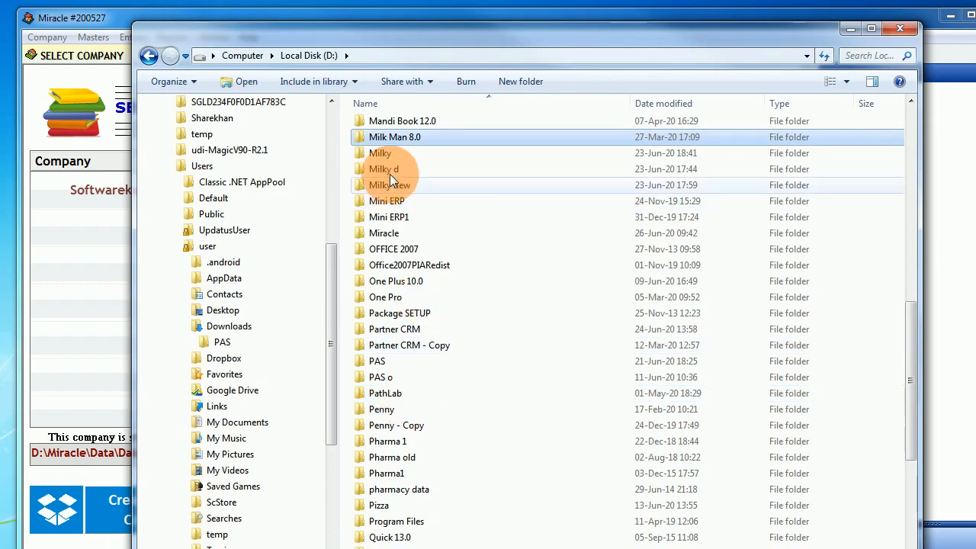
double_click(366, 235)
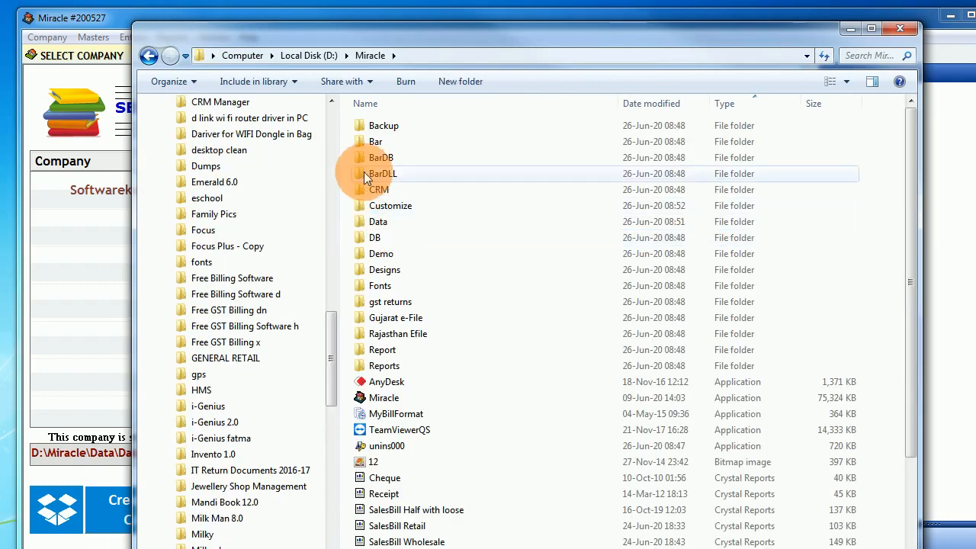
double_click(368, 126)
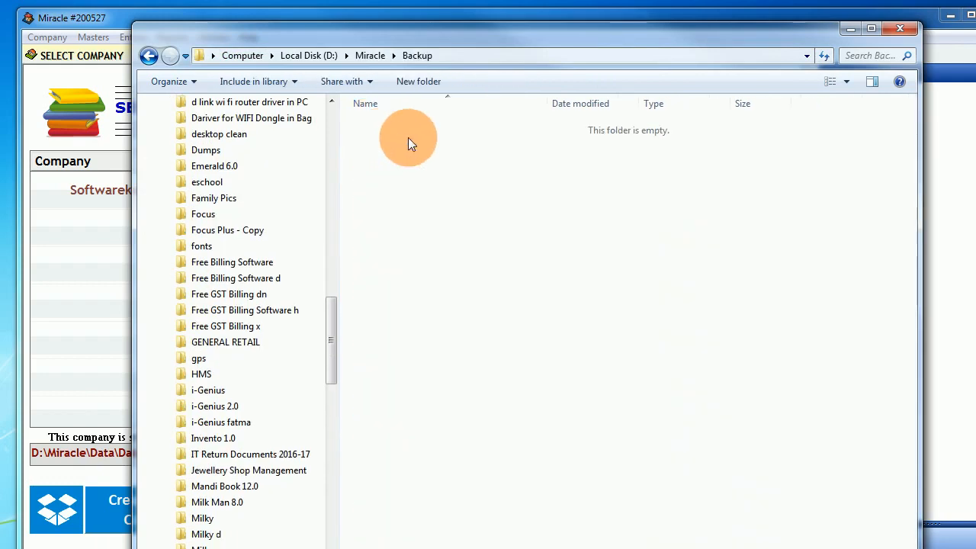
left_click(369, 56)
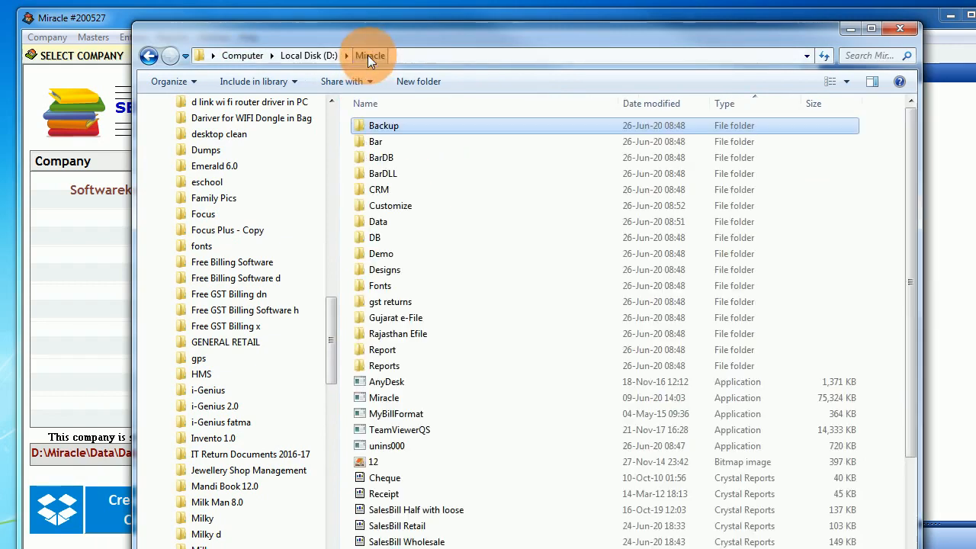
left_click(853, 28)
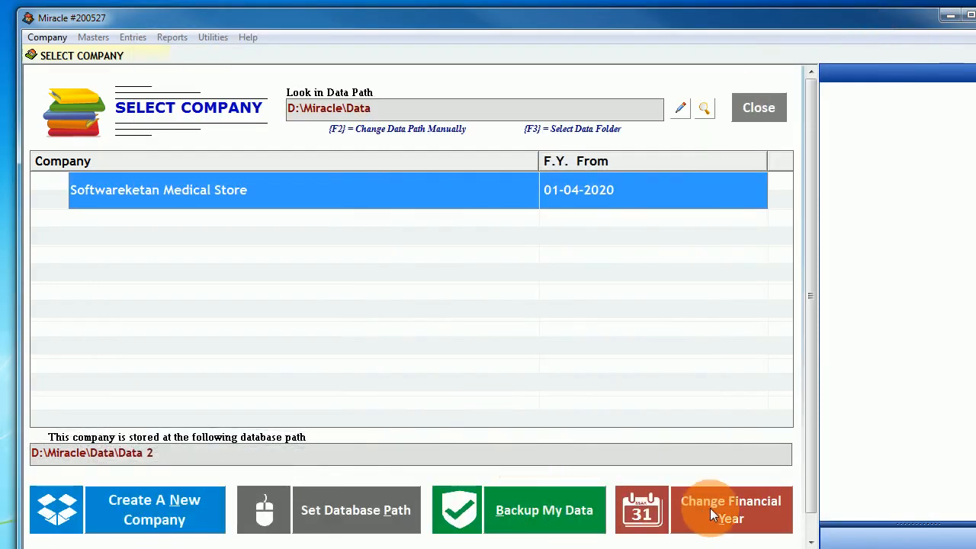
- Create the 01-04-2021 to 31-03-2022 financial year and select its new company entry
left_click_drag(811, 377, 812, 451)
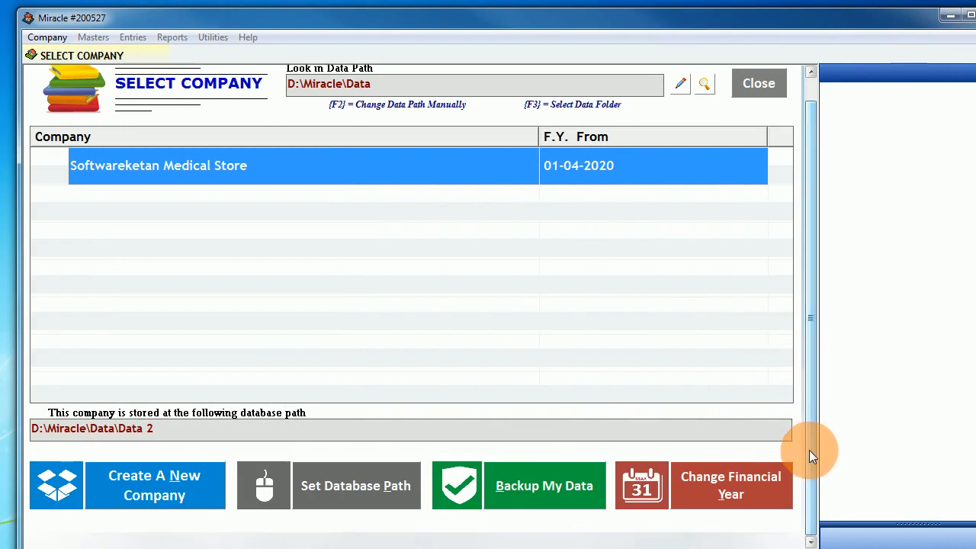
scroll(810, 349, "up", 1)
left_click(717, 511)
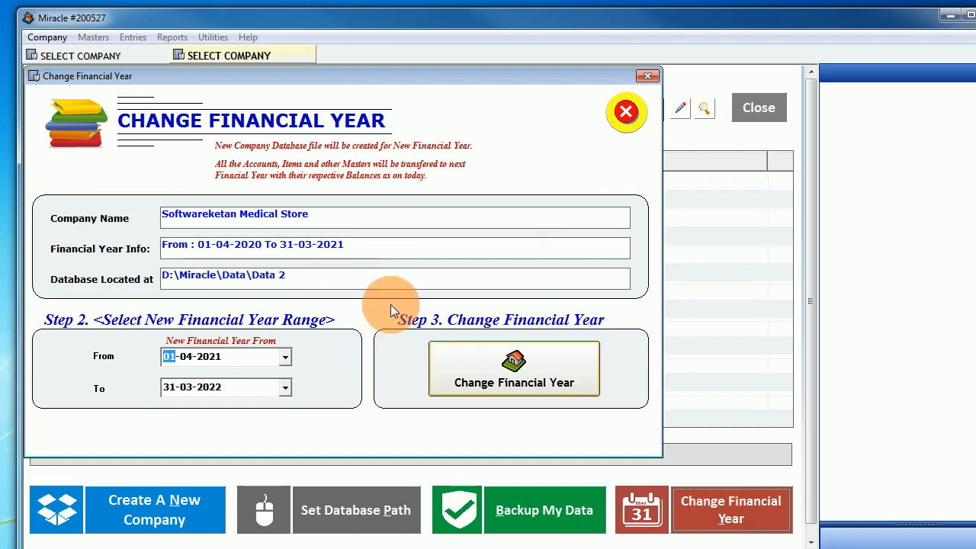
left_click(209, 387)
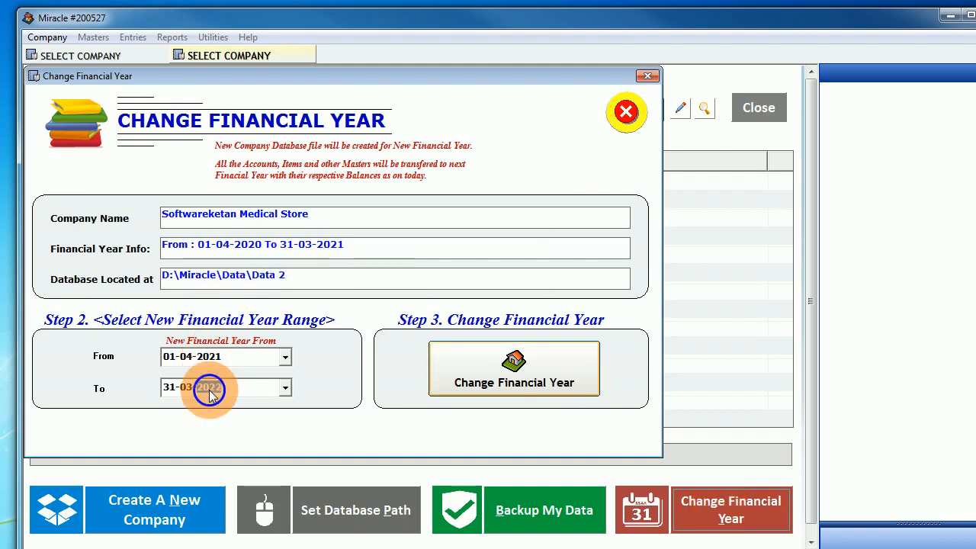
left_click(515, 371)
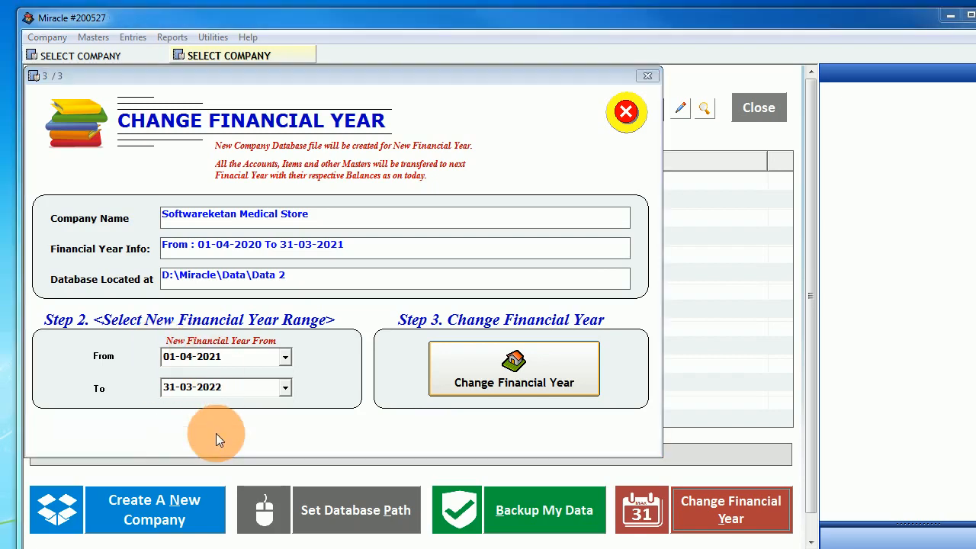
left_click(413, 327)
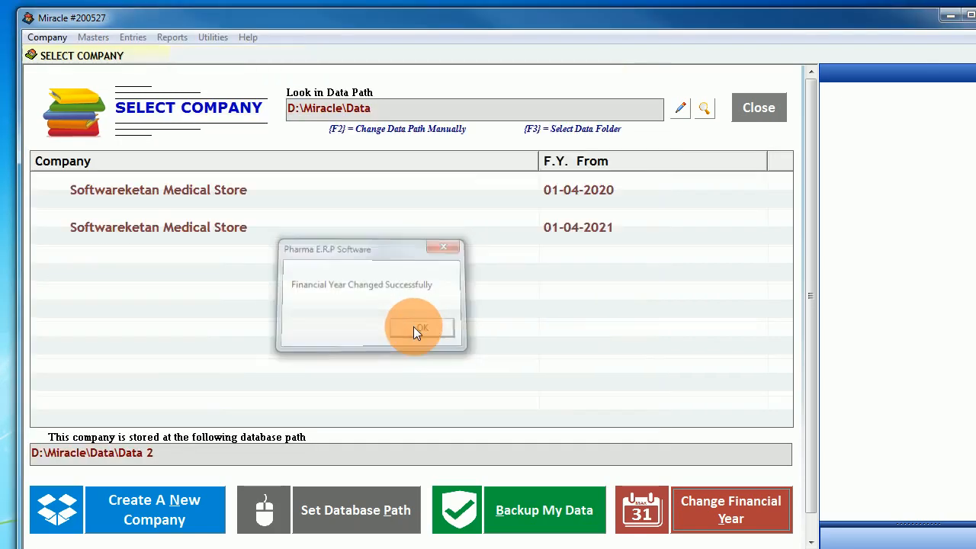
left_click(597, 226)
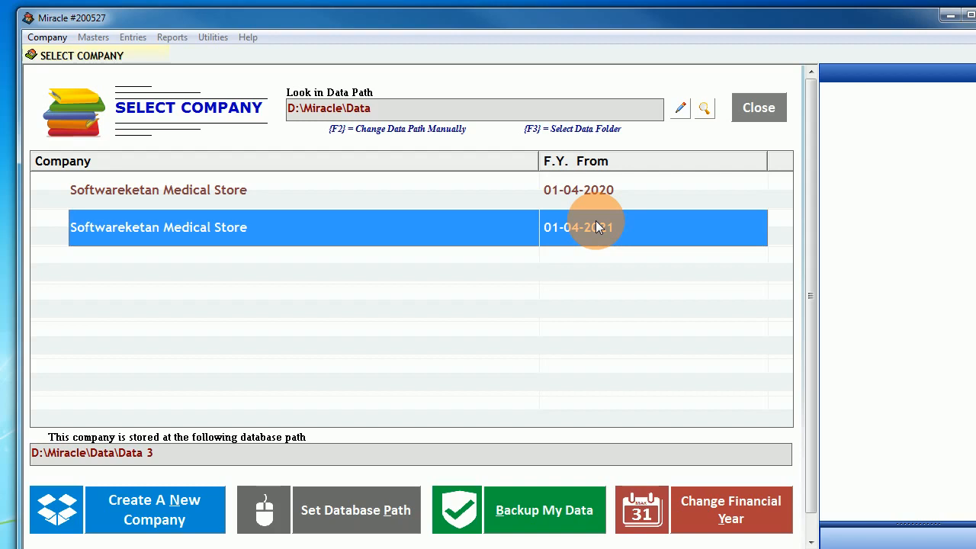
- Compare storage paths (2020 year in Data 2, 2021 year in Data 3), then minimize Miracle
left_click(602, 186)
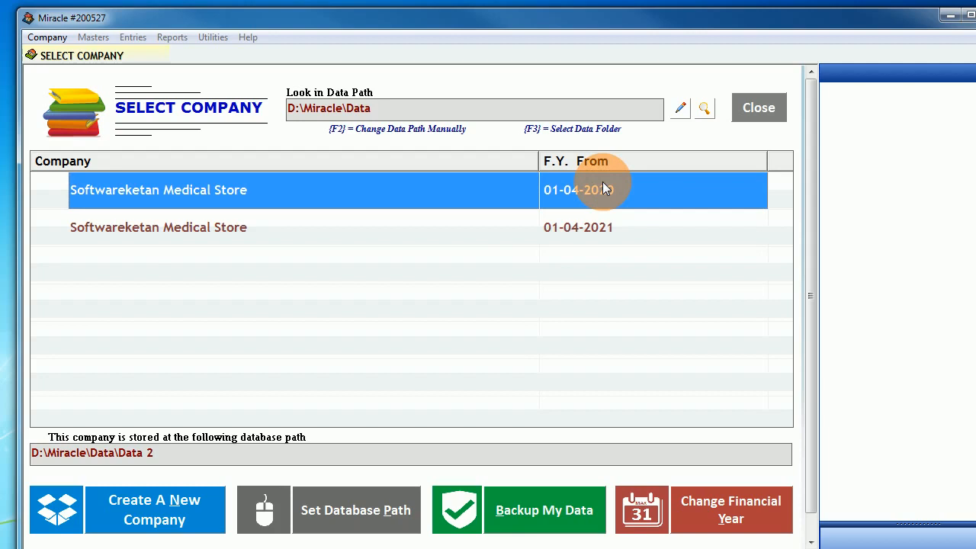
left_click(598, 233)
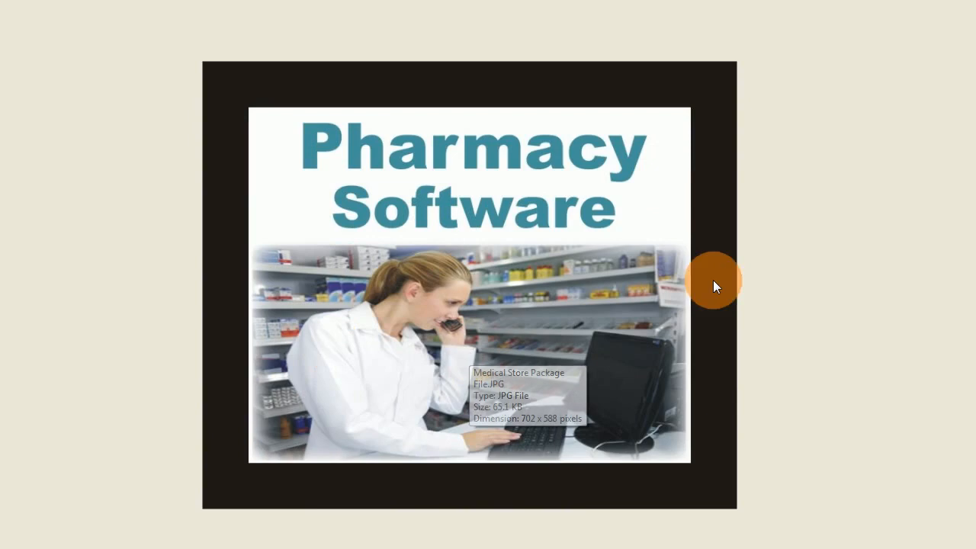
left_click(793, 267)
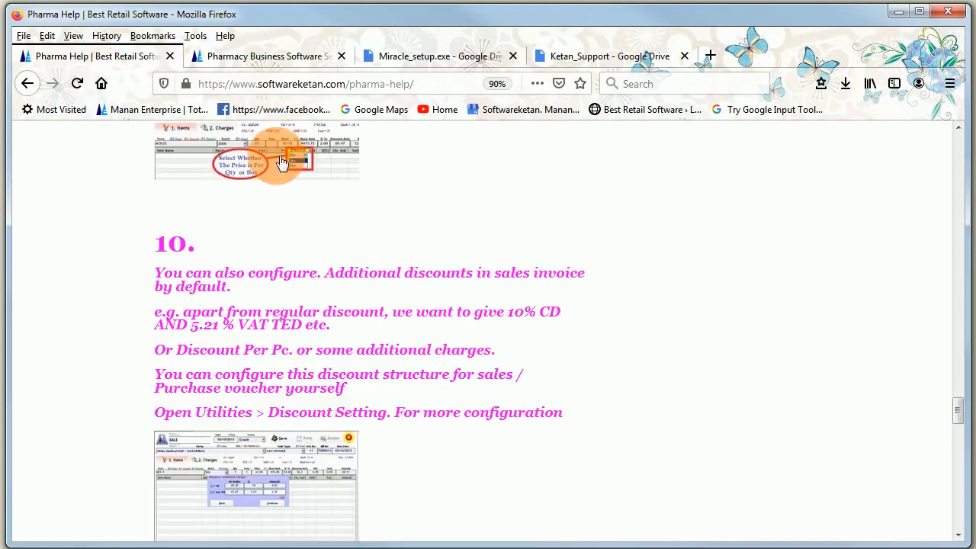
scroll(279, 157, "up", 10)
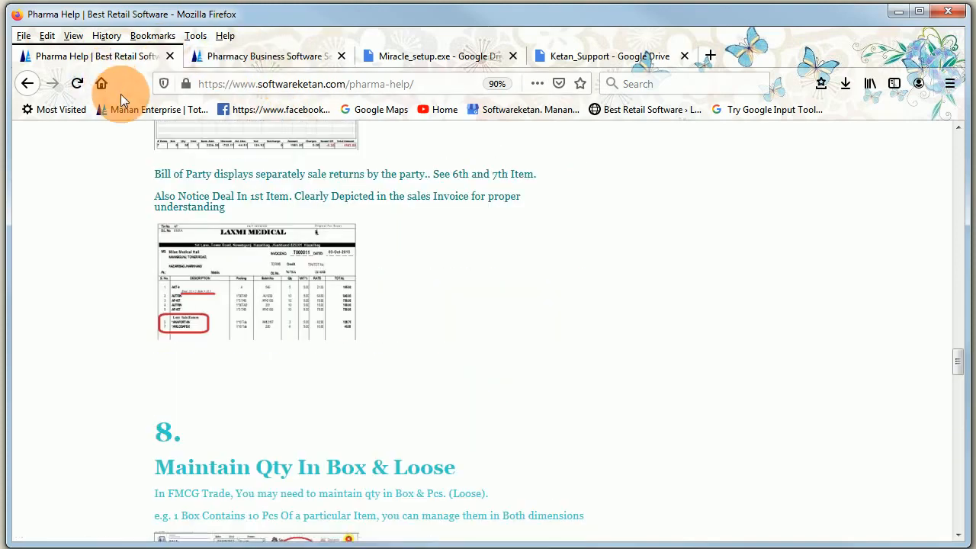
left_click(27, 83)
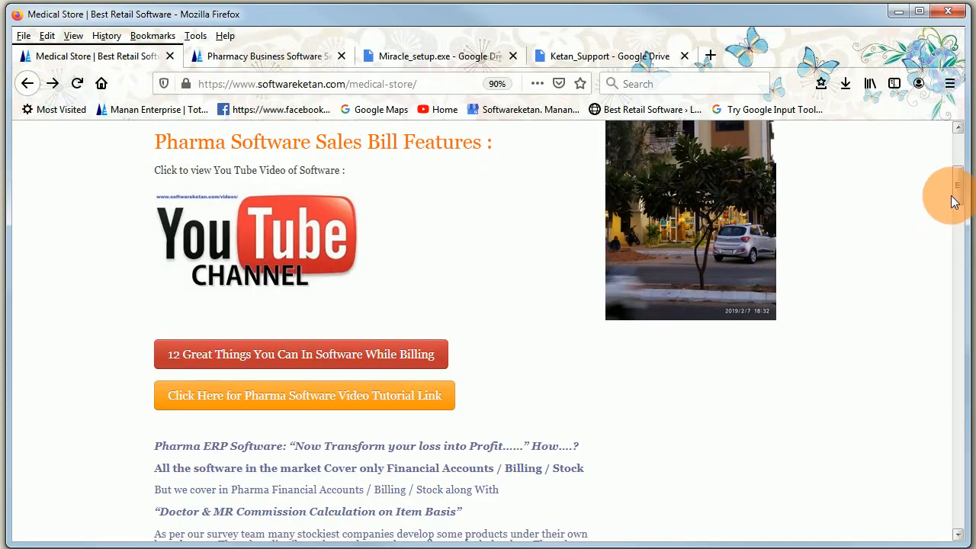
left_click_drag(960, 187, 948, 128)
left_click(266, 214)
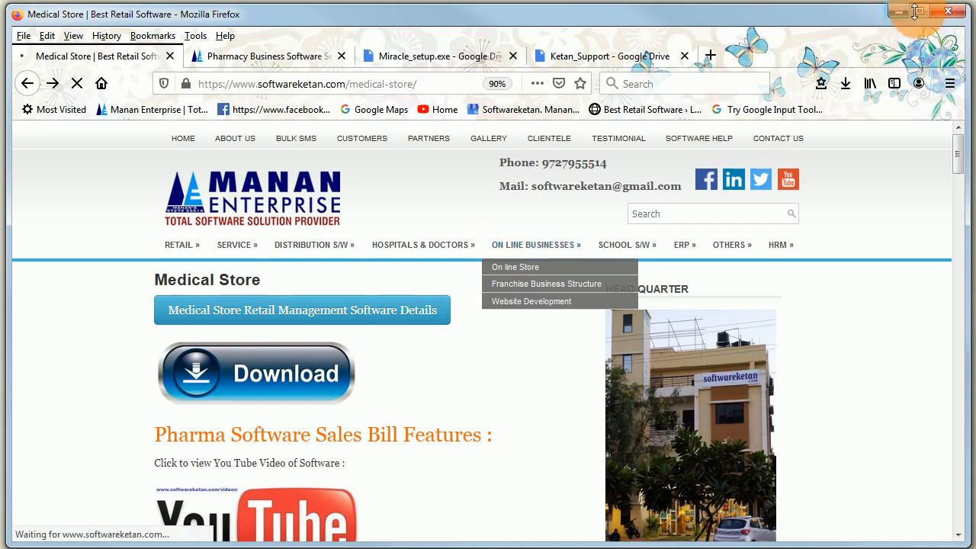
scroll(436, 399, "down", 2)
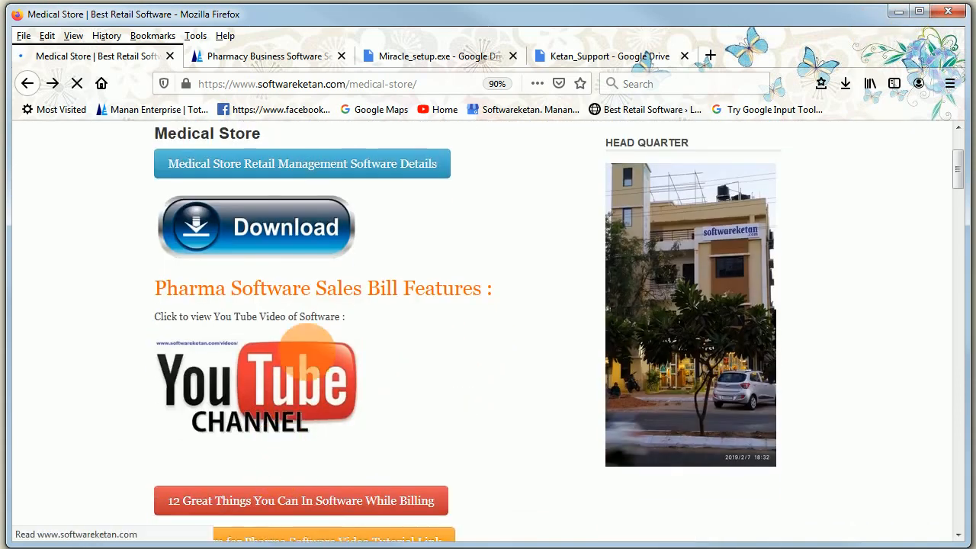
left_click(899, 12)
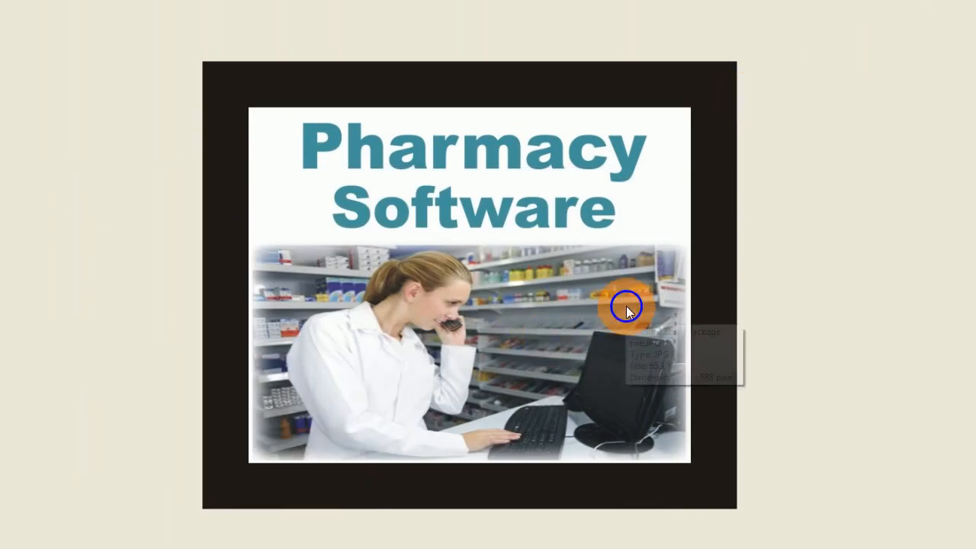